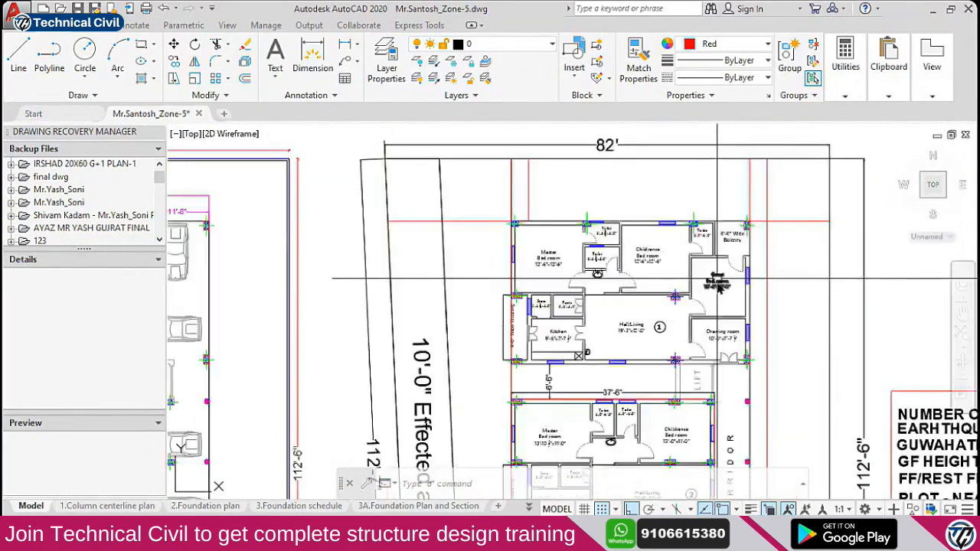
Pan across the floor plans over to the project notes box
{"action": "scroll", "coordinate": [309, 392], "scroll_direction": "up", "scroll_amount": 2}
{"action": "middle_click_drag", "start_coordinate": [308, 391], "coordinate": [446, 376]}
{"action": "scroll", "coordinate": [614, 305], "scroll_direction": "down", "scroll_amount": 2}
{"action": "middle_click_drag", "start_coordinate": [614, 305], "coordinate": [450, 361]}
{"action": "scroll", "coordinate": [451, 361], "scroll_direction": "down", "scroll_amount": 2}
{"action": "scroll", "coordinate": [575, 223], "scroll_direction": "up", "scroll_amount": 4}
{"action": "middle_click_drag", "start_coordinate": [575, 223], "coordinate": [622, 252]}
{"action": "scroll", "coordinate": [712, 242], "scroll_direction": "up", "scroll_amount": 2}
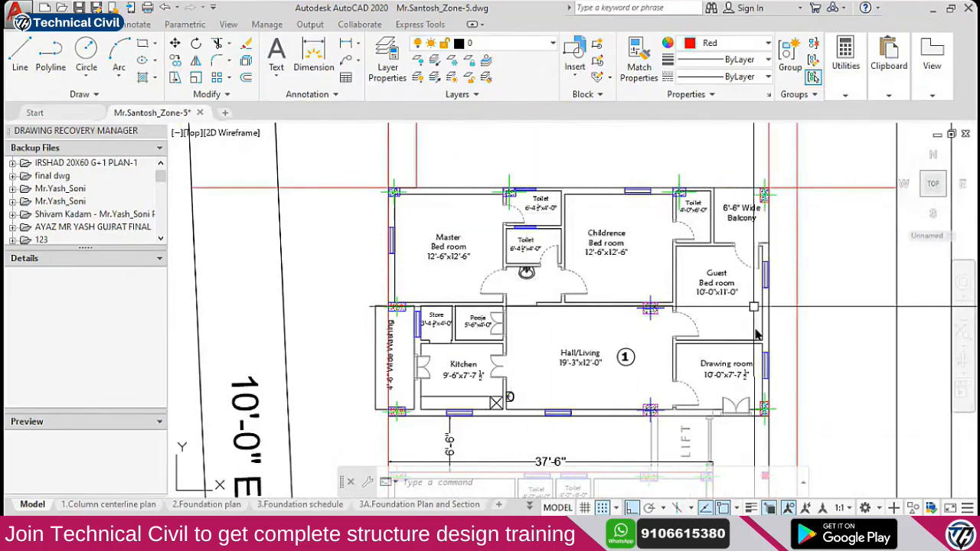
{"action": "scroll", "coordinate": [716, 274], "scroll_direction": "down", "scroll_amount": 4}
{"action": "mouse_move", "coordinate": [707, 341]}
{"action": "middle_mouse_down"}
{"action": "mouse_move", "coordinate": [696, 339]}
{"action": "mouse_move", "coordinate": [665, 211]}
{"action": "mouse_move", "coordinate": [557, 269]}
{"action": "middle_mouse_up"}
{"action": "middle_click_drag", "start_coordinate": [811, 289], "coordinate": [730, 283]}
{"action": "scroll", "coordinate": [730, 284], "scroll_direction": "up", "scroll_amount": 2}
Copy and paste the 'NUMBER OF FLOORS - G+5' text near the notes box
{"action": "left_click", "coordinate": [706, 274]}
{"action": "key", "text": "ctrl+c"}
{"action": "key", "text": "ctrl+v"}
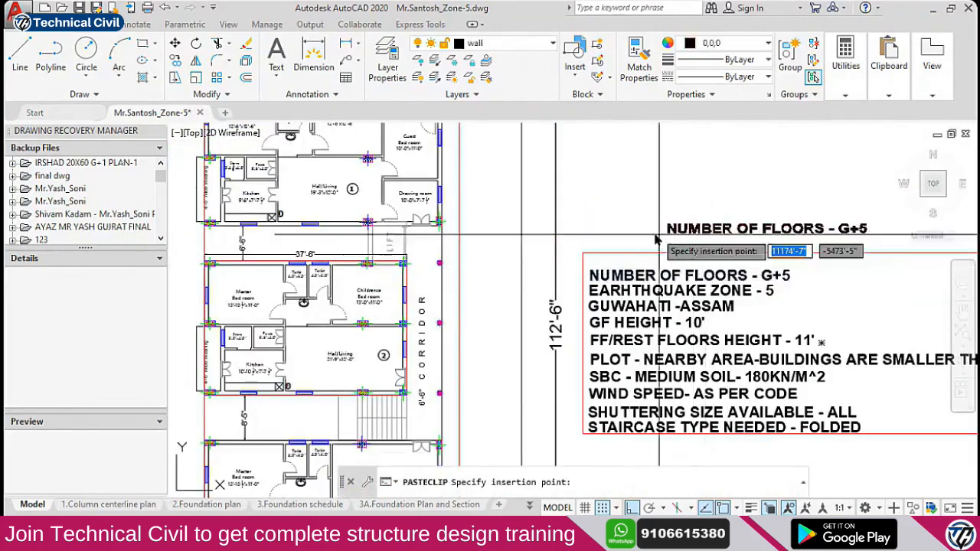
{"action": "scroll", "coordinate": [632, 195], "scroll_direction": "down", "scroll_amount": 4}
{"action": "scroll", "coordinate": [597, 264], "scroll_direction": "up", "scroll_amount": 3}
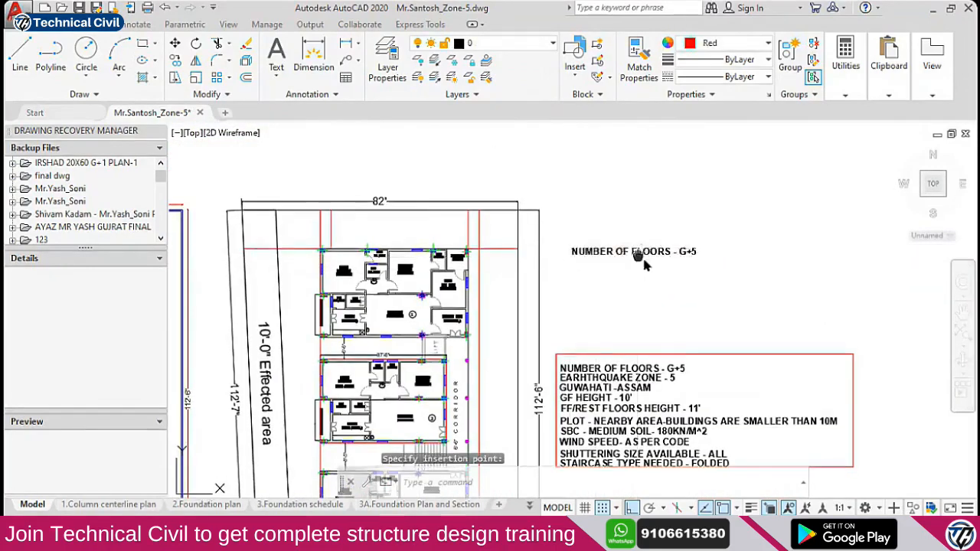
{"action": "scroll", "coordinate": [746, 294], "scroll_direction": "down", "scroll_amount": 2}
{"action": "scroll", "coordinate": [337, 308], "scroll_direction": "up", "scroll_amount": 4}
{"action": "scroll", "coordinate": [346, 285], "scroll_direction": "down", "scroll_amount": 4}
{"action": "scroll", "coordinate": [691, 257], "scroll_direction": "up", "scroll_amount": 2}
{"action": "middle_click_drag", "start_coordinate": [690, 257], "coordinate": [601, 262]}
Place the pasted line above the notes box and retype it as DEAD LOAD
{"action": "left_click", "coordinate": [597, 256]}
{"action": "double_click", "coordinate": [645, 264]}
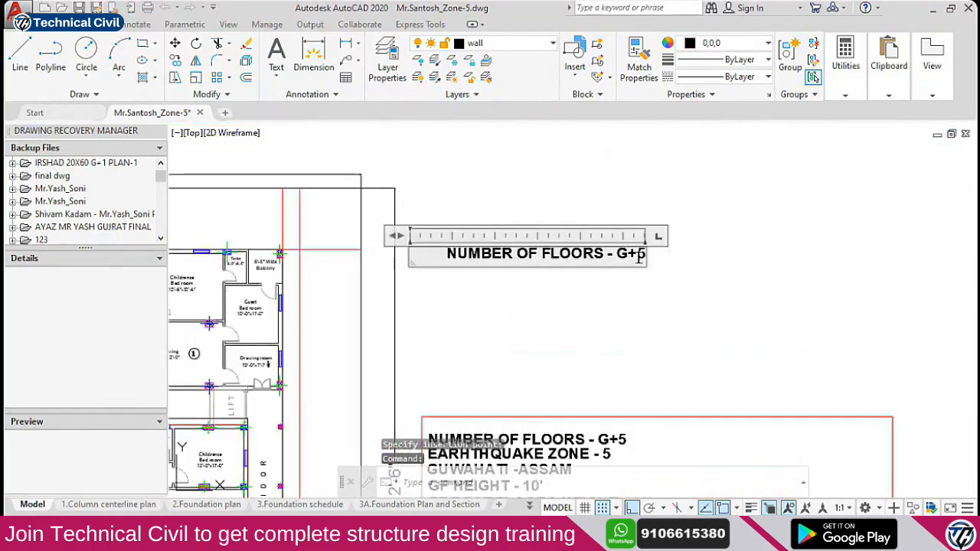
{"action": "type", "text": "DEAD LOAD"}
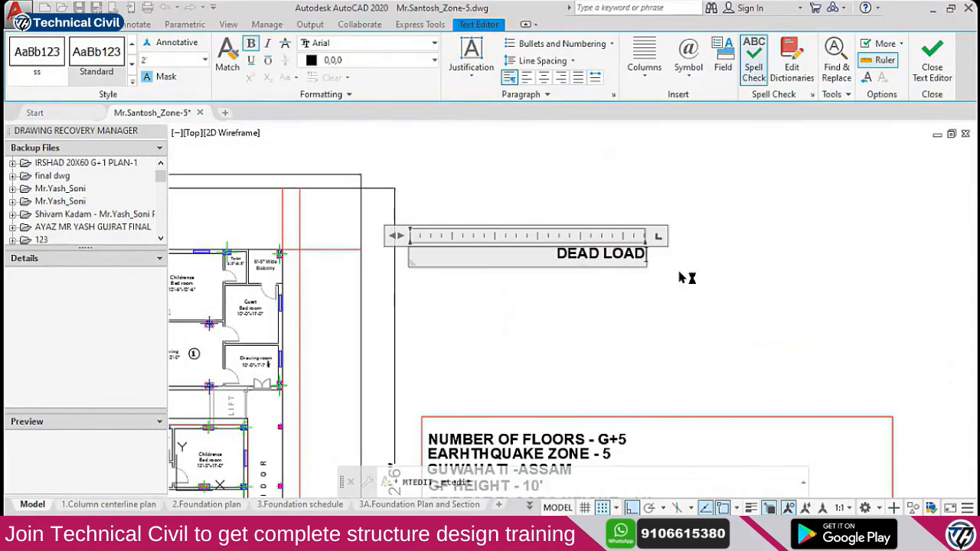
{"action": "left_click", "coordinate": [680, 278]}
Copy DEAD LOAD directly below itself and change the copy to LIVE LOAD
{"action": "left_click", "coordinate": [614, 227]}
{"action": "type", "text": "C"}
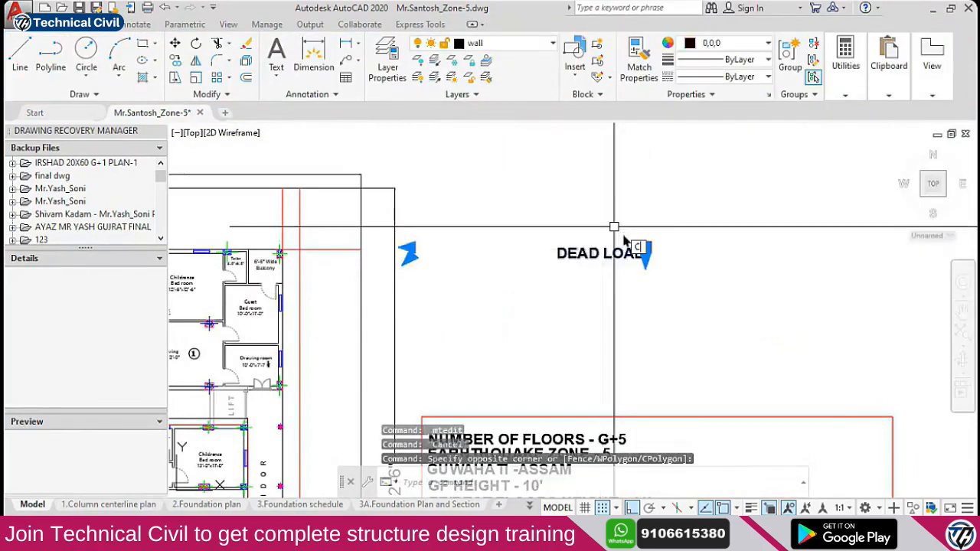
{"action": "type", "text": "O"}
{"action": "key", "text": "space"}
{"action": "left_click", "coordinate": [744, 217]}
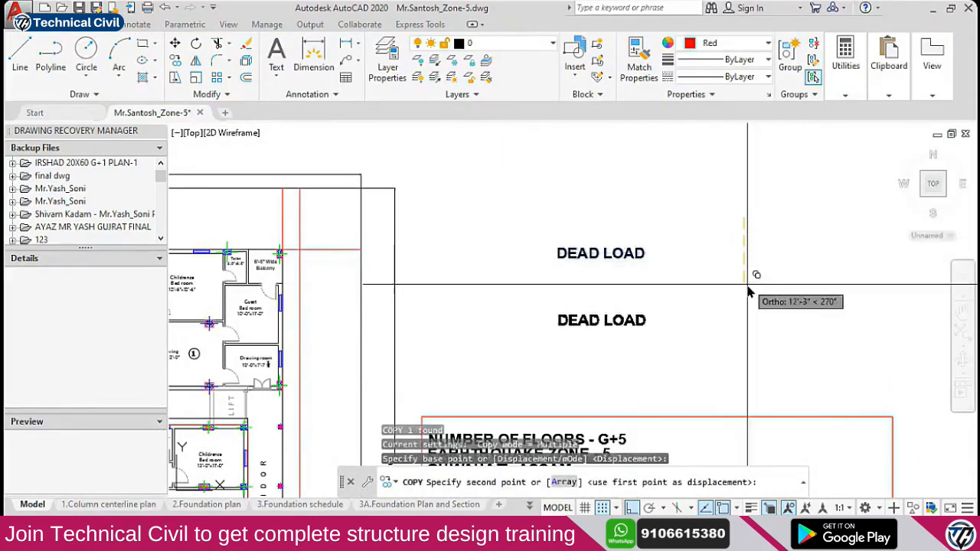
{"action": "left_click", "coordinate": [752, 288]}
{"action": "key", "text": "Escape"}
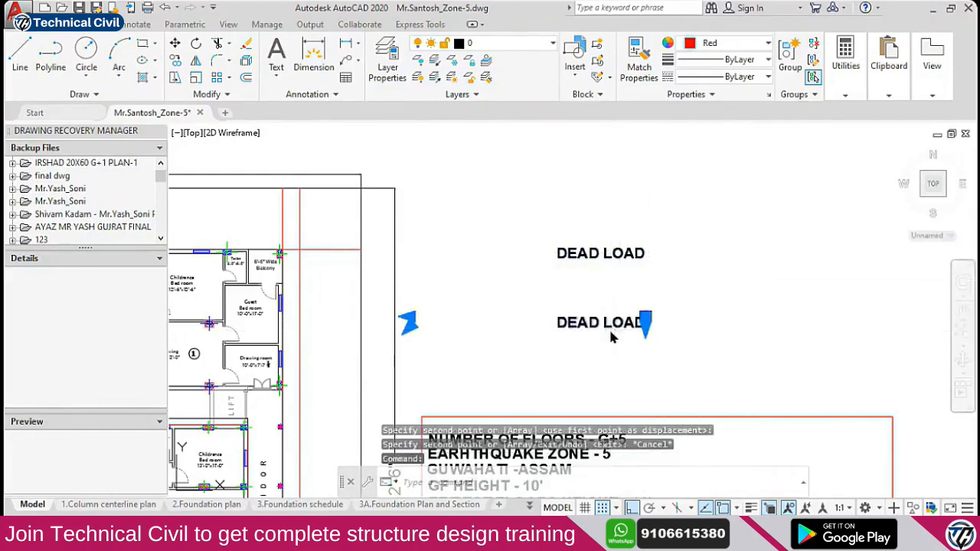
{"action": "double_click", "coordinate": [612, 334]}
{"action": "type", "text": "LIV"}
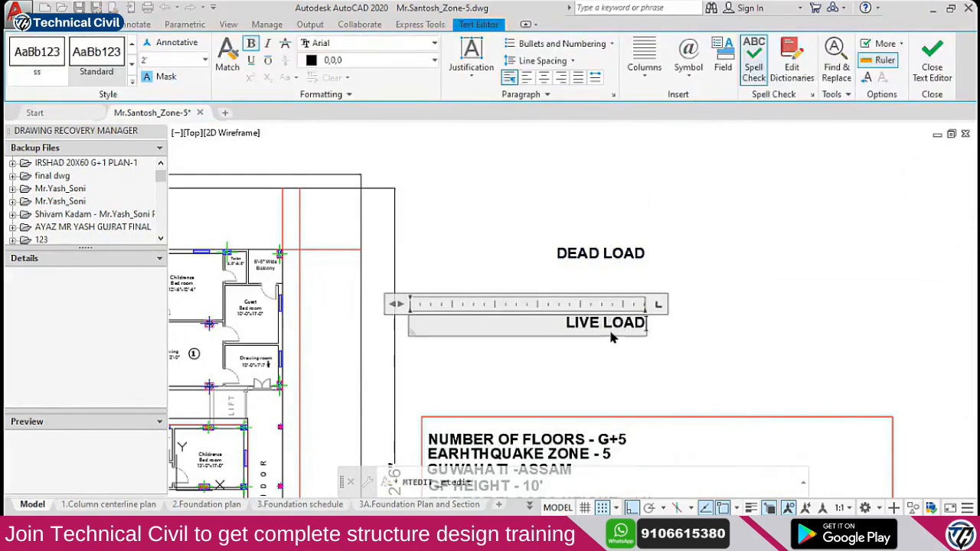
{"action": "left_click", "coordinate": [641, 337]}
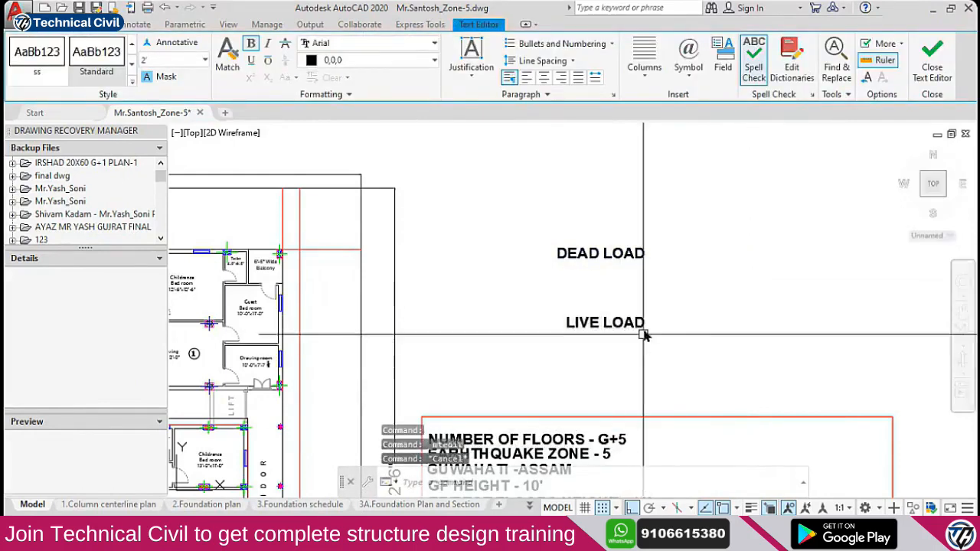
Remove the stray equals sign after DEAD LOAD
{"action": "double_click", "coordinate": [646, 257]}
{"action": "scroll", "coordinate": [643, 253], "scroll_direction": "up", "scroll_amount": 4}
{"action": "type", "text": "="}
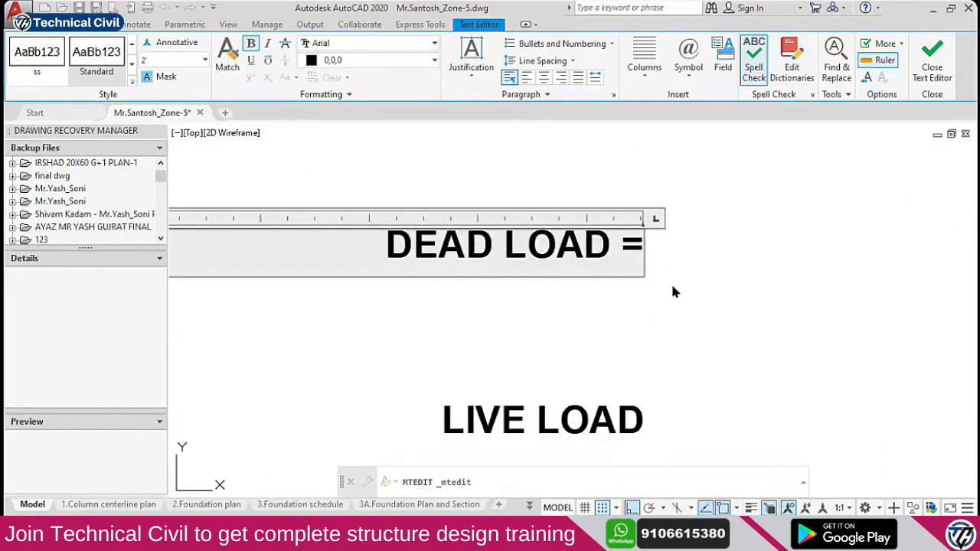
{"action": "scroll", "coordinate": [674, 268], "scroll_direction": "down", "scroll_amount": 4}
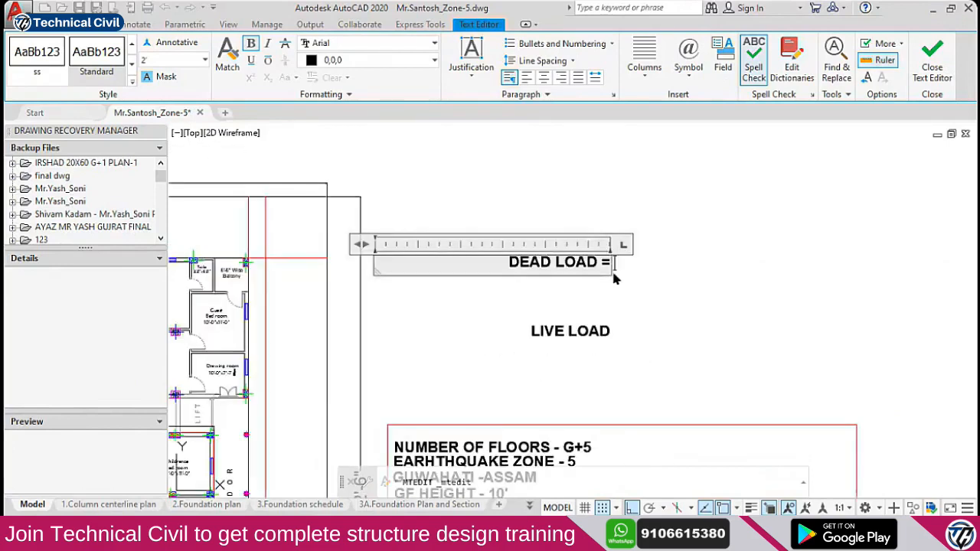
{"action": "scroll", "coordinate": [617, 276], "scroll_direction": "up", "scroll_amount": 4}
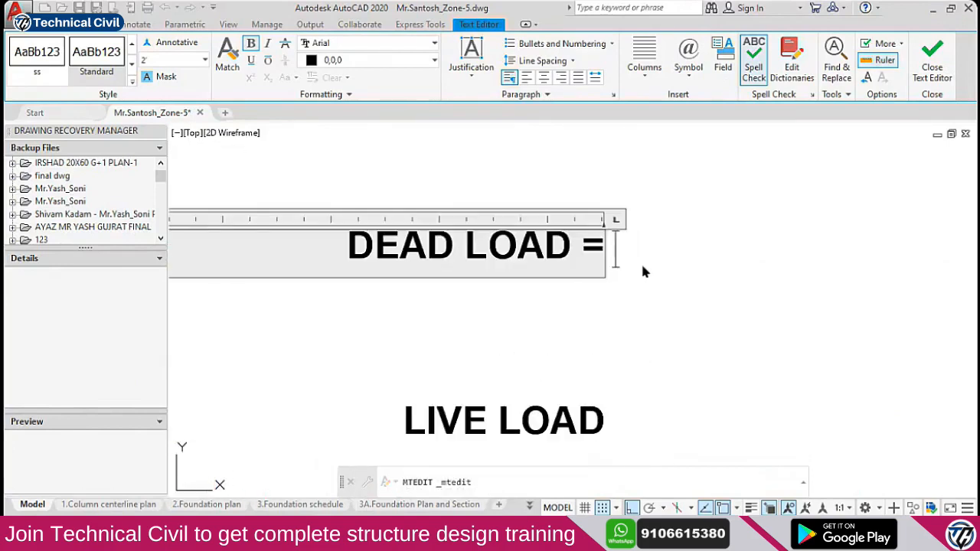
{"action": "key", "text": "BackSpace"}
{"action": "key", "text": "BackSpace"}
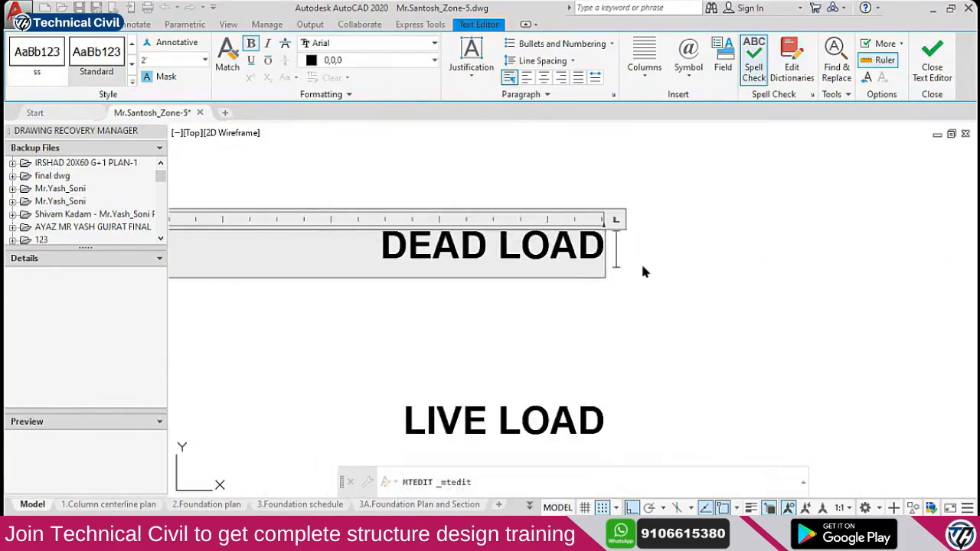
{"action": "left_click", "coordinate": [617, 249]}
Select DEAD LOAD and begin another copy of it with CO
{"action": "left_click", "coordinate": [584, 234]}
{"action": "type", "text": "co"}
{"action": "key", "text": "space"}
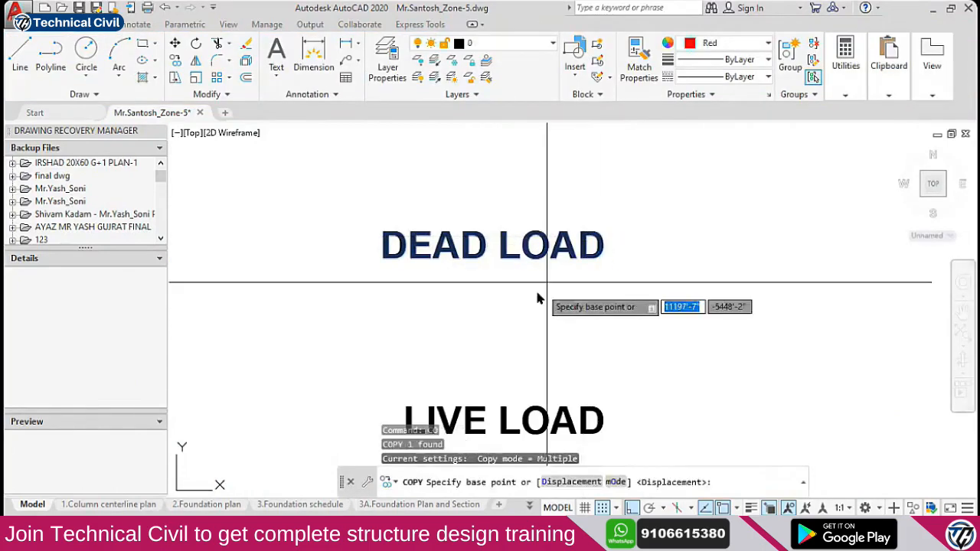
Copy DEAD LOAD to the right and start retyping the copy as WALL LOAD
{"action": "left_click", "coordinate": [497, 314]}
{"action": "left_click", "coordinate": [755, 322]}
{"action": "key", "text": "Escape"}
{"action": "double_click", "coordinate": [726, 246]}
{"action": "type", "text": "WALL LOAD"}
{"action": "scroll", "coordinate": [705, 286], "scroll_direction": "down", "scroll_amount": 2}
{"action": "middle_click_drag", "start_coordinate": [762, 295], "coordinate": [651, 289]}
{"action": "scroll", "coordinate": [697, 273], "scroll_direction": "up", "scroll_amount": 2}
Complete the label text as WALL LOAD FF 9"
{"action": "type", "text": "GF"}
{"action": "key", "text": "BackSpace"}
{"action": "key", "text": "BackSpace"}
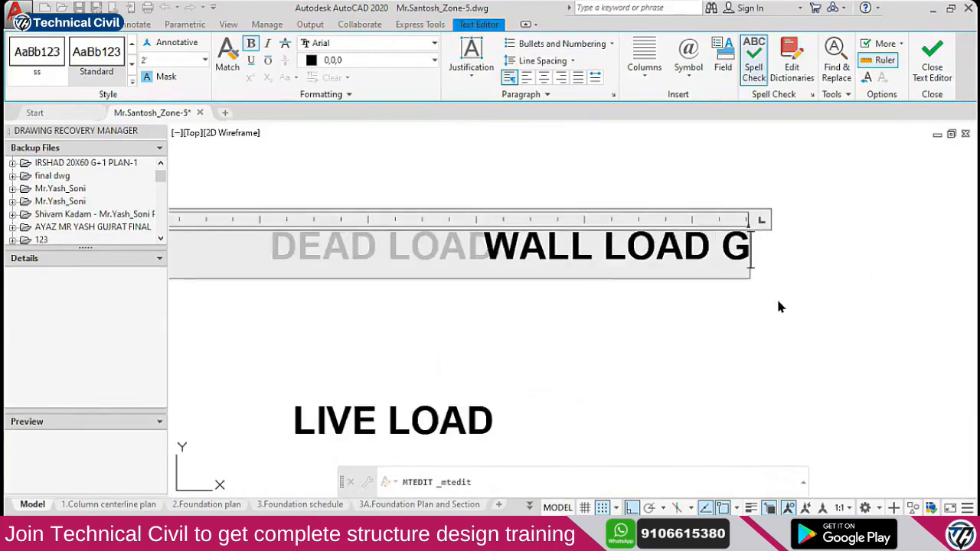
{"action": "type", "text": "FF"}
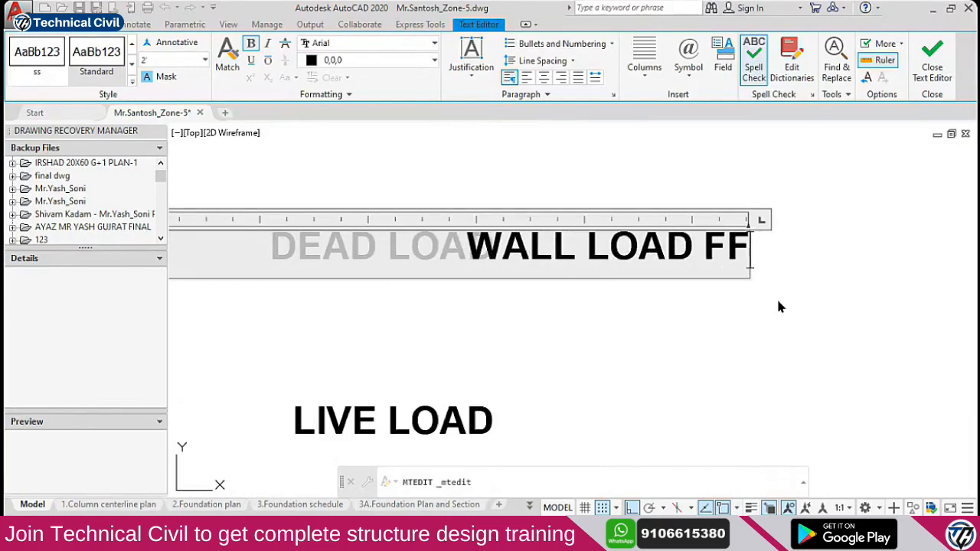
{"action": "type", "text": " ="}
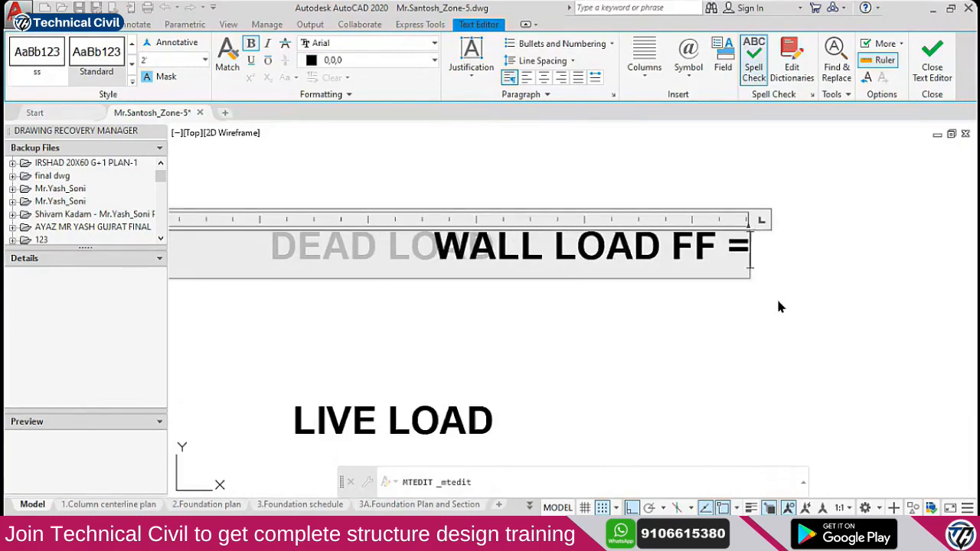
{"action": "left_click_drag", "start_coordinate": [724, 244], "coordinate": [816, 260]}
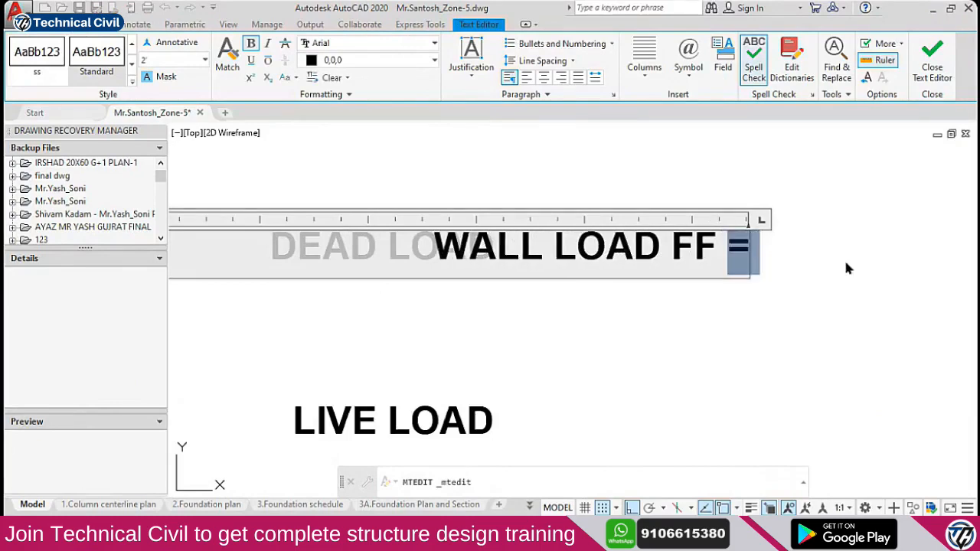
{"action": "type", "text": "9\""}
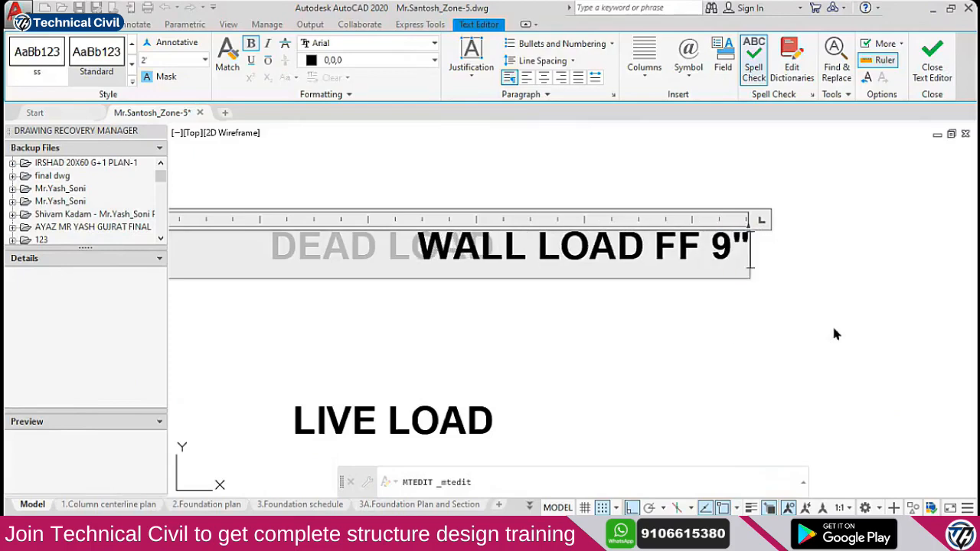
{"action": "left_click", "coordinate": [834, 330]}
{"action": "key", "text": "Escape"}
Move the WALL LOAD FF 9" label beside DEAD LOAD
{"action": "left_click", "coordinate": [699, 235]}
{"action": "scroll", "coordinate": [707, 293], "scroll_direction": "down", "scroll_amount": 2}
{"action": "type", "text": "m"}
{"action": "key", "text": "space"}
{"action": "left_click", "coordinate": [676, 315]}
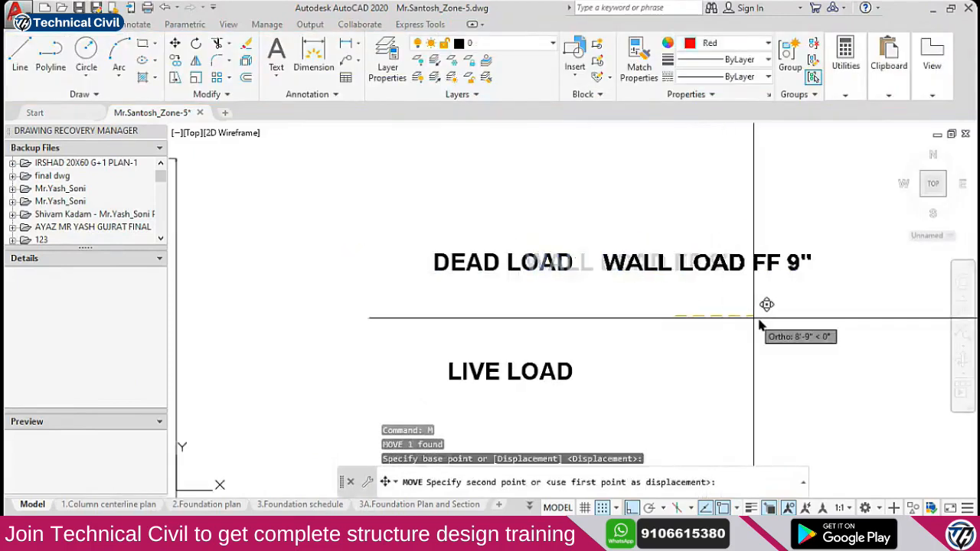
{"action": "left_click", "coordinate": [788, 324]}
{"action": "scroll", "coordinate": [659, 272], "scroll_direction": "down", "scroll_amount": 4}
{"action": "scroll", "coordinate": [328, 280], "scroll_direction": "up", "scroll_amount": 3}
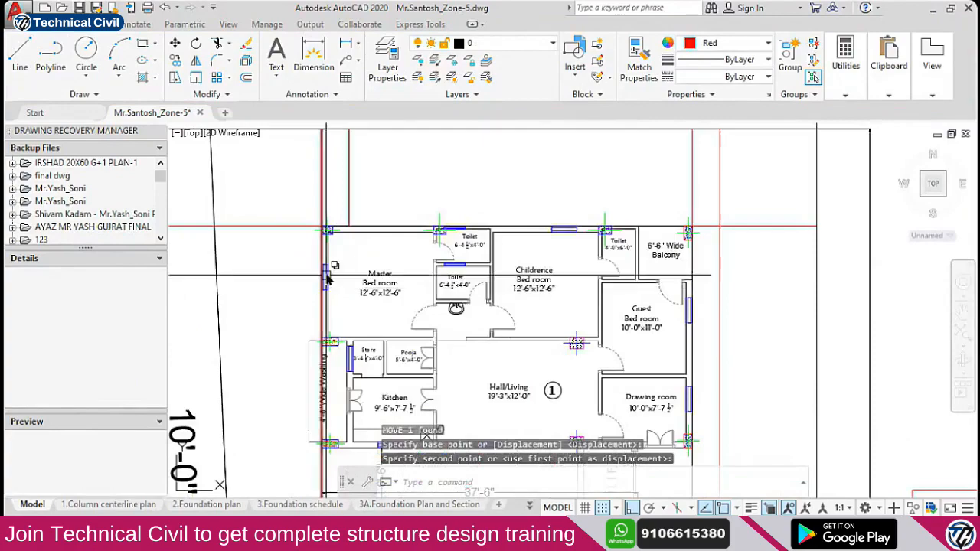
{"action": "scroll", "coordinate": [664, 244], "scroll_direction": "down", "scroll_amount": 2}
{"action": "middle_click_drag", "start_coordinate": [680, 343], "coordinate": [655, 177]}
{"action": "middle_click_drag", "start_coordinate": [675, 370], "coordinate": [672, 363]}
{"action": "middle_click_drag", "start_coordinate": [656, 171], "coordinate": [662, 228]}
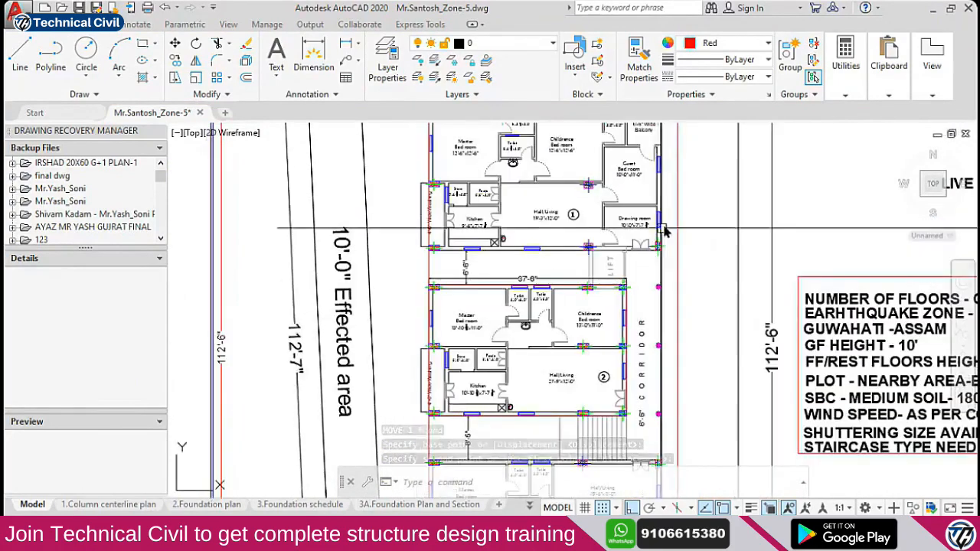
{"action": "mouse_move", "coordinate": [630, 375]}
{"action": "middle_mouse_down"}
{"action": "mouse_move", "coordinate": [602, 241]}
{"action": "mouse_move", "coordinate": [609, 250]}
{"action": "middle_mouse_up"}
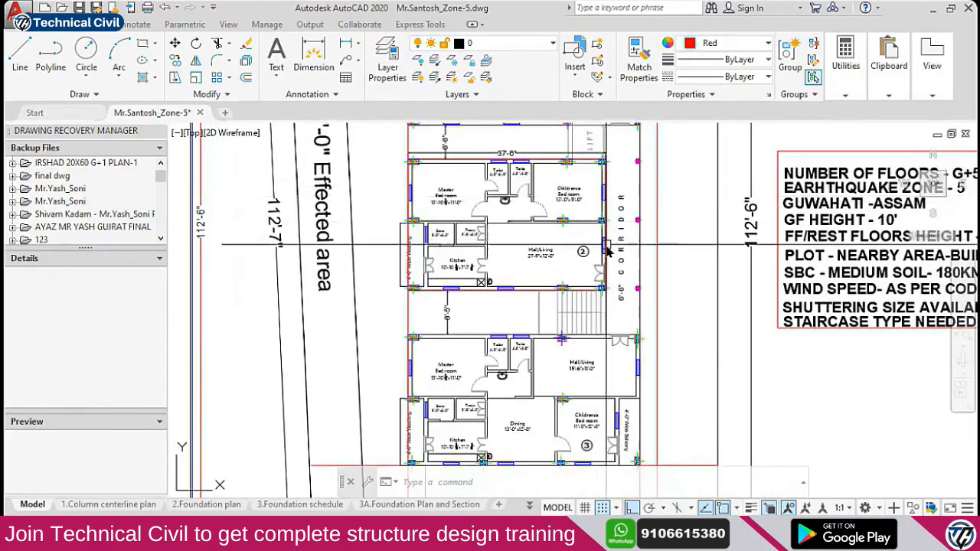
{"action": "middle_click_drag", "start_coordinate": [639, 364], "coordinate": [629, 276]}
{"action": "key", "text": "ctrl"}
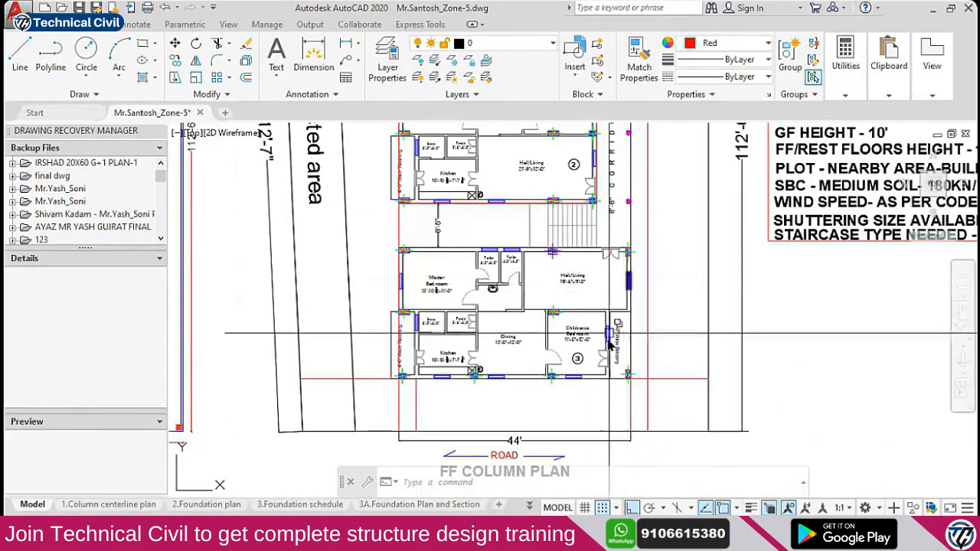
{"action": "middle_click_drag", "start_coordinate": [416, 250], "coordinate": [427, 366]}
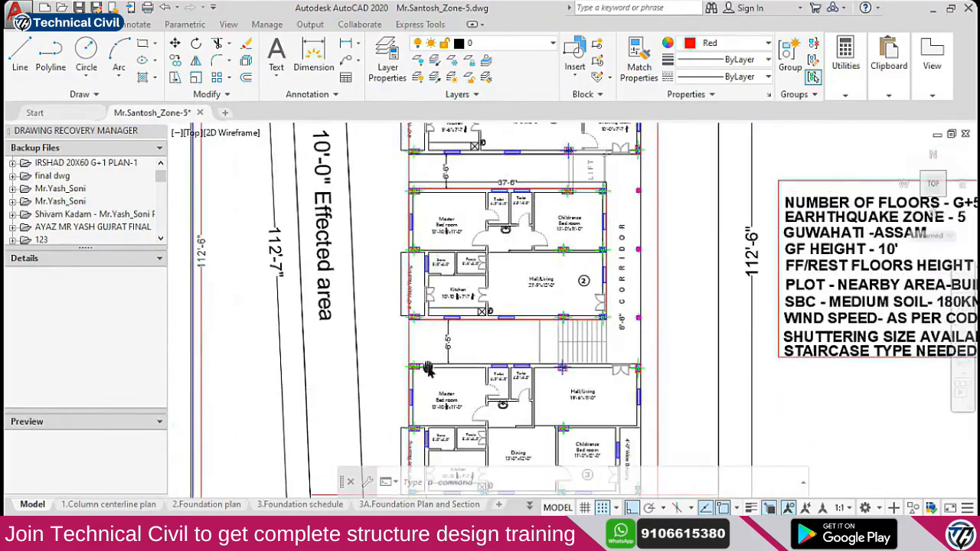
{"action": "middle_click_drag", "start_coordinate": [427, 202], "coordinate": [427, 285]}
{"action": "mouse_move", "coordinate": [428, 158]}
{"action": "middle_mouse_down"}
{"action": "mouse_move", "coordinate": [429, 228]}
{"action": "mouse_move", "coordinate": [417, 250]}
{"action": "middle_mouse_up"}
{"action": "scroll", "coordinate": [416, 249], "scroll_direction": "down", "scroll_amount": 4}
{"action": "middle_click_drag", "start_coordinate": [703, 250], "coordinate": [616, 259]}
{"action": "scroll", "coordinate": [603, 234], "scroll_direction": "up", "scroll_amount": 6}
{"action": "left_click", "coordinate": [624, 259]}
{"action": "middle_click_drag", "start_coordinate": [702, 287], "coordinate": [689, 297]}
{"action": "scroll", "coordinate": [623, 273], "scroll_direction": "down", "scroll_amount": 2}
Add 'TYPICAL FLOOR EXCLUDING GF' to the WALL LOAD label text
{"action": "scroll", "coordinate": [642, 273], "scroll_direction": "up", "scroll_amount": 2}
{"action": "double_click", "coordinate": [615, 276]}
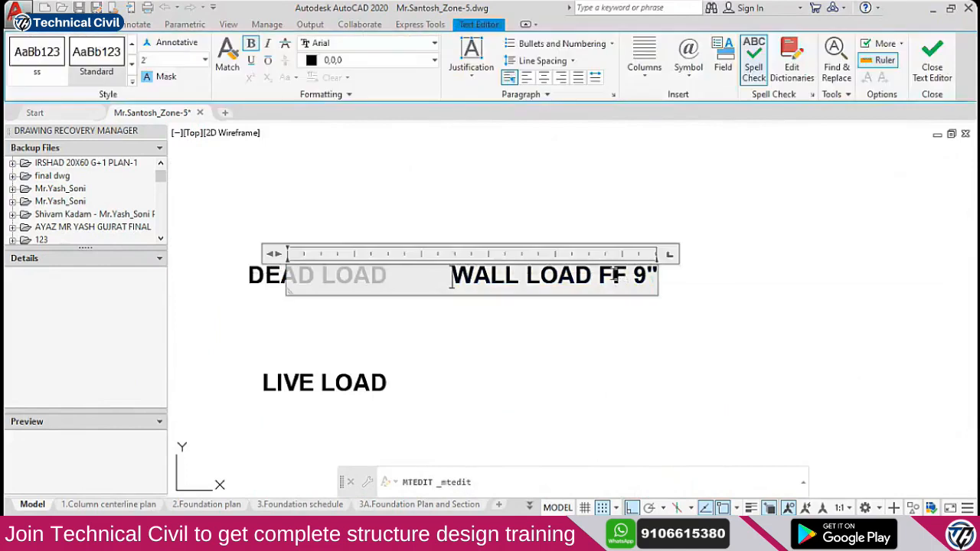
{"action": "type", "text": "TYPICAL FLOOR EXCL"}
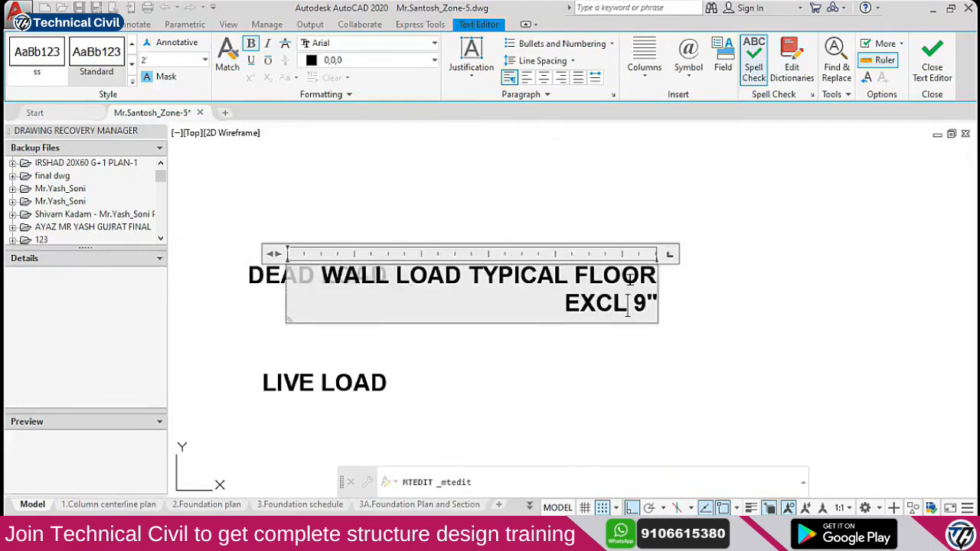
{"action": "type", "text": "UDING GF"}
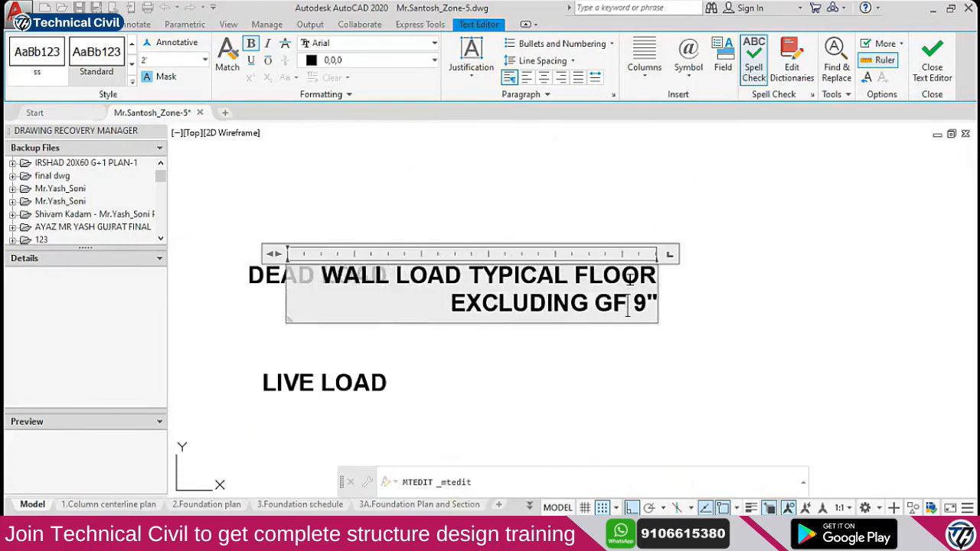
{"action": "left_click", "coordinate": [670, 229]}
{"action": "key", "text": "Escape"}
Window-select the wall-load note and start a move, then cancel it
{"action": "left_click", "coordinate": [650, 238]}
{"action": "left_click", "coordinate": [564, 310]}
{"action": "scroll", "coordinate": [586, 294], "scroll_direction": "down", "scroll_amount": 2}
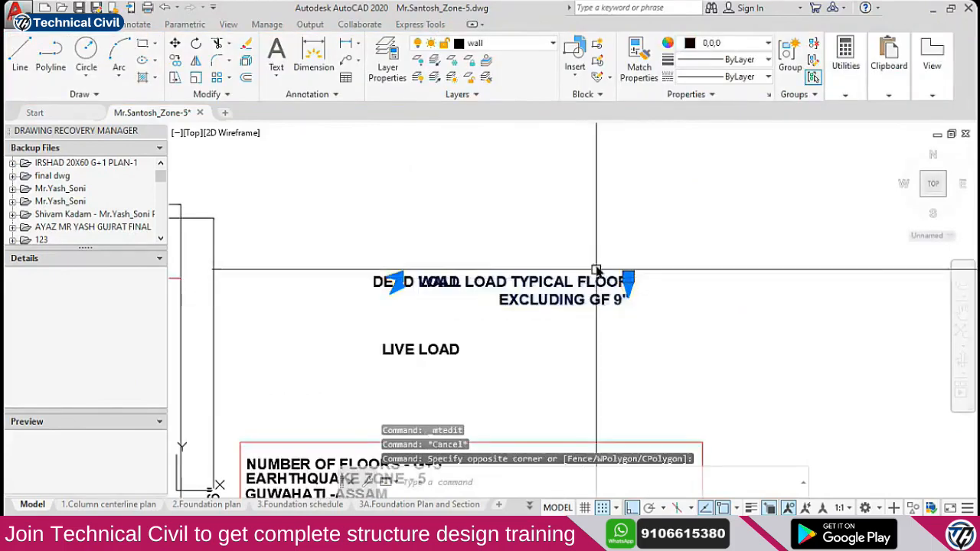
{"action": "type", "text": "m"}
{"action": "key", "text": "space"}
{"action": "left_click", "coordinate": [502, 212]}
{"action": "key", "text": "Escape"}
{"action": "scroll", "coordinate": [598, 302], "scroll_direction": "up", "scroll_amount": 4}
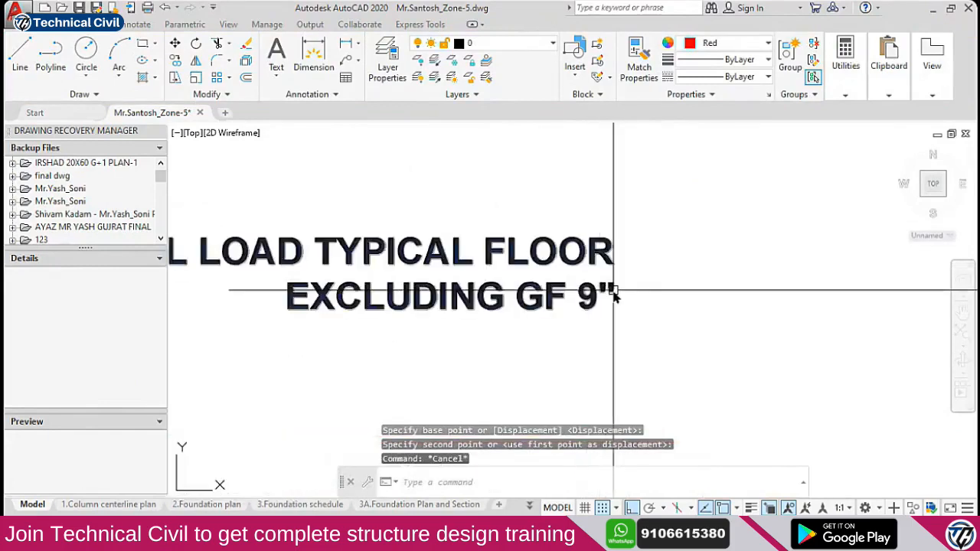
Widen the wall-load note's text box so it fits on one line
{"action": "double_click", "coordinate": [600, 301]}
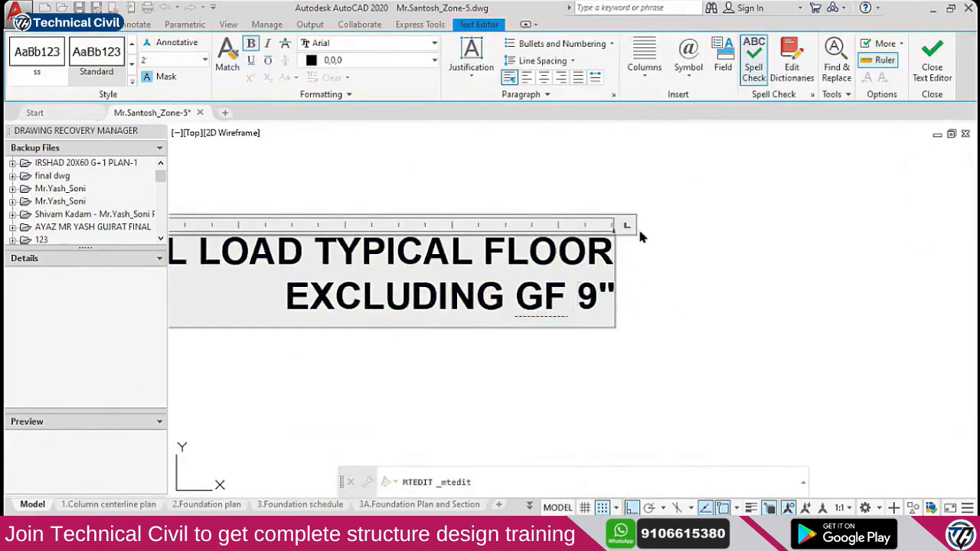
{"action": "scroll", "coordinate": [627, 295], "scroll_direction": "down", "scroll_amount": 2}
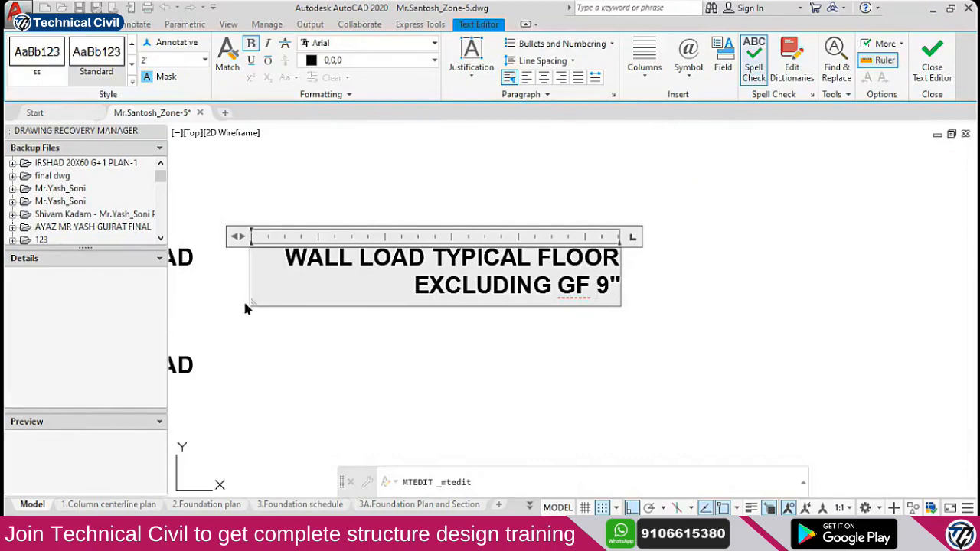
{"action": "left_click_drag", "start_coordinate": [250, 302], "coordinate": [147, 317]}
{"action": "scroll", "coordinate": [582, 233], "scroll_direction": "down", "scroll_amount": 4}
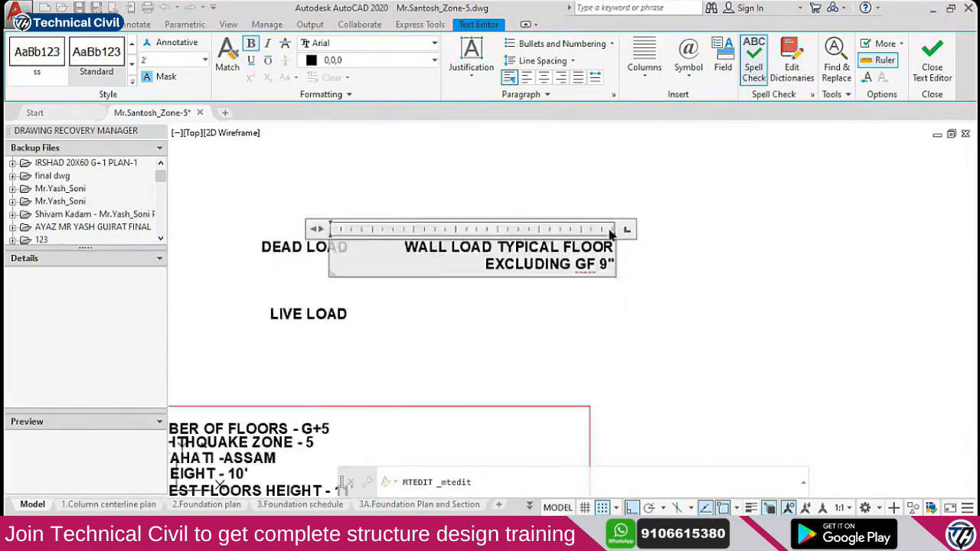
{"action": "left_click_drag", "start_coordinate": [423, 225], "coordinate": [299, 225]}
{"action": "left_click", "coordinate": [538, 308]}
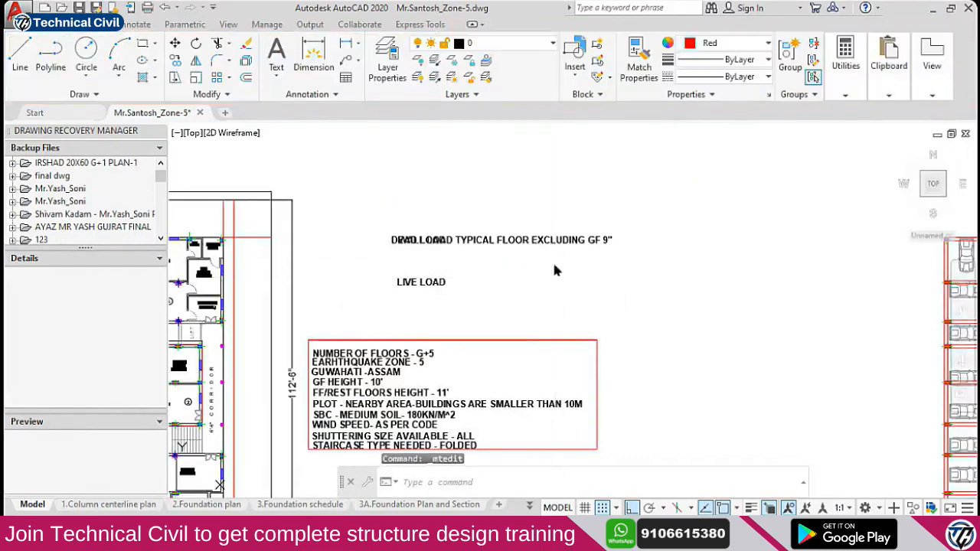
{"action": "key", "text": "Escape"}
Move the wall-load note to just below DEAD LOAD
{"action": "left_click", "coordinate": [538, 241]}
{"action": "type", "text": "m"}
{"action": "key", "text": "space"}
{"action": "left_click", "coordinate": [686, 251]}
{"action": "left_click", "coordinate": [686, 262]}
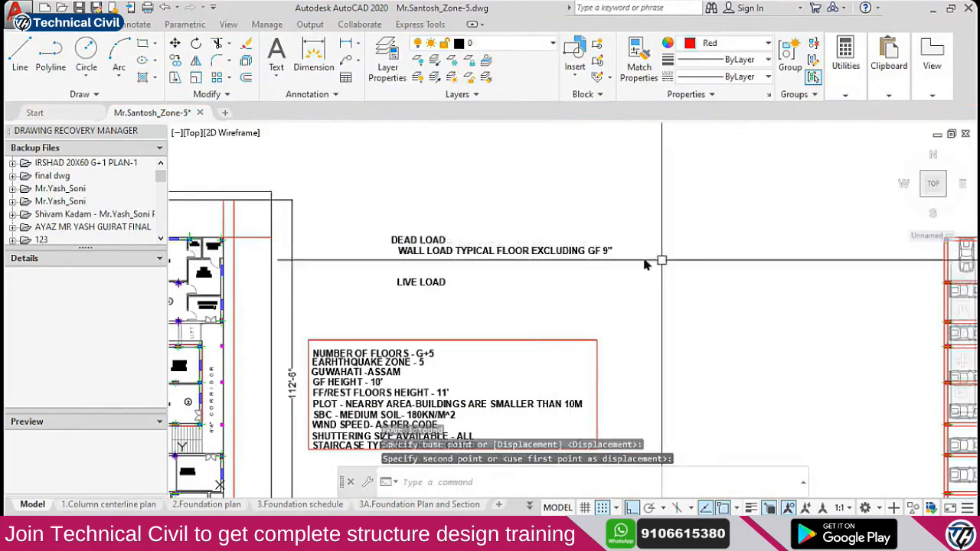
{"action": "left_click", "coordinate": [582, 246]}
Copy the wall-load note to its right and select the copy
{"action": "type", "text": "co"}
{"action": "key", "text": "space"}
{"action": "left_click", "coordinate": [559, 271]}
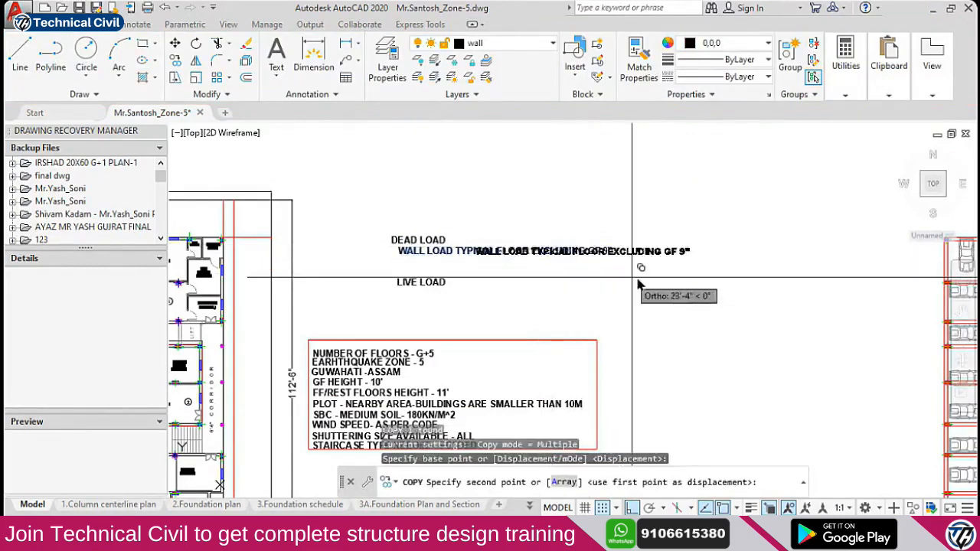
{"action": "left_click", "coordinate": [664, 276]}
{"action": "key", "text": "Escape"}
{"action": "left_click", "coordinate": [670, 248]}
Retype the copied note beside the wall-load line as .23M*
{"action": "double_click", "coordinate": [672, 252]}
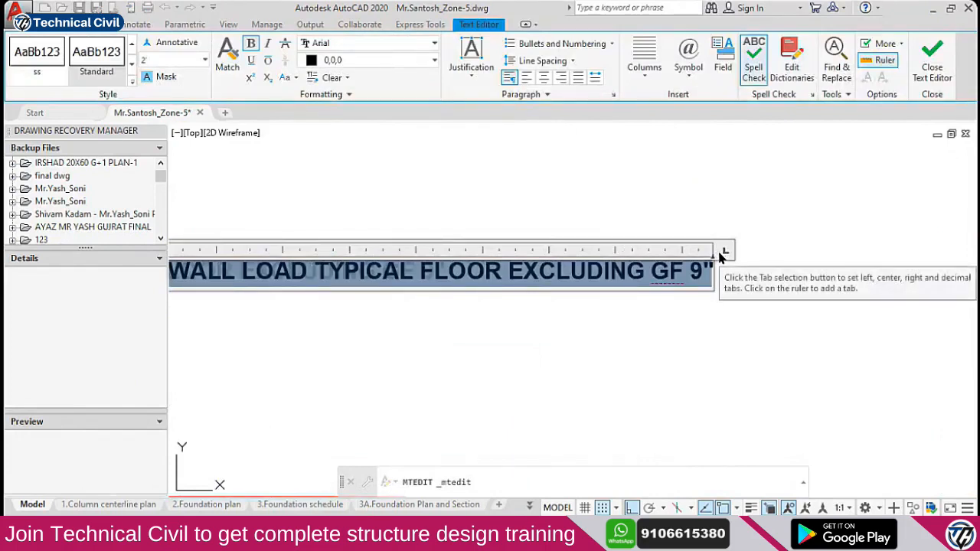
{"action": "type", "text": ".23M*"}
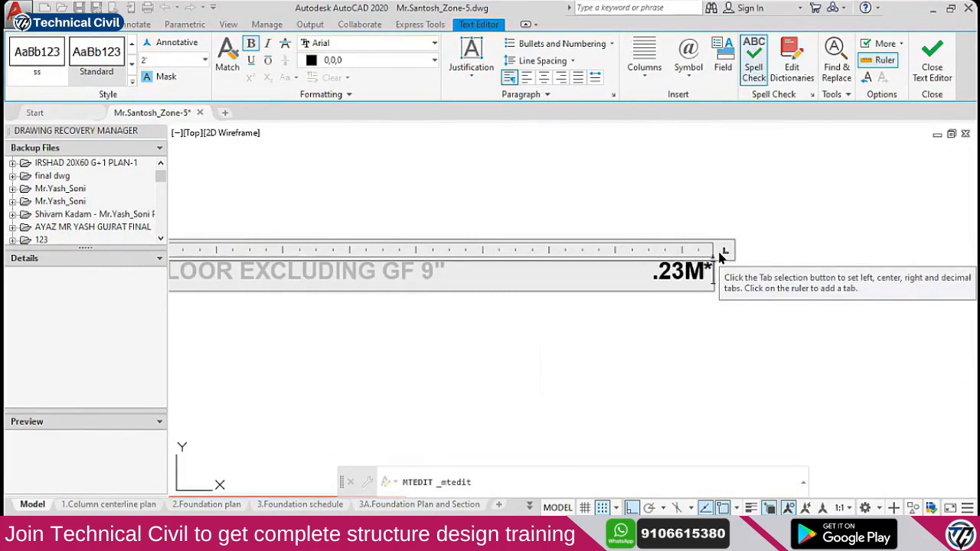
{"action": "left_click", "coordinate": [607, 307]}
{"action": "scroll", "coordinate": [607, 307], "scroll_direction": "down", "scroll_amount": 3}
{"action": "scroll", "coordinate": [416, 381], "scroll_direction": "up", "scroll_amount": 5}
{"action": "scroll", "coordinate": [435, 383], "scroll_direction": "down", "scroll_amount": 2}
{"action": "middle_click_drag", "start_coordinate": [453, 403], "coordinate": [447, 391]}
{"action": "scroll", "coordinate": [464, 388], "scroll_direction": "up", "scroll_amount": 4}
{"action": "scroll", "coordinate": [512, 385], "scroll_direction": "down", "scroll_amount": 2}
{"action": "middle_click_drag", "start_coordinate": [529, 393], "coordinate": [503, 349]}
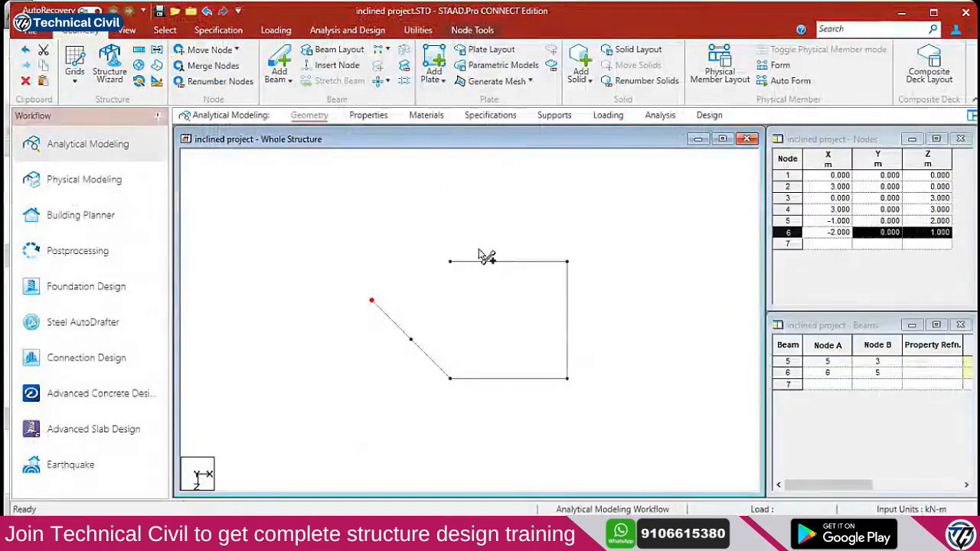
{"action": "left_click", "coordinate": [31, 31]}
{"action": "left_click", "coordinate": [34, 408]}
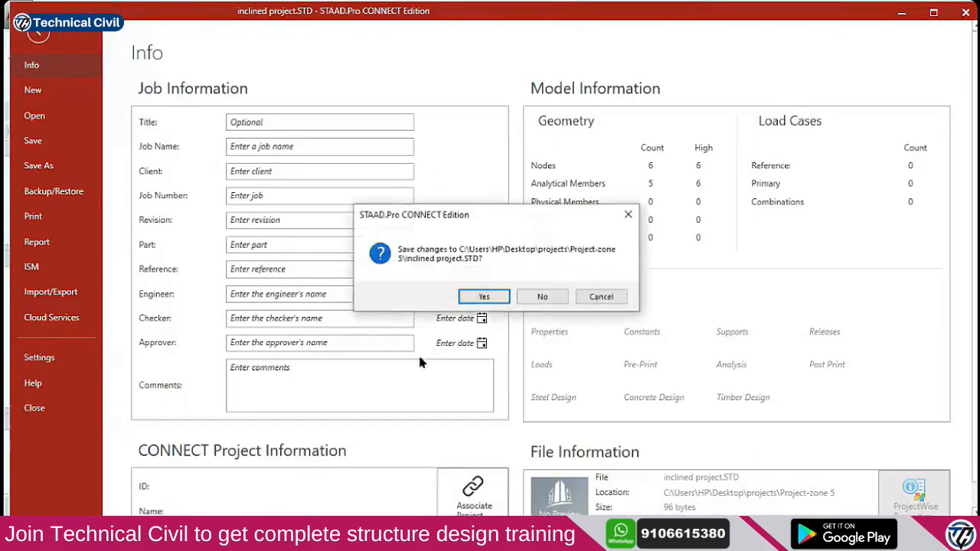
{"action": "left_click", "coordinate": [522, 298]}
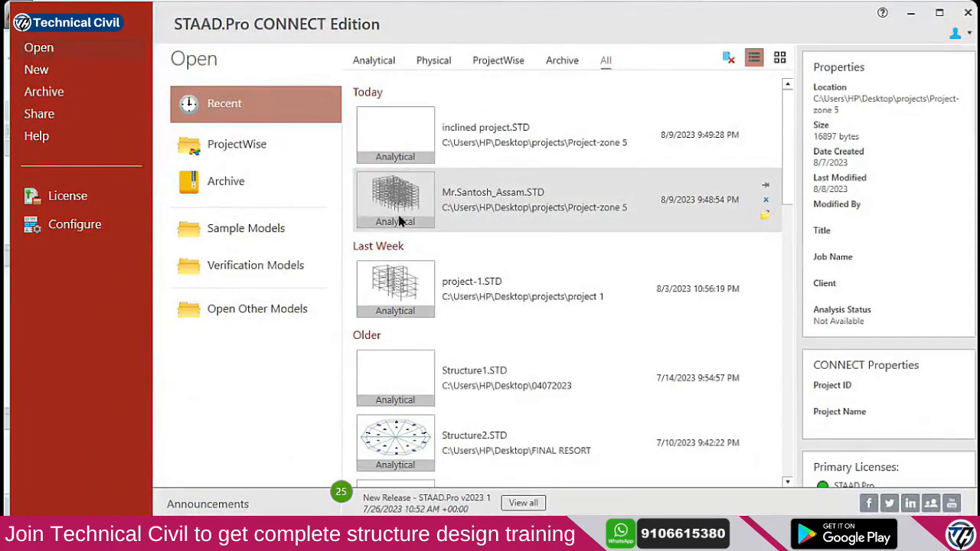
{"action": "left_click", "coordinate": [399, 221]}
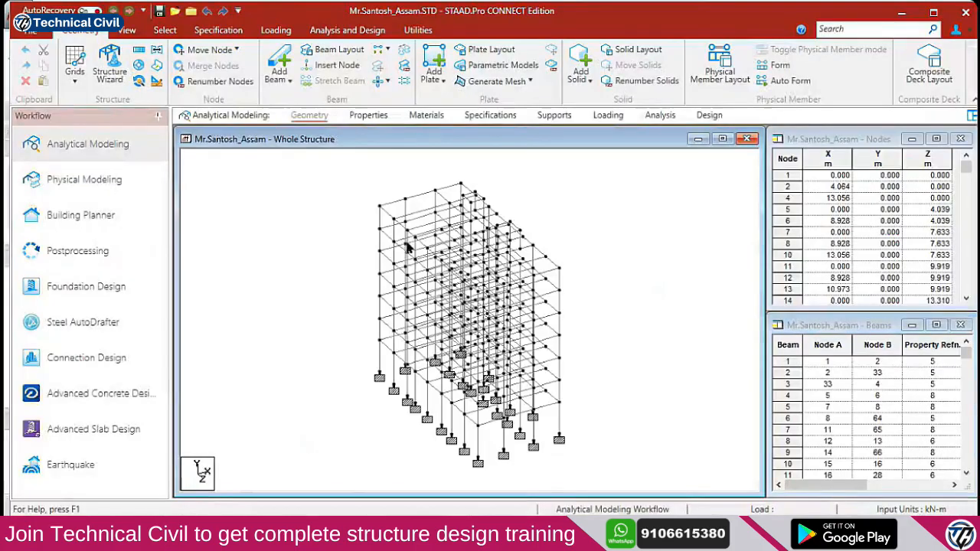
Measure storey heights with Node to Node Distance: 3.500m and 3.600m
{"action": "left_click", "coordinate": [348, 29]}
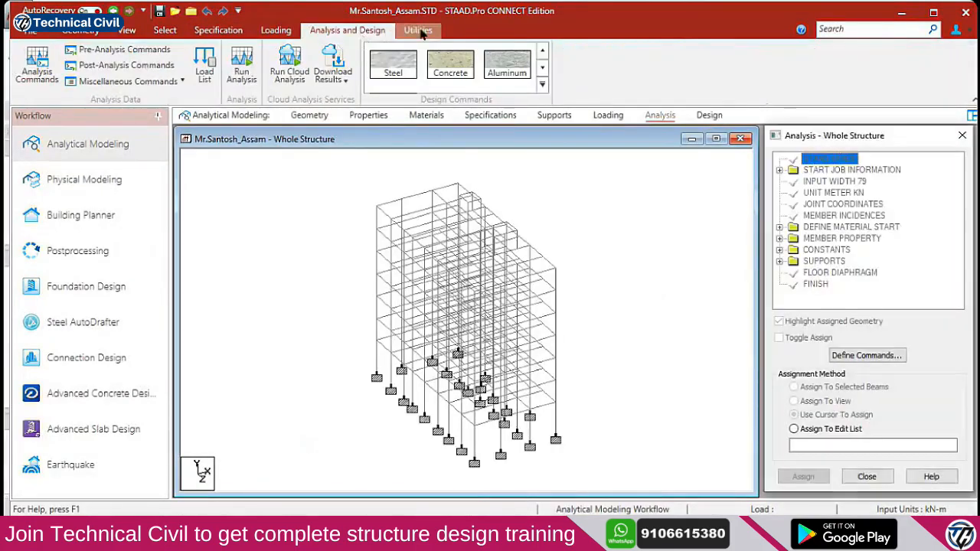
{"action": "left_click", "coordinate": [418, 30]}
{"action": "left_click", "coordinate": [52, 66]}
{"action": "left_click", "coordinate": [77, 136]}
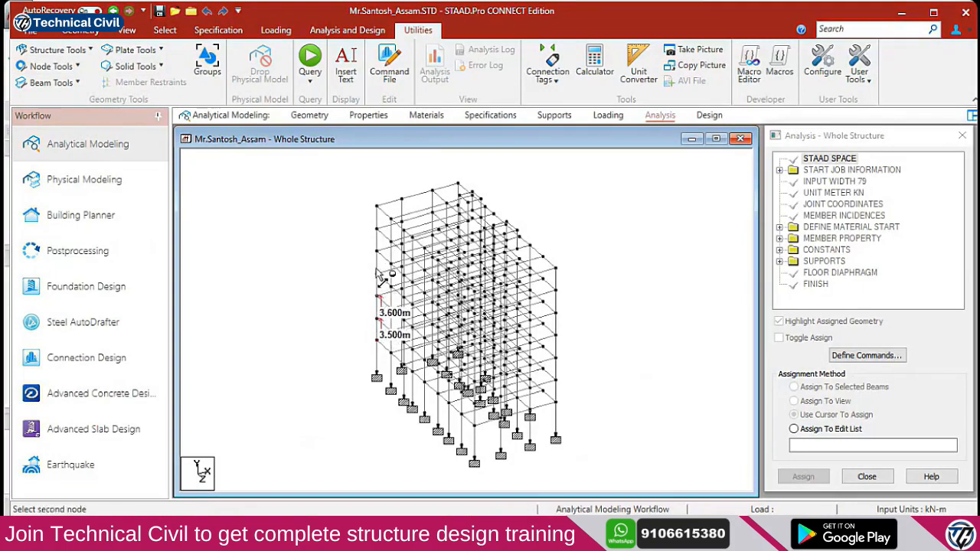
{"action": "left_click", "coordinate": [901, 12]}
{"action": "scroll", "coordinate": [418, 325], "scroll_direction": "up", "scroll_amount": 5}
Change the height notes to GF HEIGHT - 3.5M and FF/REST FLOORS HEIGHT - 3.6M
{"action": "left_click", "coordinate": [426, 329]}
{"action": "double_click", "coordinate": [426, 330]}
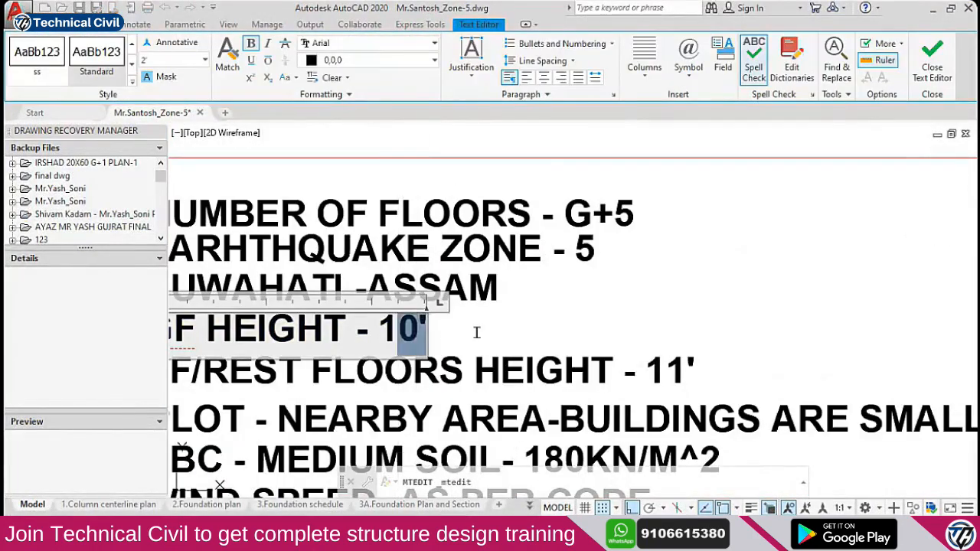
{"action": "key", "text": "BackSpace"}
{"action": "key", "text": "BackSpace"}
{"action": "type", "text": "3.5M"}
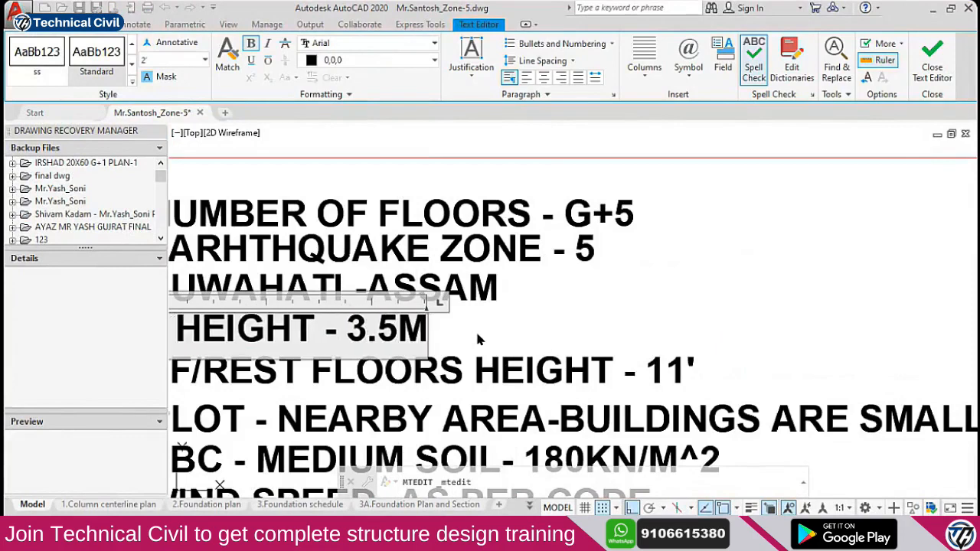
{"action": "left_click", "coordinate": [565, 350]}
{"action": "scroll", "coordinate": [565, 350], "scroll_direction": "down", "scroll_amount": 2}
{"action": "double_click", "coordinate": [619, 363]}
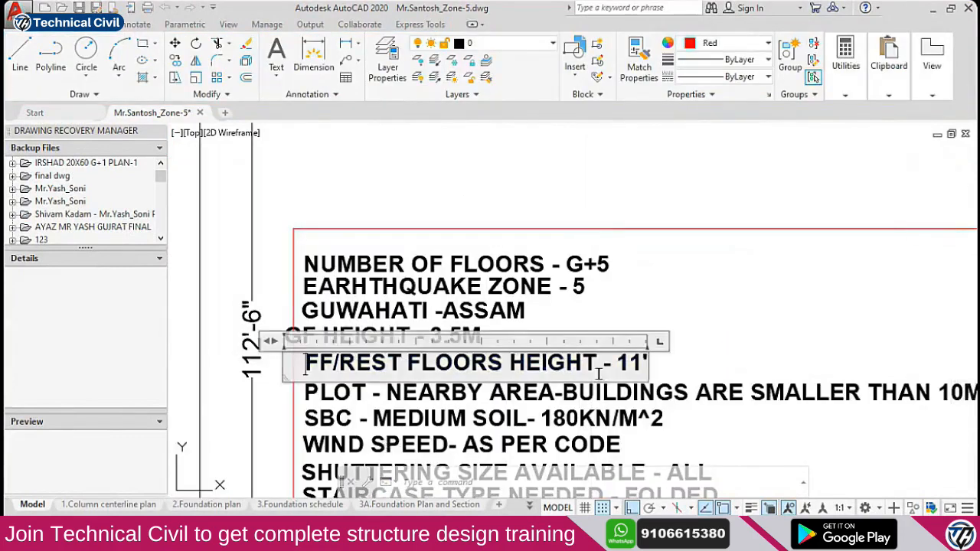
{"action": "type", "text": "3.6M"}
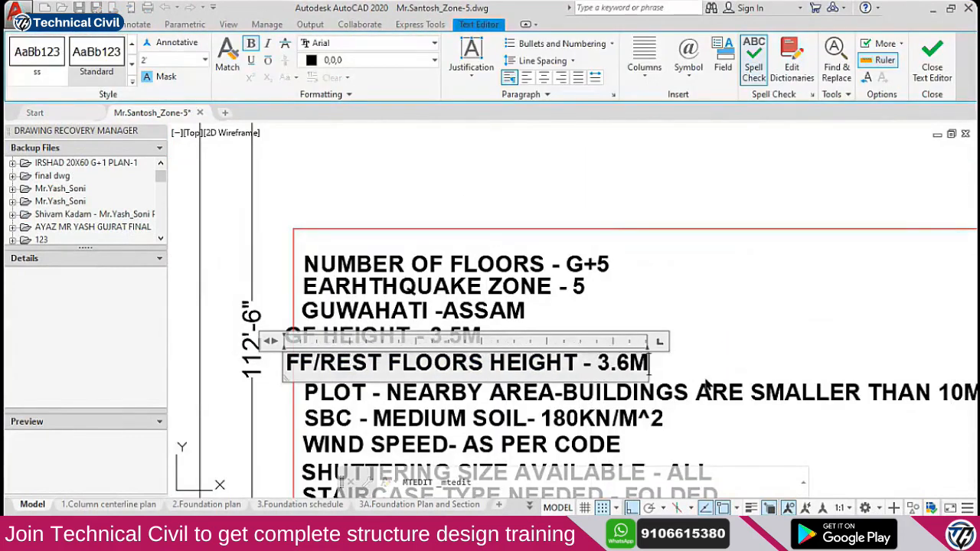
{"action": "left_click", "coordinate": [741, 358]}
Move both height lines slightly right to align with the other notes
{"action": "key", "text": "Escape"}
{"action": "left_click", "coordinate": [471, 339]}
{"action": "left_click", "coordinate": [475, 366]}
{"action": "type", "text": "m"}
{"action": "key", "text": "space"}
{"action": "left_click", "coordinate": [768, 331]}
{"action": "left_click", "coordinate": [785, 332]}
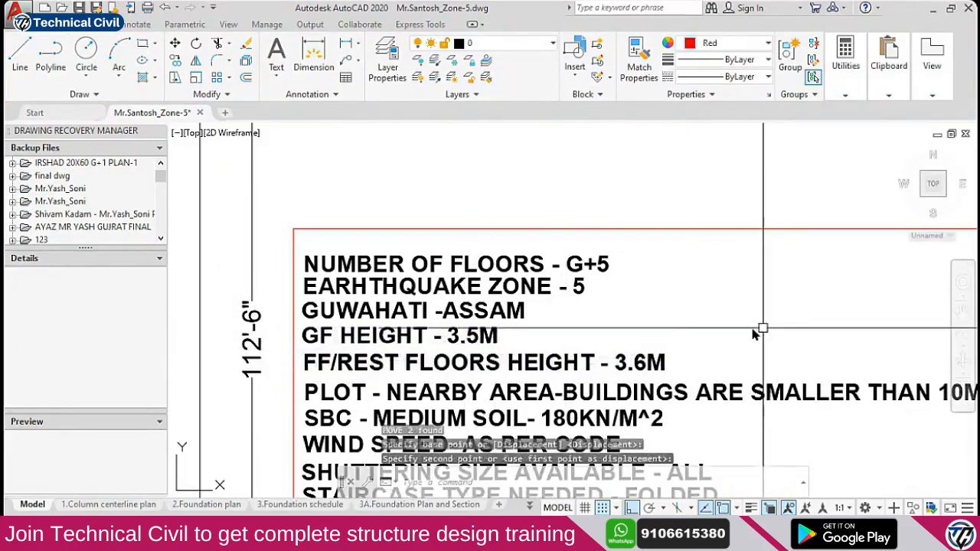
Append 3.6M*20KN/M^3 to the .23M* wall-load value text
{"action": "scroll", "coordinate": [667, 313], "scroll_direction": "down", "scroll_amount": 3}
{"action": "scroll", "coordinate": [809, 259], "scroll_direction": "up", "scroll_amount": 5}
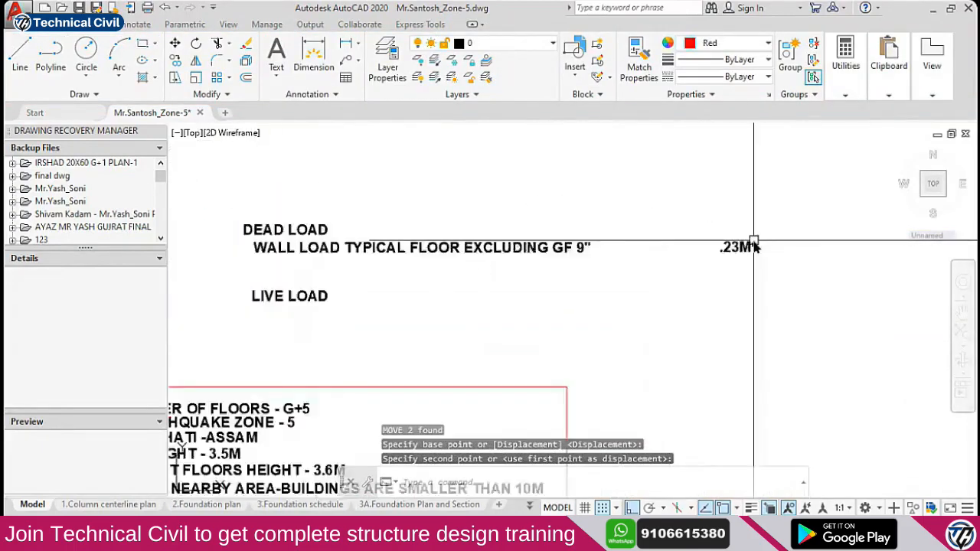
{"action": "scroll", "coordinate": [567, 287], "scroll_direction": "up", "scroll_amount": 1}
{"action": "double_click", "coordinate": [556, 290]}
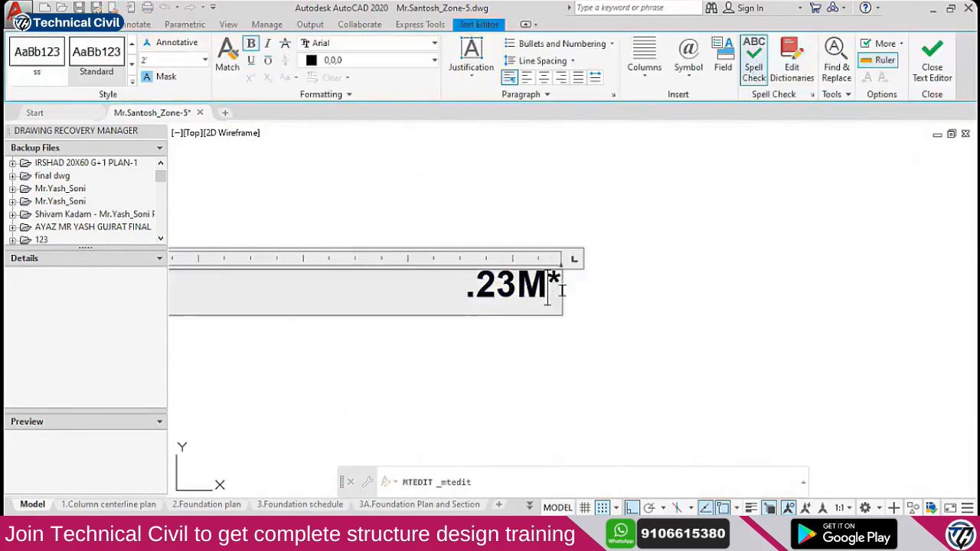
{"action": "type", "text": "3.6M"}
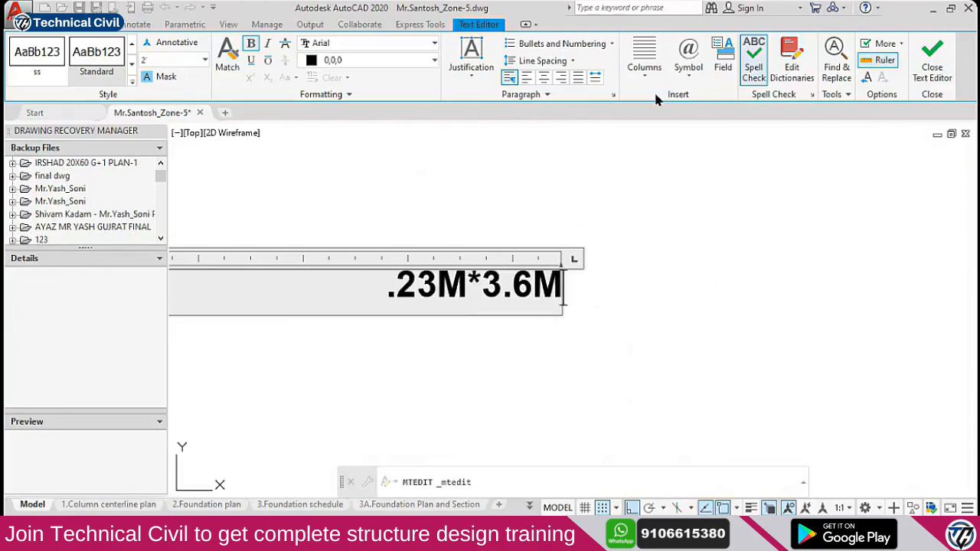
{"action": "type", "text": "*"}
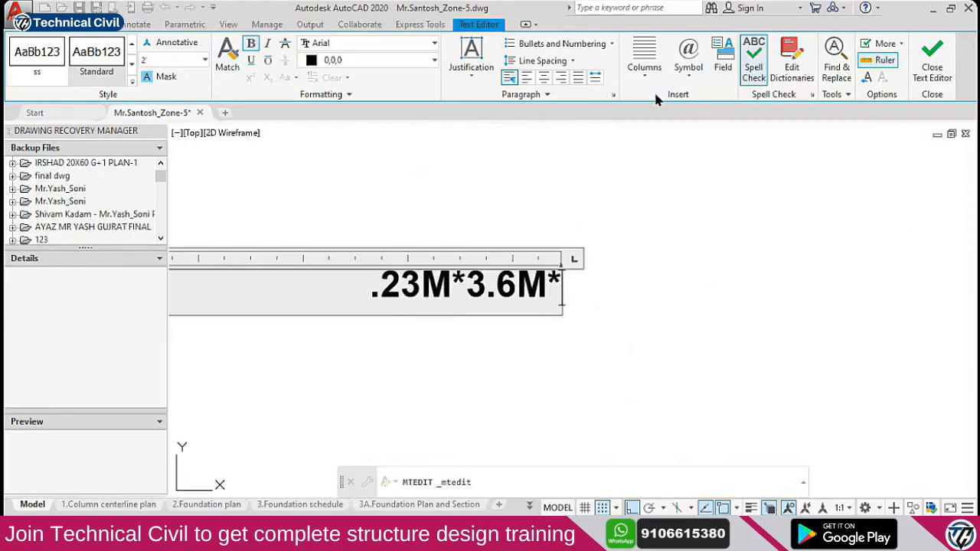
{"action": "type", "text": "20"}
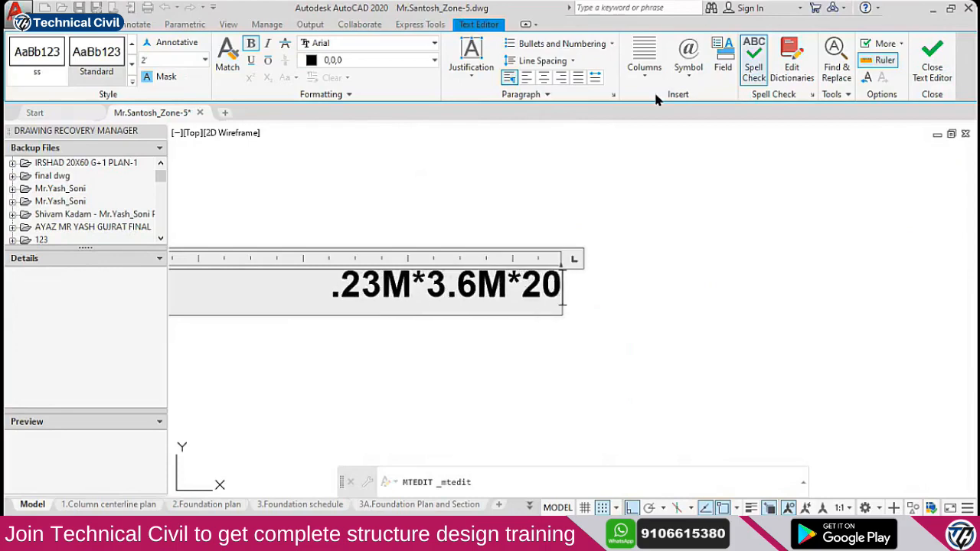
{"action": "type", "text": "KN/"}
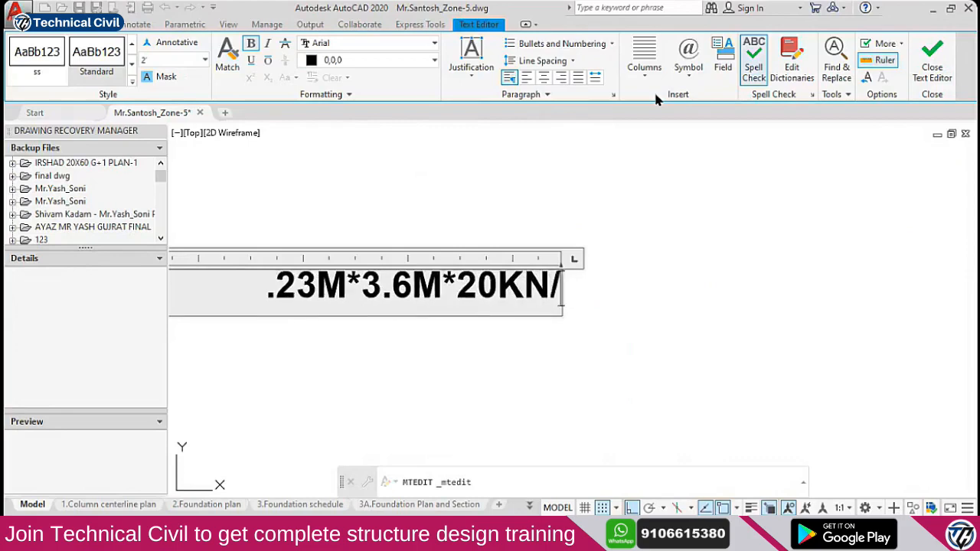
{"action": "type", "text": "M^3"}
{"action": "scroll", "coordinate": [541, 291], "scroll_direction": "down", "scroll_amount": 2}
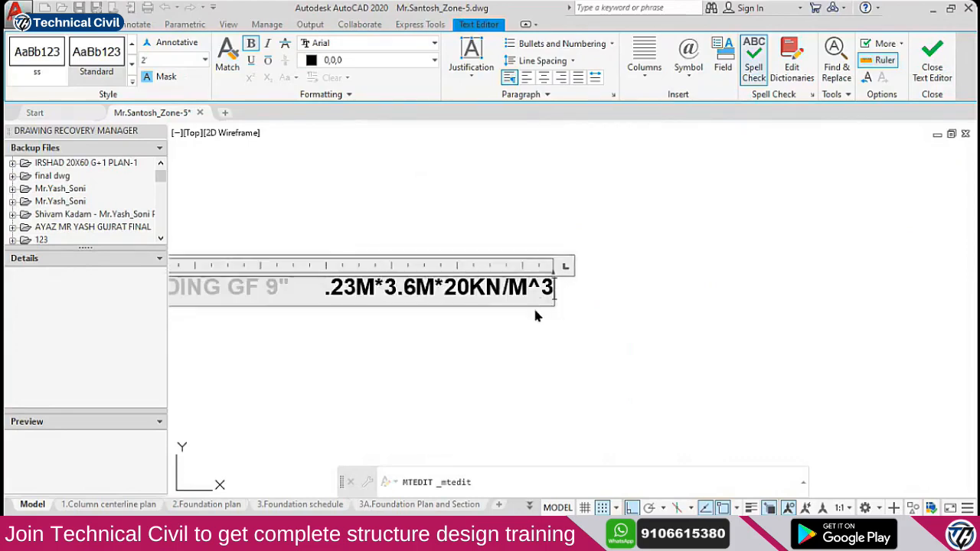
{"action": "left_click", "coordinate": [519, 313]}
Move the wall-load value slightly to the right
{"action": "type", "text": "m"}
{"action": "key", "text": "Return"}
{"action": "left_click", "coordinate": [510, 344]}
{"action": "left_click", "coordinate": [541, 314]}
{"action": "key", "text": "Escape"}
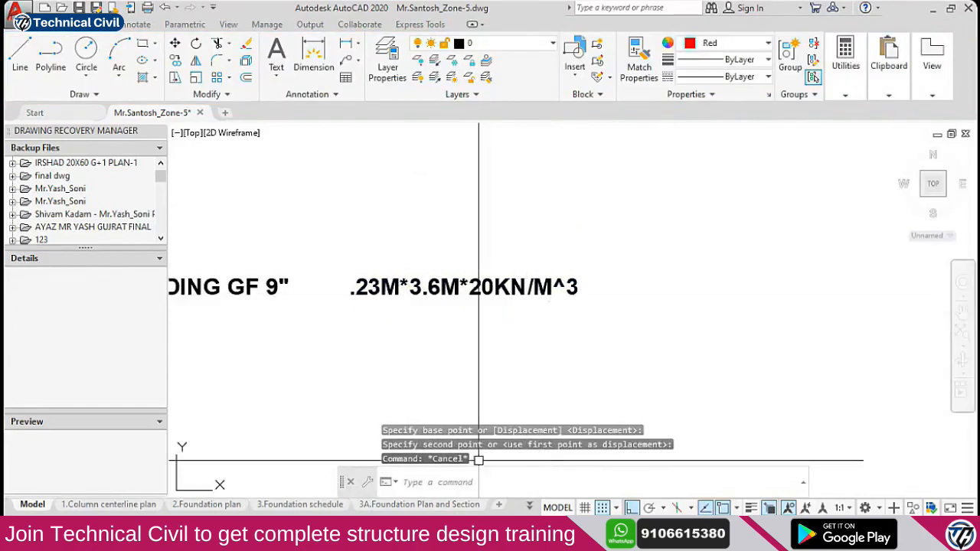
Reopen the .23M*3.6M*20KN/M^3 text for editing and switch to Chrome
{"action": "left_click", "coordinate": [406, 291]}
{"action": "double_click", "coordinate": [410, 295]}
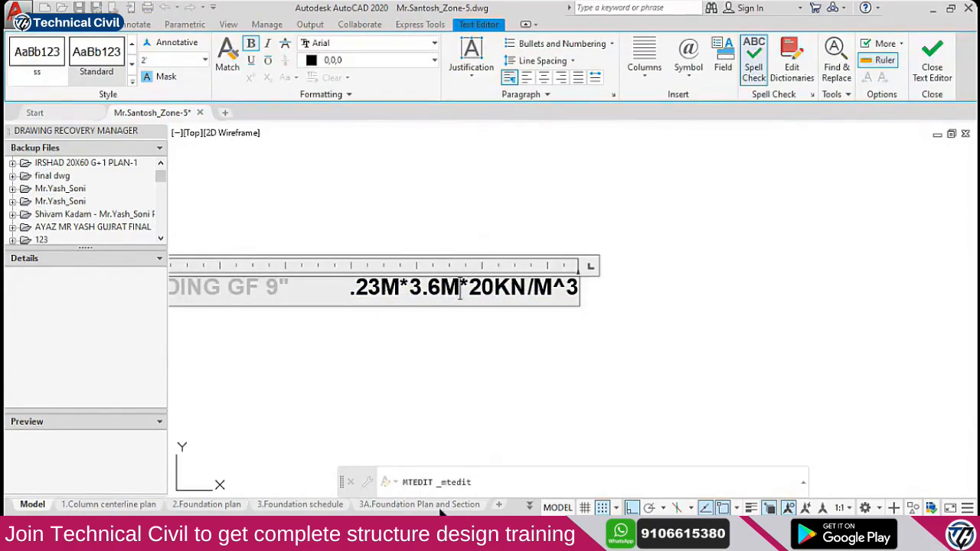
{"action": "left_click", "coordinate": [368, 532]}
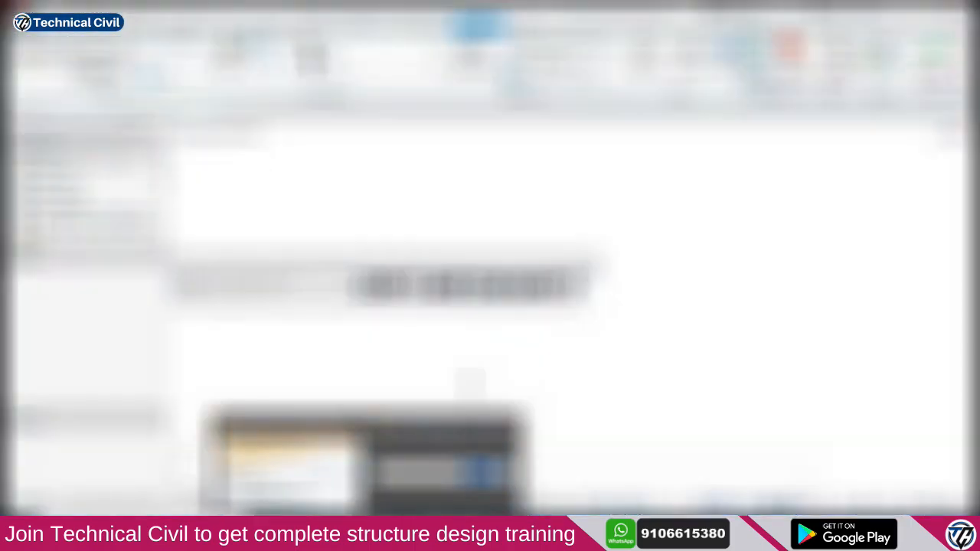
Check the Chrome window, then recentre the wall-load value in the AutoCAD view
{"action": "left_click", "coordinate": [329, 481]}
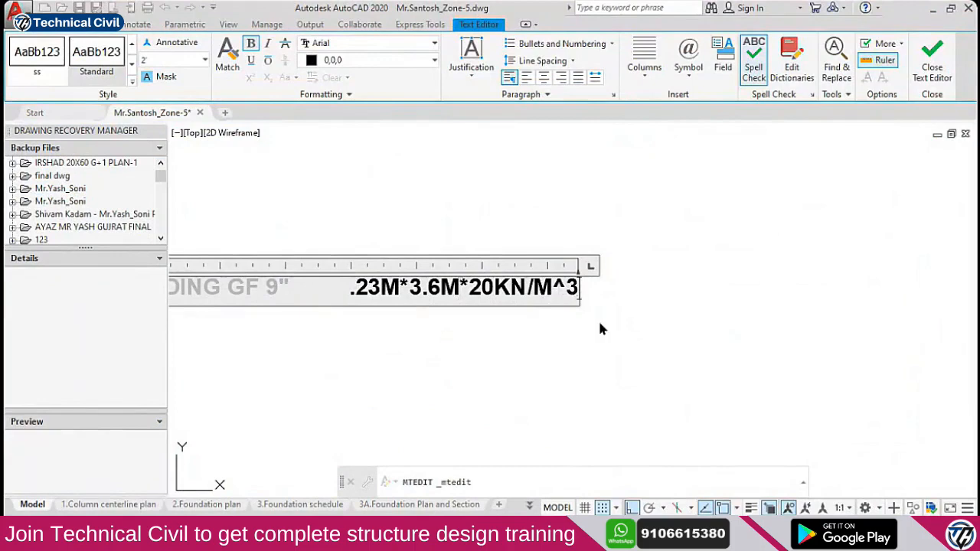
{"action": "scroll", "coordinate": [485, 295], "scroll_direction": "up", "scroll_amount": 2}
{"action": "middle_click_drag", "start_coordinate": [568, 299], "coordinate": [575, 324]}
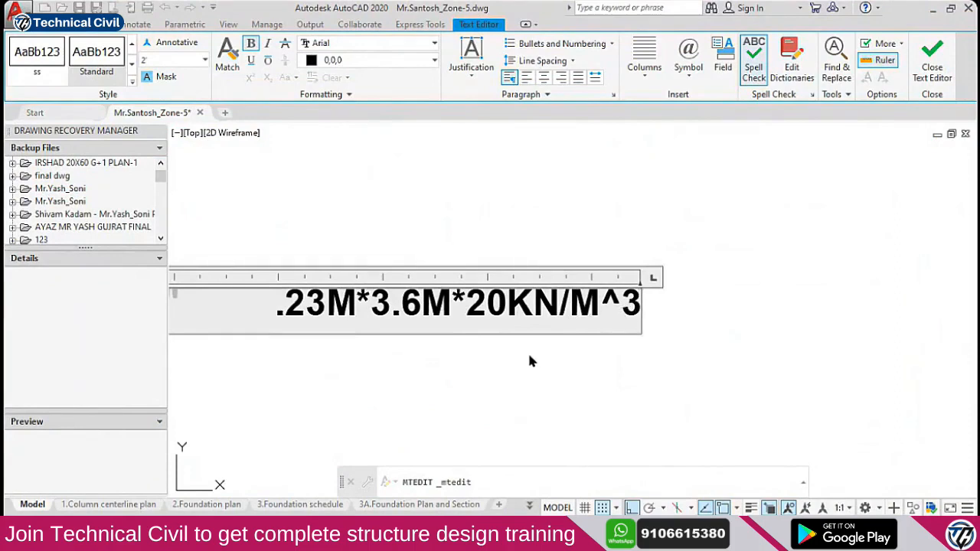
{"action": "scroll", "coordinate": [536, 317], "scroll_direction": "down", "scroll_amount": 2}
{"action": "scroll", "coordinate": [524, 314], "scroll_direction": "up", "scroll_amount": 4}
{"action": "scroll", "coordinate": [495, 317], "scroll_direction": "down", "scroll_amount": 2}
{"action": "middle_click_drag", "start_coordinate": [496, 326], "coordinate": [517, 331]}
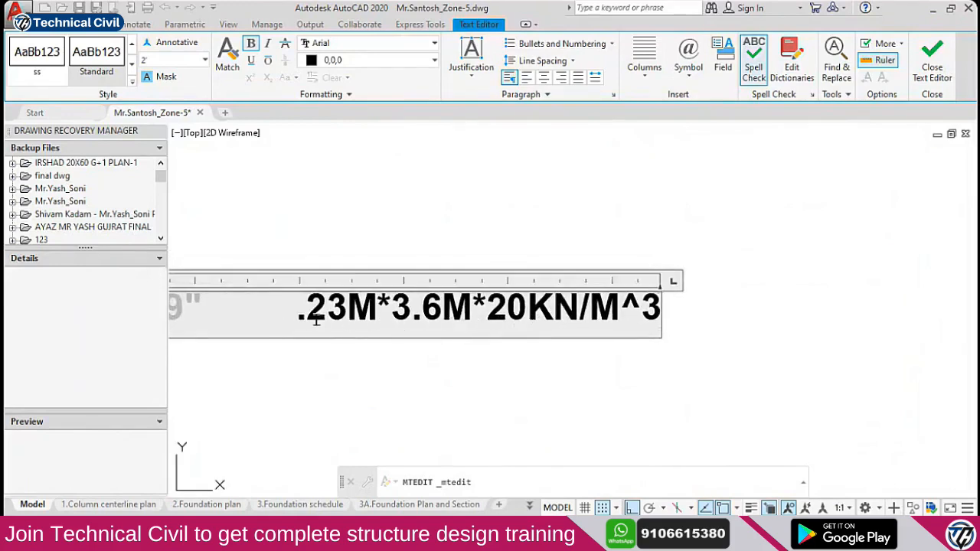
Change 3.6M to '(3.6M-' so the value reads .23M*(3.6M-*20KN/M^3
{"action": "left_click_drag", "start_coordinate": [301, 313], "coordinate": [471, 321]}
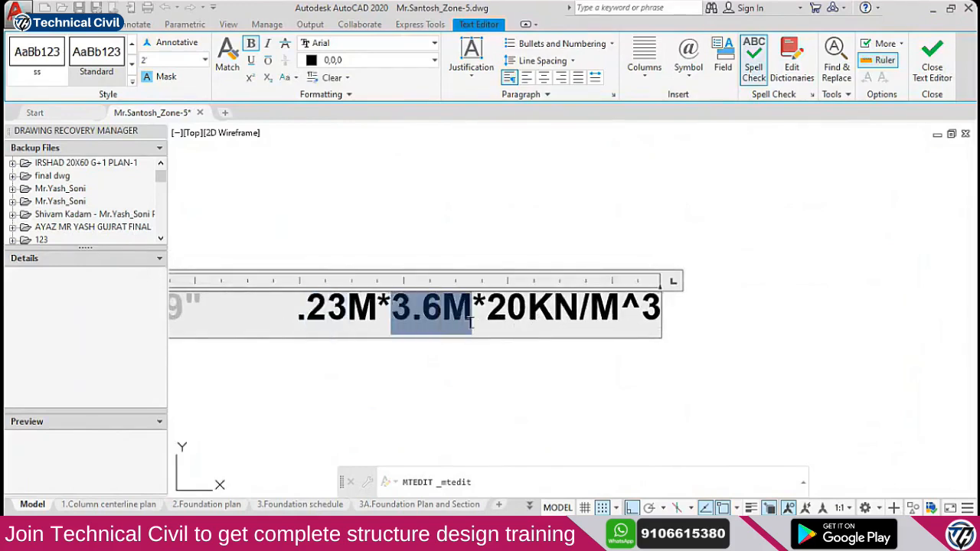
{"action": "left_click", "coordinate": [402, 310]}
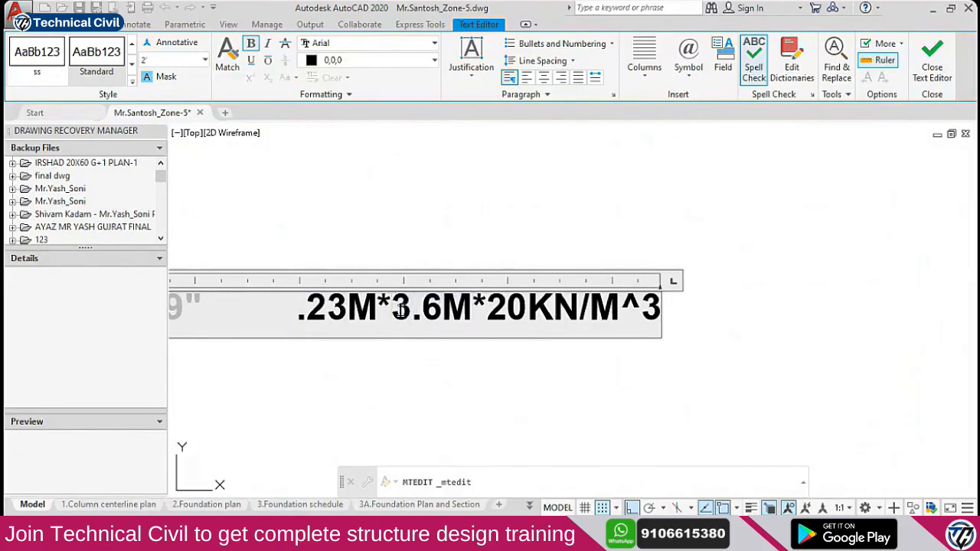
{"action": "type", "text": "(3.6M-"}
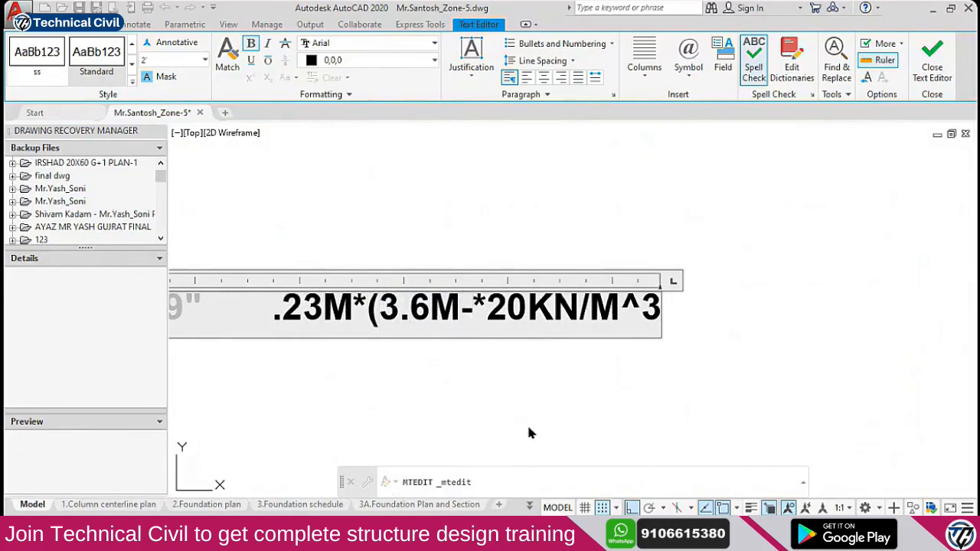
{"action": "left_click", "coordinate": [674, 393]}
{"action": "type", "text": "rec"}
{"action": "key", "text": "Return"}
{"action": "scroll", "coordinate": [552, 311], "scroll_direction": "down", "scroll_amount": 4}
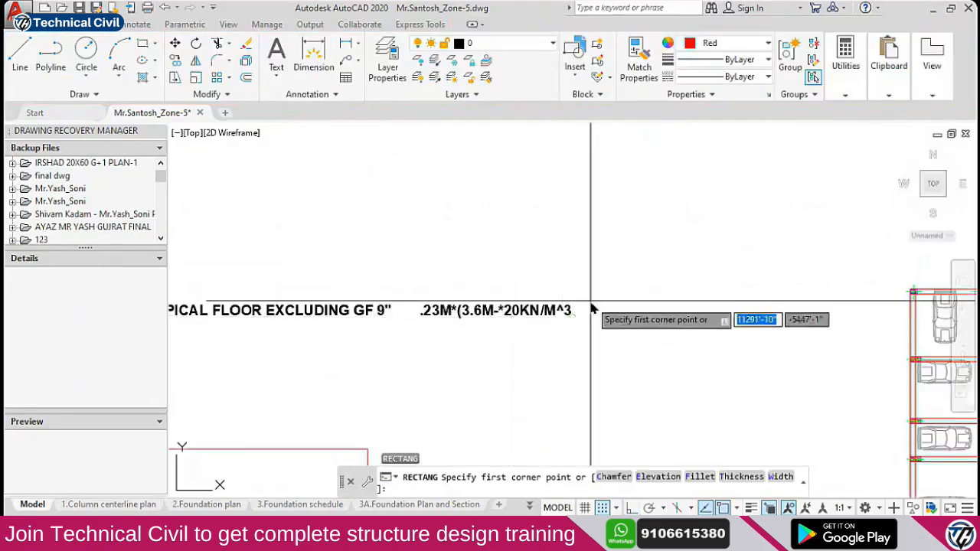
Draw a wall outline rectangle beside the note and a thin strip along its top
{"action": "middle_click_drag", "start_coordinate": [590, 302], "coordinate": [498, 338]}
{"action": "left_click", "coordinate": [543, 174]}
{"action": "left_click", "coordinate": [760, 375]}
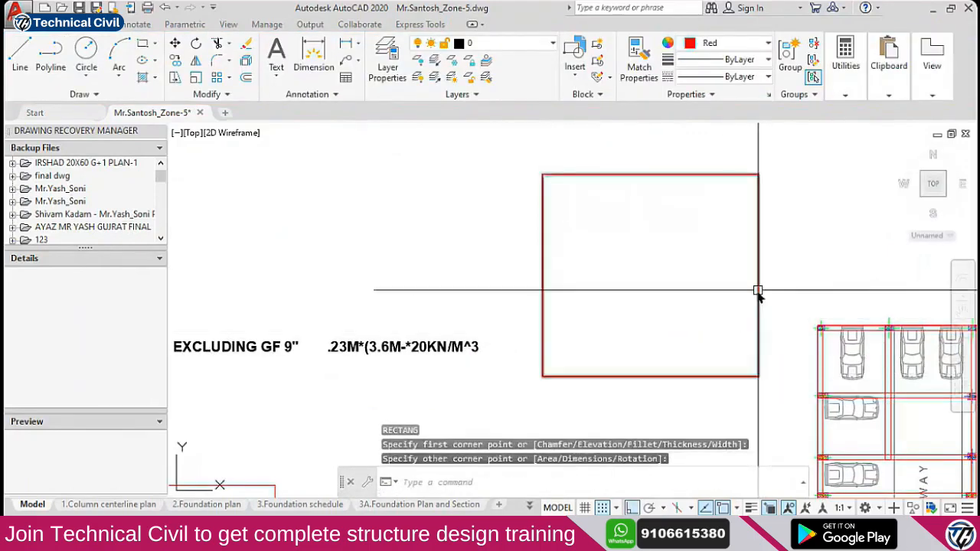
{"action": "middle_click_drag", "start_coordinate": [703, 252], "coordinate": [617, 304]}
{"action": "key", "text": "Return"}
{"action": "left_click", "coordinate": [458, 227]}
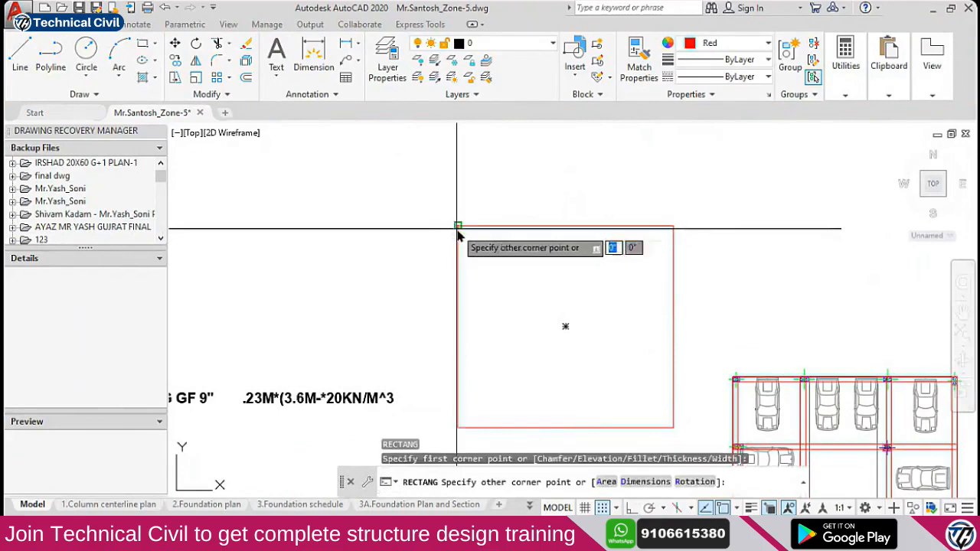
{"action": "left_click", "coordinate": [674, 258]}
{"action": "middle_click_drag", "start_coordinate": [648, 269], "coordinate": [637, 272]}
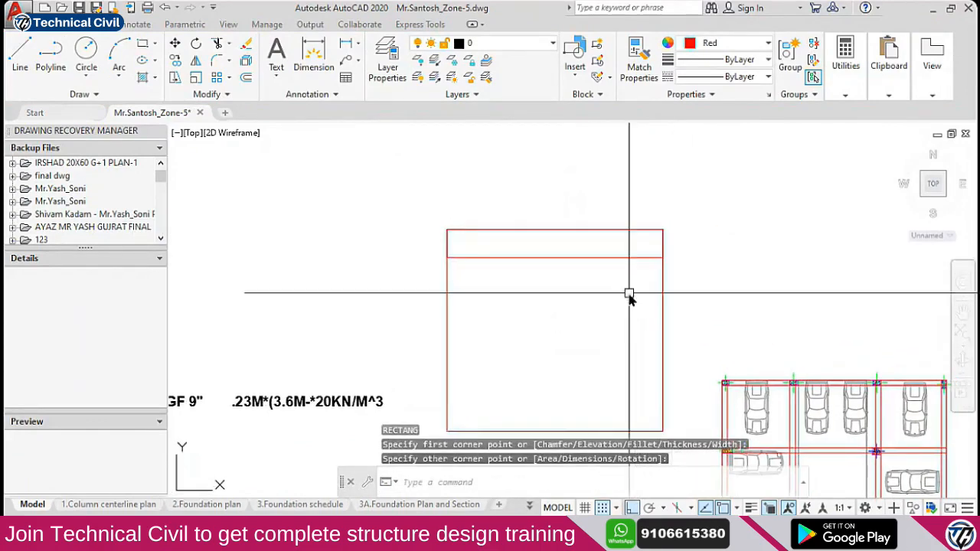
Hatch the top strip with the AR-CONC concrete pattern
{"action": "type", "text": "h"}
{"action": "key", "text": "Return"}
{"action": "left_click", "coordinate": [582, 258]}
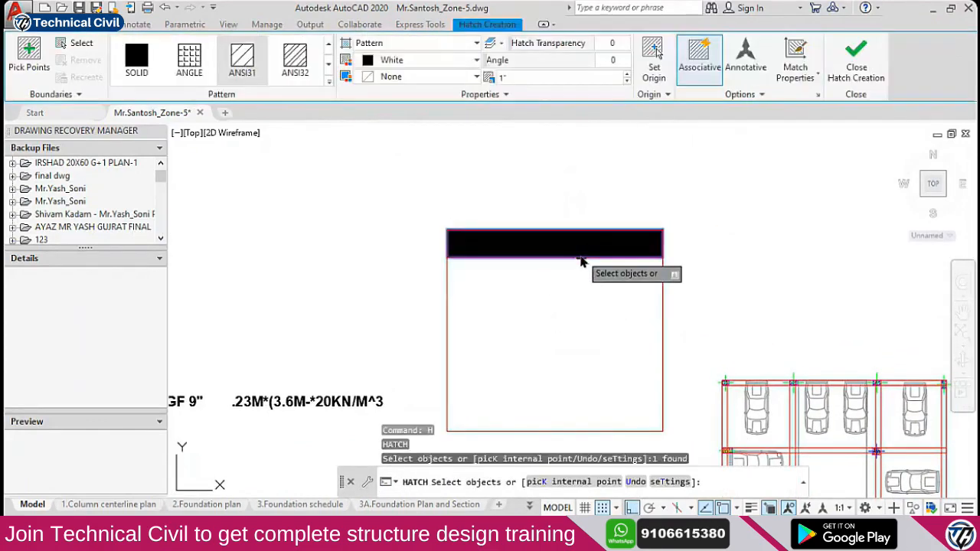
{"action": "key", "text": "Escape"}
{"action": "key", "text": "Escape"}
{"action": "scroll", "coordinate": [512, 253], "scroll_direction": "up", "scroll_amount": 2}
{"action": "left_click", "coordinate": [505, 253]}
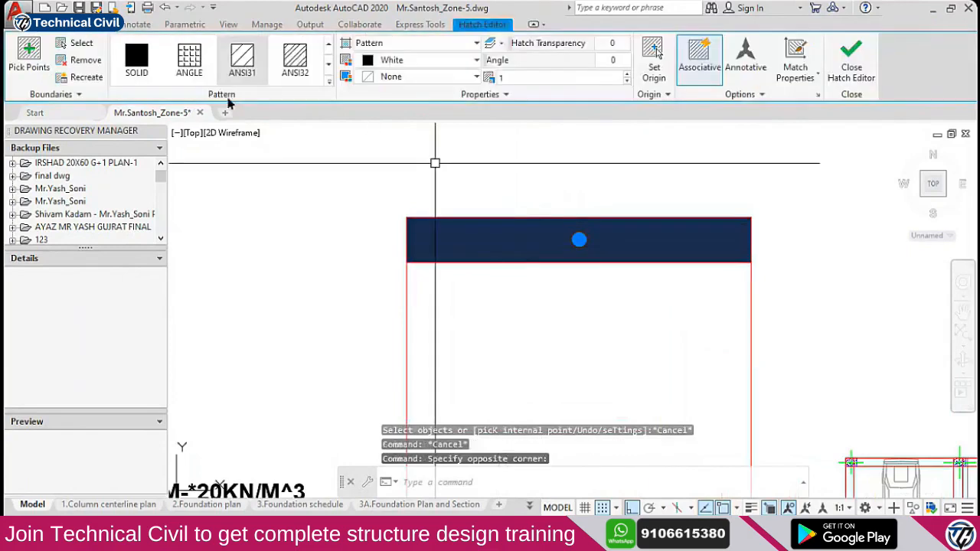
{"action": "left_click", "coordinate": [327, 81]}
{"action": "left_click", "coordinate": [294, 220]}
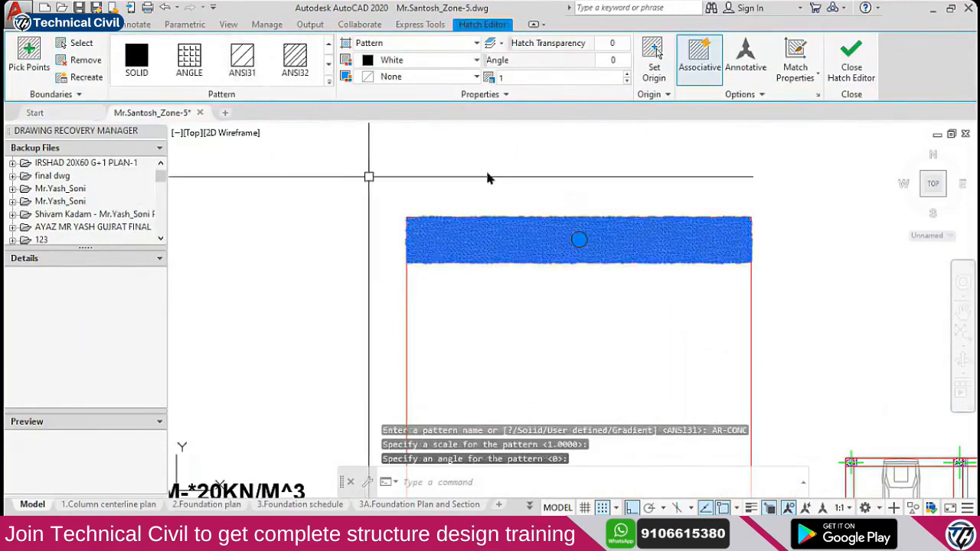
{"action": "key", "text": "Escape"}
{"action": "scroll", "coordinate": [511, 256], "scroll_direction": "down", "scroll_amount": 2}
{"action": "scroll", "coordinate": [526, 237], "scroll_direction": "up", "scroll_amount": 2}
Stretch the wall outline's top edge down to meet the concrete strip
{"action": "type", "text": "REC"}
{"action": "key", "text": "Return"}
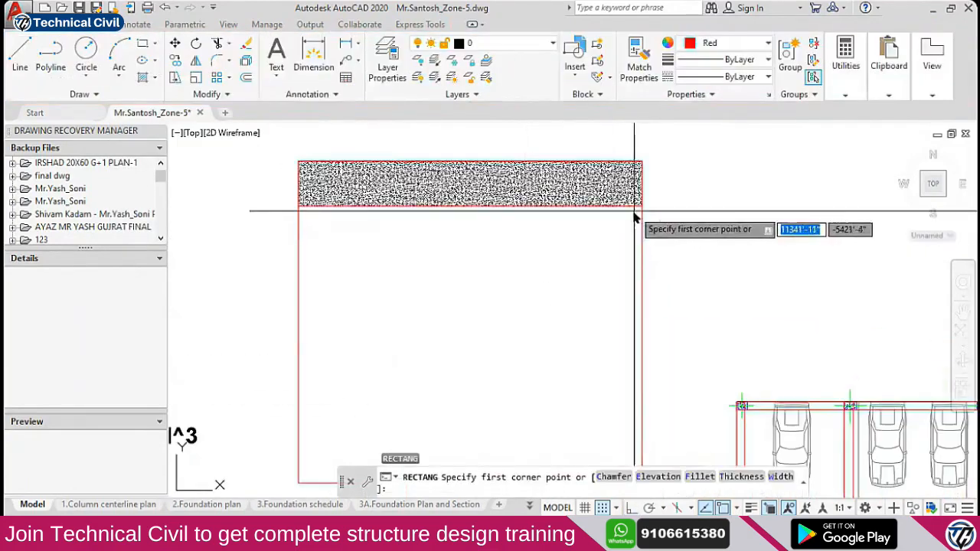
{"action": "key", "text": "Escape"}
{"action": "left_click", "coordinate": [657, 229]}
{"action": "left_click", "coordinate": [591, 240]}
{"action": "left_click", "coordinate": [470, 161]}
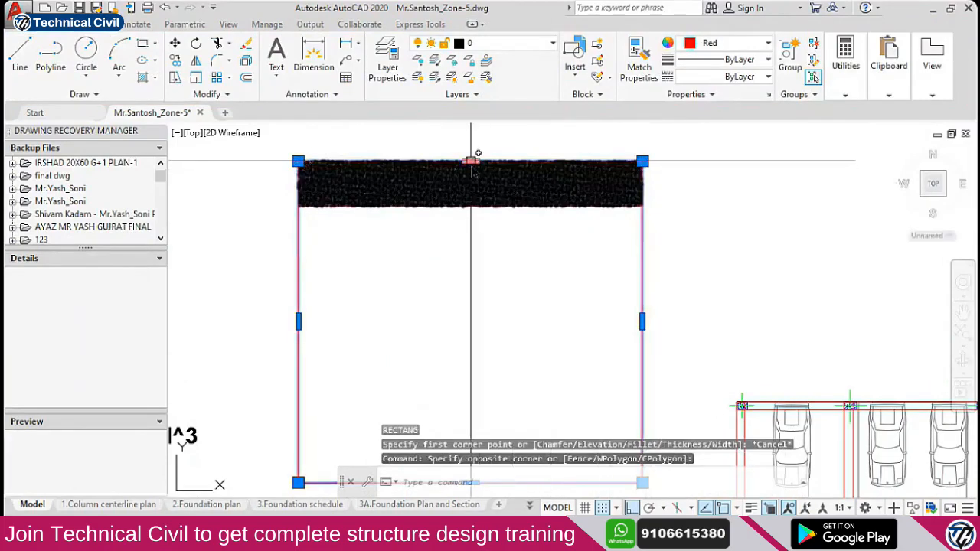
{"action": "left_click", "coordinate": [471, 206]}
{"action": "key", "text": "Escape"}
{"action": "scroll", "coordinate": [463, 197], "scroll_direction": "down", "scroll_amount": 4}
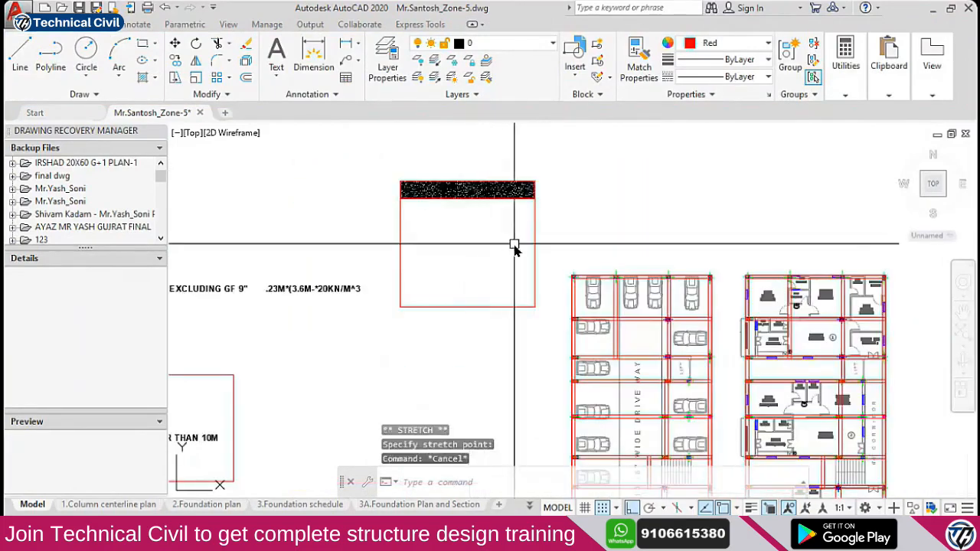
Hatch the wall area below the strip
{"action": "type", "text": "H"}
{"action": "key", "text": "Return"}
{"action": "left_click", "coordinate": [536, 239]}
{"action": "key", "text": "Escape"}
{"action": "key", "text": "Escape"}
Change the wall hatch to AR-BRSTD brickwork at scale 20
{"action": "left_click", "coordinate": [468, 240]}
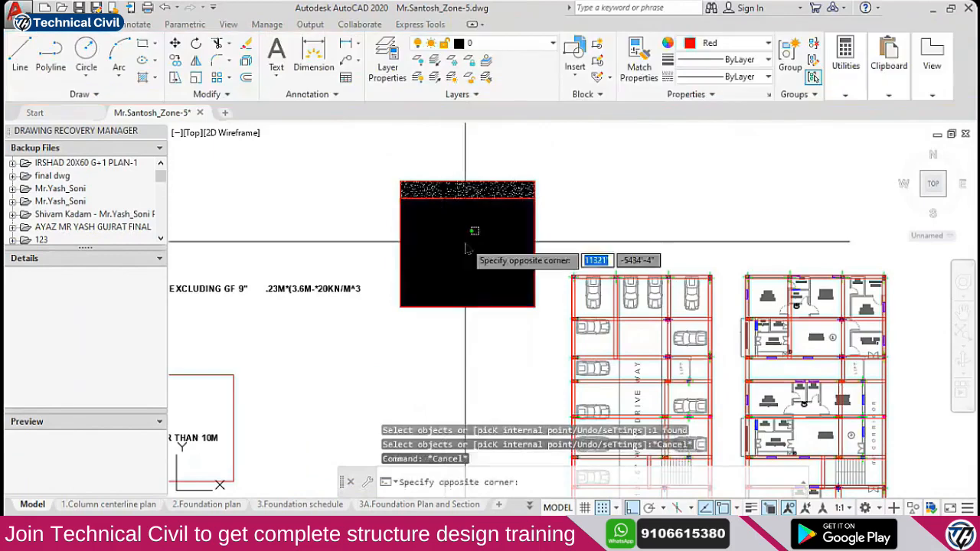
{"action": "left_click", "coordinate": [453, 246]}
{"action": "left_click", "coordinate": [329, 80]}
{"action": "left_click", "coordinate": [244, 218]}
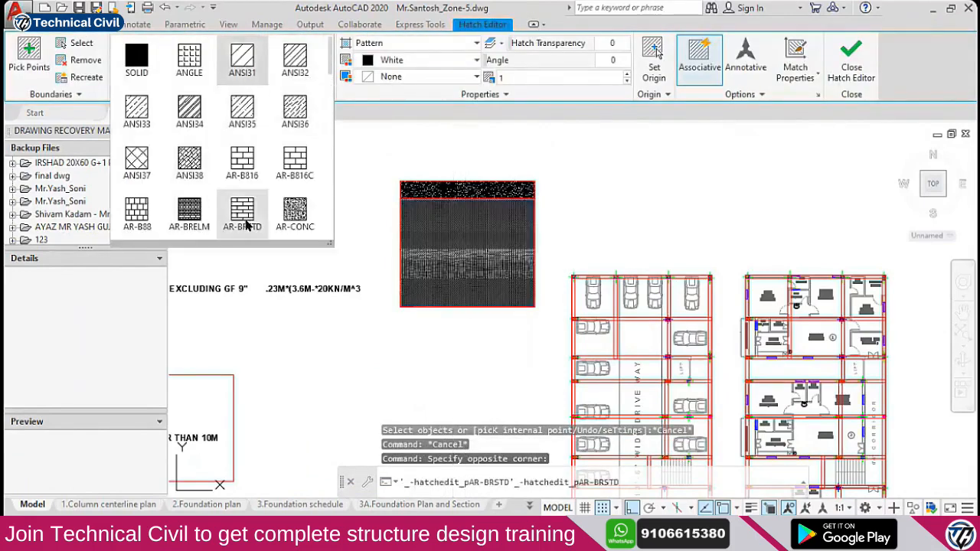
{"action": "left_click", "coordinate": [514, 79]}
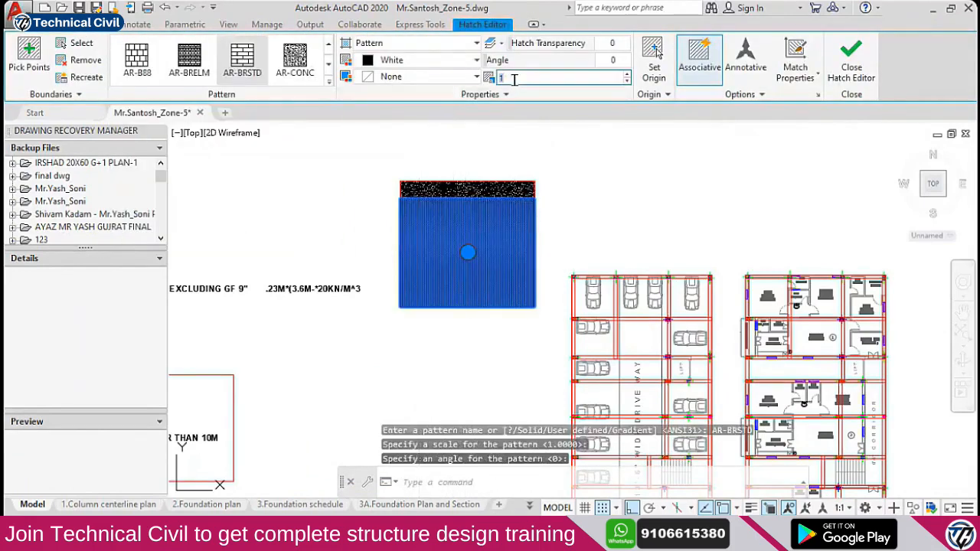
{"action": "type", "text": "20"}
{"action": "key", "text": "Return"}
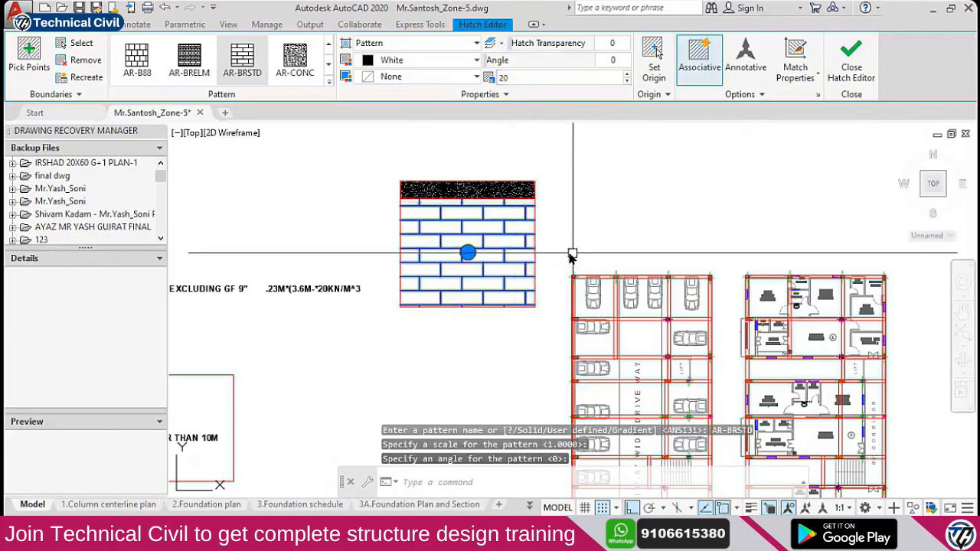
{"action": "key", "text": "Escape"}
{"action": "key", "text": "Escape"}
{"action": "scroll", "coordinate": [484, 220], "scroll_direction": "up", "scroll_amount": 3}
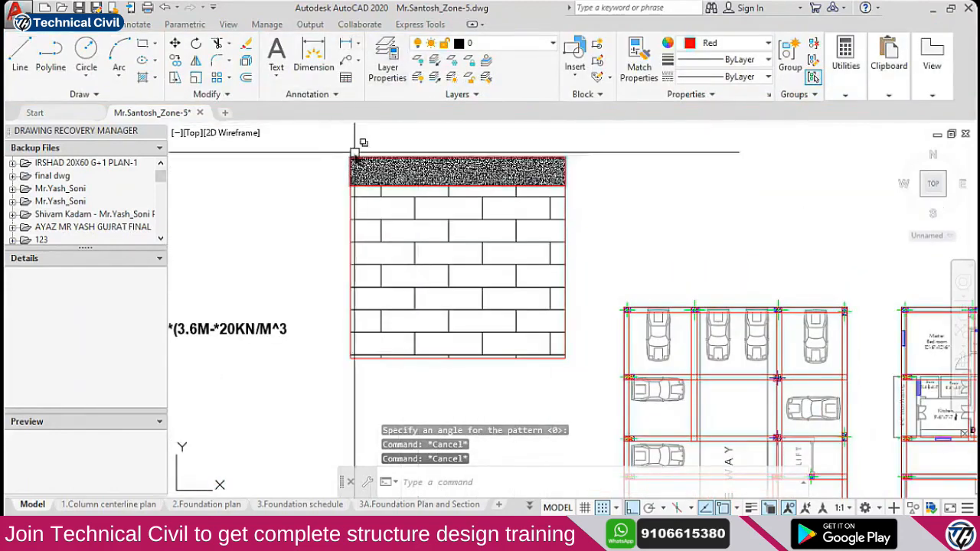
{"action": "scroll", "coordinate": [349, 164], "scroll_direction": "up", "scroll_amount": 2}
Select the top strip's AR-CONC hatch to check it
{"action": "type", "text": "rec"}
{"action": "key", "text": "Return"}
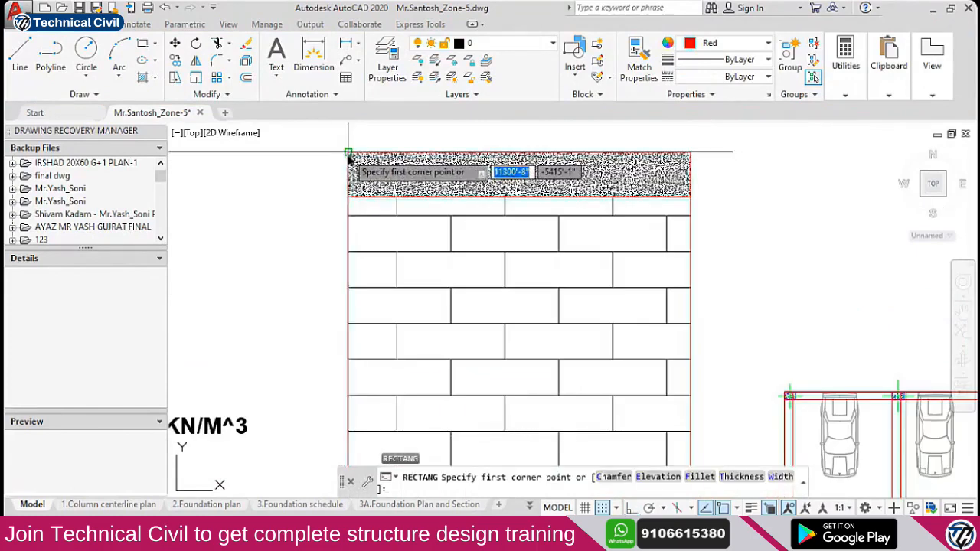
{"action": "left_click", "coordinate": [349, 153]}
{"action": "key", "text": "Escape"}
{"action": "left_click", "coordinate": [574, 184]}
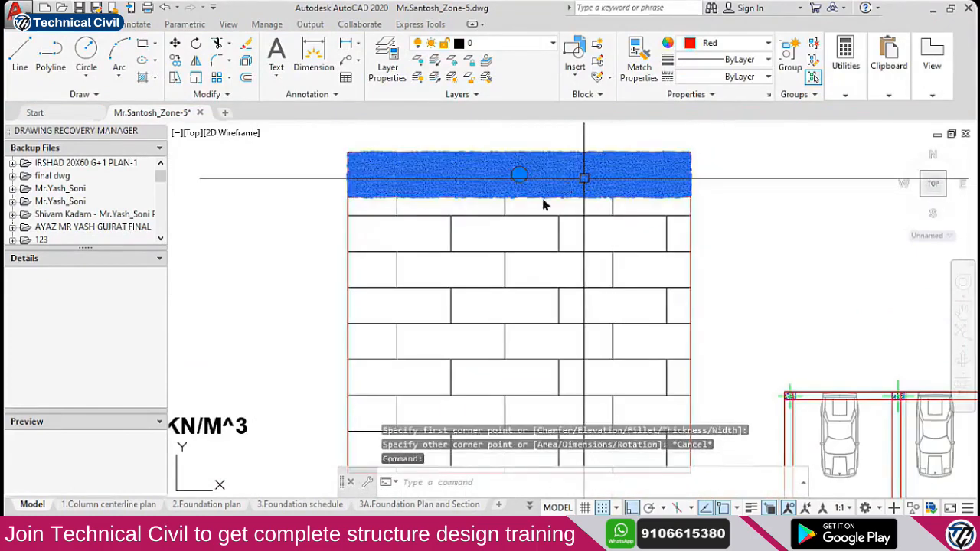
{"action": "scroll", "coordinate": [593, 208], "scroll_direction": "down", "scroll_amount": 2}
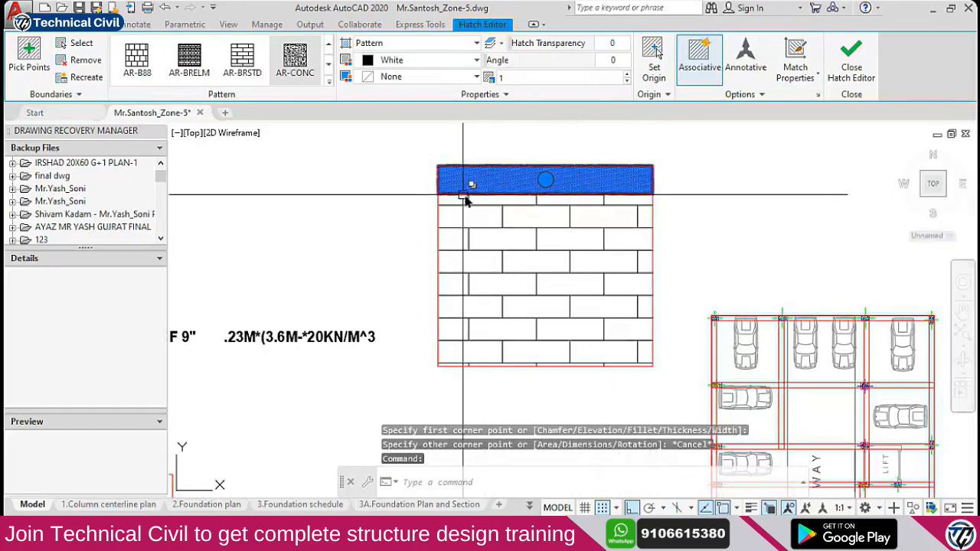
{"action": "key", "text": "Escape"}
{"action": "type", "text": "dli"}
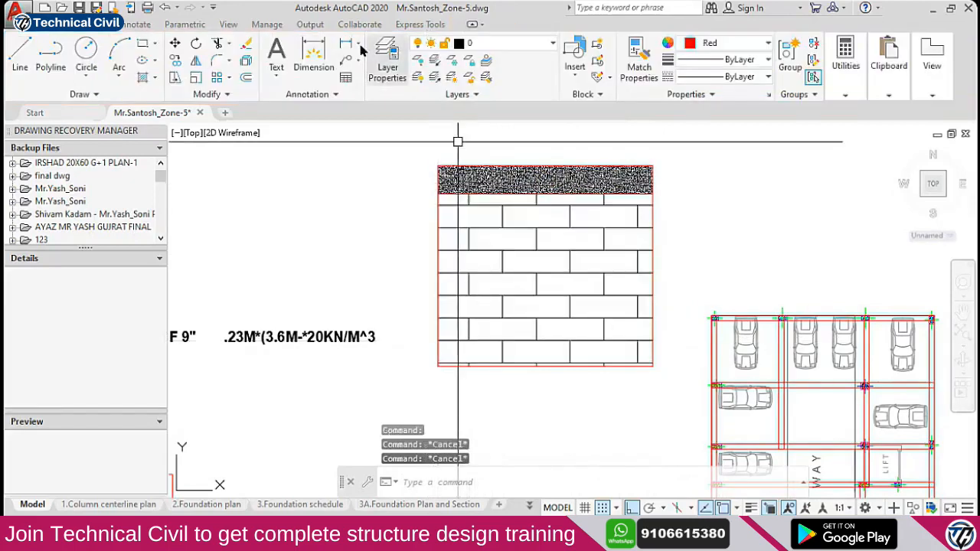
{"action": "key", "text": "Return"}
Dimension the wall's left edge vertically and label it 3.6M at text height 20
{"action": "left_click", "coordinate": [437, 166]}
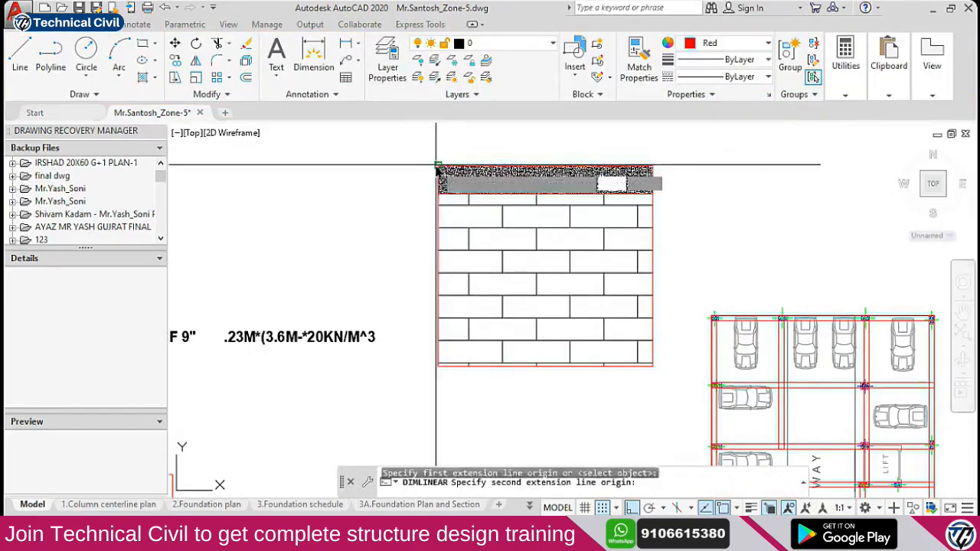
{"action": "left_click", "coordinate": [438, 366]}
{"action": "left_click", "coordinate": [412, 273]}
{"action": "double_click", "coordinate": [410, 265]}
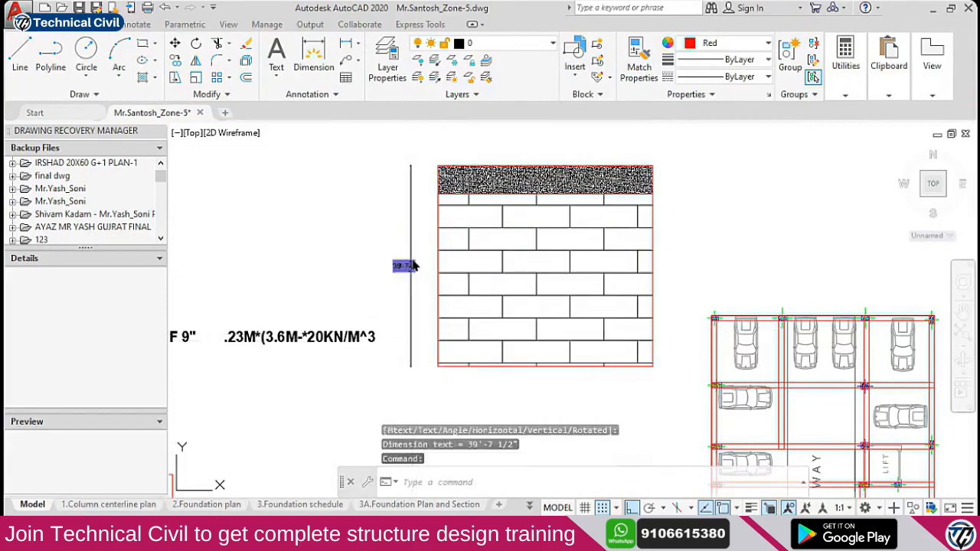
{"action": "type", "text": "3.6M"}
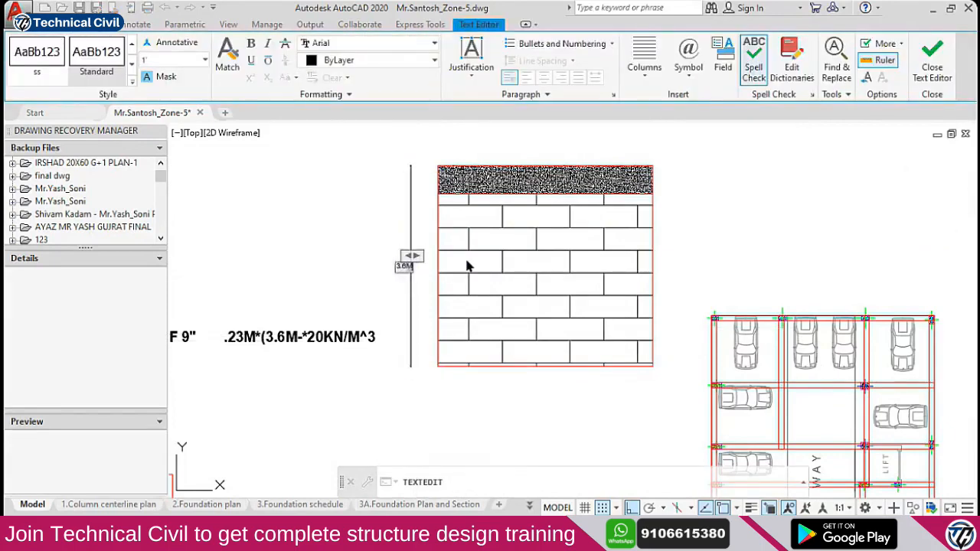
{"action": "left_click", "coordinate": [176, 59]}
{"action": "type", "text": "2"}
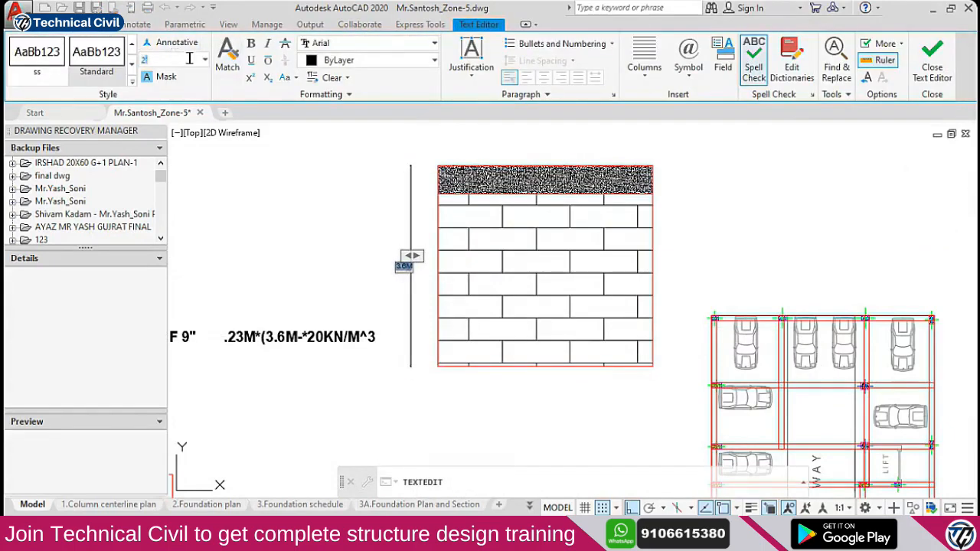
{"action": "type", "text": "0"}
{"action": "key", "text": "Return"}
{"action": "left_click", "coordinate": [363, 178]}
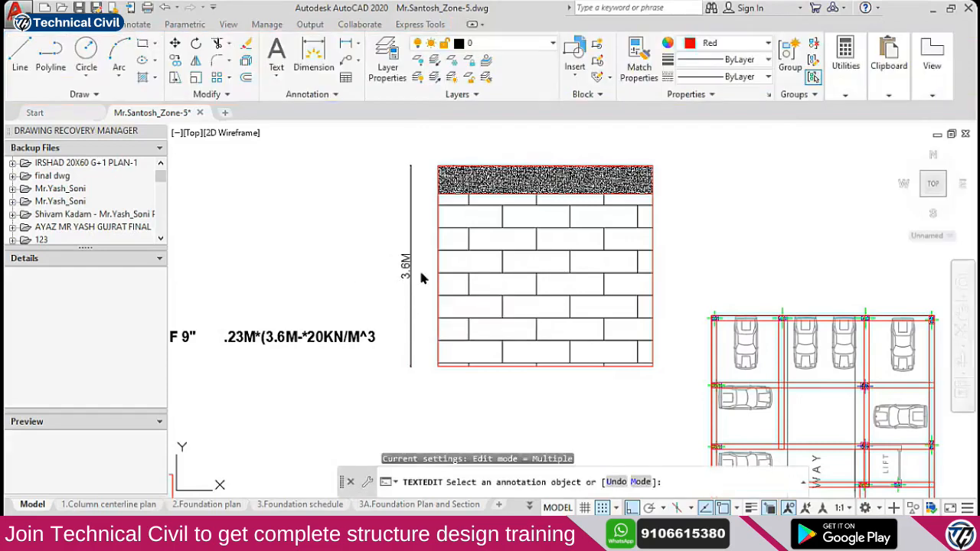
{"action": "key", "text": "Escape"}
{"action": "scroll", "coordinate": [410, 287], "scroll_direction": "up", "scroll_amount": 5}
{"action": "scroll", "coordinate": [448, 179], "scroll_direction": "down", "scroll_amount": 4}
{"action": "scroll", "coordinate": [471, 248], "scroll_direction": "up", "scroll_amount": 1}
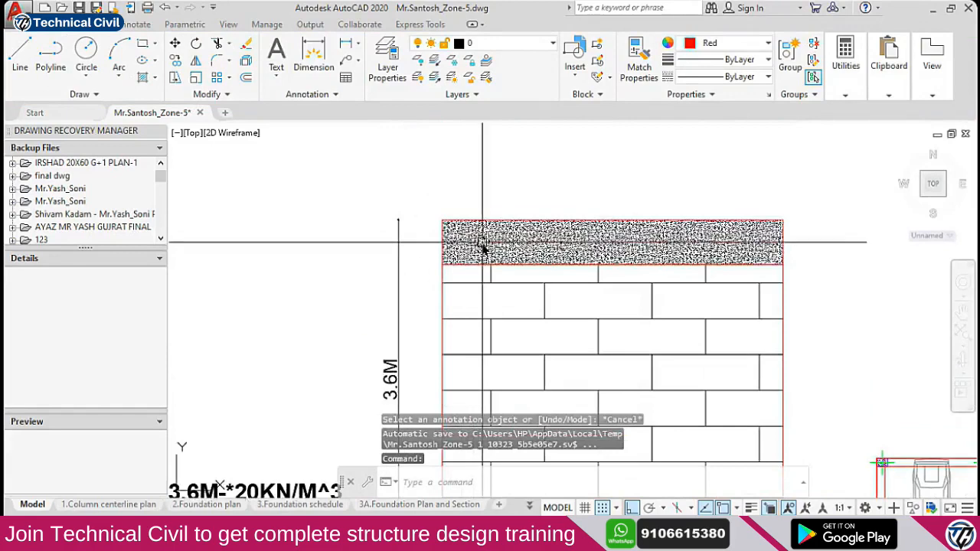
{"action": "scroll", "coordinate": [482, 224], "scroll_direction": "down", "scroll_amount": 3}
{"action": "scroll", "coordinate": [452, 343], "scroll_direction": "up", "scroll_amount": 5}
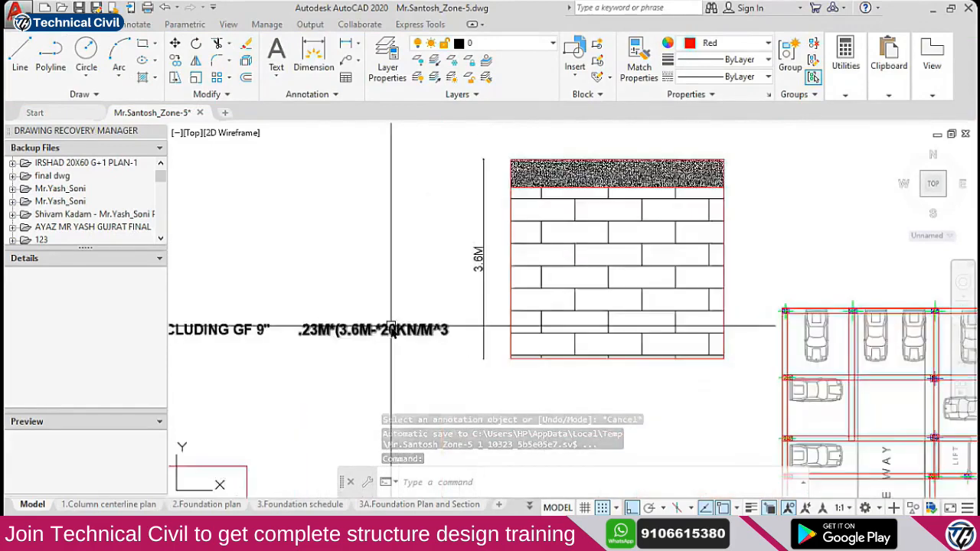
Complete the wall-load value as .23M*(3.6M-.3)*20KN/M^3
{"action": "double_click", "coordinate": [452, 343]}
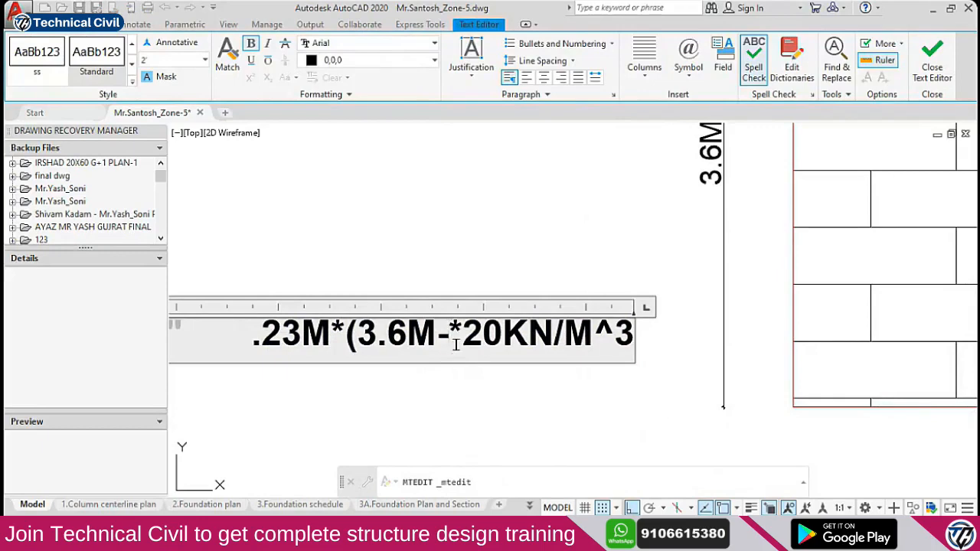
{"action": "type", "text": ".3"}
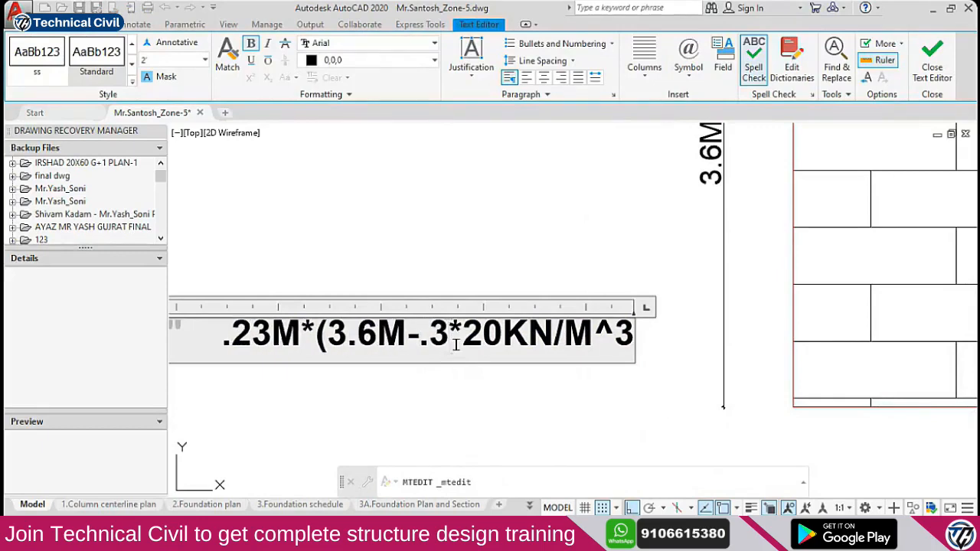
{"action": "type", "text": ")"}
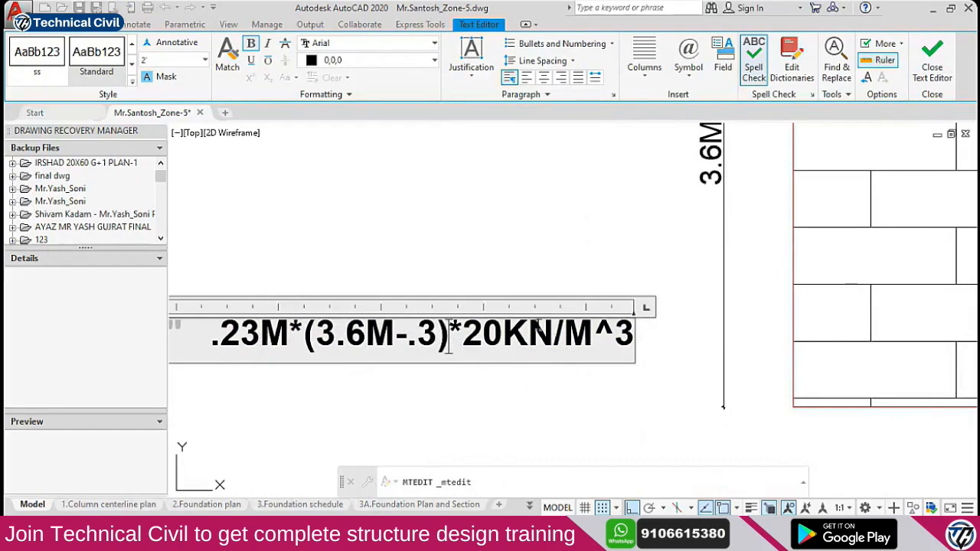
{"action": "left_click", "coordinate": [406, 391]}
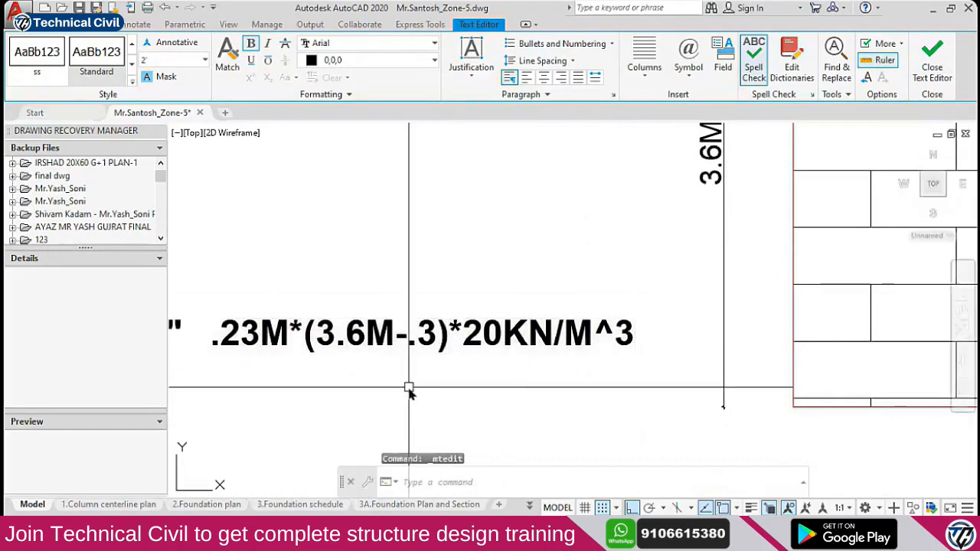
{"action": "scroll", "coordinate": [425, 335], "scroll_direction": "down", "scroll_amount": 2}
{"action": "scroll", "coordinate": [460, 335], "scroll_direction": "down", "scroll_amount": 4}
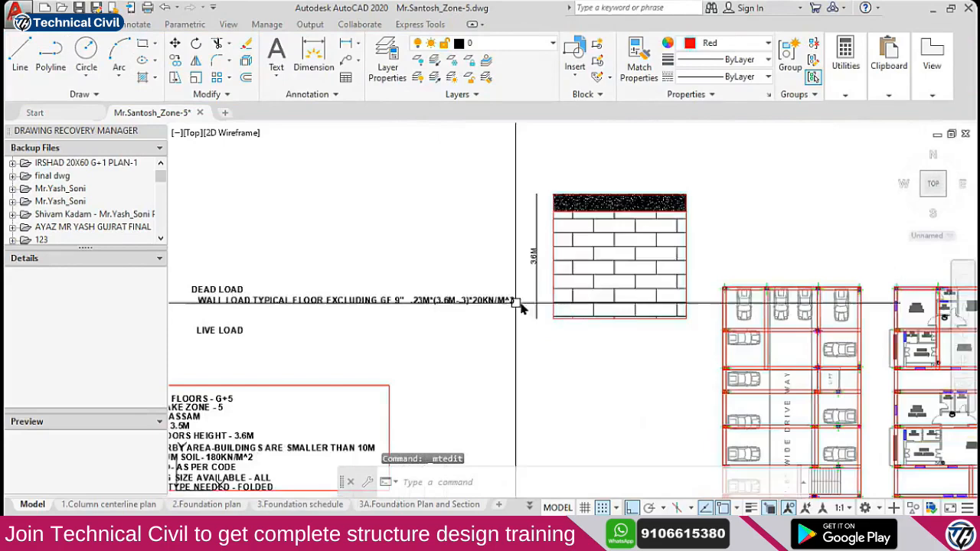
{"action": "scroll", "coordinate": [506, 299], "scroll_direction": "up", "scroll_amount": 2}
Move the brick wall sketch and its 3.6M dimension upward, clear of the text
{"action": "left_click", "coordinate": [452, 178]}
{"action": "left_click", "coordinate": [624, 379]}
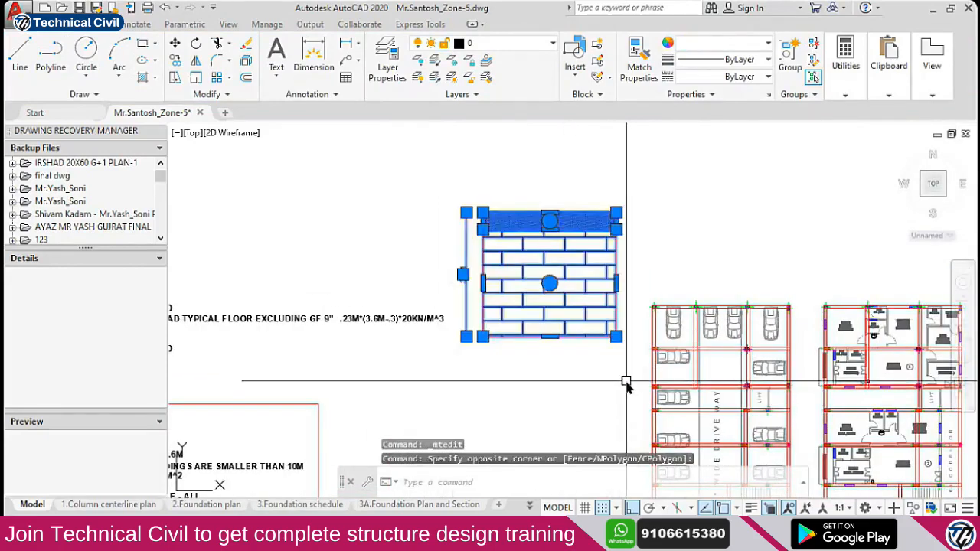
{"action": "type", "text": "m"}
{"action": "key", "text": "space"}
{"action": "left_click", "coordinate": [624, 365]}
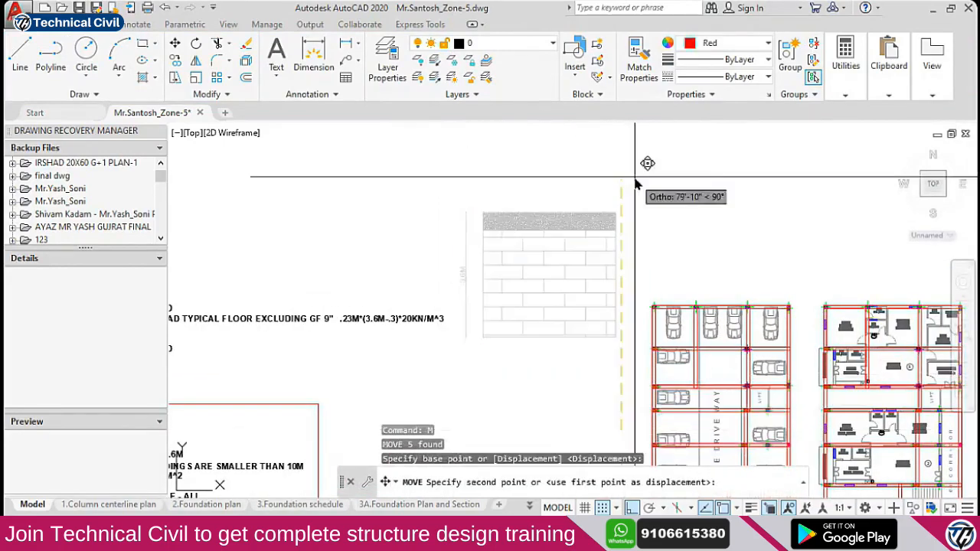
{"action": "left_click", "coordinate": [635, 172]}
{"action": "scroll", "coordinate": [613, 195], "scroll_direction": "down", "scroll_amount": 2}
{"action": "scroll", "coordinate": [409, 280], "scroll_direction": "up", "scroll_amount": 4}
{"action": "scroll", "coordinate": [442, 283], "scroll_direction": "up", "scroll_amount": 2}
{"action": "mouse_move", "coordinate": [618, 259]}
{"action": "middle_mouse_down"}
{"action": "mouse_move", "coordinate": [679, 271]}
{"action": "mouse_move", "coordinate": [571, 284]}
{"action": "middle_mouse_up"}
{"action": "scroll", "coordinate": [632, 264], "scroll_direction": "down", "scroll_amount": 2}
Bring up Windows Calculator in Standard mode
{"action": "left_click", "coordinate": [345, 534]}
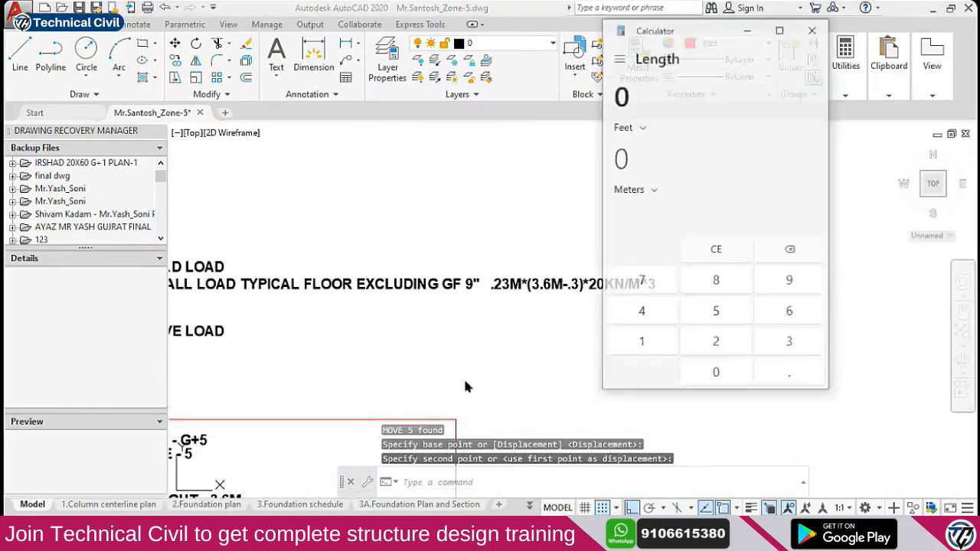
{"action": "left_click", "coordinate": [622, 63]}
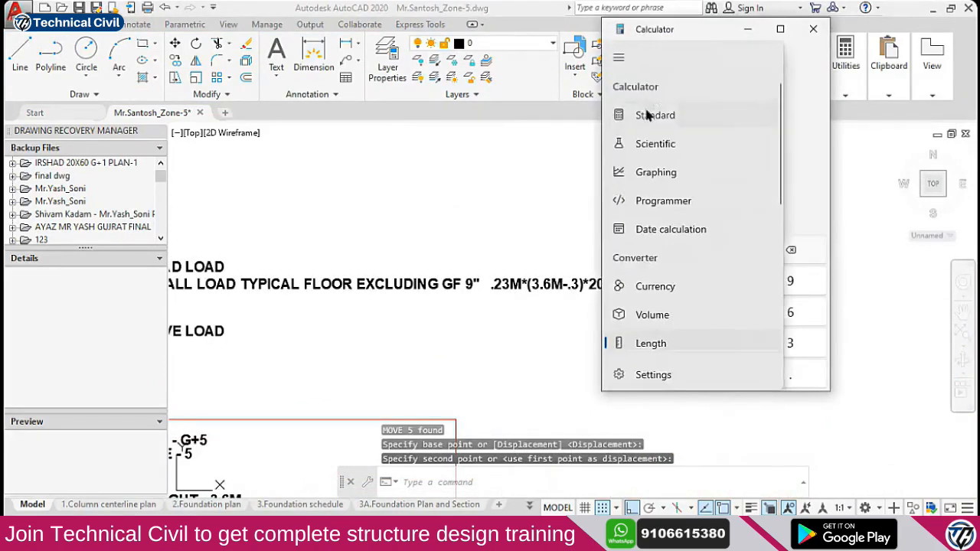
{"action": "left_click", "coordinate": [646, 114]}
Compute the wall load 0.23 × 3.3 × 20 = 15.18
{"action": "left_click", "coordinate": [691, 337]}
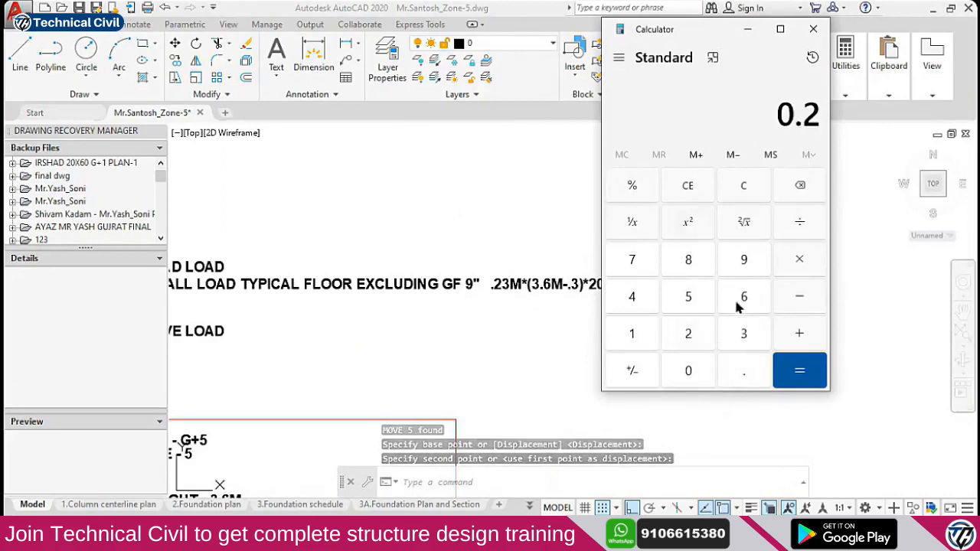
{"action": "left_click", "coordinate": [758, 328]}
{"action": "left_click", "coordinate": [800, 258]}
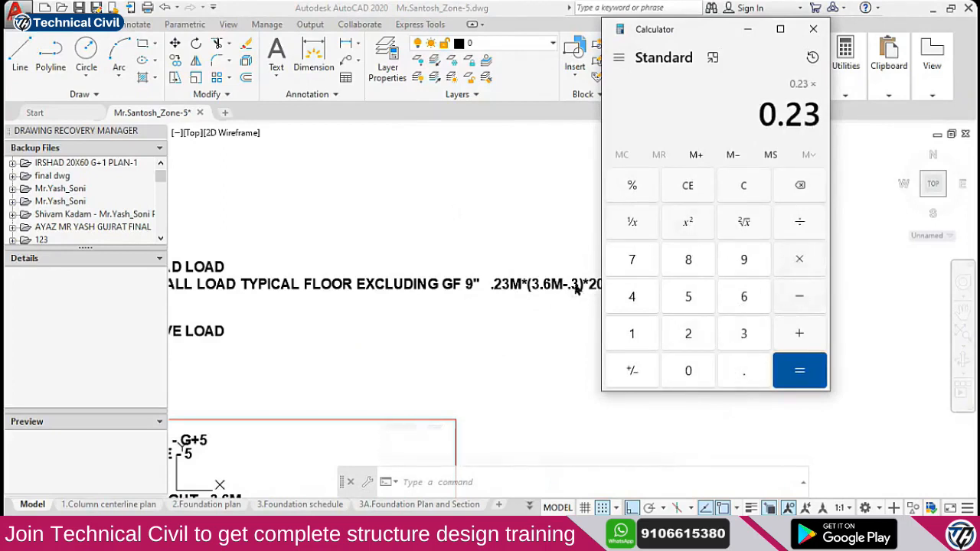
{"action": "left_click", "coordinate": [739, 336]}
{"action": "left_click", "coordinate": [744, 369]}
{"action": "left_click", "coordinate": [742, 344]}
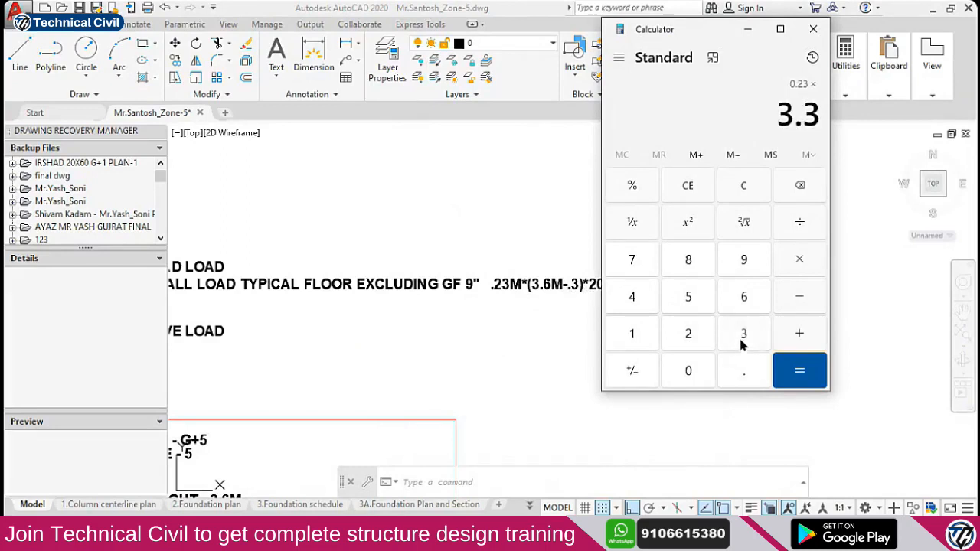
{"action": "left_click", "coordinate": [797, 263]}
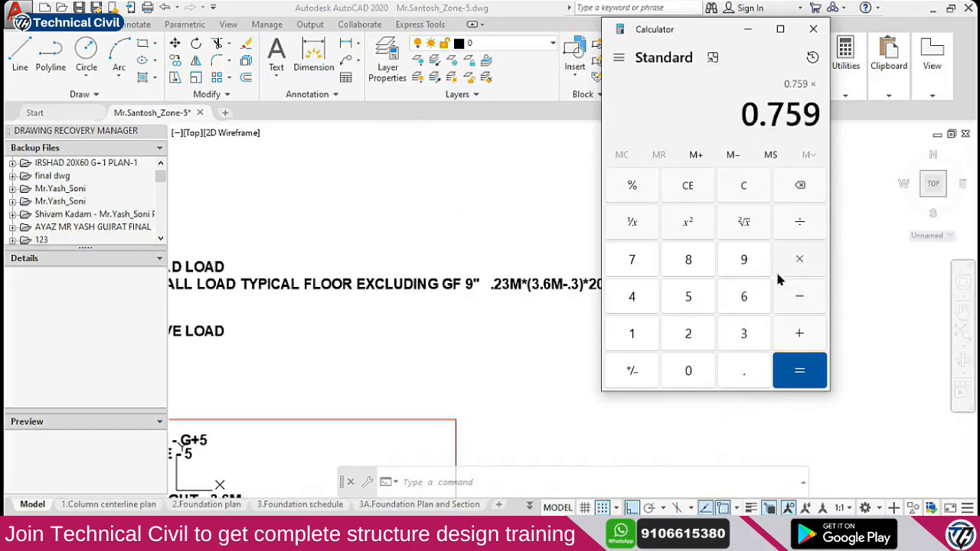
{"action": "left_click", "coordinate": [703, 335]}
{"action": "left_click", "coordinate": [690, 371]}
{"action": "left_click", "coordinate": [803, 372]}
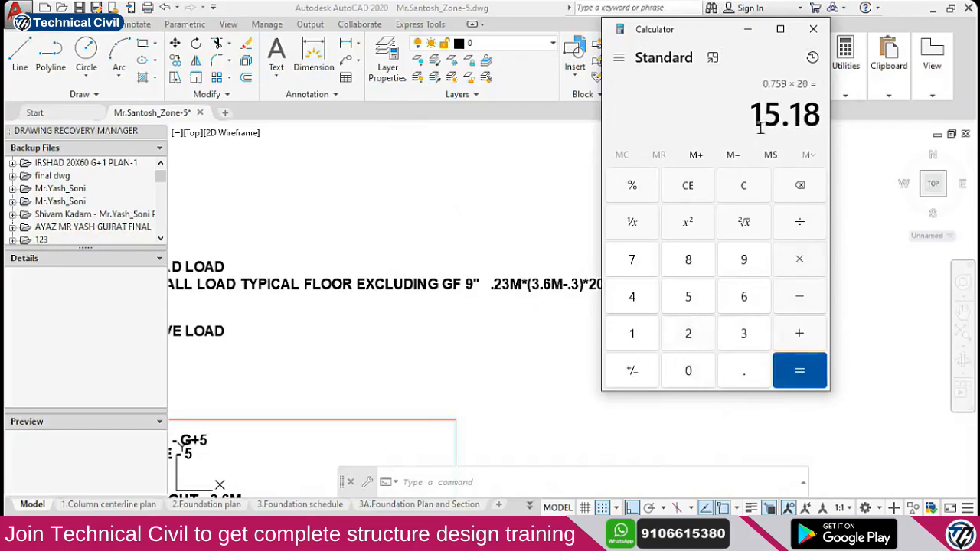
{"action": "left_click_drag", "start_coordinate": [669, 31], "coordinate": [792, 31]}
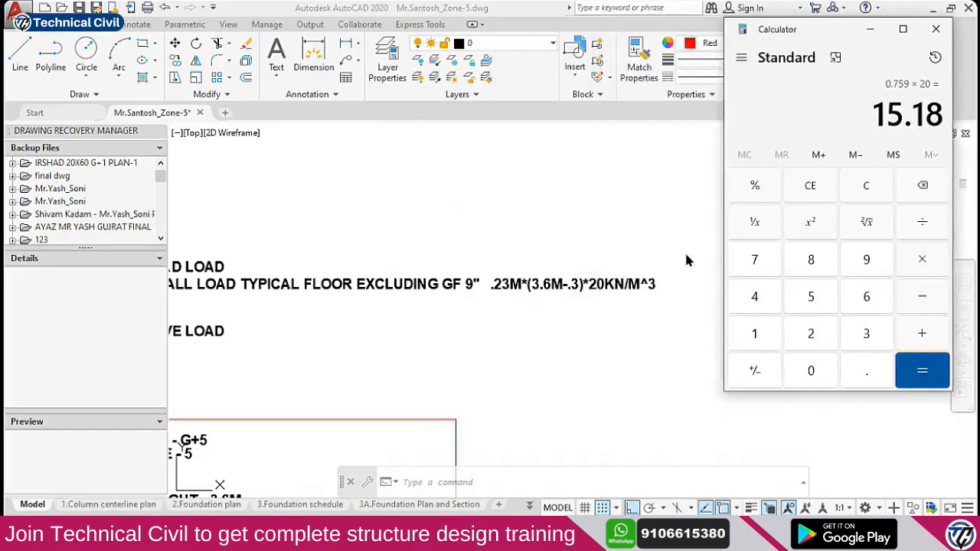
{"action": "left_click", "coordinate": [682, 256]}
Append '= 15.18 KN/M' to the end of the wall-load note
{"action": "scroll", "coordinate": [662, 290], "scroll_direction": "up", "scroll_amount": 2}
{"action": "double_click", "coordinate": [651, 285]}
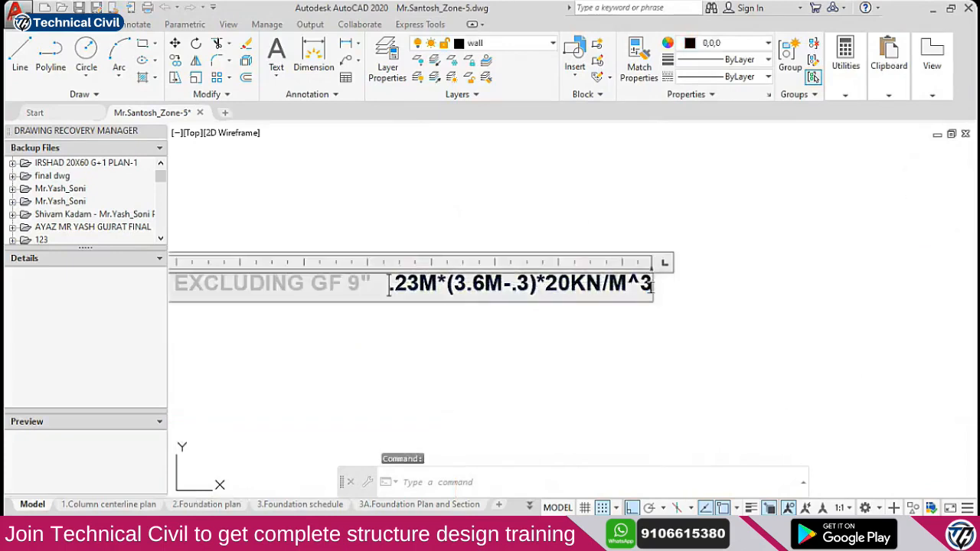
{"action": "type", "text": "= 1"}
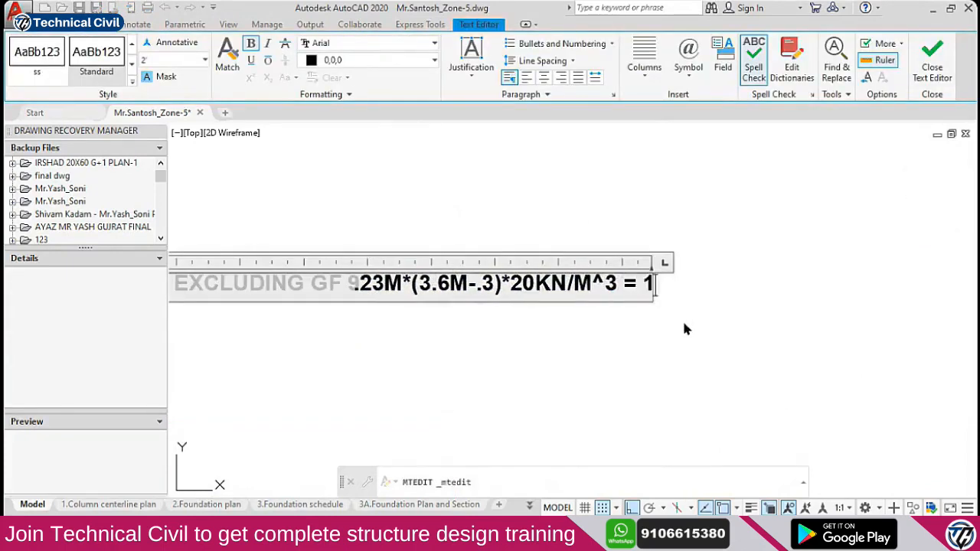
{"action": "type", "text": "5.18"}
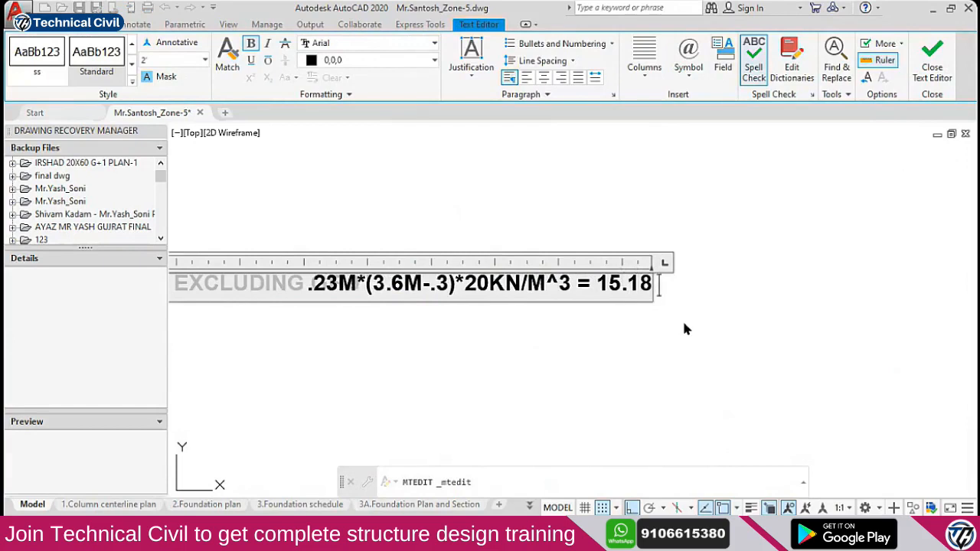
{"action": "type", "text": " KN/M"}
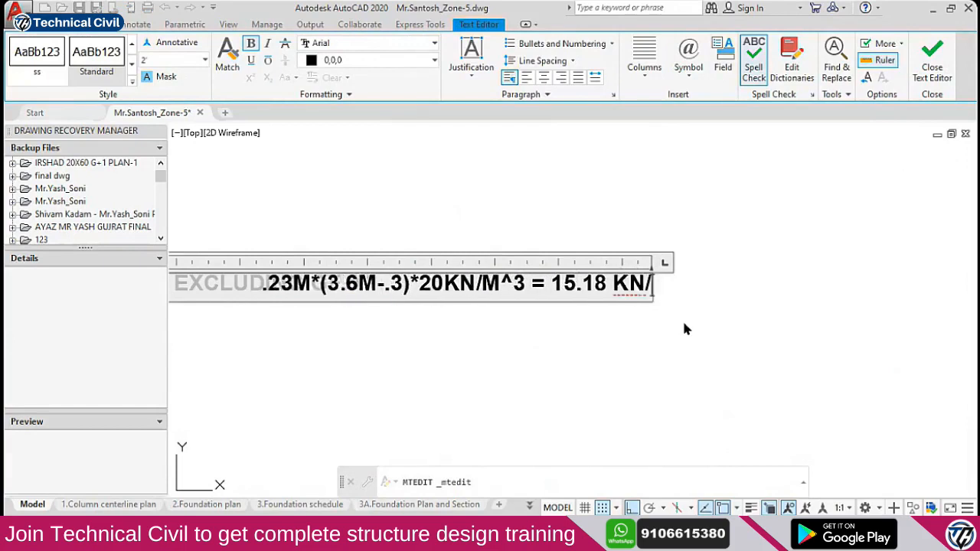
{"action": "key", "text": "Escape"}
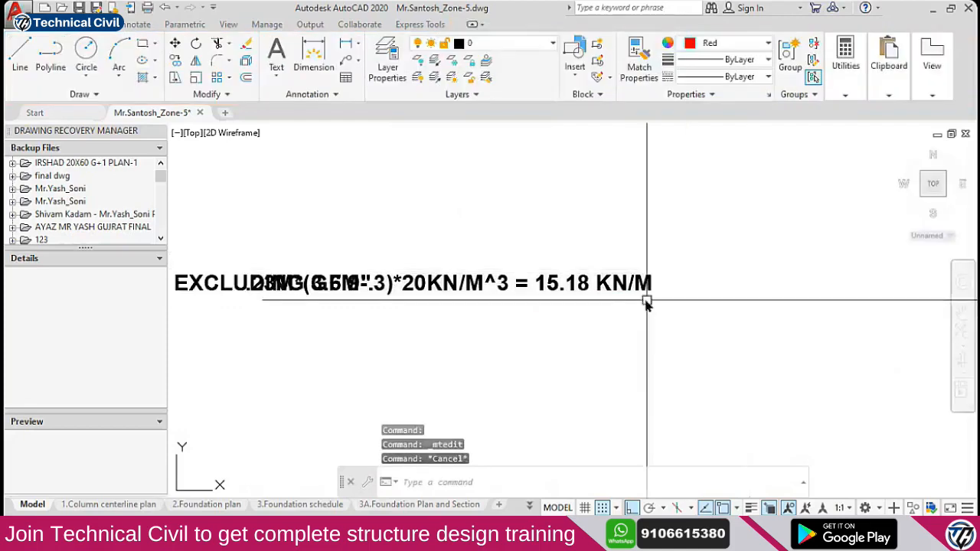
Move the wall load text so it sits under DEAD LOAD
{"action": "scroll", "coordinate": [605, 297], "scroll_direction": "down", "scroll_amount": 3}
{"action": "type", "text": "m"}
{"action": "key", "text": "Return"}
{"action": "left_click", "coordinate": [551, 348]}
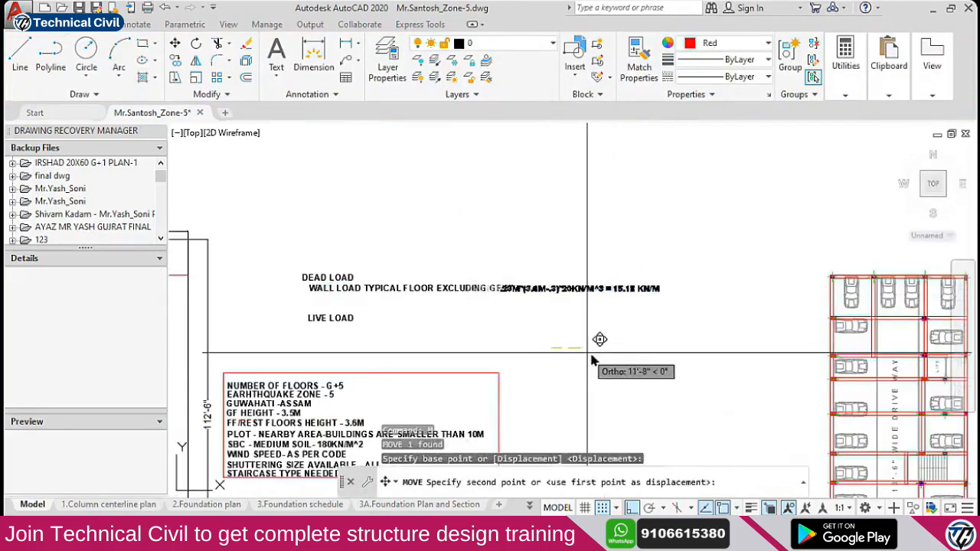
{"action": "left_click", "coordinate": [610, 354]}
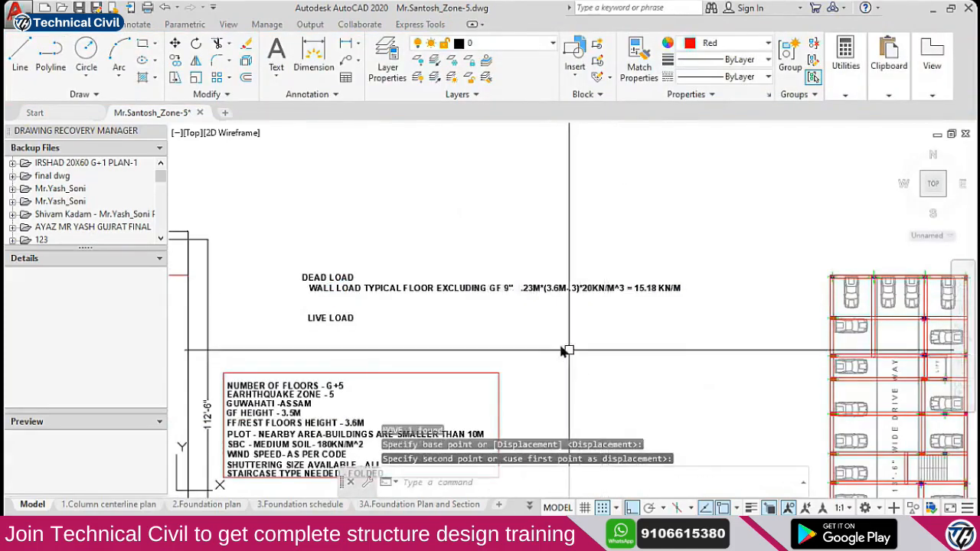
Copy the wall load line to just below the original
{"action": "scroll", "coordinate": [551, 307], "scroll_direction": "up", "scroll_amount": 4}
{"action": "left_click", "coordinate": [525, 280]}
{"action": "left_click", "coordinate": [422, 237]}
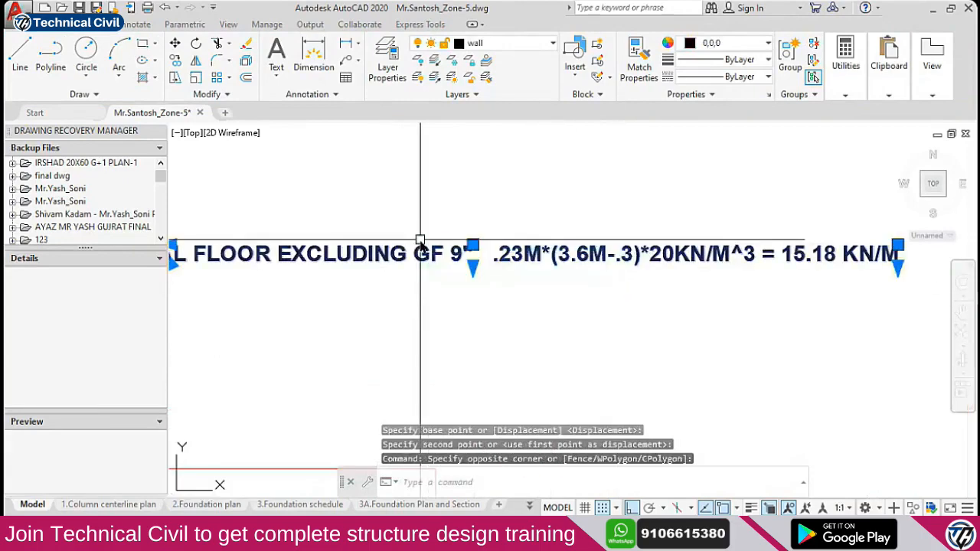
{"action": "type", "text": "co"}
{"action": "key", "text": "Return"}
{"action": "left_click", "coordinate": [639, 302]}
{"action": "left_click", "coordinate": [639, 331]}
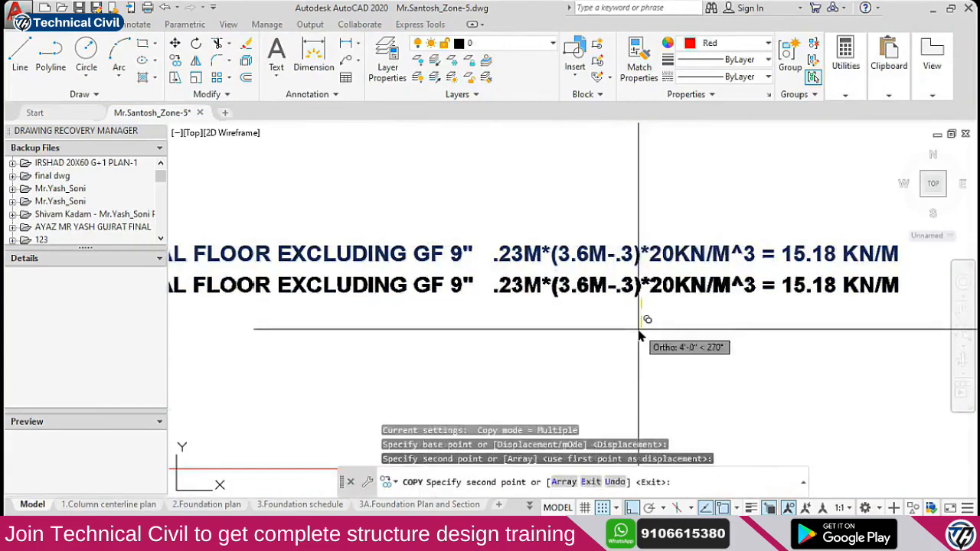
{"action": "key", "text": "Escape"}
Change the copied line's wall thickness from 9" to 5"
{"action": "scroll", "coordinate": [458, 286], "scroll_direction": "down", "scroll_amount": 4}
{"action": "scroll", "coordinate": [455, 285], "scroll_direction": "up", "scroll_amount": 6}
{"action": "double_click", "coordinate": [454, 284]}
{"action": "left_click_drag", "start_coordinate": [447, 287], "coordinate": [469, 305]}
{"action": "type", "text": "5"}
{"action": "left_click", "coordinate": [482, 339]}
{"action": "scroll", "coordinate": [543, 291], "scroll_direction": "down", "scroll_amount": 1}
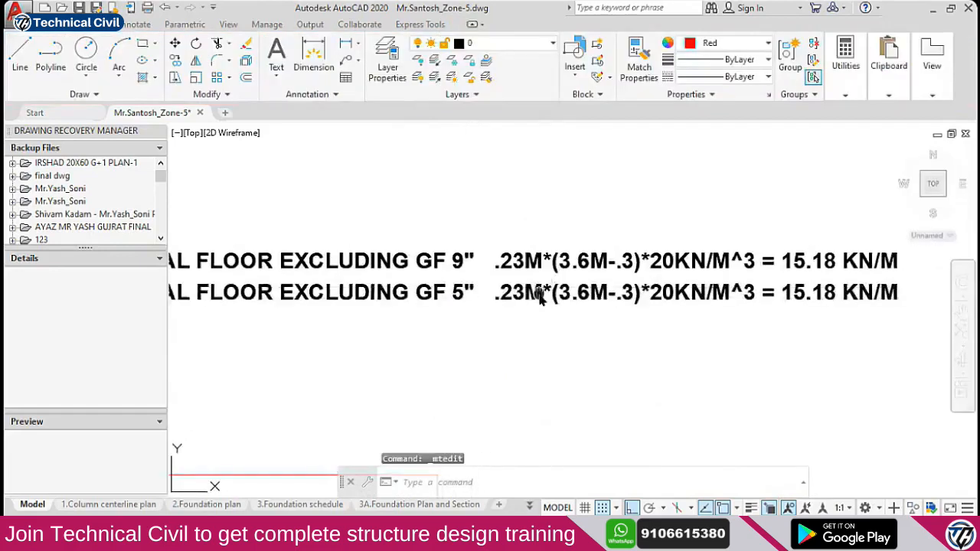
{"action": "scroll", "coordinate": [455, 285], "scroll_direction": "up", "scroll_amount": 1}
Change the copied line's thickness value from .23M to .127M
{"action": "double_click", "coordinate": [455, 285]}
{"action": "left_click_drag", "start_coordinate": [425, 287], "coordinate": [465, 298]}
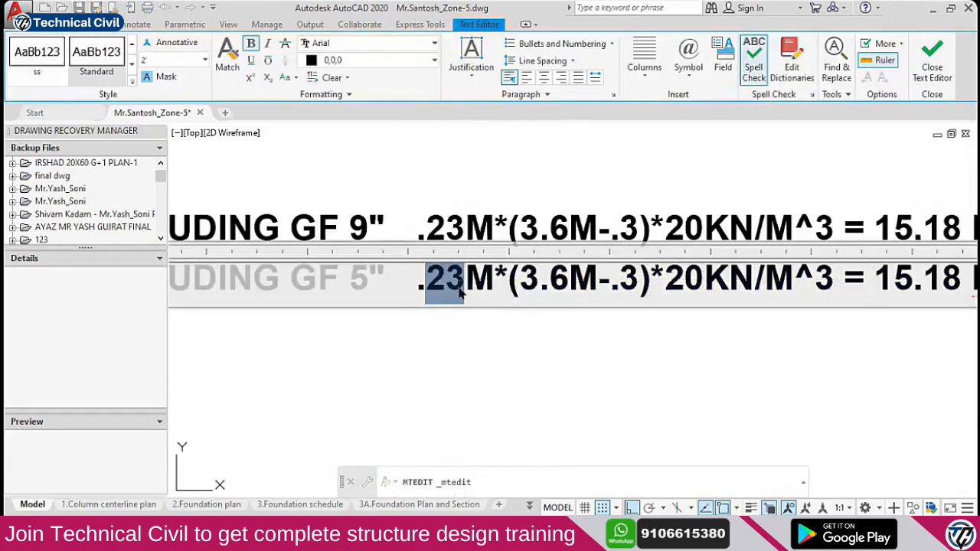
{"action": "type", "text": "127"}
{"action": "left_click", "coordinate": [490, 326]}
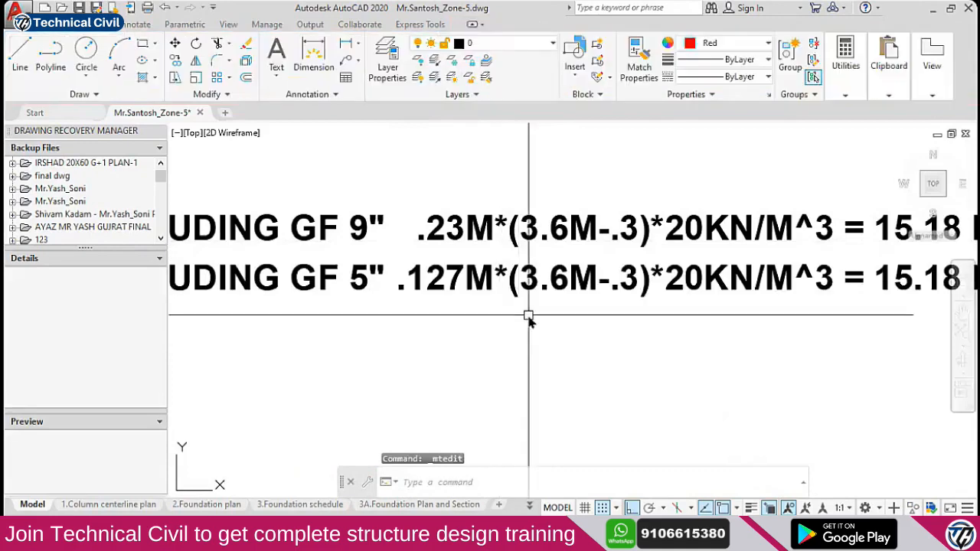
{"action": "scroll", "coordinate": [525, 317], "scroll_direction": "down", "scroll_amount": 2}
{"action": "scroll", "coordinate": [497, 412], "scroll_direction": "up", "scroll_amount": 1}
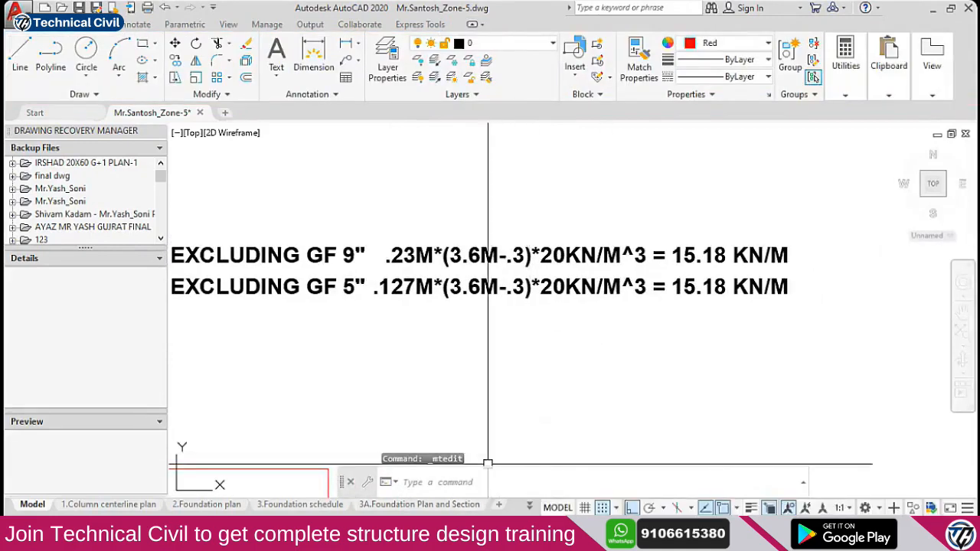
In Calculator, divide 15.18 by 0.23 to get 66
{"action": "left_click", "coordinate": [490, 536]}
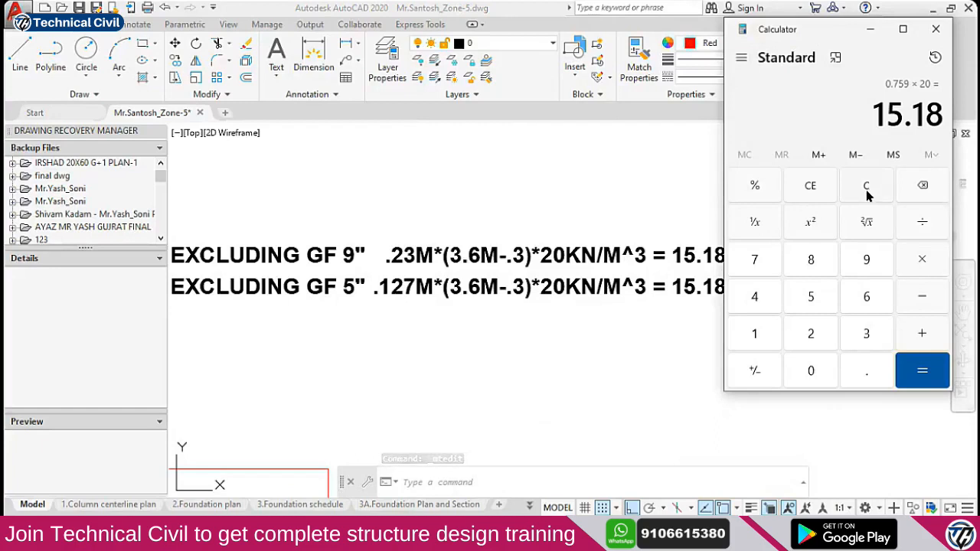
{"action": "left_click", "coordinate": [867, 375]}
{"action": "left_click", "coordinate": [811, 334]}
{"action": "left_click", "coordinate": [867, 334]}
{"action": "left_click", "coordinate": [922, 371]}
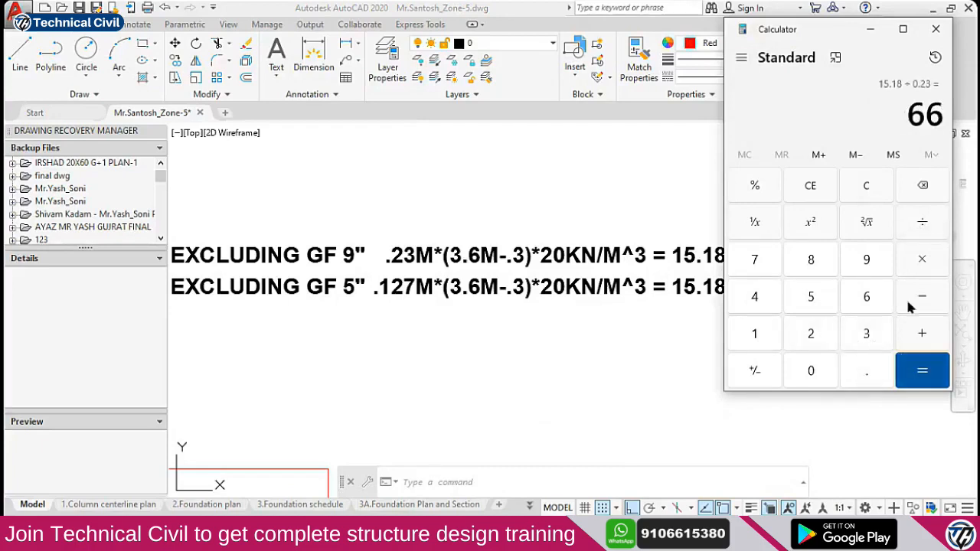
Multiply 66 by 0.127 to get 8.382
{"action": "left_click", "coordinate": [866, 377]}
{"action": "left_click", "coordinate": [777, 339]}
{"action": "left_click", "coordinate": [821, 334]}
{"action": "left_click", "coordinate": [756, 260]}
{"action": "left_click", "coordinate": [924, 380]}
{"action": "left_click", "coordinate": [679, 312]}
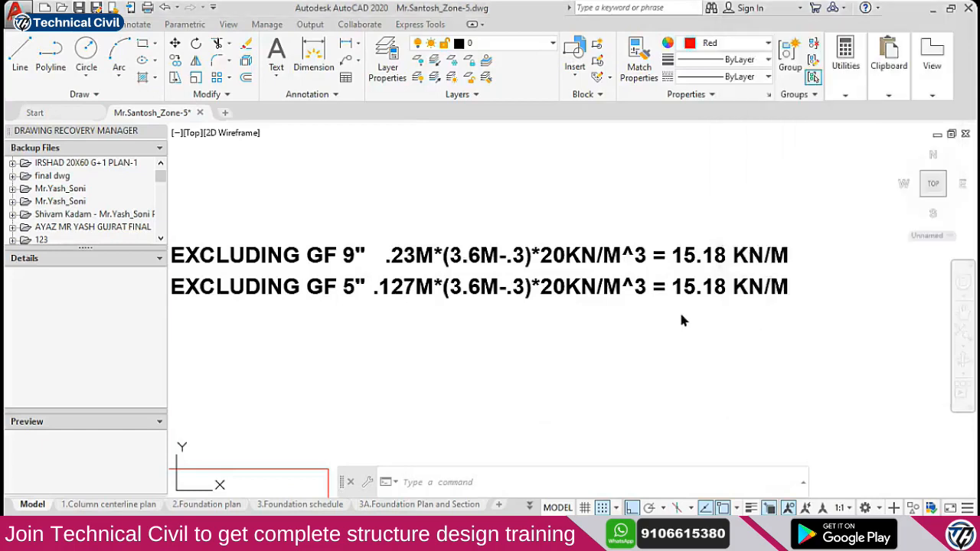
{"action": "key", "text": "alt+Tab"}
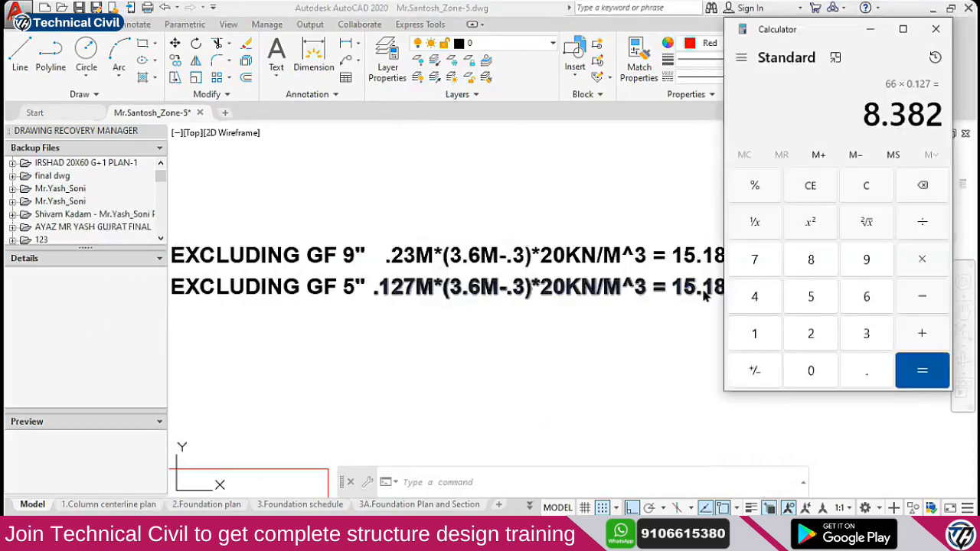
Replace 15.18 with 8.382 in the 5-inch wall load line, then switch to the browser
{"action": "left_click", "coordinate": [703, 293]}
{"action": "double_click", "coordinate": [679, 287]}
{"action": "left_click_drag", "start_coordinate": [673, 286], "coordinate": [721, 298]}
{"action": "type", "text": "8.382 KN/M"}
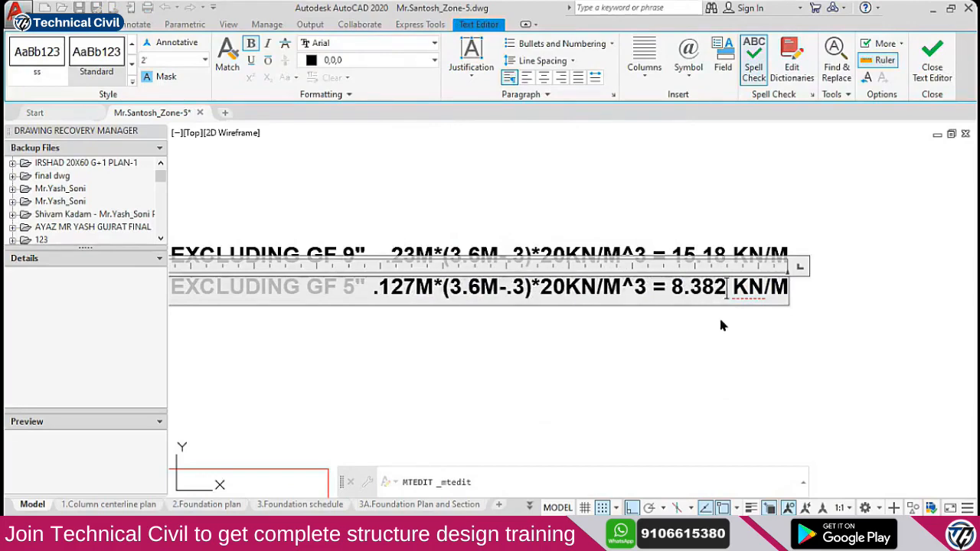
{"action": "key", "text": "Escape"}
{"action": "key", "text": "alt+Tab"}
{"action": "key", "text": "alt+Tab"}
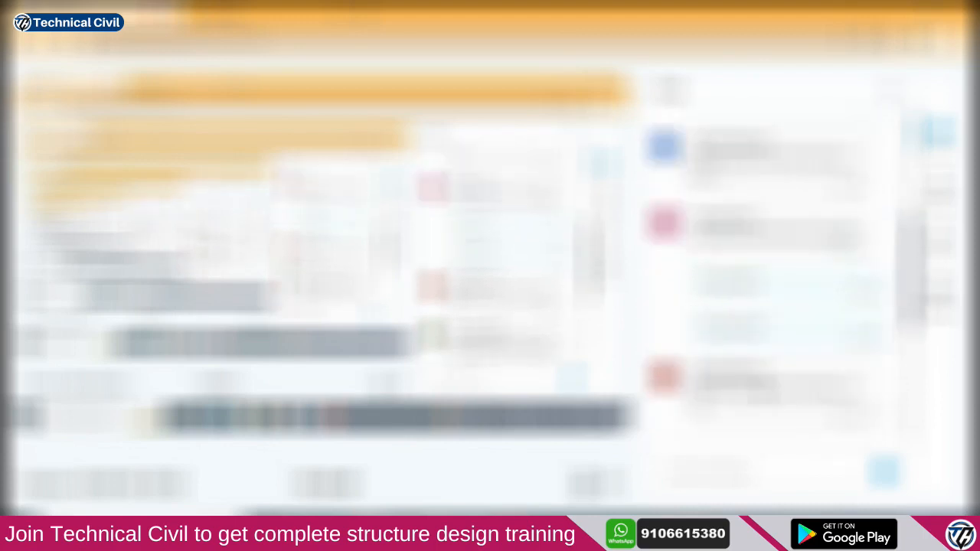
Select part of a chat message in the browser and scroll up
{"action": "left_click_drag", "start_coordinate": [767, 350], "coordinate": [695, 350]}
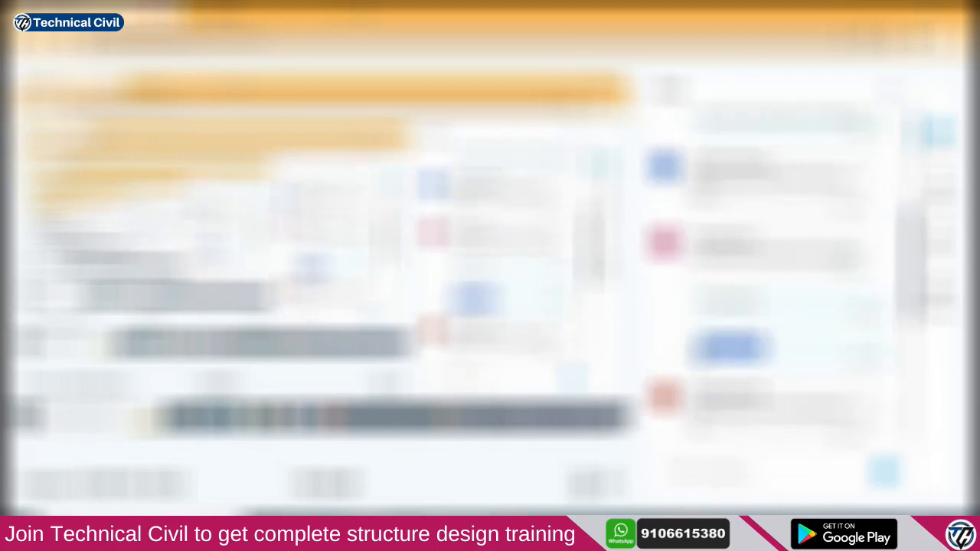
{"action": "scroll", "coordinate": [754, 307], "scroll_direction": "up", "scroll_amount": 3}
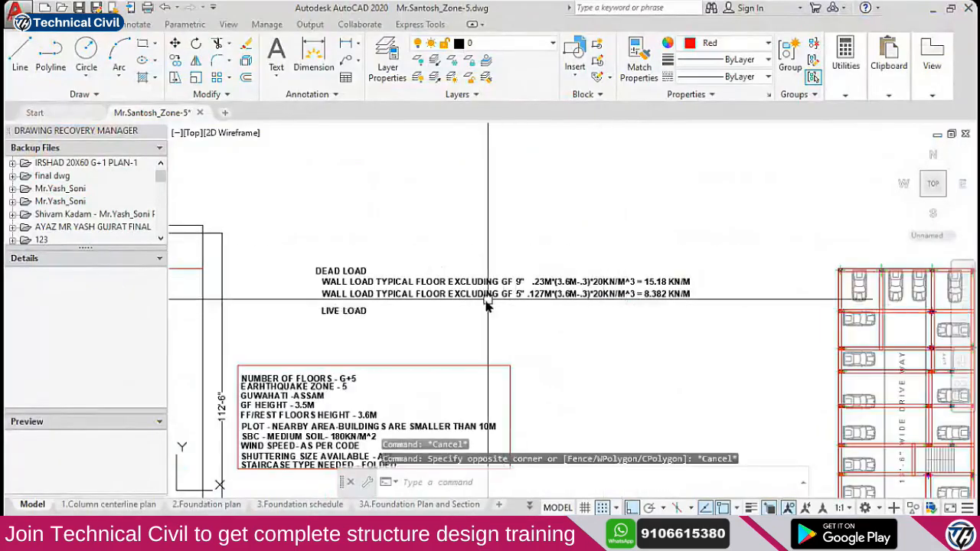
Move the LIVE LOAD heading slightly lower
{"action": "scroll", "coordinate": [487, 300], "scroll_direction": "up", "scroll_amount": 2}
{"action": "left_click", "coordinate": [472, 294]}
{"action": "key", "text": "Escape"}
{"action": "left_click", "coordinate": [261, 320]}
{"action": "type", "text": "m"}
{"action": "key", "text": "space"}
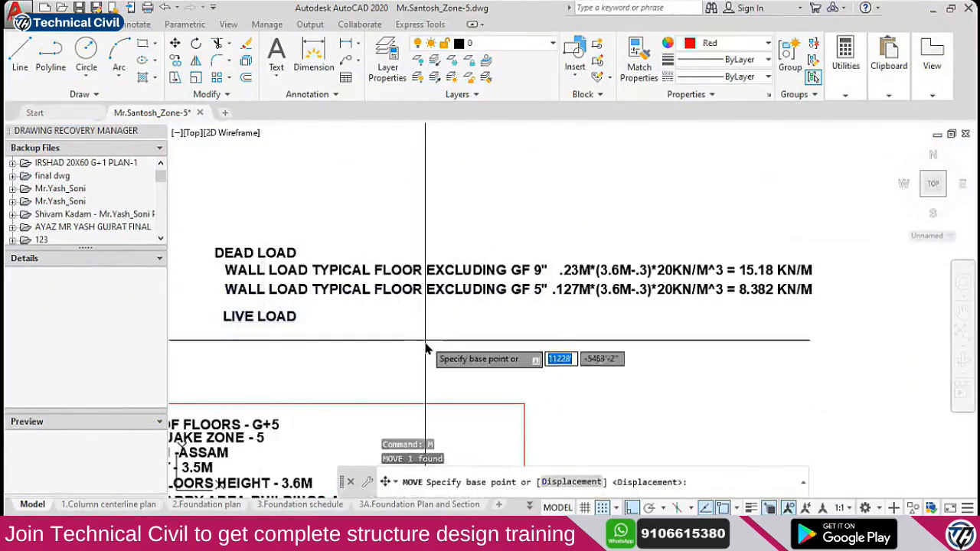
{"action": "left_click", "coordinate": [425, 340]}
{"action": "left_click", "coordinate": [426, 363]}
Copy the 5-inch wall-load line just below itself and open the copy for editing
{"action": "left_click", "coordinate": [420, 292]}
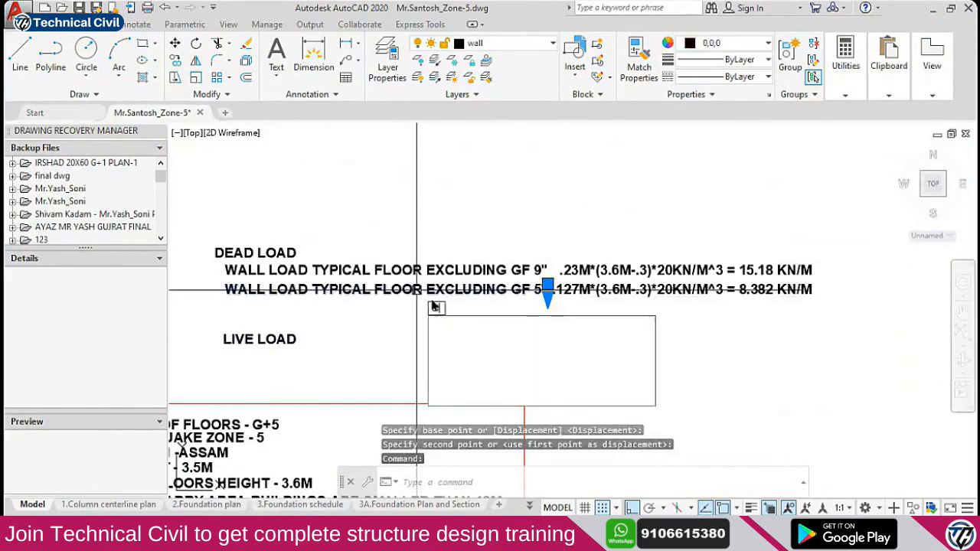
{"action": "type", "text": "cp"}
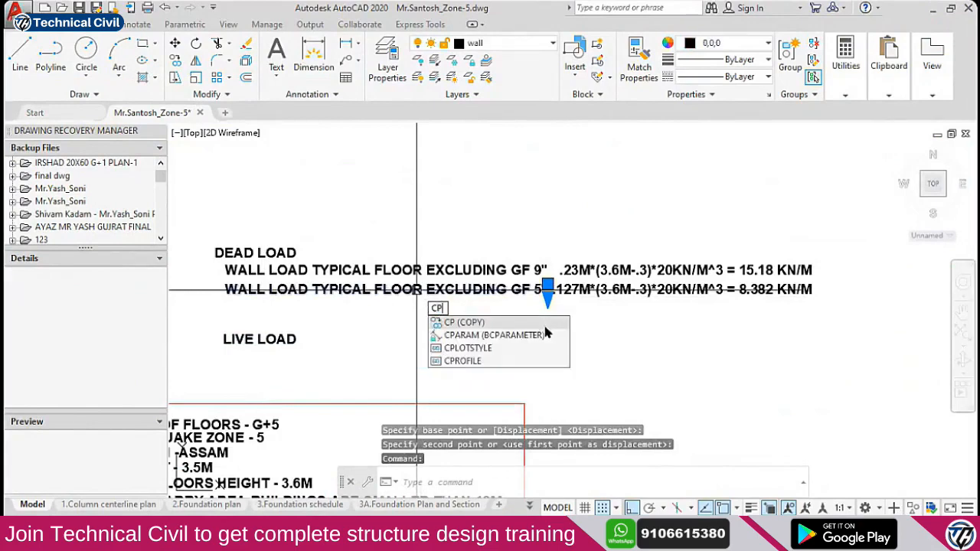
{"action": "key", "text": "space"}
{"action": "left_click", "coordinate": [564, 320]}
{"action": "left_click", "coordinate": [564, 339]}
{"action": "key", "text": "Escape"}
{"action": "middle_click_drag", "start_coordinate": [404, 309], "coordinate": [549, 305]}
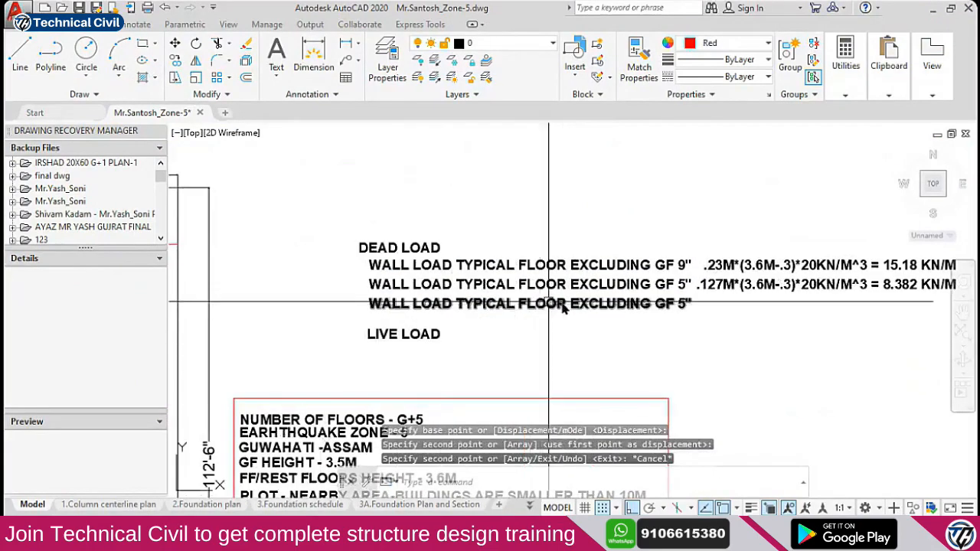
{"action": "double_click", "coordinate": [567, 306]}
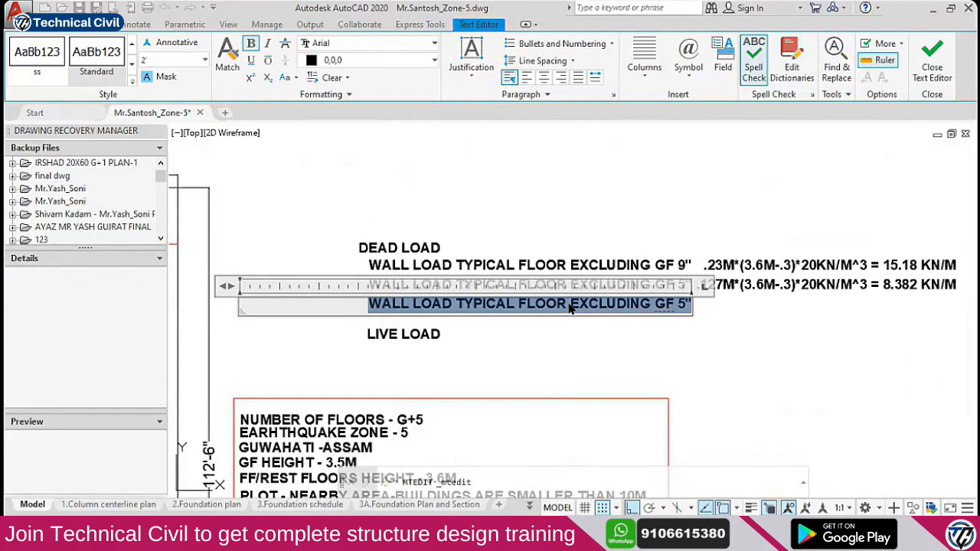
Overwrite the copied line with 'FLOOR FLOAD = 1M*25KN/M^3'
{"action": "type", "text": "SLAB"}
{"action": "key", "text": "ctrl+shift+Left"}
{"action": "type", "text": "FLOOR FLOAD"}
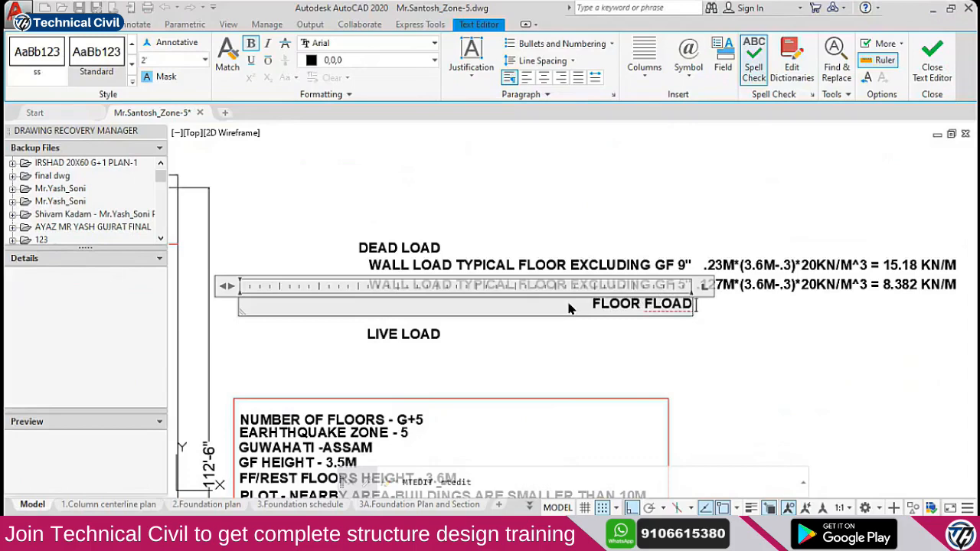
{"action": "type", "text": " ="}
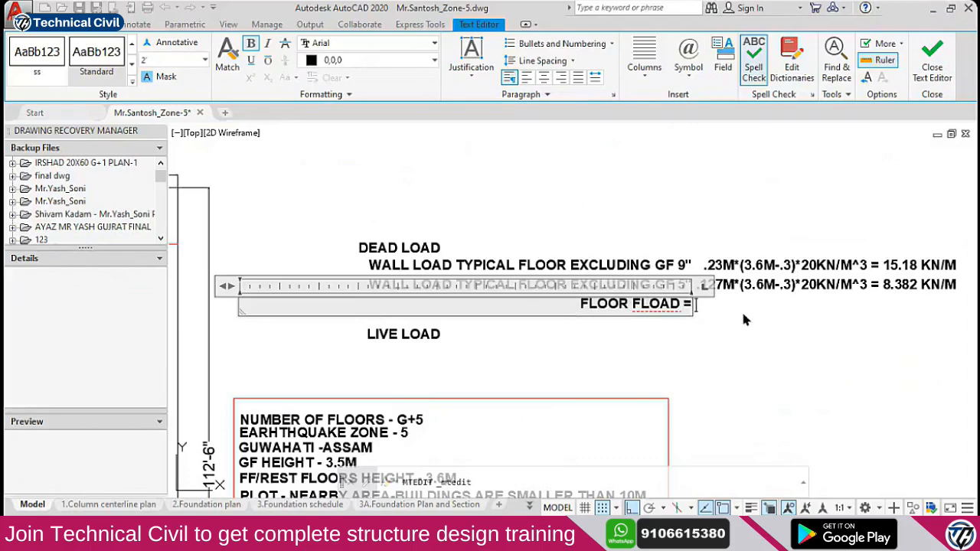
{"action": "scroll", "coordinate": [740, 306], "scroll_direction": "up", "scroll_amount": 3}
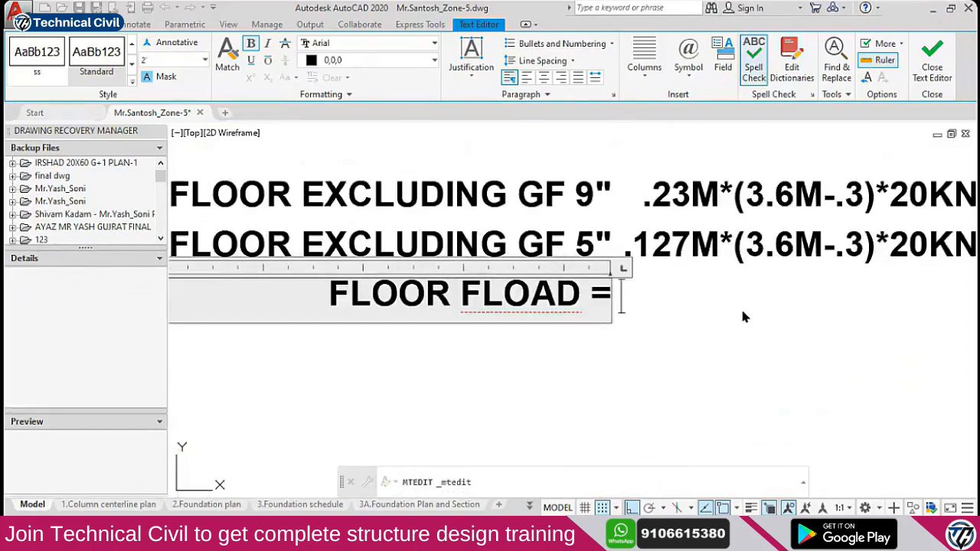
{"action": "type", "text": "1"}
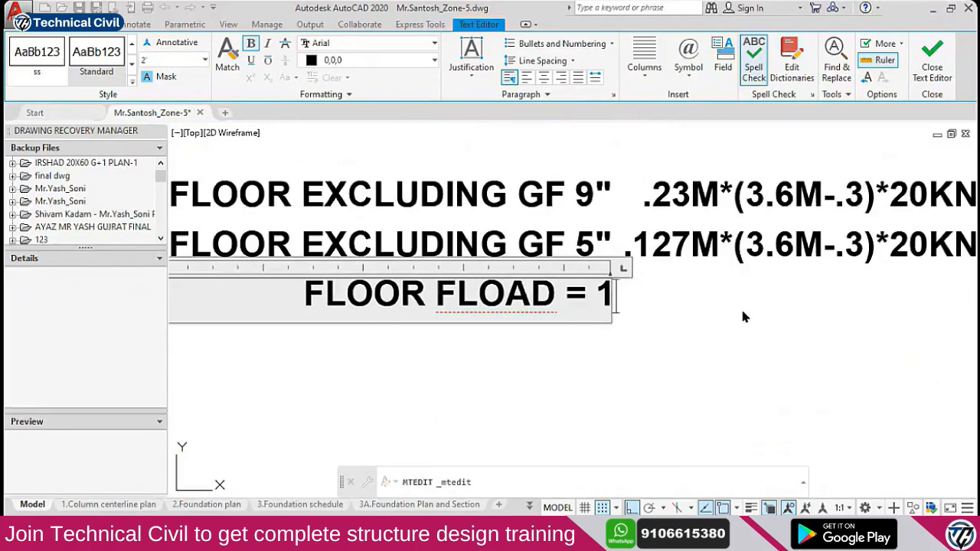
{"action": "type", "text": "M"}
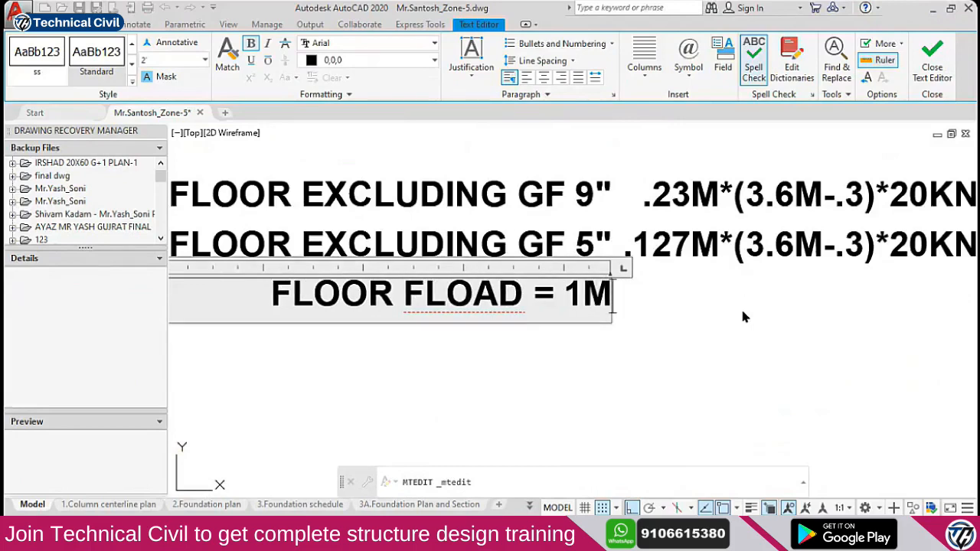
{"action": "type", "text": "*"}
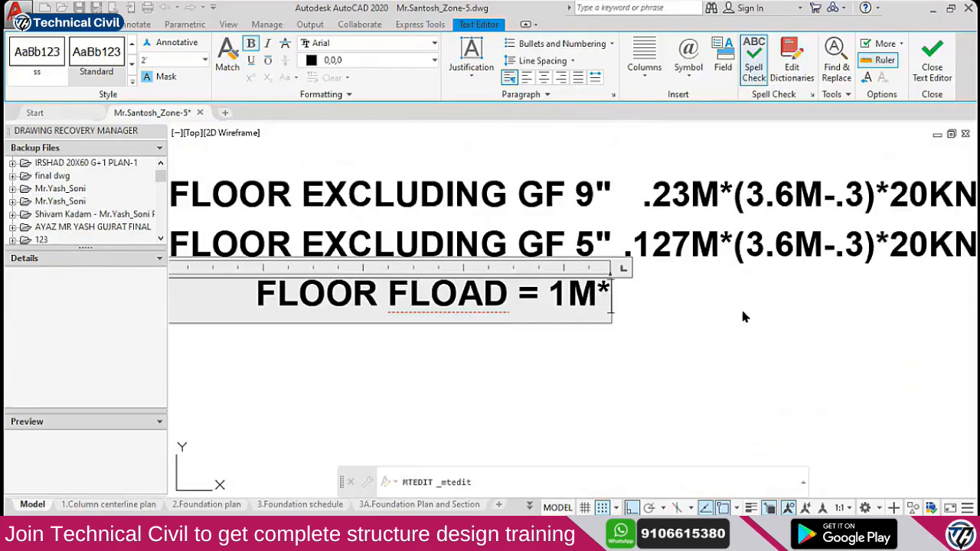
{"action": "type", "text": "2"}
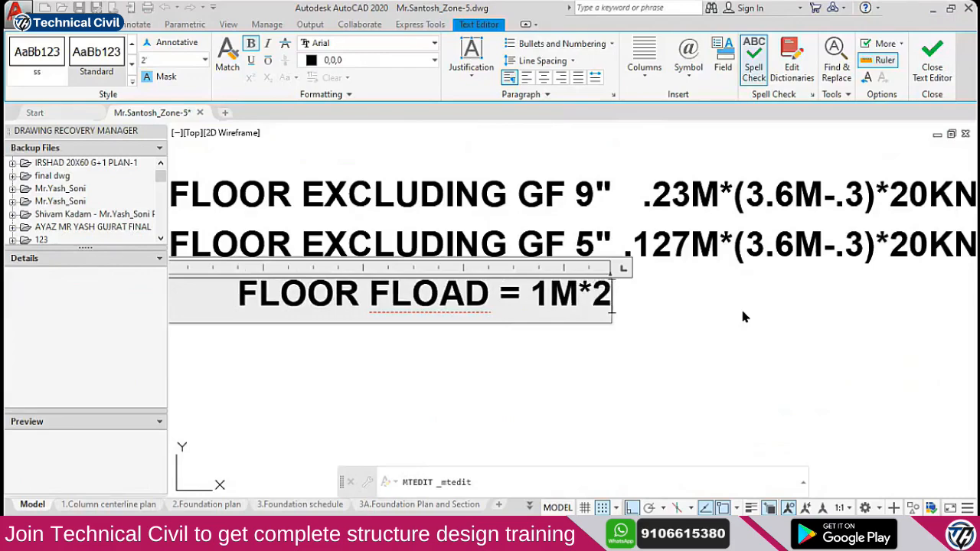
{"action": "type", "text": "5KN"}
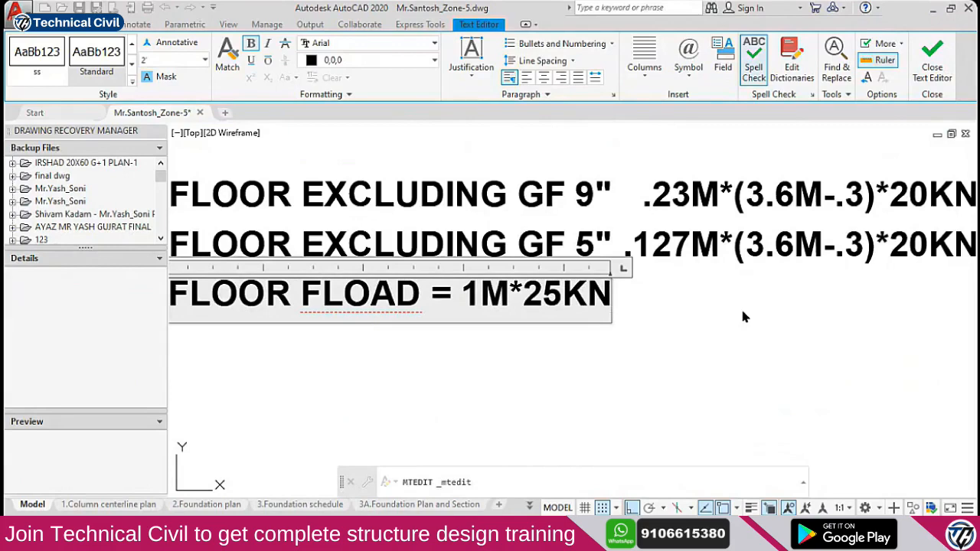
{"action": "type", "text": "/M^"}
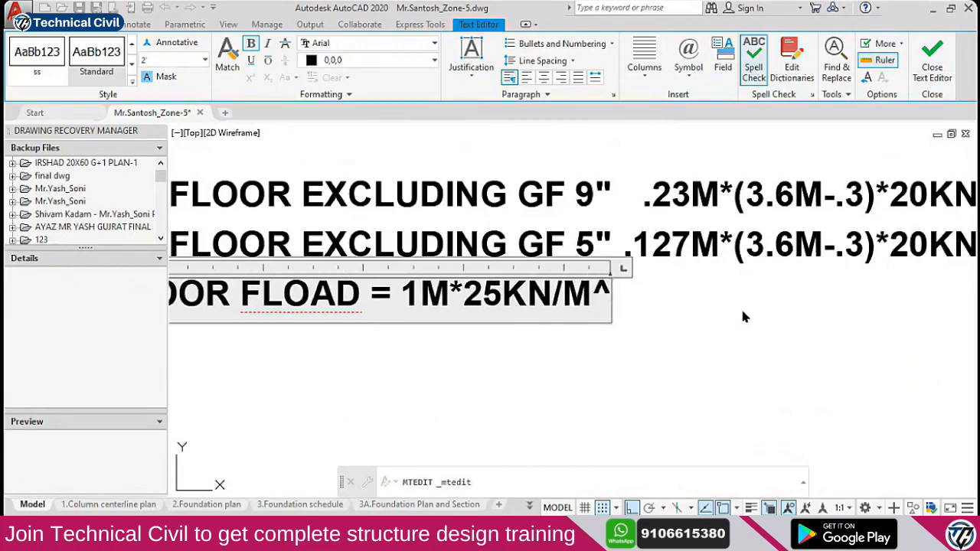
{"action": "type", "text": "3"}
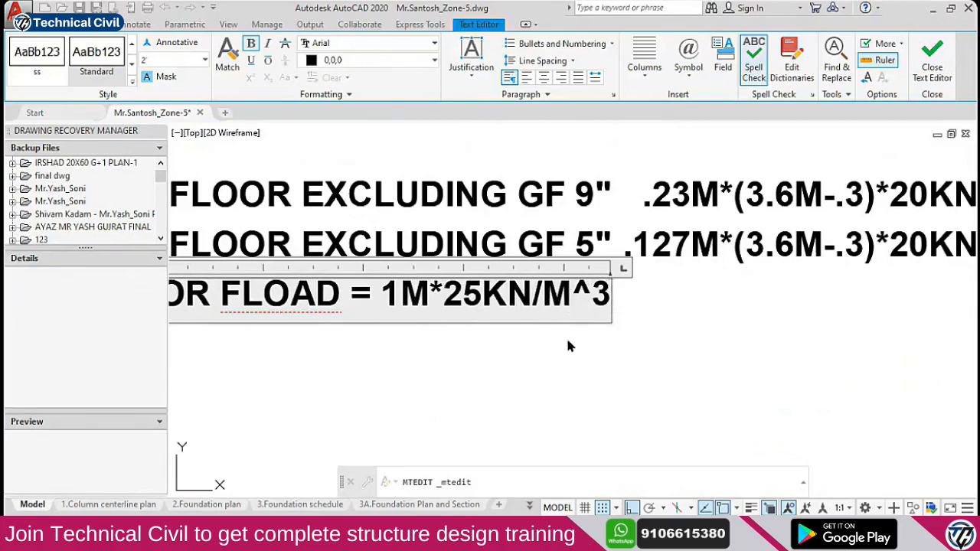
{"action": "scroll", "coordinate": [624, 328], "scroll_direction": "down", "scroll_amount": 1}
{"action": "middle_click_drag", "start_coordinate": [635, 324], "coordinate": [615, 320]}
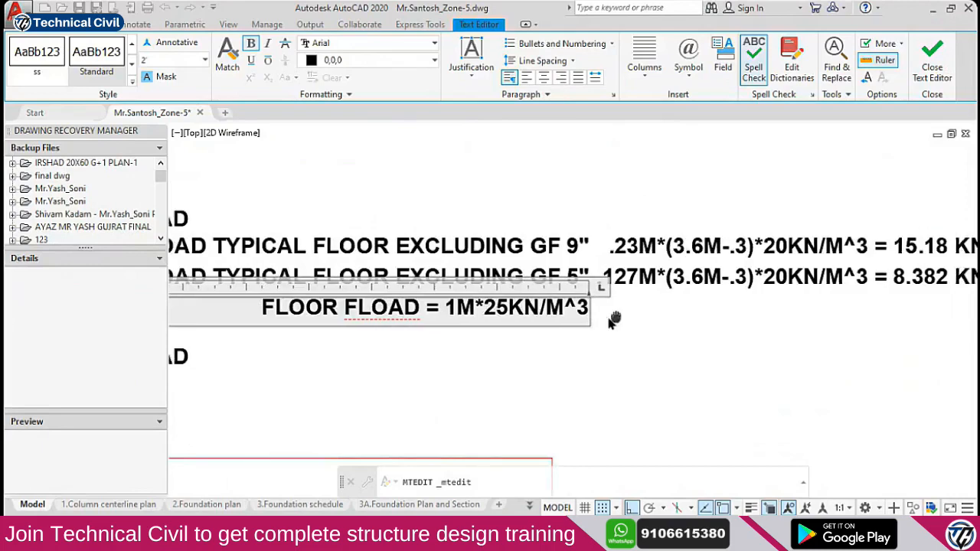
{"action": "scroll", "coordinate": [553, 350], "scroll_direction": "up", "scroll_amount": 2}
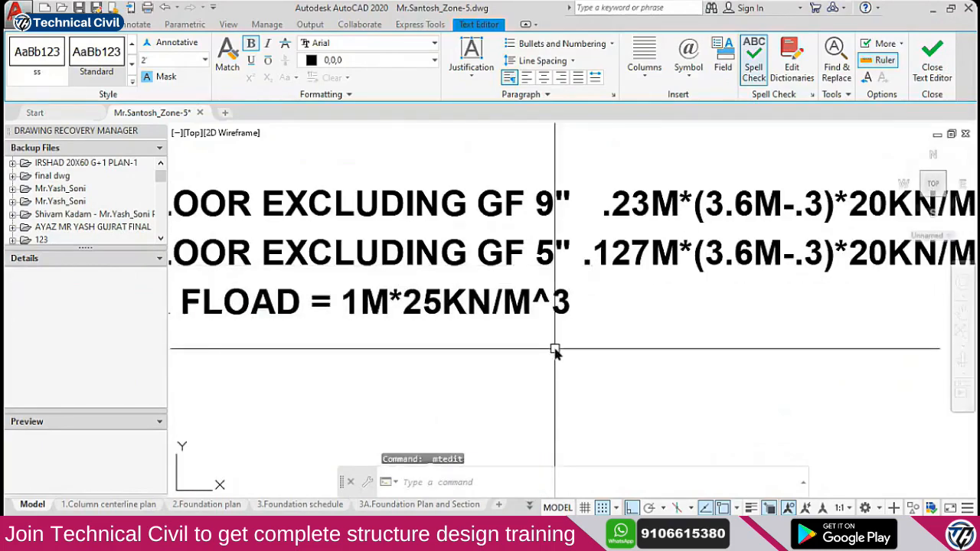
{"action": "key", "text": "Escape"}
Change the slab thickness in the floor load formula from 1 to .127
{"action": "left_click", "coordinate": [549, 305]}
{"action": "type", "text": "c"}
{"action": "key", "text": "Escape"}
{"action": "left_click", "coordinate": [562, 292]}
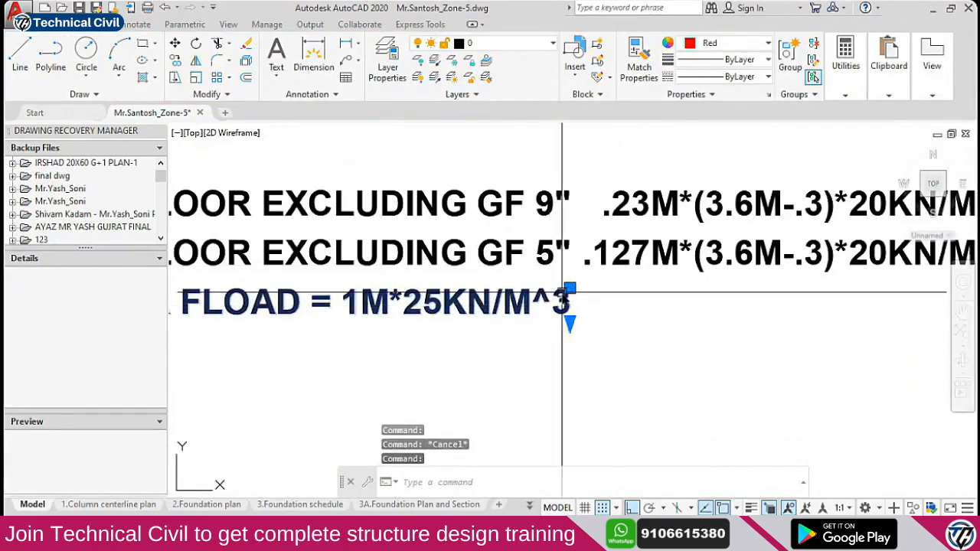
{"action": "double_click", "coordinate": [562, 293]}
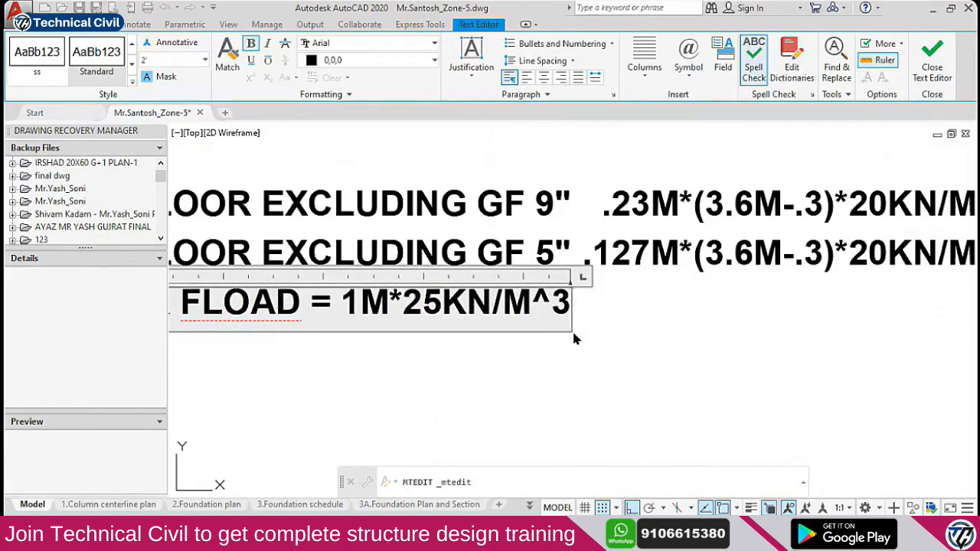
{"action": "type", "text": "*"}
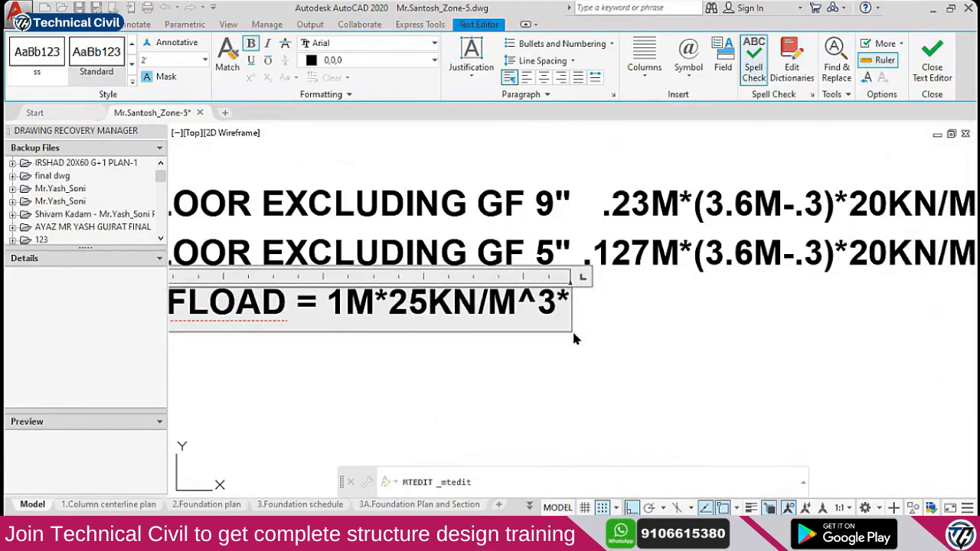
{"action": "key", "text": "BackSpace"}
{"action": "key", "text": "Left"}
{"action": "key", "text": "Left"}
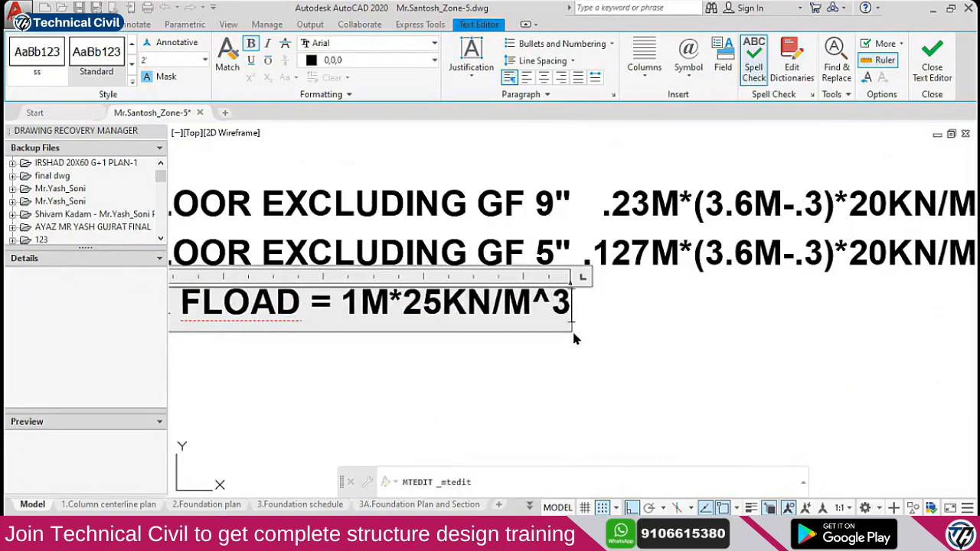
{"action": "key", "text": "Left"}
{"action": "key", "text": "Left"}
{"action": "key", "text": "Left"}
{"action": "key", "text": "Left"}
{"action": "key", "text": "Left"}
{"action": "key", "text": "Left"}
{"action": "key", "text": "Left"}
{"action": "key", "text": "Left"}
{"action": "key", "text": "Left"}
{"action": "key", "text": "Left"}
{"action": "key", "text": "Left"}
{"action": "key", "text": "Left"}
{"action": "key", "text": "Right"}
{"action": "key", "text": "Right"}
{"action": "key", "text": "Right"}
{"action": "key", "text": "Right"}
{"action": "key", "text": "BackSpace"}
{"action": "type", "text": ".127"}
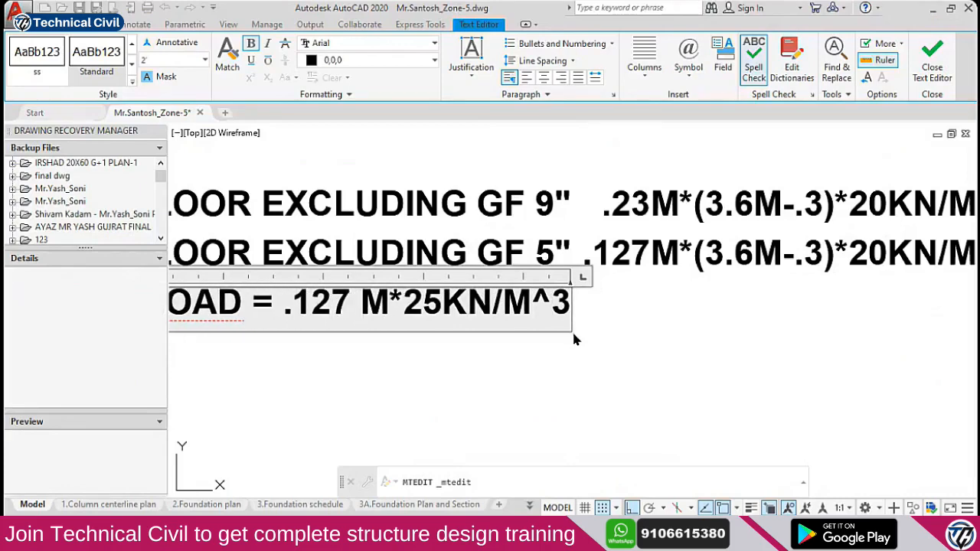
Append '+1KN/M^3' to the end of the floor load formula
{"action": "key", "text": "End"}
{"action": "type", "text": "+"}
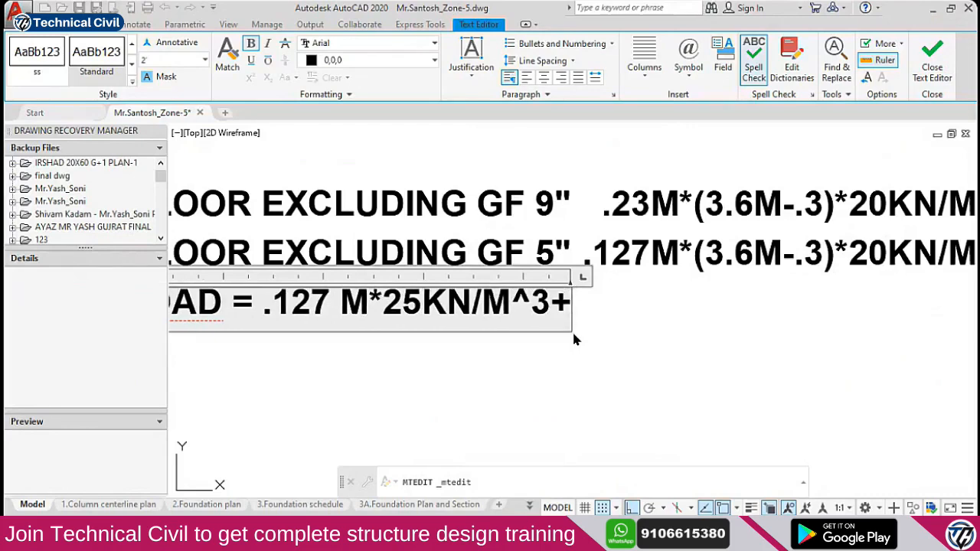
{"action": "type", "text": "1"}
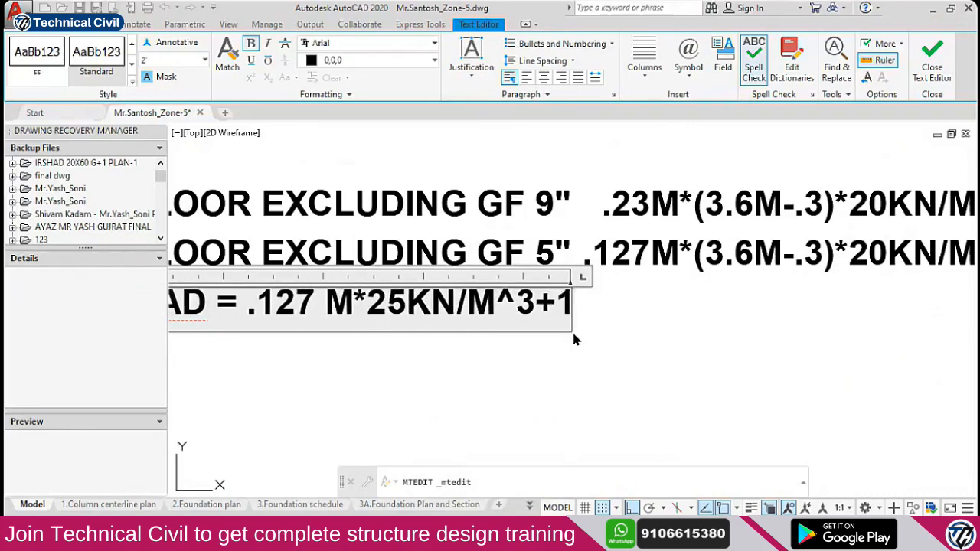
{"action": "type", "text": "."}
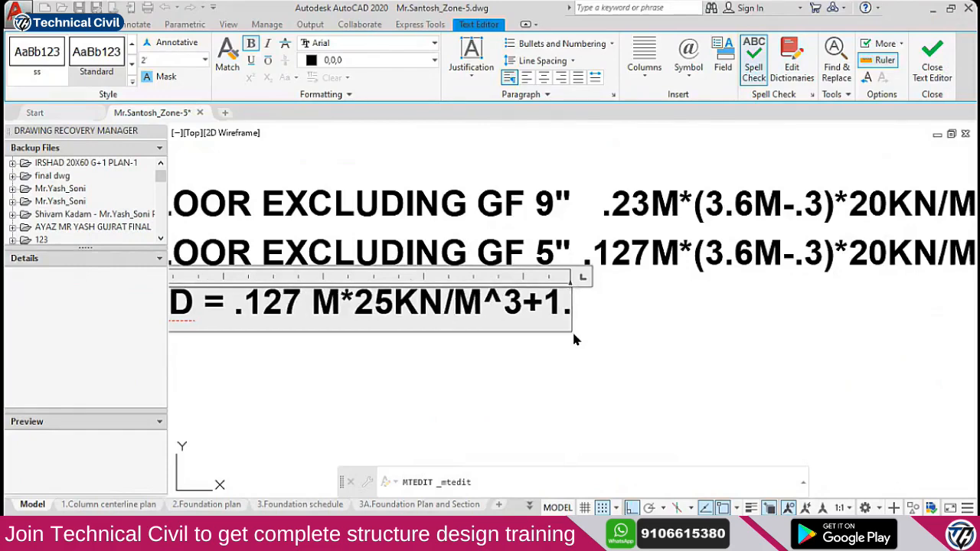
{"action": "key", "text": "BackSpace"}
{"action": "type", "text": "KN/"}
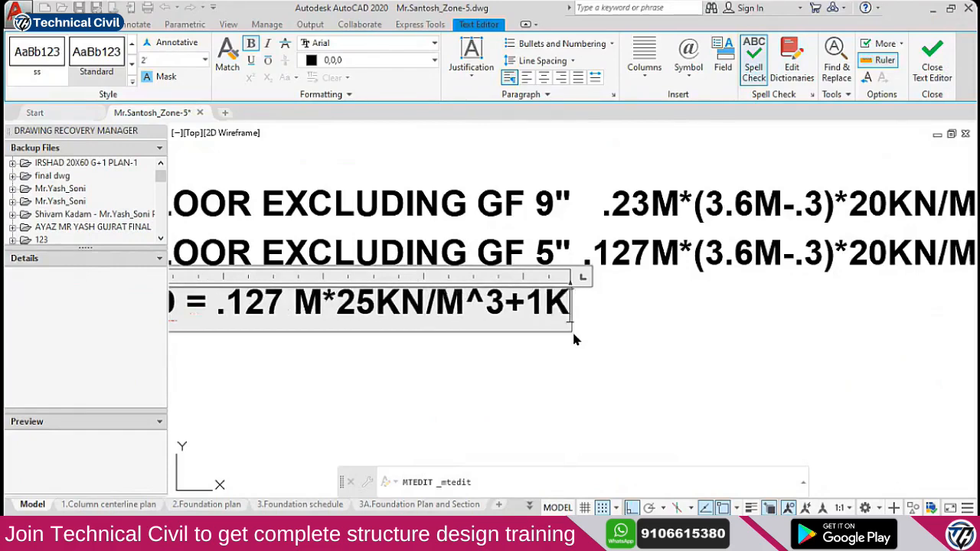
{"action": "type", "text": "M^"}
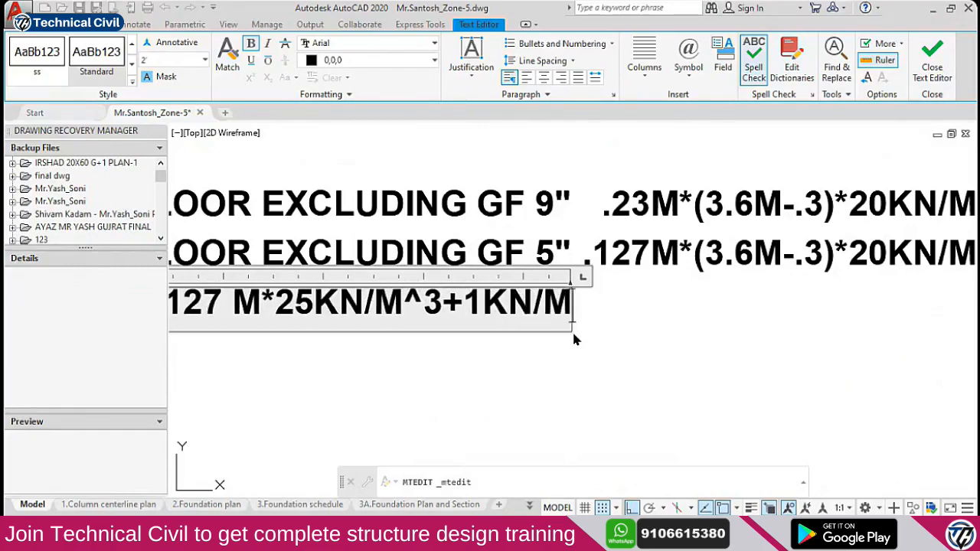
{"action": "type", "text": "3"}
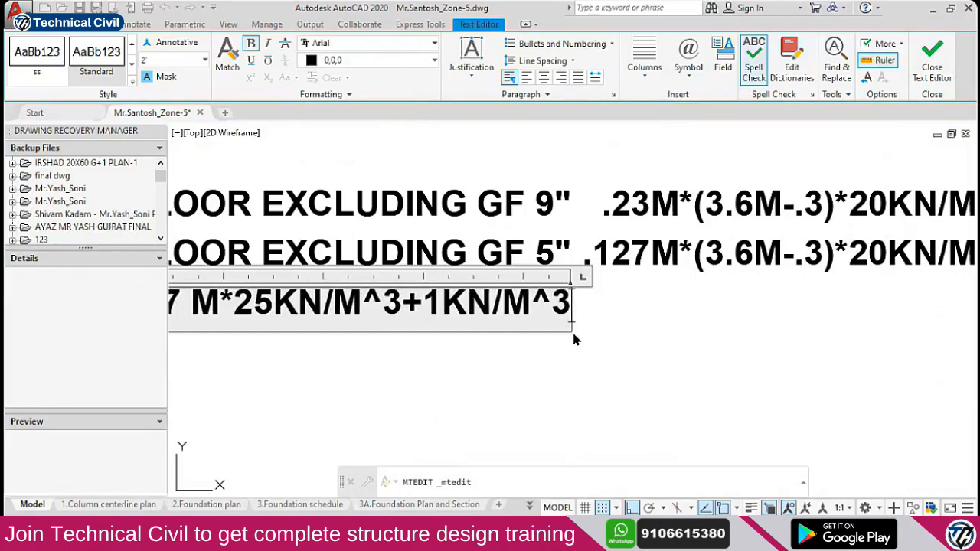
{"action": "scroll", "coordinate": [498, 354], "scroll_direction": "down", "scroll_amount": 1}
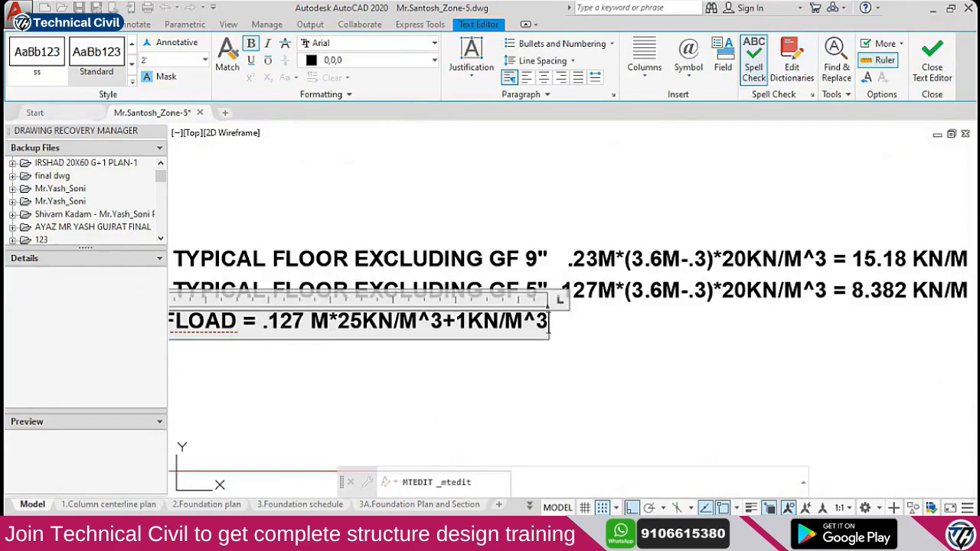
{"action": "key", "text": "alt+Tab"}
In Calculator, multiply 0.127 by 25 to get 3.175
{"action": "left_click", "coordinate": [861, 187]}
{"action": "left_click", "coordinate": [859, 374]}
{"action": "left_click", "coordinate": [764, 341]}
{"action": "left_click", "coordinate": [814, 337]}
{"action": "left_click", "coordinate": [766, 262]}
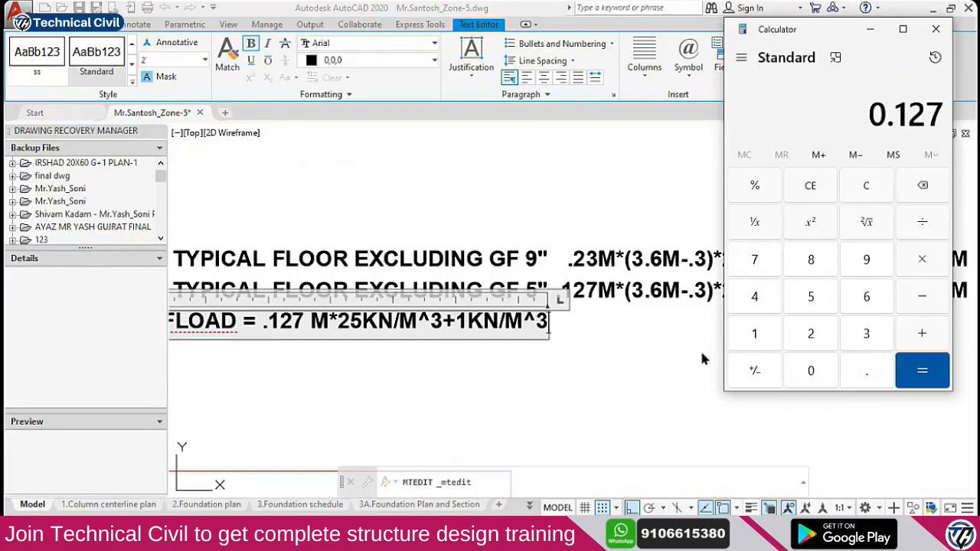
{"action": "left_click", "coordinate": [918, 337]}
{"action": "left_click", "coordinate": [922, 262]}
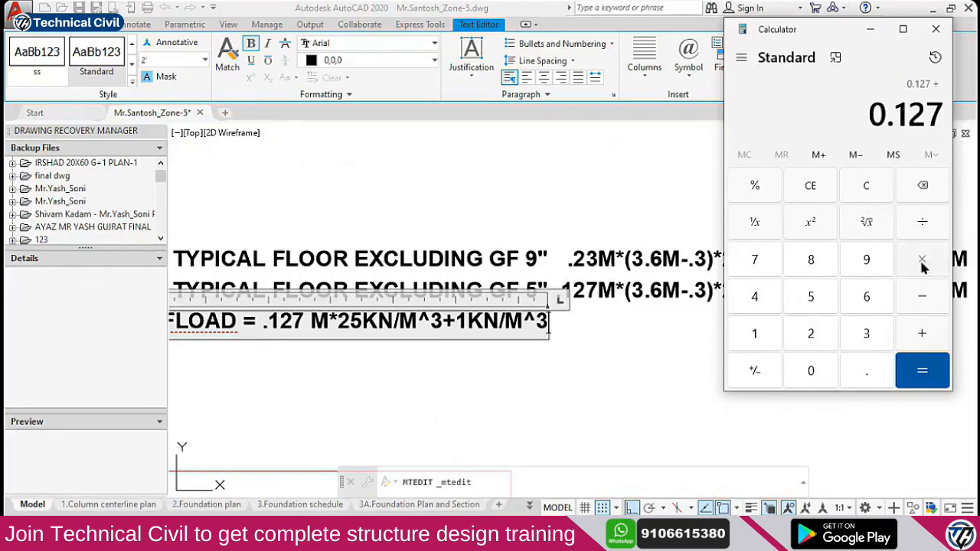
{"action": "left_click", "coordinate": [813, 335]}
{"action": "left_click", "coordinate": [814, 306]}
{"action": "left_click", "coordinate": [922, 371]}
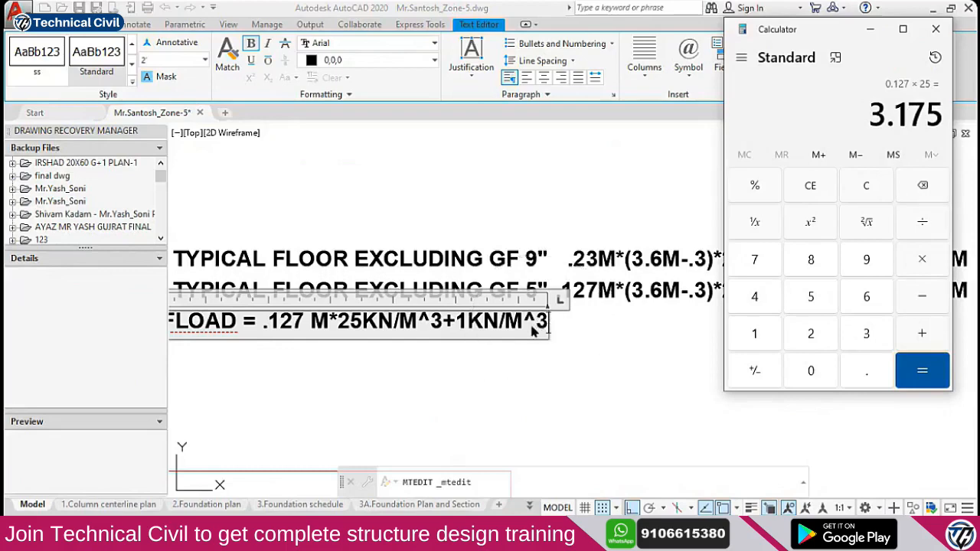
Add 1 to 3.175 for a total of 4.175
{"action": "left_click", "coordinate": [922, 333]}
{"action": "left_click", "coordinate": [759, 342]}
{"action": "key", "text": "Return"}
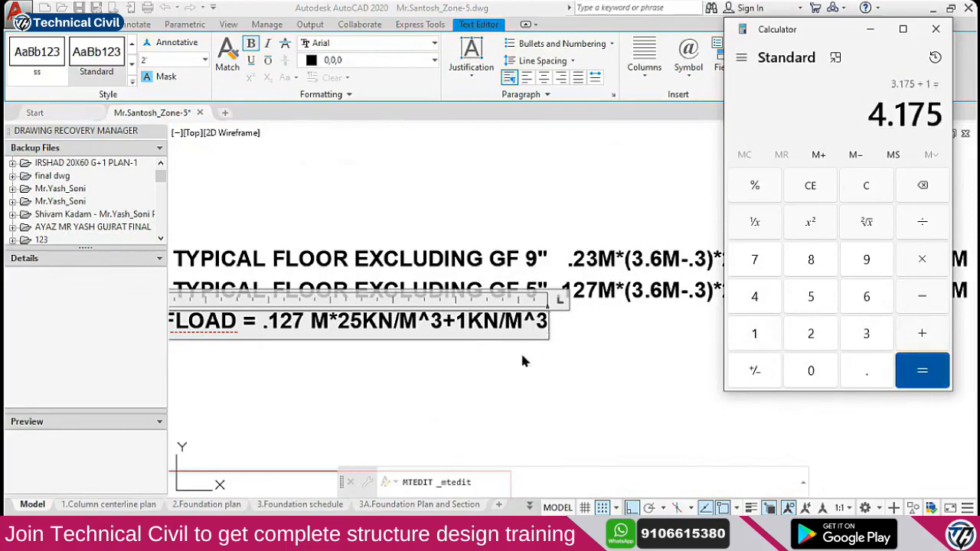
{"action": "left_click", "coordinate": [513, 337]}
Change the last unit to KN/M^2 and append '=4.2KN/M^2' to the floor load line
{"action": "scroll", "coordinate": [473, 329], "scroll_direction": "up", "scroll_amount": 2}
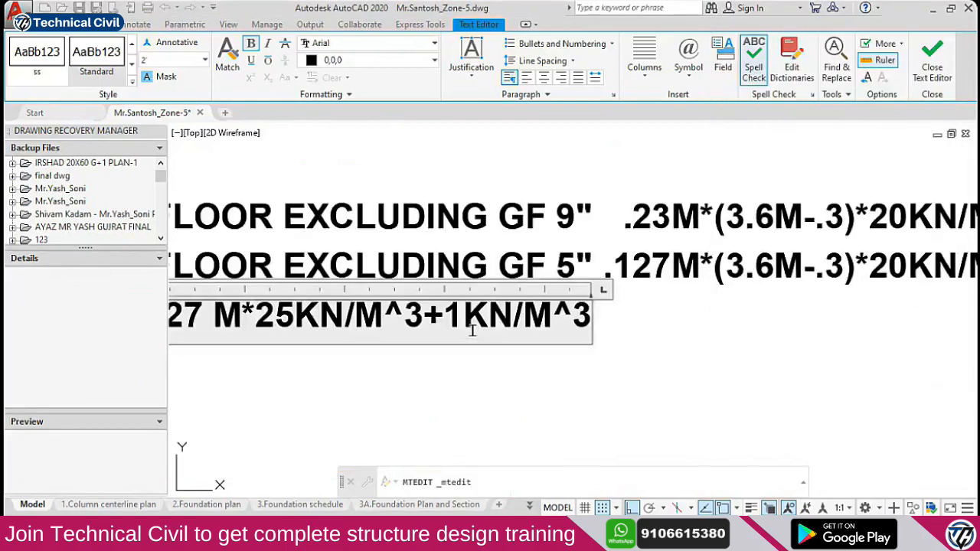
{"action": "key", "text": "BackSpace"}
{"action": "type", "text": "2"}
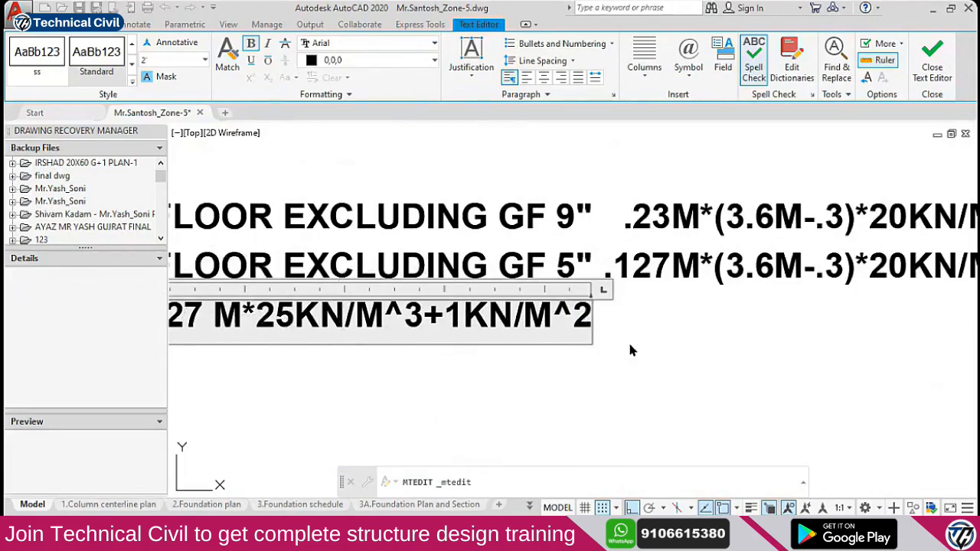
{"action": "type", "text": "=4.2M"}
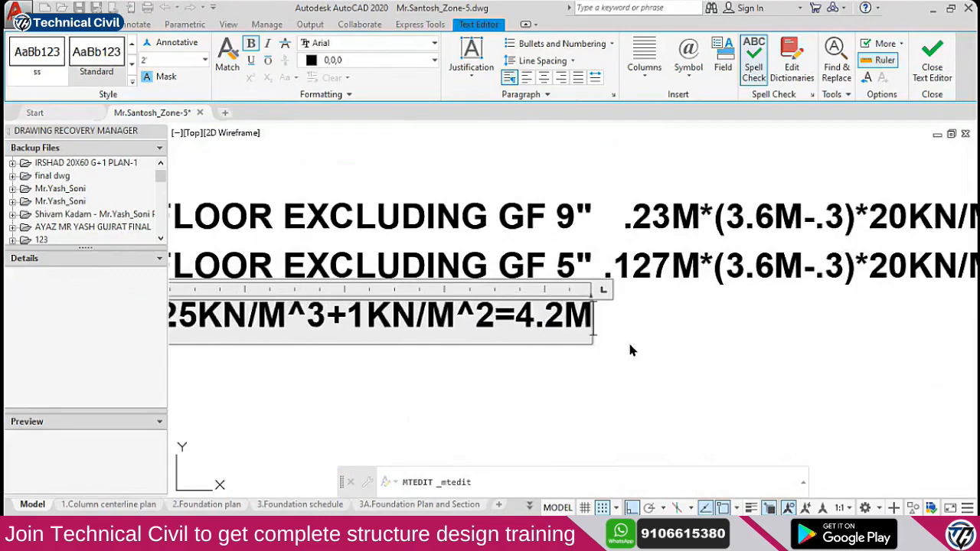
{"action": "key", "text": "BackSpace"}
{"action": "type", "text": "KN/"}
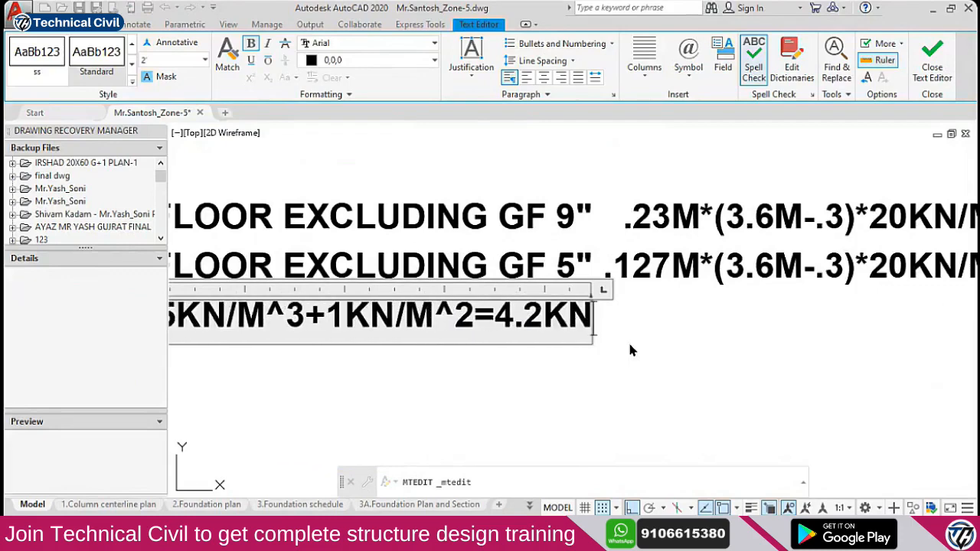
{"action": "type", "text": "M"}
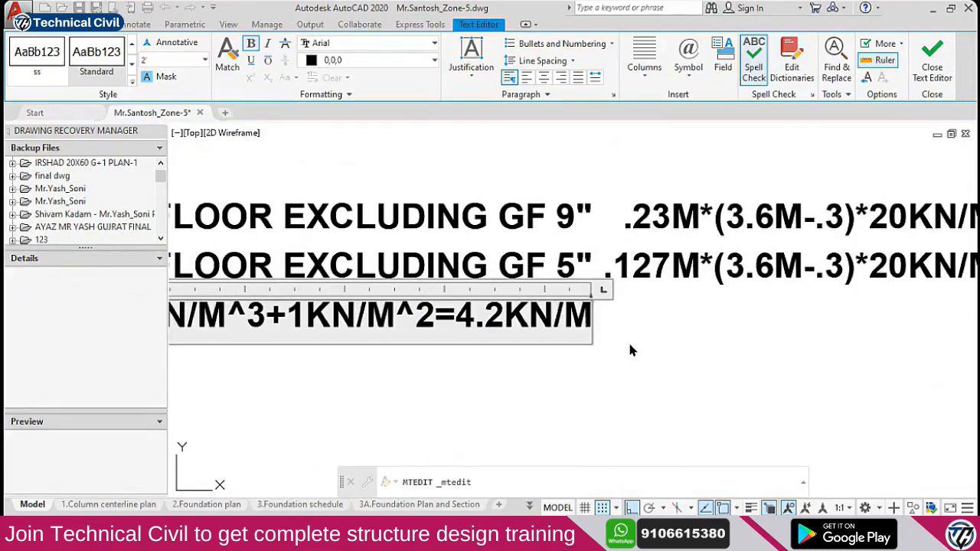
{"action": "type", "text": "^2"}
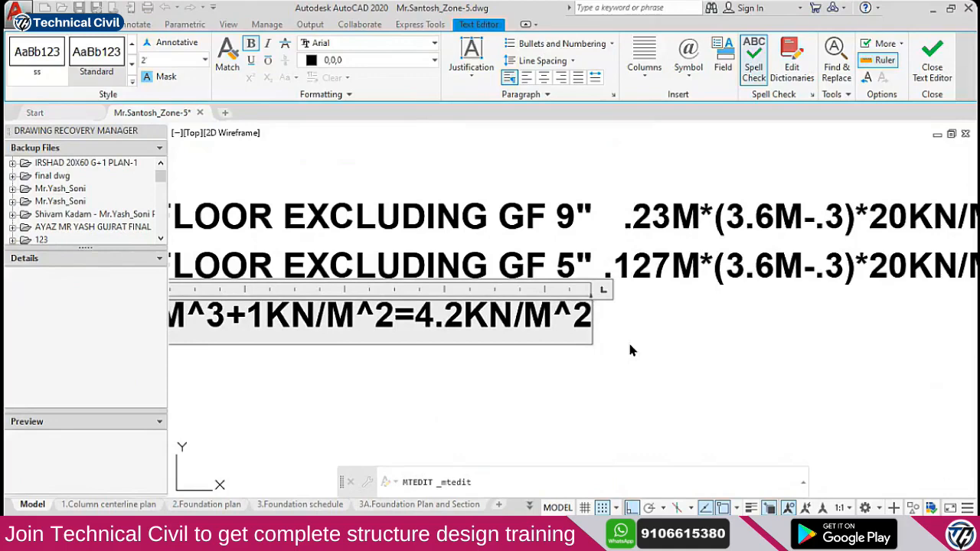
{"action": "left_click", "coordinate": [668, 337]}
{"action": "key", "text": "Escape"}
{"action": "scroll", "coordinate": [665, 336], "scroll_direction": "down", "scroll_amount": 4}
{"action": "left_click", "coordinate": [611, 331]}
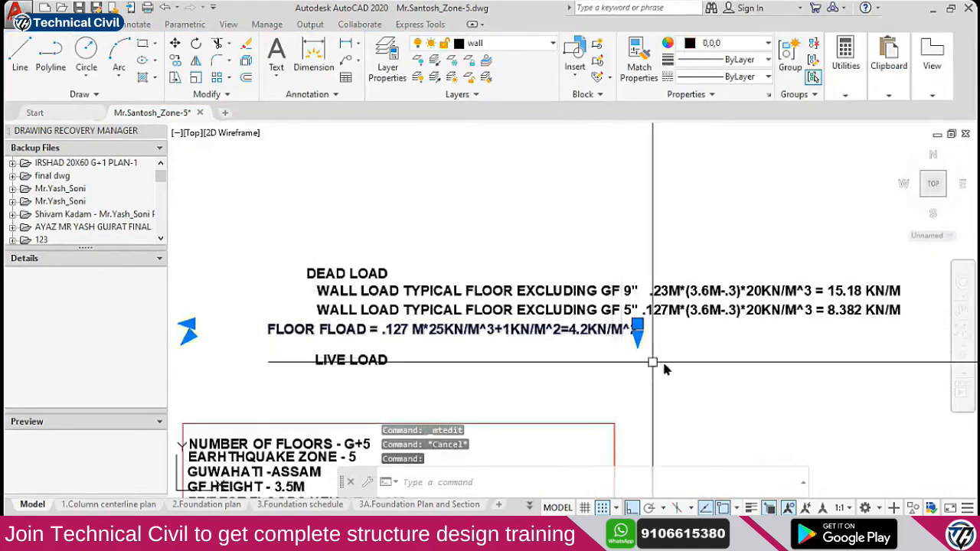
Move the floor load line so it aligns under the wall load lines
{"action": "type", "text": "m"}
{"action": "key", "text": "space"}
{"action": "left_click", "coordinate": [739, 368]}
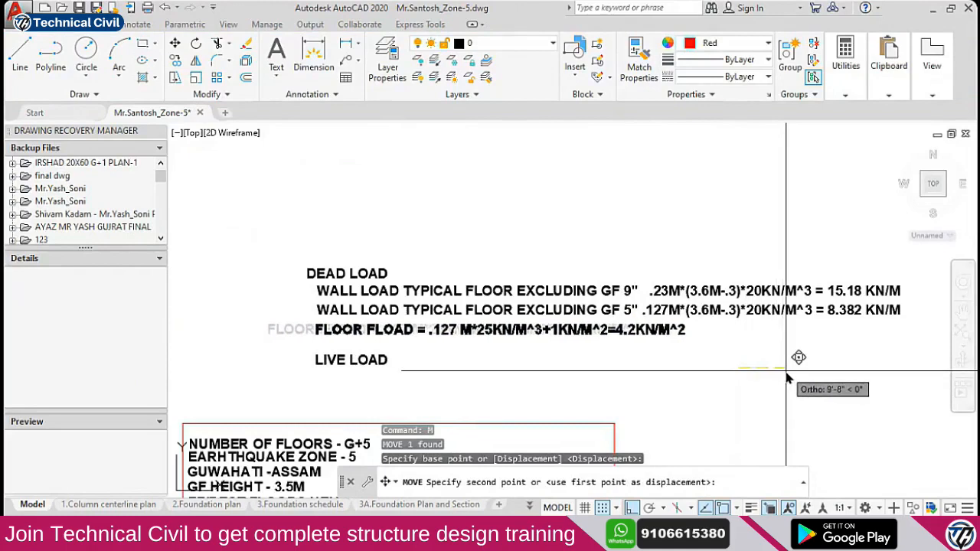
{"action": "left_click", "coordinate": [782, 368]}
{"action": "scroll", "coordinate": [507, 330], "scroll_direction": "up", "scroll_amount": 3}
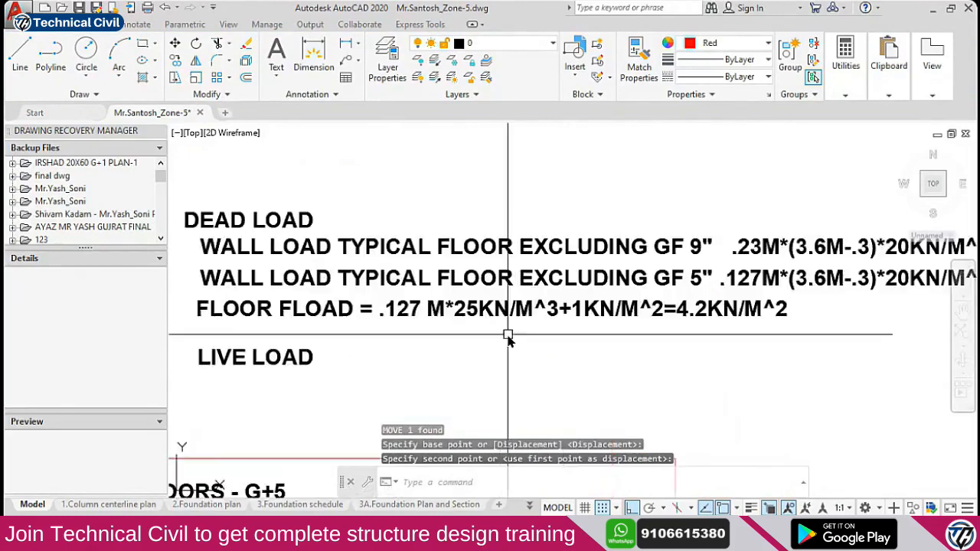
Copy the floor load line one line below
{"action": "left_click", "coordinate": [490, 309]}
{"action": "type", "text": "co"}
{"action": "key", "text": "Return"}
{"action": "left_click", "coordinate": [671, 346]}
{"action": "left_click", "coordinate": [672, 367]}
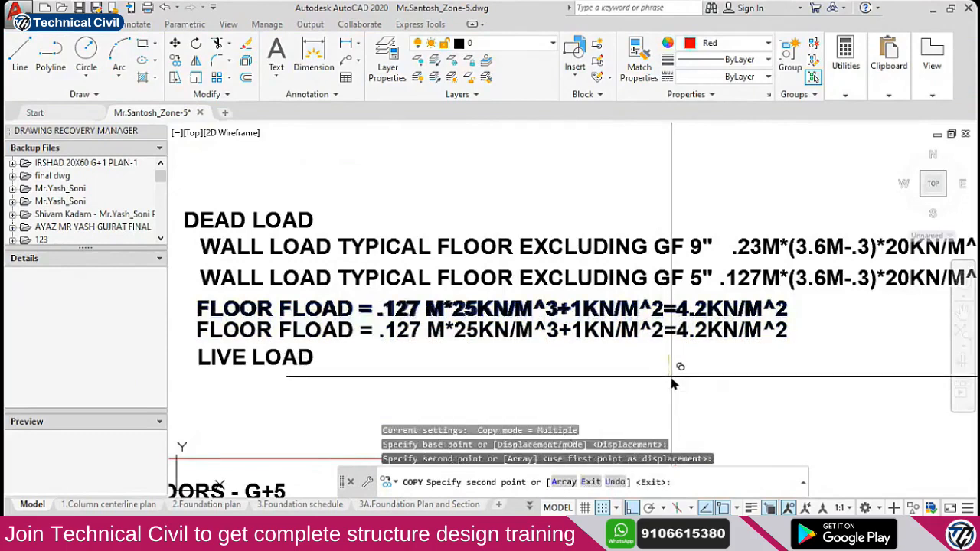
{"action": "key", "text": "Escape"}
Retype the copy as 'STAIRCASE LOAD = 5KN/M^2'
{"action": "double_click", "coordinate": [604, 337]}
{"action": "type", "text": "STA"}
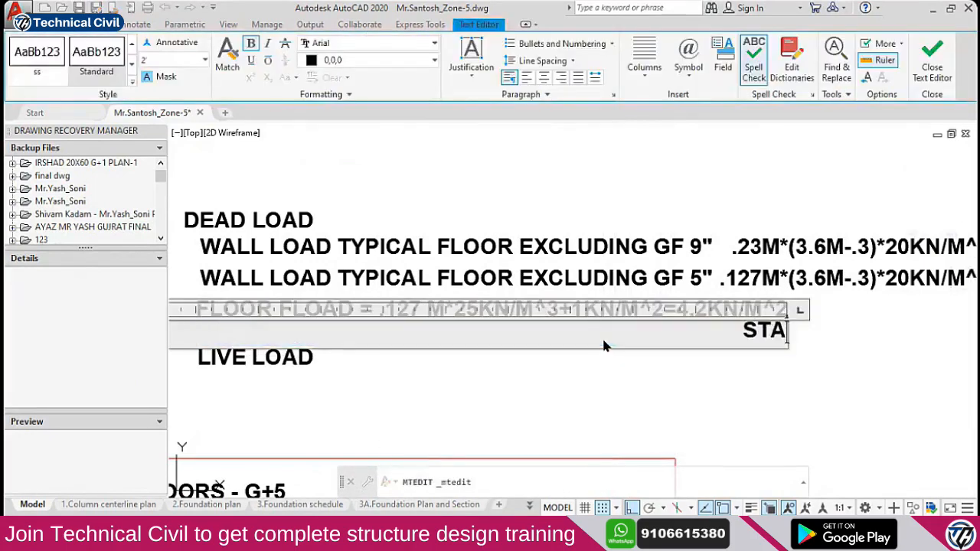
{"action": "type", "text": "IRCASE LOAD"}
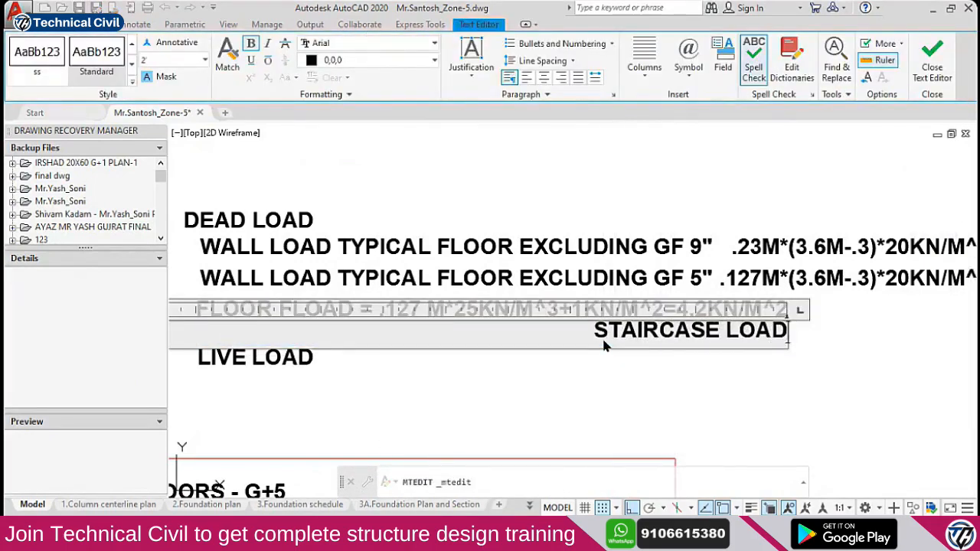
{"action": "type", "text": " ="}
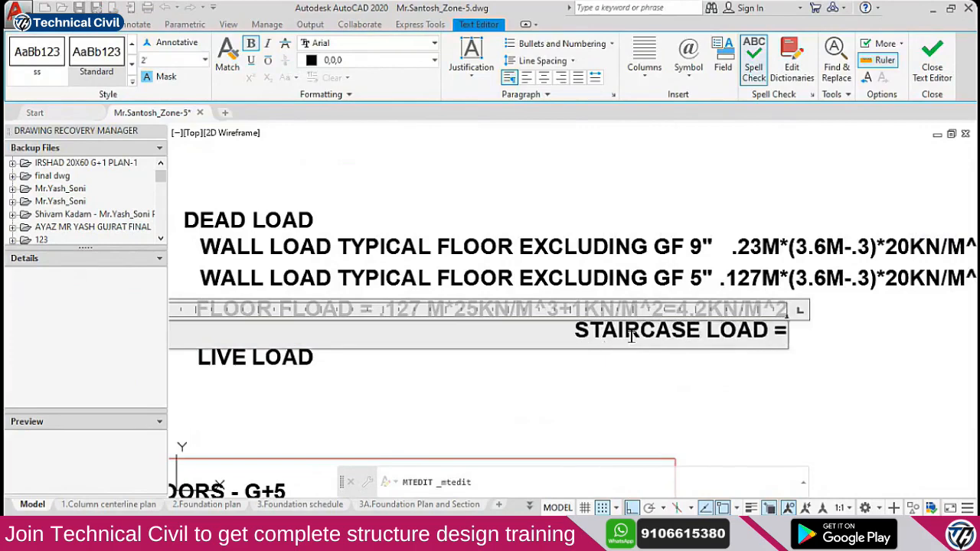
{"action": "scroll", "coordinate": [797, 336], "scroll_direction": "up", "scroll_amount": 3}
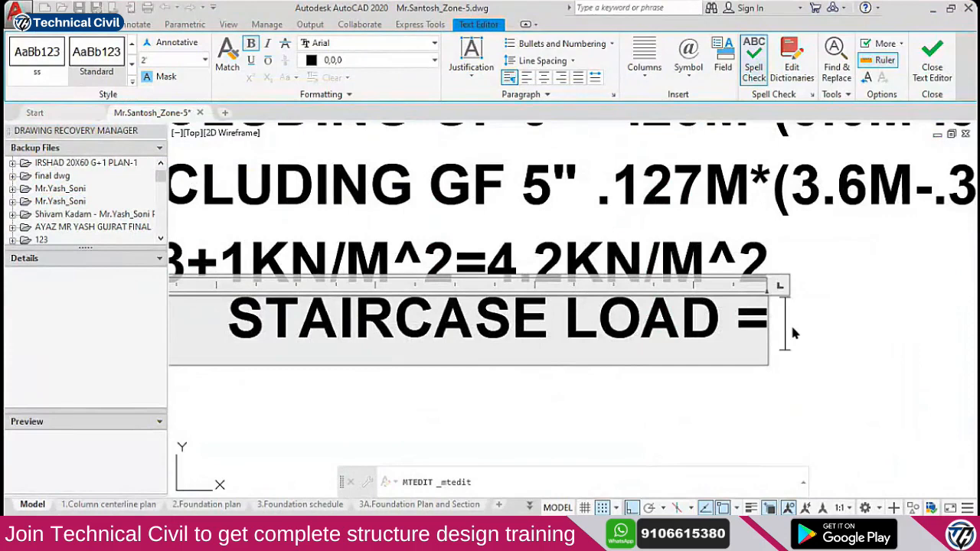
{"action": "type", "text": "5KN"}
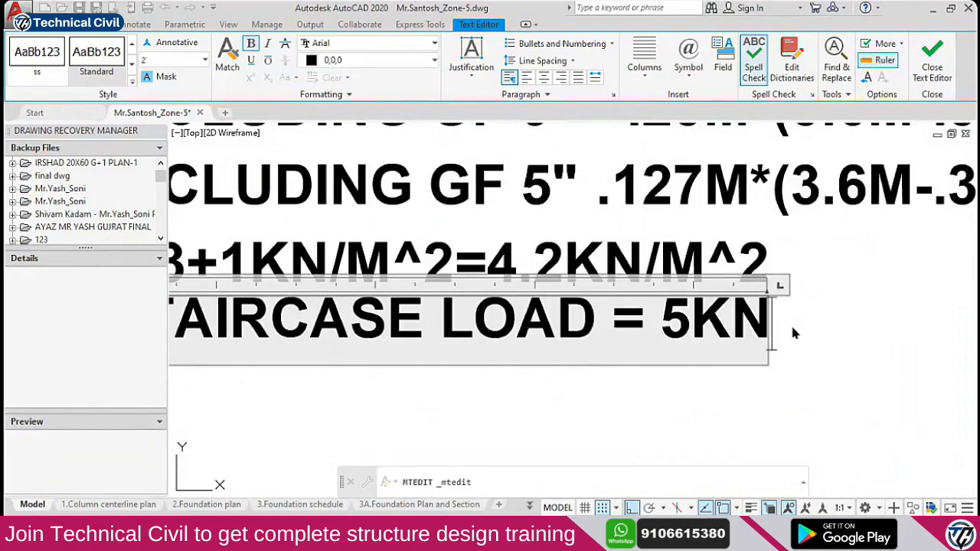
{"action": "type", "text": "/M^2"}
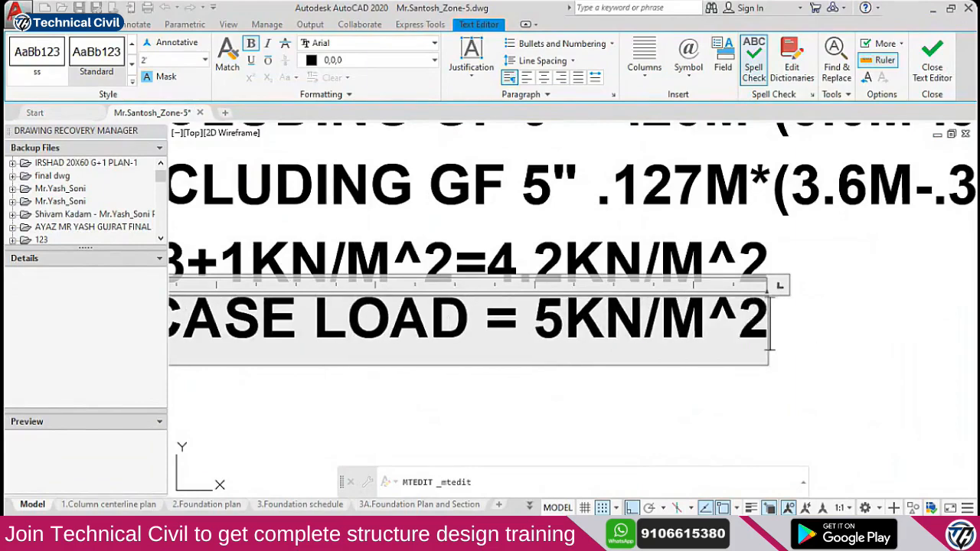
{"action": "left_click", "coordinate": [793, 333]}
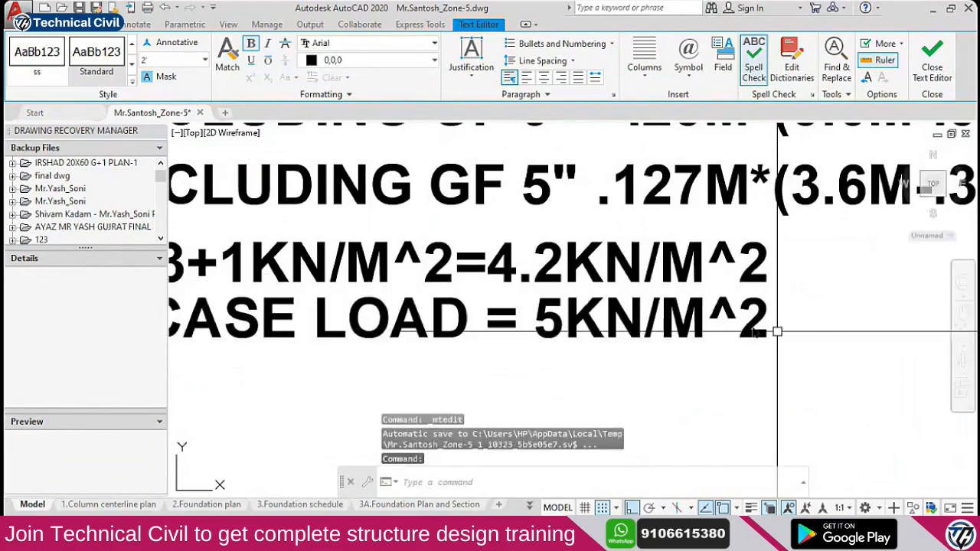
{"action": "left_click", "coordinate": [657, 258]}
{"action": "scroll", "coordinate": [645, 264], "scroll_direction": "down", "scroll_amount": 3}
Move the staircase load line left so it aligns under the floor load line
{"action": "type", "text": "m"}
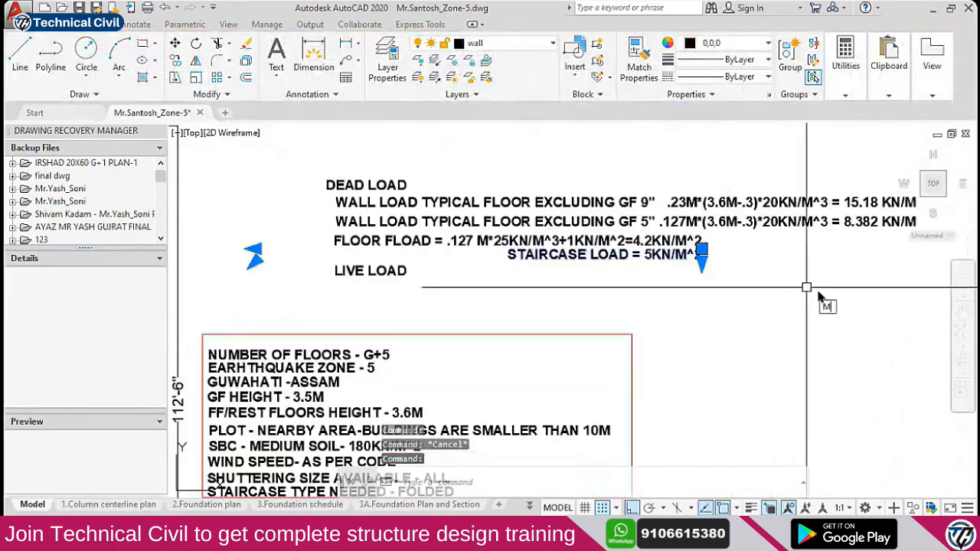
{"action": "key", "text": "space"}
{"action": "left_click", "coordinate": [853, 292]}
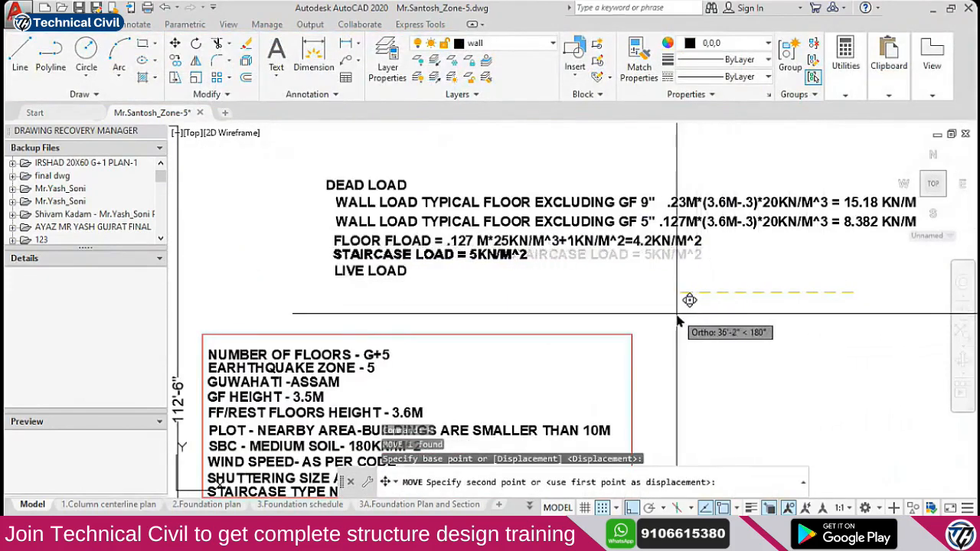
{"action": "left_click", "coordinate": [681, 299]}
Move the LIVE LOAD heading a little lower
{"action": "left_click", "coordinate": [403, 273]}
{"action": "type", "text": "m"}
{"action": "key", "text": "space"}
{"action": "left_click", "coordinate": [696, 298]}
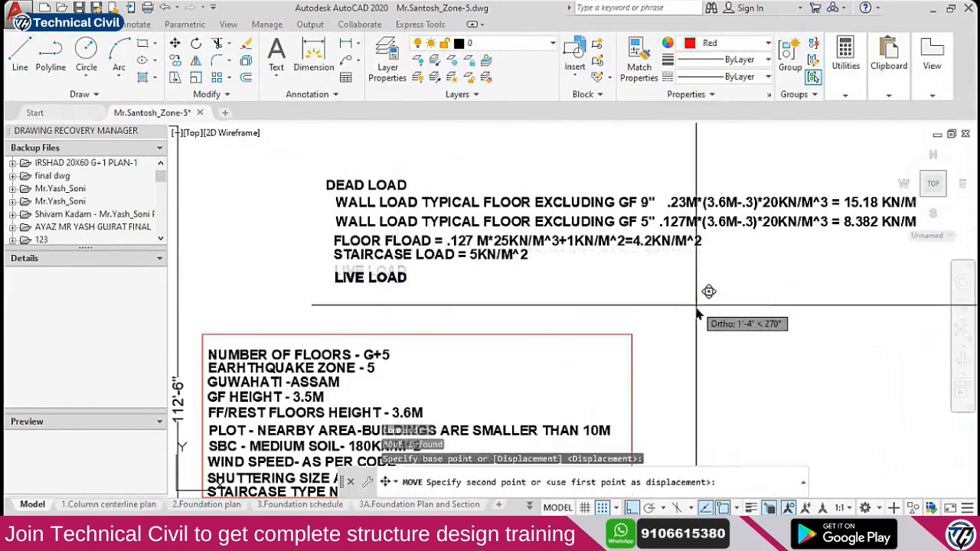
{"action": "left_click", "coordinate": [696, 318]}
Copy the staircase load line one line below itself
{"action": "scroll", "coordinate": [399, 256], "scroll_direction": "up", "scroll_amount": 3}
{"action": "left_click", "coordinate": [399, 256]}
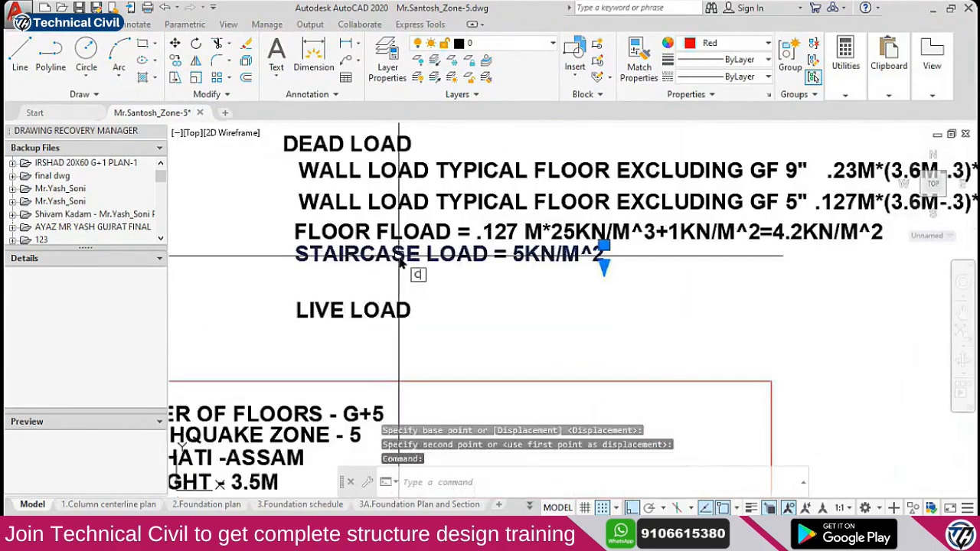
{"action": "type", "text": "co"}
{"action": "key", "text": "space"}
{"action": "left_click", "coordinate": [684, 309]}
{"action": "left_click", "coordinate": [684, 330]}
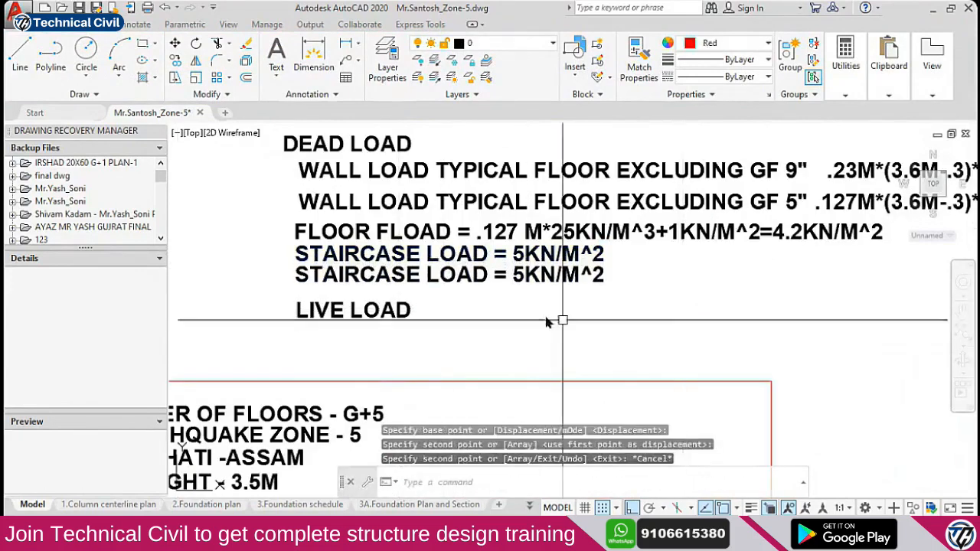
{"action": "key", "text": "Escape"}
Edit the copied line to read LIFT LOAD = 2 KN/M^2
{"action": "double_click", "coordinate": [426, 276]}
{"action": "left_click_drag", "start_coordinate": [422, 276], "coordinate": [262, 276]}
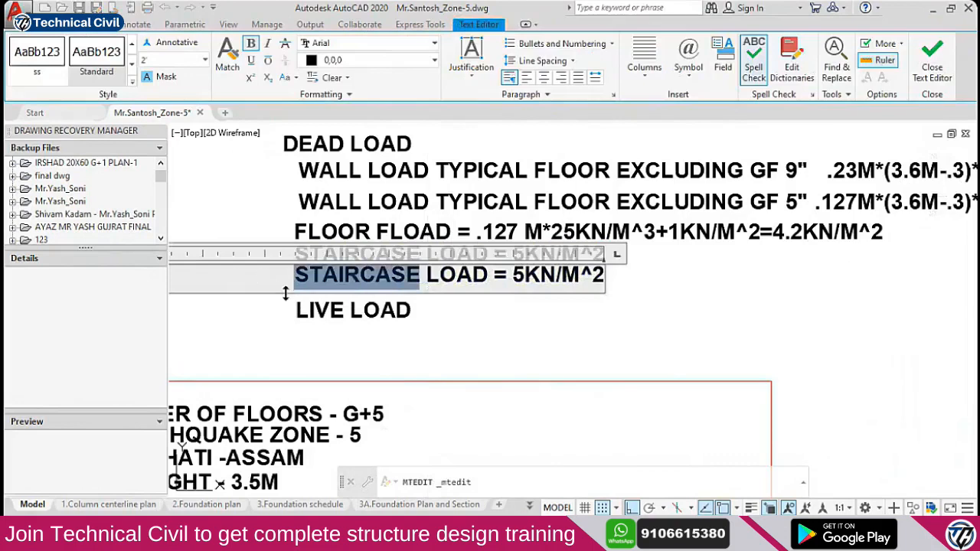
{"action": "type", "text": "LIFE"}
{"action": "key", "text": "BackSpace"}
{"action": "type", "text": "T"}
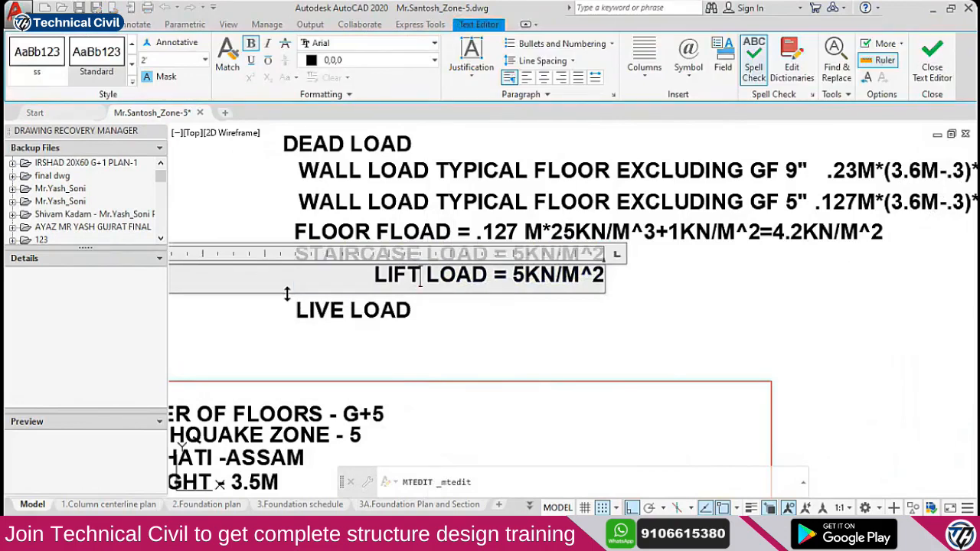
{"action": "left_click_drag", "start_coordinate": [524, 277], "coordinate": [512, 277]}
{"action": "type", "text": "2"}
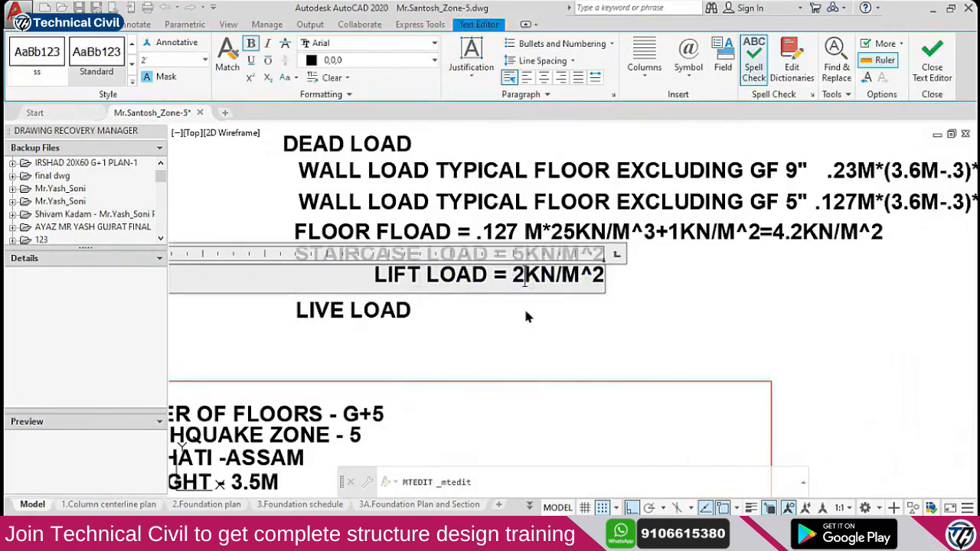
{"action": "key", "text": "BackSpace"}
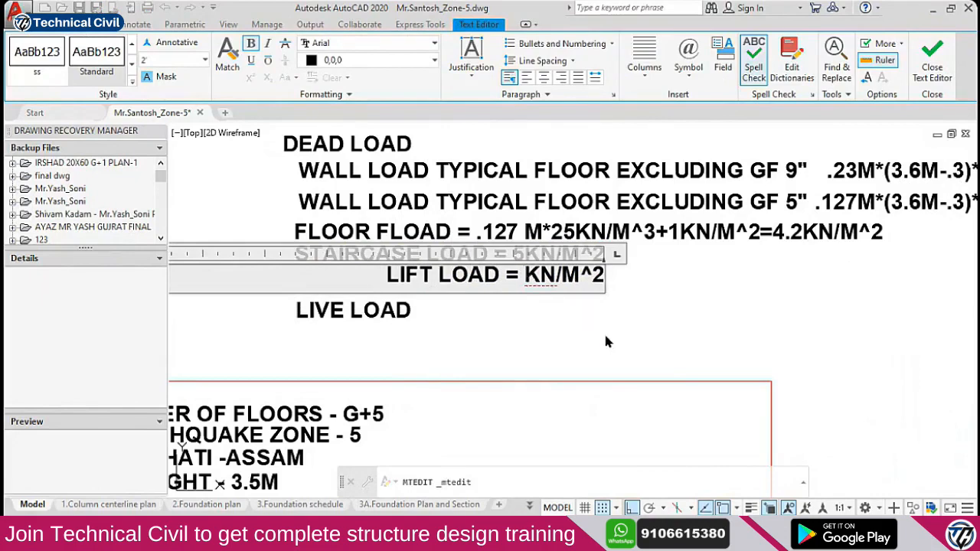
{"action": "type", "text": "2"}
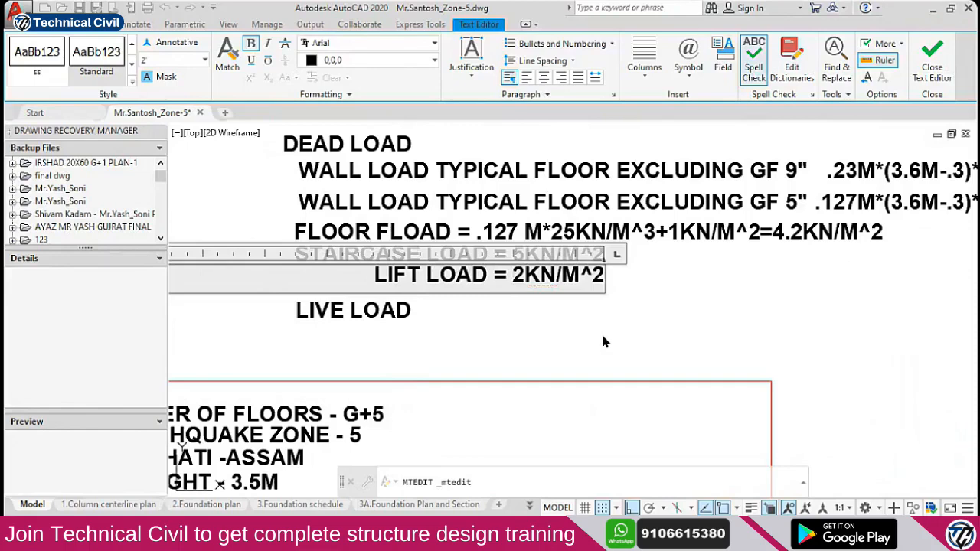
{"action": "key", "text": "Escape"}
Move the LIVE LOAD heading further down
{"action": "left_click", "coordinate": [394, 322]}
{"action": "type", "text": "m"}
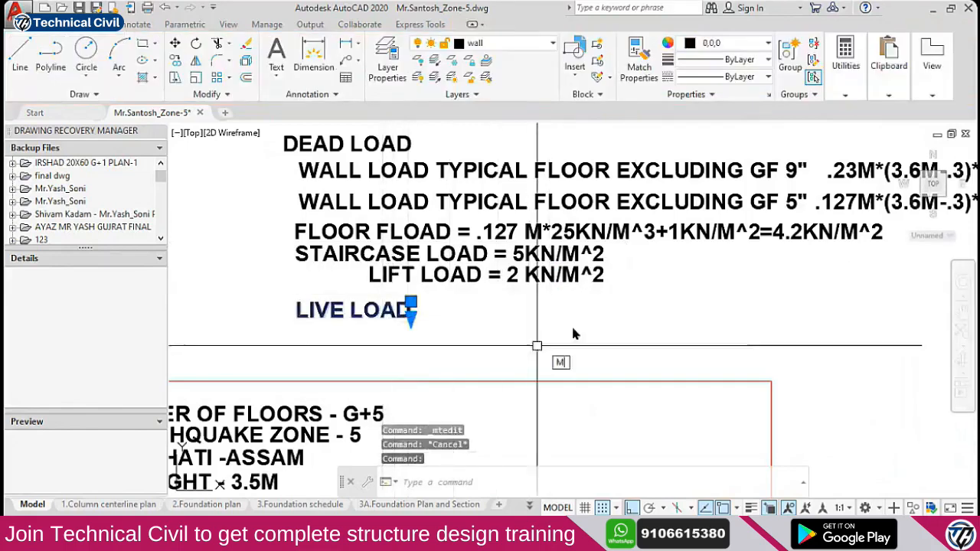
{"action": "key", "text": "space"}
{"action": "left_click", "coordinate": [589, 317]}
{"action": "left_click", "coordinate": [589, 357]}
{"action": "key", "text": "Escape"}
Move the lift load line to left-align under the staircase load line
{"action": "left_click", "coordinate": [493, 277]}
{"action": "type", "text": "m"}
{"action": "key", "text": "space"}
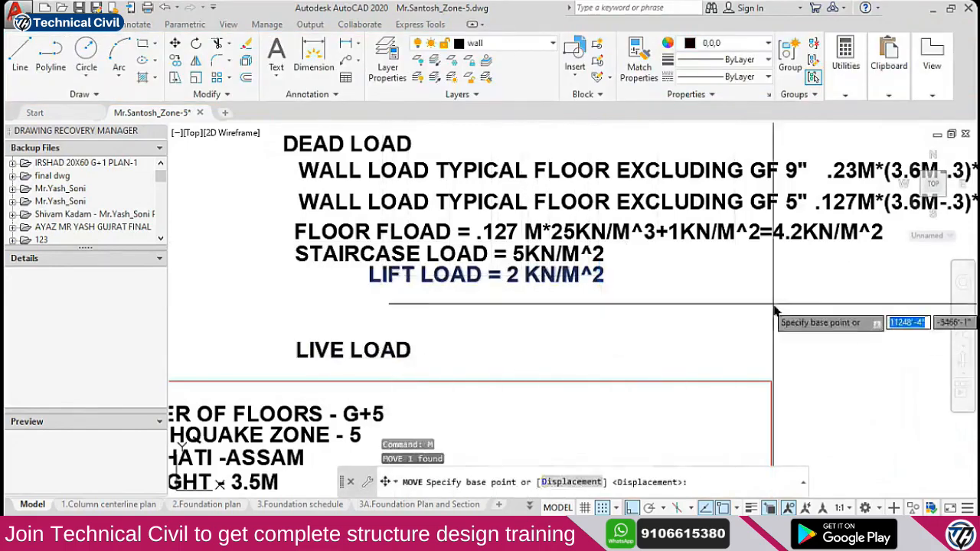
{"action": "left_click", "coordinate": [770, 310]}
{"action": "left_click", "coordinate": [699, 310]}
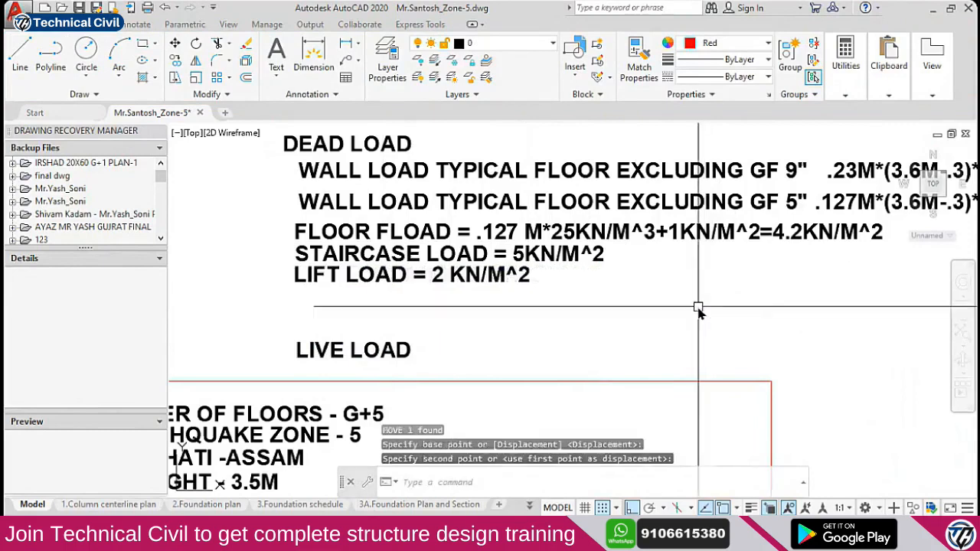
Shift the second wall load line slightly left and begin moving the first one
{"action": "left_click", "coordinate": [773, 199]}
{"action": "type", "text": "M"}
{"action": "key", "text": "Return"}
{"action": "left_click", "coordinate": [732, 287]}
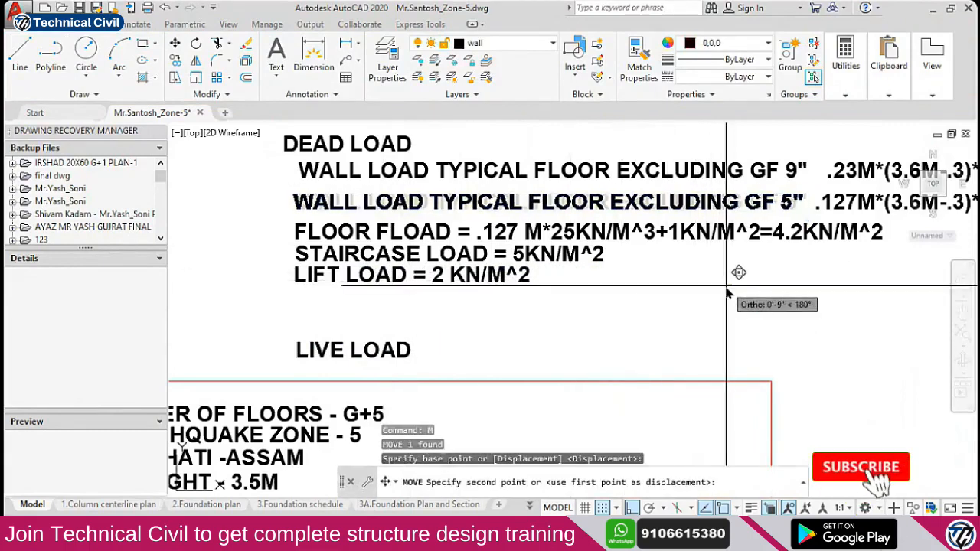
{"action": "left_click", "coordinate": [726, 287]}
{"action": "left_click", "coordinate": [568, 169]}
{"action": "type", "text": "M"}
{"action": "key", "text": "Return"}
Finish shifting the 9-inch wall load line and raise the four dead-load lines slightly
{"action": "left_click", "coordinate": [676, 298]}
{"action": "left_click", "coordinate": [675, 299]}
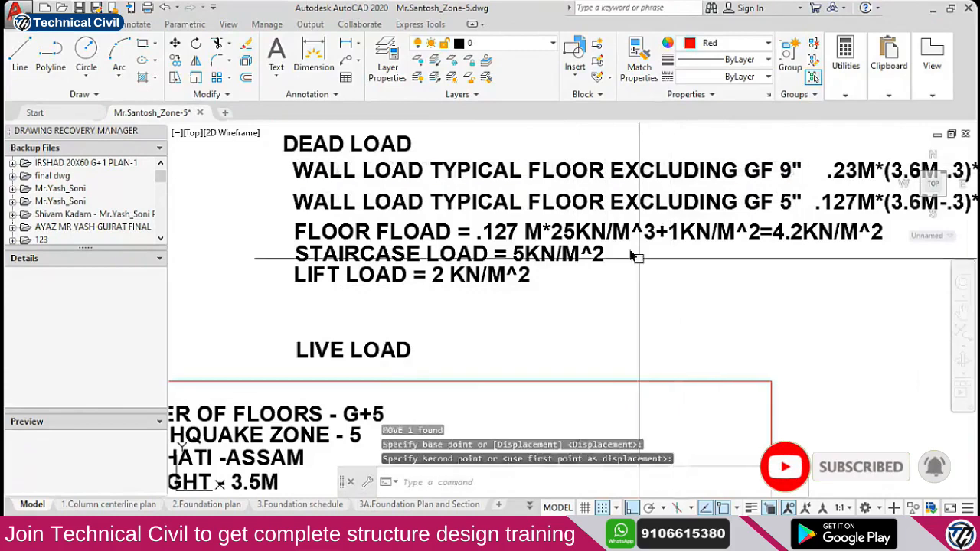
{"action": "left_click", "coordinate": [538, 201]}
{"action": "left_click", "coordinate": [527, 232]}
{"action": "left_click", "coordinate": [518, 256]}
{"action": "left_click", "coordinate": [511, 275]}
{"action": "type", "text": "M"}
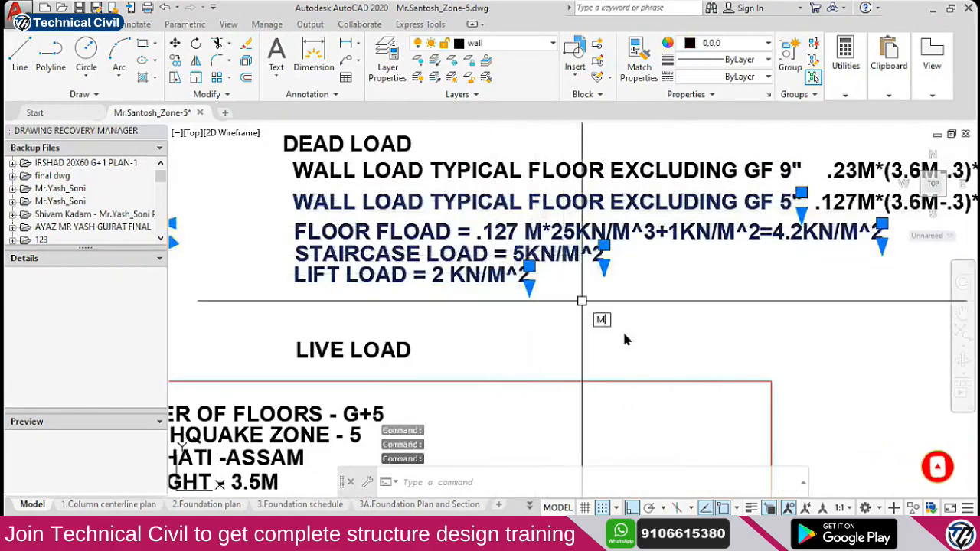
{"action": "key", "text": "Return"}
{"action": "left_click", "coordinate": [648, 343]}
{"action": "left_click", "coordinate": [647, 333]}
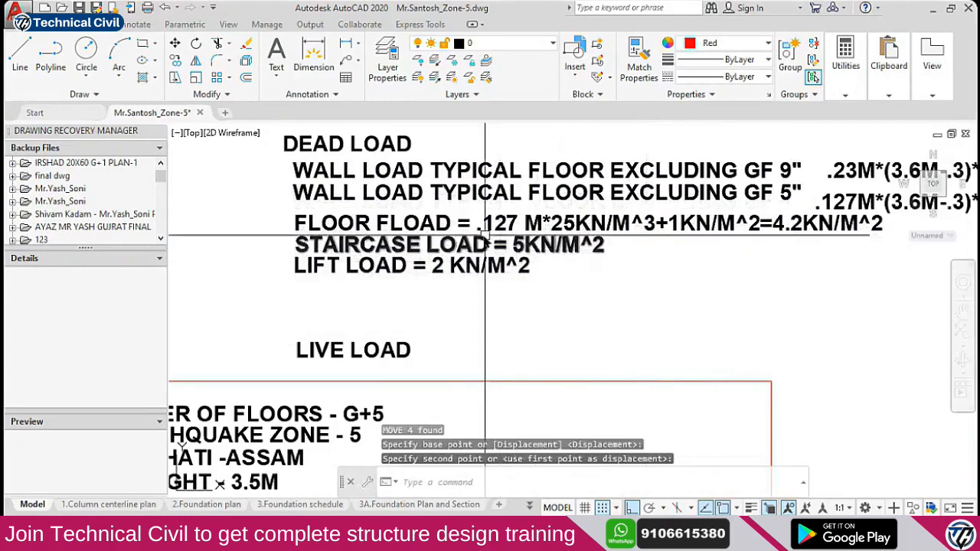
Move the floor, staircase and lift load lines up and slightly left
{"action": "left_click", "coordinate": [463, 215]}
{"action": "left_click", "coordinate": [433, 272]}
{"action": "type", "text": "M"}
{"action": "key", "text": "Return"}
{"action": "left_click", "coordinate": [654, 342]}
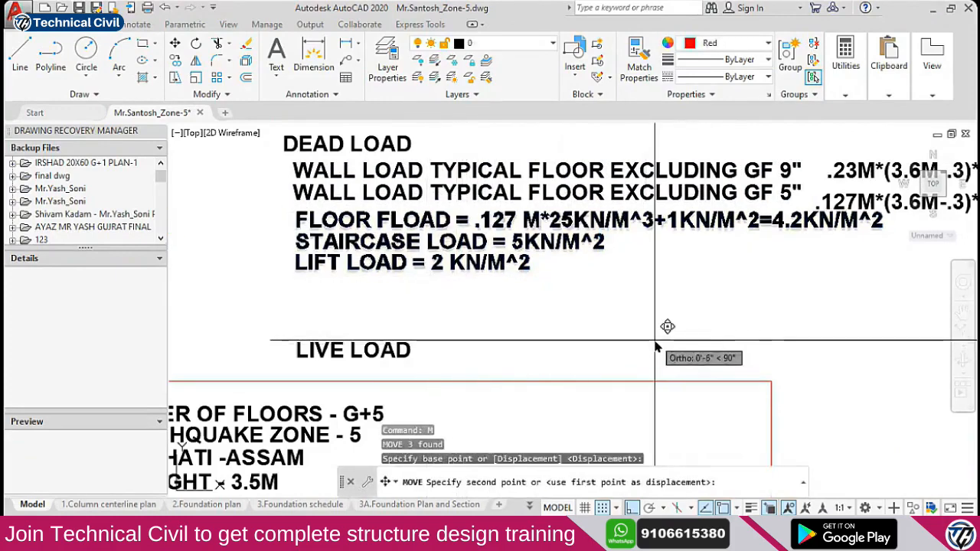
{"action": "left_click", "coordinate": [654, 337]}
{"action": "left_click", "coordinate": [567, 292]}
{"action": "left_click", "coordinate": [483, 220]}
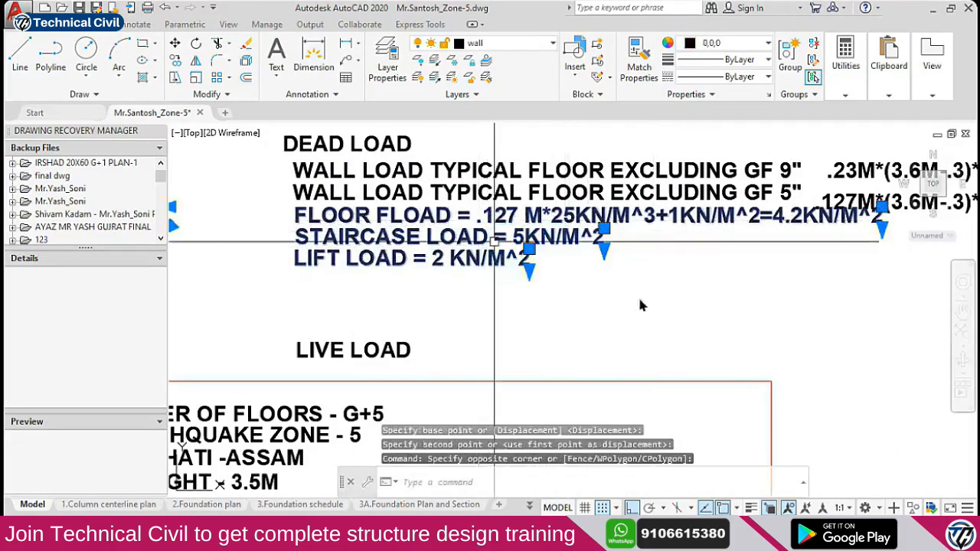
{"action": "type", "text": "M"}
{"action": "key", "text": "Return"}
{"action": "left_click", "coordinate": [657, 301]}
{"action": "left_click", "coordinate": [656, 300]}
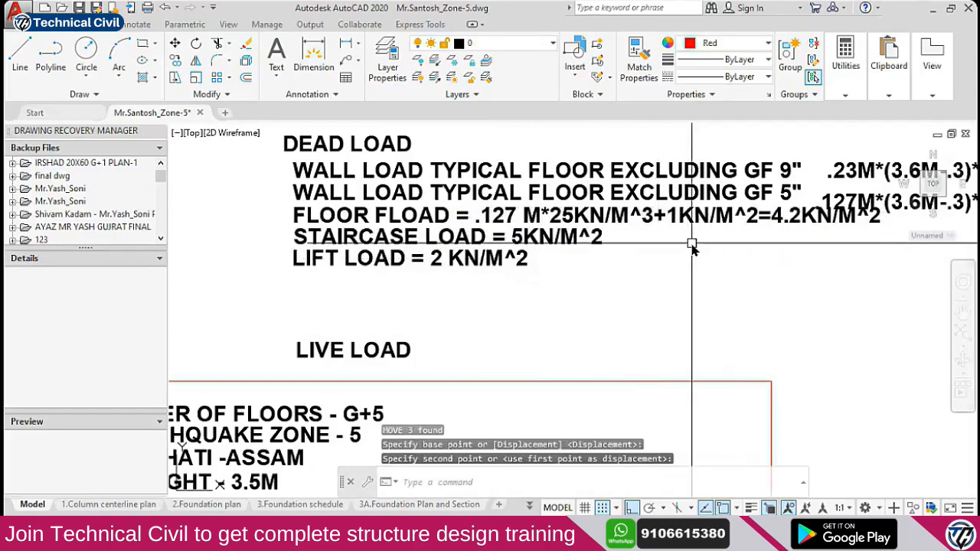
Raise the LIVE LOAD heading to sit just beneath the dead-load notes
{"action": "left_click", "coordinate": [353, 358]}
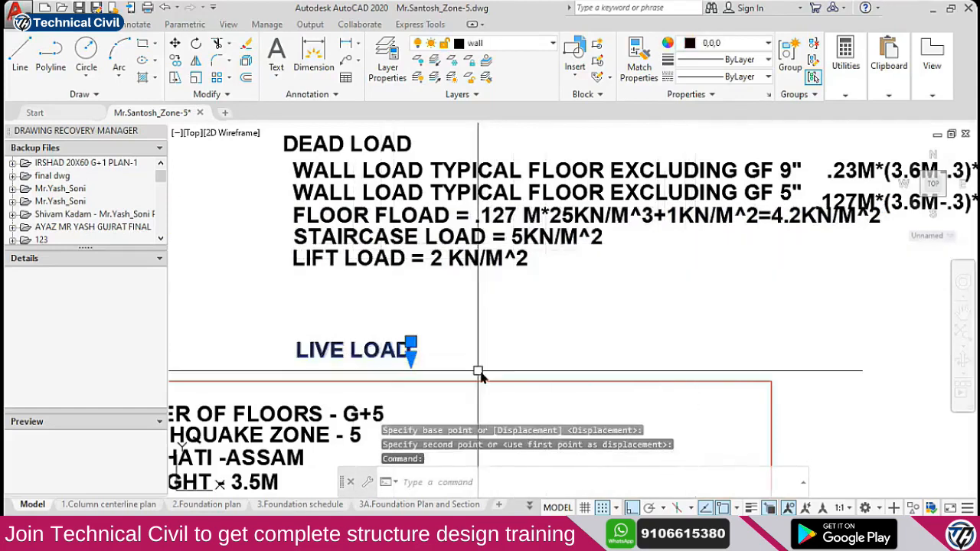
{"action": "type", "text": "M"}
{"action": "key", "text": "Return"}
{"action": "left_click", "coordinate": [525, 376]}
{"action": "left_click", "coordinate": [522, 330]}
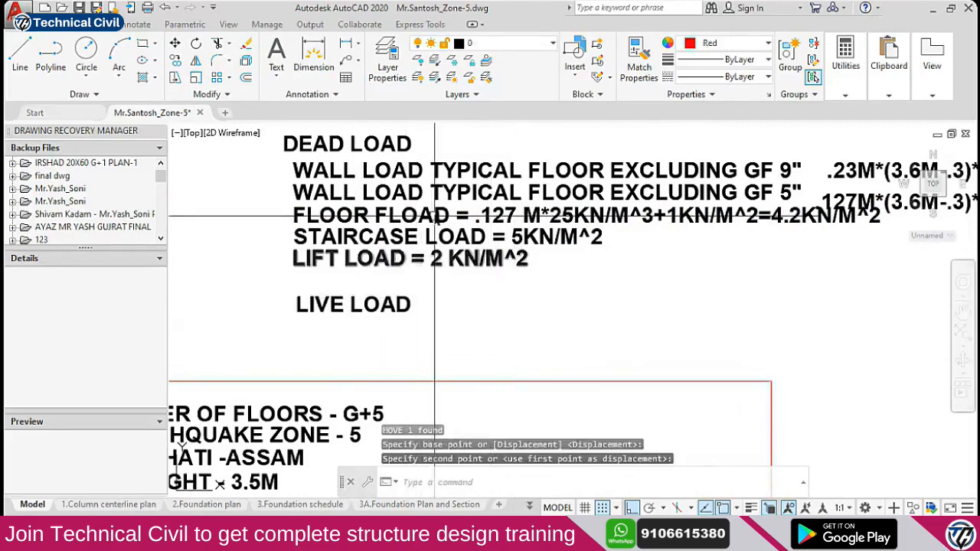
Start copying the FLOOR FLOAD line with the co command
{"action": "left_click", "coordinate": [404, 216]}
{"action": "type", "text": "co"}
{"action": "key", "text": "Return"}
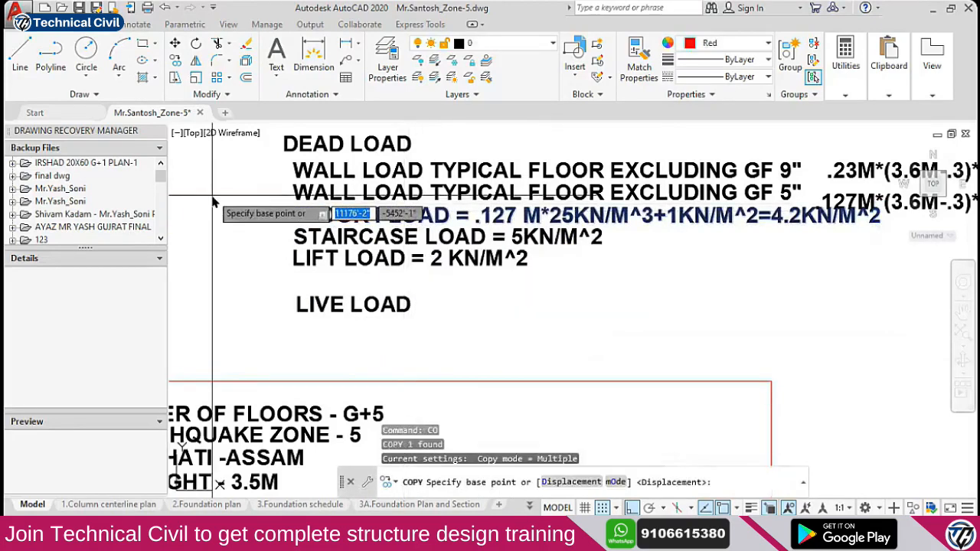
Place a copy of the FLOOR FLOAD line below LIVE LOAD and change it to 3 KN/M^2
{"action": "left_click", "coordinate": [214, 200]}
{"action": "left_click", "coordinate": [227, 321]}
{"action": "key", "text": "Escape"}
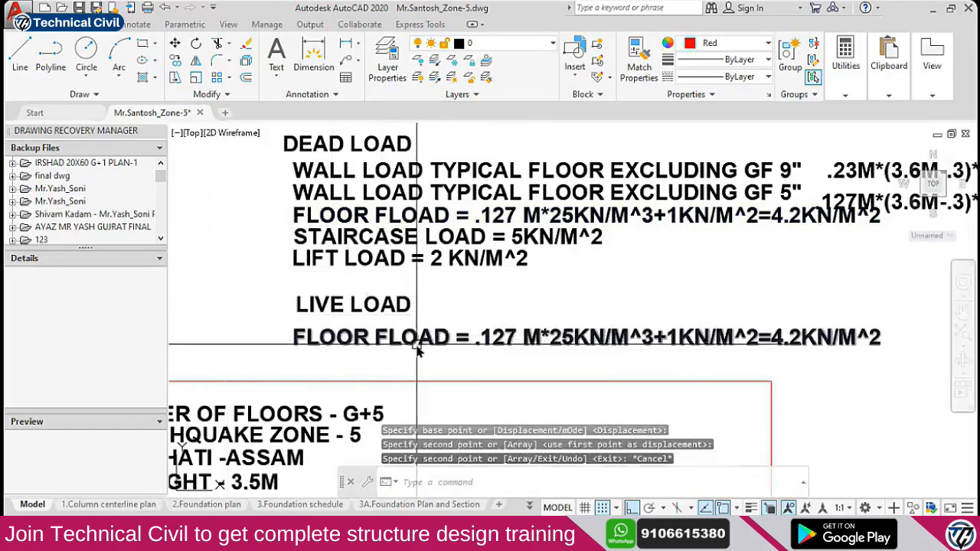
{"action": "double_click", "coordinate": [353, 342]}
{"action": "left_click_drag", "start_coordinate": [800, 341], "coordinate": [372, 345]}
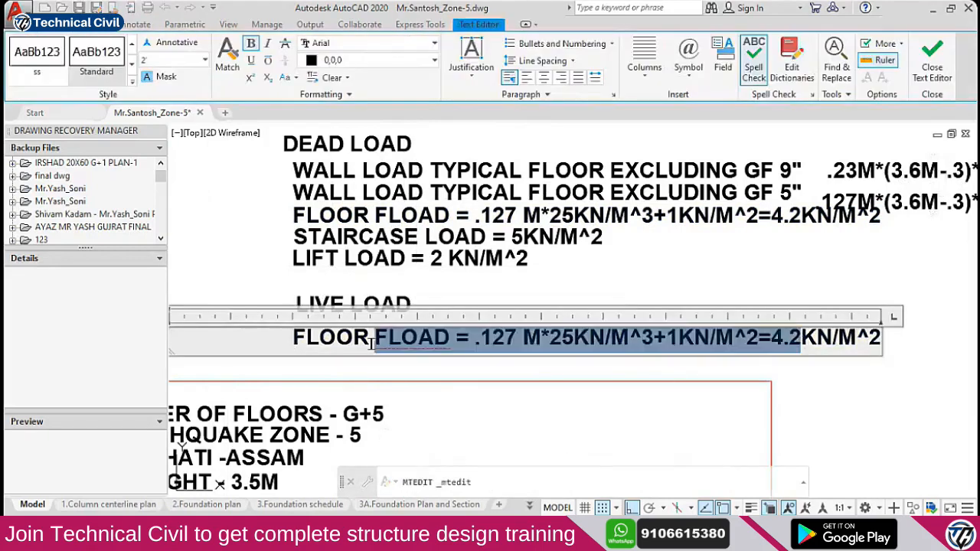
{"action": "type", "text": "3"}
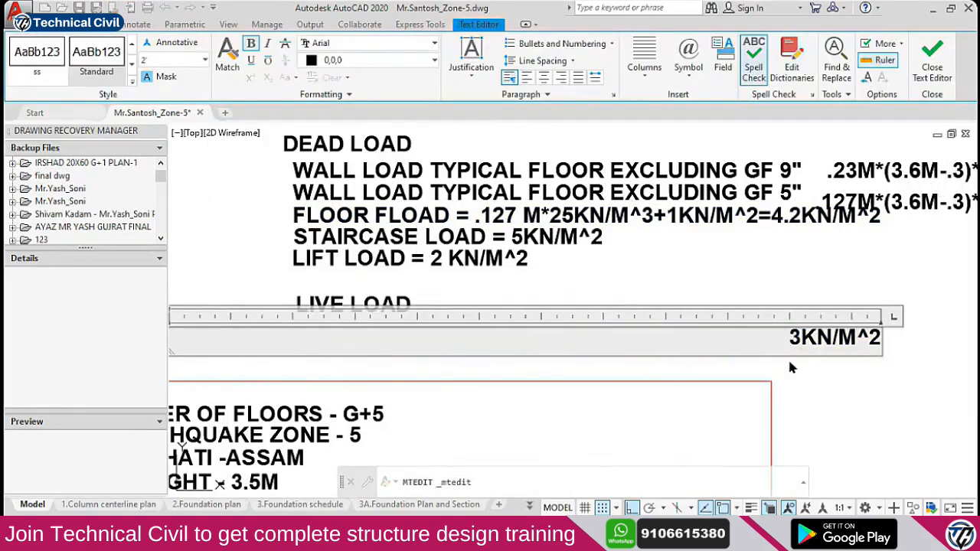
{"action": "left_click", "coordinate": [796, 364]}
{"action": "key", "text": "Escape"}
Start moving the 3 KN/M^2 line, then cancel the move
{"action": "scroll", "coordinate": [605, 325], "scroll_direction": "down", "scroll_amount": 8}
{"action": "scroll", "coordinate": [379, 373], "scroll_direction": "up", "scroll_amount": 6}
{"action": "scroll", "coordinate": [277, 311], "scroll_direction": "down", "scroll_amount": 3}
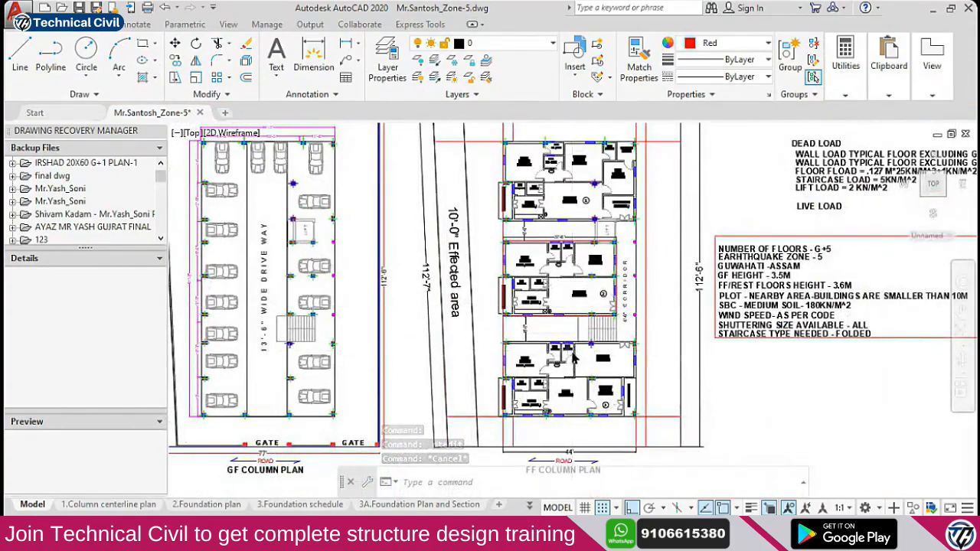
{"action": "scroll", "coordinate": [574, 357], "scroll_direction": "up", "scroll_amount": 2}
{"action": "scroll", "coordinate": [513, 298], "scroll_direction": "down", "scroll_amount": 2}
{"action": "middle_click_drag", "start_coordinate": [819, 235], "coordinate": [631, 294]}
{"action": "scroll", "coordinate": [796, 256], "scroll_direction": "up", "scroll_amount": 2}
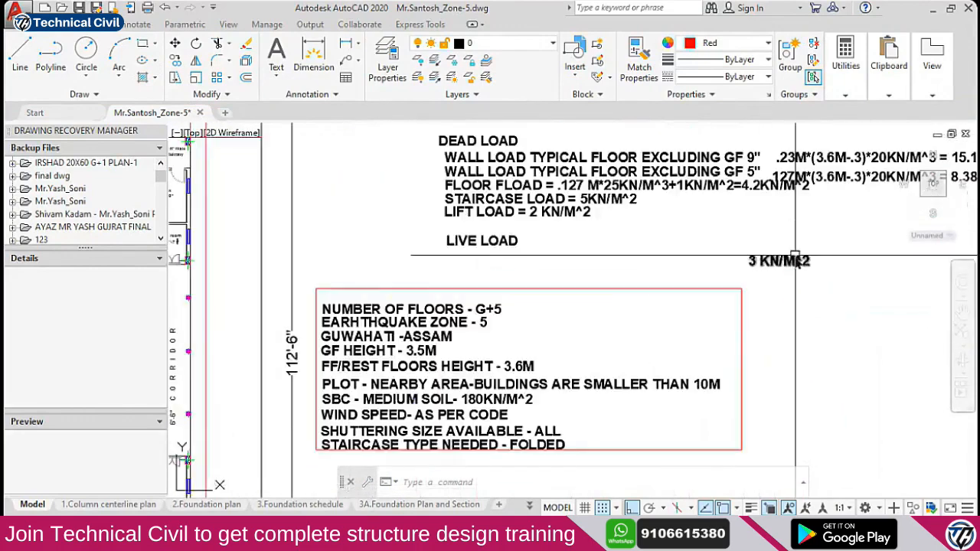
{"action": "scroll", "coordinate": [483, 291], "scroll_direction": "down", "scroll_amount": 2}
{"action": "type", "text": "m"}
{"action": "key", "text": "Return"}
{"action": "left_click", "coordinate": [892, 300]}
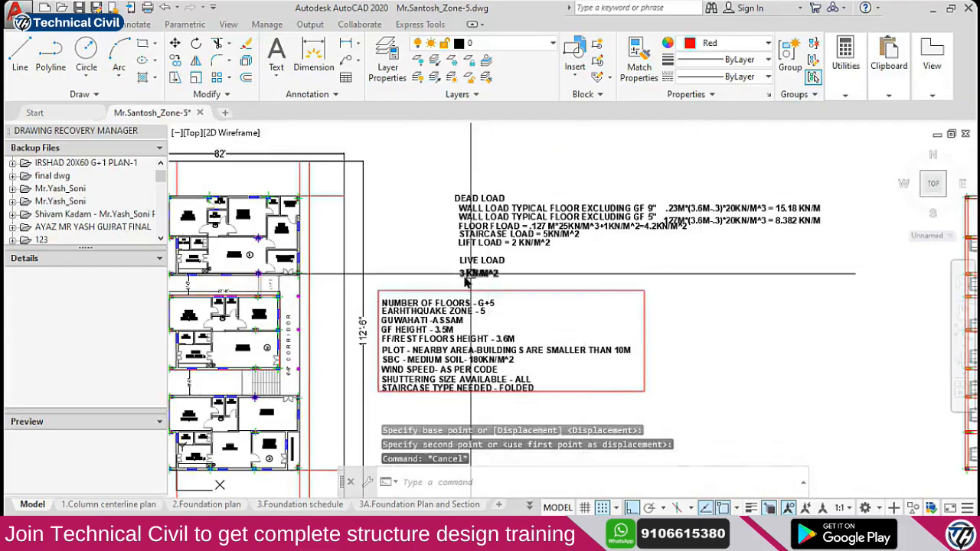
{"action": "scroll", "coordinate": [475, 278], "scroll_direction": "up", "scroll_amount": 3}
{"action": "scroll", "coordinate": [485, 283], "scroll_direction": "down", "scroll_amount": 1}
{"action": "key", "text": "Escape"}
Pan and zoom to bring the whole load-notes block into view
{"action": "scroll", "coordinate": [484, 281], "scroll_direction": "down", "scroll_amount": 4}
{"action": "scroll", "coordinate": [395, 328], "scroll_direction": "up", "scroll_amount": 3}
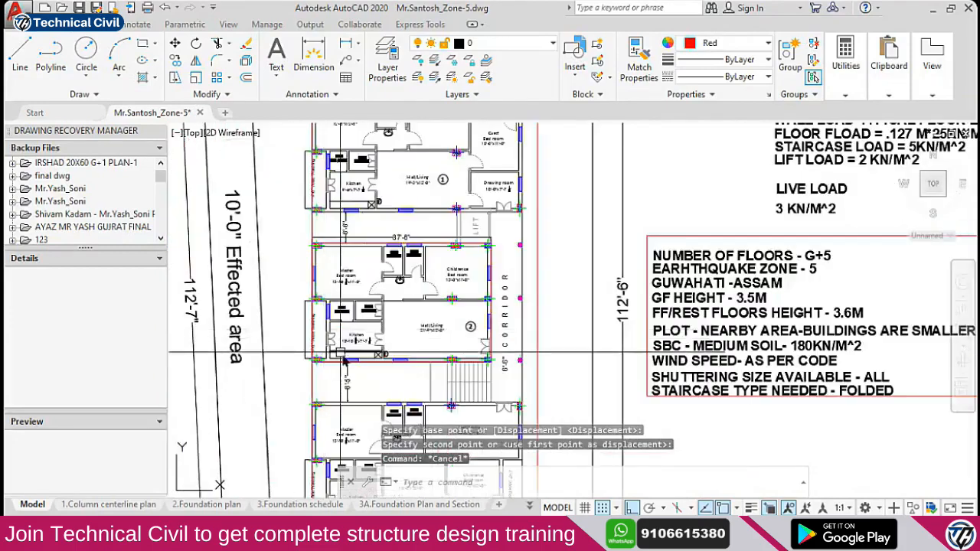
{"action": "middle_click_drag", "start_coordinate": [768, 213], "coordinate": [613, 252]}
{"action": "scroll", "coordinate": [659, 253], "scroll_direction": "up", "scroll_amount": 2}
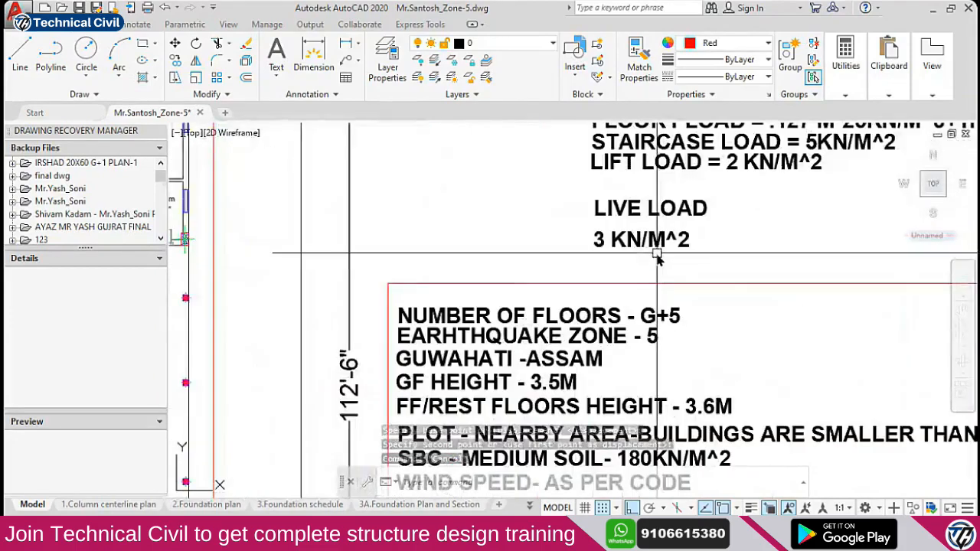
{"action": "scroll", "coordinate": [612, 261], "scroll_direction": "down", "scroll_amount": 2}
{"action": "scroll", "coordinate": [578, 277], "scroll_direction": "up", "scroll_amount": 3}
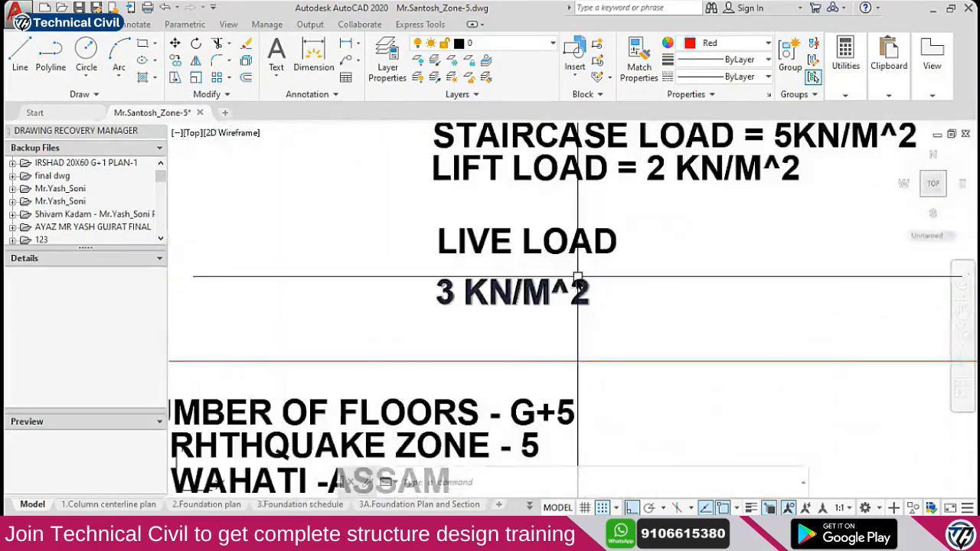
{"action": "scroll", "coordinate": [548, 288], "scroll_direction": "down", "scroll_amount": 3}
{"action": "middle_click_drag", "start_coordinate": [563, 299], "coordinate": [565, 258]}
{"action": "scroll", "coordinate": [398, 322], "scroll_direction": "down", "scroll_amount": 2}
{"action": "middle_click_drag", "start_coordinate": [490, 222], "coordinate": [543, 295]}
{"action": "scroll", "coordinate": [543, 295], "scroll_direction": "up", "scroll_amount": 5}
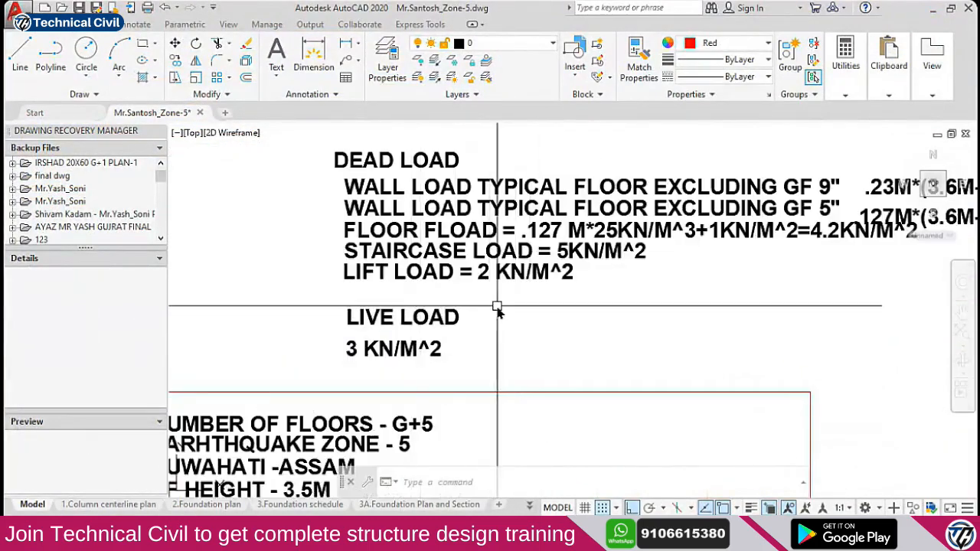
{"action": "middle_click_drag", "start_coordinate": [497, 308], "coordinate": [481, 329]}
Select the DEAD LOAD heading and begin moving it
{"action": "left_click", "coordinate": [470, 328]}
{"action": "key", "text": "Escape"}
{"action": "left_click", "coordinate": [374, 181]}
{"action": "type", "text": "m"}
{"action": "key", "text": "Return"}
{"action": "left_click", "coordinate": [534, 153]}
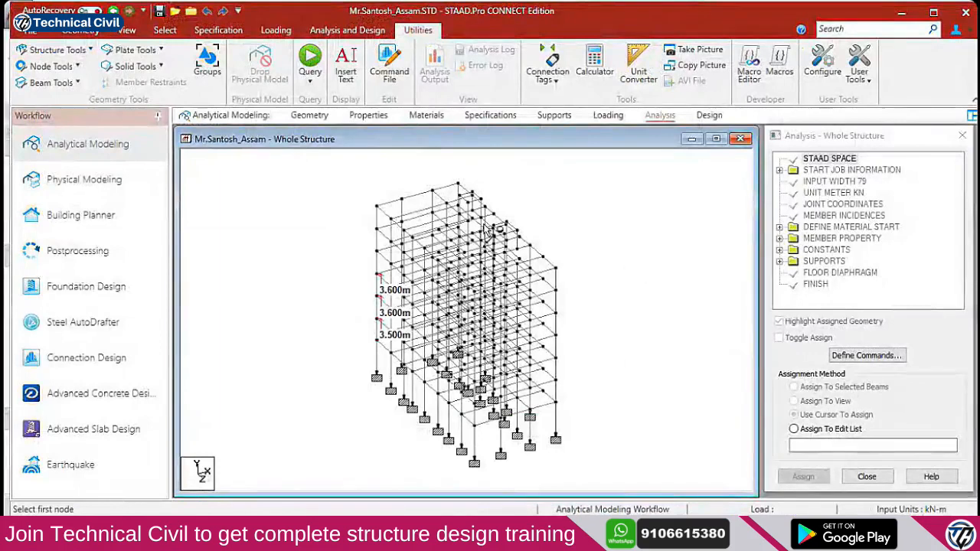
In front view with Beams Cursor, delete the 10 rooftop frame beams and orphan nodes
{"action": "left_click", "coordinate": [127, 31]}
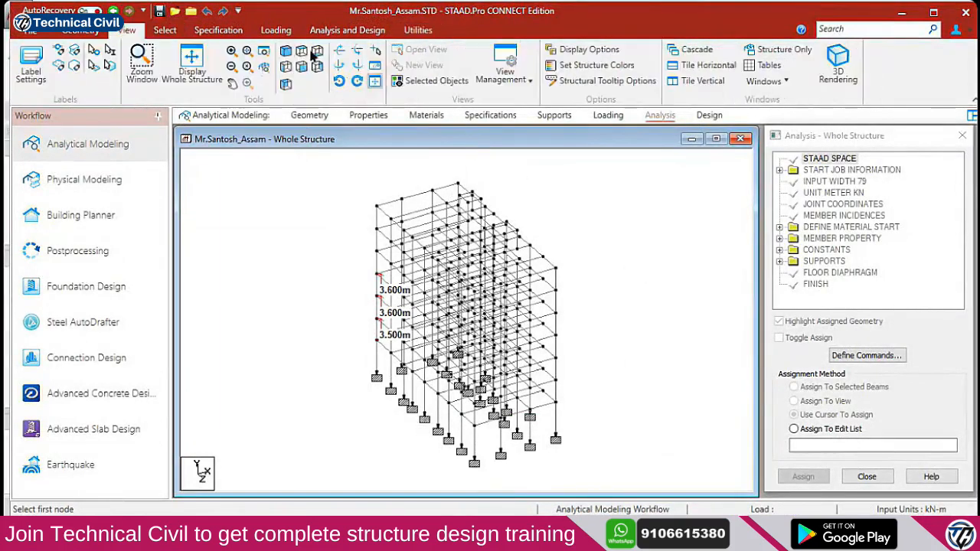
{"action": "left_click", "coordinate": [286, 66]}
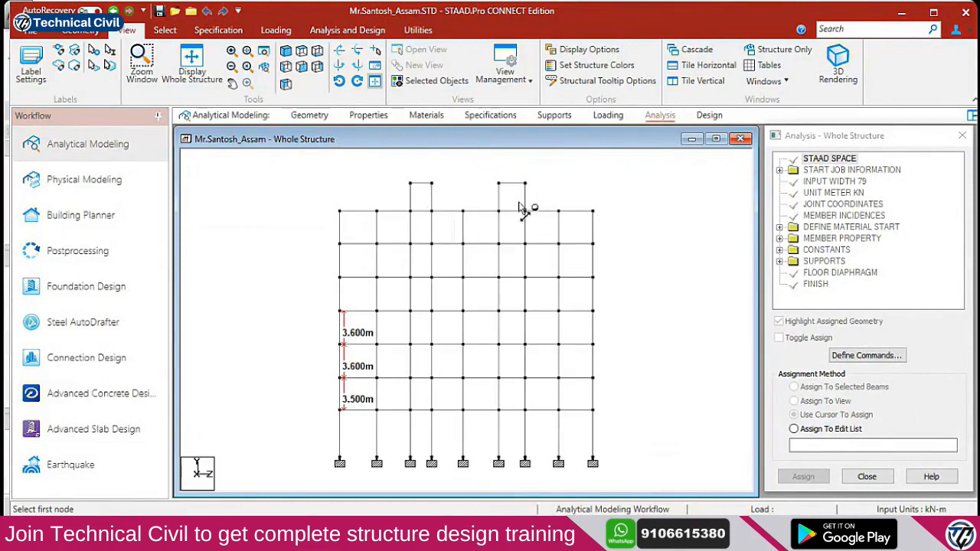
{"action": "right_click", "coordinate": [532, 309]}
{"action": "mouse_move", "coordinate": [644, 238]}
{"action": "left_click", "coordinate": [712, 250]}
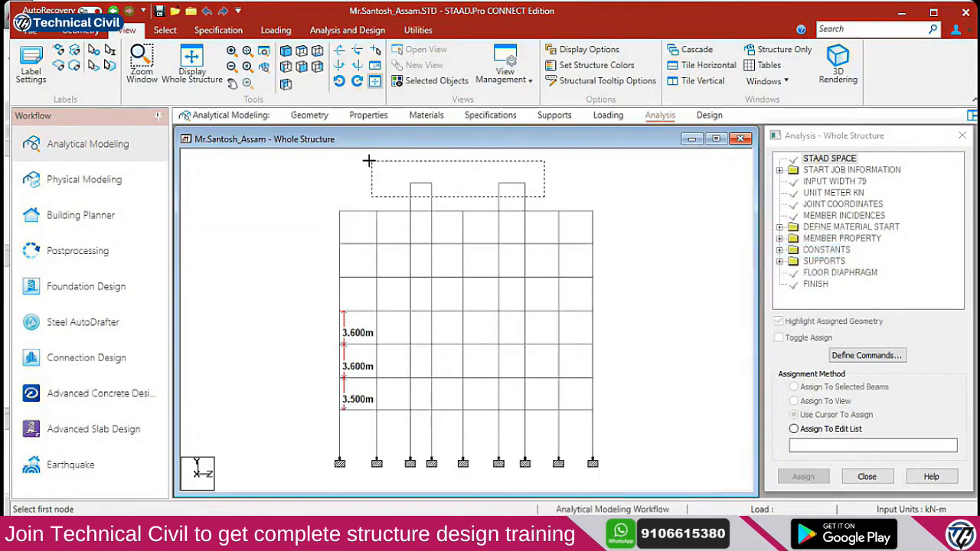
{"action": "key", "text": "Delete"}
{"action": "key", "text": "Return"}
{"action": "key", "text": "Delete"}
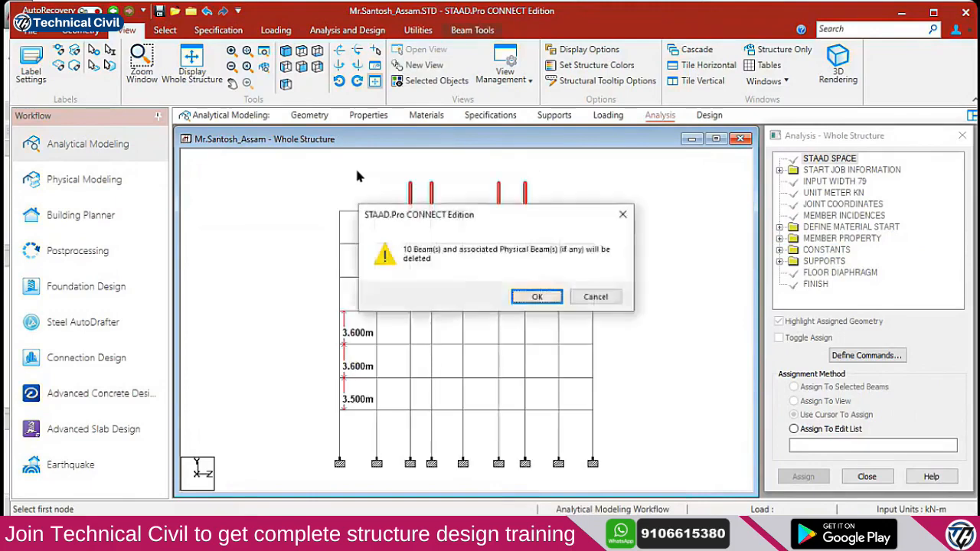
{"action": "key", "text": "Return"}
{"action": "key", "text": "Return"}
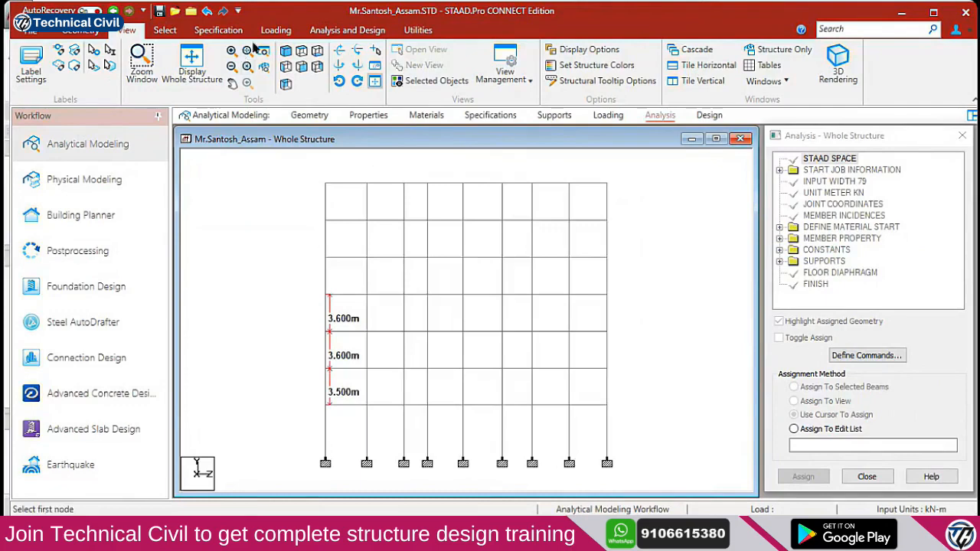
Switch to plan view and pan across the support rows before returning to AutoCAD
{"action": "left_click", "coordinate": [285, 84]}
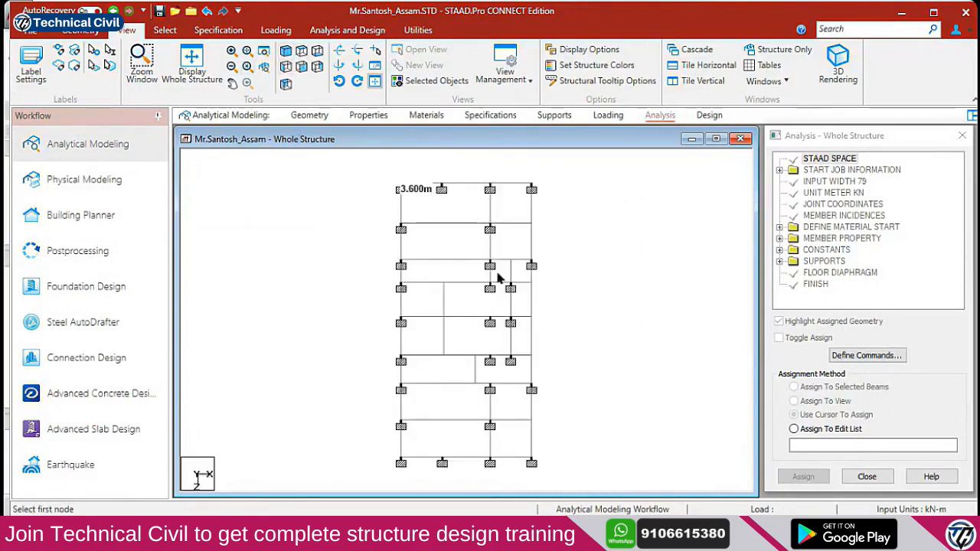
{"action": "scroll", "coordinate": [497, 279], "scroll_direction": "up", "scroll_amount": 3}
{"action": "middle_click_drag", "start_coordinate": [531, 235], "coordinate": [452, 304]}
{"action": "scroll", "coordinate": [445, 318], "scroll_direction": "down", "scroll_amount": 2}
{"action": "middle_click_drag", "start_coordinate": [455, 358], "coordinate": [437, 341]}
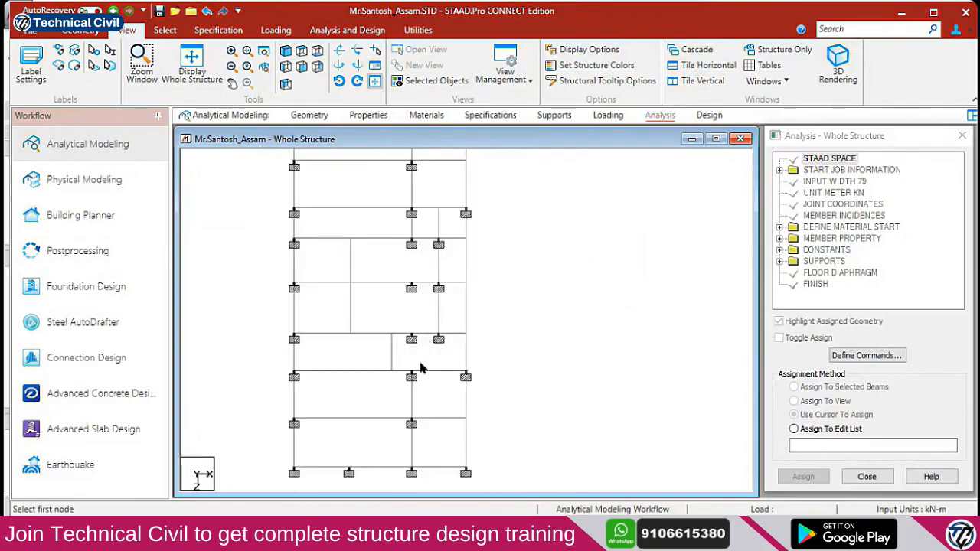
{"action": "scroll", "coordinate": [411, 306], "scroll_direction": "down", "scroll_amount": 2}
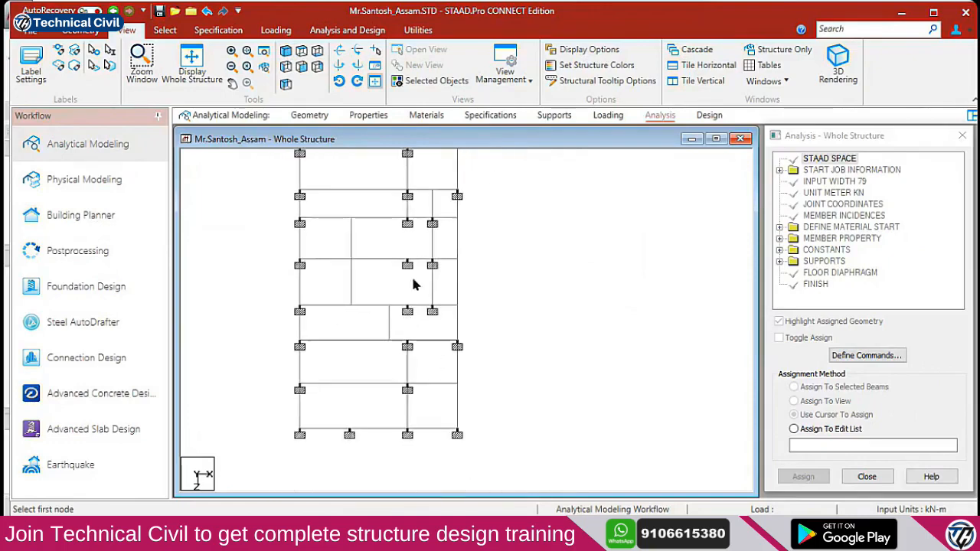
{"action": "scroll", "coordinate": [408, 279], "scroll_direction": "up", "scroll_amount": 1}
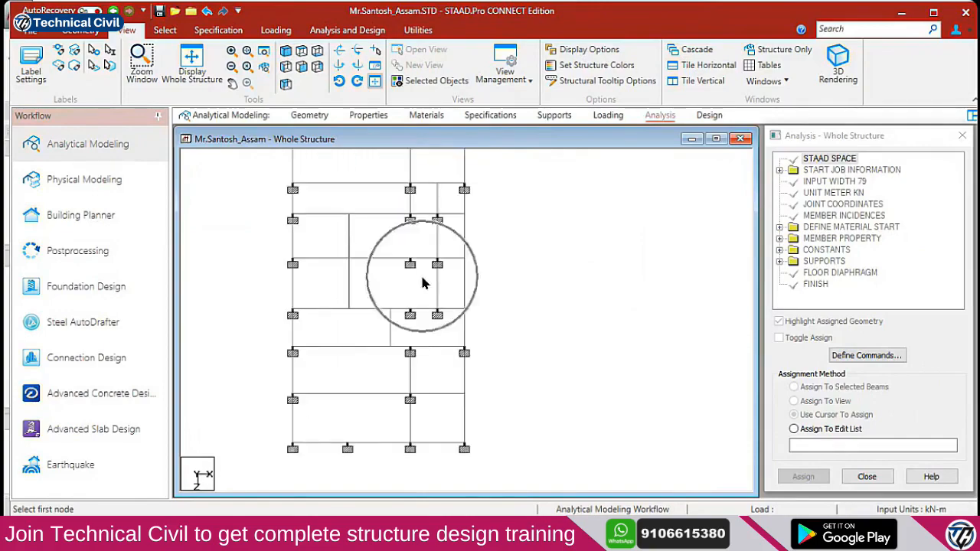
{"action": "key", "text": "alt+Tab"}
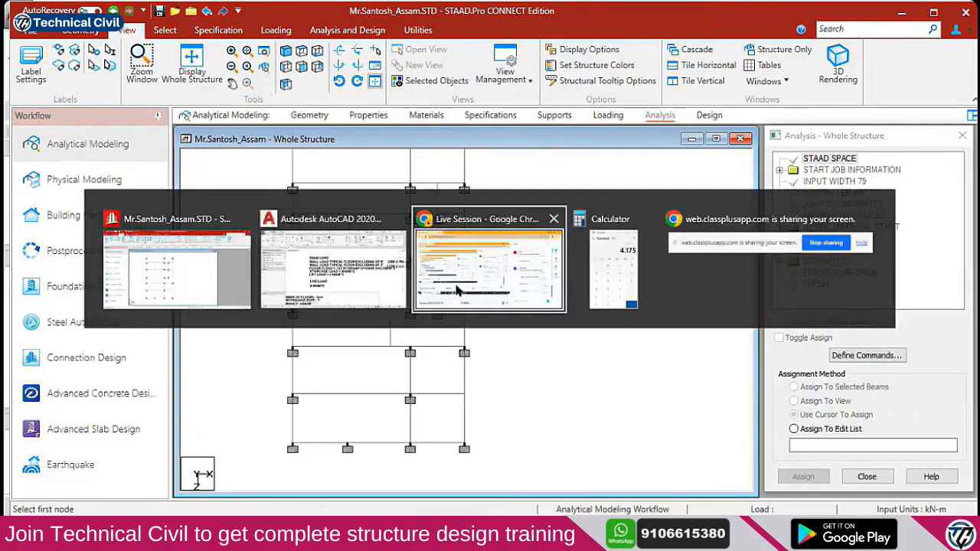
{"action": "left_click", "coordinate": [339, 278]}
{"action": "scroll", "coordinate": [447, 261], "scroll_direction": "down", "scroll_amount": 9}
{"action": "scroll", "coordinate": [325, 279], "scroll_direction": "up", "scroll_amount": 2}
{"action": "scroll", "coordinate": [408, 291], "scroll_direction": "up", "scroll_amount": 4}
{"action": "scroll", "coordinate": [525, 391], "scroll_direction": "up", "scroll_amount": 3}
{"action": "middle_click_drag", "start_coordinate": [512, 382], "coordinate": [490, 397]}
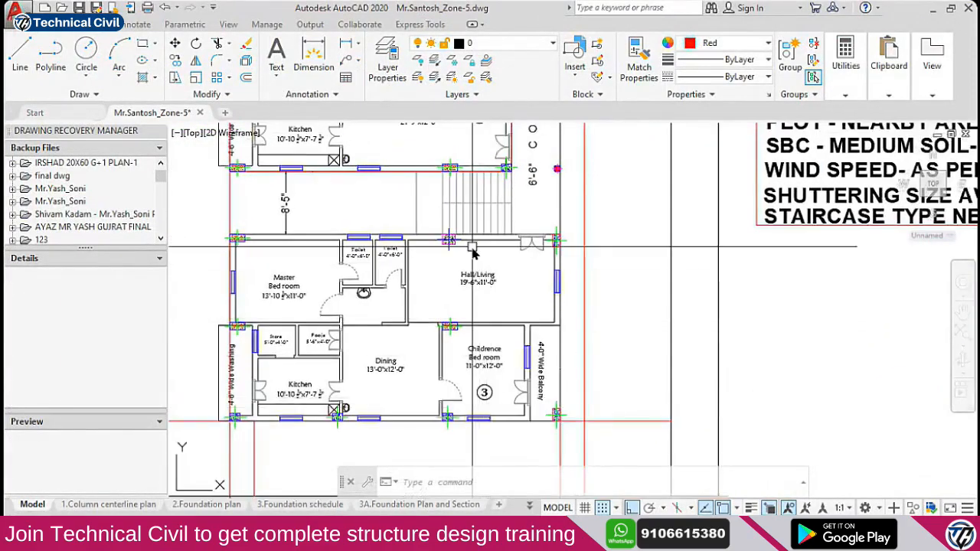
{"action": "middle_click_drag", "start_coordinate": [473, 252], "coordinate": [471, 305]}
{"action": "key", "text": "ctrl"}
{"action": "key", "text": "ctrl"}
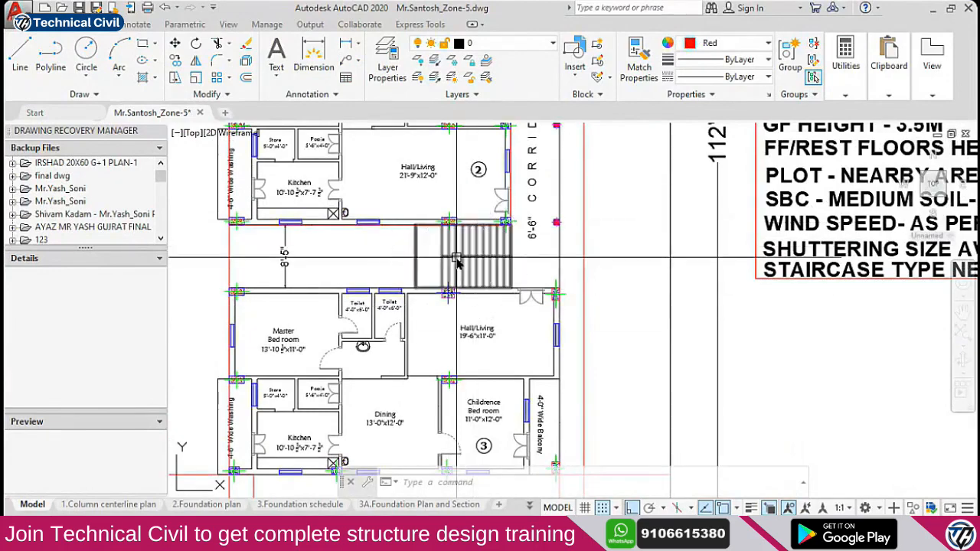
{"action": "key", "text": "alt+Tab"}
{"action": "key", "text": "ctrl"}
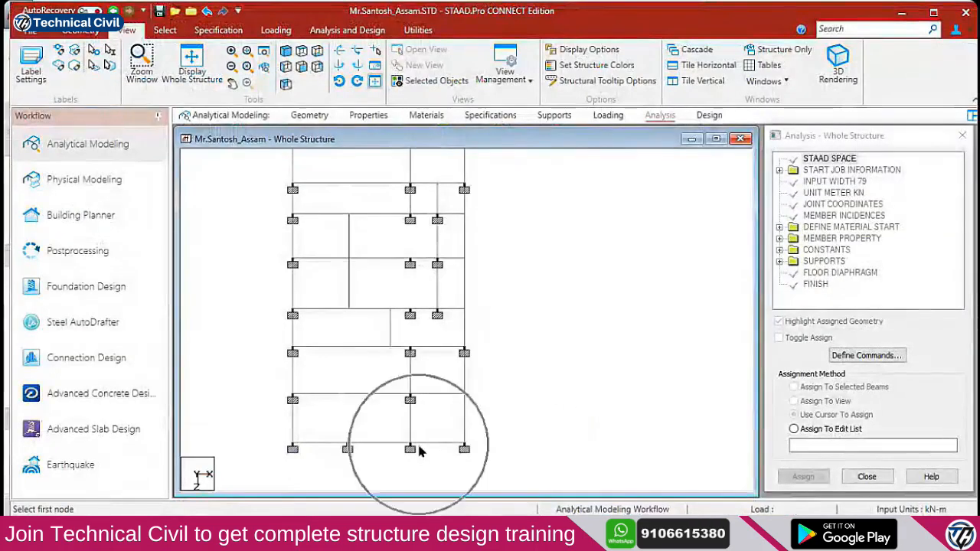
View the grid in front elevation, then isometric with only the selected top beams displayed
{"action": "scroll", "coordinate": [414, 348], "scroll_direction": "up", "scroll_amount": 1}
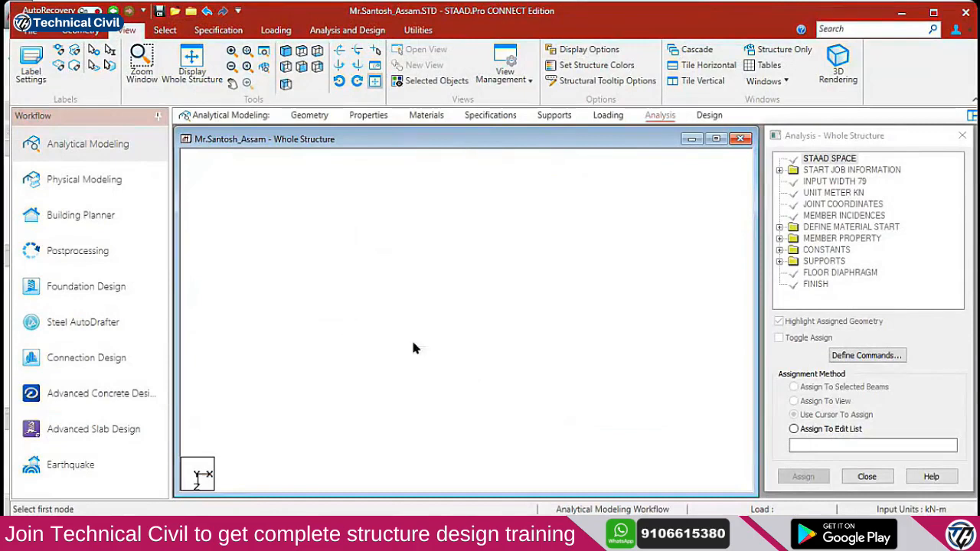
{"action": "scroll", "coordinate": [440, 358], "scroll_direction": "up", "scroll_amount": 1}
{"action": "scroll", "coordinate": [413, 321], "scroll_direction": "down", "scroll_amount": 3}
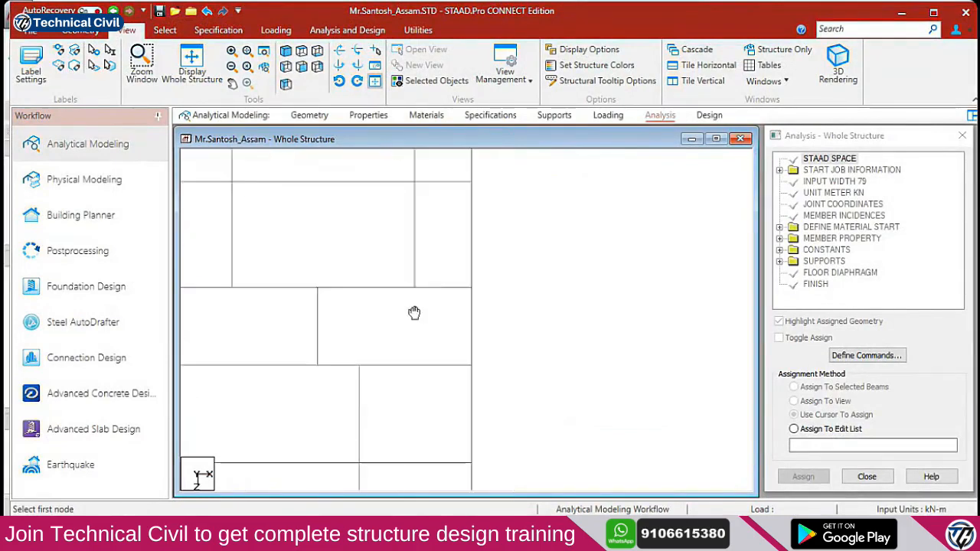
{"action": "left_click", "coordinate": [285, 68]}
{"action": "scroll", "coordinate": [429, 275], "scroll_direction": "down", "scroll_amount": 2}
{"action": "middle_click_drag", "start_coordinate": [435, 288], "coordinate": [512, 406]}
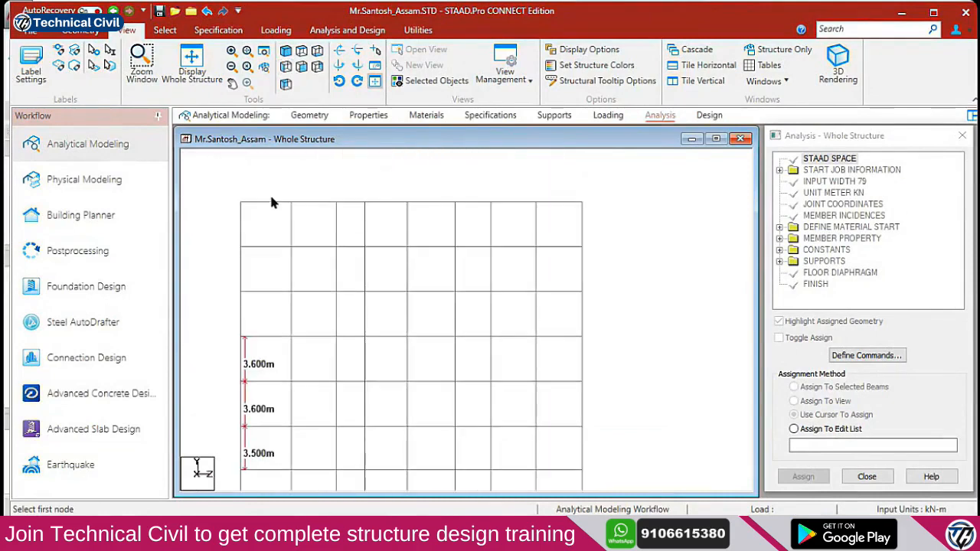
{"action": "left_click_drag", "start_coordinate": [628, 210], "coordinate": [628, 210]}
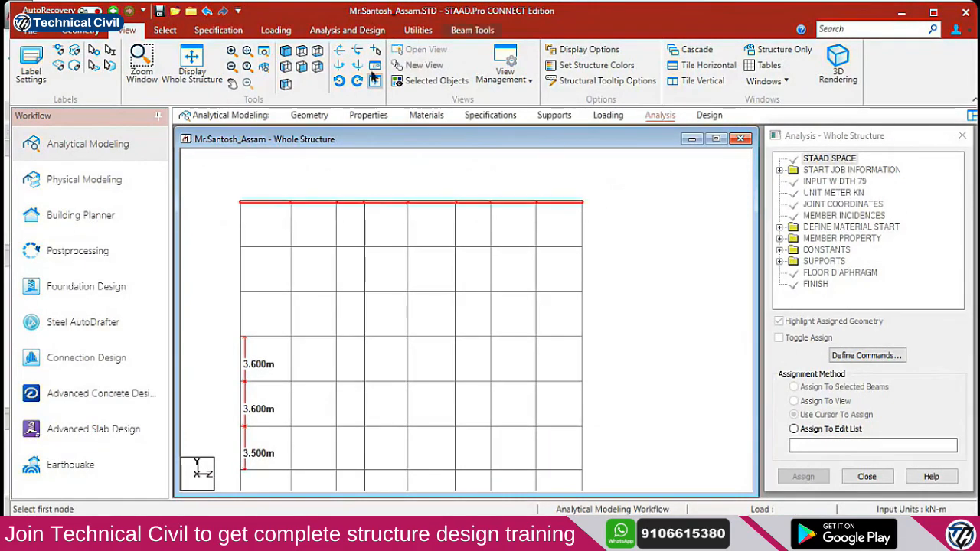
{"action": "left_click", "coordinate": [286, 50]}
{"action": "left_click", "coordinate": [434, 82]}
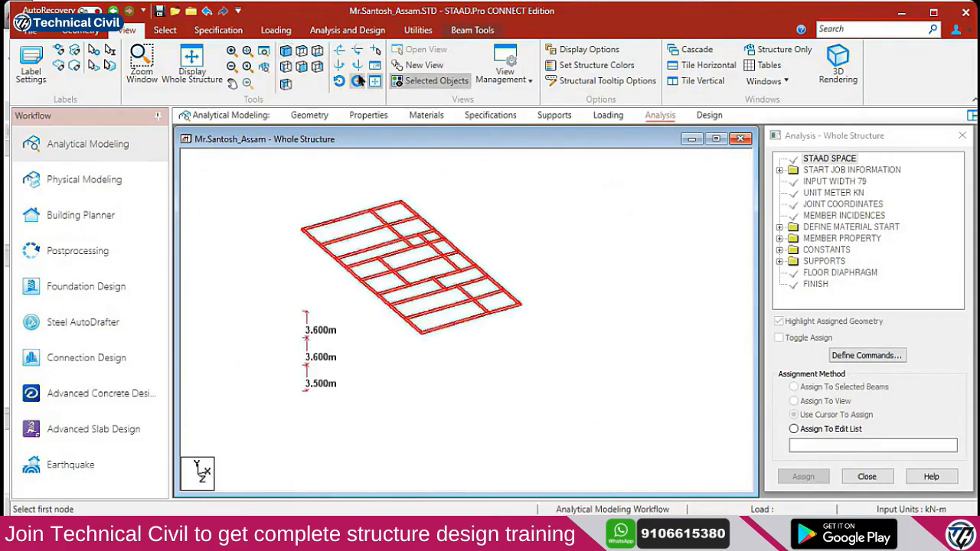
Clear the storey-height node distance labels from the isolated top beams
{"action": "left_click", "coordinate": [434, 35]}
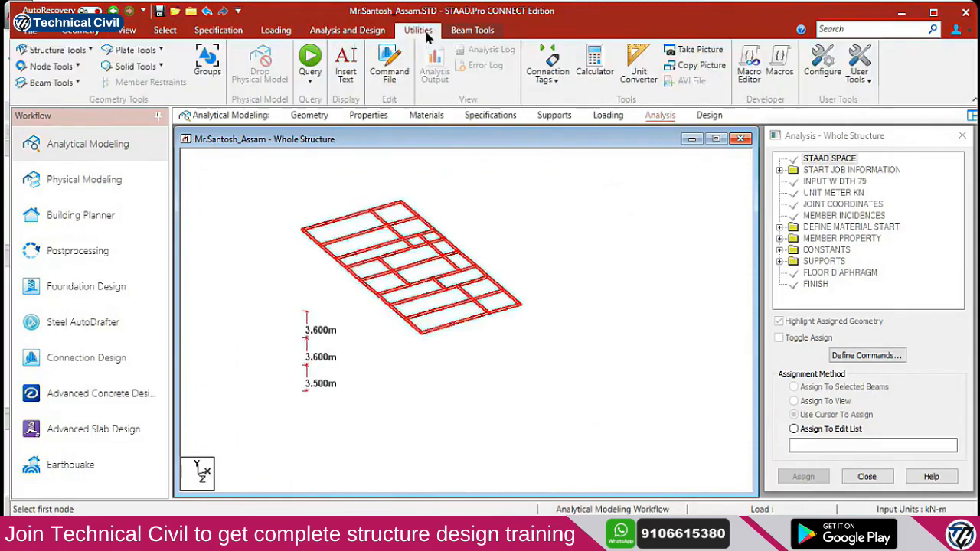
{"action": "left_click", "coordinate": [48, 66]}
{"action": "left_click", "coordinate": [79, 159]}
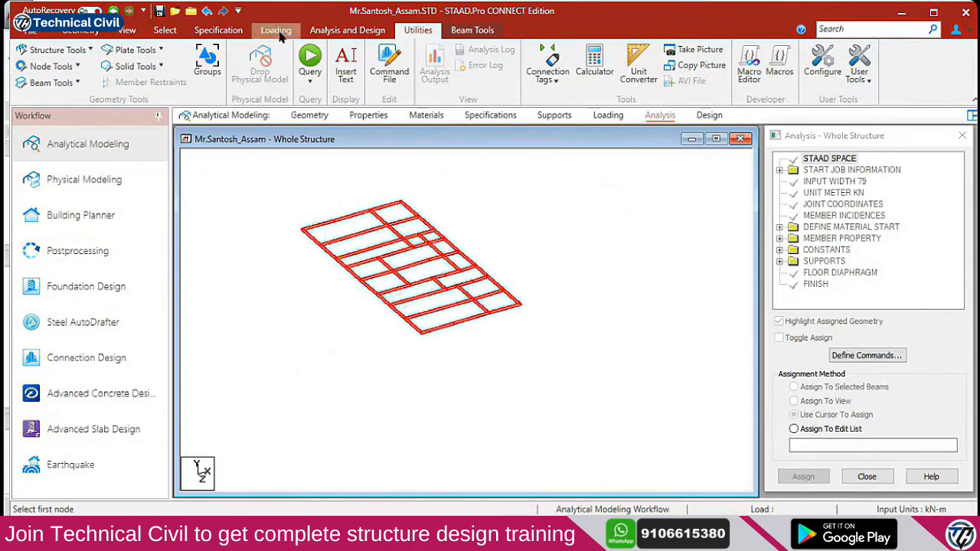
{"action": "scroll", "coordinate": [429, 225], "scroll_direction": "up", "scroll_amount": 5}
{"action": "middle_click_drag", "start_coordinate": [432, 233], "coordinate": [410, 330]}
Return to the top plan with the whole floor grid shown, centred on the stair bay
{"action": "left_click", "coordinate": [123, 33]}
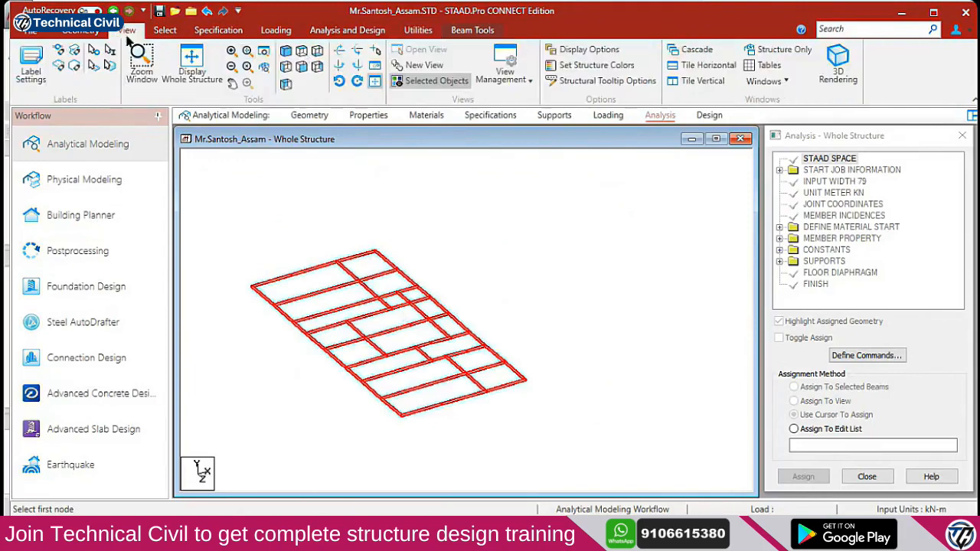
{"action": "left_click", "coordinate": [301, 66]}
{"action": "left_click", "coordinate": [518, 360]}
{"action": "scroll", "coordinate": [484, 304], "scroll_direction": "down", "scroll_amount": 4}
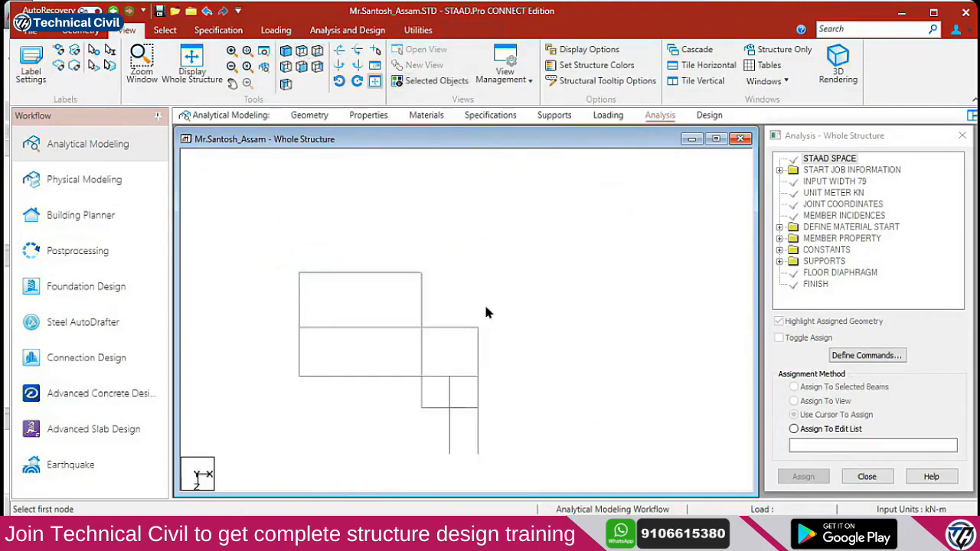
{"action": "middle_click_drag", "start_coordinate": [485, 414], "coordinate": [490, 305]}
{"action": "scroll", "coordinate": [453, 392], "scroll_direction": "up", "scroll_amount": 4}
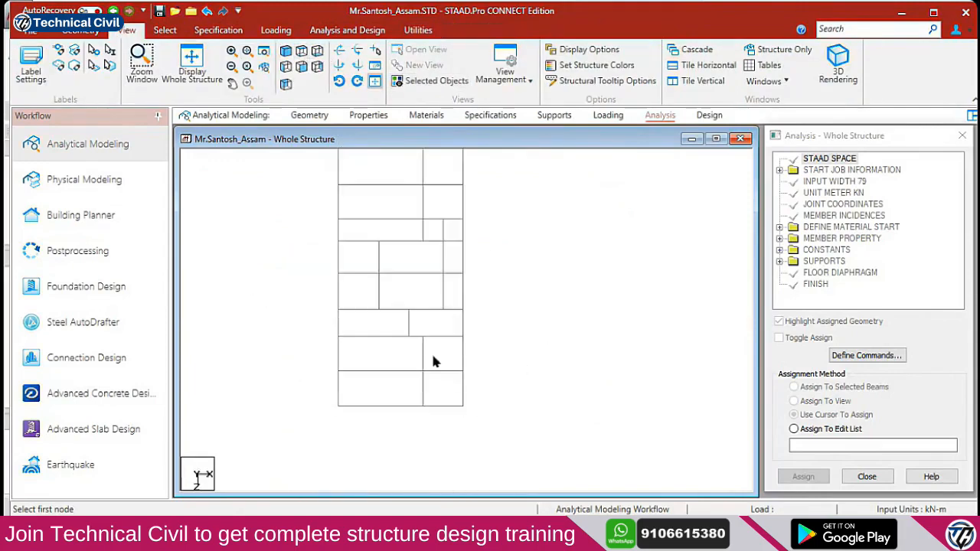
{"action": "middle_click_drag", "start_coordinate": [477, 415], "coordinate": [477, 348]}
{"action": "scroll", "coordinate": [460, 352], "scroll_direction": "up", "scroll_amount": 6}
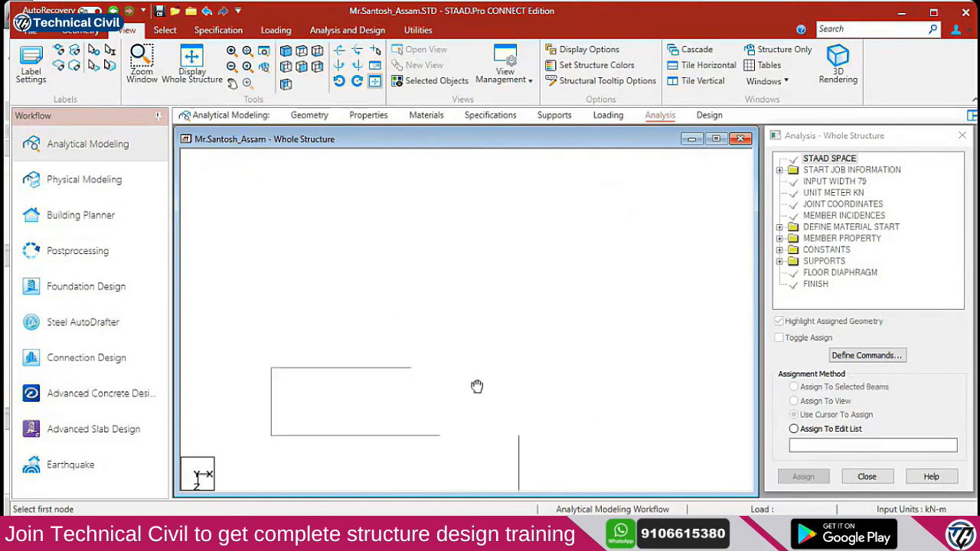
{"action": "scroll", "coordinate": [422, 328], "scroll_direction": "down", "scroll_amount": 5}
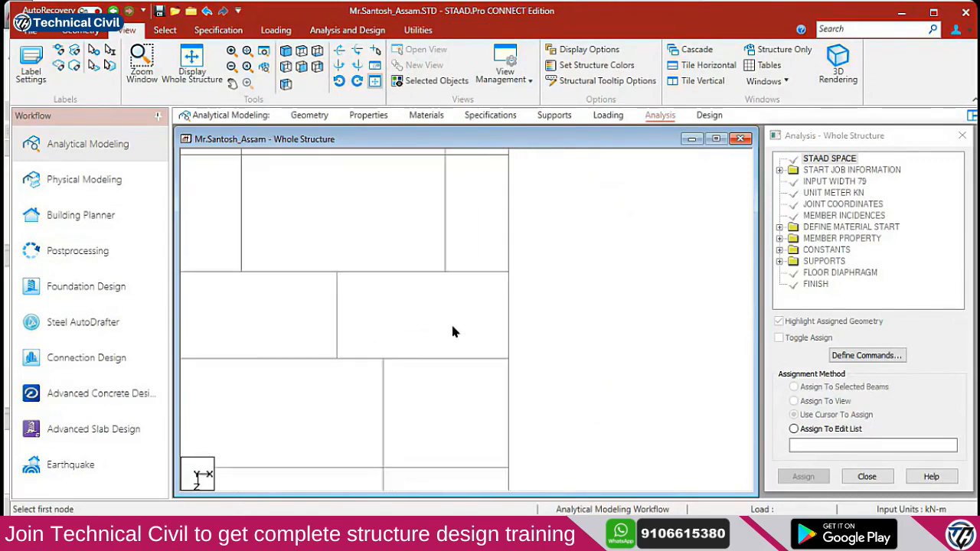
{"action": "scroll", "coordinate": [410, 302], "scroll_direction": "up", "scroll_amount": 4}
{"action": "scroll", "coordinate": [425, 351], "scroll_direction": "up", "scroll_amount": 2}
{"action": "middle_click_drag", "start_coordinate": [466, 371], "coordinate": [405, 344]}
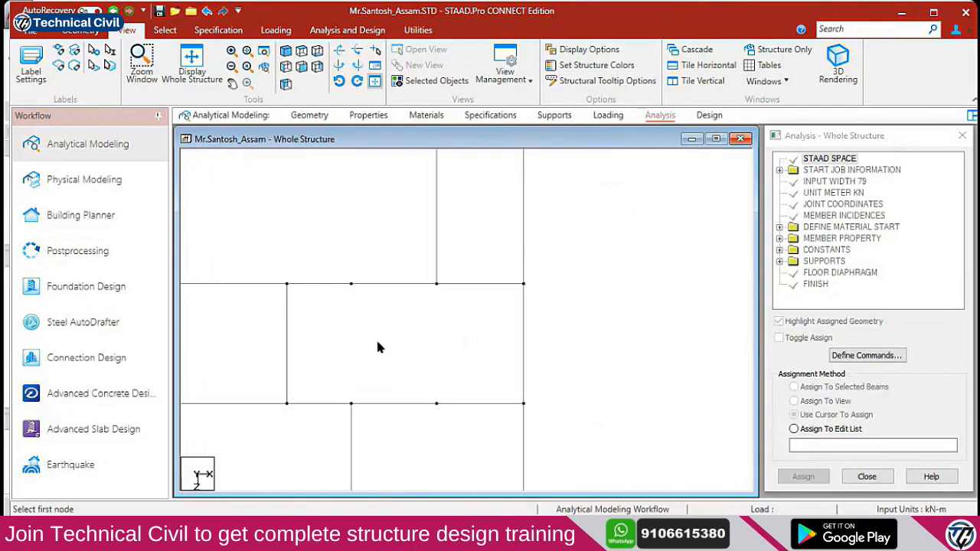
Open Label Settings, cancel without changes, and switch to the AutoCAD floor plan
{"action": "left_click", "coordinate": [30, 67]}
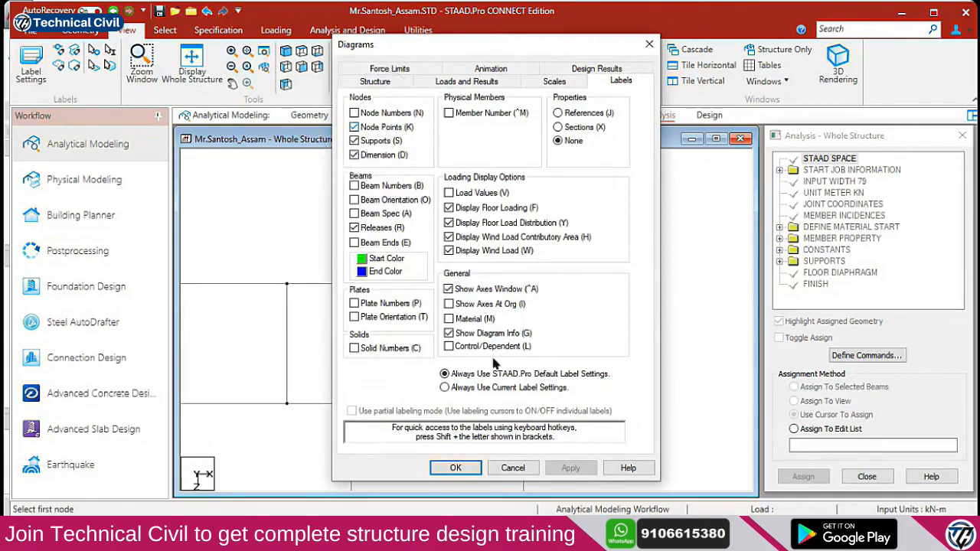
{"action": "left_click", "coordinate": [521, 465]}
{"action": "middle_click_drag", "start_coordinate": [313, 371], "coordinate": [405, 374]}
{"action": "key", "text": "alt+Tab"}
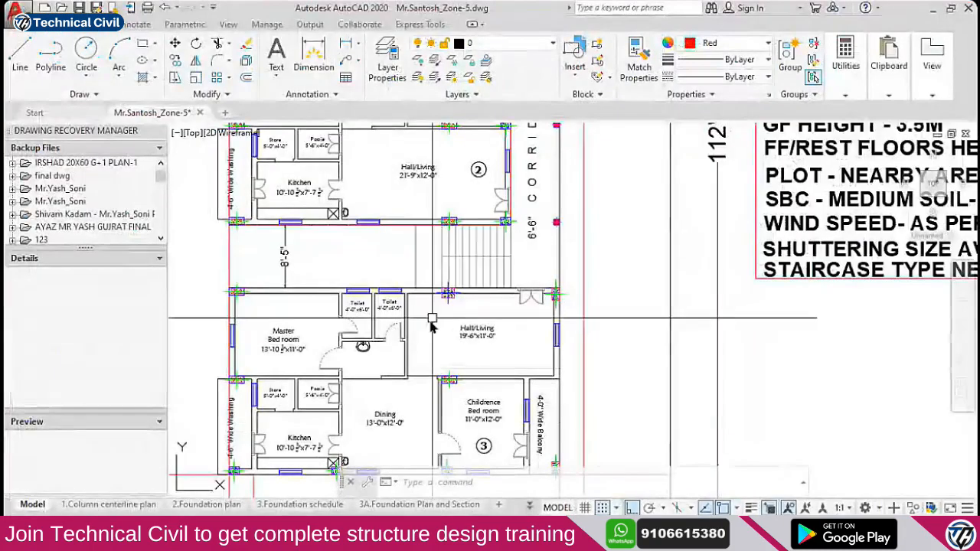
{"action": "scroll", "coordinate": [412, 276], "scroll_direction": "up", "scroll_amount": 4}
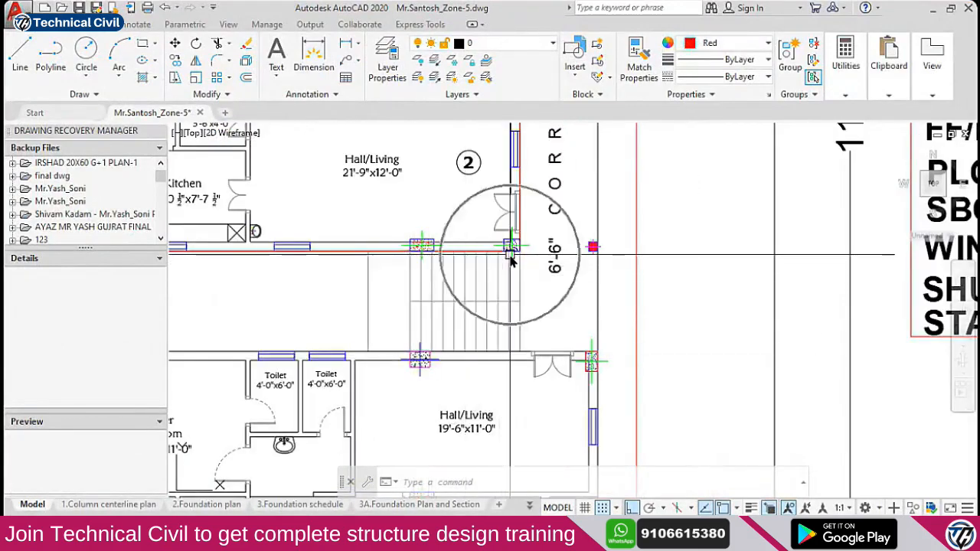
Zoom around the AutoCAD staircase and out to the FF column plan, then return to STAAD.Pro
{"action": "scroll", "coordinate": [546, 360], "scroll_direction": "down", "scroll_amount": 10}
{"action": "scroll", "coordinate": [546, 360], "scroll_direction": "up", "scroll_amount": 10}
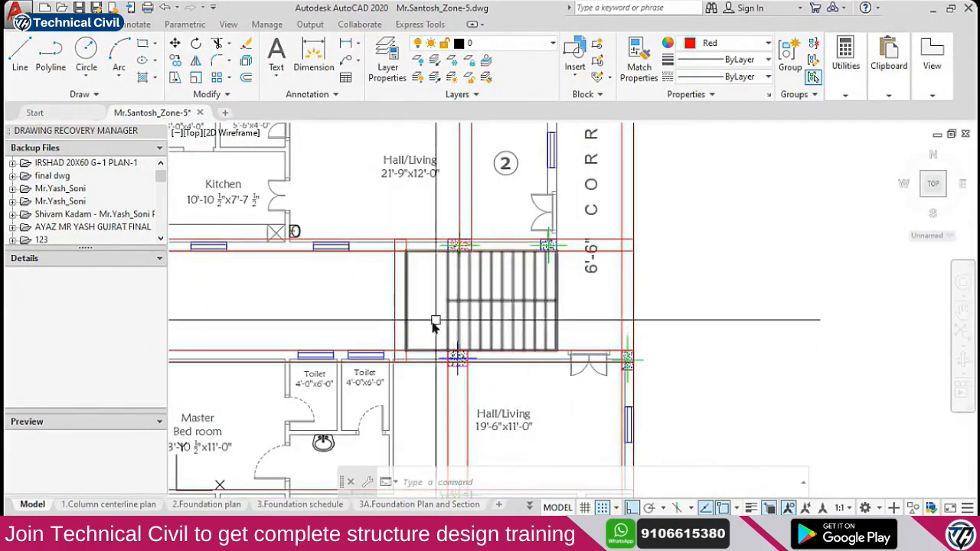
{"action": "scroll", "coordinate": [459, 337], "scroll_direction": "down", "scroll_amount": 2}
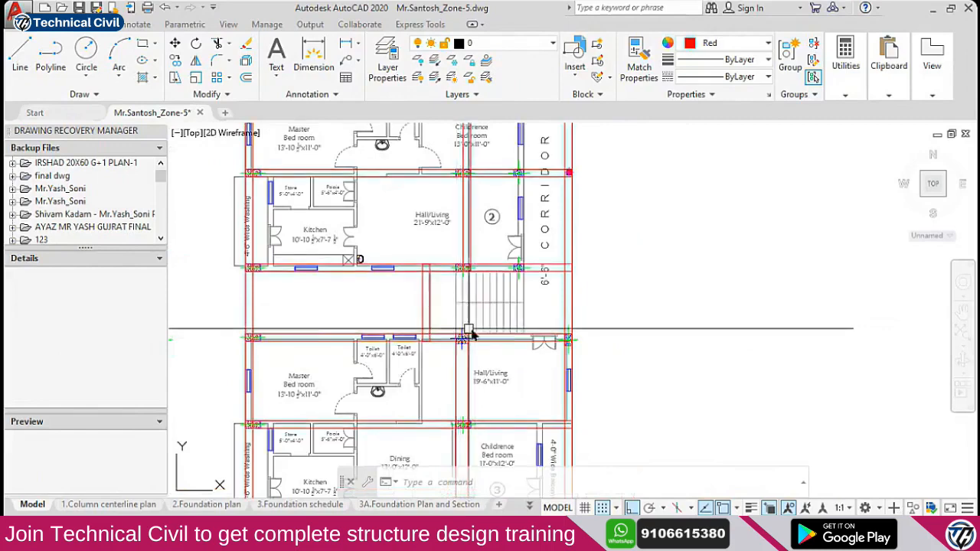
{"action": "scroll", "coordinate": [466, 332], "scroll_direction": "up", "scroll_amount": 3}
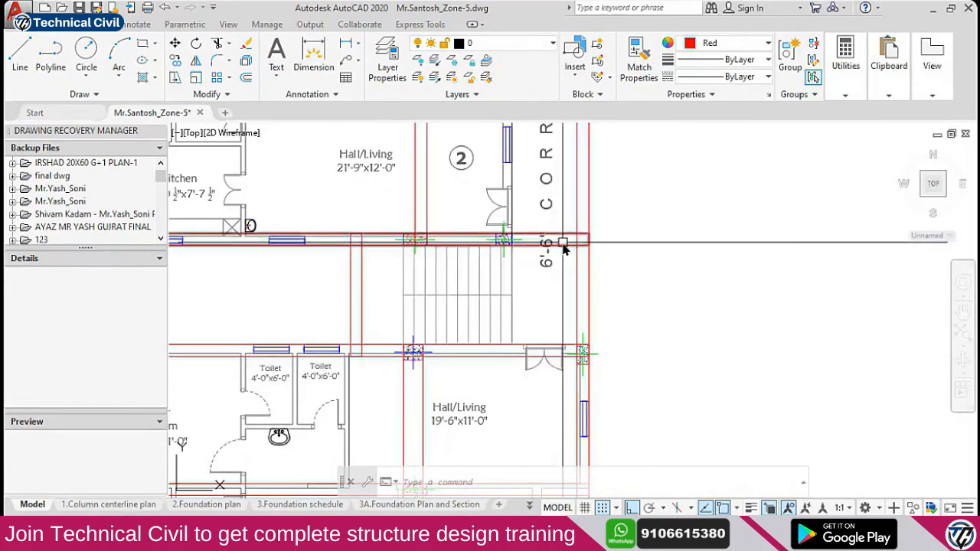
{"action": "key", "text": "ctrl"}
{"action": "scroll", "coordinate": [575, 349], "scroll_direction": "down", "scroll_amount": 5}
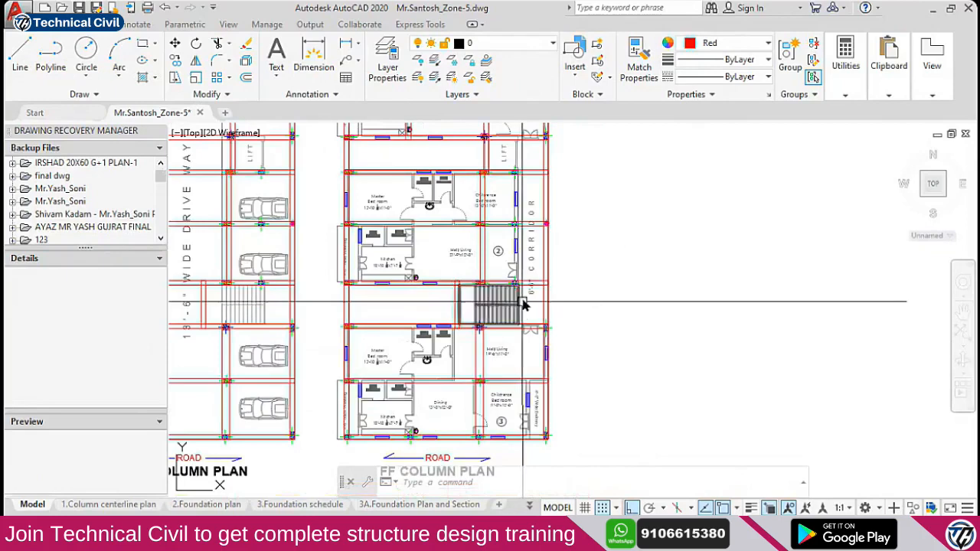
{"action": "key", "text": "alt+Tab"}
{"action": "left_click", "coordinate": [350, 280]}
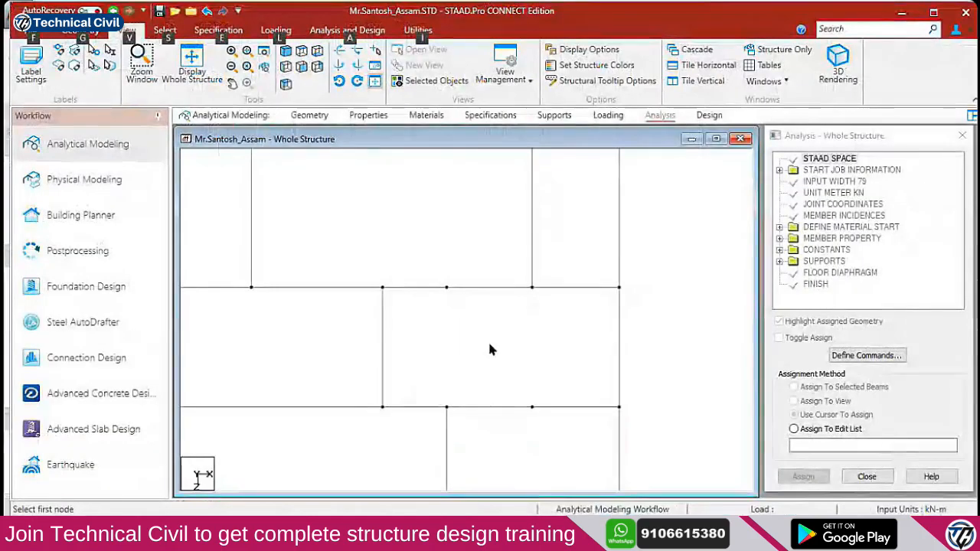
Switch to the Nodes Cursor, pick a node beside the stair bay, and compare with AutoCAD
{"action": "right_click", "coordinate": [540, 329]}
{"action": "mouse_move", "coordinate": [613, 236]}
{"action": "left_click", "coordinate": [737, 237]}
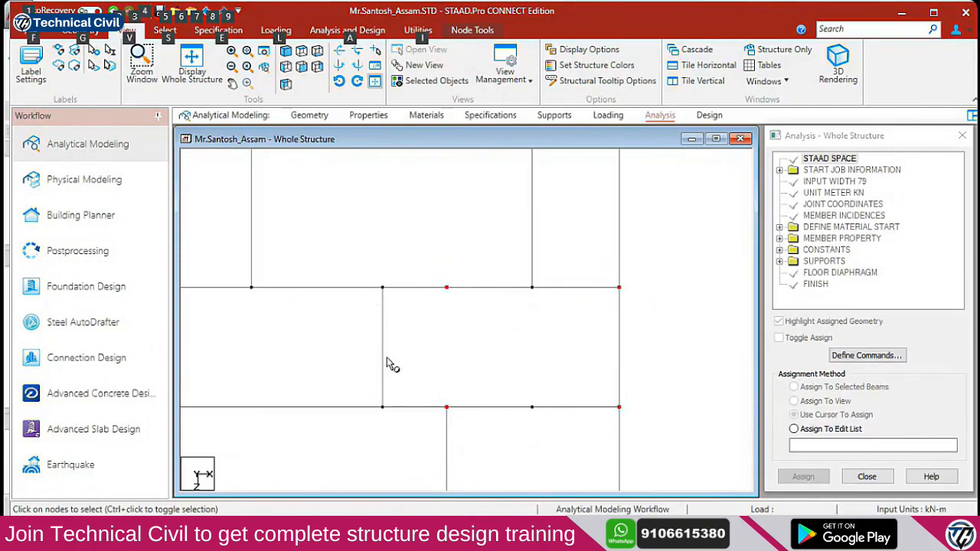
{"action": "left_click", "coordinate": [442, 411]}
{"action": "key", "text": "alt+Tab"}
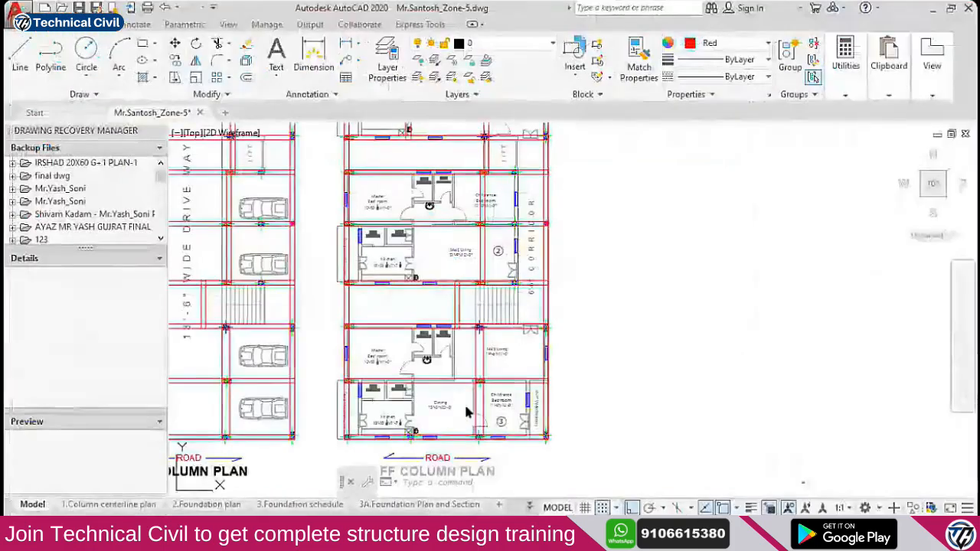
{"action": "scroll", "coordinate": [432, 351], "scroll_direction": "up", "scroll_amount": 6}
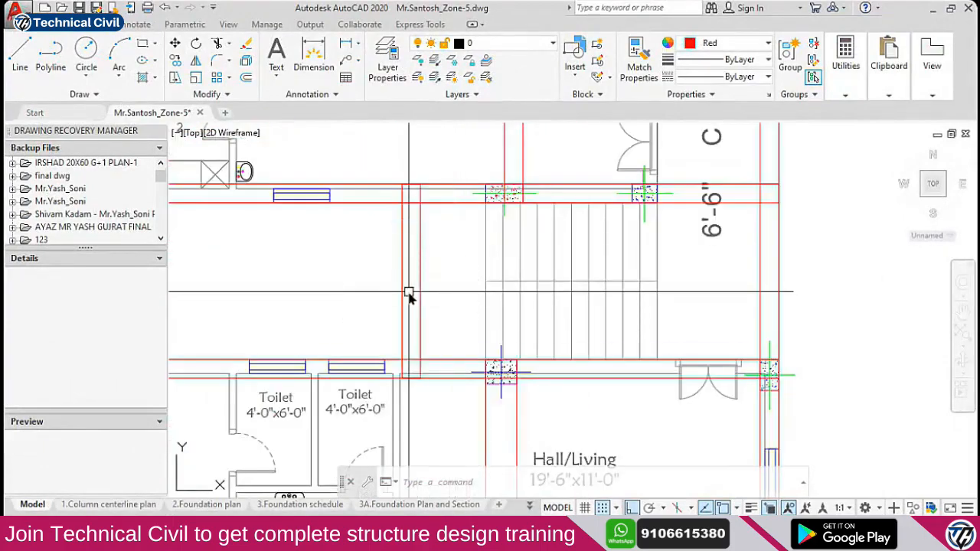
Select the nodes along the stair bay's left edge and compare them with the AutoCAD plan
{"action": "key", "text": "alt+Tab"}
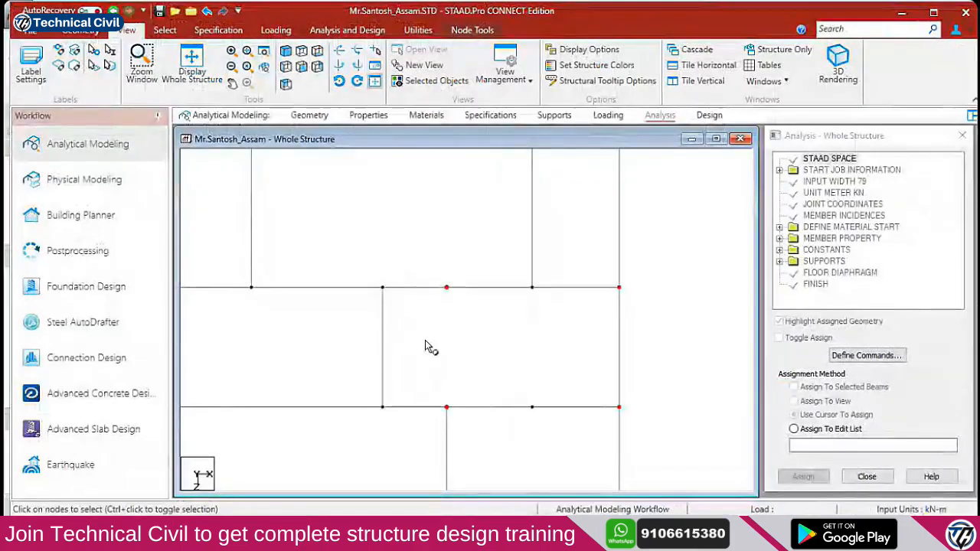
{"action": "left_click_drag", "start_coordinate": [356, 271], "coordinate": [396, 298]}
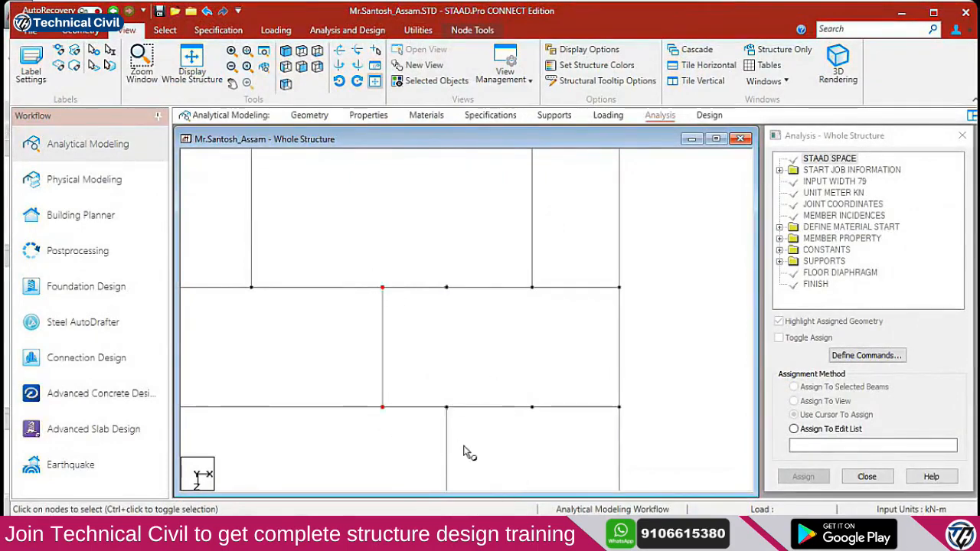
{"action": "key", "text": "alt+Tab"}
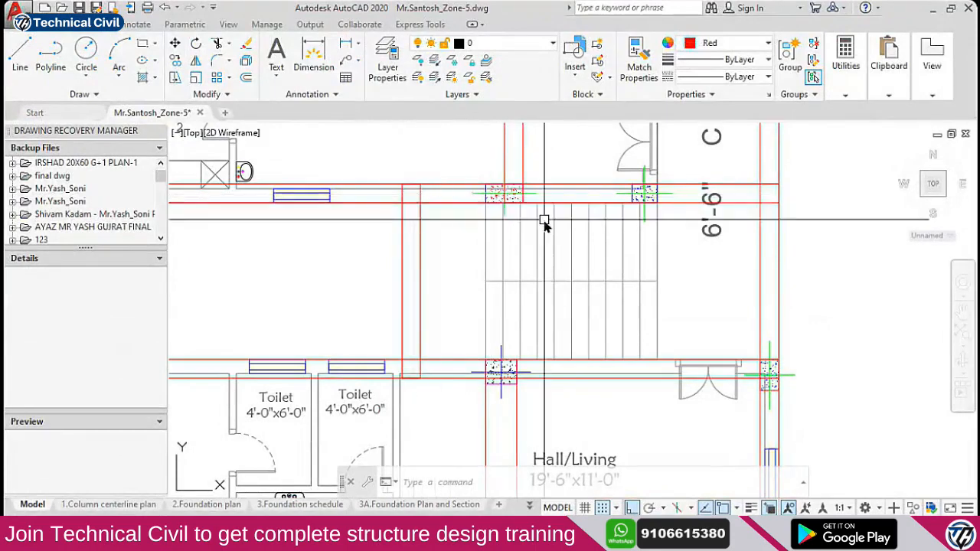
{"action": "scroll", "coordinate": [417, 252], "scroll_direction": "down", "scroll_amount": 4}
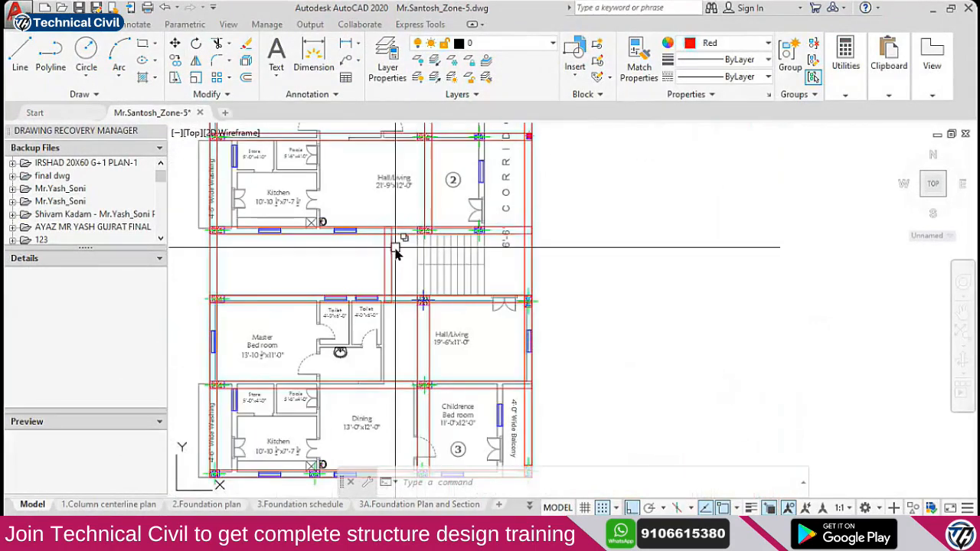
{"action": "scroll", "coordinate": [396, 252], "scroll_direction": "up", "scroll_amount": 4}
{"action": "scroll", "coordinate": [605, 260], "scroll_direction": "up", "scroll_amount": 2}
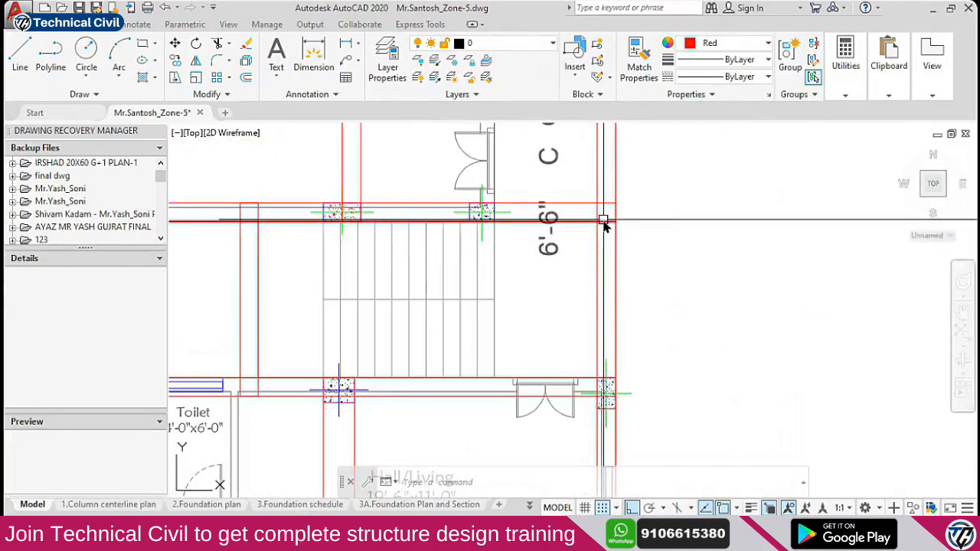
Draw circles around the lower-left, upper-left and right stair columns
{"action": "type", "text": "c"}
{"action": "key", "text": "Return"}
{"action": "left_click", "coordinate": [252, 384]}
{"action": "left_click", "coordinate": [274, 368]}
{"action": "key", "text": "Return"}
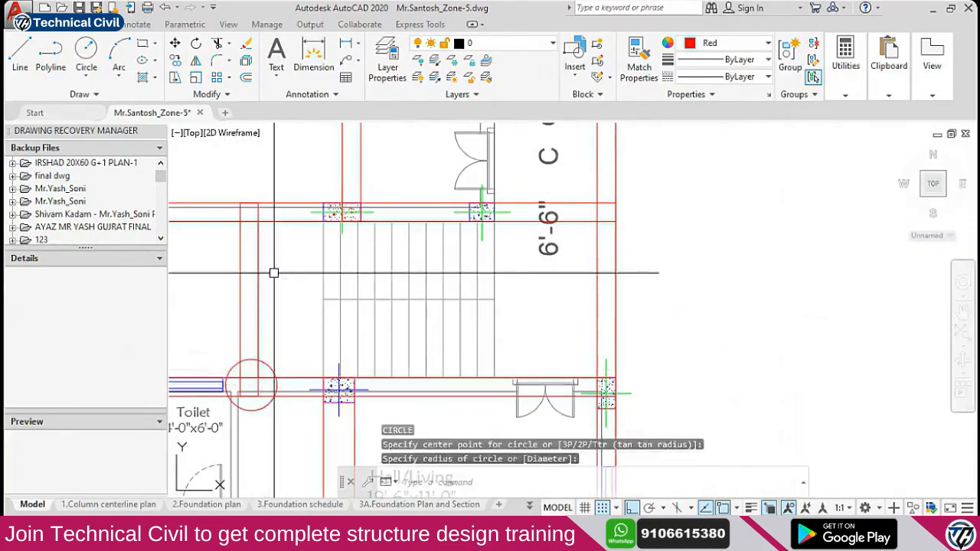
{"action": "left_click", "coordinate": [251, 208]}
{"action": "left_click", "coordinate": [280, 241]}
{"action": "key", "text": "Return"}
{"action": "left_click", "coordinate": [603, 211]}
{"action": "left_click", "coordinate": [631, 217]}
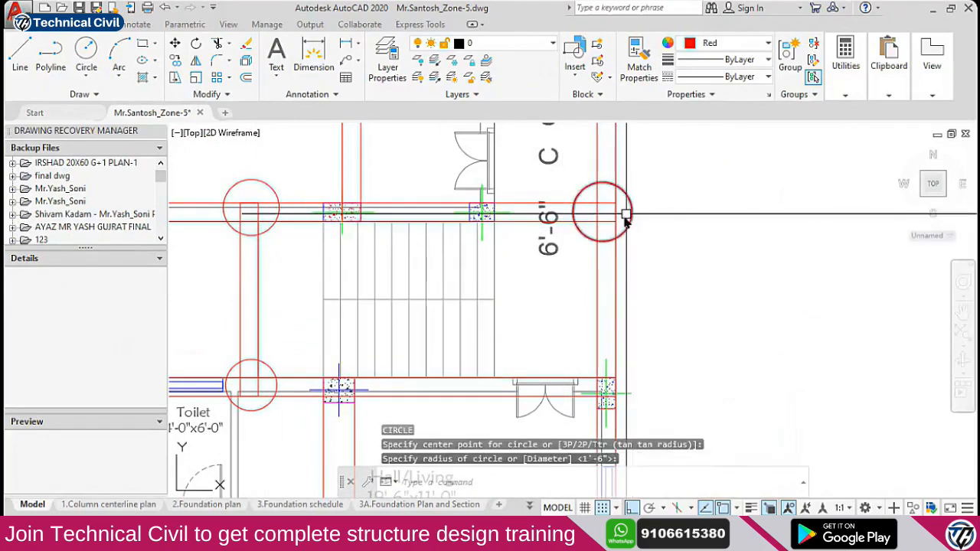
Move two of the circles so they sit exactly on their stair columns
{"action": "left_click", "coordinate": [587, 238]}
{"action": "scroll", "coordinate": [597, 258], "scroll_direction": "down", "scroll_amount": 2}
{"action": "type", "text": "m"}
{"action": "key", "text": "Return"}
{"action": "left_click", "coordinate": [792, 261]}
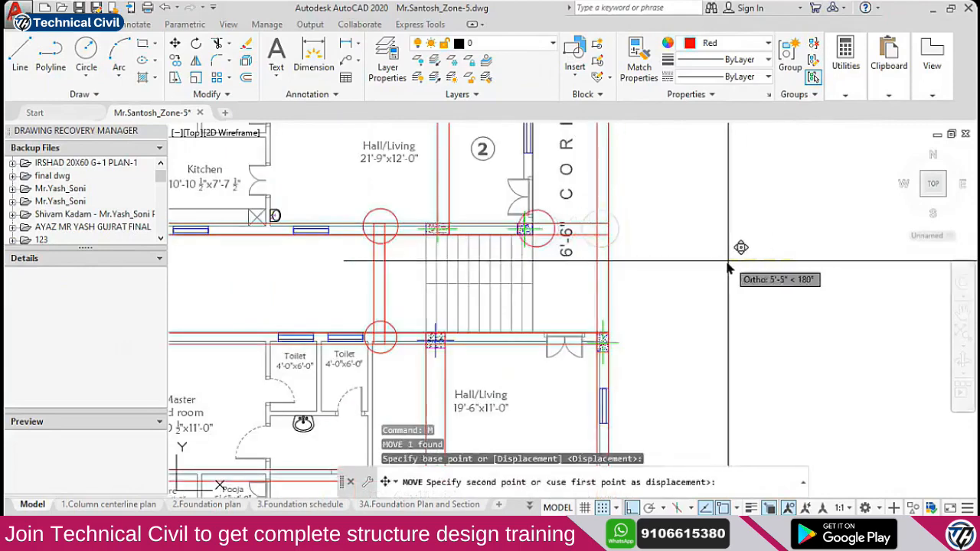
{"action": "left_click", "coordinate": [720, 260]}
{"action": "left_click", "coordinate": [393, 325]}
{"action": "type", "text": "m"}
{"action": "key", "text": "Return"}
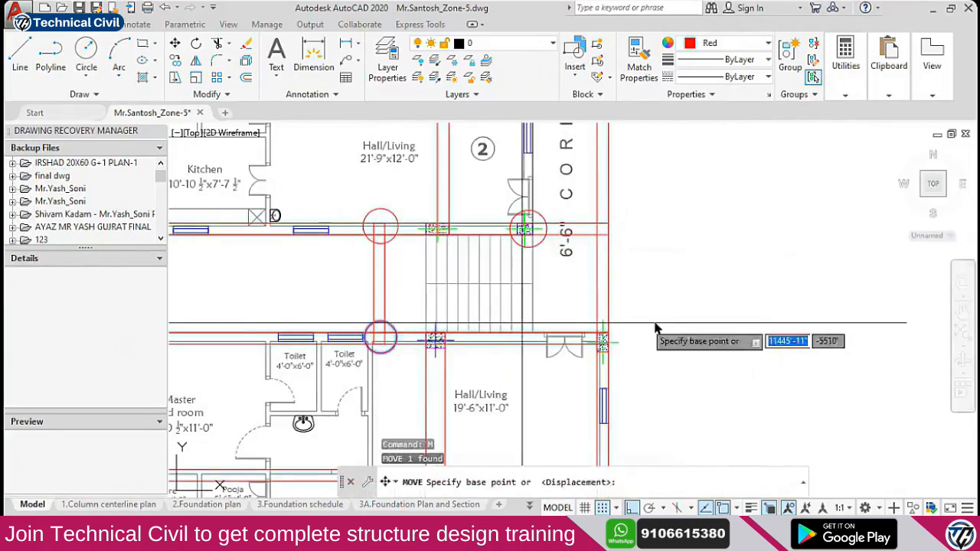
{"action": "left_click", "coordinate": [663, 308]}
{"action": "left_click", "coordinate": [715, 308]}
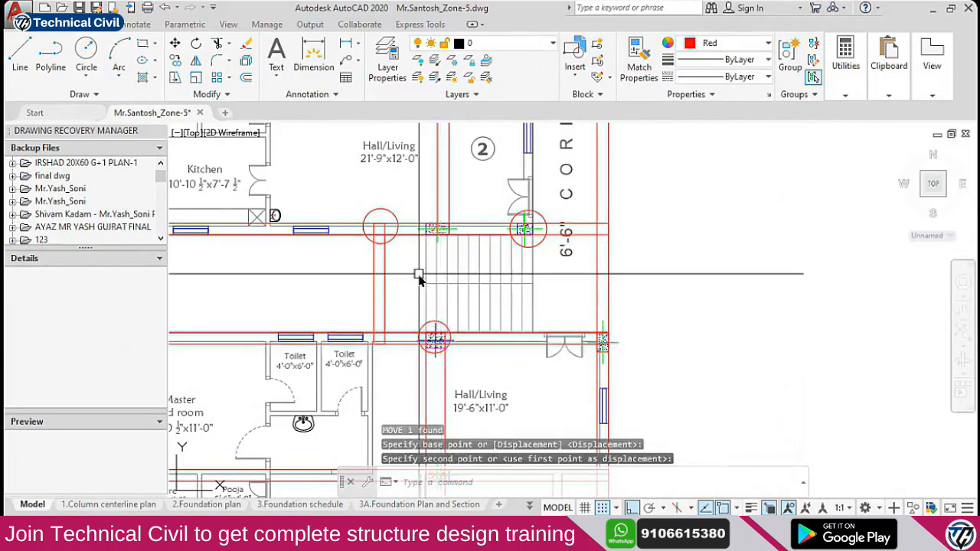
{"action": "scroll", "coordinate": [449, 278], "scroll_direction": "up", "scroll_amount": 2}
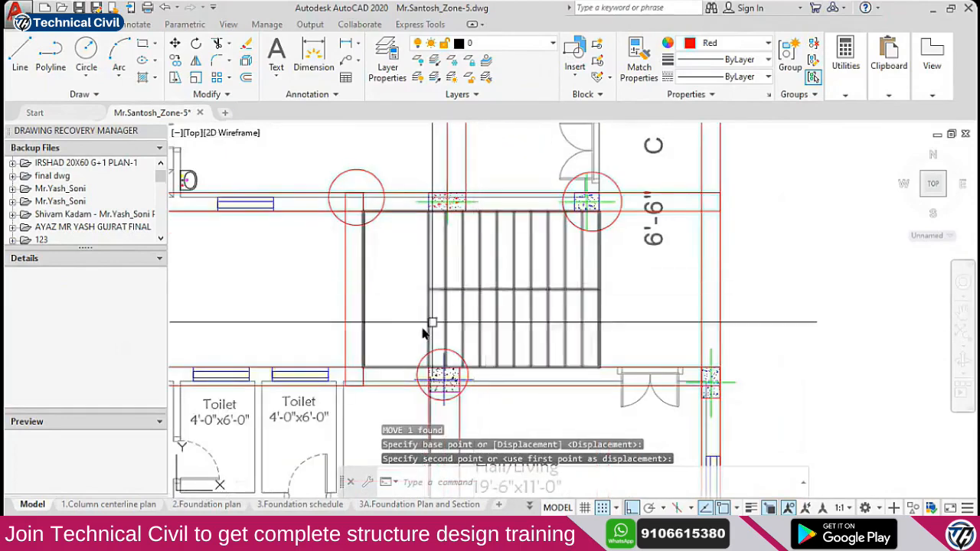
{"action": "left_click", "coordinate": [447, 378]}
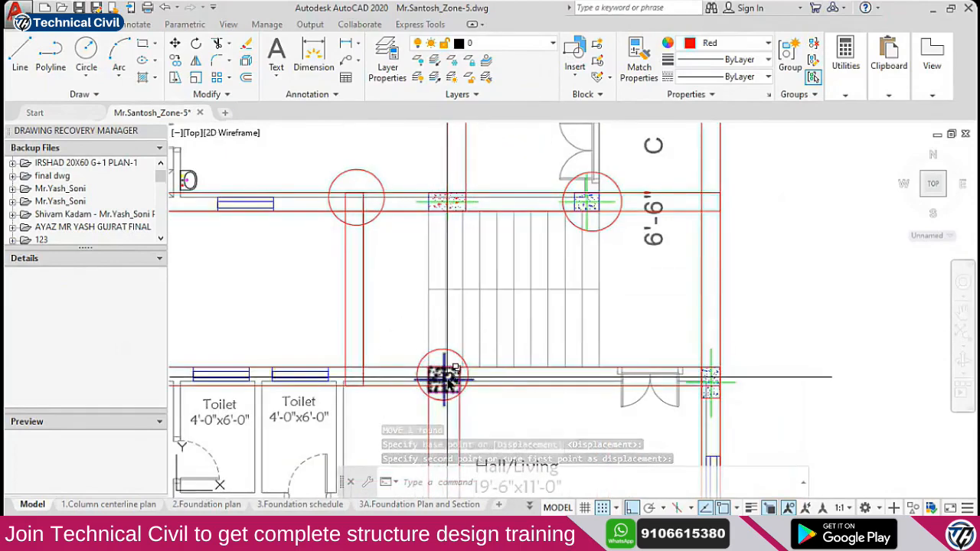
Erase the extra circle at the lower stair column and switch to STAAD.Pro
{"action": "left_click", "coordinate": [448, 379]}
{"action": "type", "text": "e"}
{"action": "key", "text": "Return"}
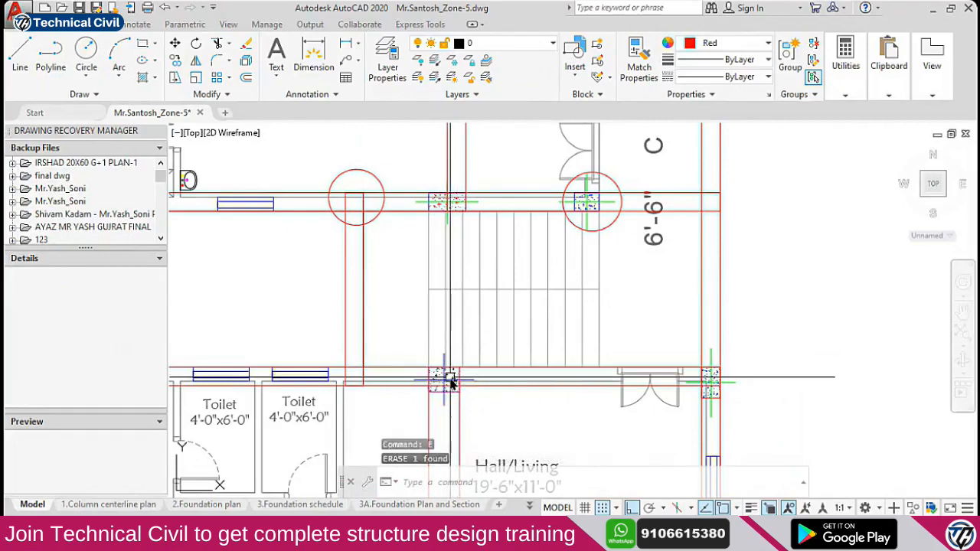
{"action": "key", "text": "alt+Tab"}
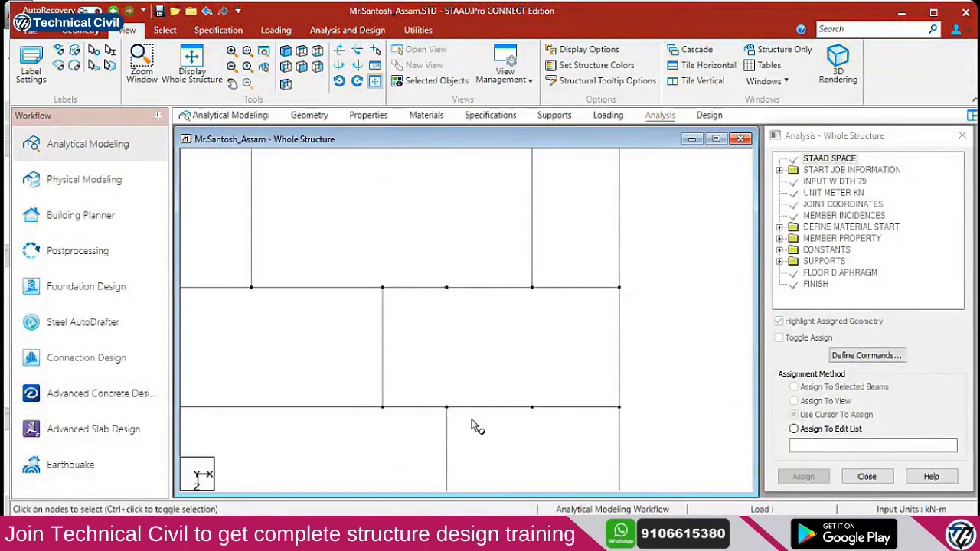
Compare both programs, then window-select the STAAD.Pro grid nodes at the stair columns
{"action": "key", "text": "alt+Tab"}
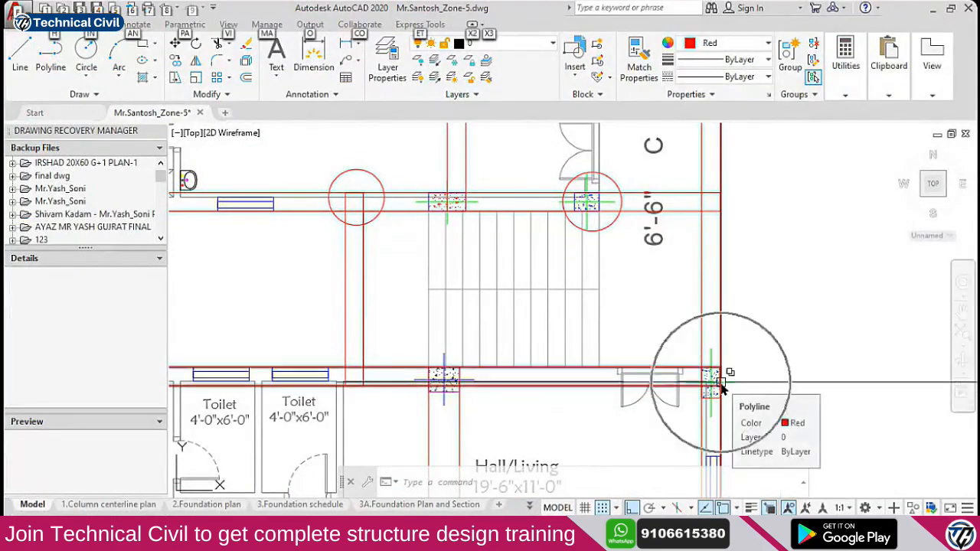
{"action": "key", "text": "alt+Tab"}
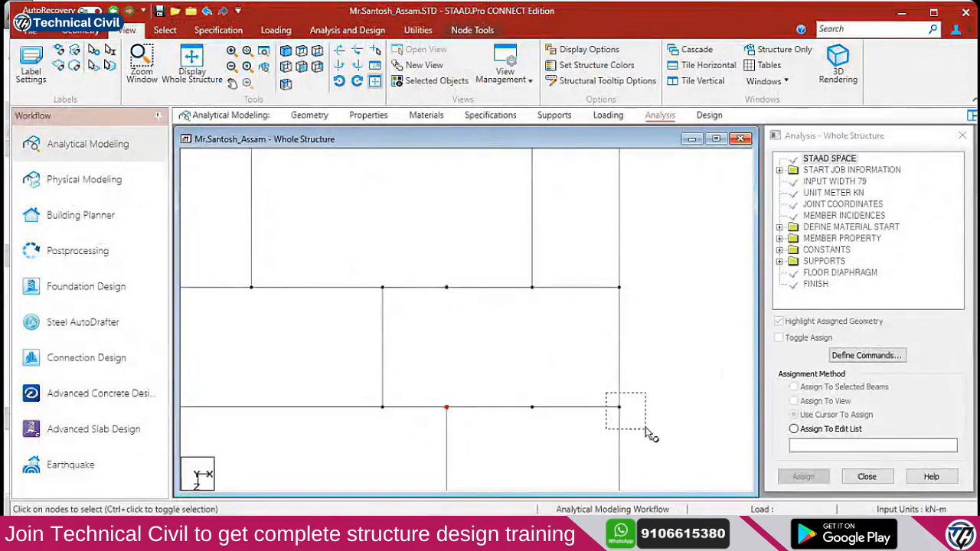
{"action": "key", "text": "alt+Tab"}
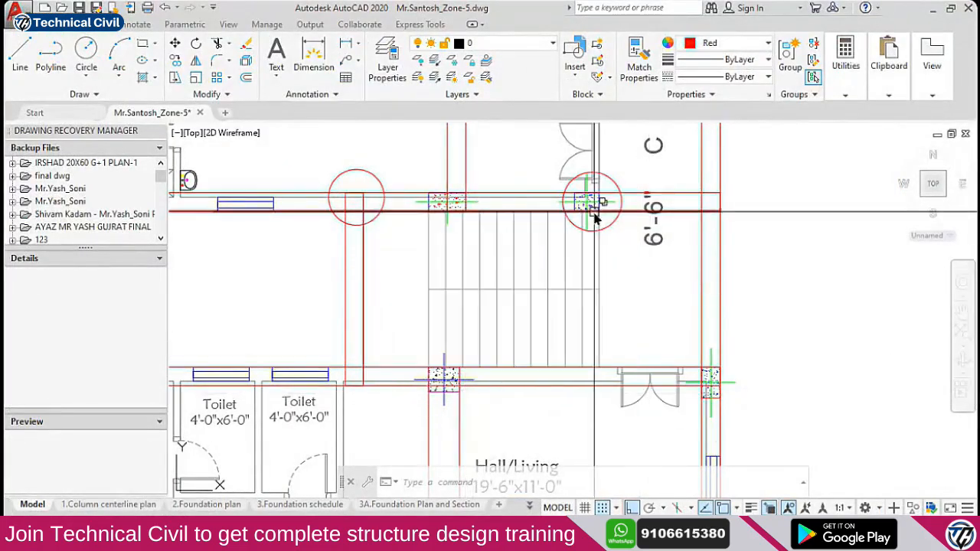
{"action": "key", "text": "alt+Tab"}
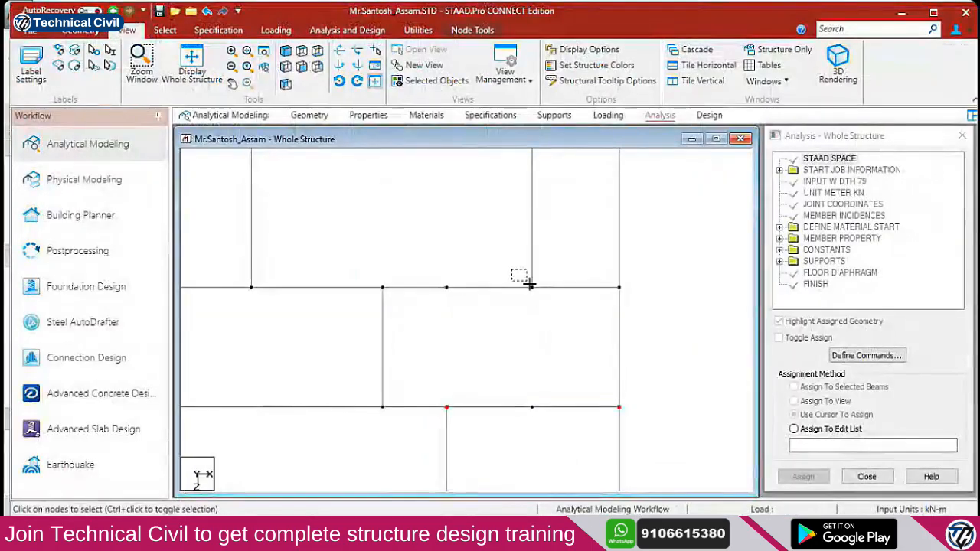
{"action": "key", "text": "alt+Tab"}
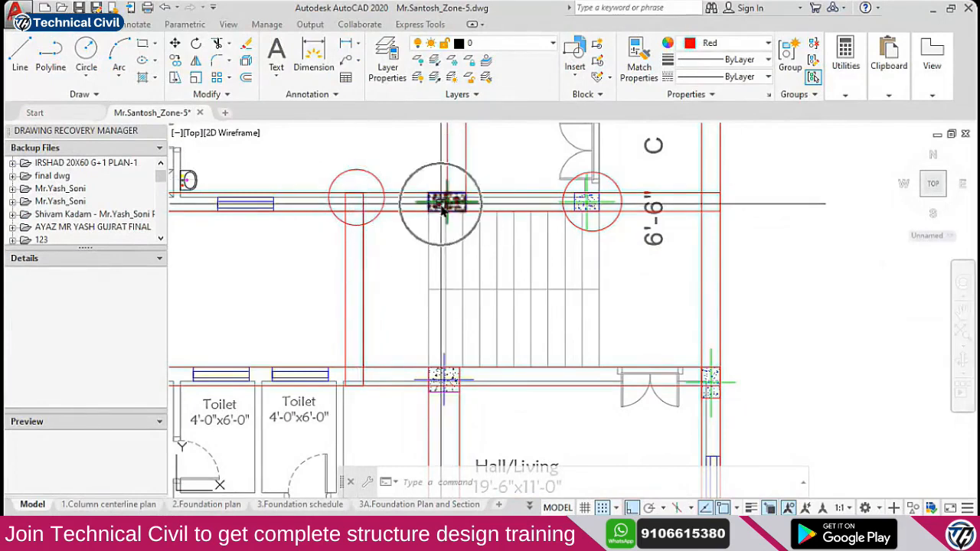
{"action": "key", "text": "alt+Tab"}
{"action": "left_click_drag", "start_coordinate": [424, 272], "coordinate": [484, 314]}
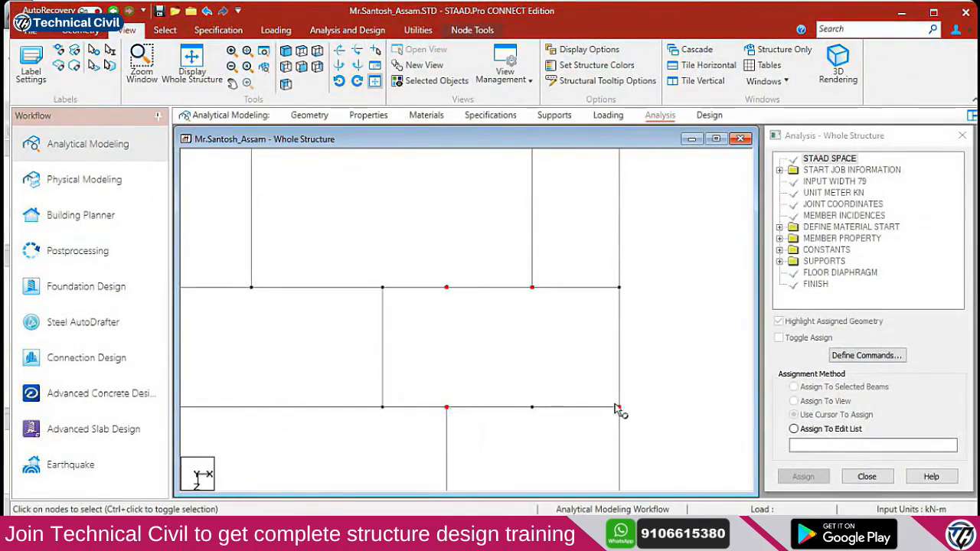
Move the left stair circle onto its stair column in AutoCAD
{"action": "key", "text": "alt+Tab"}
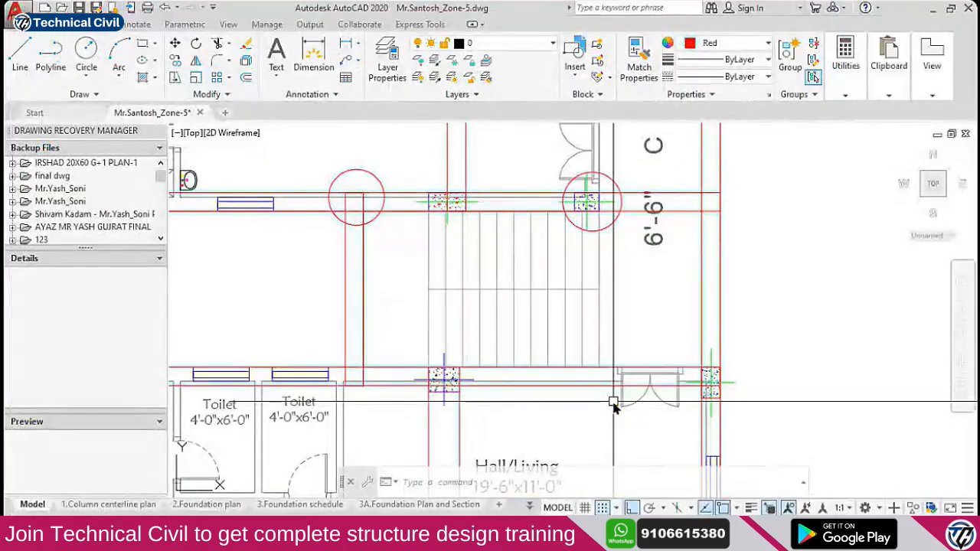
{"action": "left_click", "coordinate": [373, 173]}
{"action": "middle_click_drag", "start_coordinate": [383, 208], "coordinate": [400, 266]}
{"action": "type", "text": "m"}
{"action": "key", "text": "space"}
{"action": "left_click", "coordinate": [330, 195]}
{"action": "left_click", "coordinate": [414, 206]}
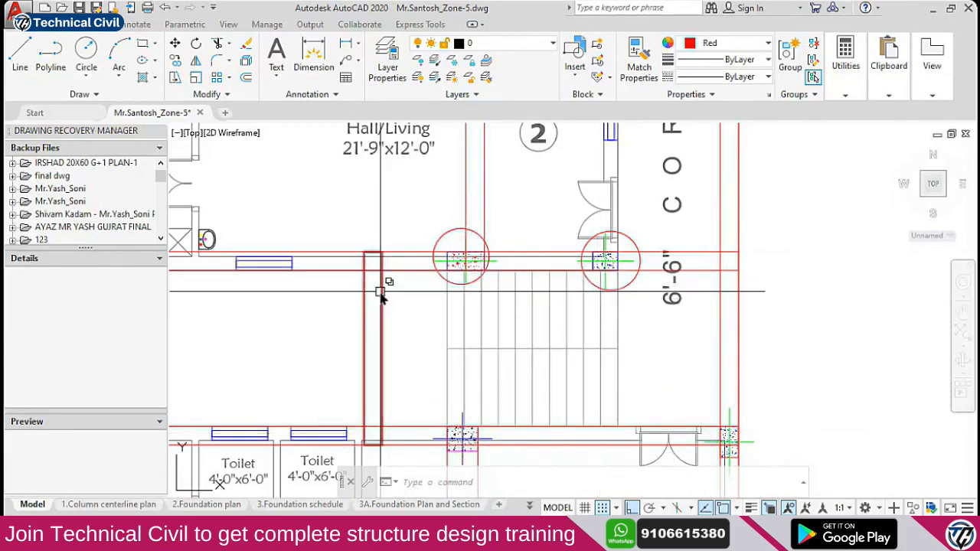
{"action": "mouse_move", "coordinate": [381, 298]}
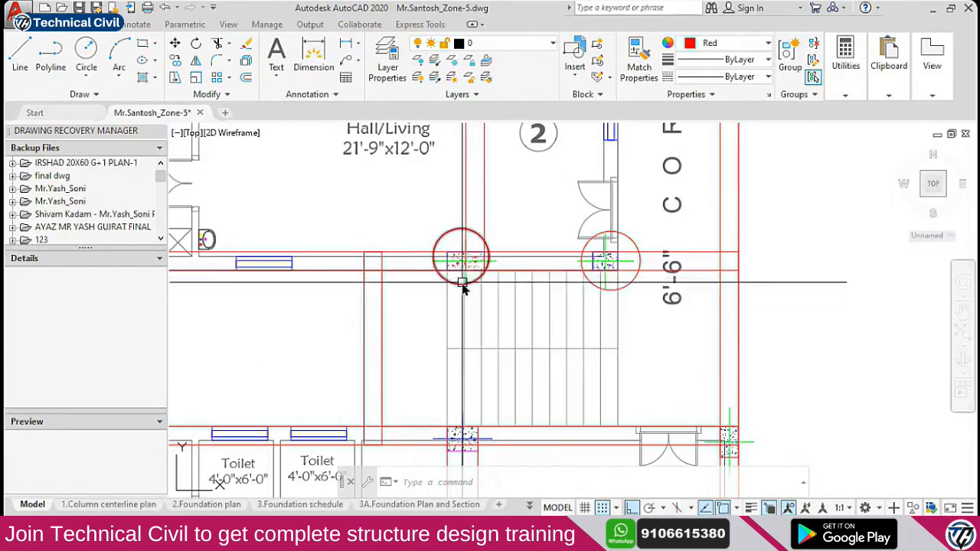
Copy the upper stair circle down onto the lower stair column
{"action": "middle_click_drag", "start_coordinate": [470, 360], "coordinate": [452, 327]}
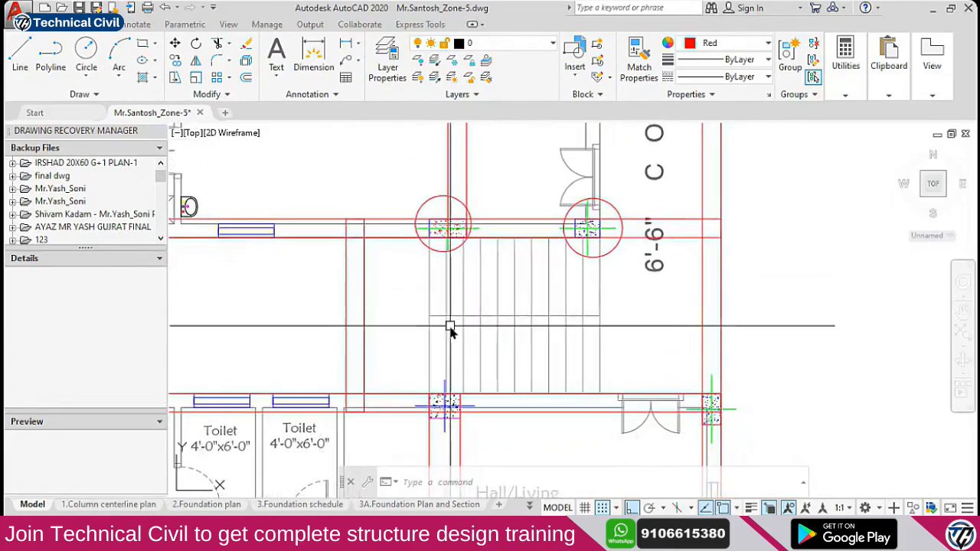
{"action": "left_click", "coordinate": [433, 216]}
{"action": "left_click", "coordinate": [421, 211]}
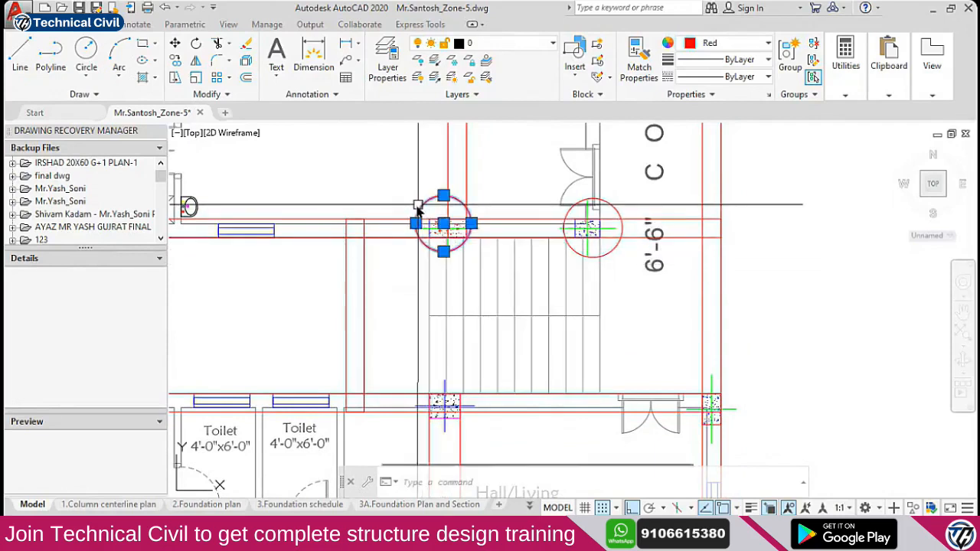
{"action": "type", "text": "co"}
{"action": "key", "text": "Return"}
{"action": "left_click", "coordinate": [780, 185]}
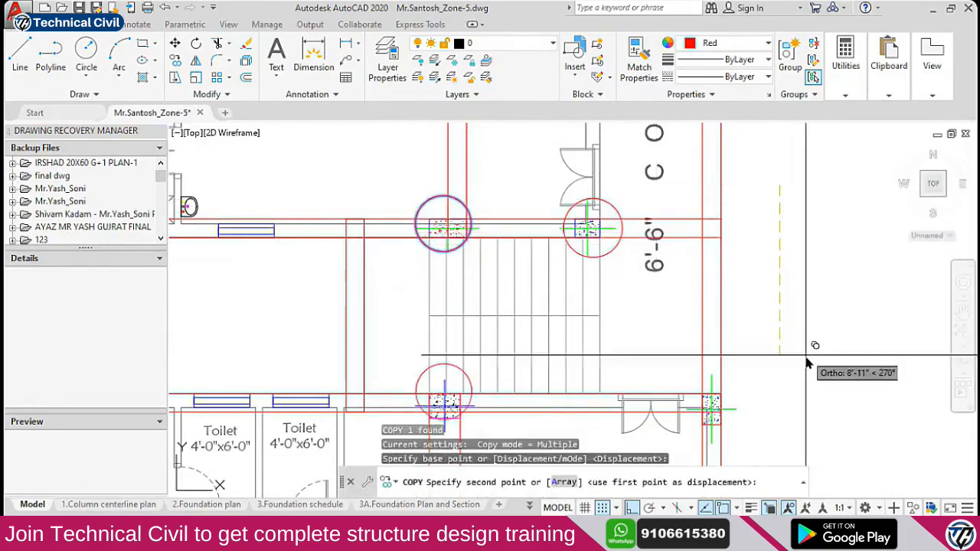
{"action": "left_click", "coordinate": [807, 367]}
{"action": "key", "text": "Escape"}
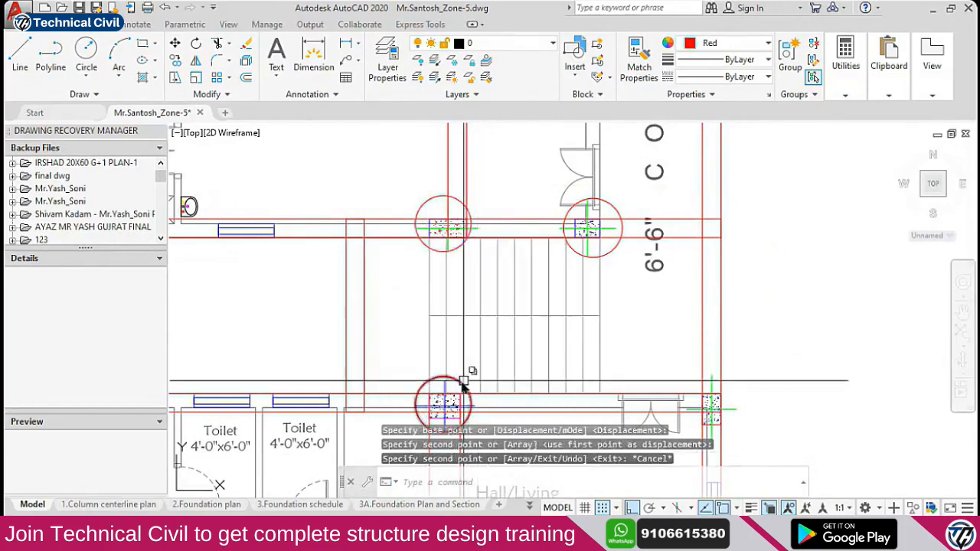
Copy the lower circle onto the column to its right, then switch to STAAD.Pro
{"action": "left_click", "coordinate": [450, 382]}
{"action": "type", "text": "co"}
{"action": "key", "text": "Return"}
{"action": "left_click", "coordinate": [544, 348]}
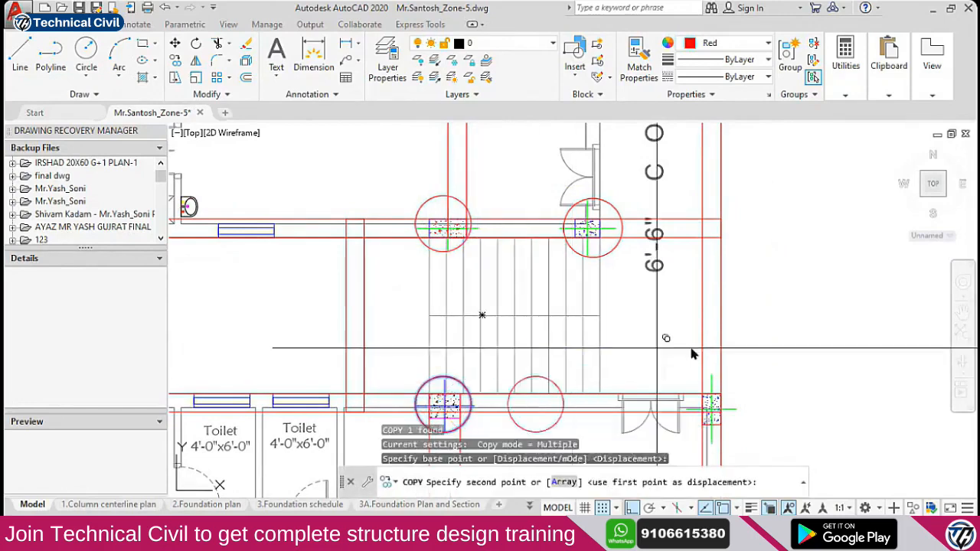
{"action": "left_click", "coordinate": [812, 348]}
{"action": "key", "text": "Escape"}
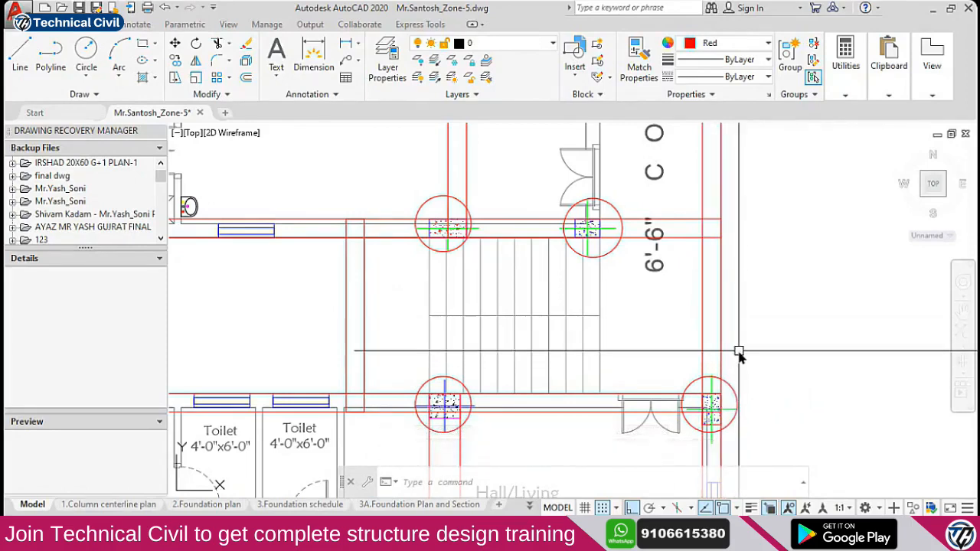
{"action": "key", "text": "alt+Tab"}
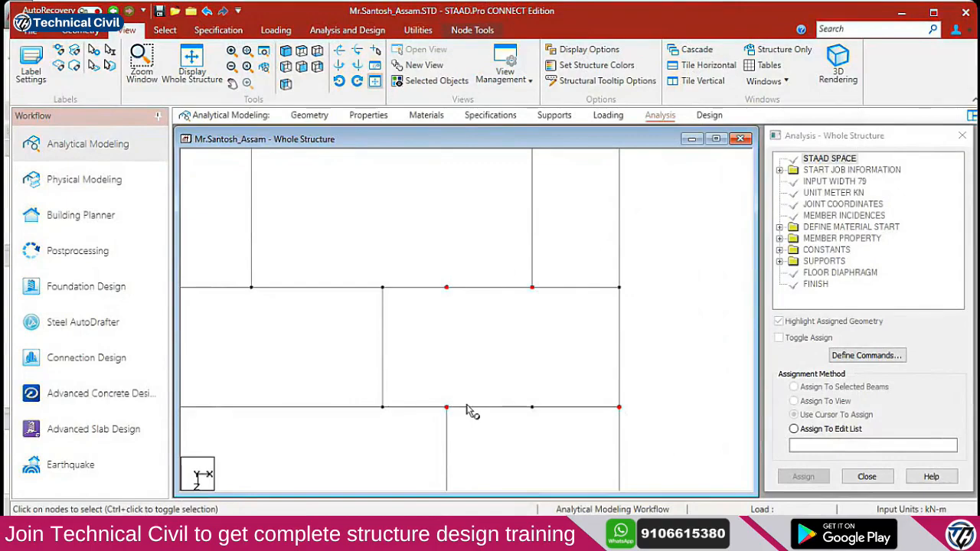
Show the grid isometrically with Zoom Extents, then open Translational Repeat from the Geometry tools
{"action": "key", "text": "alt+Tab"}
{"action": "key", "text": "alt+Tab"}
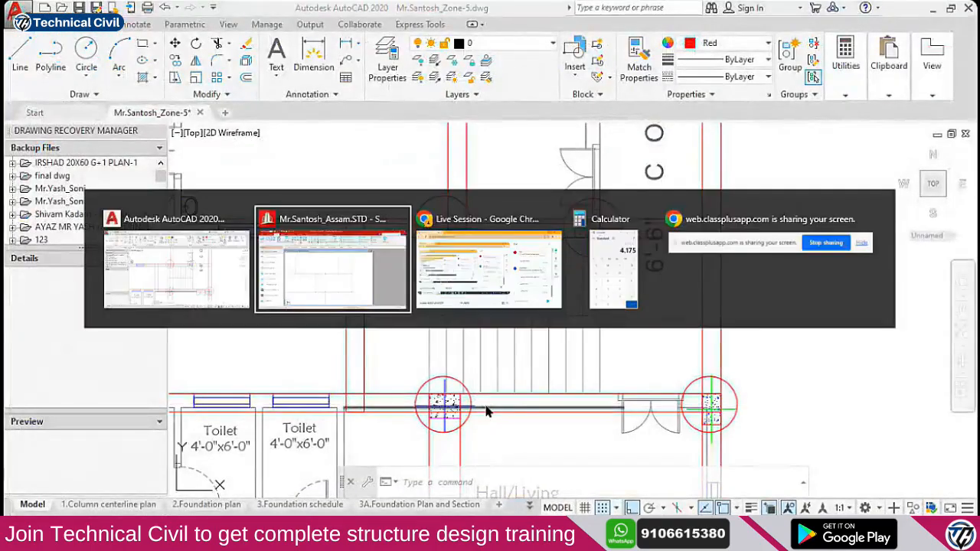
{"action": "left_click", "coordinate": [285, 51]}
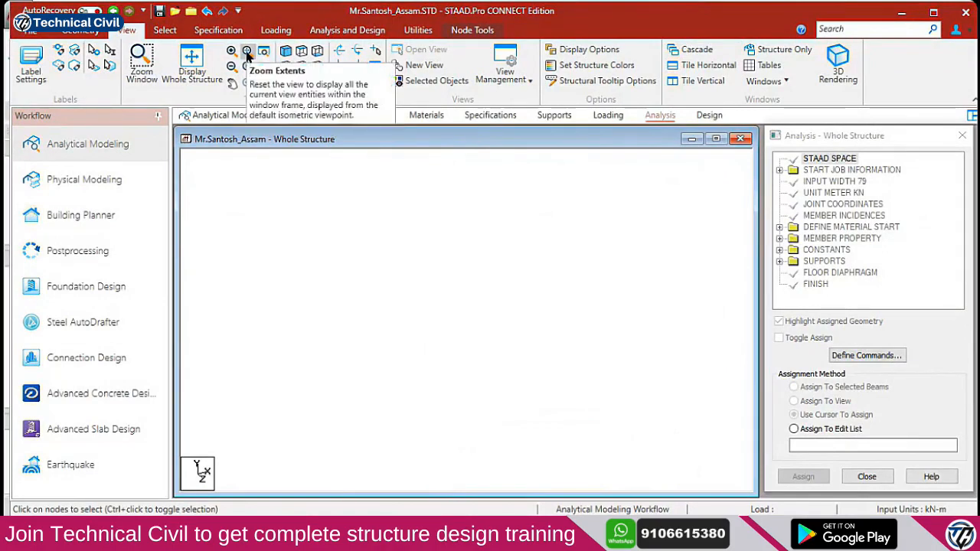
{"action": "left_click", "coordinate": [247, 52]}
{"action": "scroll", "coordinate": [471, 212], "scroll_direction": "up", "scroll_amount": 2}
{"action": "middle_click_drag", "start_coordinate": [473, 214], "coordinate": [512, 300]}
{"action": "scroll", "coordinate": [513, 299], "scroll_direction": "up", "scroll_amount": 4}
{"action": "scroll", "coordinate": [550, 253], "scroll_direction": "up", "scroll_amount": 1}
{"action": "middle_click_drag", "start_coordinate": [550, 253], "coordinate": [514, 345]}
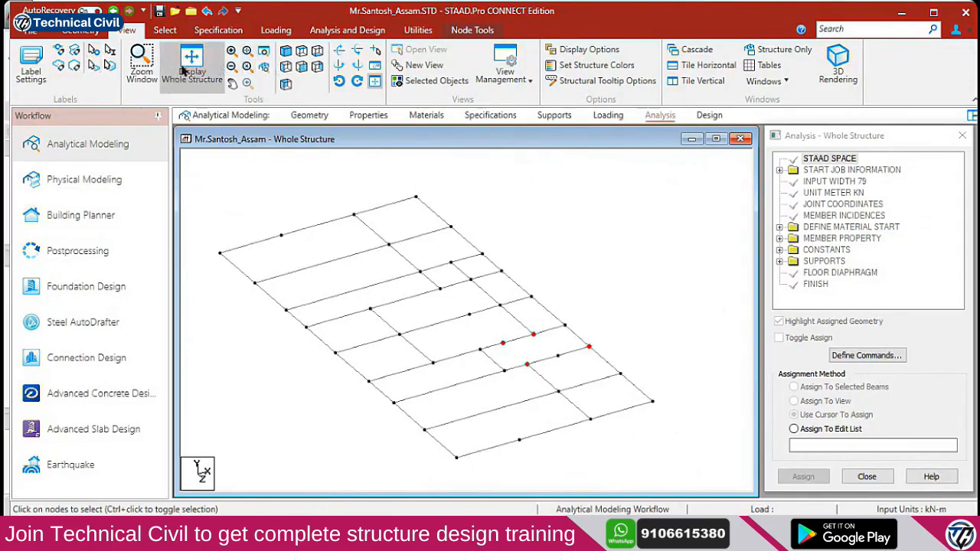
{"action": "left_click", "coordinate": [81, 30]}
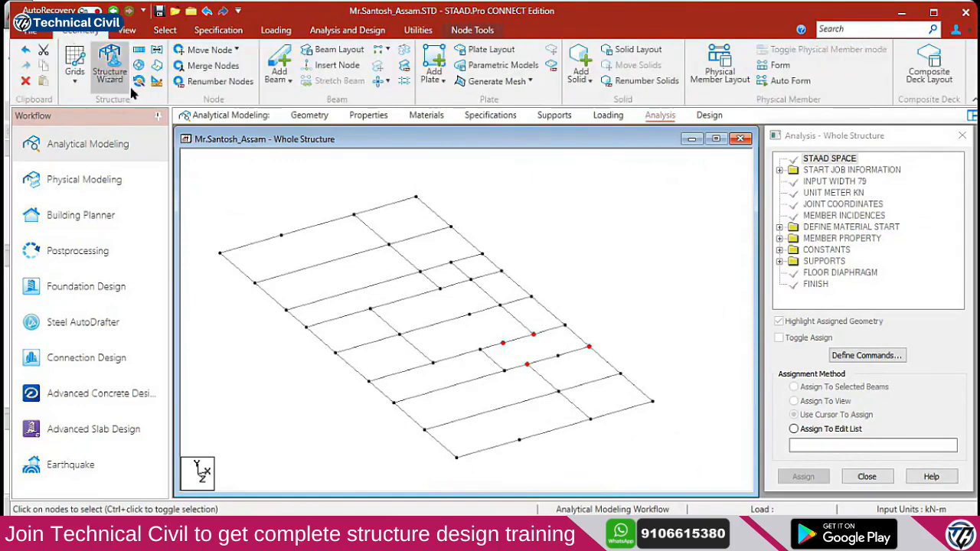
{"action": "left_click", "coordinate": [140, 51]}
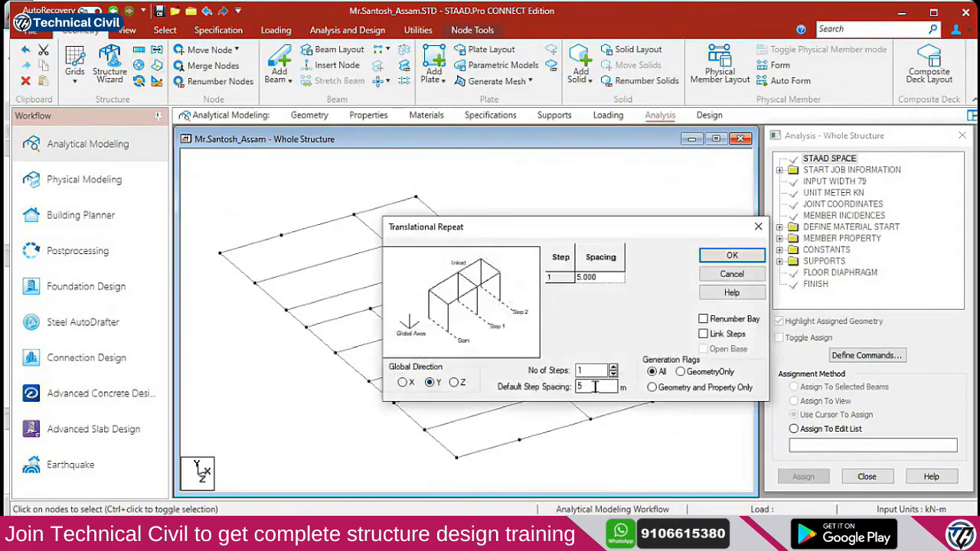
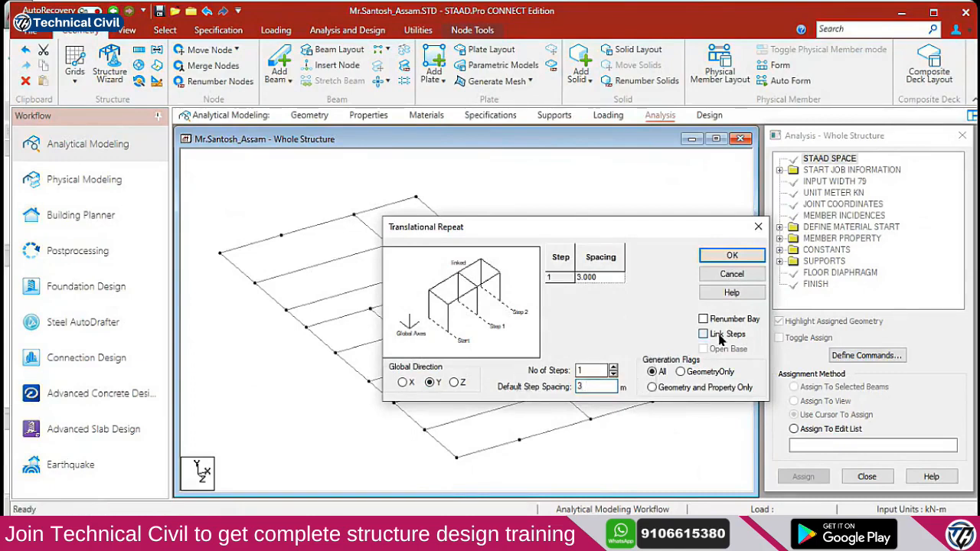
Generate four 3 m columns along Y from the selected right-side grid nodes
{"action": "left_click", "coordinate": [734, 259]}
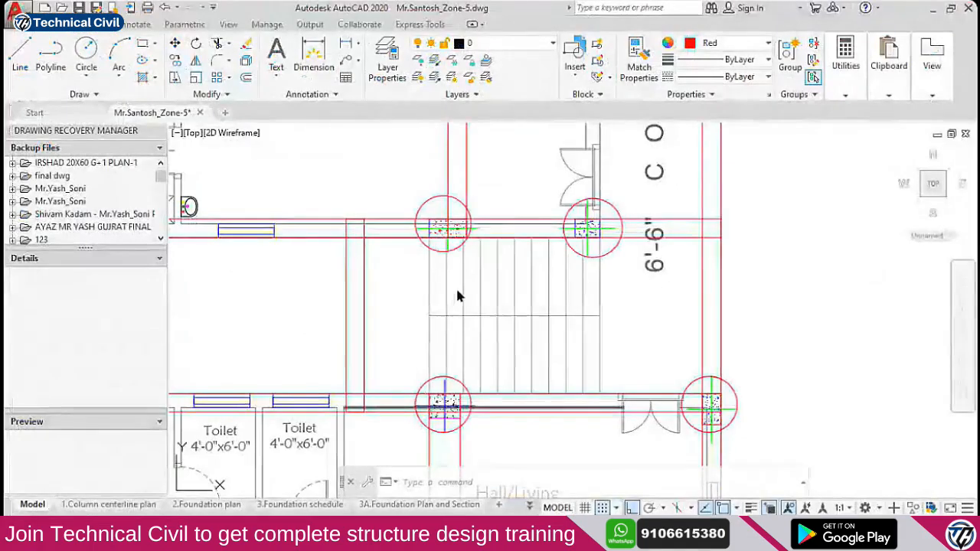
{"action": "scroll", "coordinate": [471, 280], "scroll_direction": "down", "scroll_amount": 8}
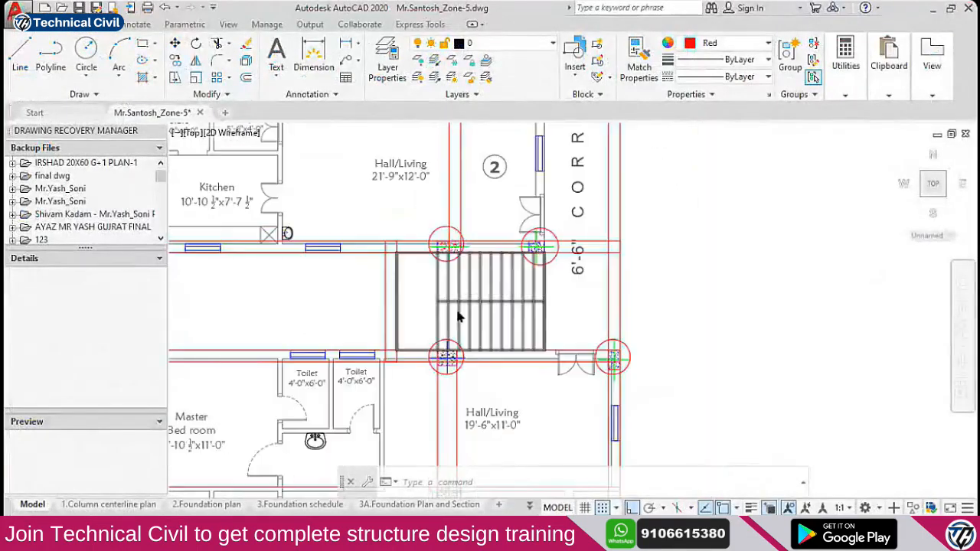
Bring the lift area into view and circle the first lift column at the default radius
{"action": "scroll", "coordinate": [475, 274], "scroll_direction": "up", "scroll_amount": 6}
{"action": "scroll", "coordinate": [472, 265], "scroll_direction": "down", "scroll_amount": 2}
{"action": "middle_click_drag", "start_coordinate": [488, 387], "coordinate": [475, 403]}
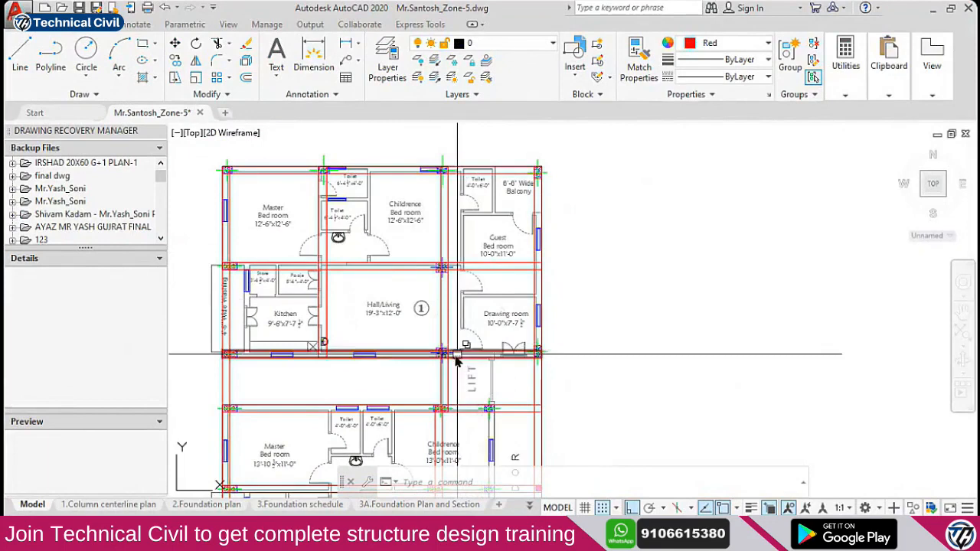
{"action": "type", "text": "c"}
{"action": "key", "text": "Return"}
{"action": "scroll", "coordinate": [433, 349], "scroll_direction": "up", "scroll_amount": 6}
{"action": "left_click", "coordinate": [427, 343]}
{"action": "key", "text": "Return"}
{"action": "scroll", "coordinate": [457, 231], "scroll_direction": "down", "scroll_amount": 6}
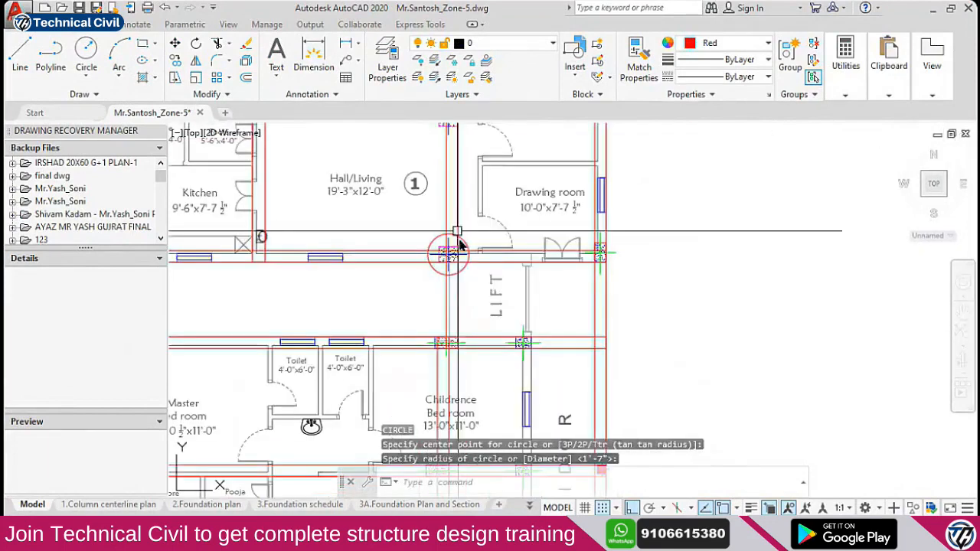
{"action": "scroll", "coordinate": [454, 333], "scroll_direction": "up", "scroll_amount": 2}
Circle the remaining three lift columns in the plan, then return to STAAD.Pro
{"action": "key", "text": "Return"}
{"action": "scroll", "coordinate": [572, 233], "scroll_direction": "up", "scroll_amount": 2}
{"action": "left_click", "coordinate": [567, 219]}
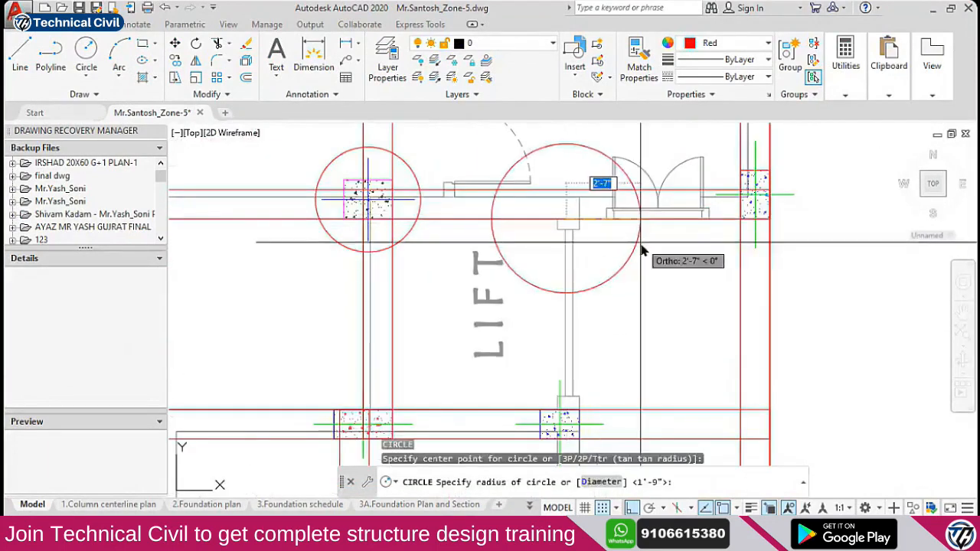
{"action": "left_click", "coordinate": [625, 237]}
{"action": "scroll", "coordinate": [603, 242], "scroll_direction": "down", "scroll_amount": 2}
{"action": "key", "text": "Return"}
{"action": "left_click", "coordinate": [457, 349]}
{"action": "left_click", "coordinate": [513, 341]}
{"action": "key", "text": "Return"}
{"action": "left_click", "coordinate": [576, 356]}
{"action": "left_click", "coordinate": [617, 358]}
{"action": "scroll", "coordinate": [605, 321], "scroll_direction": "down", "scroll_amount": 4}
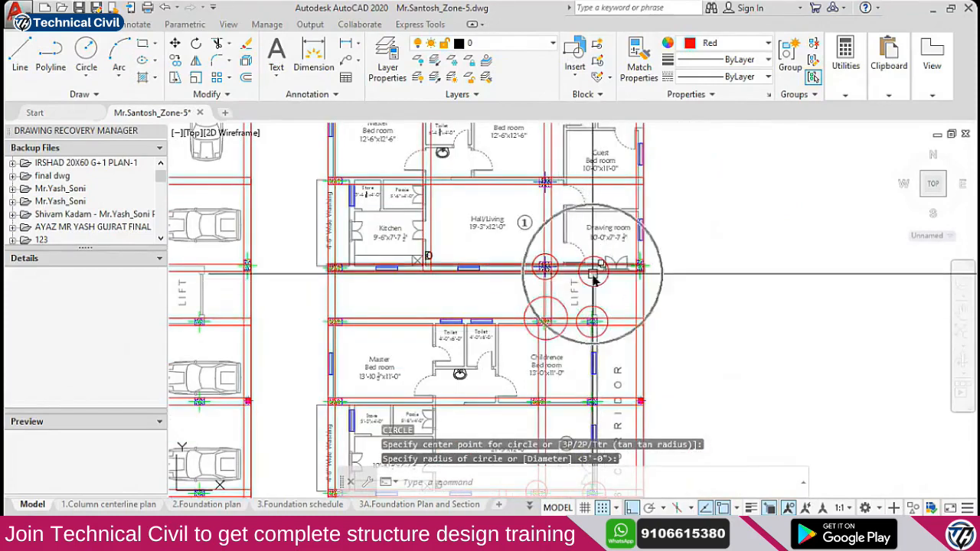
{"action": "key", "text": "alt+Tab"}
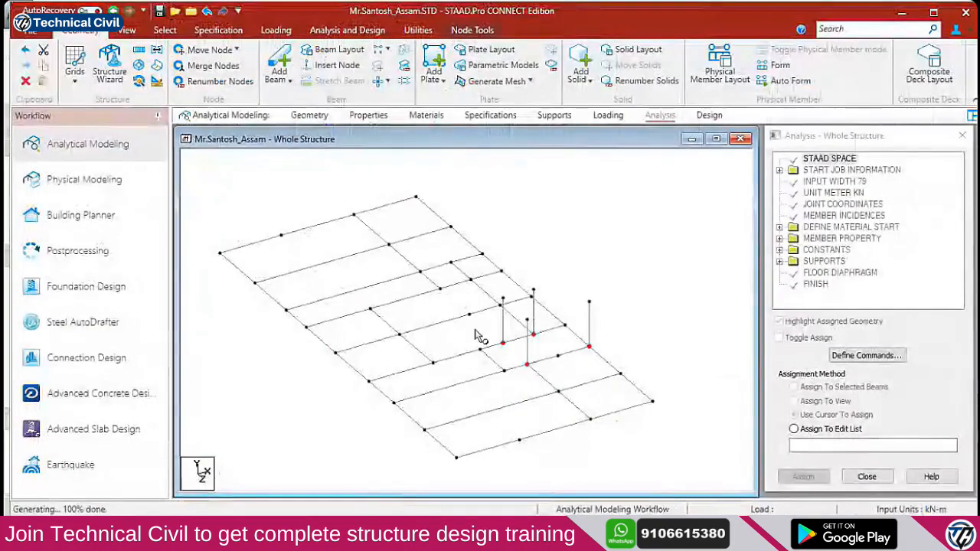
Repeat the lift nodes one step in Y to raise four lift columns, then rotate the view
{"action": "left_click", "coordinate": [420, 273]}
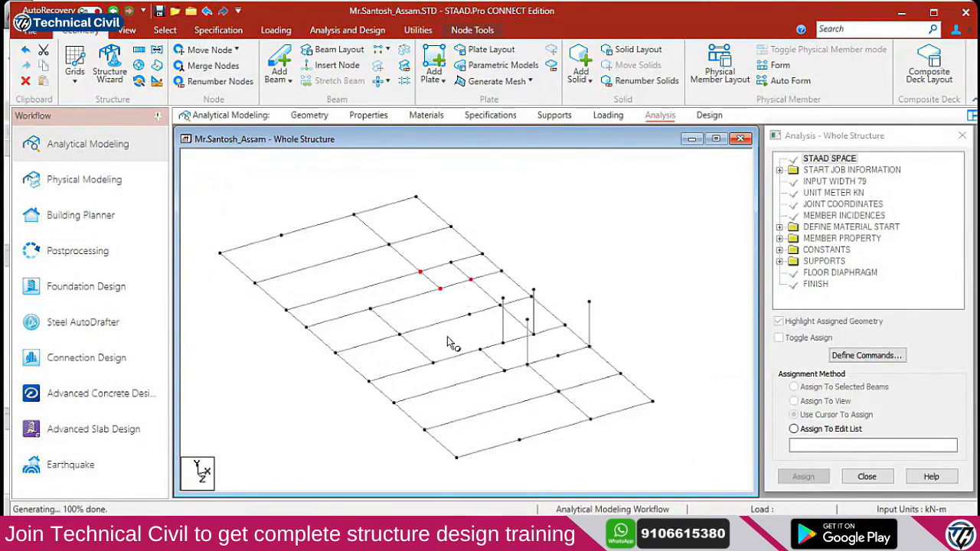
{"action": "key", "text": "alt+Tab"}
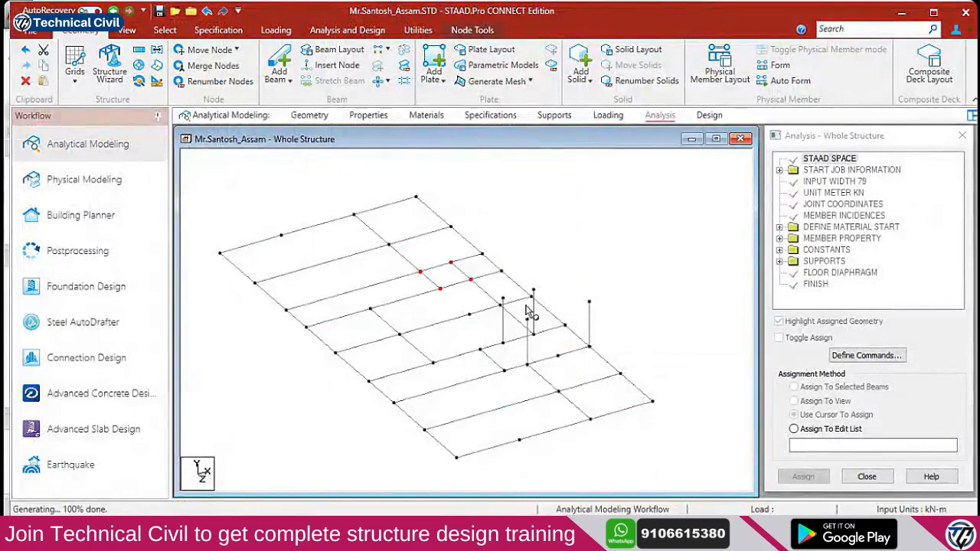
{"action": "left_click", "coordinate": [138, 81]}
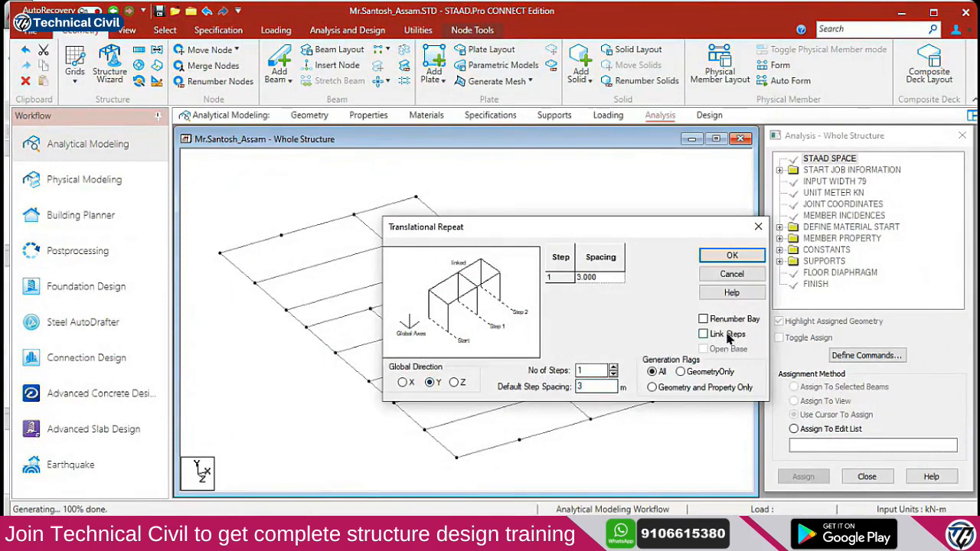
{"action": "left_click", "coordinate": [727, 255]}
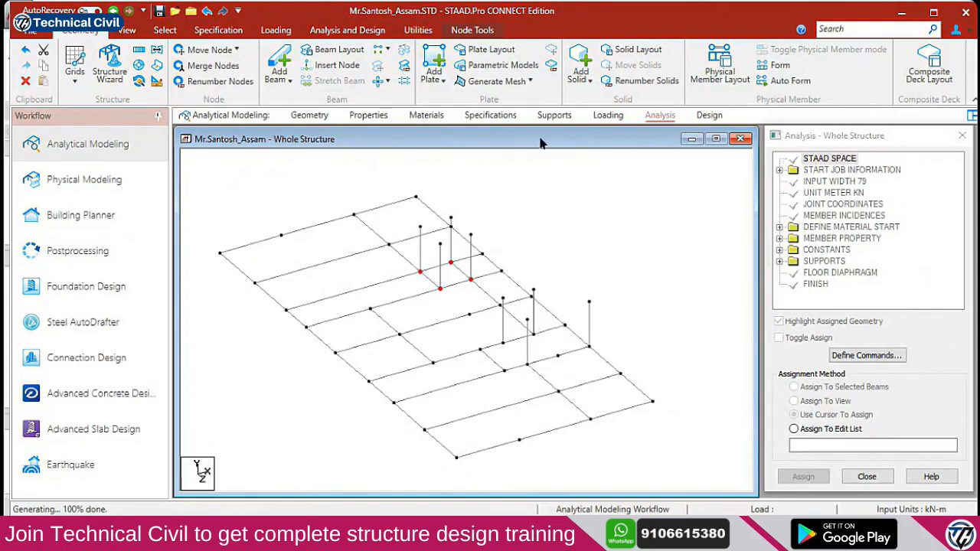
{"action": "key", "text": "Right"}
{"action": "key", "text": "Right"}
{"action": "key", "text": "Right"}
{"action": "key", "text": "Right"}
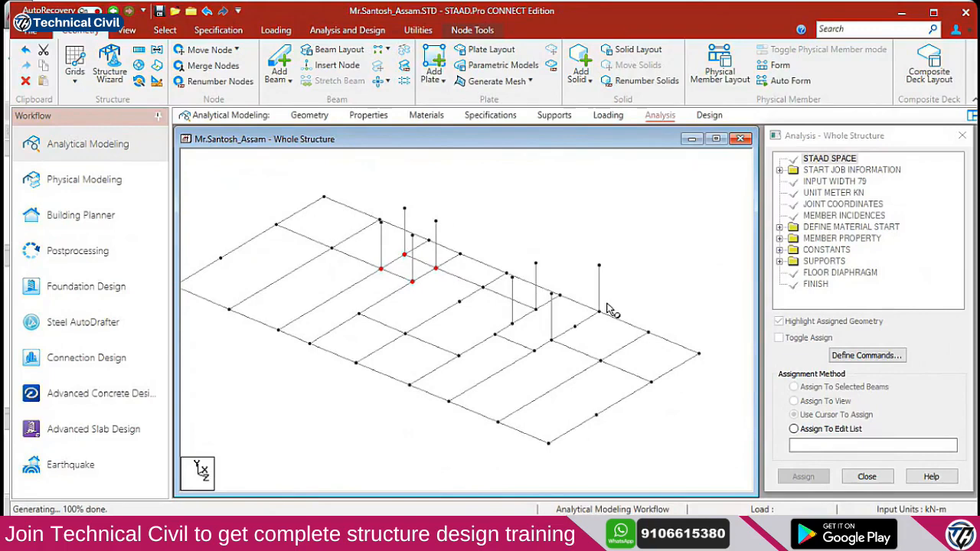
{"action": "key", "text": "Right"}
{"action": "key", "text": "Right"}
{"action": "key", "text": "Right"}
{"action": "key", "text": "Right"}
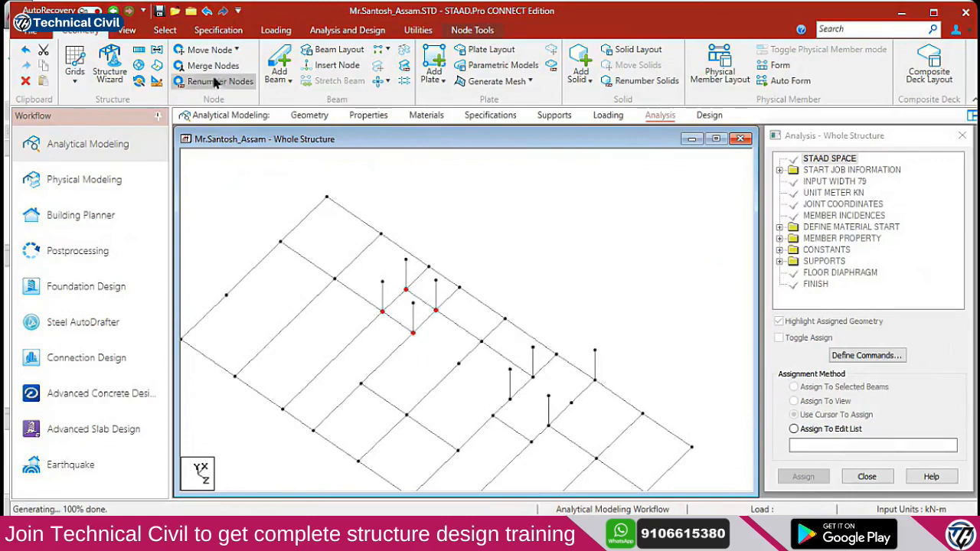
Add beams joining the lift column tops and linking neighbouring column-top nodes
{"action": "left_click", "coordinate": [279, 71]}
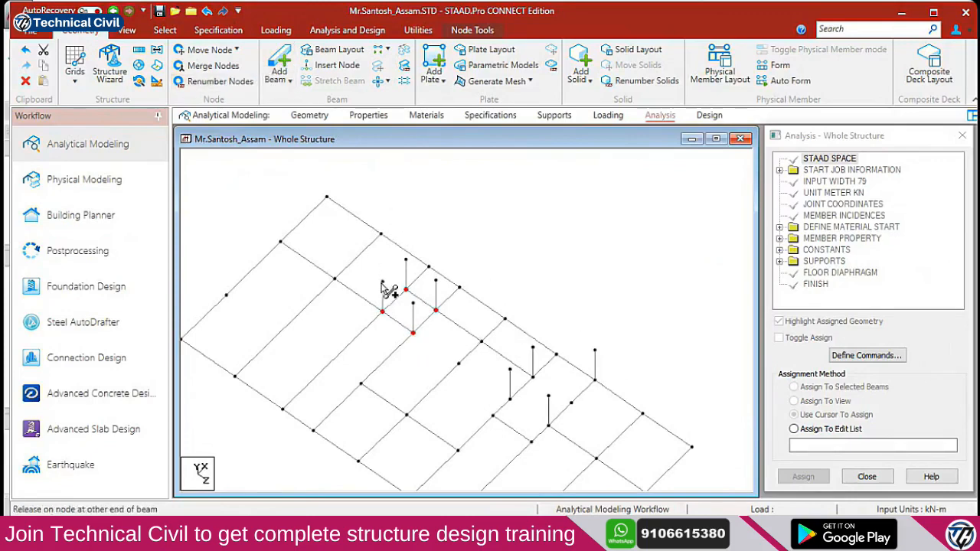
{"action": "left_click_drag", "start_coordinate": [406, 261], "coordinate": [383, 282]}
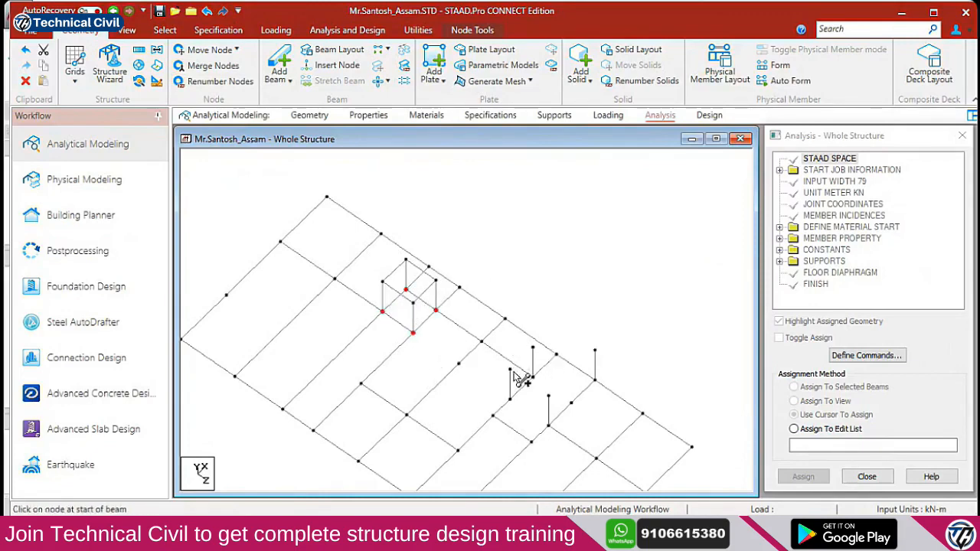
{"action": "left_click_drag", "start_coordinate": [511, 371], "coordinate": [533, 349]}
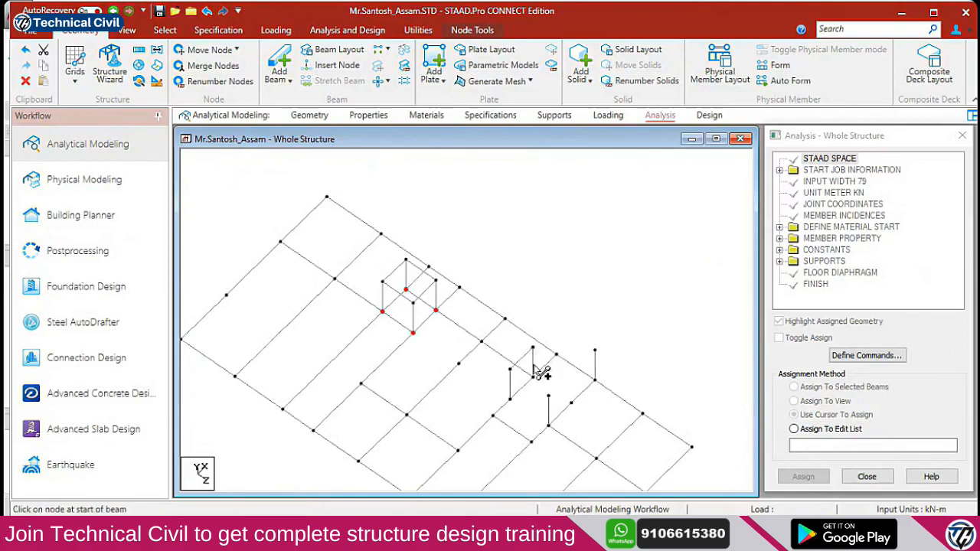
{"action": "left_click_drag", "start_coordinate": [549, 397], "coordinate": [595, 351]}
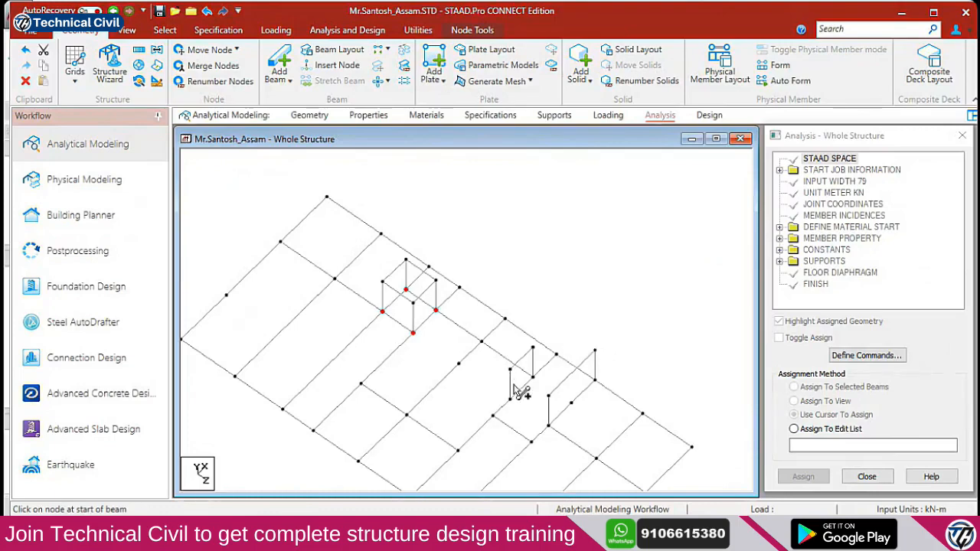
{"action": "left_click_drag", "start_coordinate": [510, 370], "coordinate": [494, 383]}
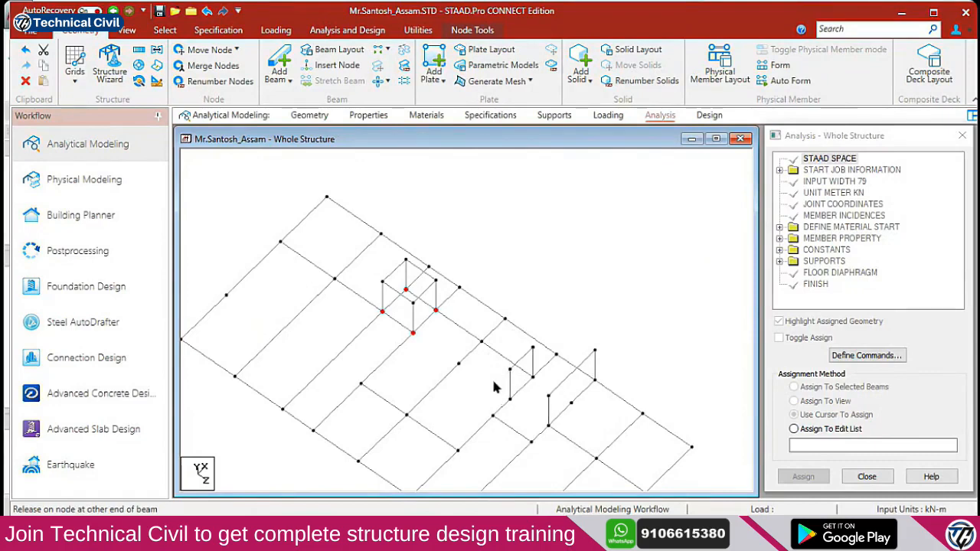
Move the misplaced beam onto the stair column tops and return to the Nodes Cursor
{"action": "left_click", "coordinate": [528, 356]}
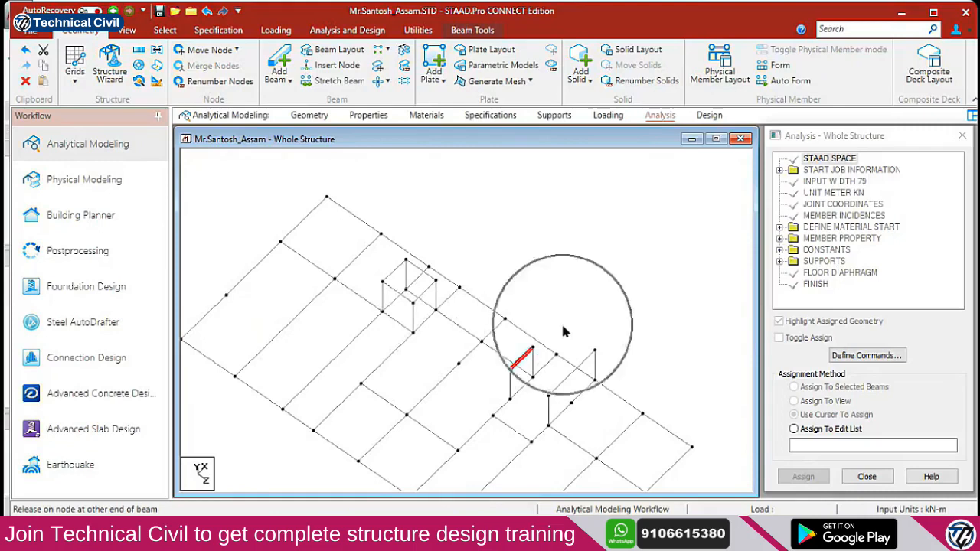
{"action": "left_click", "coordinate": [595, 353]}
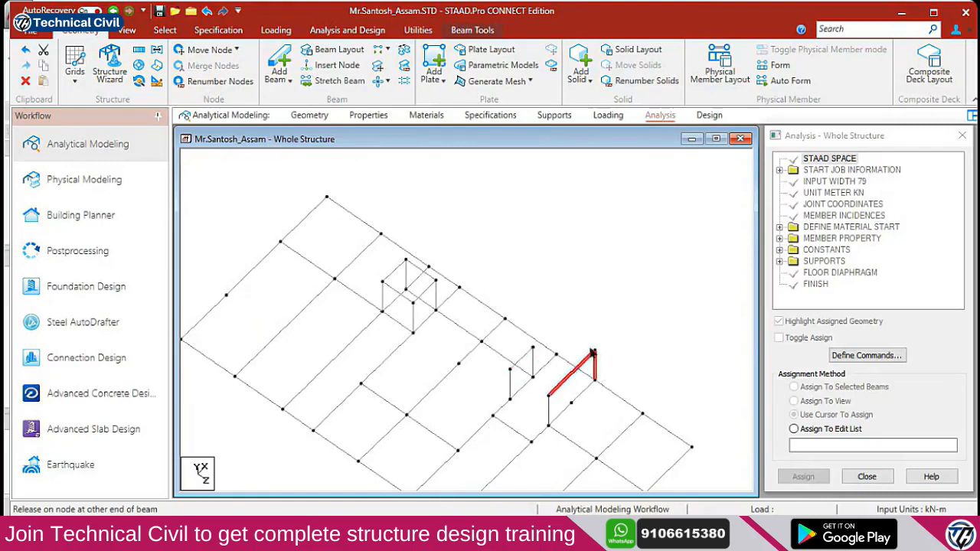
{"action": "right_click", "coordinate": [620, 353]}
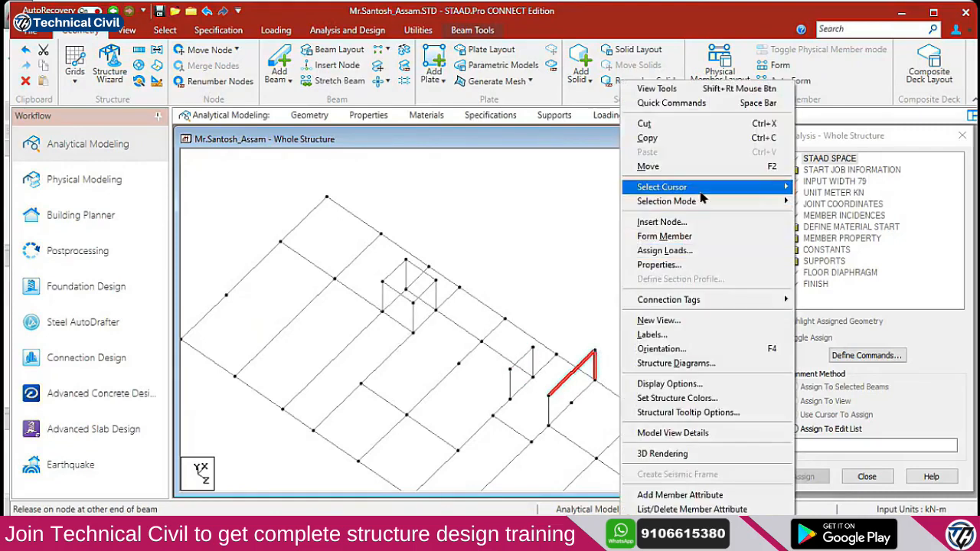
{"action": "mouse_move", "coordinate": [700, 193]}
{"action": "left_click", "coordinate": [813, 193]}
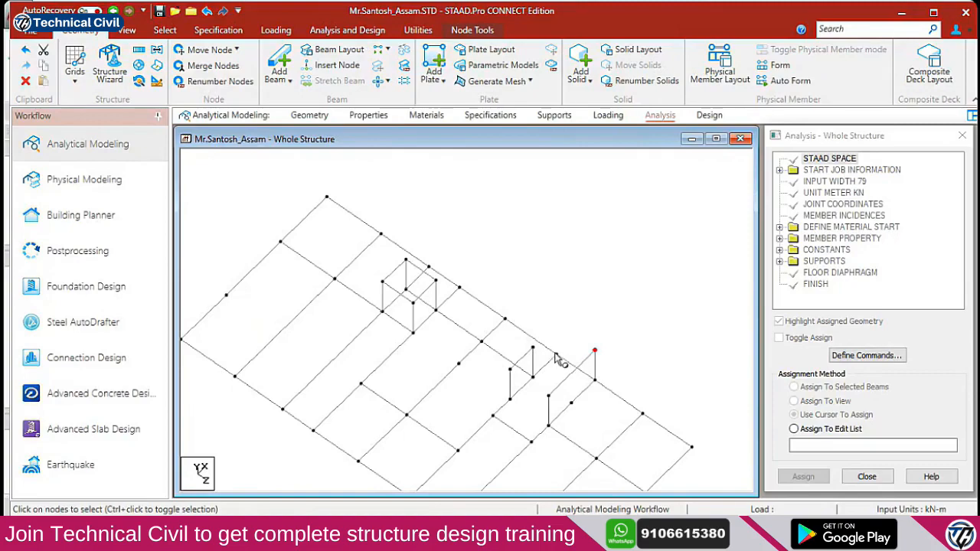
{"action": "key", "text": "alt+Tab"}
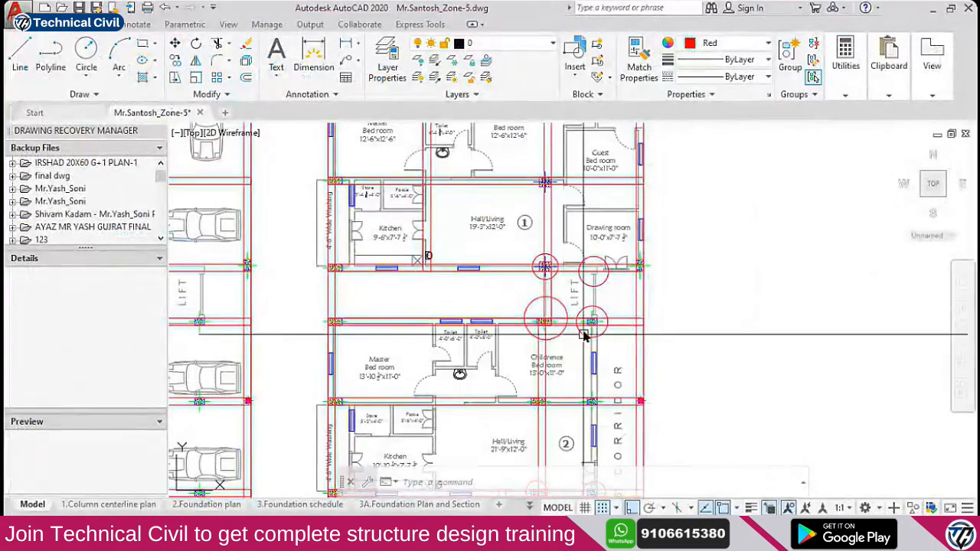
Zoom around the stair and corridor area of the AutoCAD plan to check it
{"action": "scroll", "coordinate": [602, 366], "scroll_direction": "up", "scroll_amount": 7}
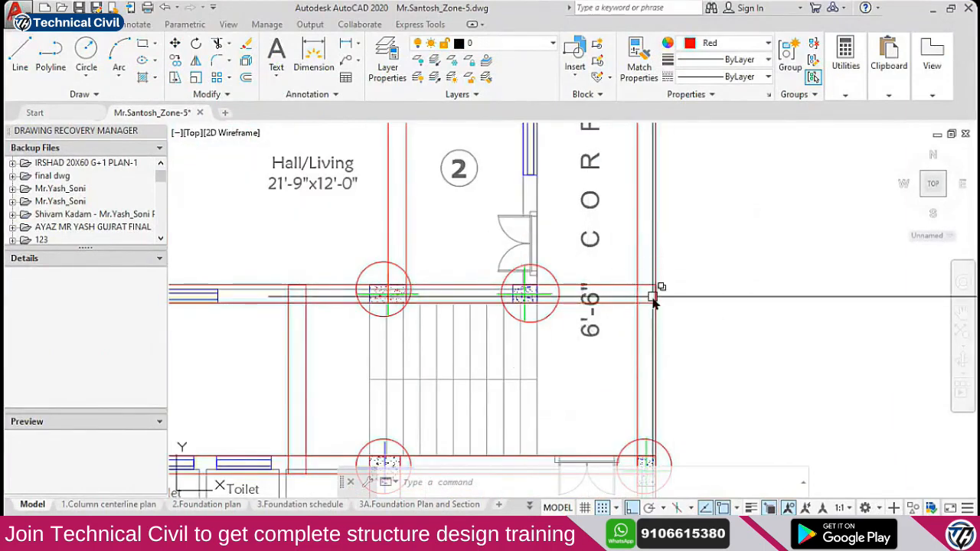
{"action": "scroll", "coordinate": [653, 297], "scroll_direction": "down", "scroll_amount": 2}
{"action": "scroll", "coordinate": [653, 298], "scroll_direction": "up", "scroll_amount": 2}
{"action": "scroll", "coordinate": [652, 300], "scroll_direction": "down", "scroll_amount": 2}
{"action": "scroll", "coordinate": [647, 307], "scroll_direction": "up", "scroll_amount": 2}
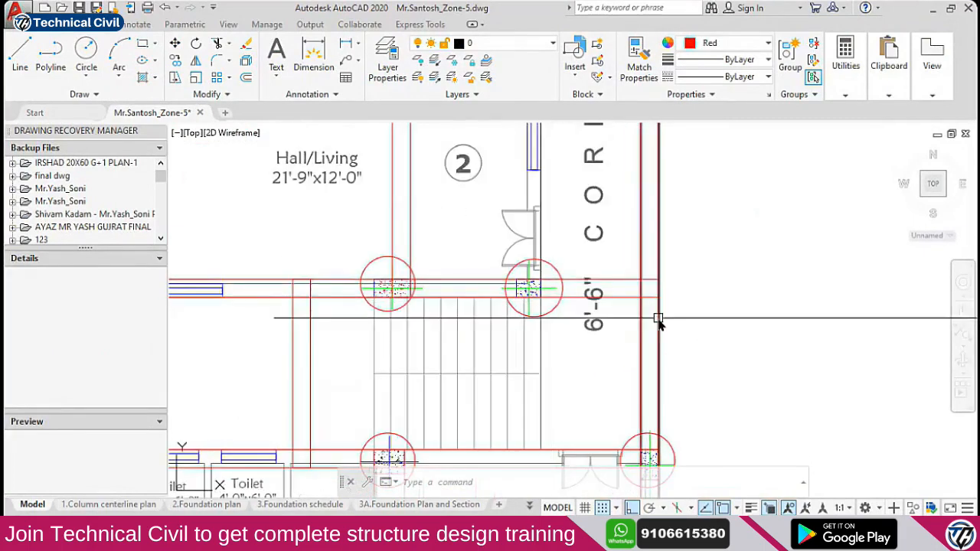
{"action": "key", "text": "alt+Tab"}
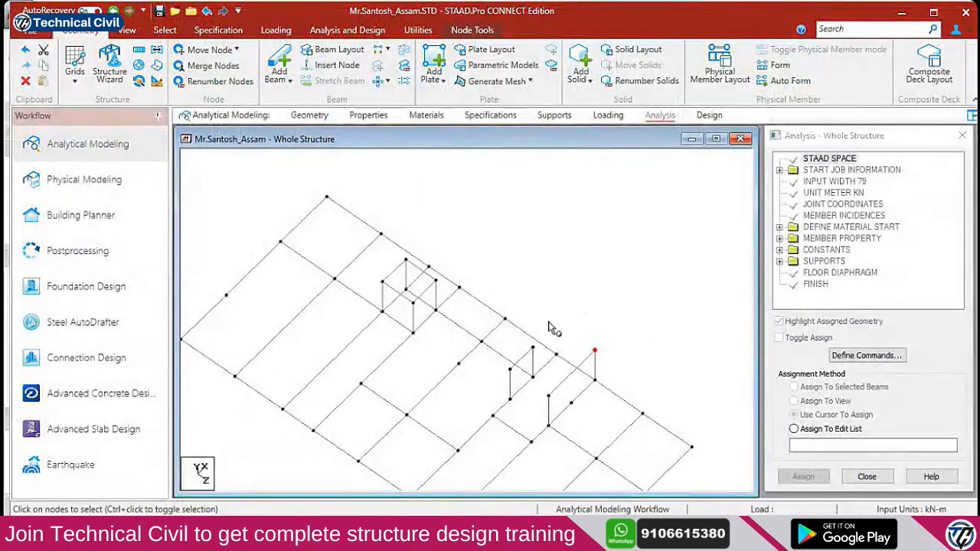
Copy the corner node 3 m up in Y and join both nodes with a vertical beam
{"action": "left_click", "coordinate": [556, 355], "text": "ctrl"}
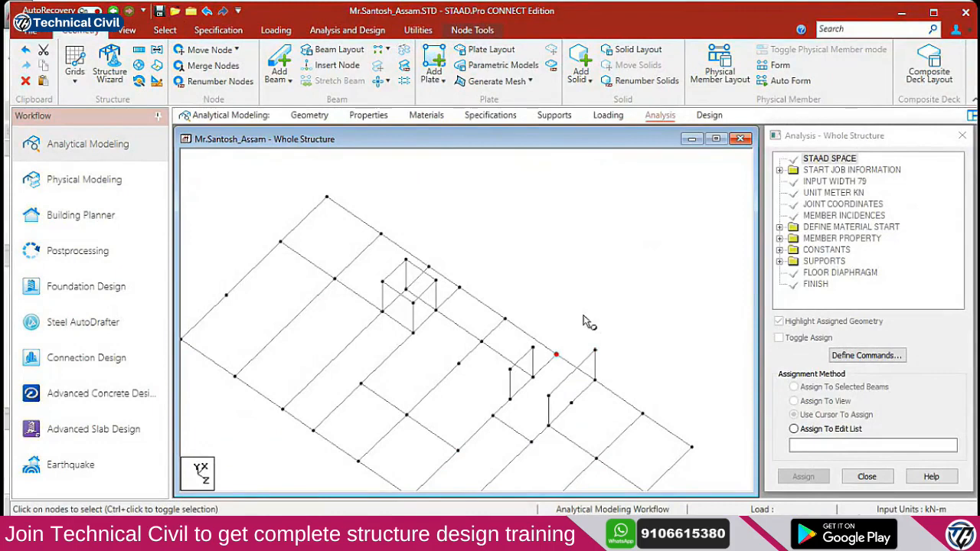
{"action": "key", "text": "ctrl+v"}
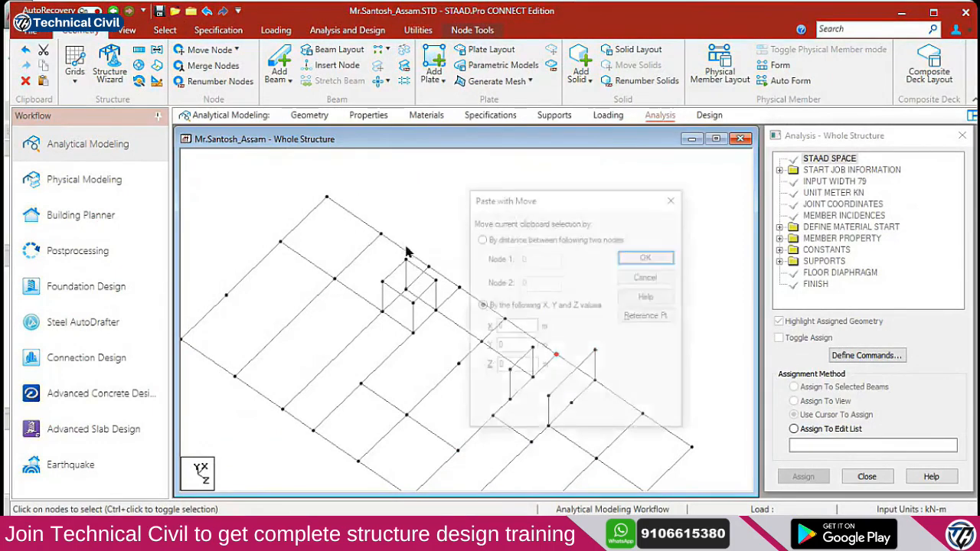
{"action": "left_click_drag", "start_coordinate": [527, 195], "coordinate": [677, 191]}
{"action": "double_click", "coordinate": [659, 336]}
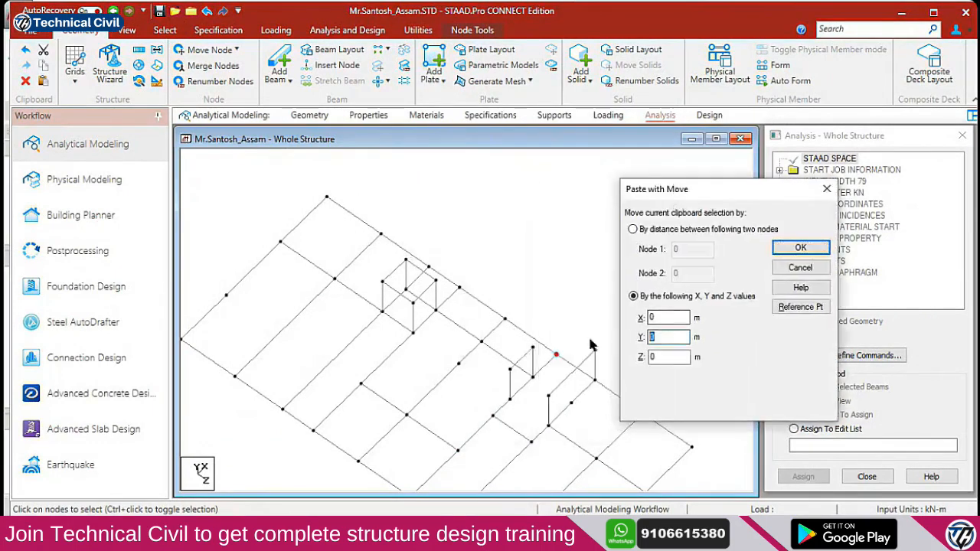
{"action": "left_click", "coordinate": [794, 253]}
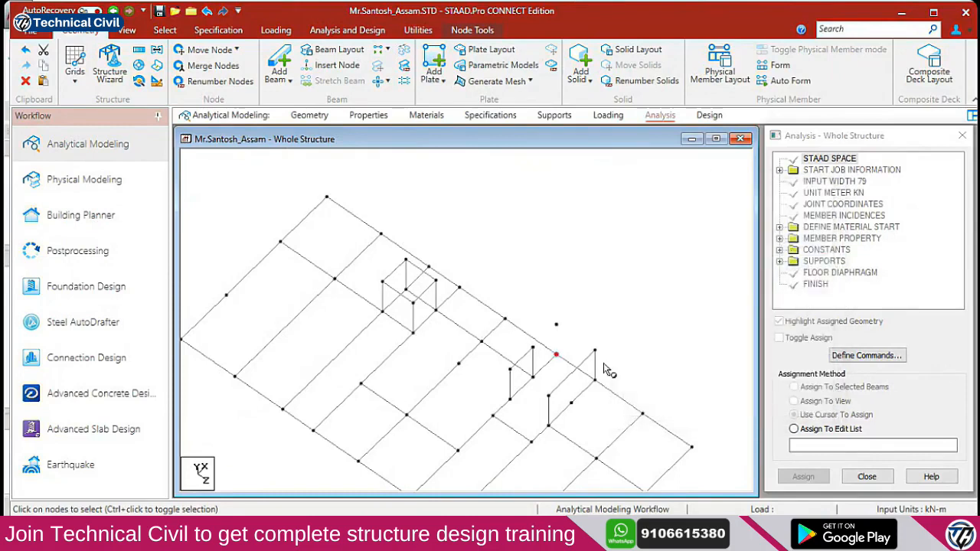
{"action": "left_click", "coordinate": [280, 69]}
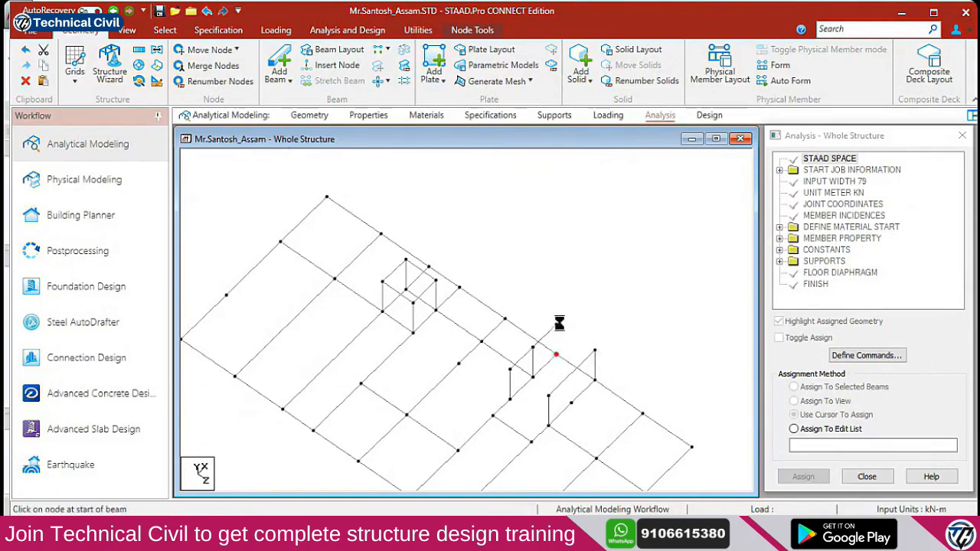
{"action": "left_click_drag", "start_coordinate": [559, 327], "coordinate": [560, 329]}
{"action": "key", "text": "alt+Tab"}
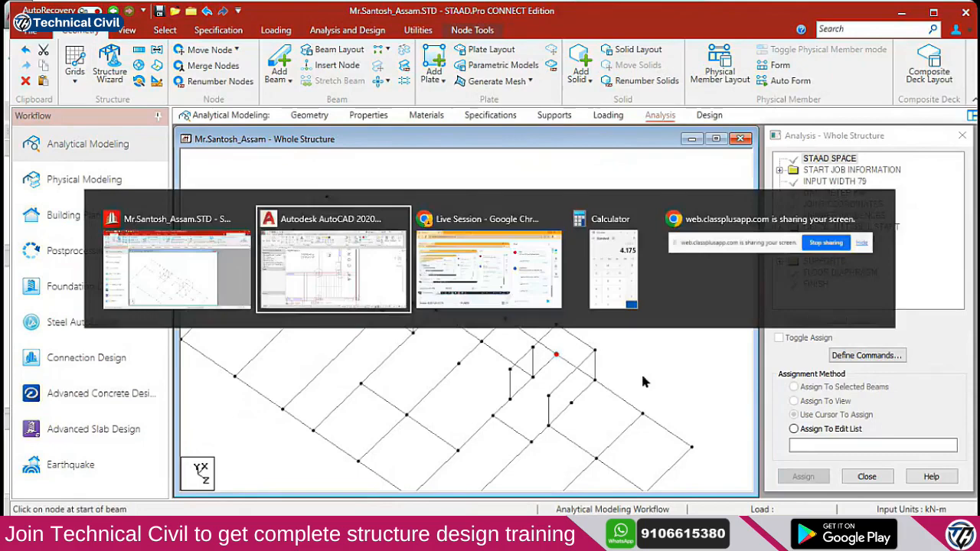
Dimension the 4' gap from the stair column corner to the wall line
{"action": "scroll", "coordinate": [437, 339], "scroll_direction": "down", "scroll_amount": 2}
{"action": "scroll", "coordinate": [437, 243], "scroll_direction": "up", "scroll_amount": 3}
{"action": "left_click", "coordinate": [314, 58]}
{"action": "scroll", "coordinate": [411, 285], "scroll_direction": "up", "scroll_amount": 2}
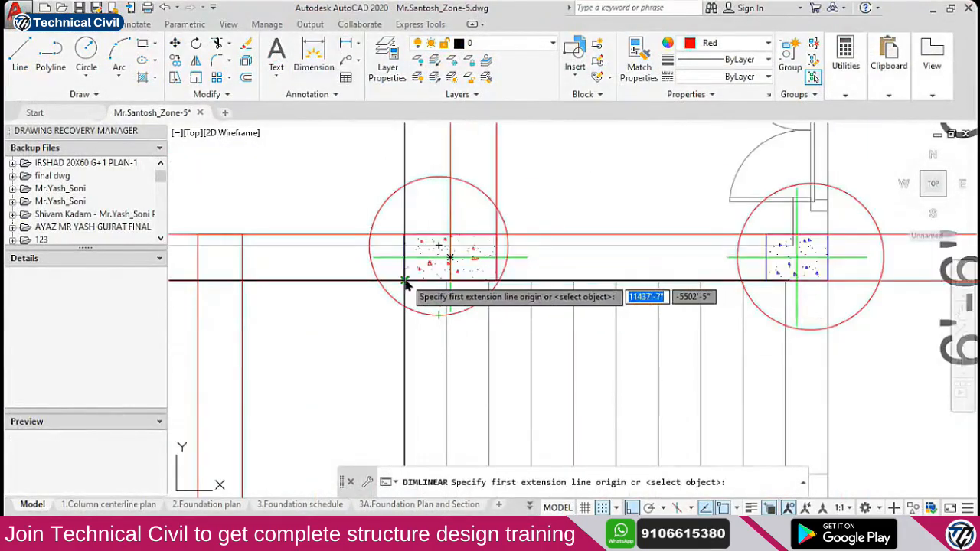
{"action": "left_click", "coordinate": [406, 282]}
{"action": "scroll", "coordinate": [411, 275], "scroll_direction": "down", "scroll_amount": 2}
{"action": "left_click", "coordinate": [290, 254]}
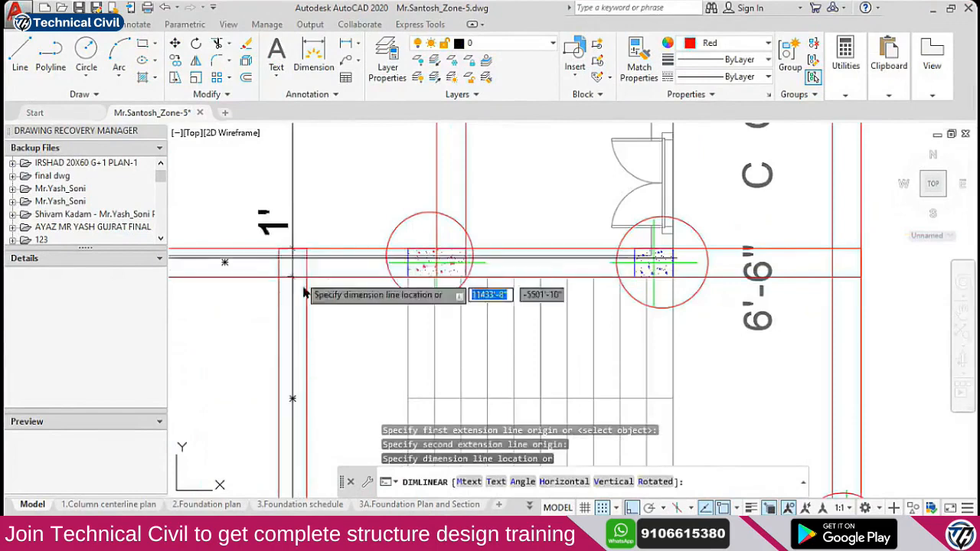
{"action": "left_click", "coordinate": [334, 341]}
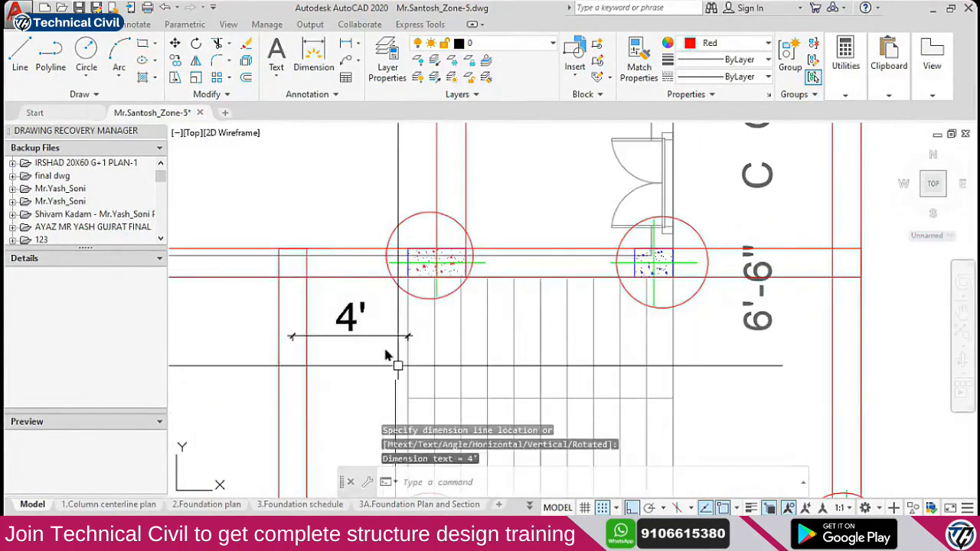
Convert 4 feet to 1.2192 m in the Calculator's Length converter
{"action": "left_click", "coordinate": [345, 533]}
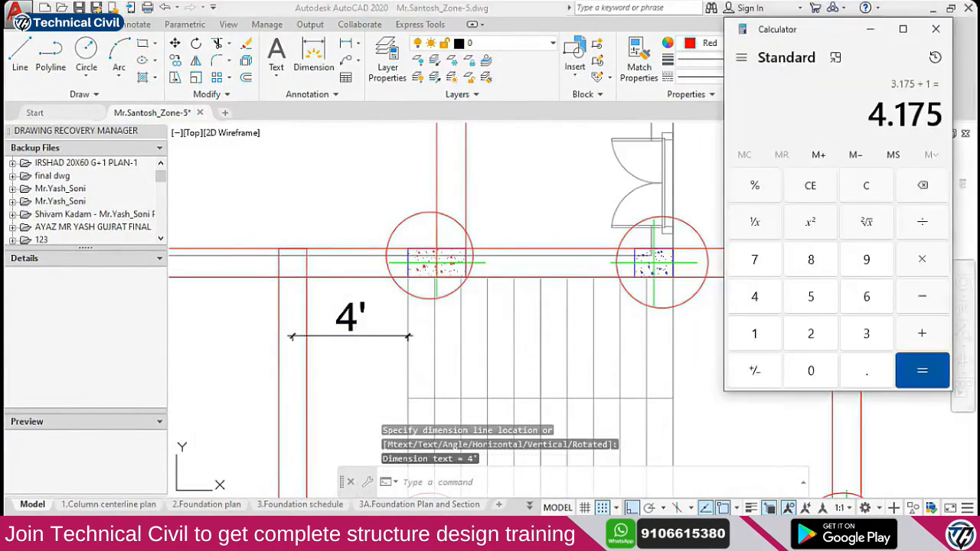
{"action": "left_click", "coordinate": [741, 59]}
{"action": "scroll", "coordinate": [766, 310], "scroll_direction": "down", "scroll_amount": 3}
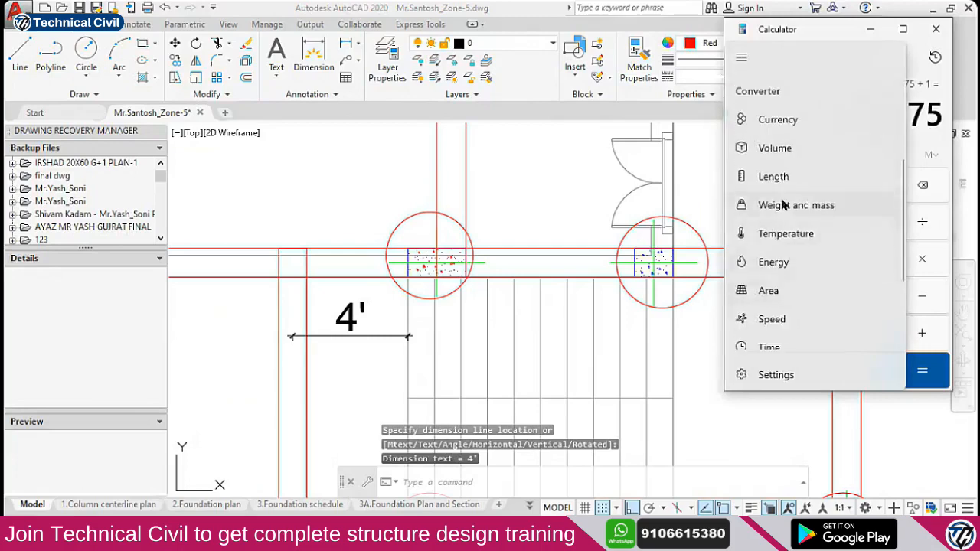
{"action": "left_click", "coordinate": [774, 176]}
{"action": "type", "text": "4"}
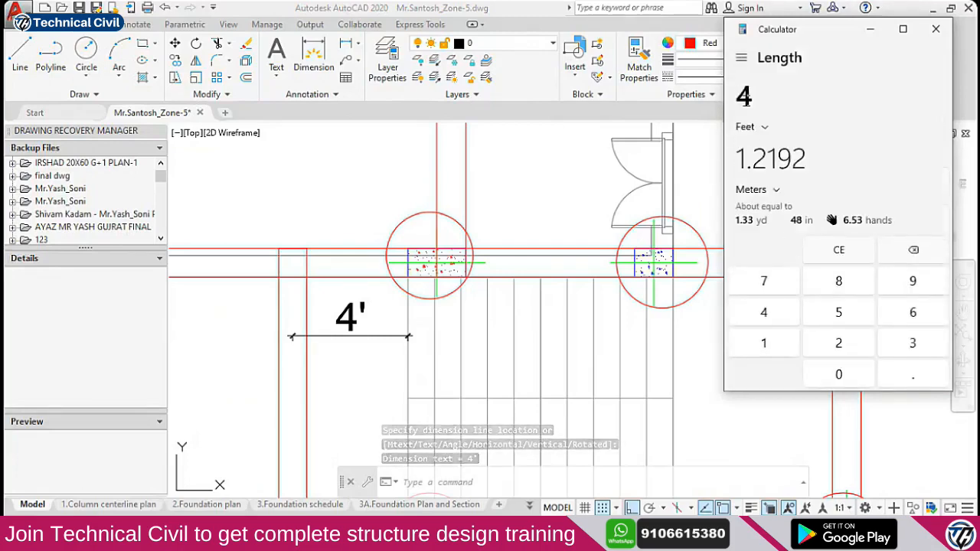
{"action": "left_click", "coordinate": [486, 236]}
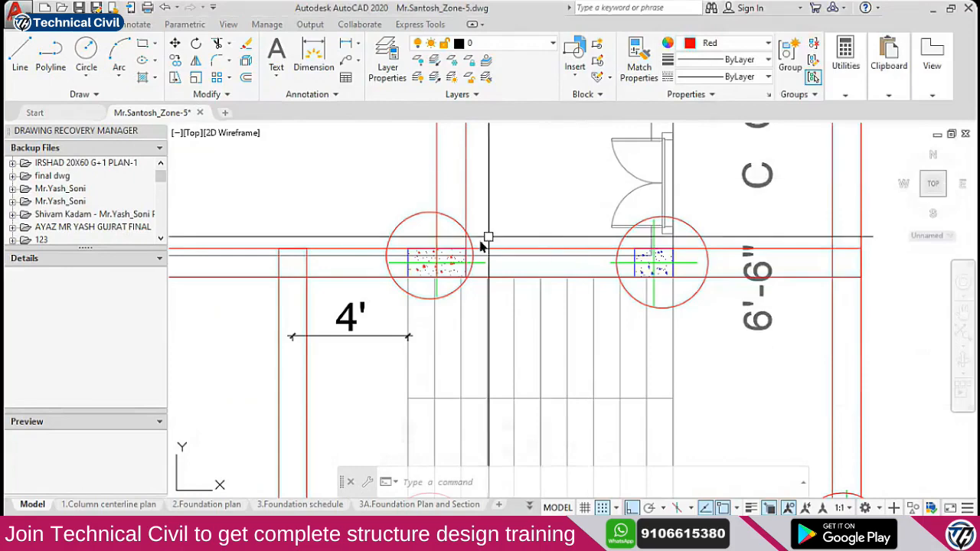
{"action": "scroll", "coordinate": [485, 236], "scroll_direction": "down", "scroll_amount": 3}
{"action": "key", "text": "alt+Tab"}
{"action": "left_click", "coordinate": [411, 286]}
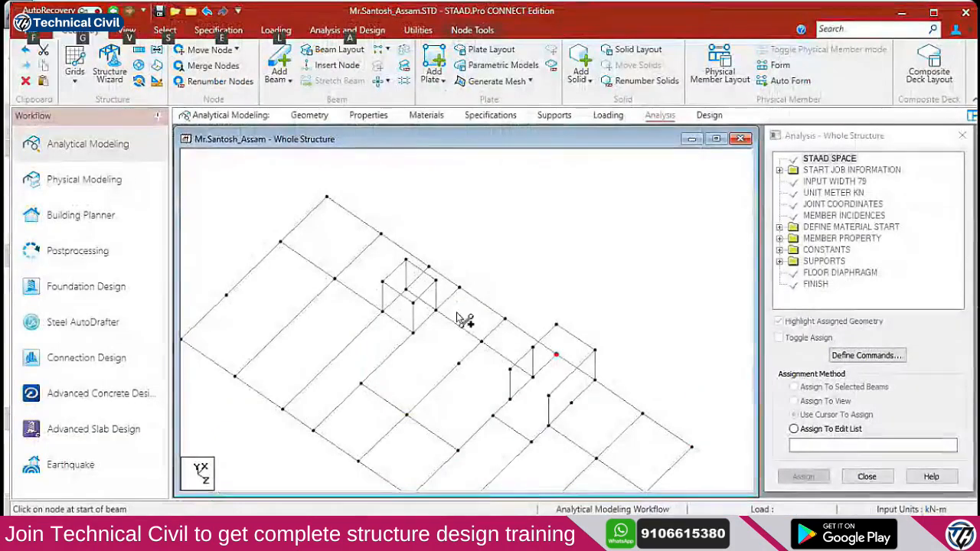
Switch to the Nodes Cursor and paste the two column-top nodes, leaving all offsets at 0 m
{"action": "right_click", "coordinate": [553, 380]}
{"action": "mouse_move", "coordinate": [605, 163]}
{"action": "left_click", "coordinate": [770, 162]}
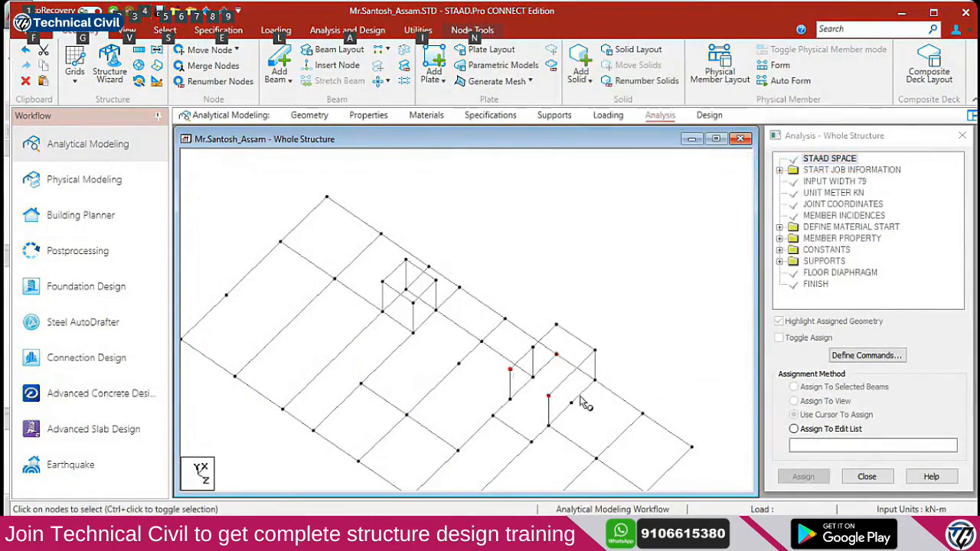
{"action": "key", "text": "ctrl+v"}
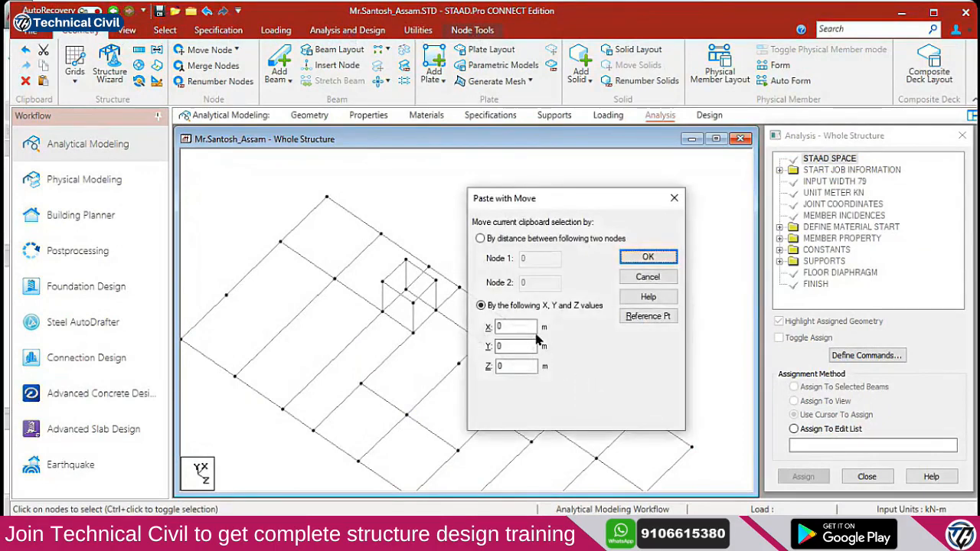
{"action": "left_click_drag", "start_coordinate": [527, 202], "coordinate": [684, 167]}
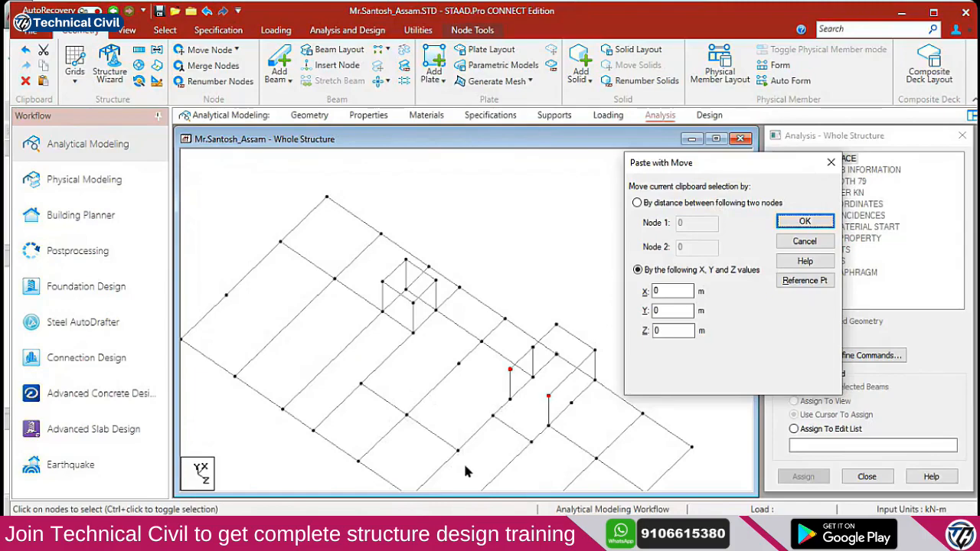
{"action": "key", "text": "alt+Tab"}
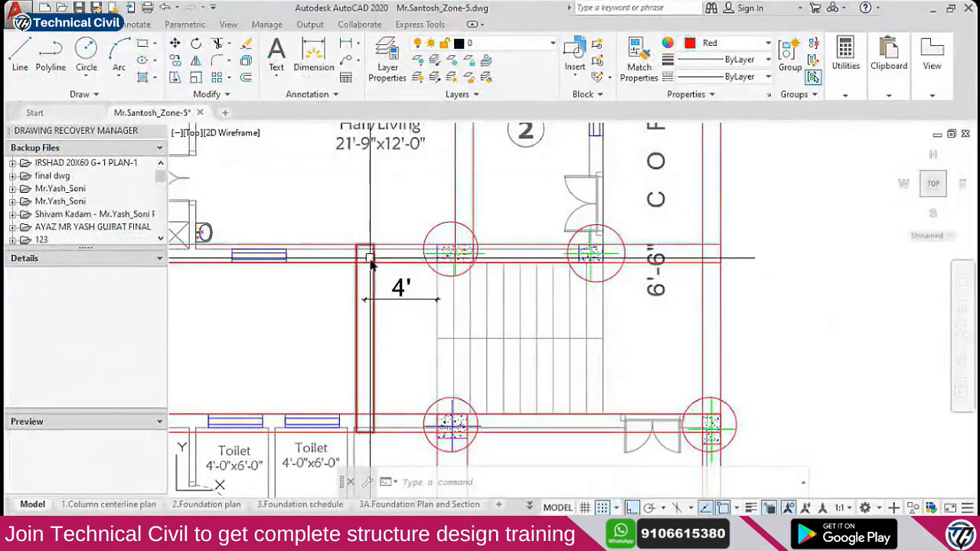
Draw a rectangle across the 4' gap up to the upper stair column
{"action": "type", "text": "REC"}
{"action": "key", "text": "Return"}
{"action": "left_click", "coordinate": [347, 236]}
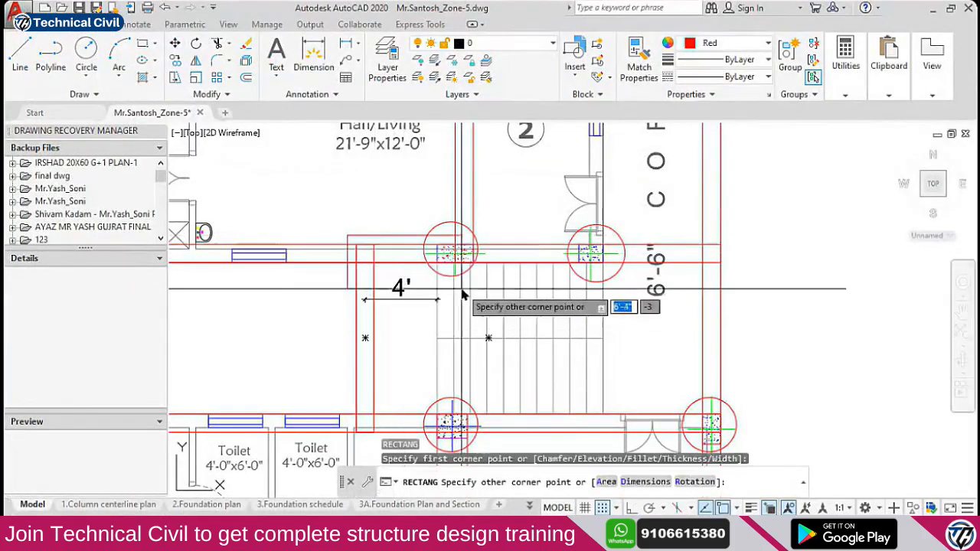
{"action": "left_click", "coordinate": [454, 277]}
{"action": "left_click", "coordinate": [402, 276]}
Start and cancel a copy of the rectangle, then select the upper and lower rectangles
{"action": "type", "text": "CO"}
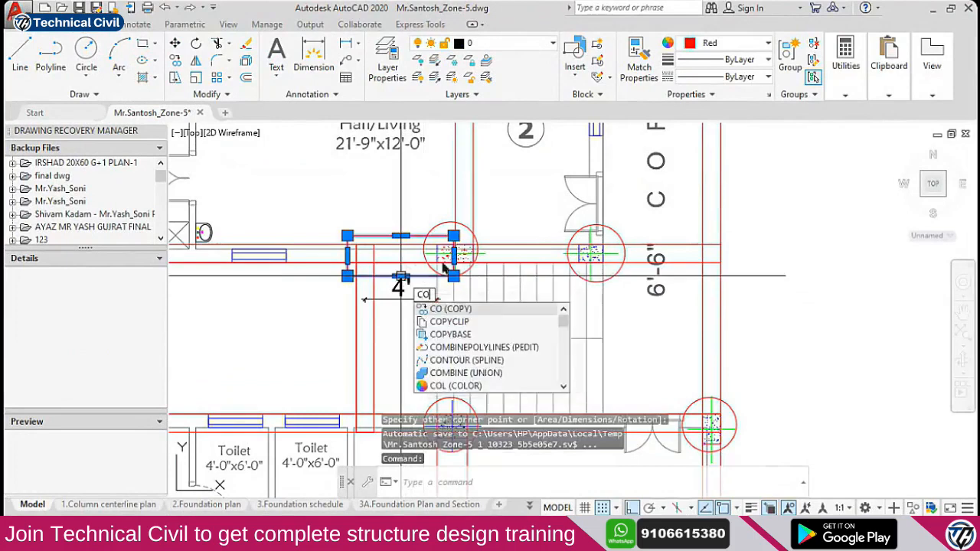
{"action": "key", "text": "Return"}
{"action": "scroll", "coordinate": [456, 257], "scroll_direction": "down", "scroll_amount": 2}
{"action": "left_click", "coordinate": [722, 205]}
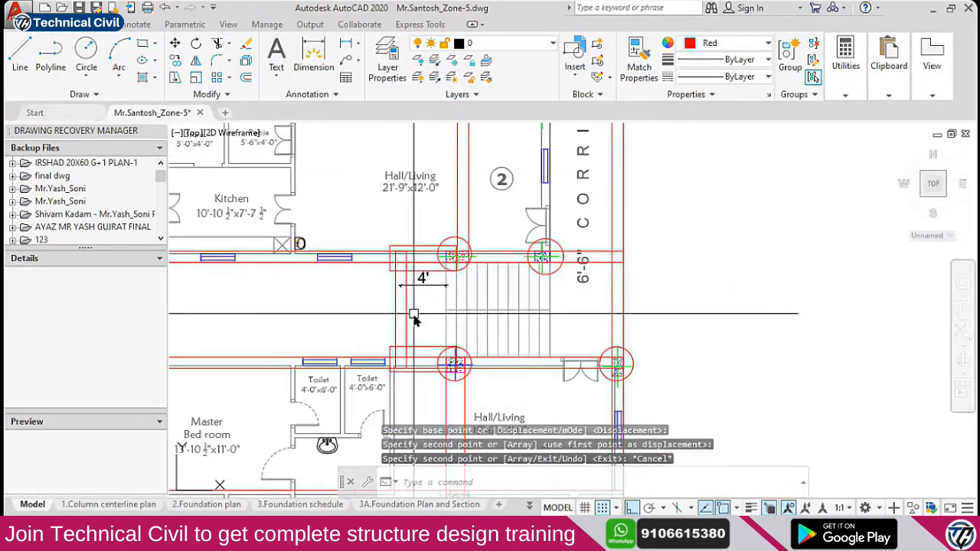
{"action": "key", "text": "Escape"}
{"action": "scroll", "coordinate": [398, 337], "scroll_direction": "up", "scroll_amount": 4}
{"action": "scroll", "coordinate": [551, 333], "scroll_direction": "down", "scroll_amount": 3}
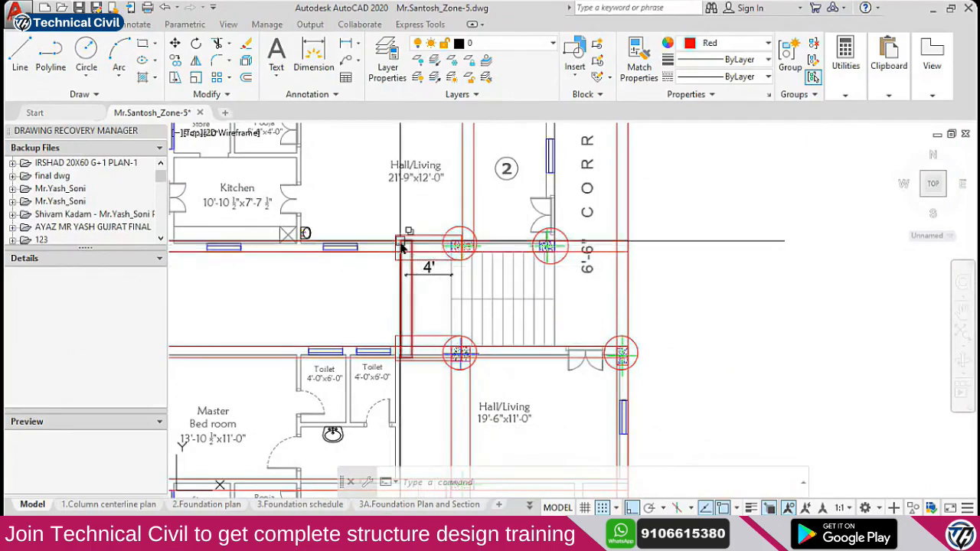
{"action": "scroll", "coordinate": [433, 252], "scroll_direction": "up", "scroll_amount": 2}
{"action": "left_click", "coordinate": [416, 223]}
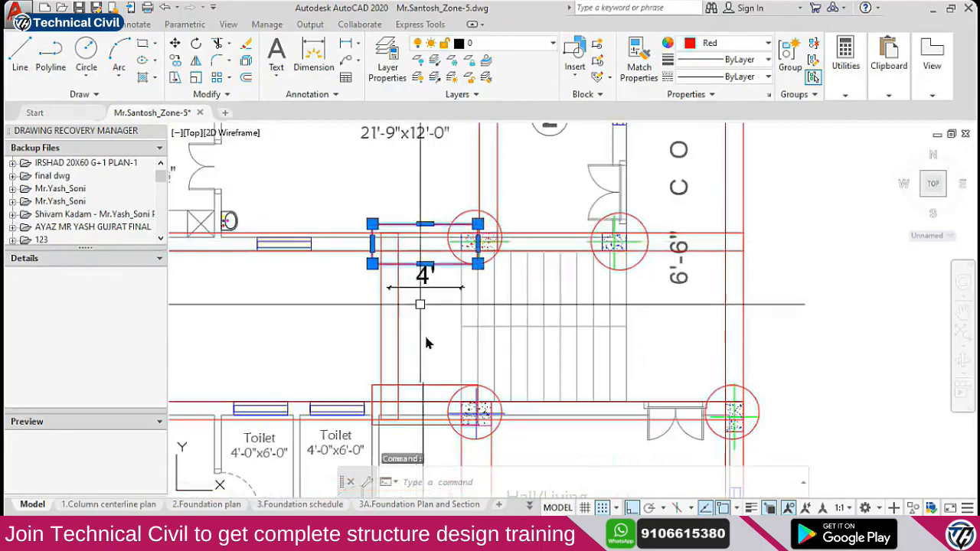
{"action": "left_click", "coordinate": [434, 385]}
{"action": "key", "text": "alt+Tab"}
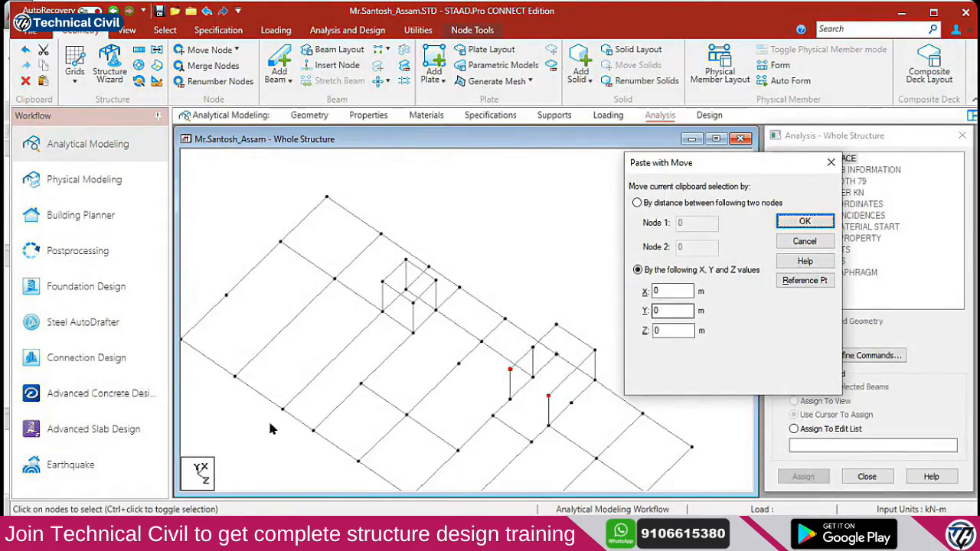
Paste the two column-top nodes at X = -1.2 m and start beaming them to the originals
{"action": "double_click", "coordinate": [659, 291]}
{"action": "type", "text": "-1.2"}
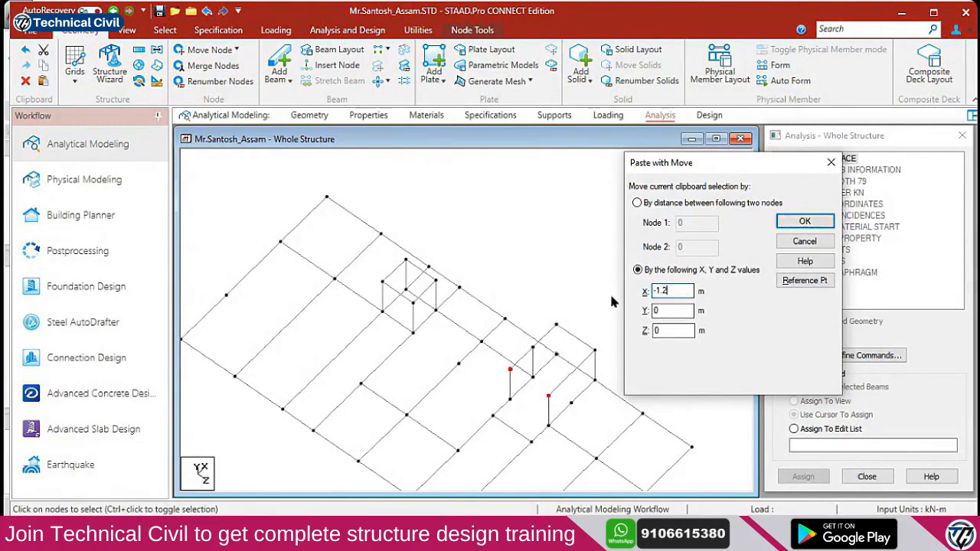
{"action": "left_click", "coordinate": [805, 223]}
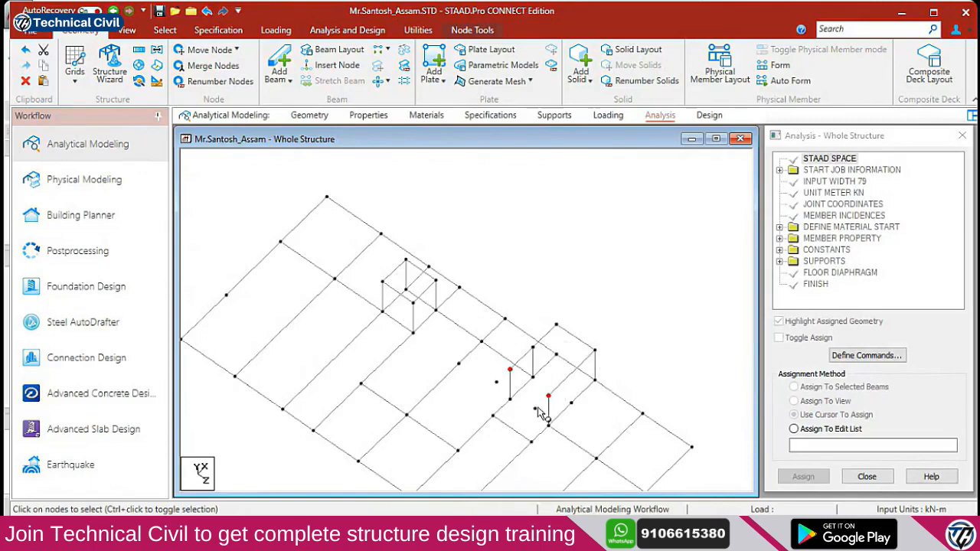
{"action": "left_click", "coordinate": [271, 69]}
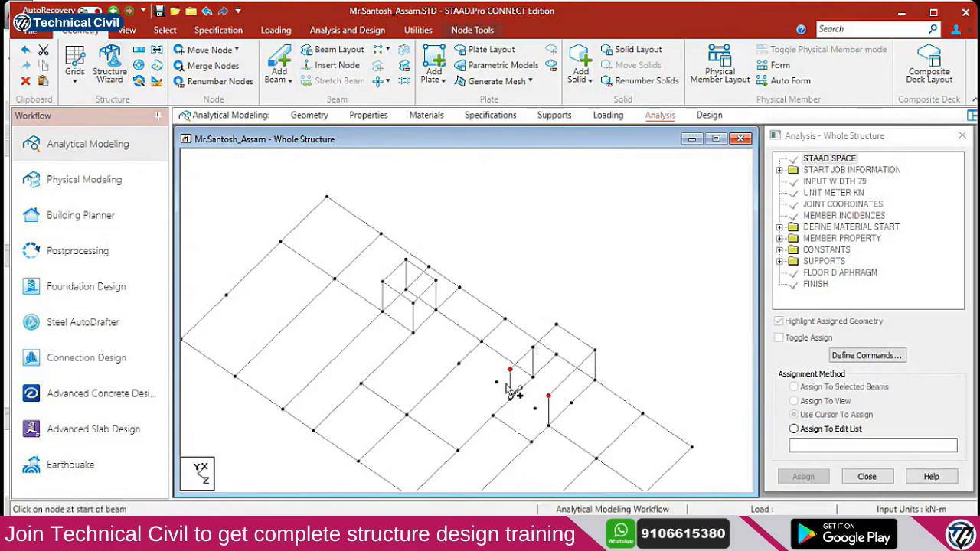
{"action": "mouse_move", "coordinate": [548, 397]}
{"action": "left_mouse_down"}
{"action": "mouse_move", "coordinate": [546, 406]}
{"action": "mouse_move", "coordinate": [497, 383]}
{"action": "left_mouse_up"}
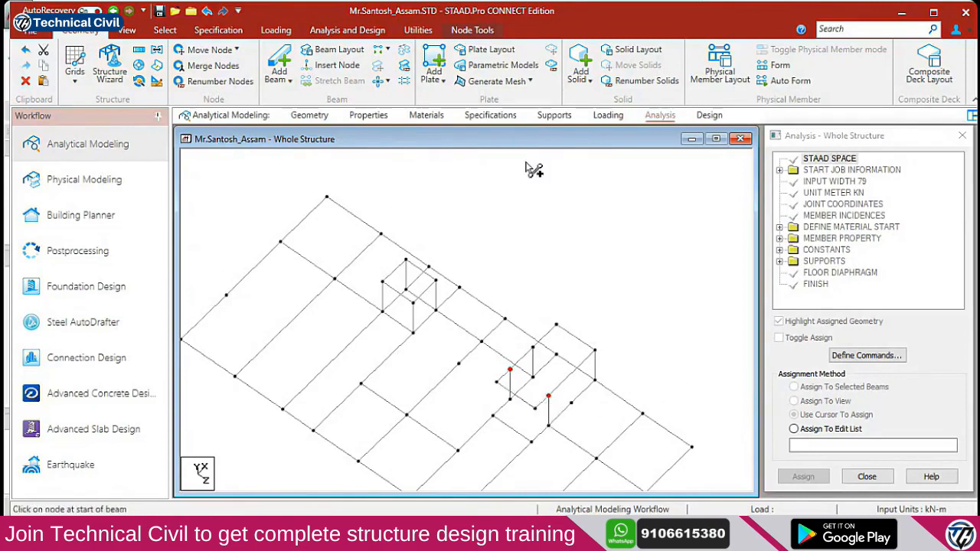
{"action": "key", "text": "Up"}
{"action": "key", "text": "Up"}
{"action": "key", "text": "Up"}
{"action": "key", "text": "Up"}
{"action": "key", "text": "Up"}
{"action": "key", "text": "Up"}
{"action": "key", "text": "Up"}
{"action": "key", "text": "Up"}
{"action": "key", "text": "Up"}
{"action": "key", "text": "Up"}
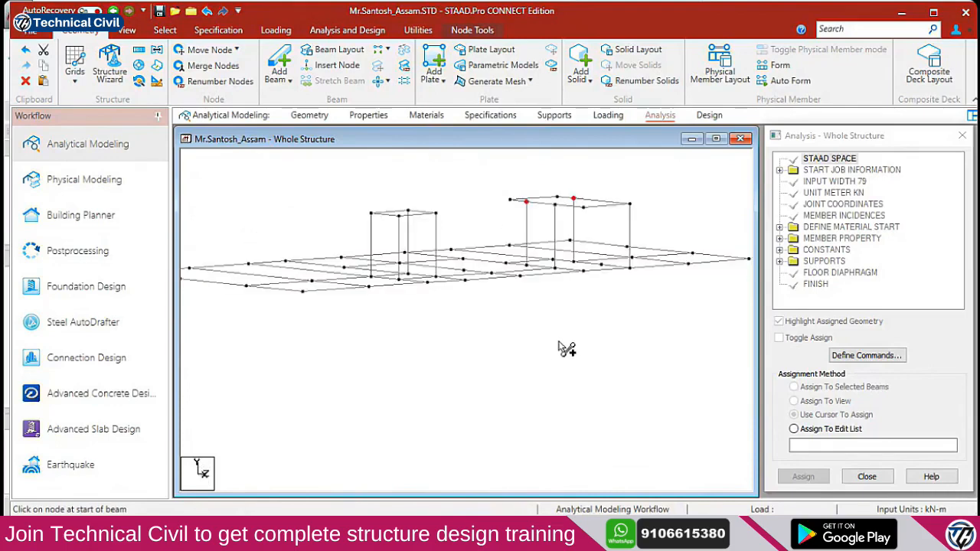
{"action": "key", "text": "Down"}
{"action": "key", "text": "Down"}
{"action": "key", "text": "Down"}
{"action": "key", "text": "Down"}
{"action": "key", "text": "Down"}
{"action": "key", "text": "Down"}
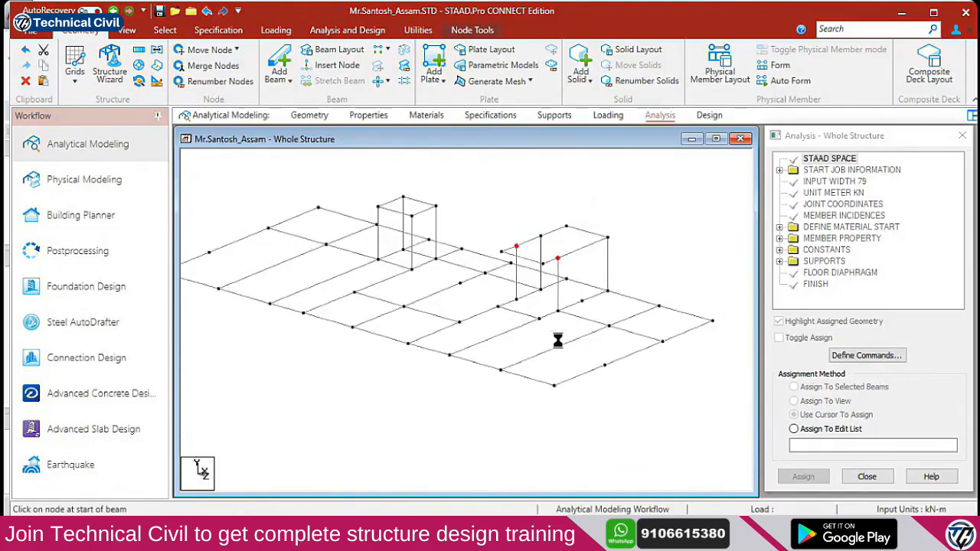
{"action": "key", "text": "Up"}
{"action": "key", "text": "Up"}
{"action": "key", "text": "Up"}
{"action": "key", "text": "Up"}
{"action": "key", "text": "Up"}
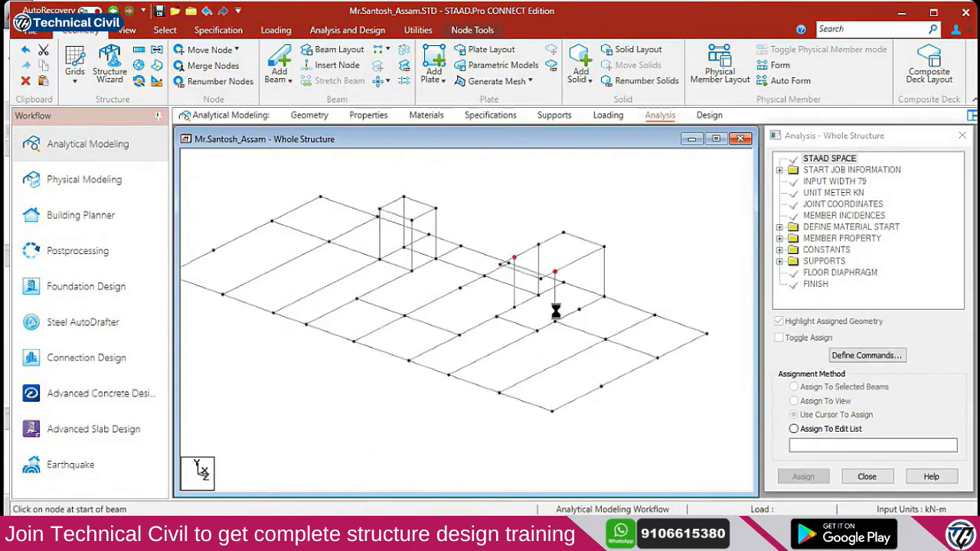
{"action": "key", "text": "Down"}
{"action": "key", "text": "Down"}
{"action": "key", "text": "Down"}
{"action": "key", "text": "Down"}
{"action": "key", "text": "Down"}
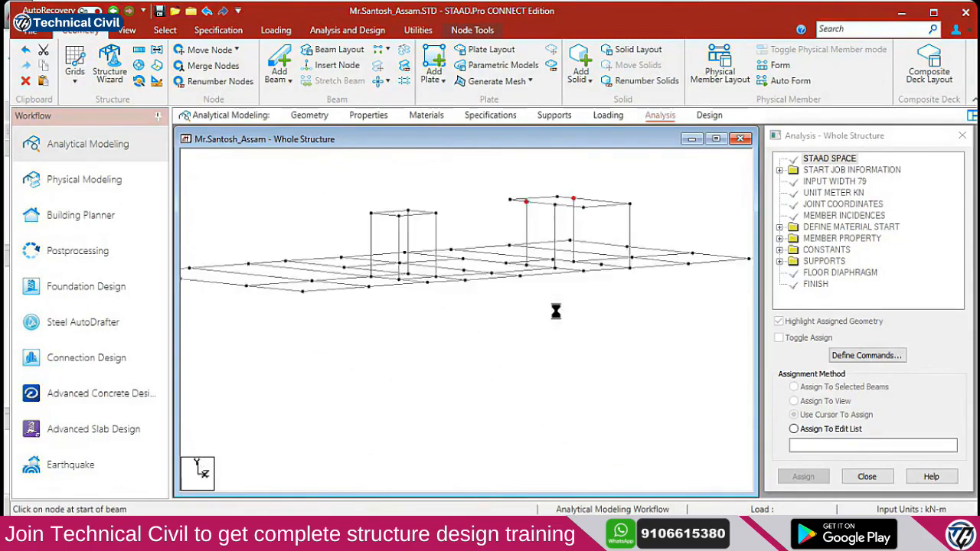
{"action": "key", "text": "Right"}
{"action": "key", "text": "Right"}
{"action": "key", "text": "Right"}
{"action": "key", "text": "Right"}
{"action": "key", "text": "Right"}
{"action": "key", "text": "Right"}
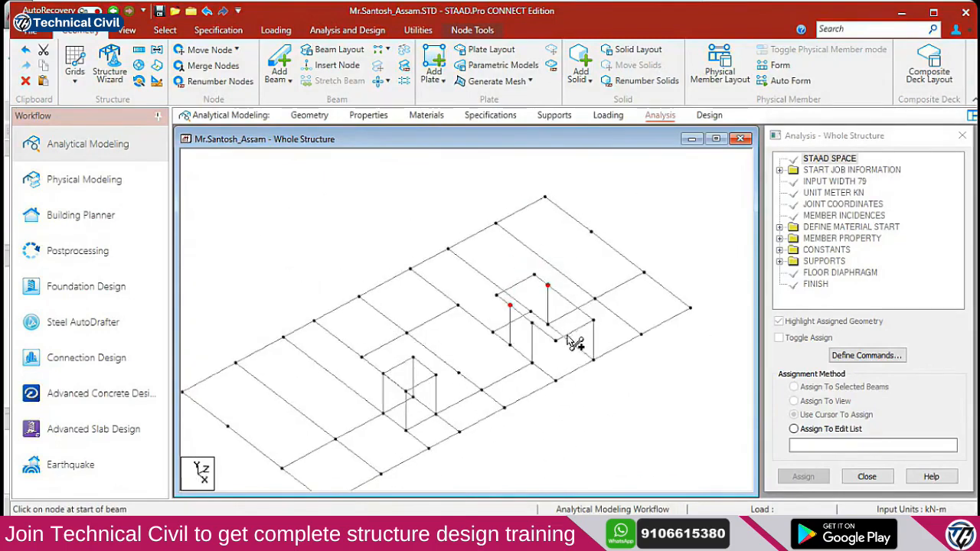
{"action": "key", "text": "Right"}
{"action": "key", "text": "Right"}
{"action": "key", "text": "Right"}
{"action": "key", "text": "Right"}
{"action": "key", "text": "Right"}
{"action": "key", "text": "Right"}
{"action": "key", "text": "Right"}
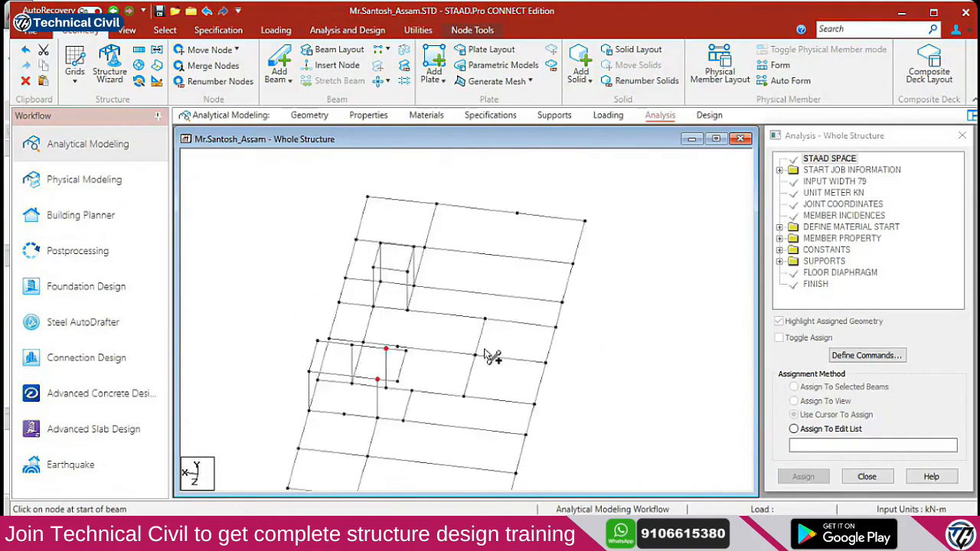
{"action": "key", "text": "Up"}
{"action": "key", "text": "Up"}
{"action": "key", "text": "Up"}
{"action": "key", "text": "Up"}
{"action": "key", "text": "Up"}
{"action": "key", "text": "Up"}
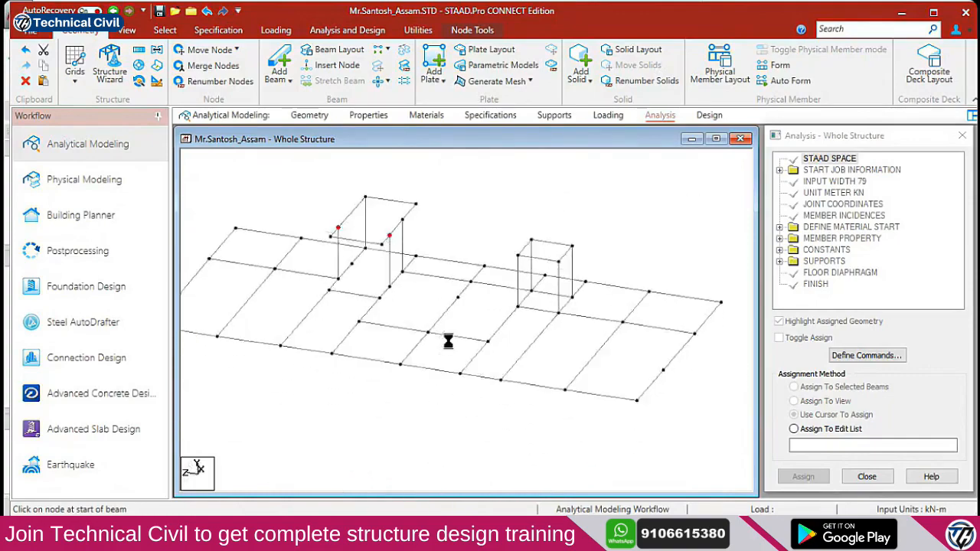
{"action": "key", "text": "Down"}
{"action": "key", "text": "Down"}
{"action": "key", "text": "Down"}
{"action": "key", "text": "Down"}
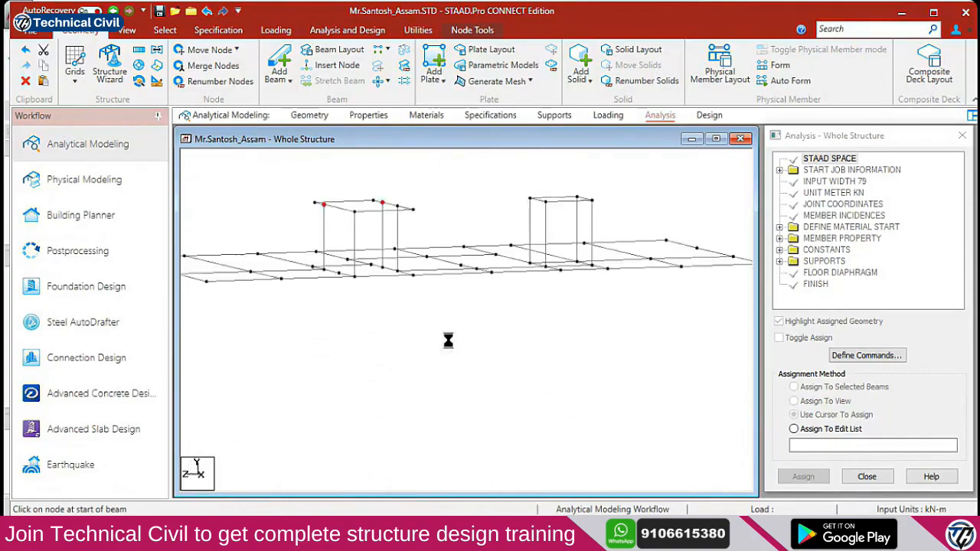
{"action": "key", "text": "Up"}
{"action": "key", "text": "Up"}
{"action": "left_click", "coordinate": [369, 215]}
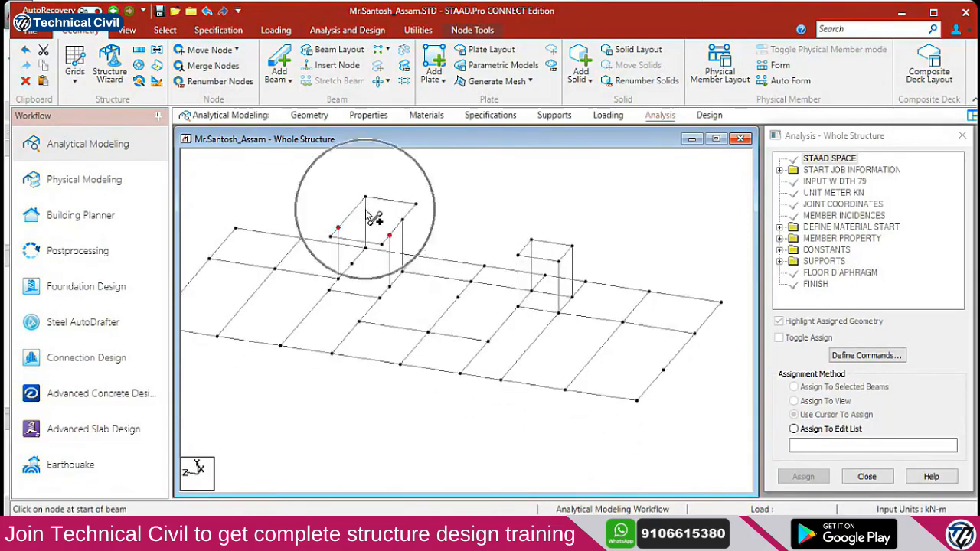
{"action": "left_click", "coordinate": [417, 205]}
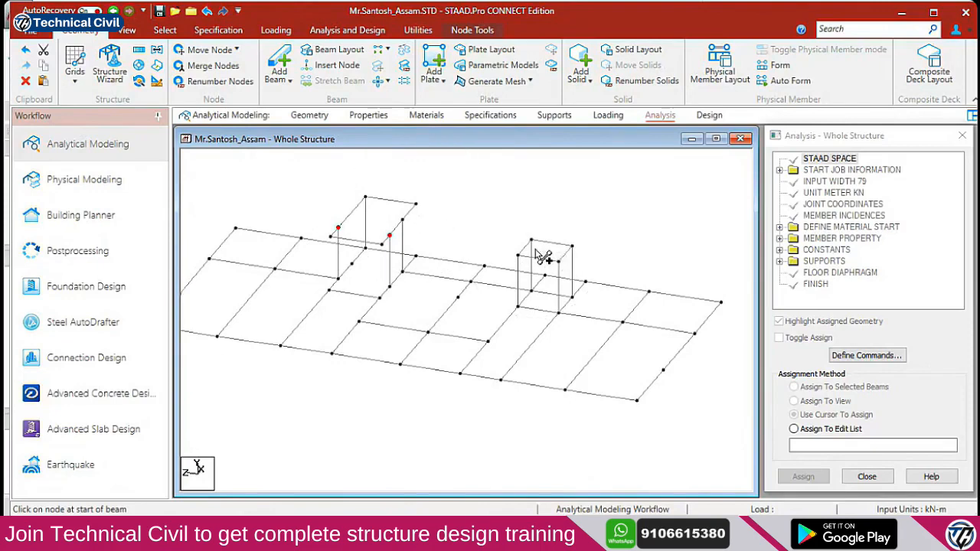
{"action": "left_click", "coordinate": [558, 291]}
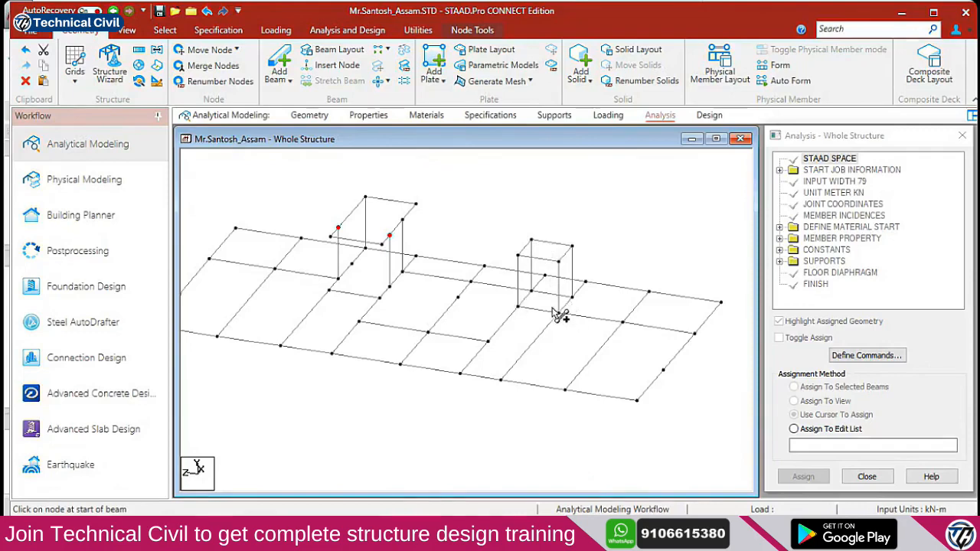
Erase the two selected objects beside the stair in the AutoCAD floor plan
{"action": "key", "text": "alt+Tab"}
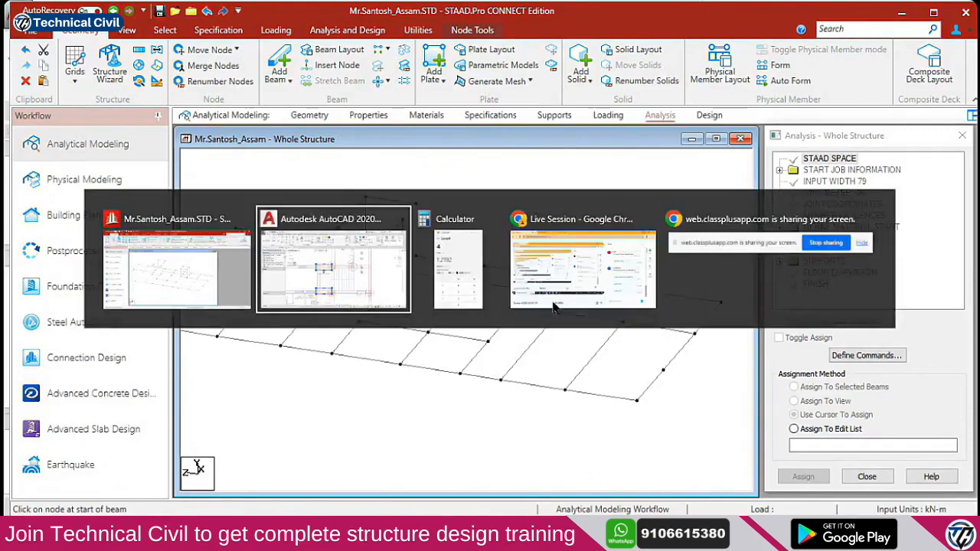
{"action": "type", "text": "e"}
{"action": "key", "text": "Return"}
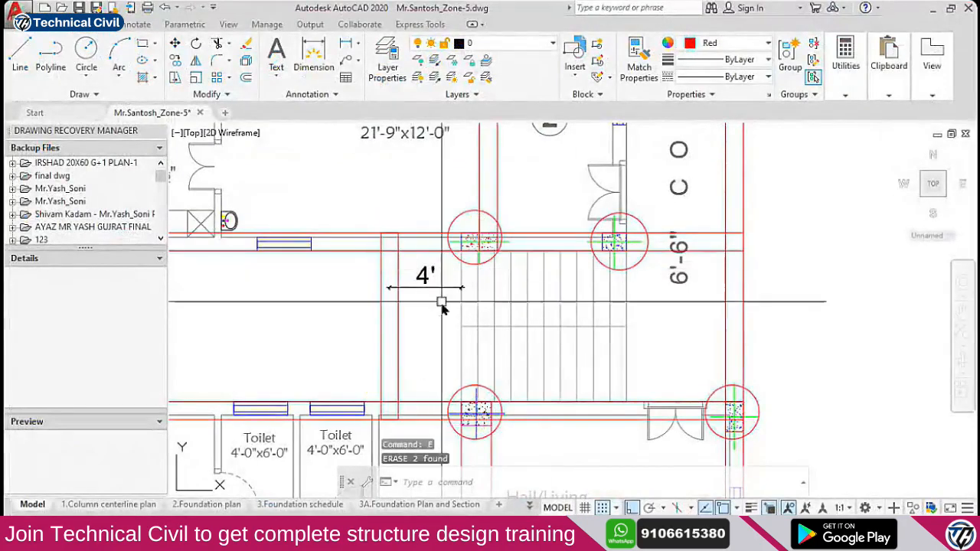
Erase the 4' dimension beside the stair
{"action": "key", "text": "alt+Tab"}
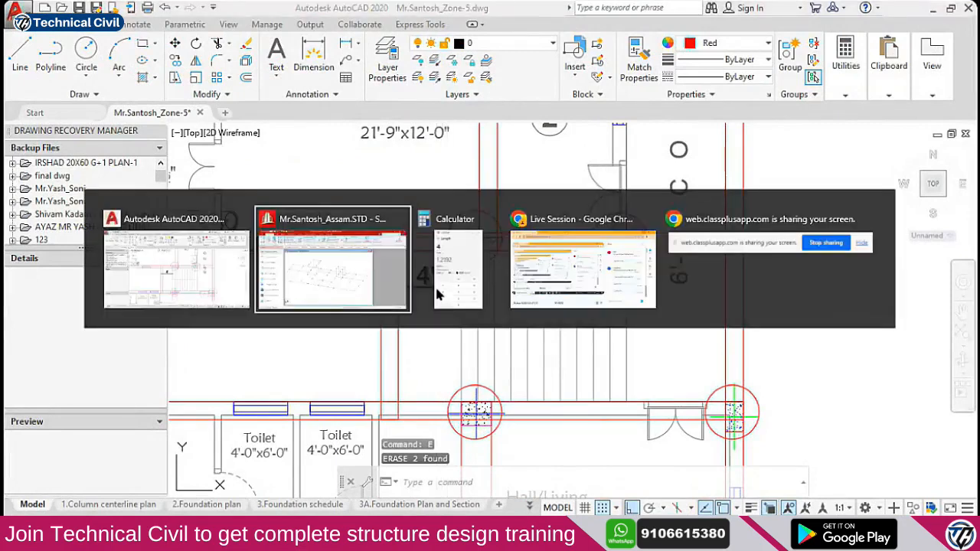
{"action": "key", "text": "alt+shift+Tab"}
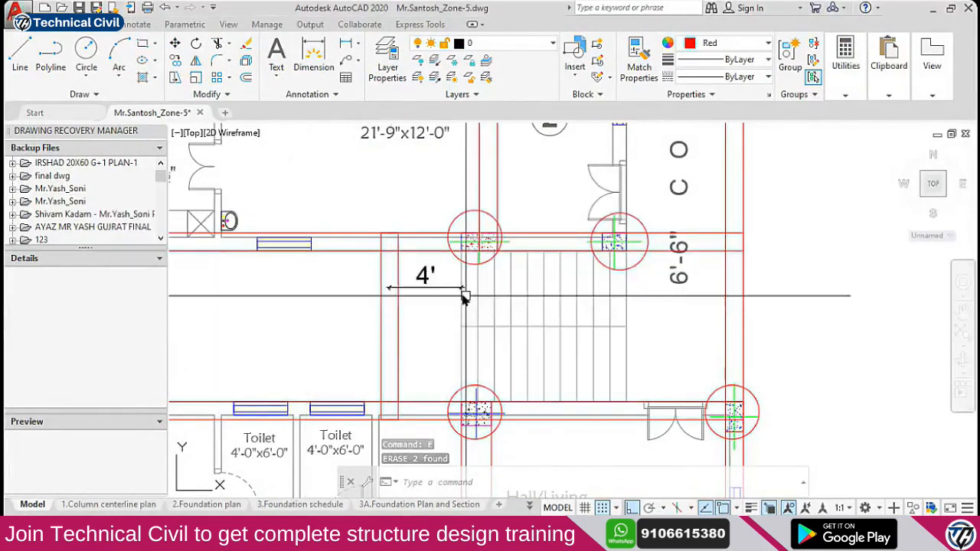
{"action": "left_click", "coordinate": [453, 289]}
{"action": "type", "text": "e"}
{"action": "key", "text": "Return"}
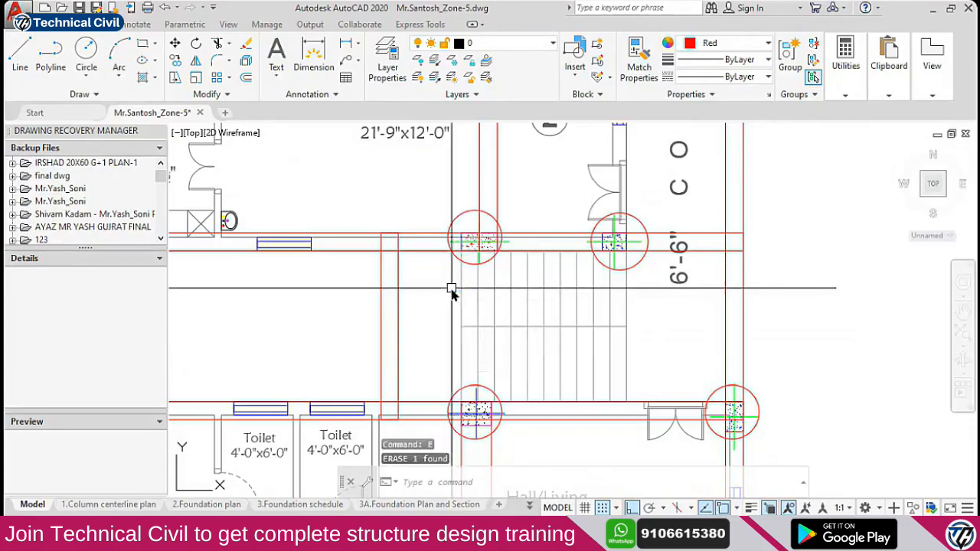
Pan and zoom the floor plan to frame the stair area
{"action": "scroll", "coordinate": [451, 287], "scroll_direction": "down", "scroll_amount": 3}
{"action": "scroll", "coordinate": [449, 296], "scroll_direction": "up", "scroll_amount": 2}
{"action": "mouse_move", "coordinate": [467, 296]}
{"action": "middle_mouse_down"}
{"action": "mouse_move", "coordinate": [527, 314]}
{"action": "mouse_move", "coordinate": [618, 318]}
{"action": "middle_mouse_up"}
{"action": "scroll", "coordinate": [509, 305], "scroll_direction": "down", "scroll_amount": 2}
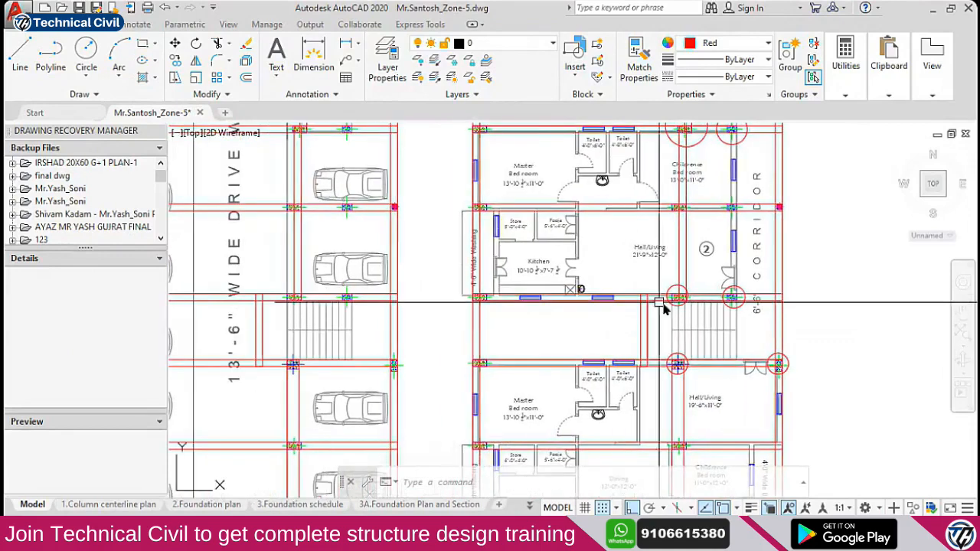
{"action": "scroll", "coordinate": [695, 326], "scroll_direction": "up", "scroll_amount": 2}
{"action": "middle_click_drag", "start_coordinate": [695, 325], "coordinate": [609, 320]}
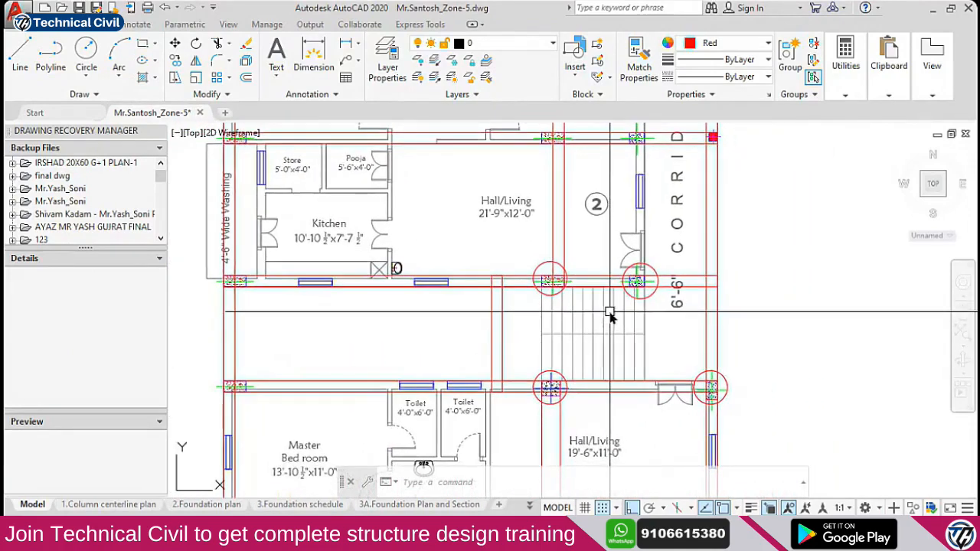
Close the calculator and bring the live session browser to the front
{"action": "key", "text": "alt+Tab"}
{"action": "key", "text": "alt+Tab"}
{"action": "left_click", "coordinate": [936, 29]}
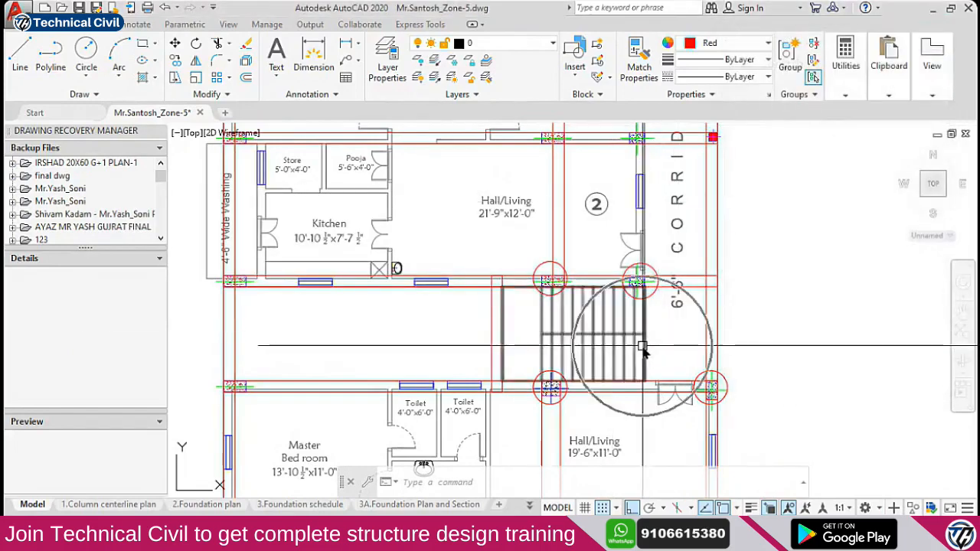
{"action": "scroll", "coordinate": [642, 348], "scroll_direction": "down", "scroll_amount": 4}
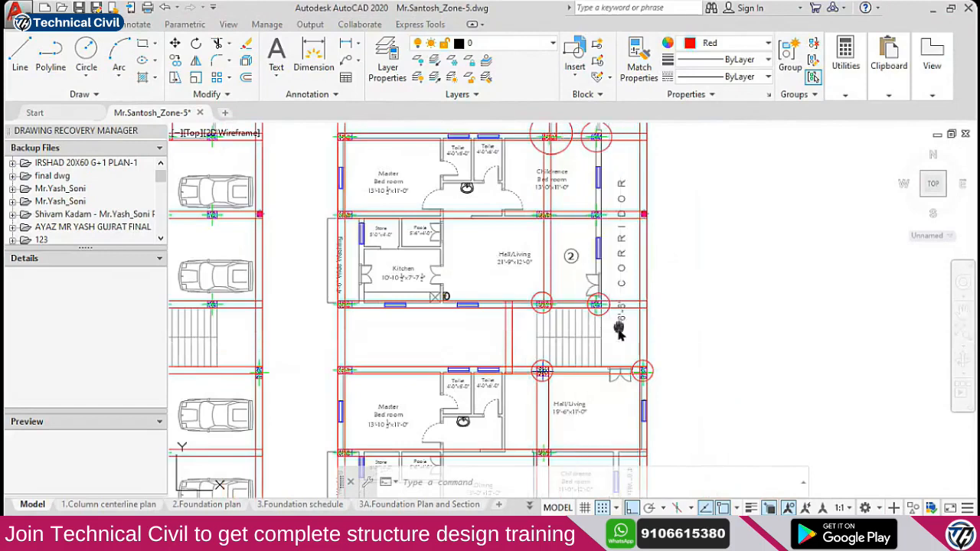
{"action": "scroll", "coordinate": [591, 339], "scroll_direction": "up", "scroll_amount": 1}
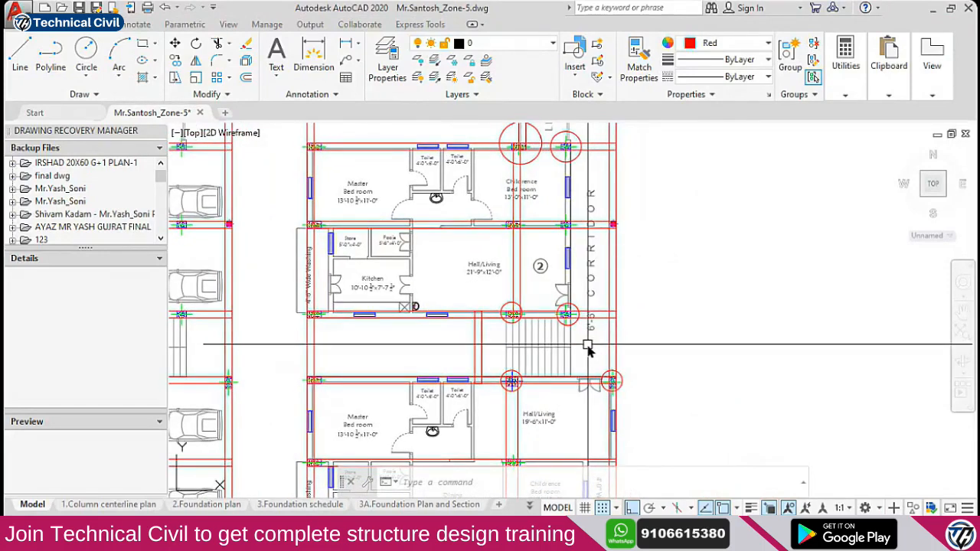
{"action": "key", "text": "alt+Tab"}
{"action": "key", "text": "alt+Tab"}
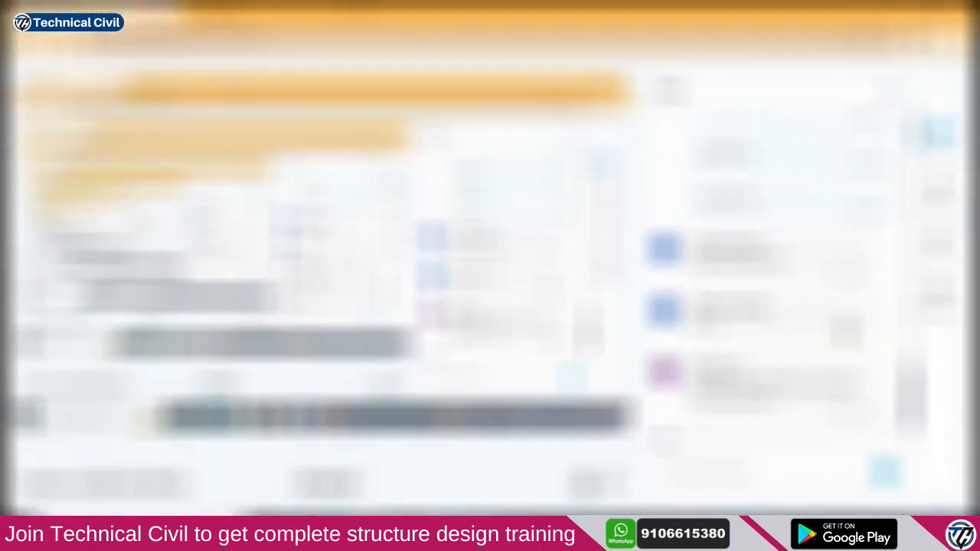
{"action": "scroll", "coordinate": [806, 304], "scroll_direction": "down", "scroll_amount": 1}
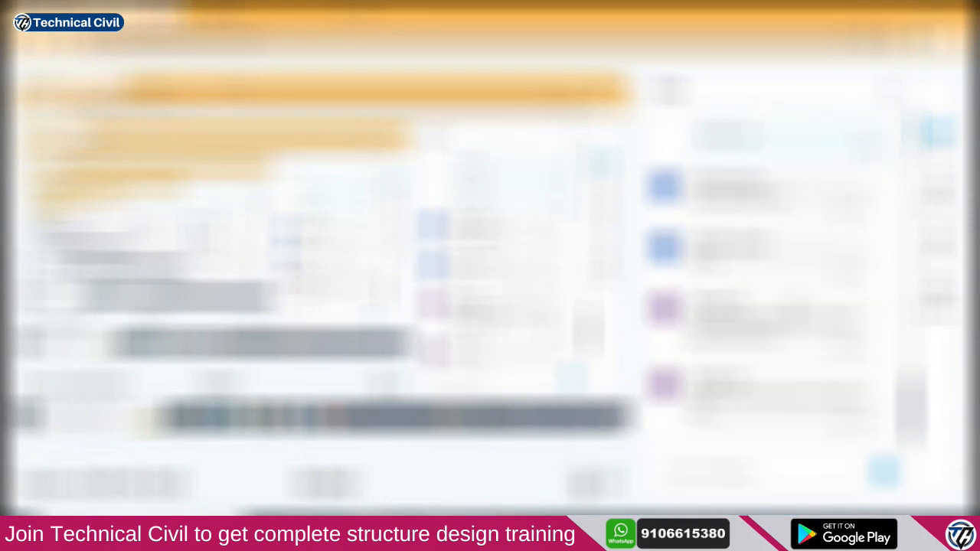
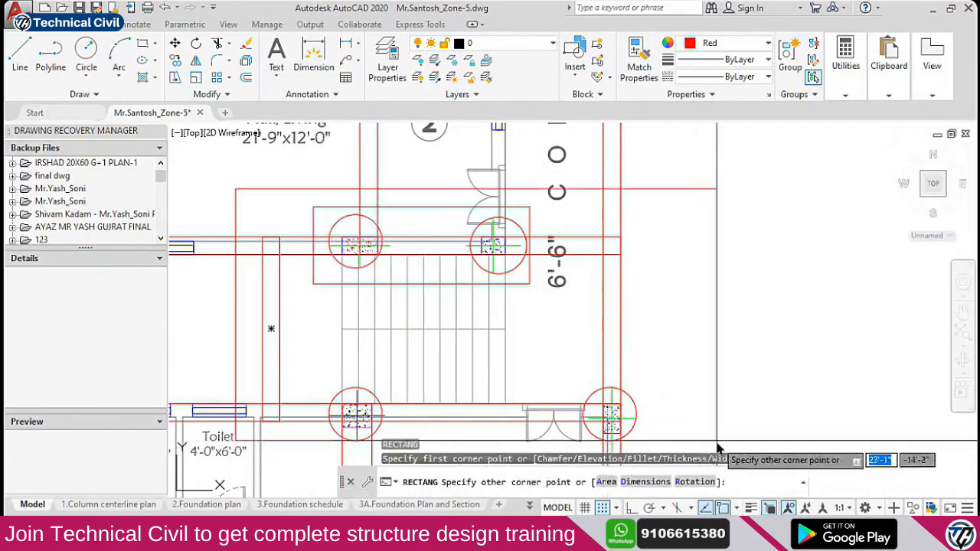
Finish the red rectangle on the AutoCAD column plan and switch to the STAAD.Pro model
{"action": "left_click", "coordinate": [645, 443]}
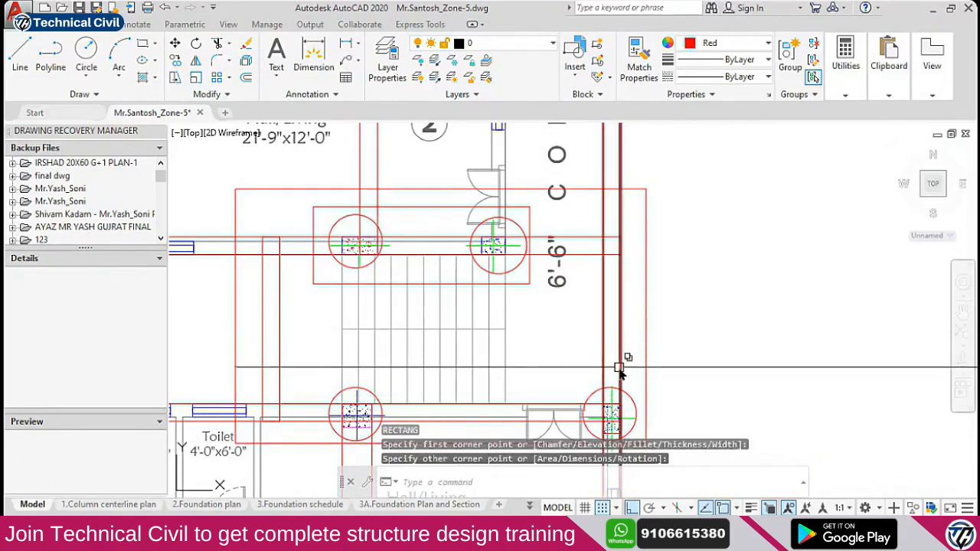
{"action": "key", "text": "alt+Tab"}
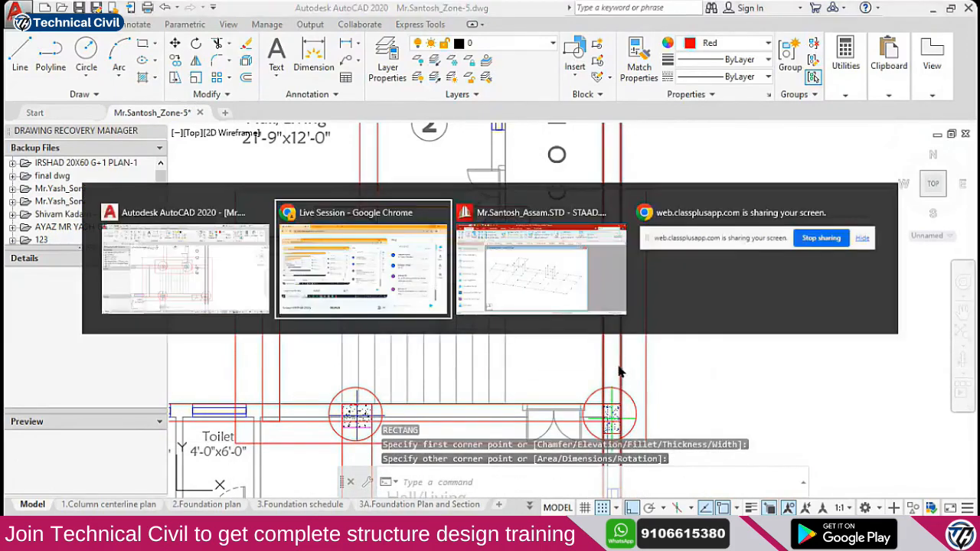
{"action": "scroll", "coordinate": [712, 262], "scroll_direction": "down", "scroll_amount": 4}
{"action": "key", "text": "alt+Tab"}
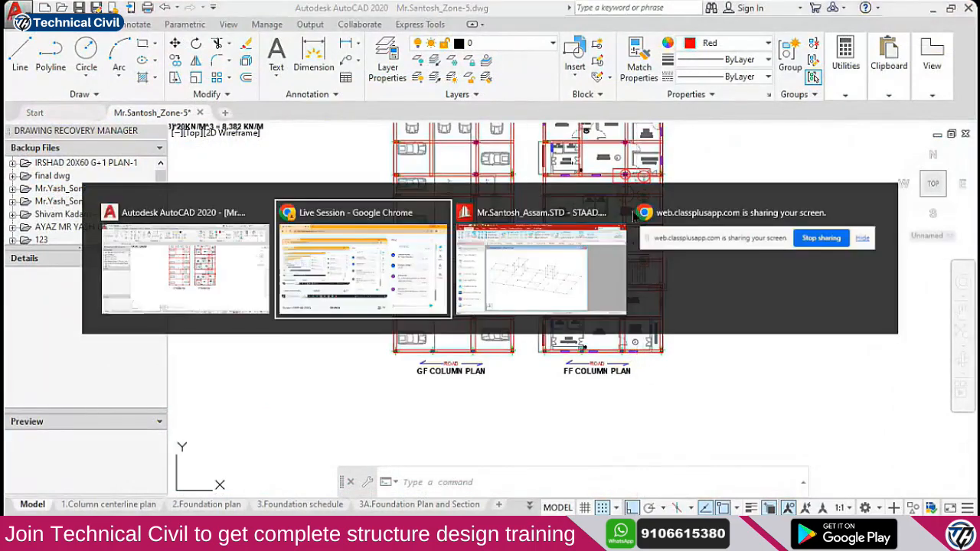
{"action": "left_click", "coordinate": [618, 235]}
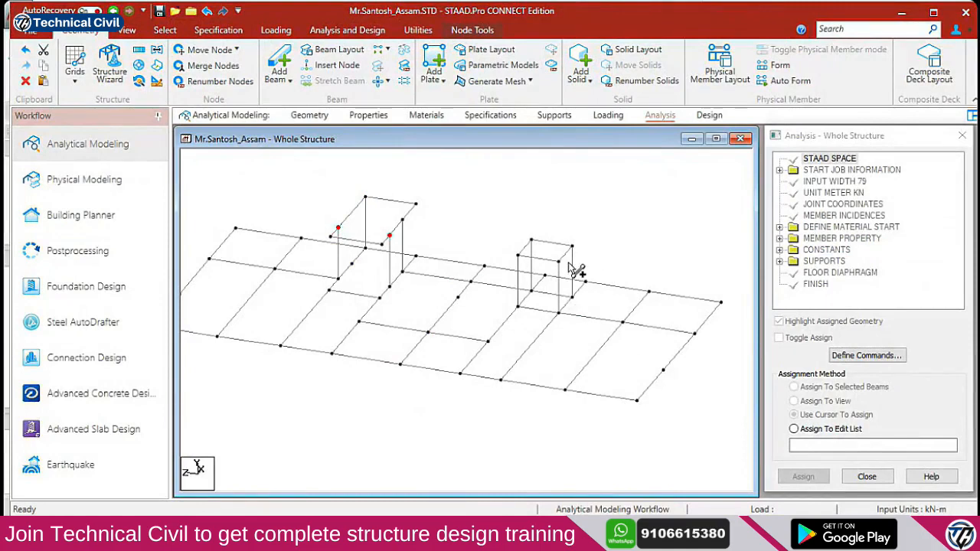
Fit the whole frame in view, rotate it, and show section properties labelled on every member
{"action": "key", "text": "Down"}
{"action": "key", "text": "Down"}
{"action": "key", "text": "Down"}
{"action": "key", "text": "Down"}
{"action": "key", "text": "Down"}
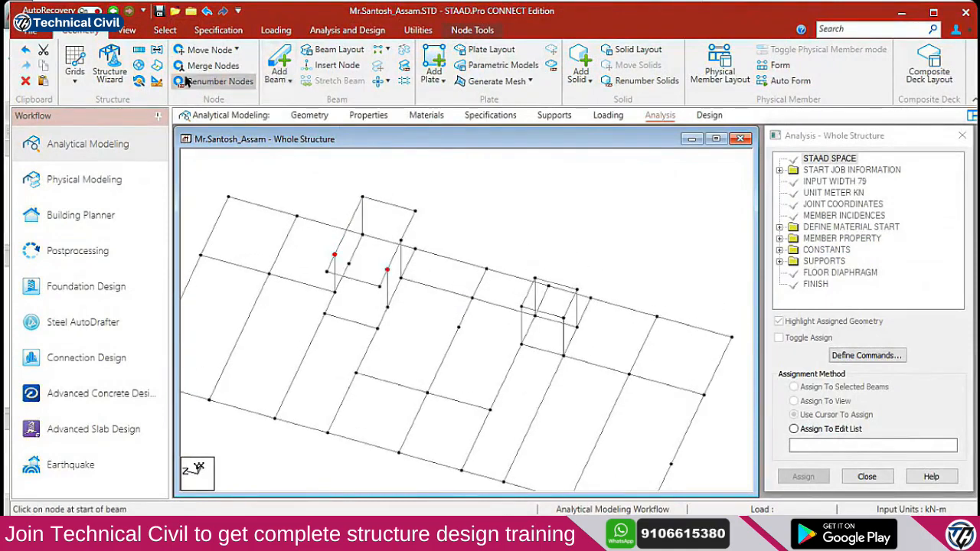
{"action": "left_click", "coordinate": [125, 31]}
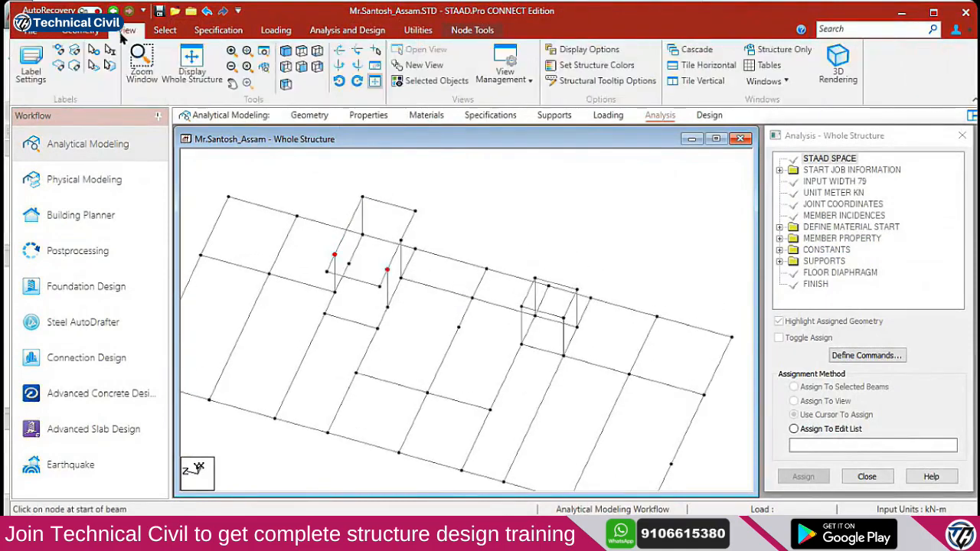
{"action": "left_click", "coordinate": [201, 87]}
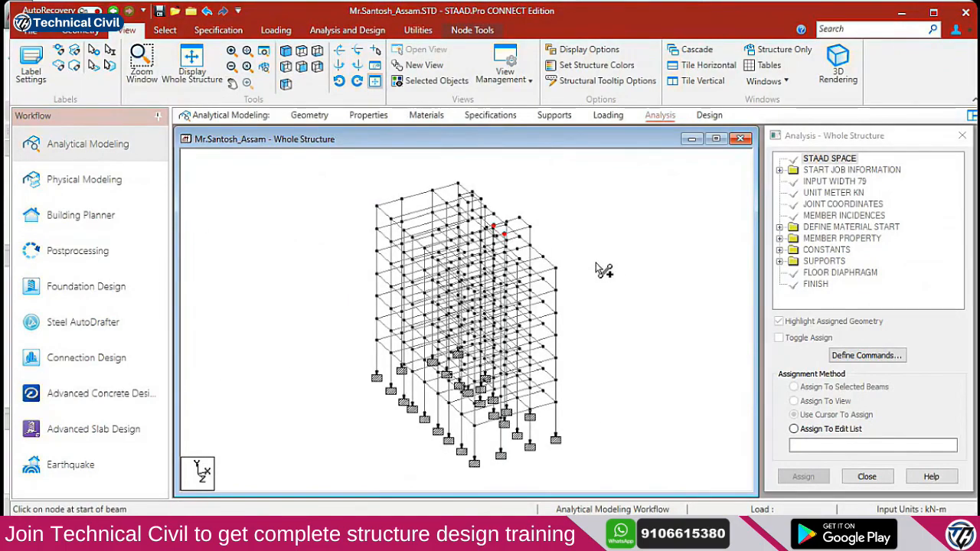
{"action": "key", "text": "Down"}
{"action": "key", "text": "Down"}
{"action": "key", "text": "Up"}
{"action": "key", "text": "Up"}
{"action": "key", "text": "Up"}
{"action": "key", "text": "Up"}
{"action": "key", "text": "Up"}
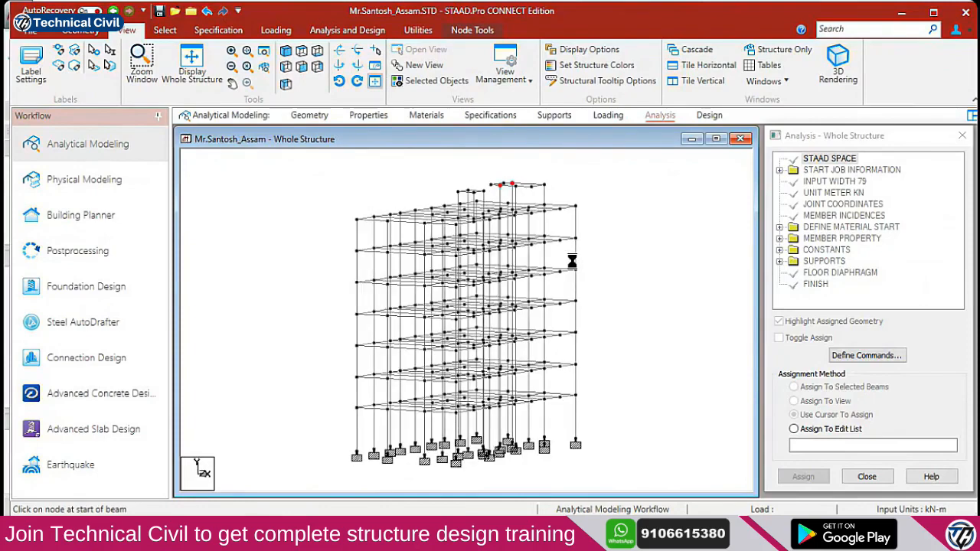
{"action": "key", "text": "Right"}
{"action": "key", "text": "Right"}
{"action": "key", "text": "Right"}
{"action": "key", "text": "Right"}
{"action": "key", "text": "Right"}
{"action": "key", "text": "Right"}
{"action": "key", "text": "Right"}
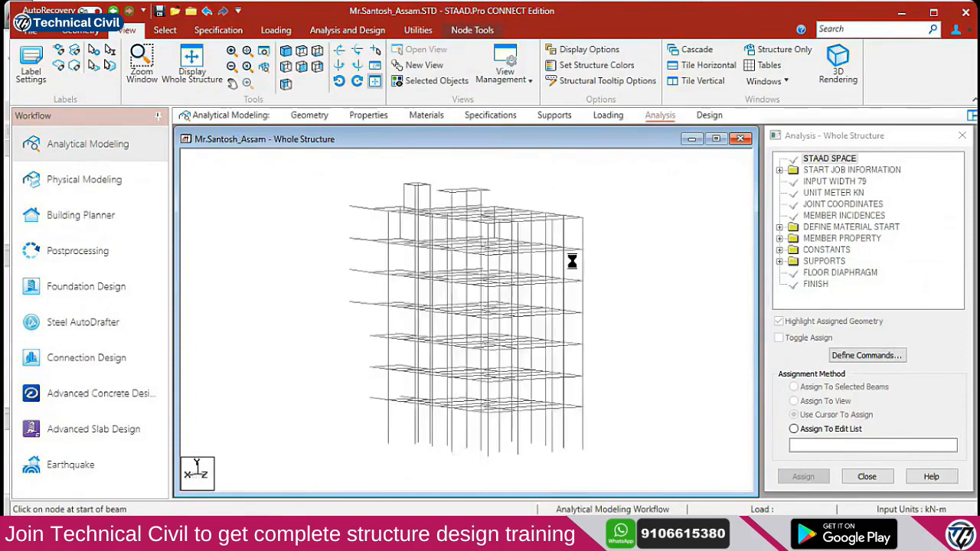
{"action": "left_click", "coordinate": [368, 115]}
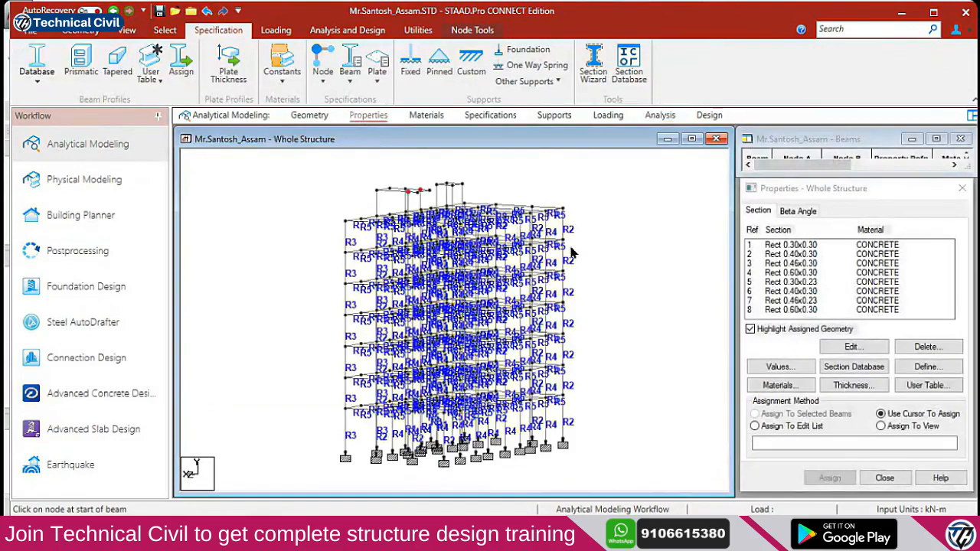
Show the frame as a 2-D front elevation, zoomed in and panned to the left bay
{"action": "left_click", "coordinate": [127, 30]}
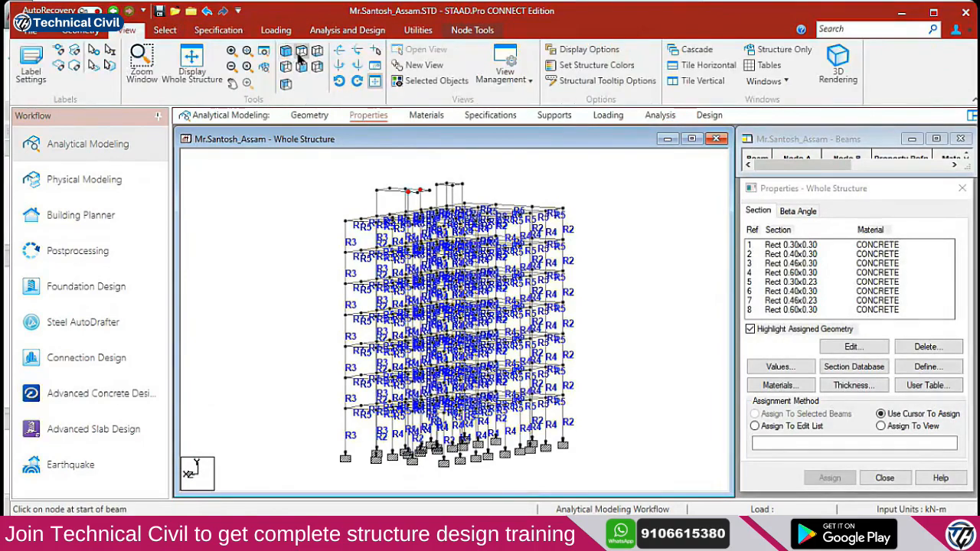
{"action": "left_click", "coordinate": [302, 66]}
{"action": "scroll", "coordinate": [515, 347], "scroll_direction": "up", "scroll_amount": 5}
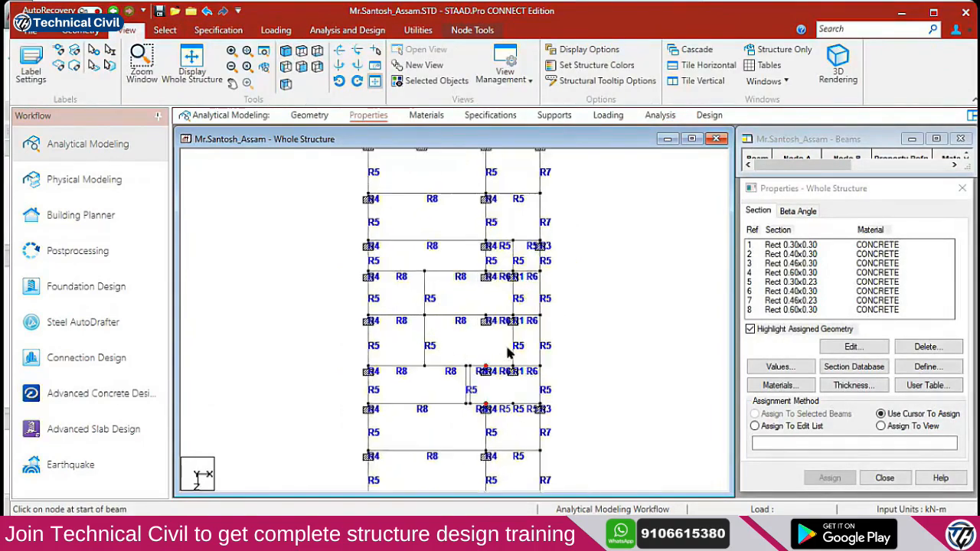
{"action": "scroll", "coordinate": [504, 307], "scroll_direction": "up", "scroll_amount": 6}
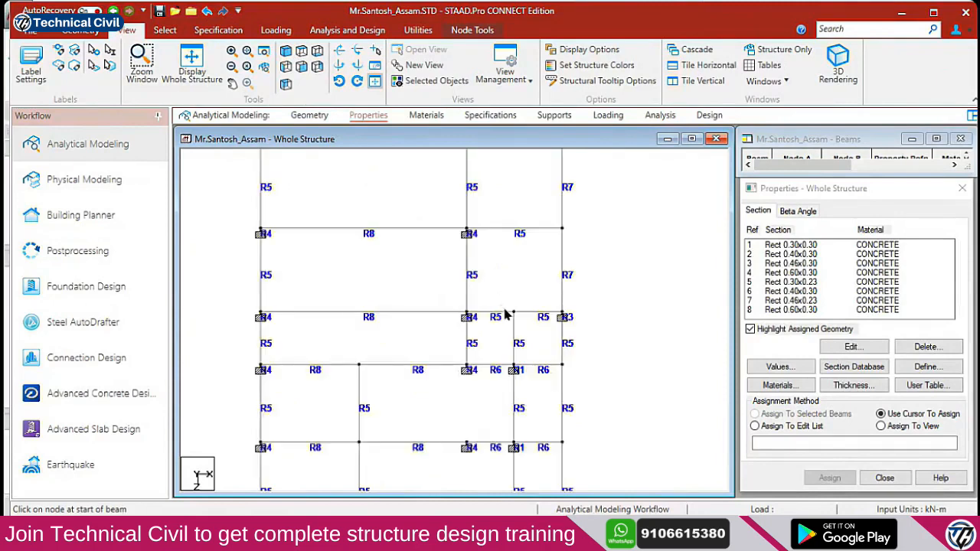
{"action": "mouse_move", "coordinate": [503, 316]}
{"action": "middle_mouse_down"}
{"action": "mouse_move", "coordinate": [502, 359]}
{"action": "mouse_move", "coordinate": [518, 300]}
{"action": "mouse_move", "coordinate": [545, 268]}
{"action": "mouse_move", "coordinate": [394, 361]}
{"action": "mouse_move", "coordinate": [420, 319]}
{"action": "mouse_move", "coordinate": [425, 357]}
{"action": "middle_mouse_up"}
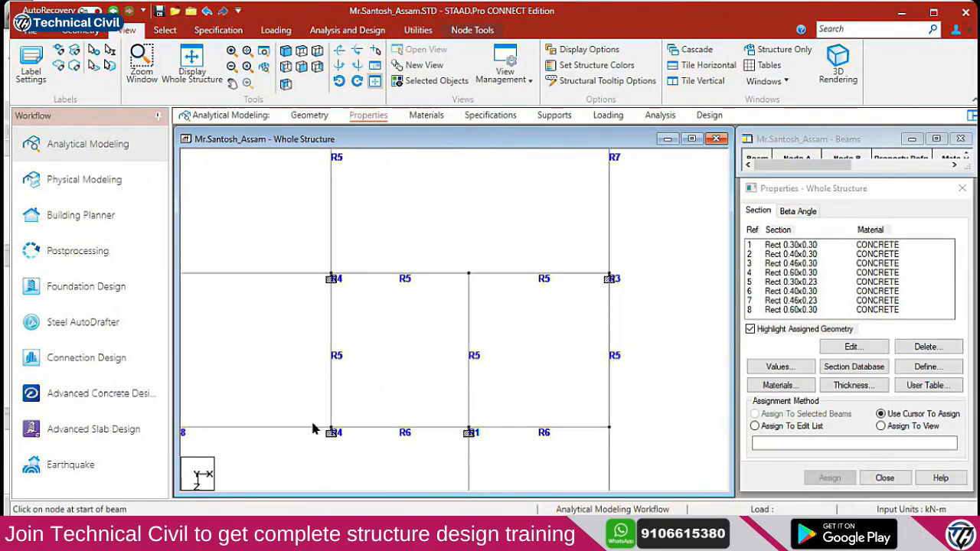
Switch to the Beams Cursor and window-select members near the left column joint
{"action": "right_click", "coordinate": [409, 365]}
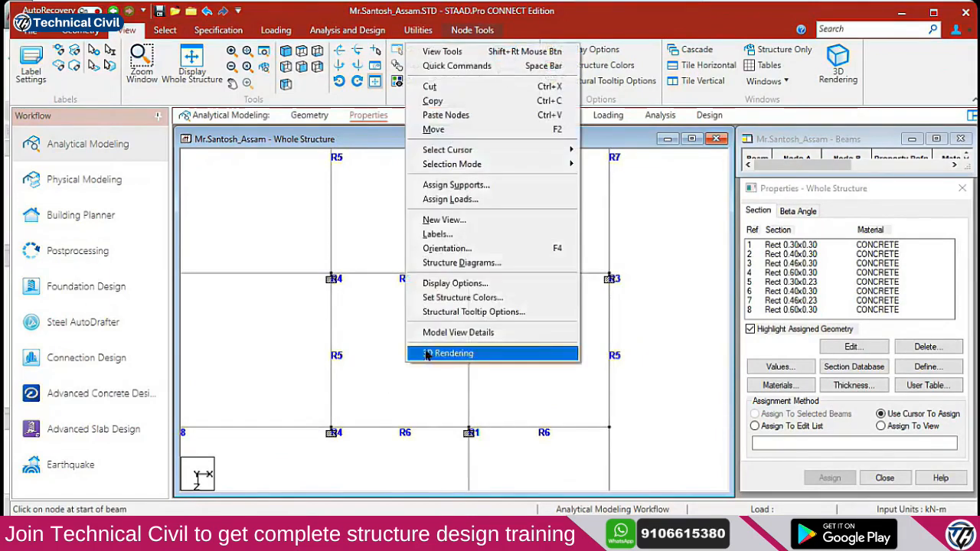
{"action": "mouse_move", "coordinate": [536, 150]}
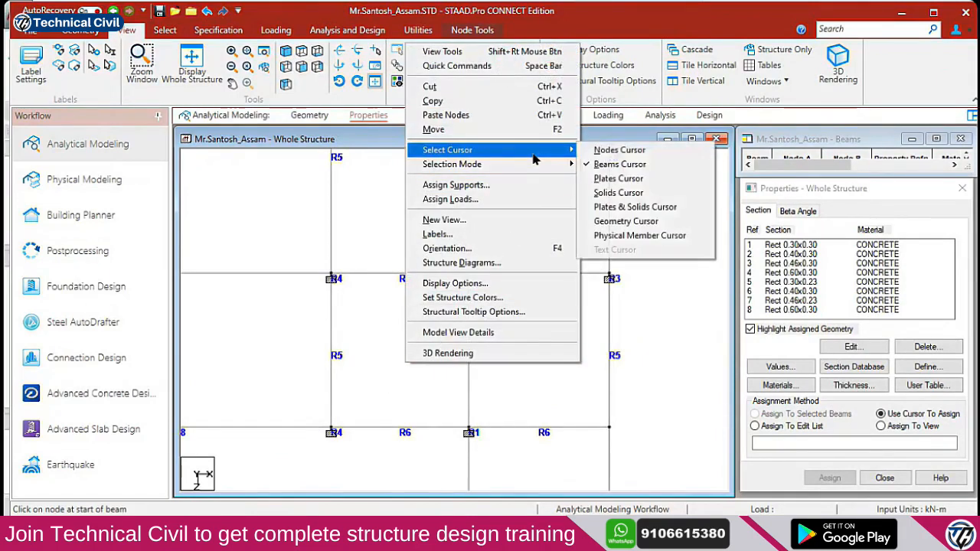
{"action": "left_click", "coordinate": [615, 166]}
{"action": "left_click_drag", "start_coordinate": [289, 242], "coordinate": [362, 304]}
{"action": "key", "text": "ctrl"}
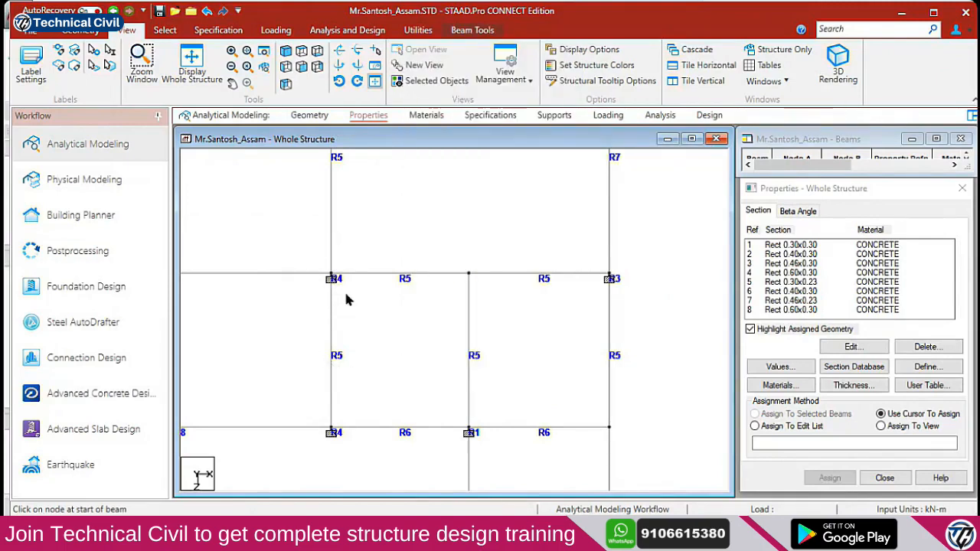
Assign the Rect 0.60x0.30 section to the selected beams, confirming with Yes
{"action": "left_click", "coordinate": [789, 273]}
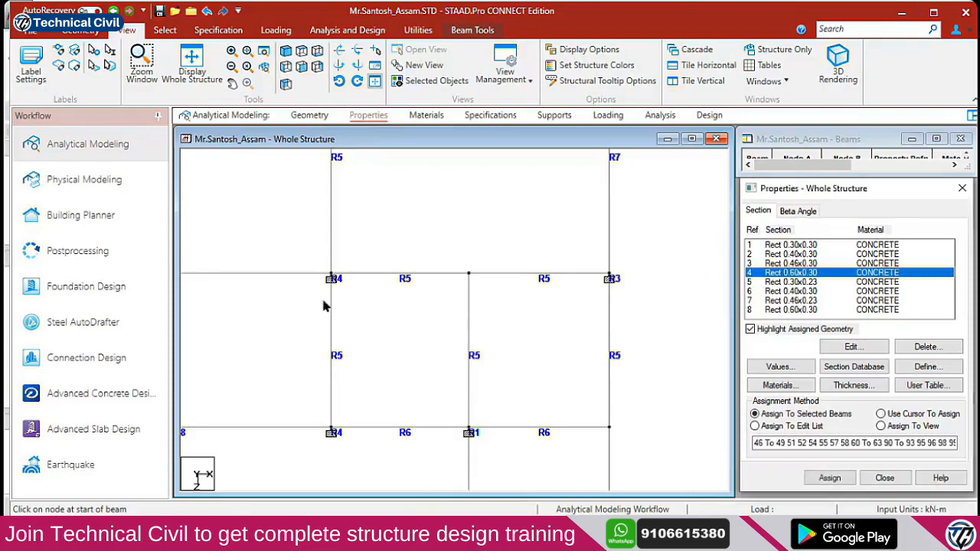
{"action": "left_click", "coordinate": [828, 478]}
{"action": "left_click", "coordinate": [873, 375]}
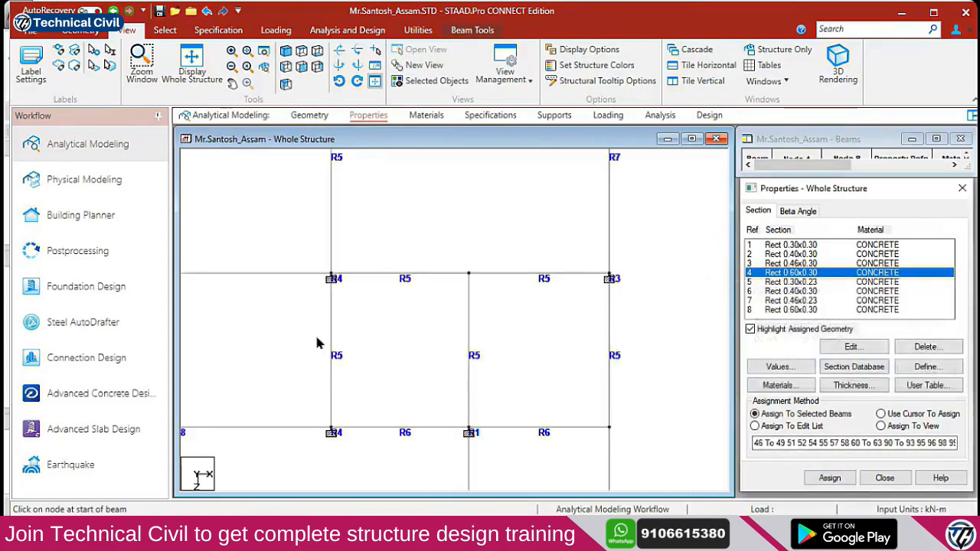
{"action": "left_click", "coordinate": [755, 413]}
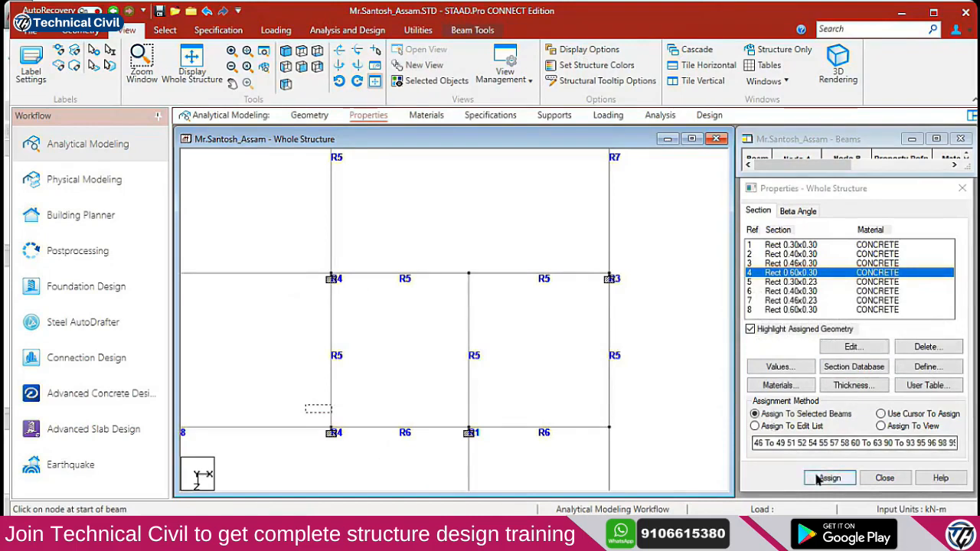
{"action": "left_click", "coordinate": [829, 478]}
{"action": "left_click", "coordinate": [876, 376]}
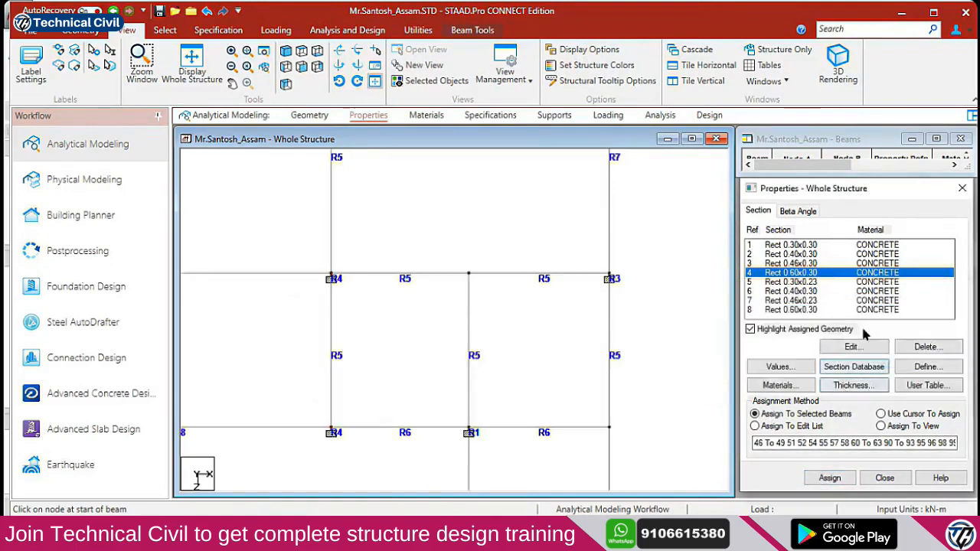
Assign Rect 0.30x0.30 to the selected beams, then select around a joint and return to isometric
{"action": "left_click", "coordinate": [797, 245]}
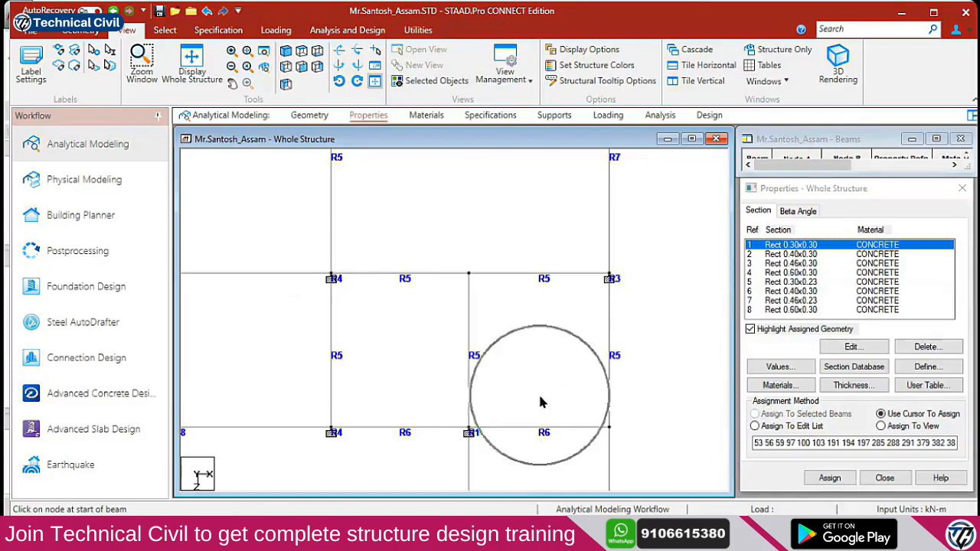
{"action": "left_click", "coordinate": [493, 455]}
{"action": "left_click", "coordinate": [829, 478]}
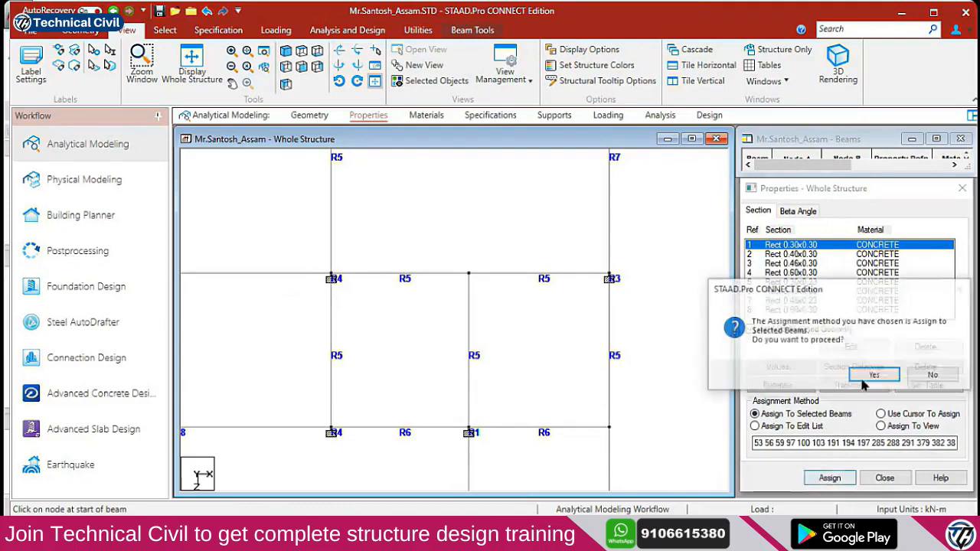
{"action": "left_click", "coordinate": [870, 375]}
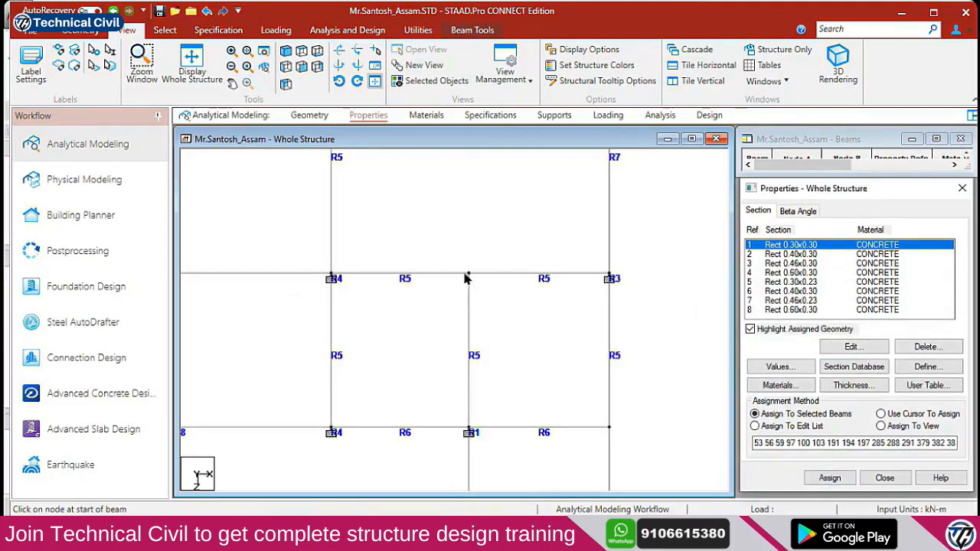
{"action": "left_click_drag", "start_coordinate": [436, 249], "coordinate": [486, 289]}
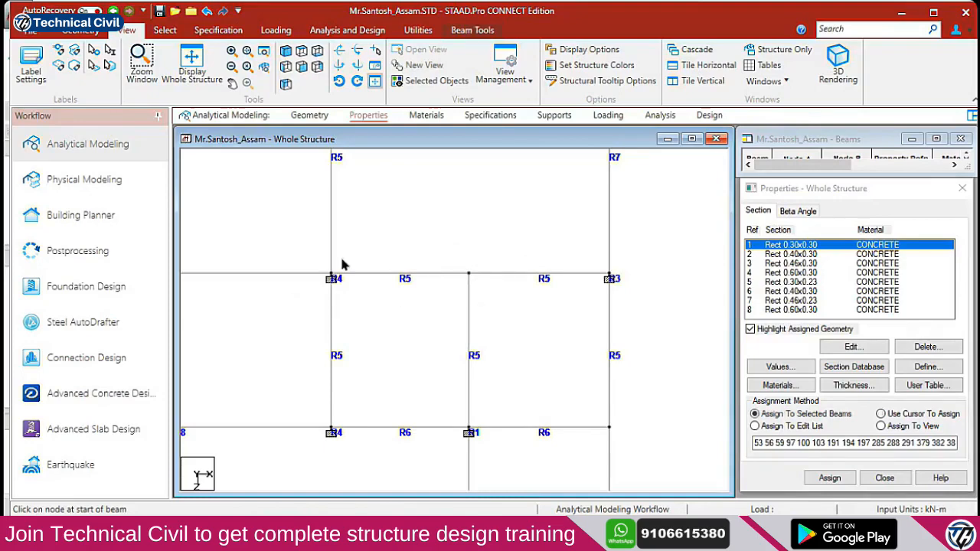
{"action": "left_click", "coordinate": [286, 50]}
{"action": "scroll", "coordinate": [395, 349], "scroll_direction": "up", "scroll_amount": 5}
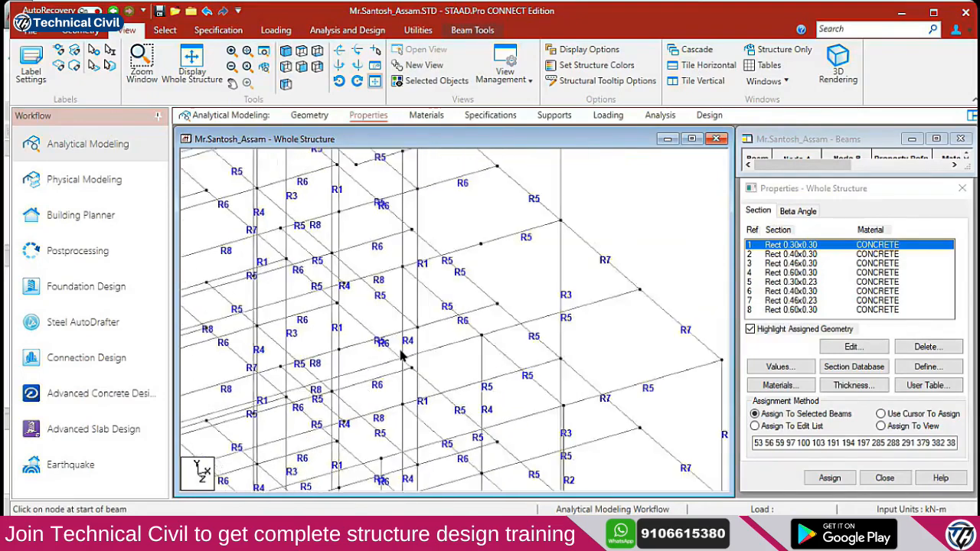
{"action": "scroll", "coordinate": [397, 353], "scroll_direction": "down", "scroll_amount": 2}
{"action": "middle_click_drag", "start_coordinate": [384, 346], "coordinate": [469, 389]}
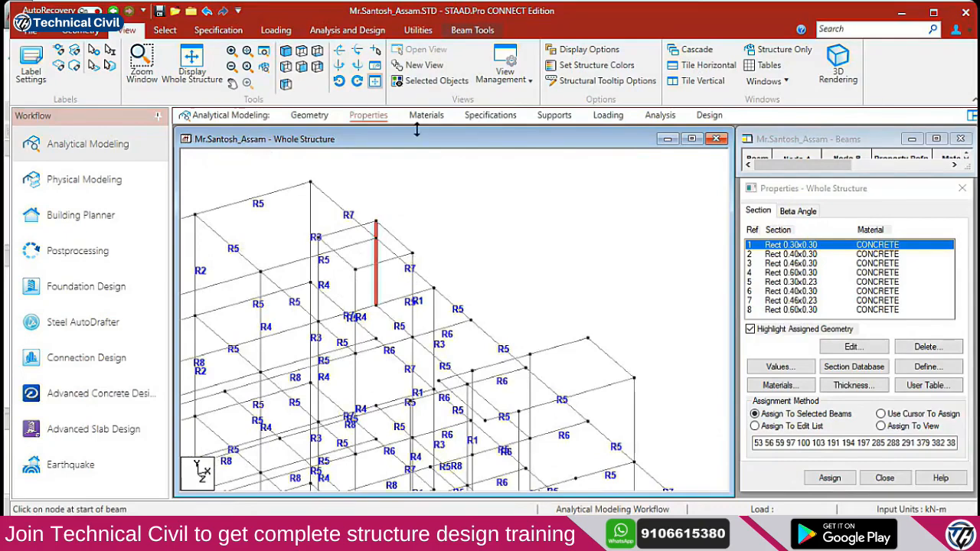
{"action": "scroll", "coordinate": [406, 242], "scroll_direction": "up", "scroll_amount": 4}
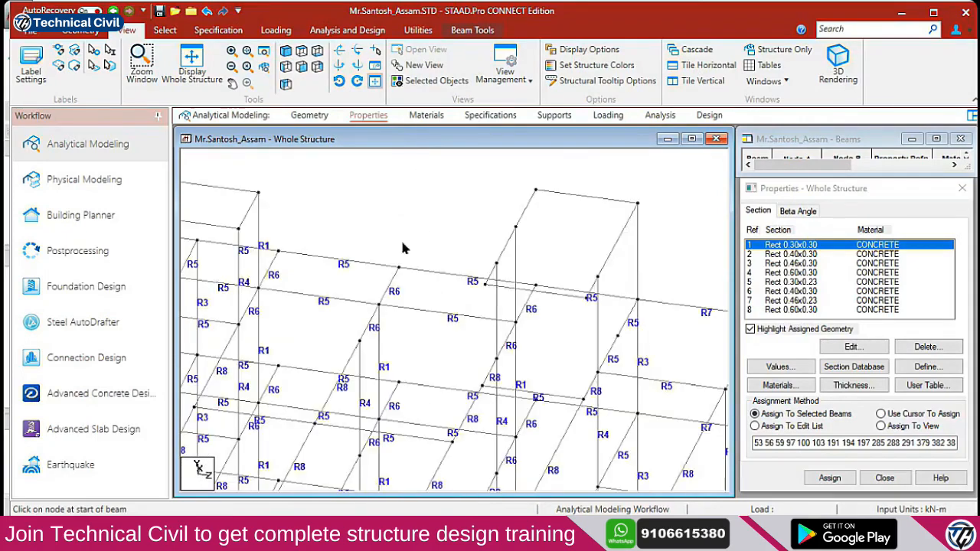
{"action": "key", "text": "Left"}
{"action": "key", "text": "Left"}
{"action": "middle_click_drag", "start_coordinate": [367, 263], "coordinate": [465, 271]}
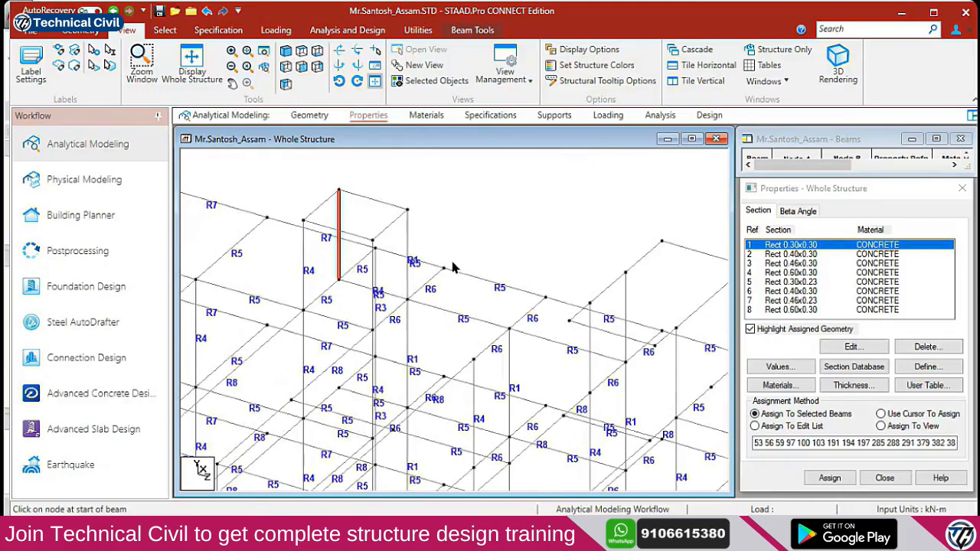
{"action": "left_click", "coordinate": [807, 282]}
{"action": "left_click", "coordinate": [801, 274]}
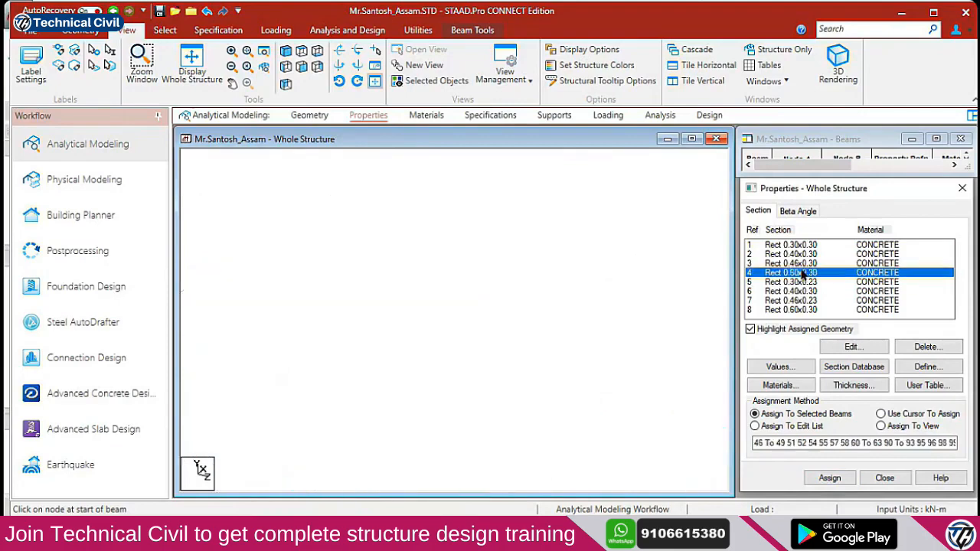
{"action": "left_click", "coordinate": [801, 264]}
{"action": "left_click", "coordinate": [805, 254]}
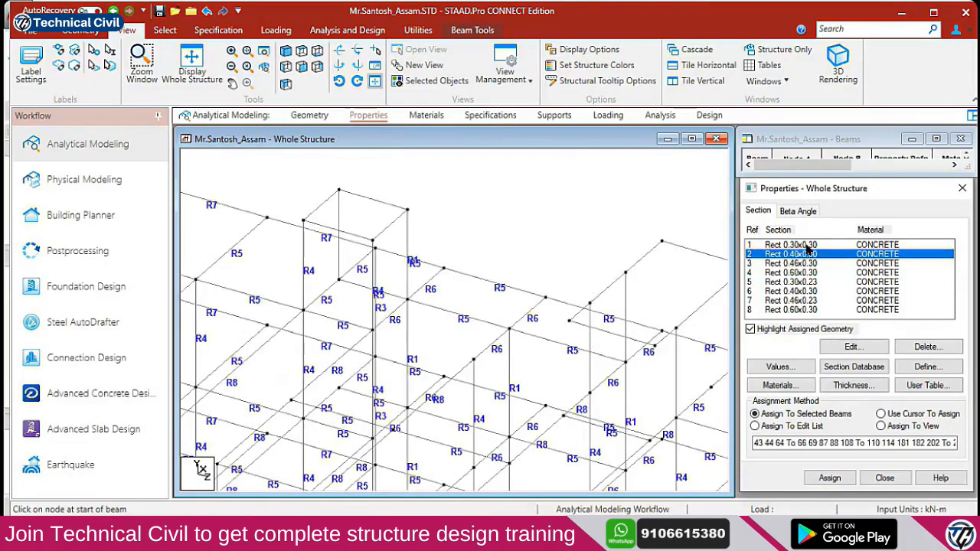
{"action": "left_click", "coordinate": [806, 245]}
{"action": "scroll", "coordinate": [536, 324], "scroll_direction": "down", "scroll_amount": 6}
{"action": "middle_click_drag", "start_coordinate": [515, 433], "coordinate": [601, 221]}
{"action": "left_click", "coordinate": [786, 256]}
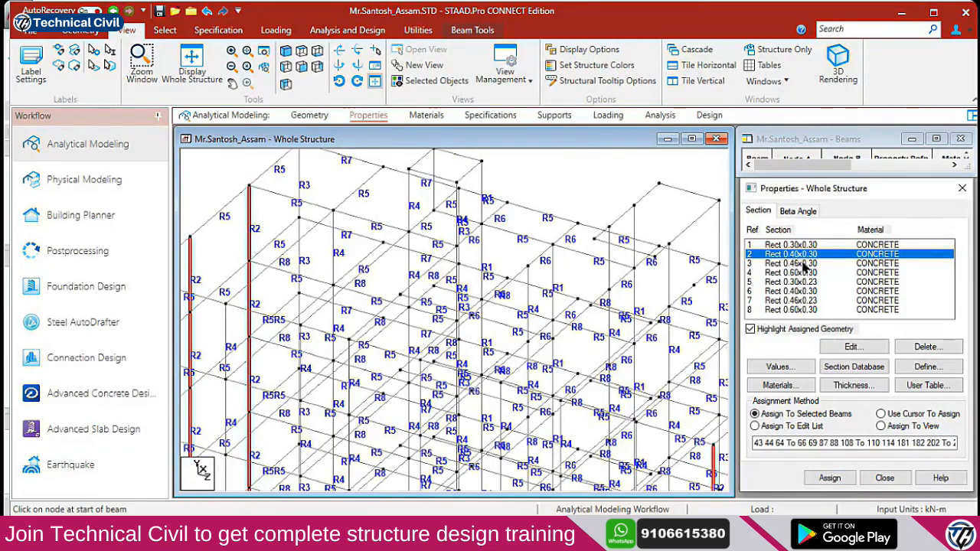
{"action": "left_click", "coordinate": [804, 263]}
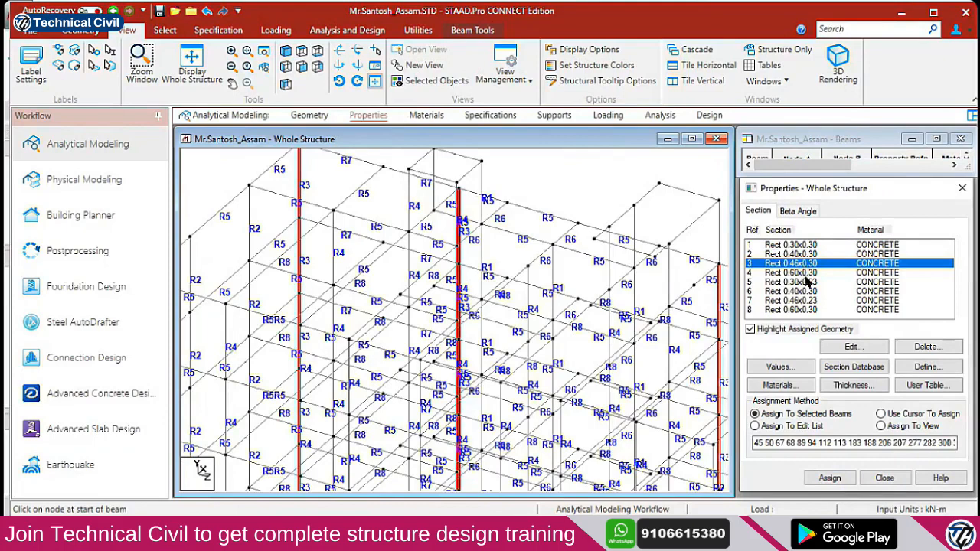
{"action": "left_click", "coordinate": [804, 274]}
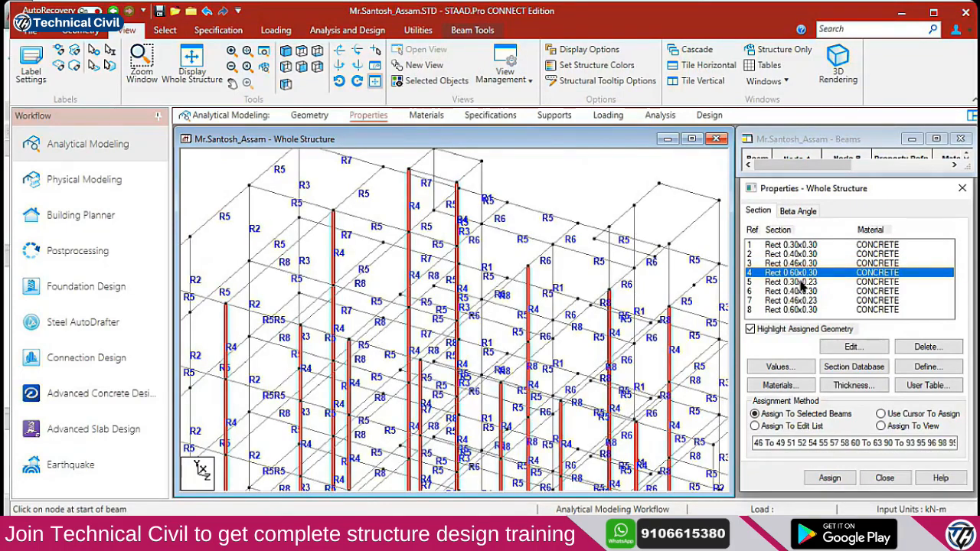
{"action": "left_click", "coordinate": [802, 282]}
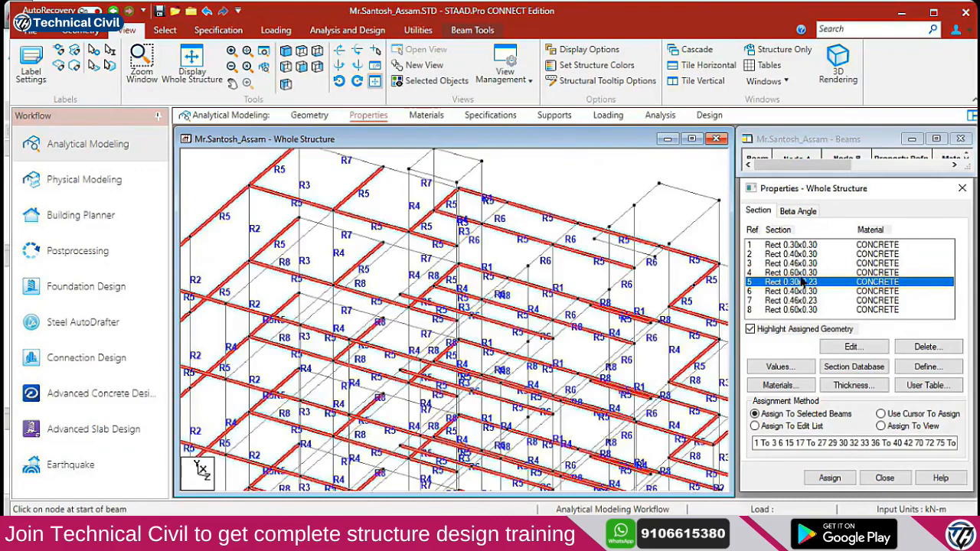
{"action": "left_click", "coordinate": [804, 292]}
{"action": "left_click", "coordinate": [808, 300]}
{"action": "left_click", "coordinate": [811, 311]}
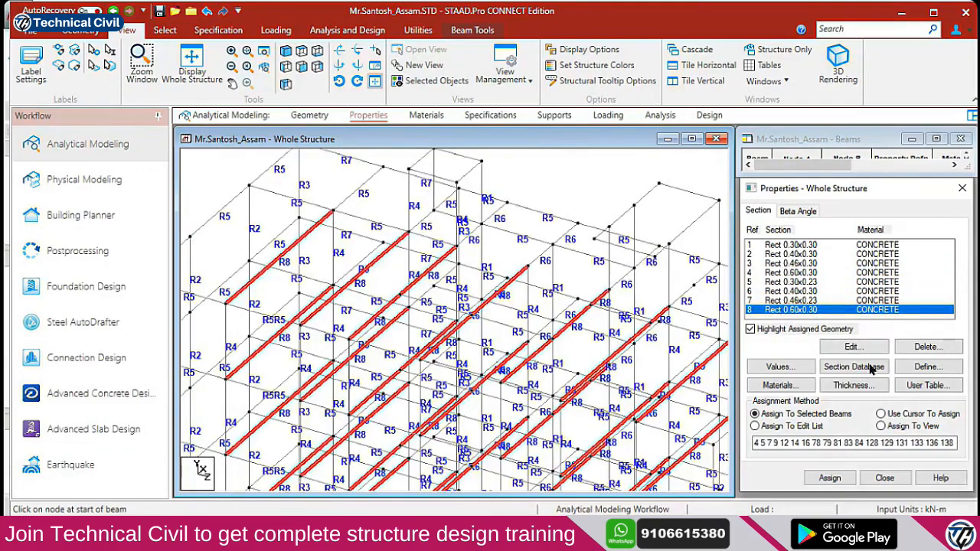
{"action": "left_click", "coordinate": [919, 370]}
Define a rectangular section with YD 0.23 and ZD 0.3 and assign it to member 678
{"action": "left_click", "coordinate": [369, 201]}
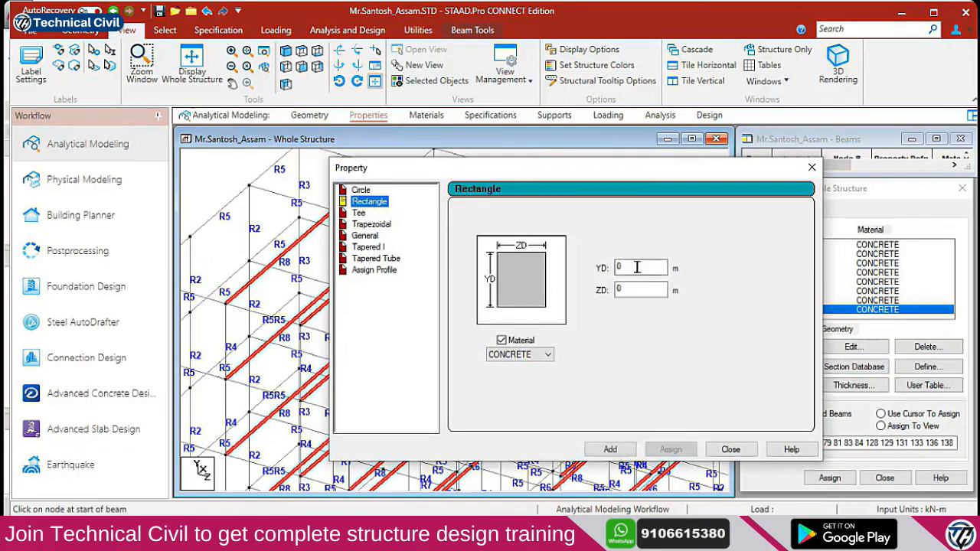
{"action": "type", "text": ".23"}
{"action": "key", "text": "Tab"}
{"action": "type", "text": ".3"}
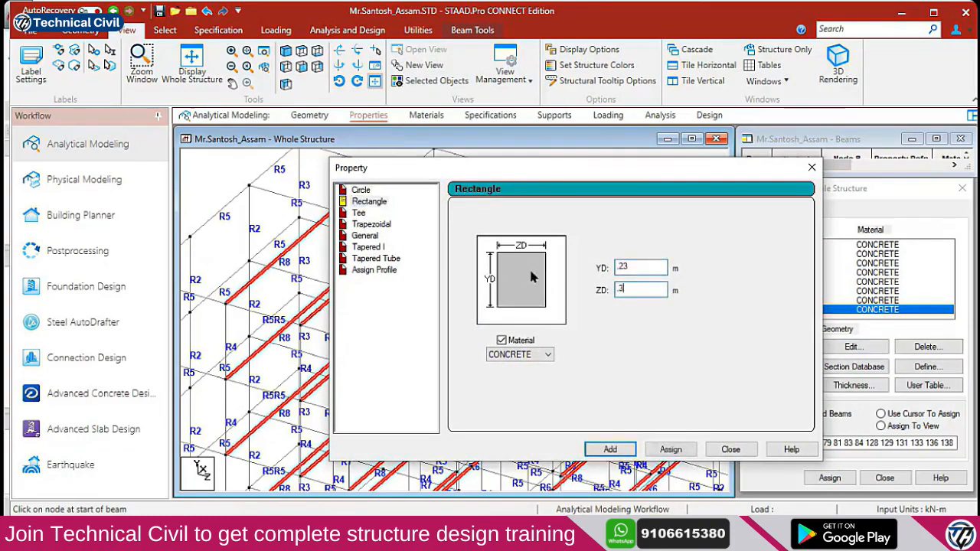
{"action": "left_click", "coordinate": [613, 449]}
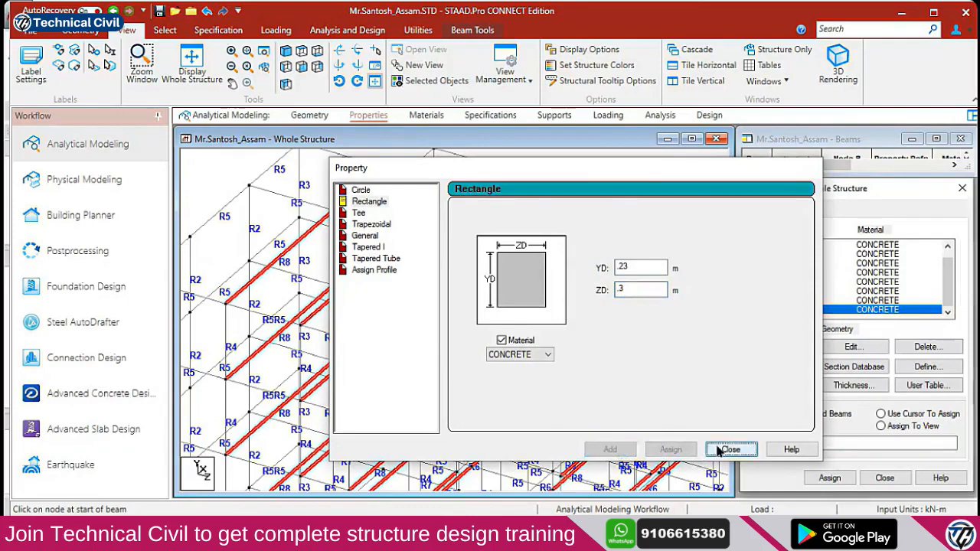
{"action": "left_click", "coordinate": [730, 450]}
{"action": "left_click", "coordinate": [435, 175]}
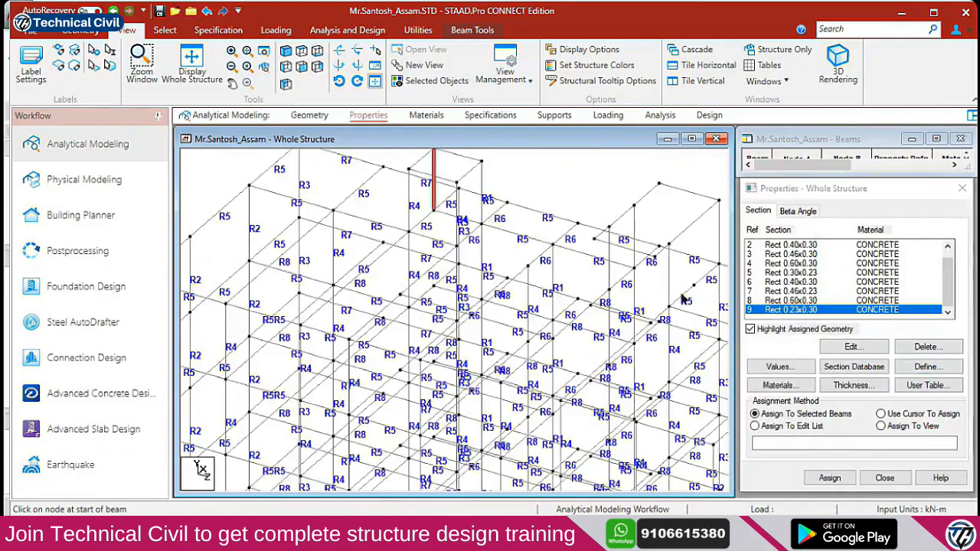
{"action": "left_click", "coordinate": [829, 478]}
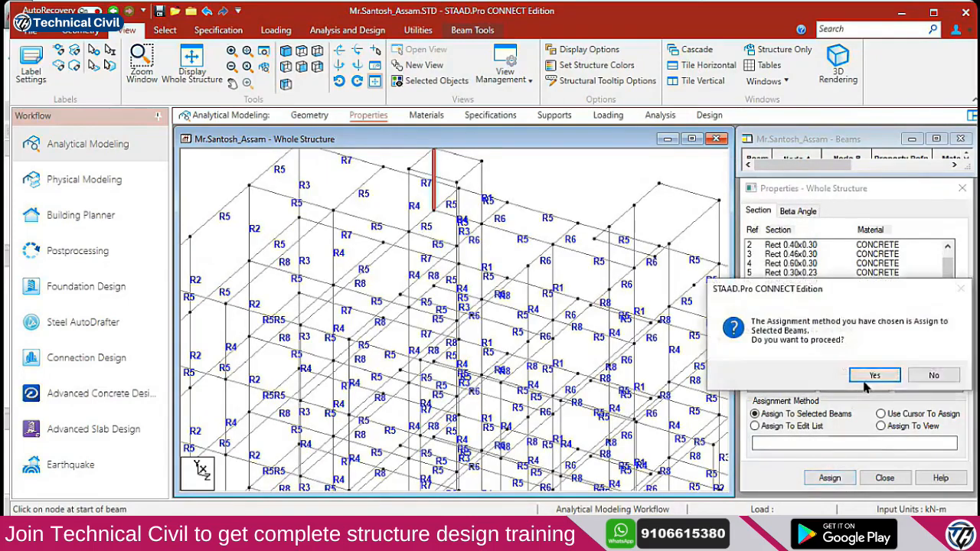
{"action": "left_click", "coordinate": [873, 381]}
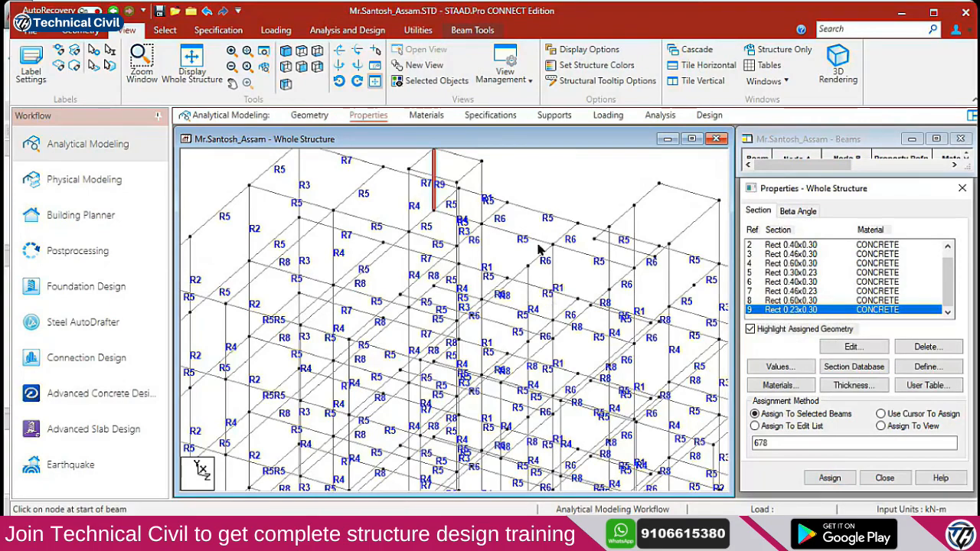
Inspect the frame in 2-D elevations, zooming and recentring the view
{"action": "left_click", "coordinate": [301, 51]}
{"action": "scroll", "coordinate": [511, 304], "scroll_direction": "down", "scroll_amount": 2}
{"action": "middle_click_drag", "start_coordinate": [622, 405], "coordinate": [509, 200]}
{"action": "scroll", "coordinate": [511, 310], "scroll_direction": "down", "scroll_amount": 2}
{"action": "scroll", "coordinate": [506, 353], "scroll_direction": "down", "scroll_amount": 1}
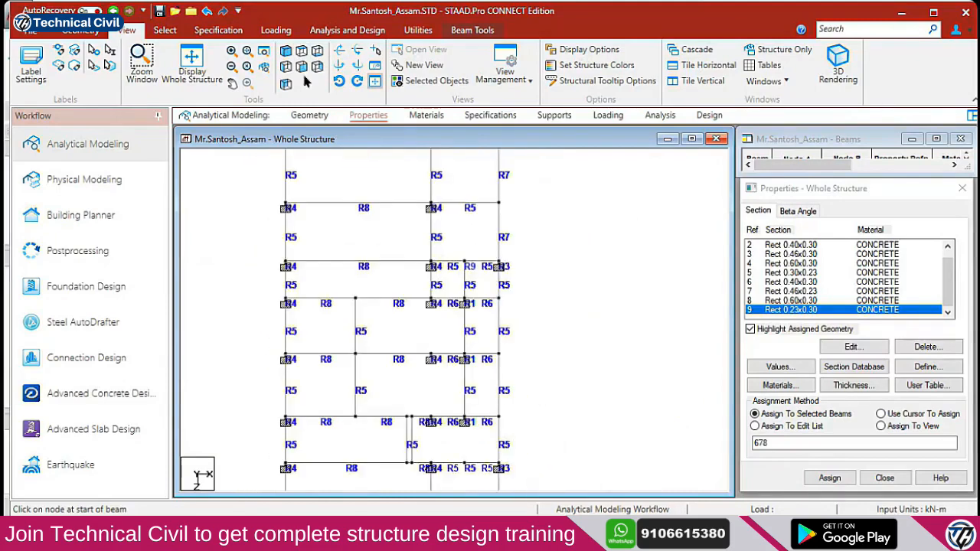
{"action": "left_click", "coordinate": [301, 50]}
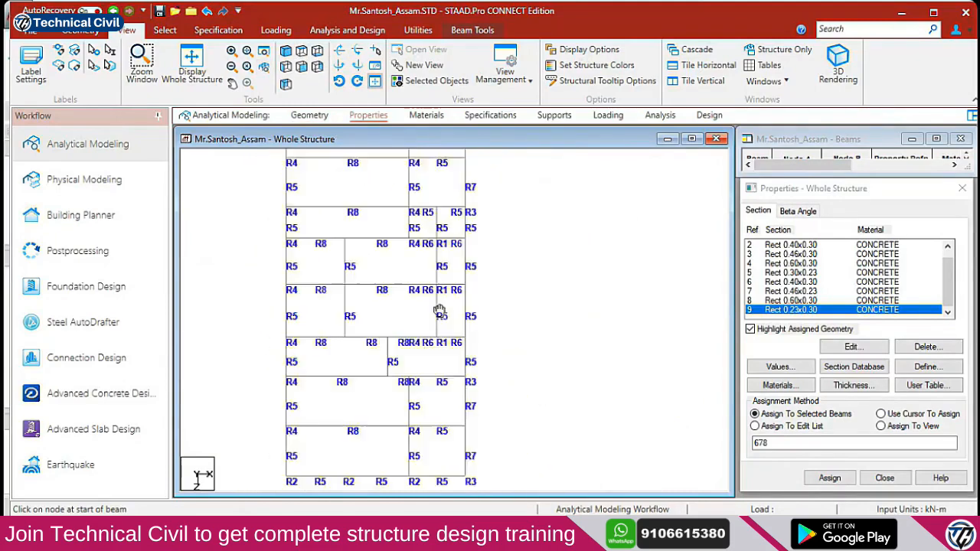
{"action": "scroll", "coordinate": [439, 339], "scroll_direction": "up", "scroll_amount": 3}
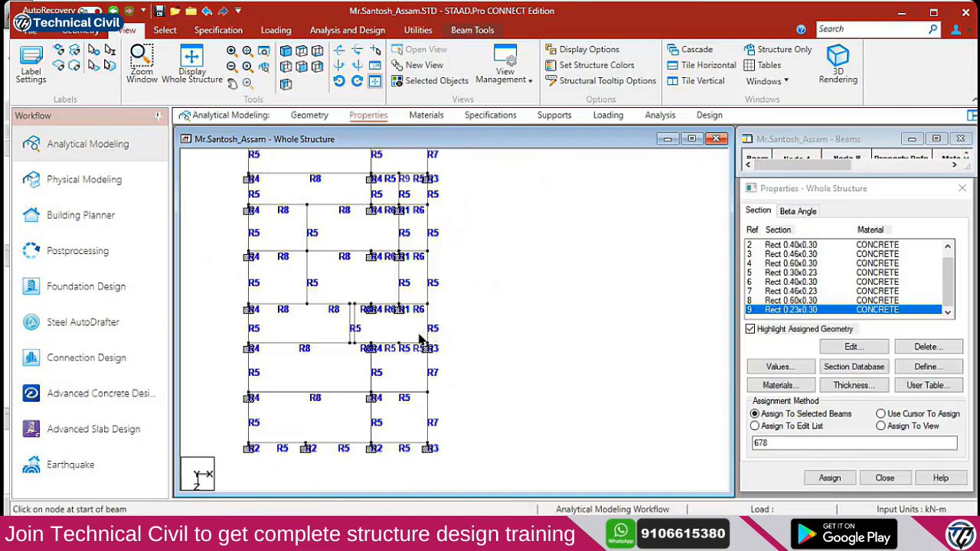
{"action": "scroll", "coordinate": [434, 364], "scroll_direction": "up", "scroll_amount": 2}
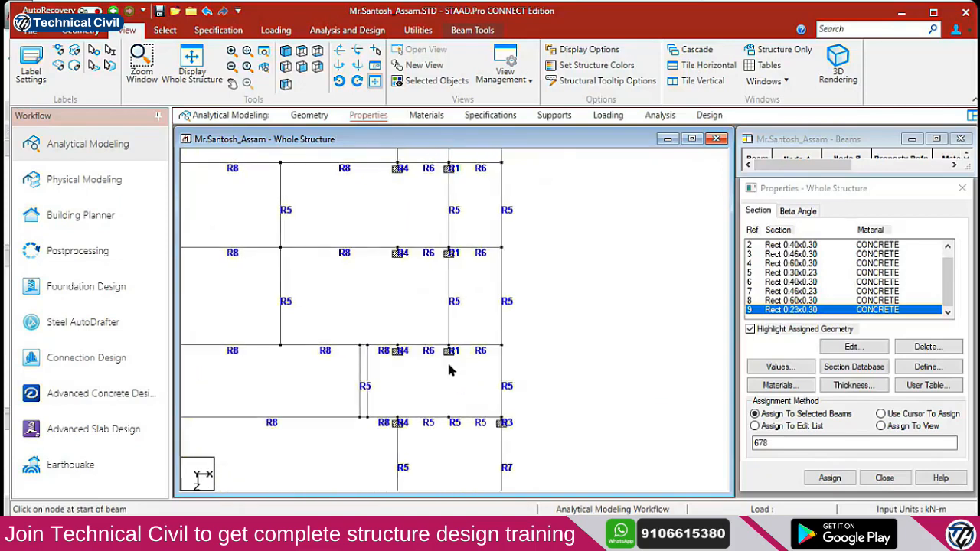
{"action": "scroll", "coordinate": [477, 309], "scroll_direction": "up", "scroll_amount": 1}
{"action": "middle_click_drag", "start_coordinate": [475, 309], "coordinate": [434, 226]}
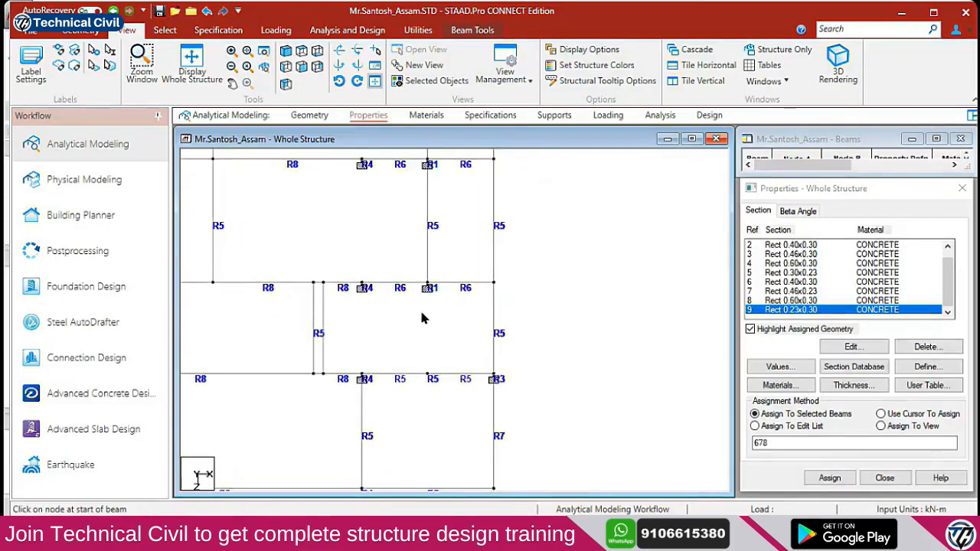
{"action": "left_click", "coordinate": [193, 69]}
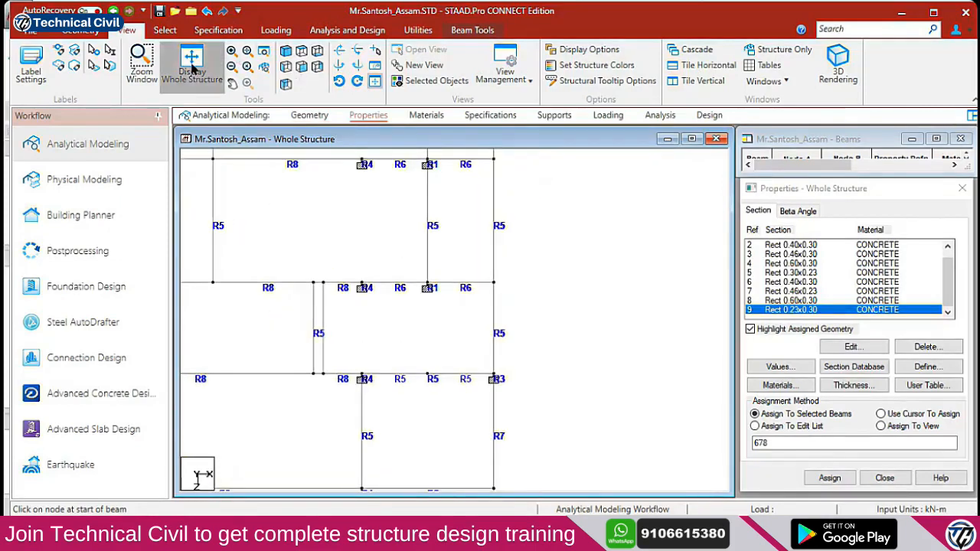
{"action": "left_click", "coordinate": [300, 52]}
{"action": "scroll", "coordinate": [488, 414], "scroll_direction": "up", "scroll_amount": 5}
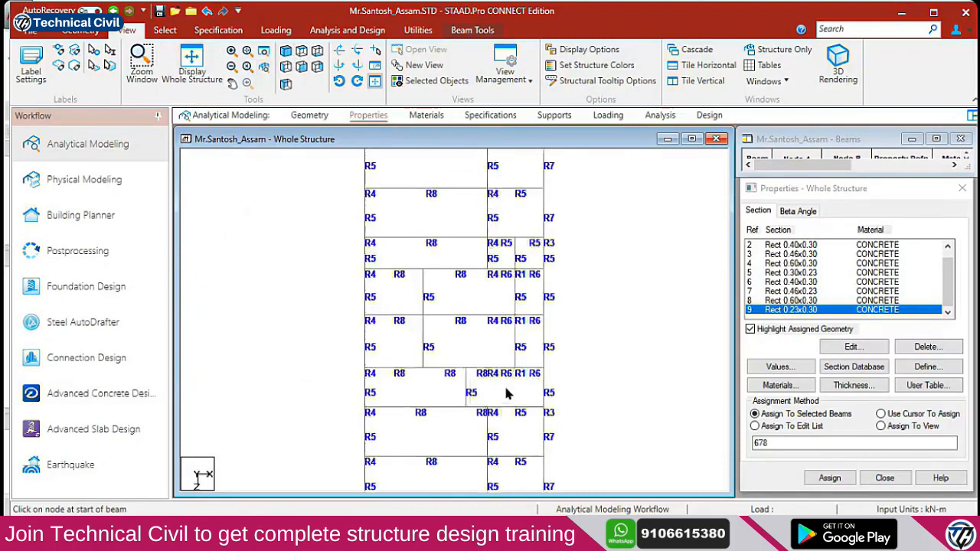
{"action": "scroll", "coordinate": [450, 368], "scroll_direction": "down", "scroll_amount": 3}
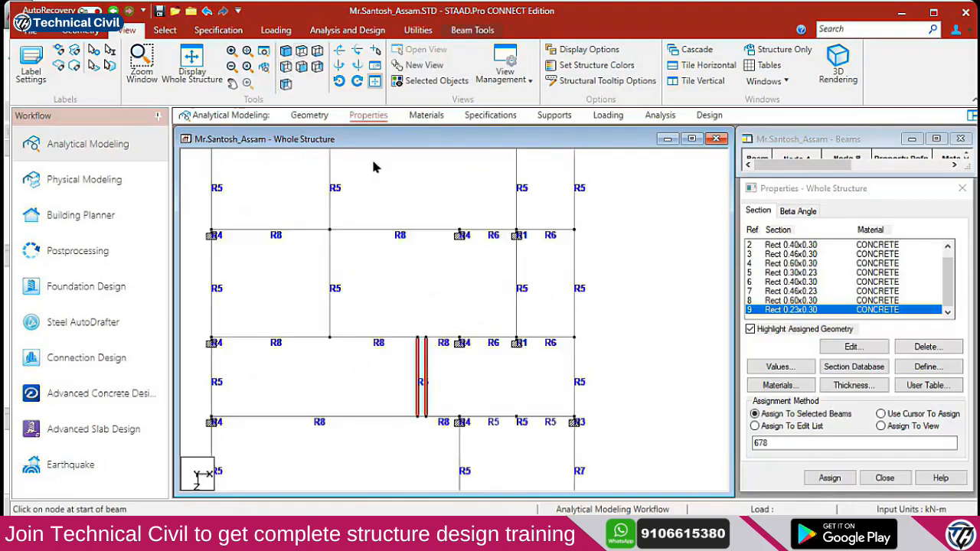
{"action": "left_click", "coordinate": [287, 54]}
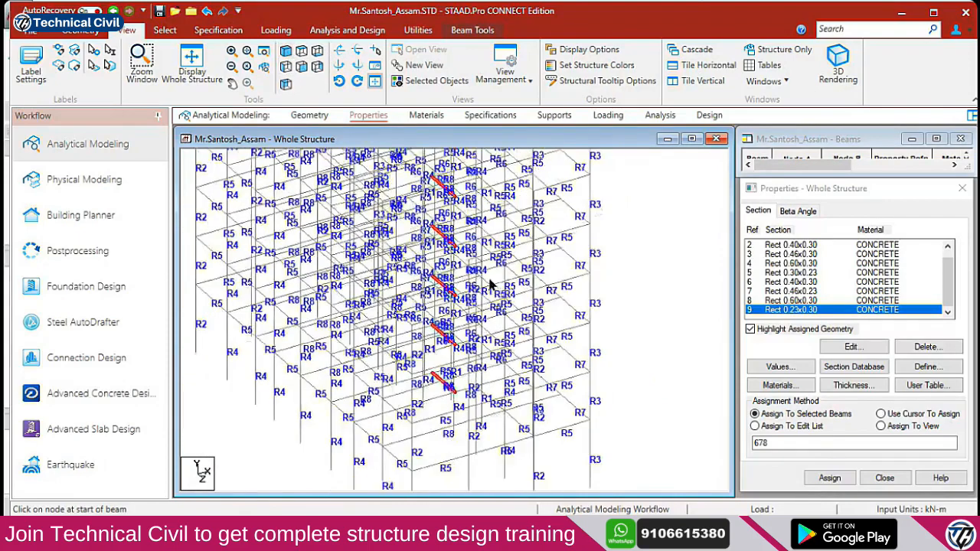
{"action": "middle_click_drag", "start_coordinate": [507, 311], "coordinate": [508, 395]}
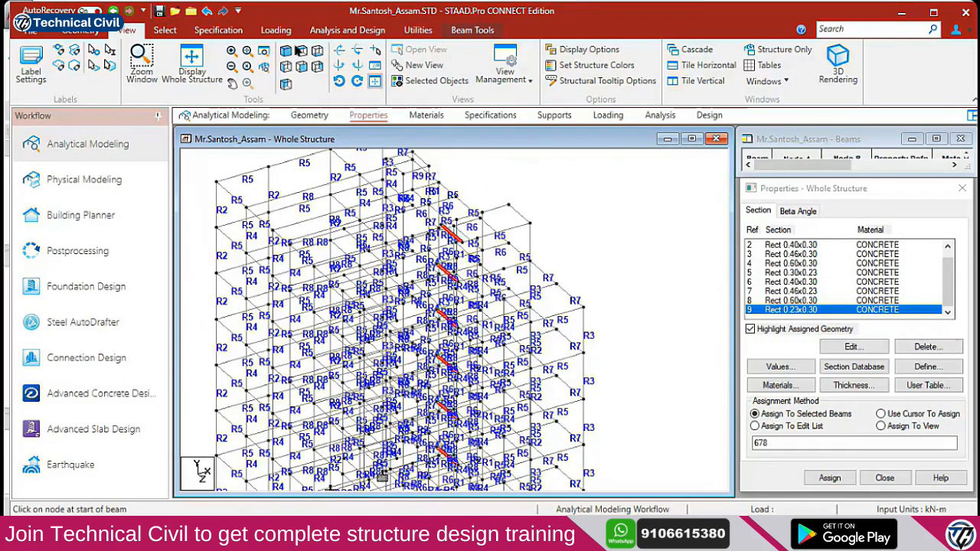
{"action": "key", "text": "Left"}
{"action": "key", "text": "Left"}
{"action": "key", "text": "Left"}
{"action": "key", "text": "Left"}
{"action": "key", "text": "Left"}
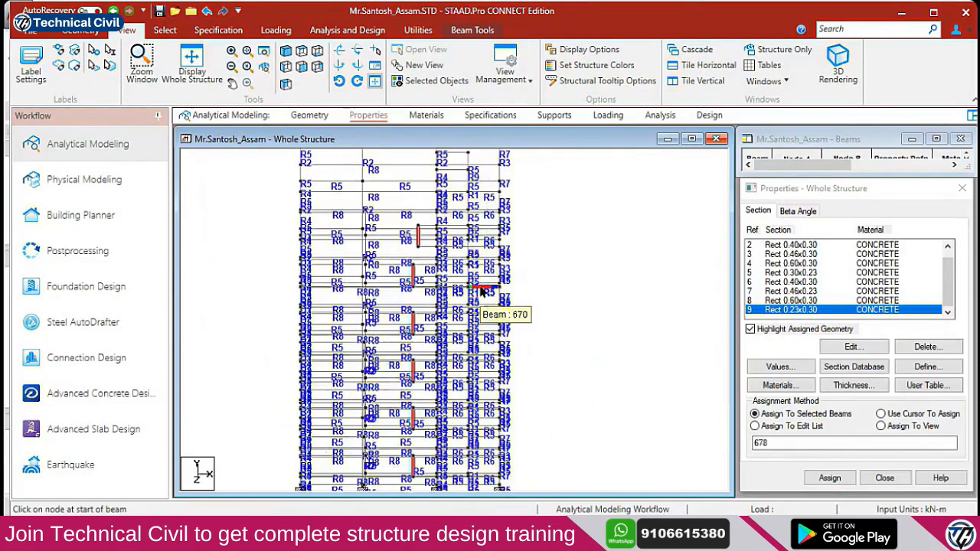
{"action": "left_click", "coordinate": [288, 52]}
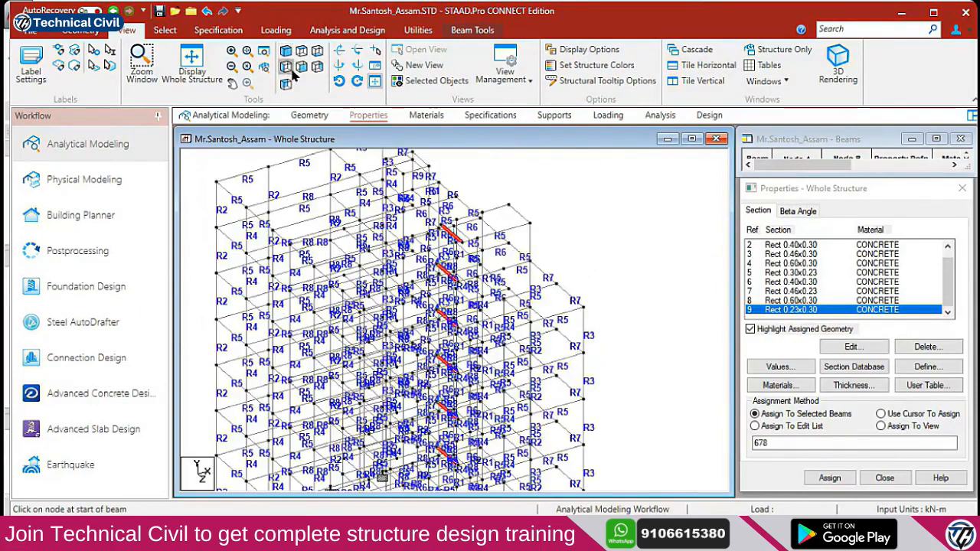
{"action": "left_click", "coordinate": [300, 67]}
{"action": "scroll", "coordinate": [468, 266], "scroll_direction": "down", "scroll_amount": 3}
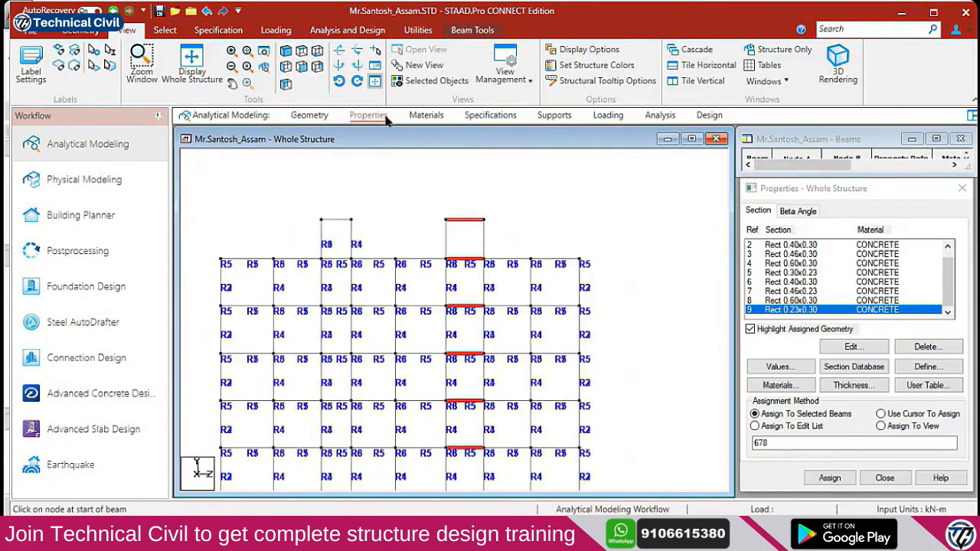
{"action": "left_click", "coordinate": [303, 68]}
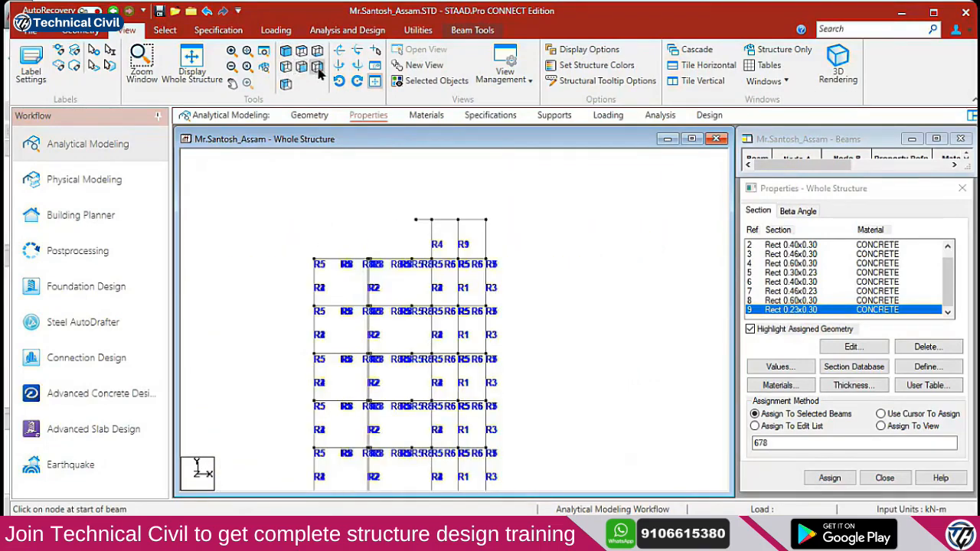
{"action": "left_click", "coordinate": [318, 67]}
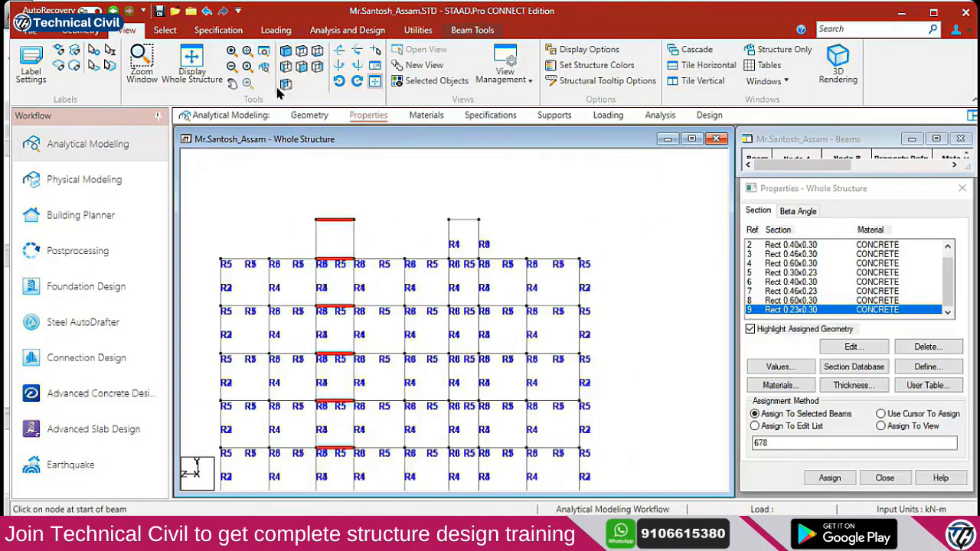
{"action": "left_click", "coordinate": [285, 85]}
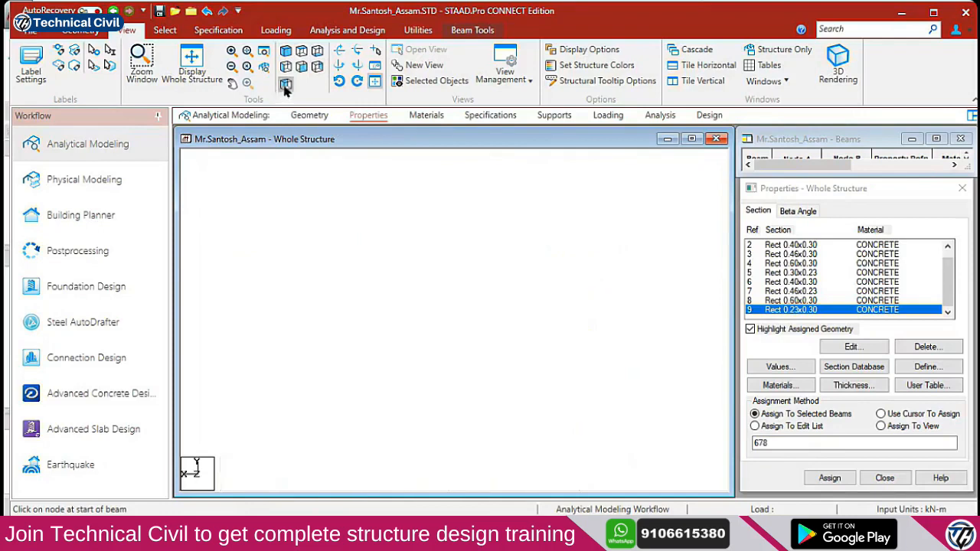
{"action": "left_click", "coordinate": [314, 58]}
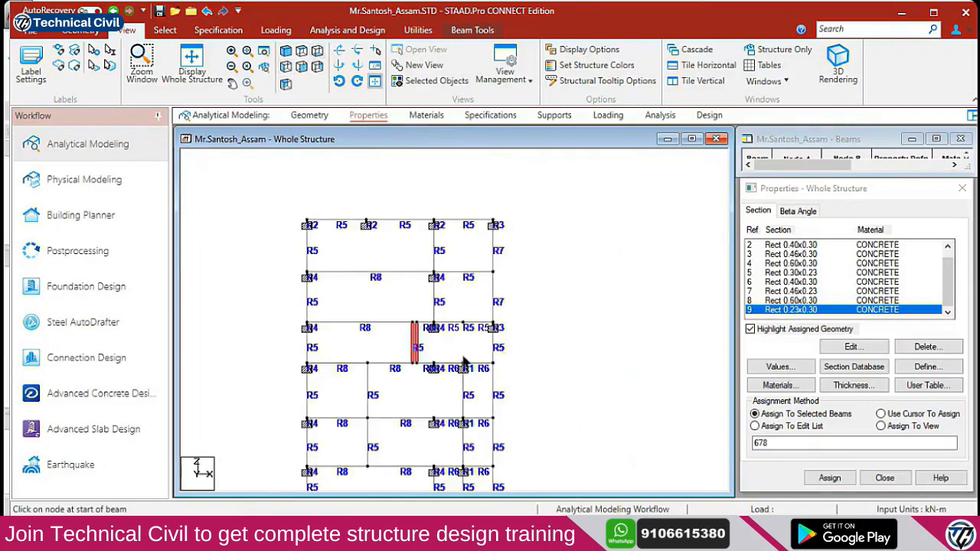
{"action": "scroll", "coordinate": [440, 357], "scroll_direction": "up", "scroll_amount": 7}
{"action": "scroll", "coordinate": [450, 287], "scroll_direction": "down", "scroll_amount": 2}
{"action": "scroll", "coordinate": [449, 295], "scroll_direction": "down", "scroll_amount": 5}
{"action": "middle_click_drag", "start_coordinate": [447, 323], "coordinate": [452, 261]}
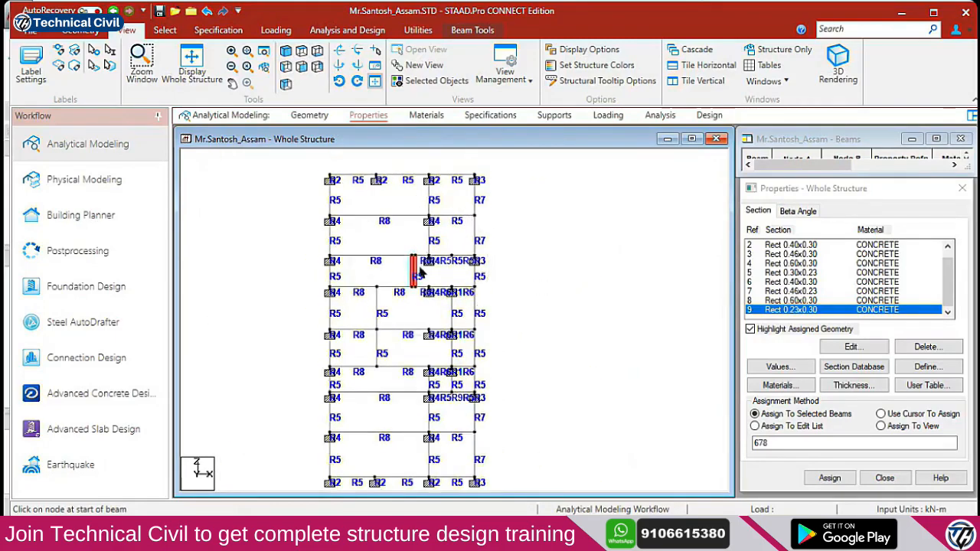
{"action": "left_click", "coordinate": [285, 68]}
{"action": "left_click", "coordinate": [286, 55]}
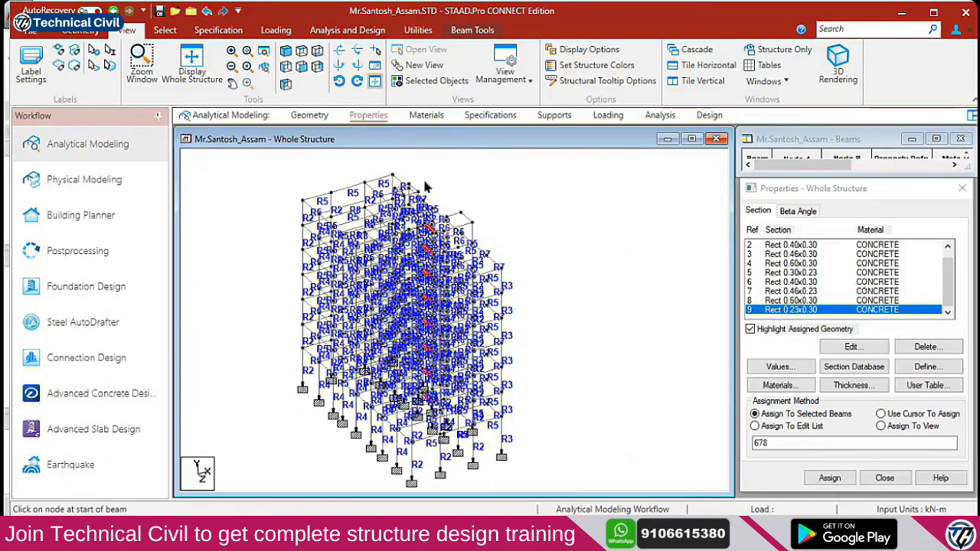
Rotate the model into a near-vertical plan view to check the red-highlighted beams
{"action": "middle_click_drag", "start_coordinate": [429, 294], "coordinate": [429, 264]}
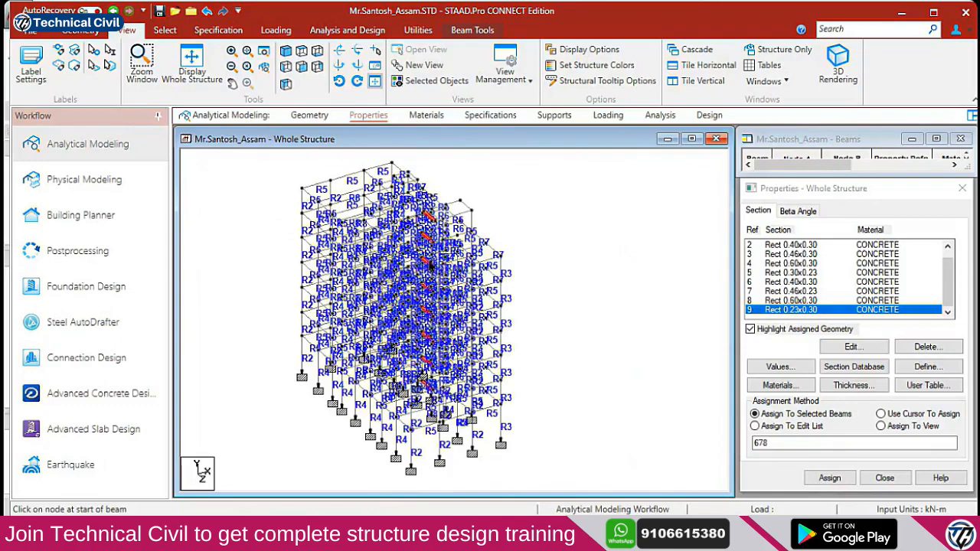
{"action": "key", "text": "Up"}
{"action": "key", "text": "Down"}
{"action": "key", "text": "Down"}
{"action": "key", "text": "Down"}
{"action": "key", "text": "Down"}
{"action": "key", "text": "Down"}
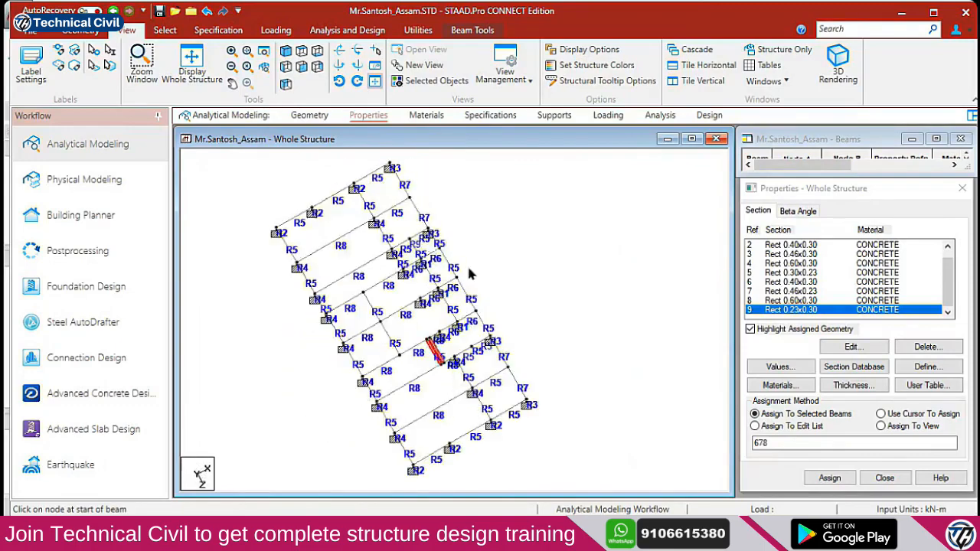
{"action": "key", "text": "Right"}
{"action": "key", "text": "Right"}
{"action": "key", "text": "Right"}
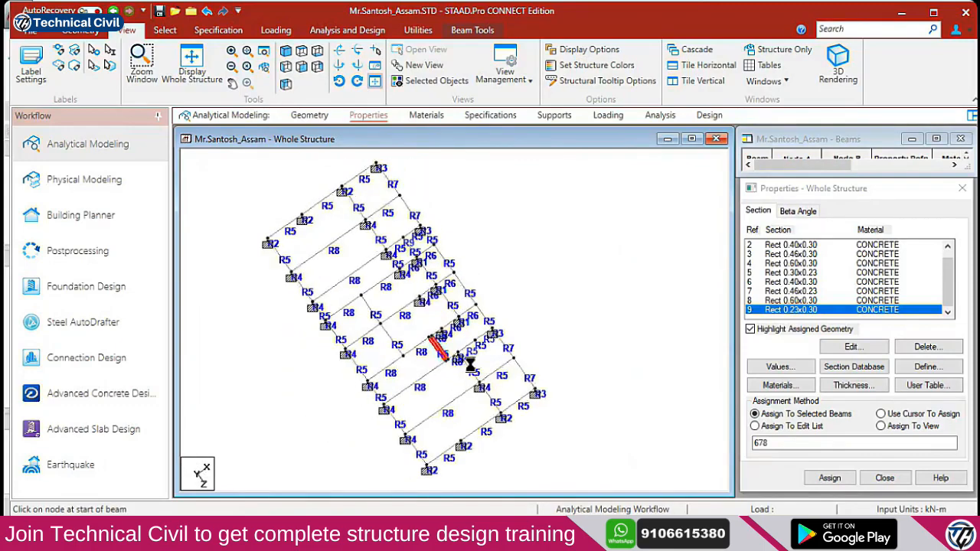
{"action": "key", "text": "Left"}
{"action": "key", "text": "Left"}
{"action": "key", "text": "Left"}
{"action": "key", "text": "Left"}
{"action": "key", "text": "Left"}
{"action": "key", "text": "Left"}
{"action": "key", "text": "Left"}
{"action": "key", "text": "Left"}
{"action": "key", "text": "Left"}
{"action": "key", "text": "Left"}
{"action": "key", "text": "Left"}
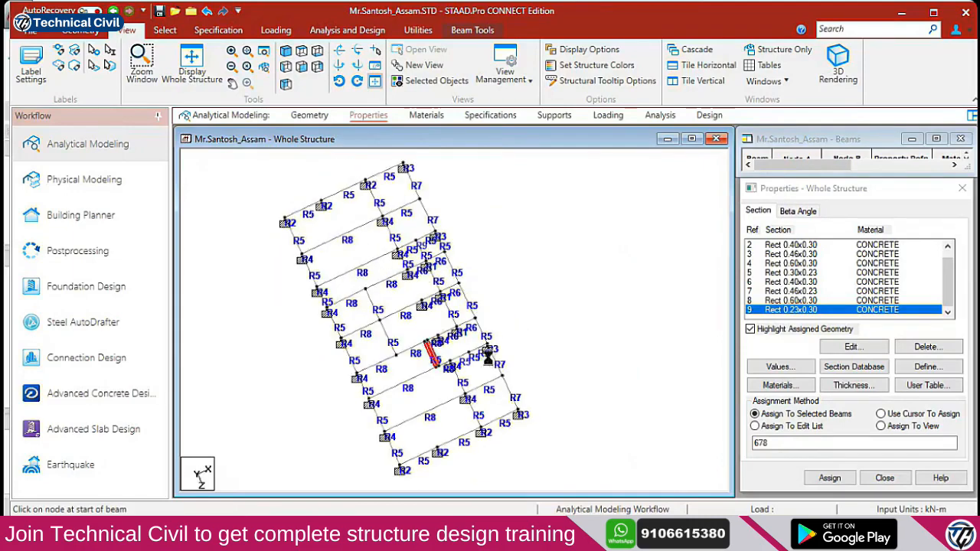
{"action": "key", "text": "Right"}
{"action": "key", "text": "Right"}
{"action": "key", "text": "Right"}
{"action": "key", "text": "Right"}
{"action": "key", "text": "Right"}
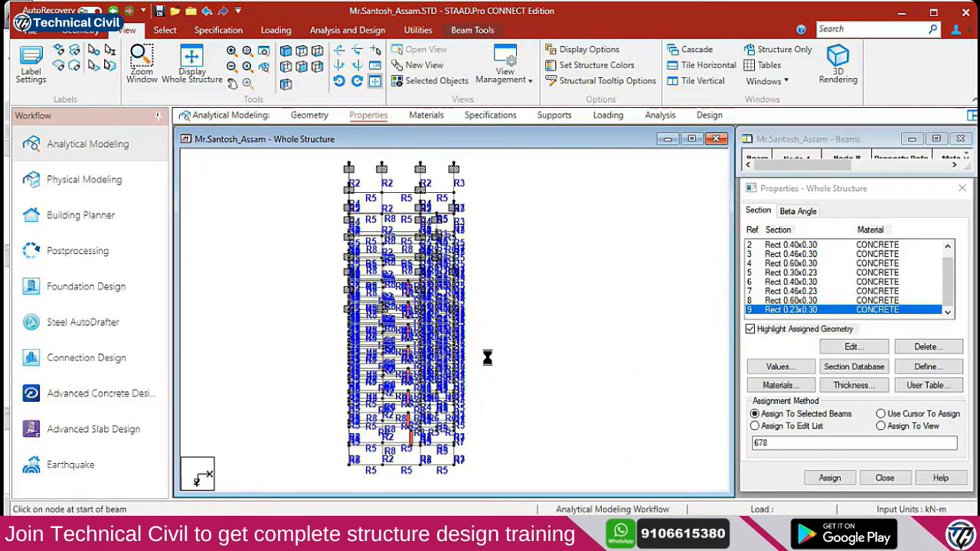
Zoom and pan through the lower storeys, then switch to the AutoCAD drawing
{"action": "scroll", "coordinate": [402, 407], "scroll_direction": "up", "scroll_amount": 2}
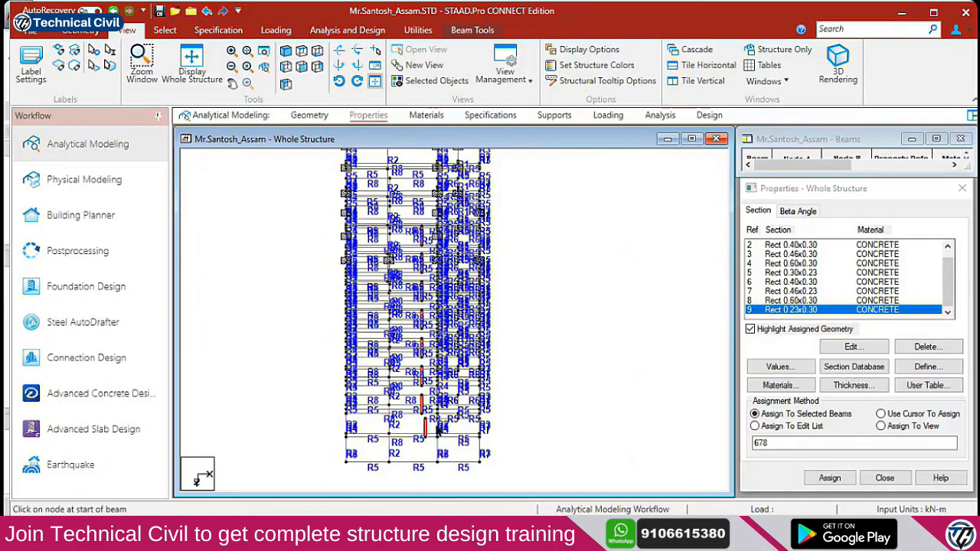
{"action": "scroll", "coordinate": [425, 433], "scroll_direction": "up", "scroll_amount": 4}
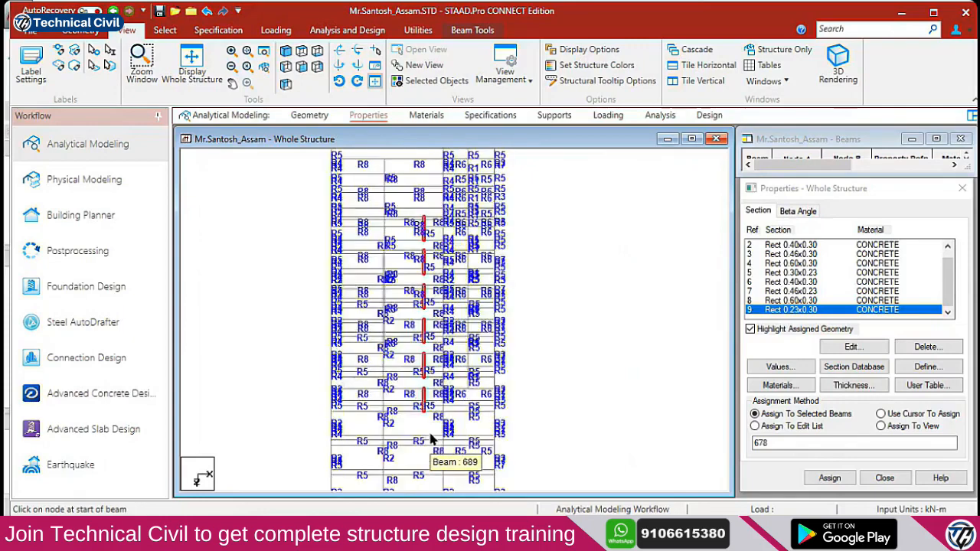
{"action": "scroll", "coordinate": [422, 429], "scroll_direction": "down", "scroll_amount": 3}
{"action": "key", "text": "ctrl"}
{"action": "key", "text": "ctrl"}
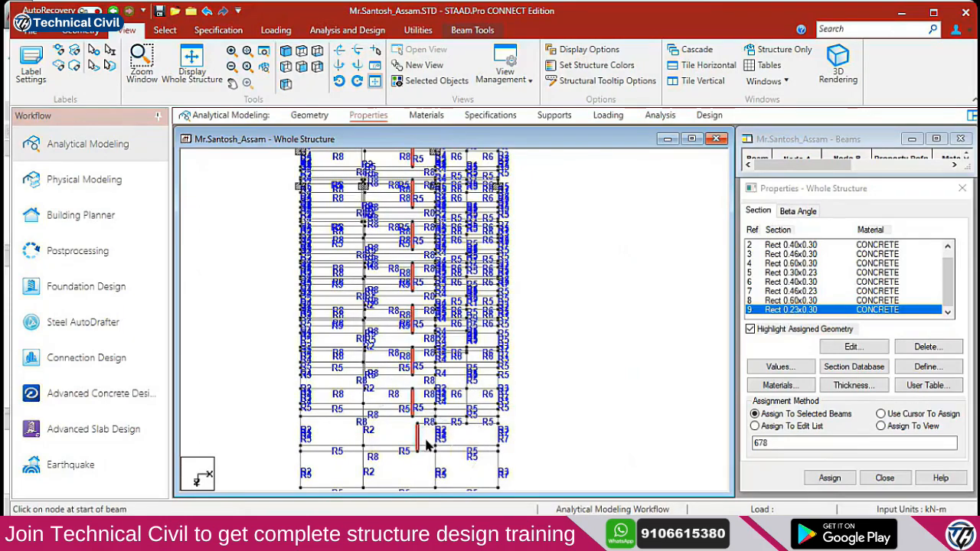
{"action": "middle_click_drag", "start_coordinate": [427, 441], "coordinate": [424, 409]}
{"action": "scroll", "coordinate": [411, 393], "scroll_direction": "up", "scroll_amount": 1}
{"action": "key", "text": "ctrl"}
{"action": "key", "text": "ctrl"}
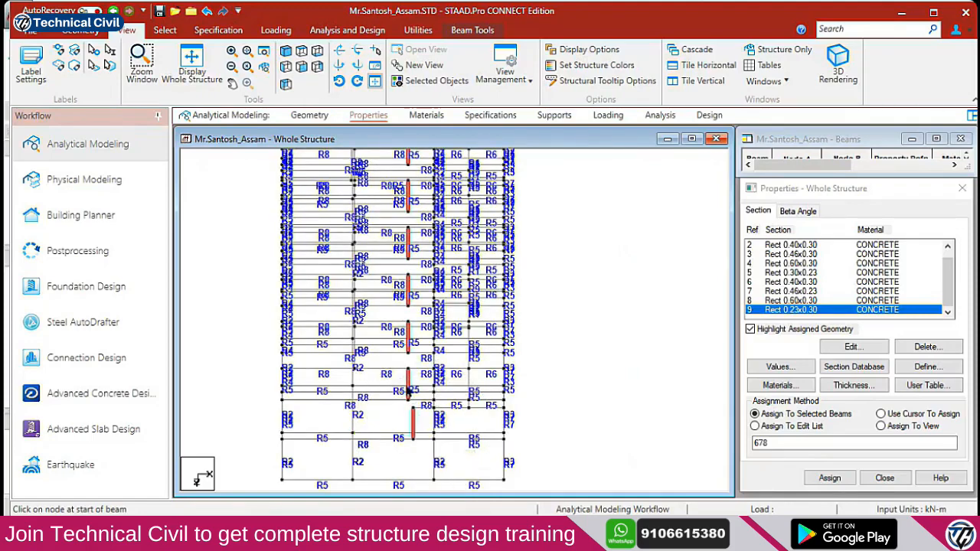
{"action": "key", "text": "alt+Tab"}
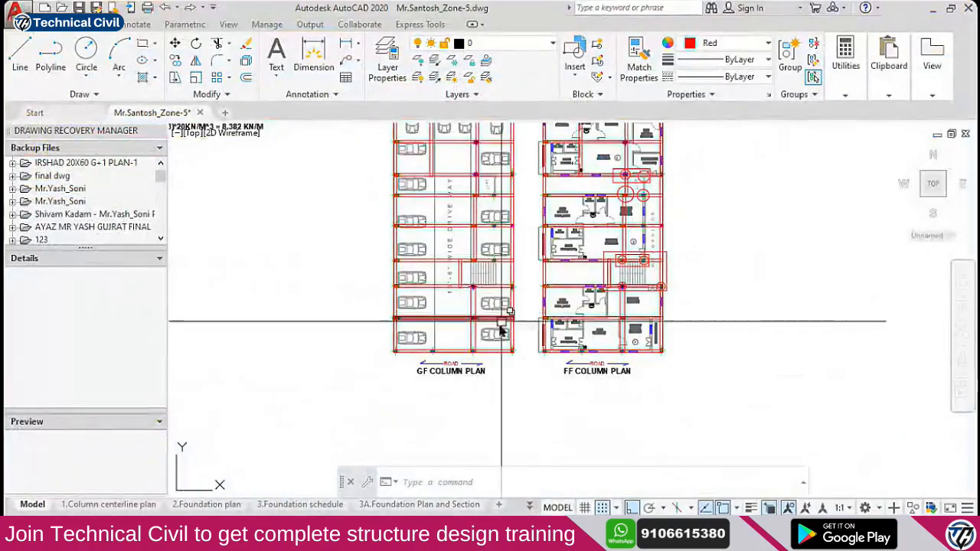
Zoom and pan to the GF and FF column plans, then return to STAAD.Pro
{"action": "scroll", "coordinate": [481, 332], "scroll_direction": "down", "scroll_amount": 2}
{"action": "scroll", "coordinate": [600, 328], "scroll_direction": "up", "scroll_amount": 5}
{"action": "mouse_move", "coordinate": [600, 329]}
{"action": "middle_mouse_down"}
{"action": "mouse_move", "coordinate": [527, 346]}
{"action": "mouse_move", "coordinate": [543, 437]}
{"action": "middle_mouse_up"}
{"action": "scroll", "coordinate": [481, 337], "scroll_direction": "down", "scroll_amount": 4}
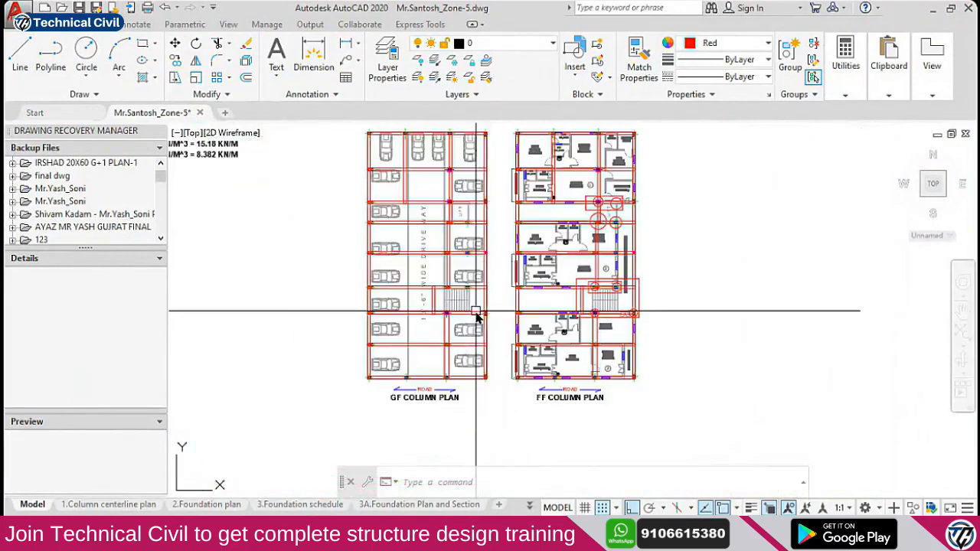
{"action": "scroll", "coordinate": [471, 311], "scroll_direction": "up", "scroll_amount": 2}
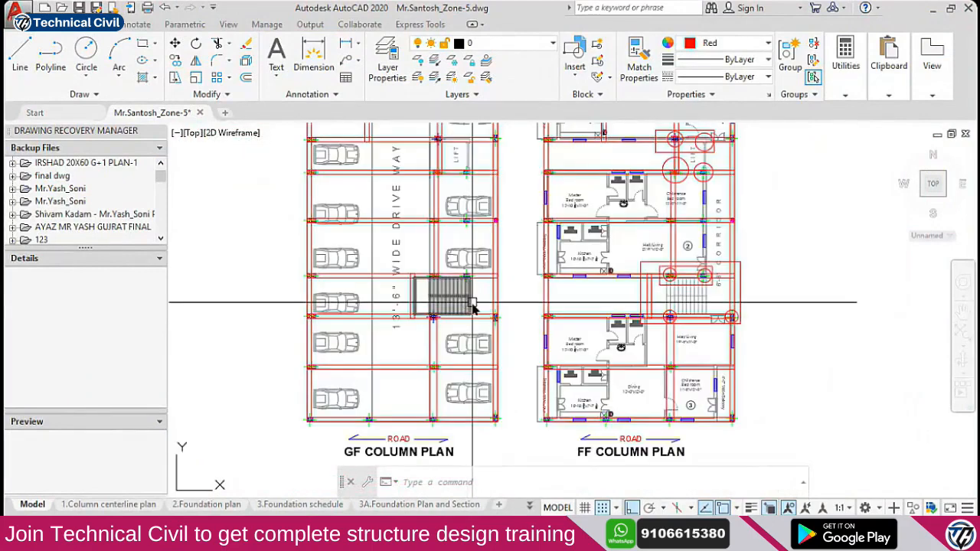
{"action": "key", "text": "alt+Tab"}
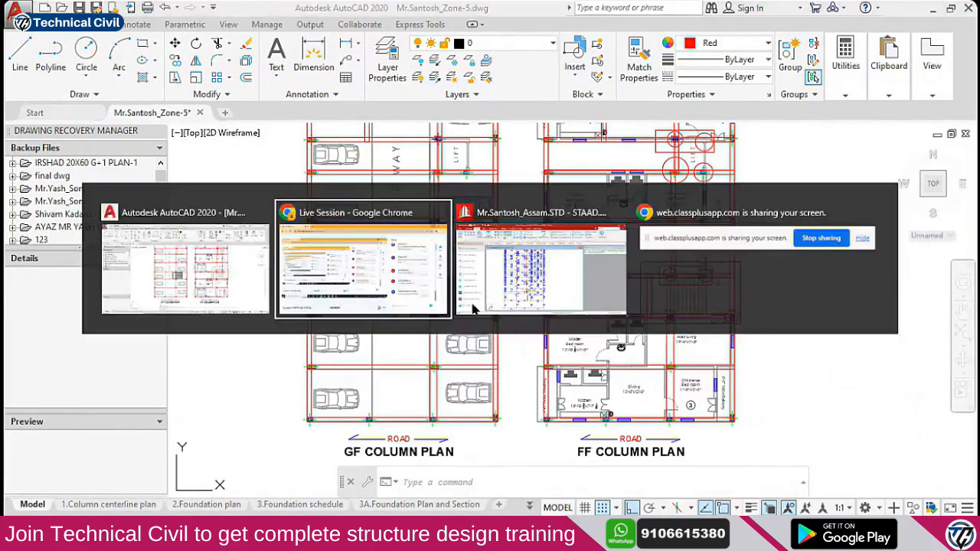
{"action": "key", "text": "alt+Tab"}
{"action": "key", "text": "Tab"}
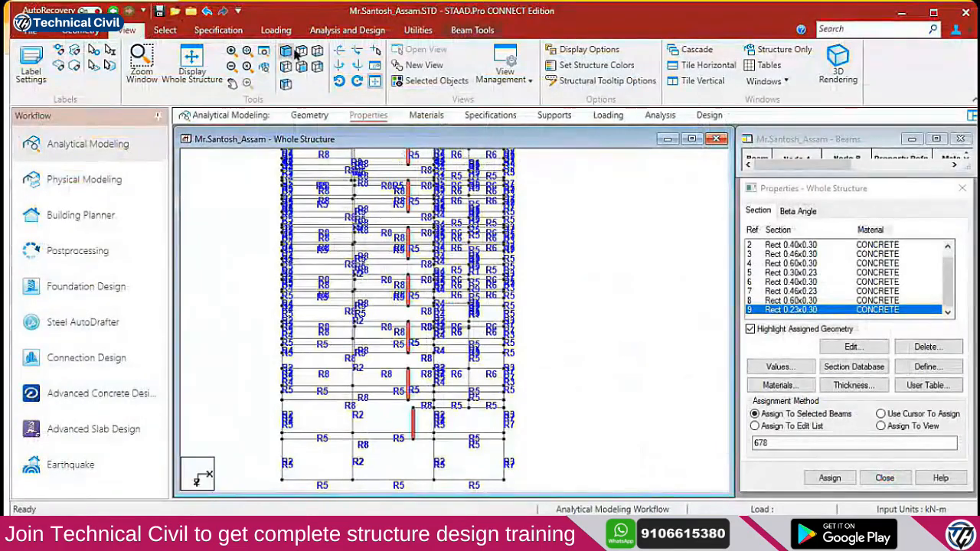
In plan view, clear the selection and window-select the beams of the middle-right bay
{"action": "left_click", "coordinate": [300, 55]}
{"action": "scroll", "coordinate": [429, 340], "scroll_direction": "down", "scroll_amount": 5}
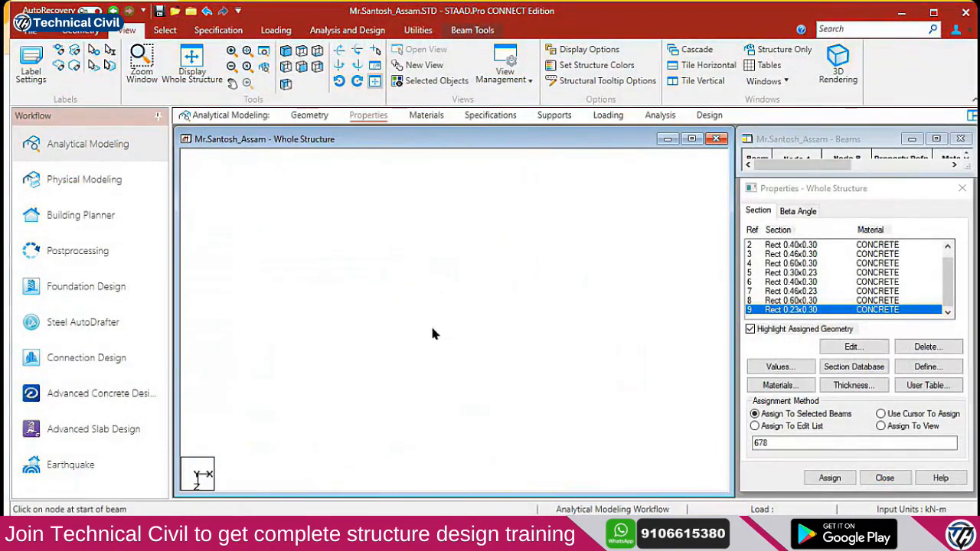
{"action": "middle_click_drag", "start_coordinate": [458, 253], "coordinate": [435, 337]}
{"action": "scroll", "coordinate": [435, 337], "scroll_direction": "up", "scroll_amount": 1}
{"action": "left_click", "coordinate": [398, 335]}
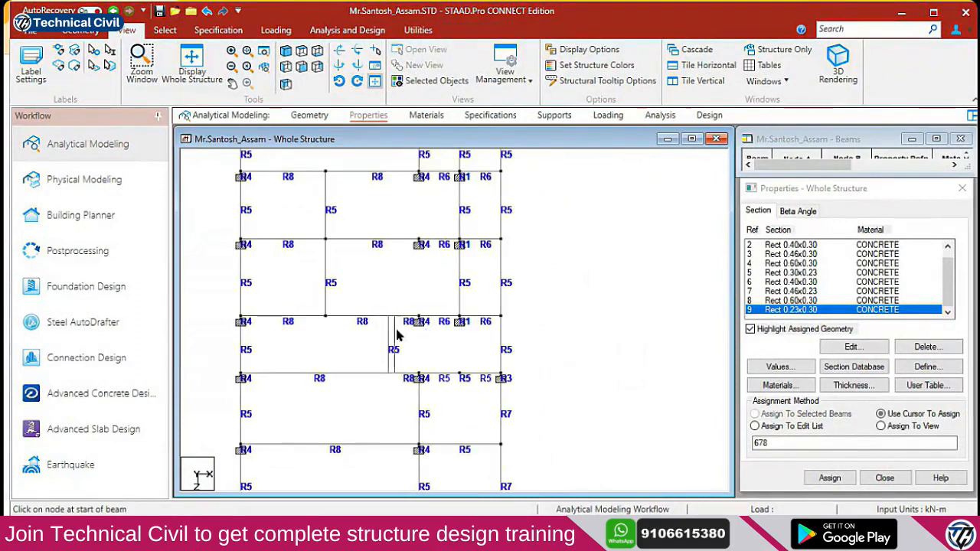
{"action": "left_click_drag", "start_coordinate": [358, 308], "coordinate": [519, 387]}
Display only the selected beams and rotate the isolated frame in elevation
{"action": "left_click", "coordinate": [286, 51]}
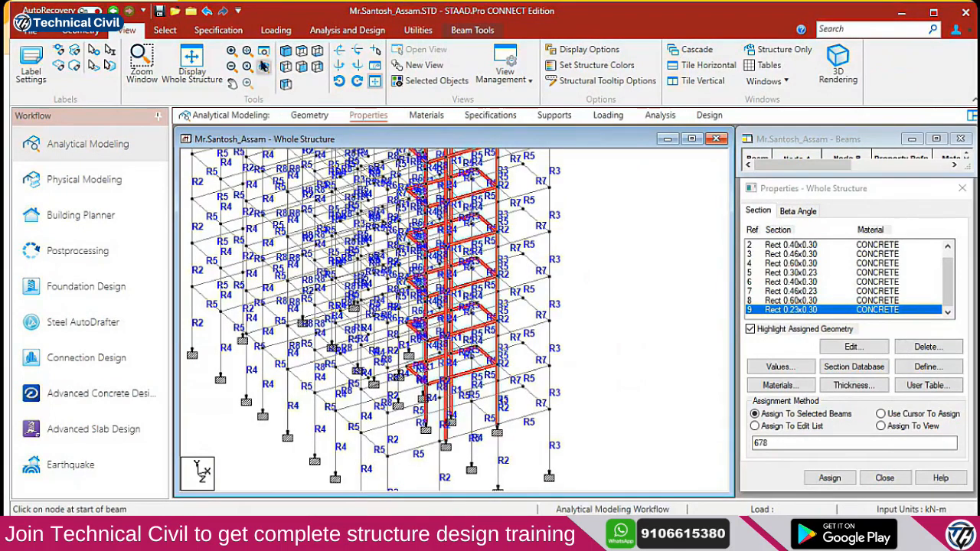
{"action": "left_click", "coordinate": [142, 64]}
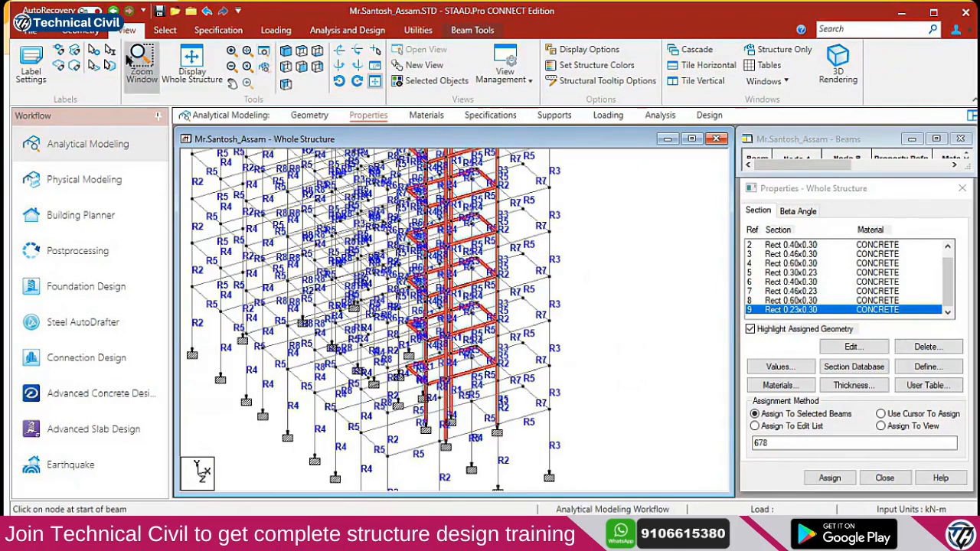
{"action": "left_click", "coordinate": [434, 80]}
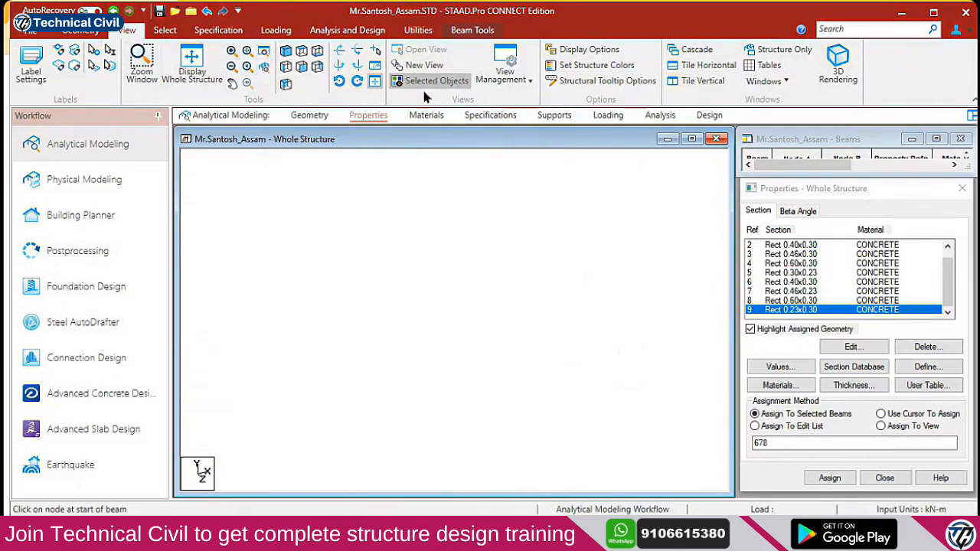
{"action": "left_click", "coordinate": [300, 53]}
{"action": "left_click", "coordinate": [286, 51]}
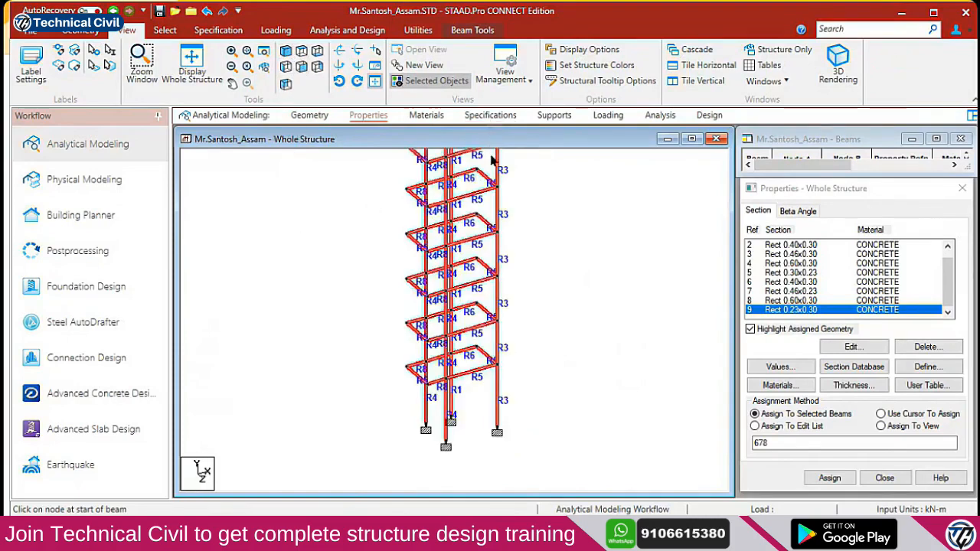
{"action": "key", "text": "Right"}
{"action": "key", "text": "Right"}
{"action": "key", "text": "Right"}
{"action": "key", "text": "Right"}
{"action": "key", "text": "Right"}
{"action": "key", "text": "Right"}
{"action": "key", "text": "Right"}
{"action": "key", "text": "Right"}
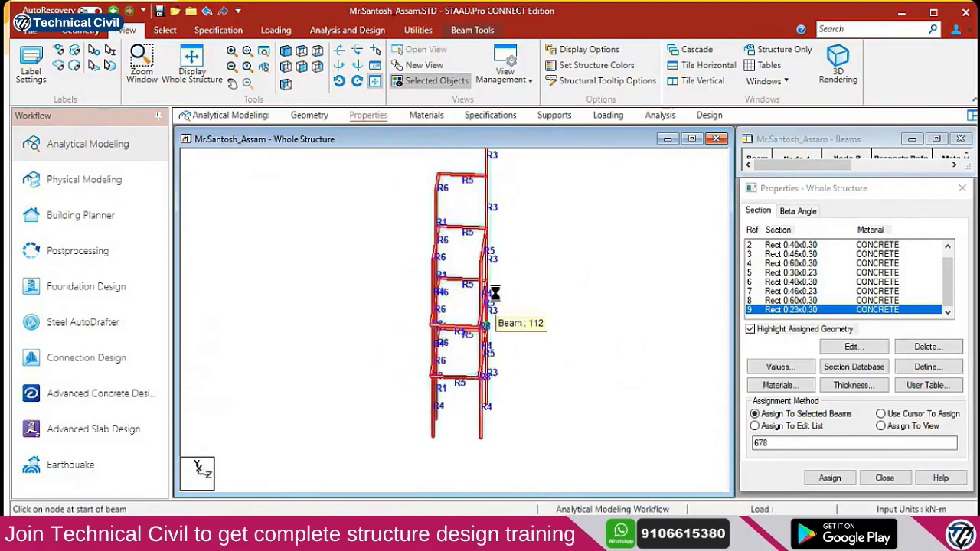
{"action": "key", "text": "Right"}
{"action": "key", "text": "Right"}
{"action": "key", "text": "Right"}
{"action": "key", "text": "Right"}
{"action": "key", "text": "Right"}
Zoom and pan in on the upper storeys and roof with their sloping edge beams
{"action": "middle_click_drag", "start_coordinate": [293, 227], "coordinate": [314, 346]}
{"action": "middle_click_drag", "start_coordinate": [357, 208], "coordinate": [440, 279]}
{"action": "scroll", "coordinate": [399, 260], "scroll_direction": "down", "scroll_amount": 1}
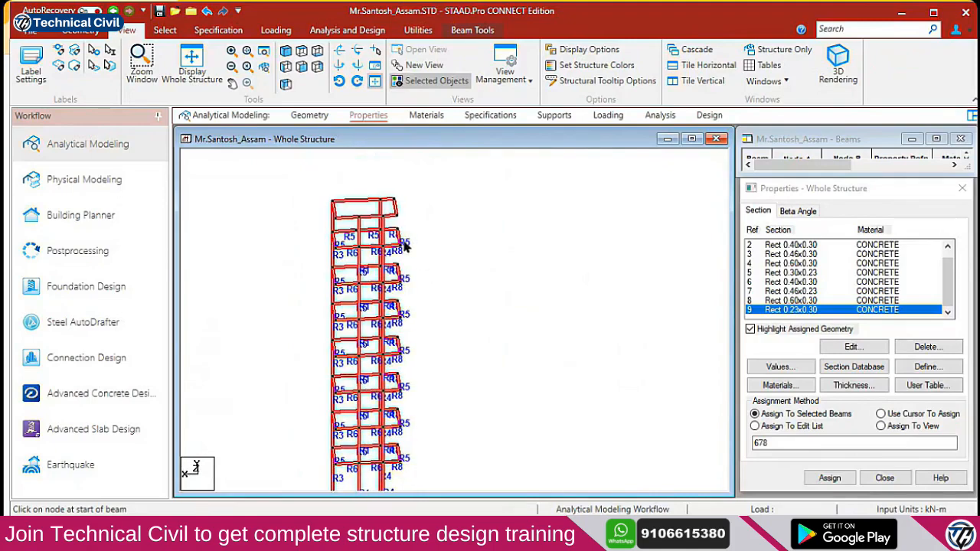
{"action": "scroll", "coordinate": [406, 246], "scroll_direction": "up", "scroll_amount": 4}
{"action": "middle_click_drag", "start_coordinate": [414, 238], "coordinate": [405, 201]}
{"action": "scroll", "coordinate": [405, 201], "scroll_direction": "up", "scroll_amount": 1}
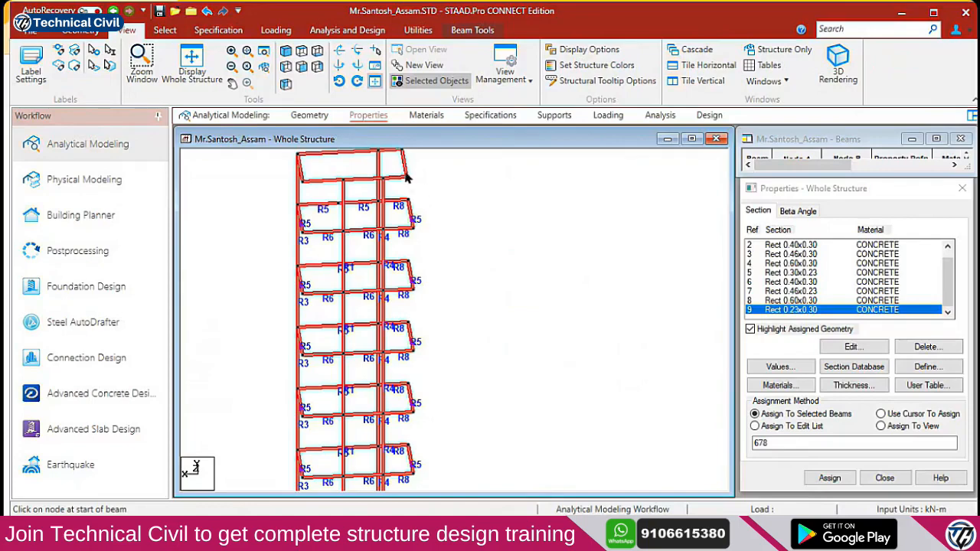
{"action": "middle_click_drag", "start_coordinate": [399, 209], "coordinate": [404, 237]}
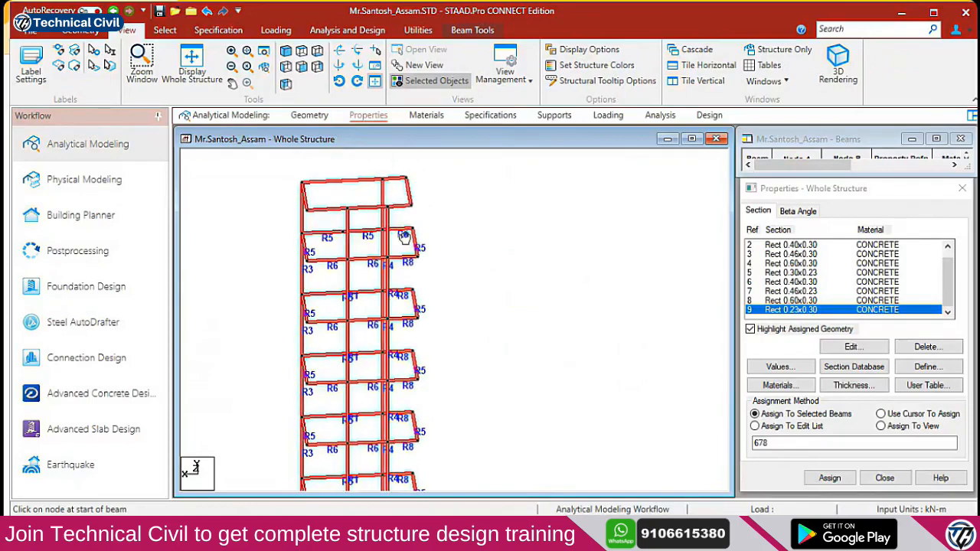
{"action": "scroll", "coordinate": [397, 224], "scroll_direction": "up", "scroll_amount": 2}
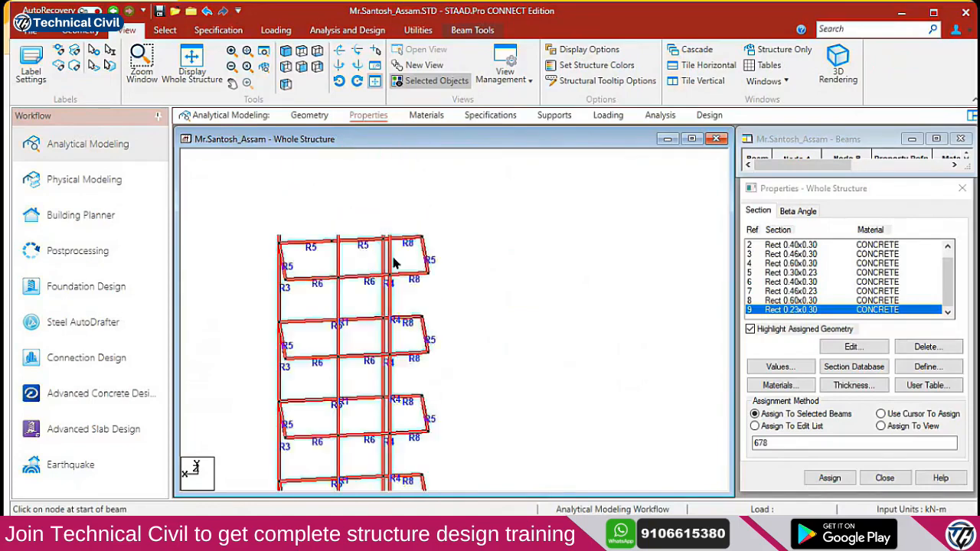
{"action": "middle_click_drag", "start_coordinate": [379, 228], "coordinate": [416, 335]}
{"action": "scroll", "coordinate": [440, 284], "scroll_direction": "up", "scroll_amount": 1}
{"action": "middle_click_drag", "start_coordinate": [440, 284], "coordinate": [450, 357]}
{"action": "scroll", "coordinate": [411, 310], "scroll_direction": "up", "scroll_amount": 1}
{"action": "scroll", "coordinate": [392, 264], "scroll_direction": "up", "scroll_amount": 2}
{"action": "middle_click_drag", "start_coordinate": [388, 237], "coordinate": [418, 367]}
{"action": "scroll", "coordinate": [406, 290], "scroll_direction": "up", "scroll_amount": 1}
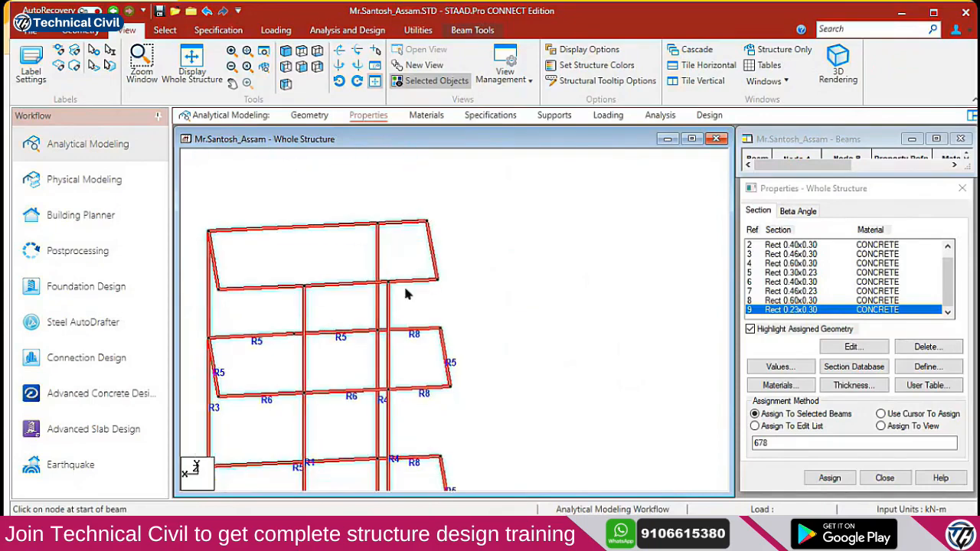
{"action": "scroll", "coordinate": [433, 273], "scroll_direction": "up", "scroll_amount": 1}
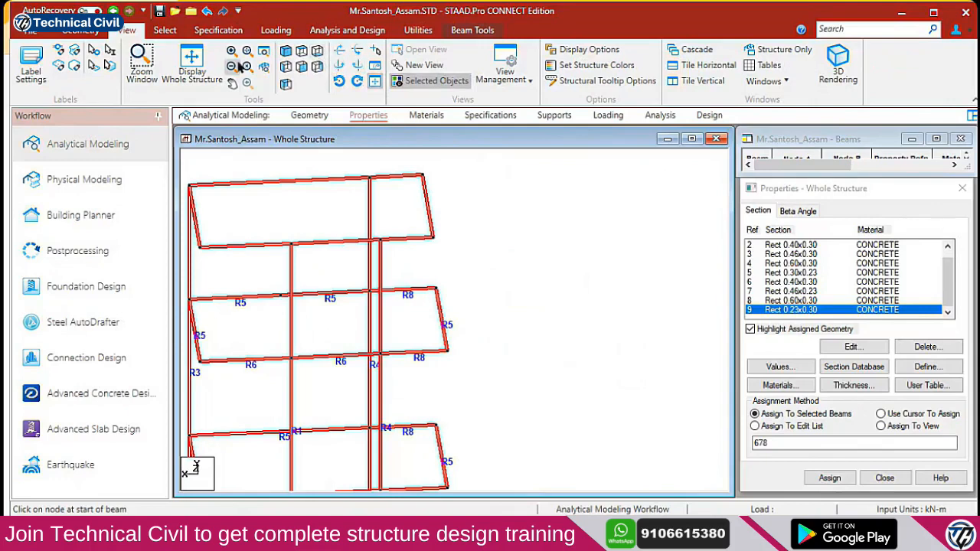
Measure Node to Node Distance: 1.200m on the top storey and 1.520m below
{"action": "left_click", "coordinate": [459, 33]}
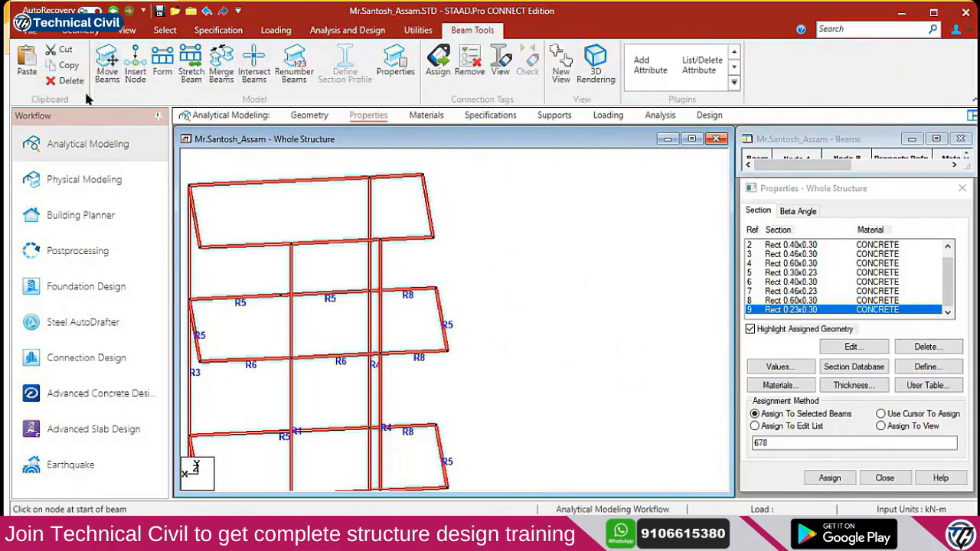
{"action": "left_click", "coordinate": [419, 29]}
{"action": "left_click", "coordinate": [51, 66]}
{"action": "left_click", "coordinate": [103, 143]}
{"action": "left_click", "coordinate": [380, 241]}
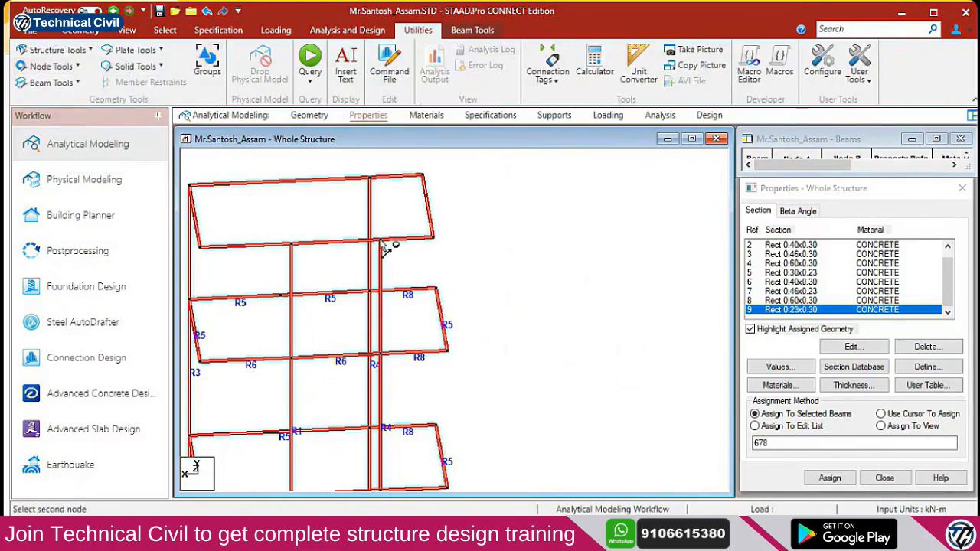
{"action": "left_click", "coordinate": [433, 238]}
{"action": "left_click", "coordinate": [381, 354]}
{"action": "left_click", "coordinate": [449, 351]}
Measure the edge projection on each lower storey, each reading 1.520m
{"action": "middle_click_drag", "start_coordinate": [457, 421], "coordinate": [436, 319]}
{"action": "left_click", "coordinate": [361, 383]}
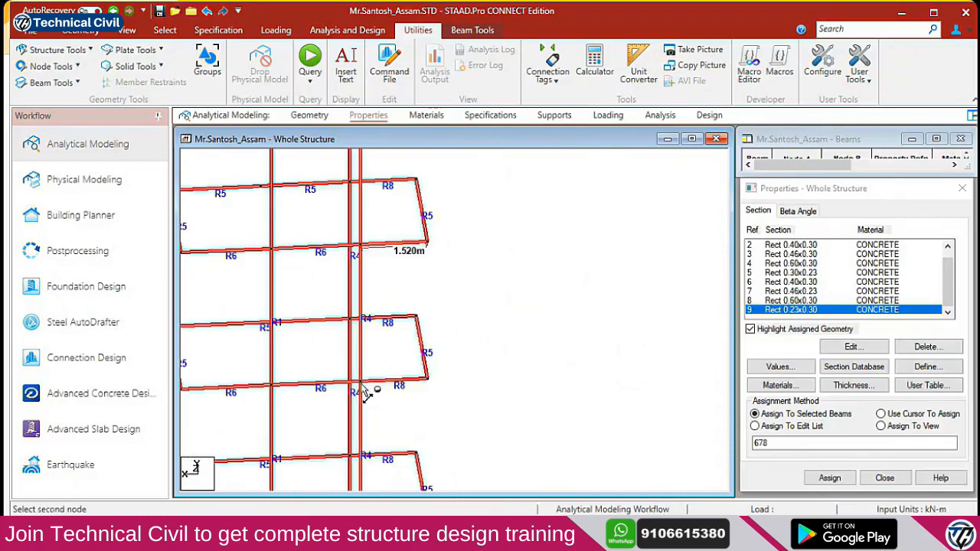
{"action": "left_click", "coordinate": [434, 381]}
{"action": "middle_click_drag", "start_coordinate": [437, 387], "coordinate": [420, 321]}
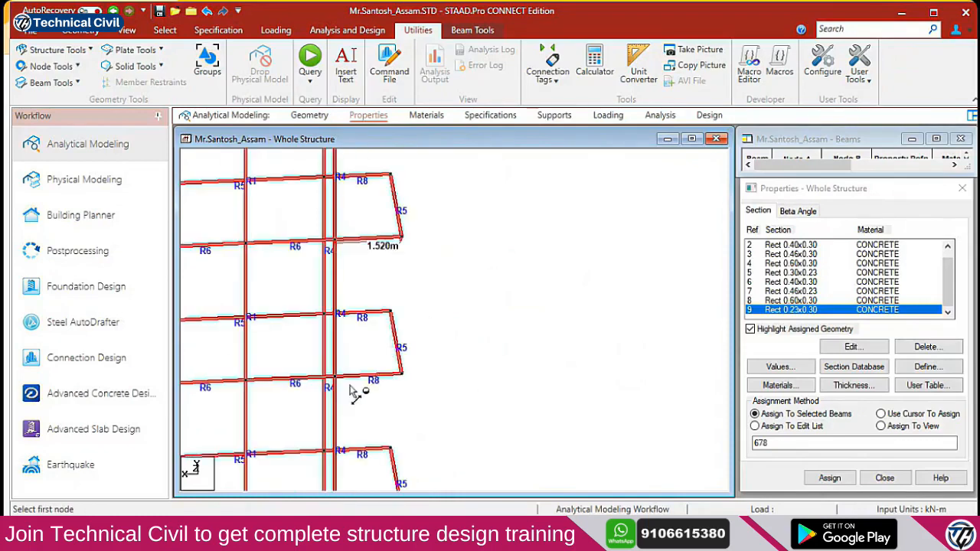
{"action": "left_click", "coordinate": [338, 377]}
{"action": "left_click", "coordinate": [403, 376]}
{"action": "middle_click_drag", "start_coordinate": [404, 389], "coordinate": [396, 232]}
{"action": "left_click", "coordinate": [326, 357]}
{"action": "left_click", "coordinate": [394, 353]}
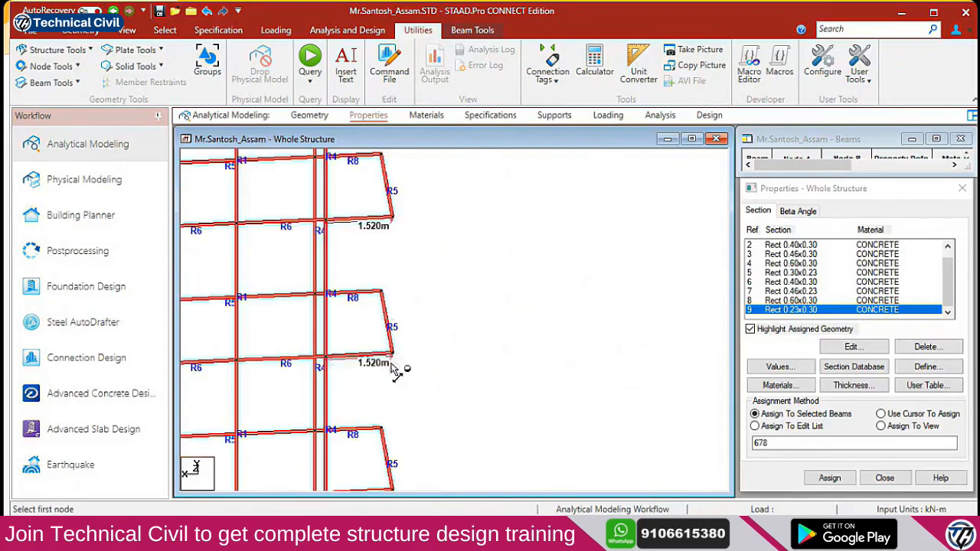
{"action": "middle_click_drag", "start_coordinate": [376, 412], "coordinate": [363, 278]}
{"action": "left_click", "coordinate": [322, 360]}
{"action": "left_click", "coordinate": [383, 355]}
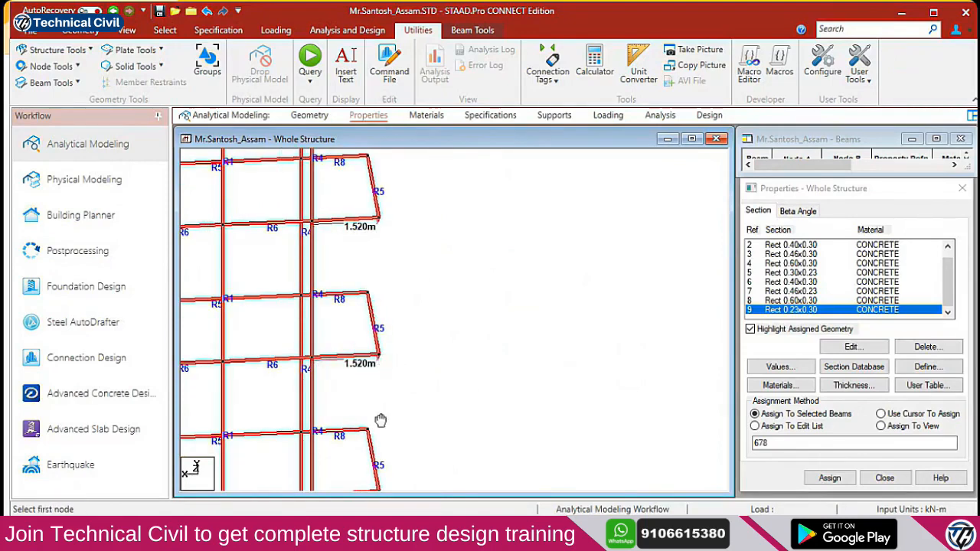
{"action": "middle_click_drag", "start_coordinate": [380, 420], "coordinate": [356, 287]}
{"action": "left_click", "coordinate": [306, 364]}
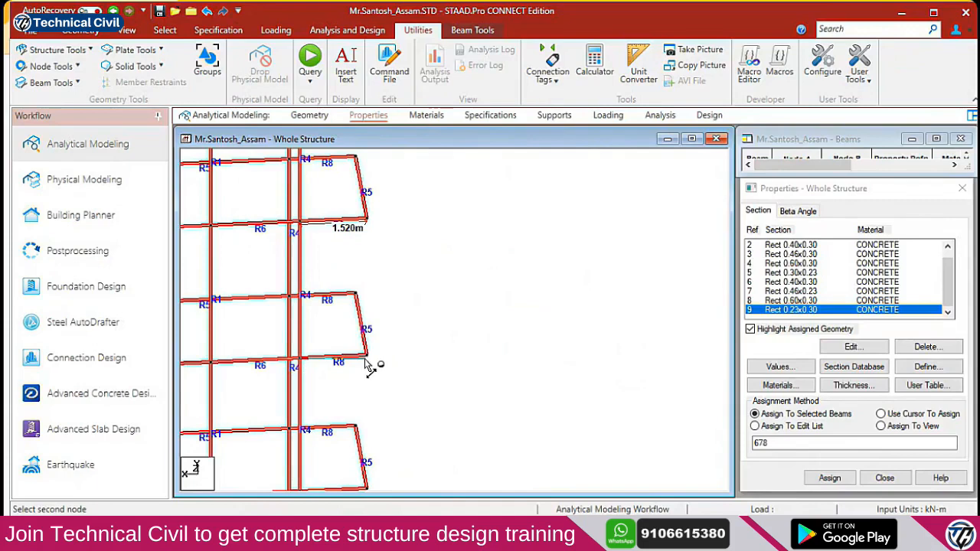
{"action": "left_click", "coordinate": [367, 363]}
{"action": "middle_click_drag", "start_coordinate": [366, 363], "coordinate": [375, 228]}
Pan back to the top of the frame and switch to the Beams Cursor
{"action": "middle_click_drag", "start_coordinate": [398, 438], "coordinate": [361, 311]}
{"action": "middle_click_drag", "start_coordinate": [393, 378], "coordinate": [390, 289]}
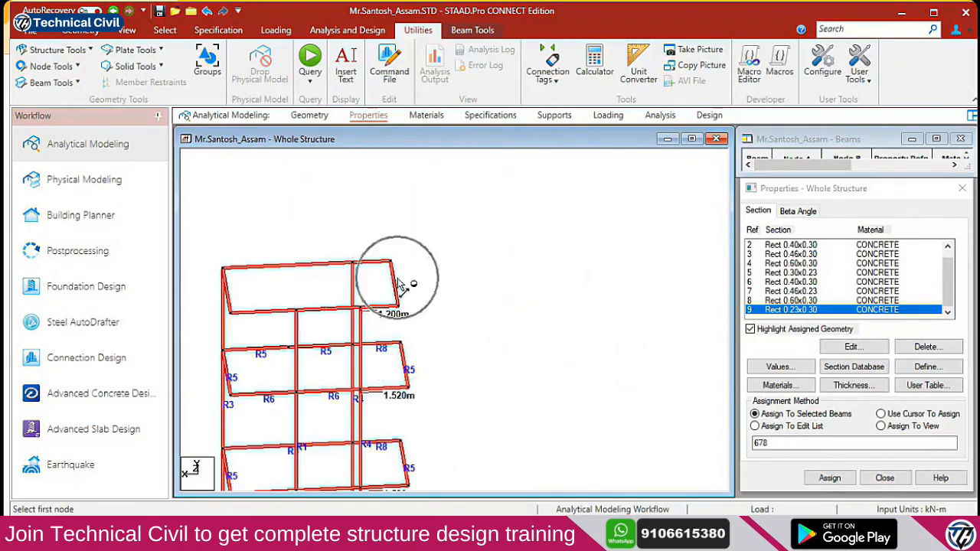
{"action": "key", "text": "alt+Tab"}
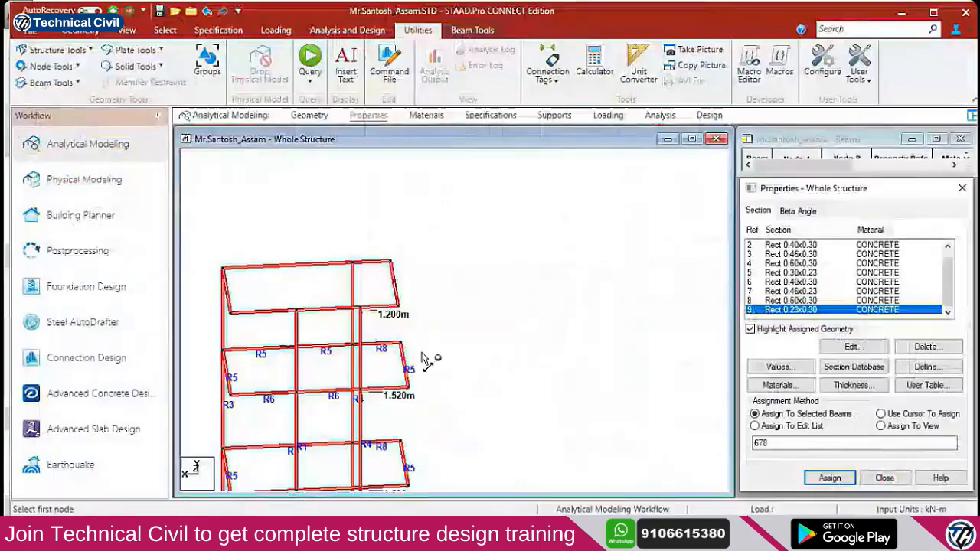
{"action": "middle_click_drag", "start_coordinate": [377, 306], "coordinate": [416, 350]}
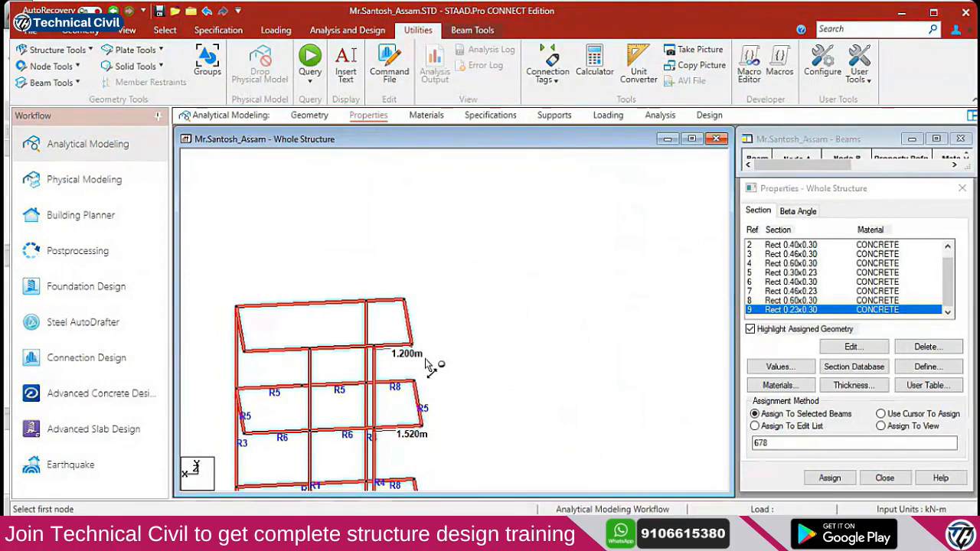
{"action": "right_click", "coordinate": [427, 369]}
{"action": "mouse_move", "coordinate": [566, 187]}
{"action": "left_click", "coordinate": [628, 202]}
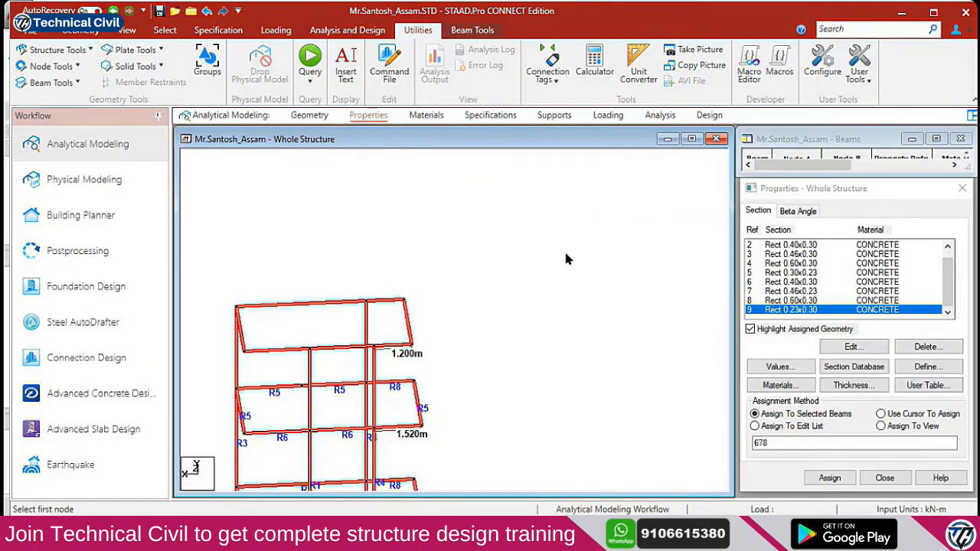
Select the sloping top-right edge beam, then enter 1.52 in Standard-mode Calculator
{"action": "left_click", "coordinate": [406, 322]}
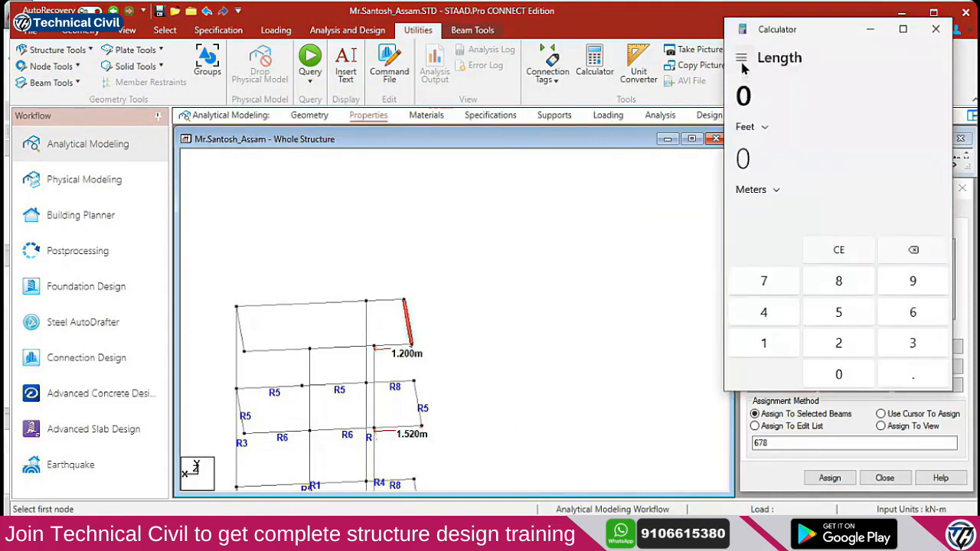
{"action": "left_click", "coordinate": [742, 58]}
{"action": "left_click", "coordinate": [781, 115]}
{"action": "left_click", "coordinate": [772, 341]}
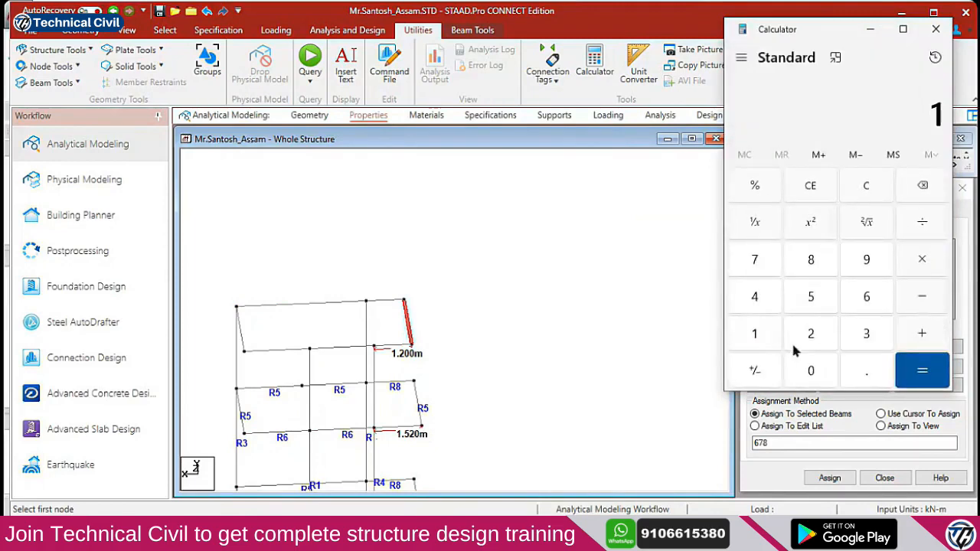
{"action": "left_click", "coordinate": [863, 375]}
{"action": "left_click", "coordinate": [828, 306]}
{"action": "left_click", "coordinate": [815, 339]}
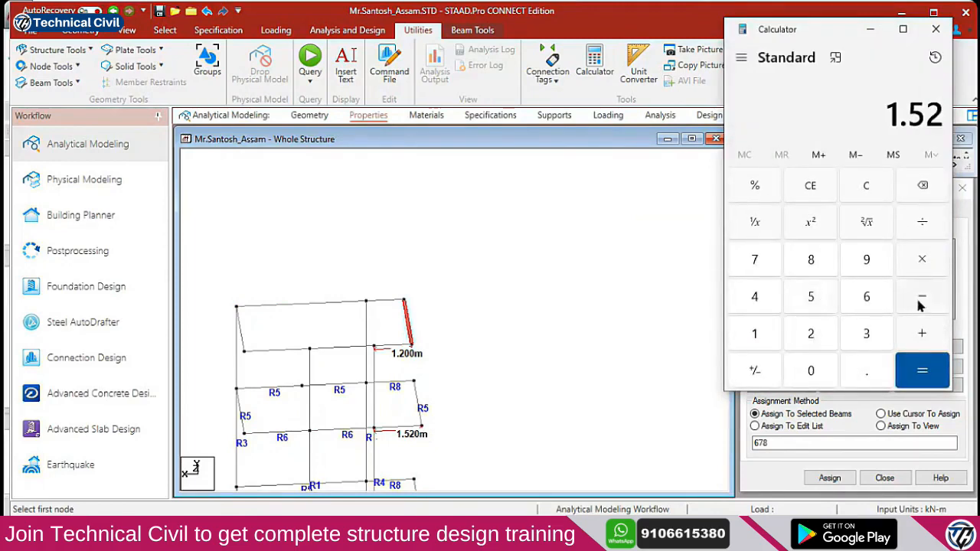
Subtract 1.2 to get 0.32 and copy the result back to STAAD.Pro
{"action": "left_click", "coordinate": [766, 337]}
{"action": "left_click", "coordinate": [866, 371]}
{"action": "left_click", "coordinate": [813, 334]}
{"action": "left_click", "coordinate": [924, 371]}
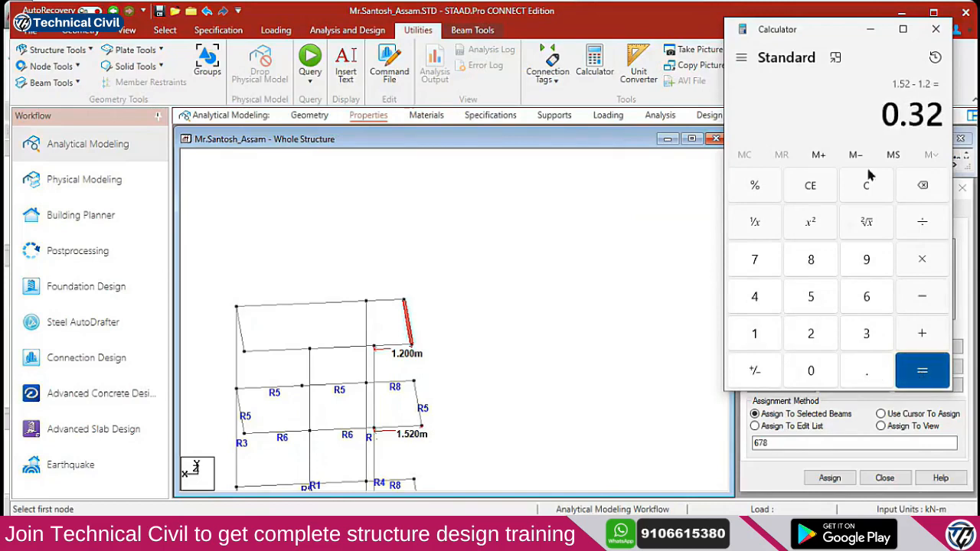
{"action": "double_click", "coordinate": [922, 122]}
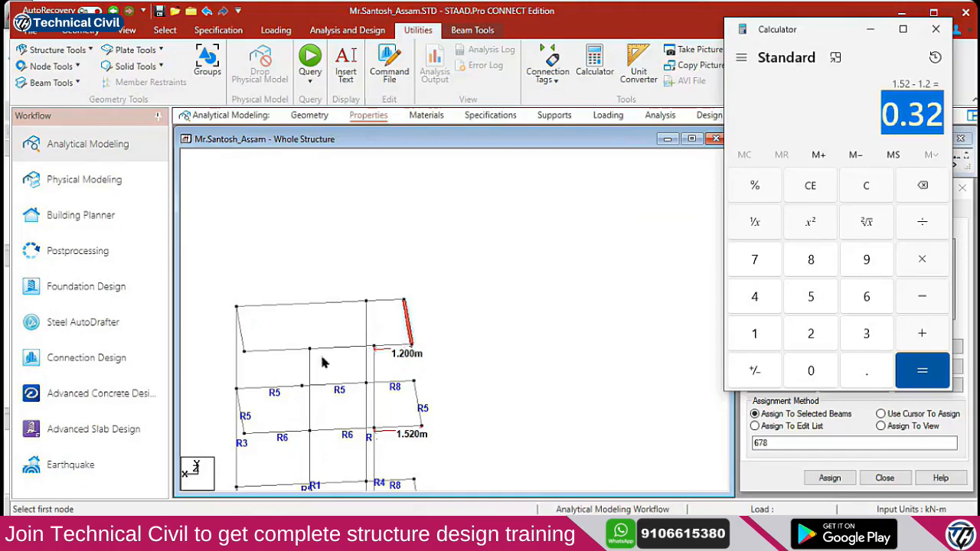
{"action": "left_click", "coordinate": [428, 336]}
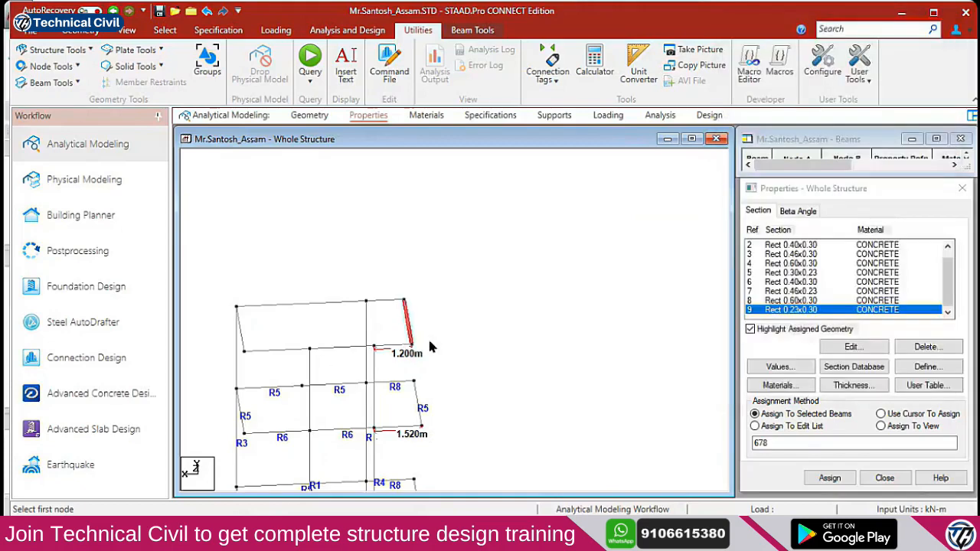
Move the selected sloping beam −0.32 m in X, retaining connections and splitting members
{"action": "key", "text": "F2"}
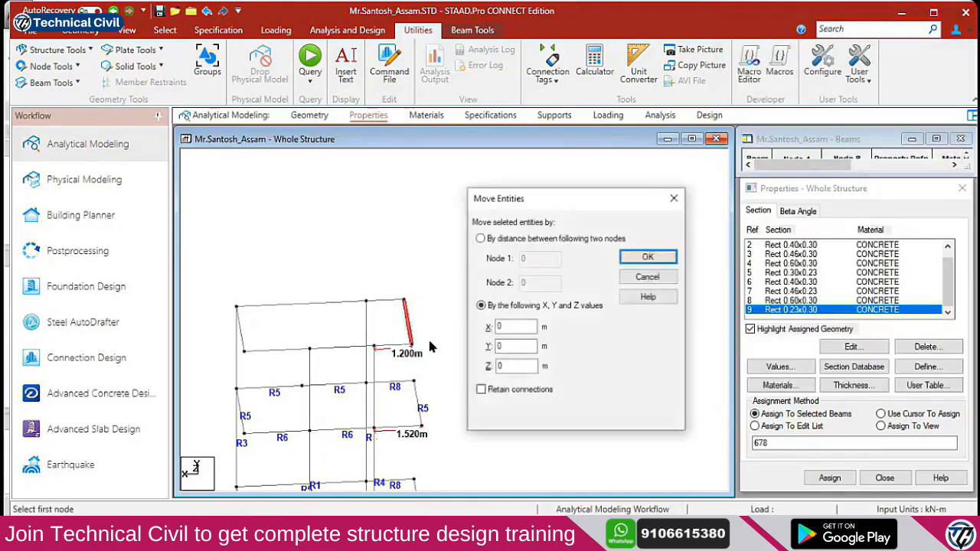
{"action": "left_click", "coordinate": [497, 390]}
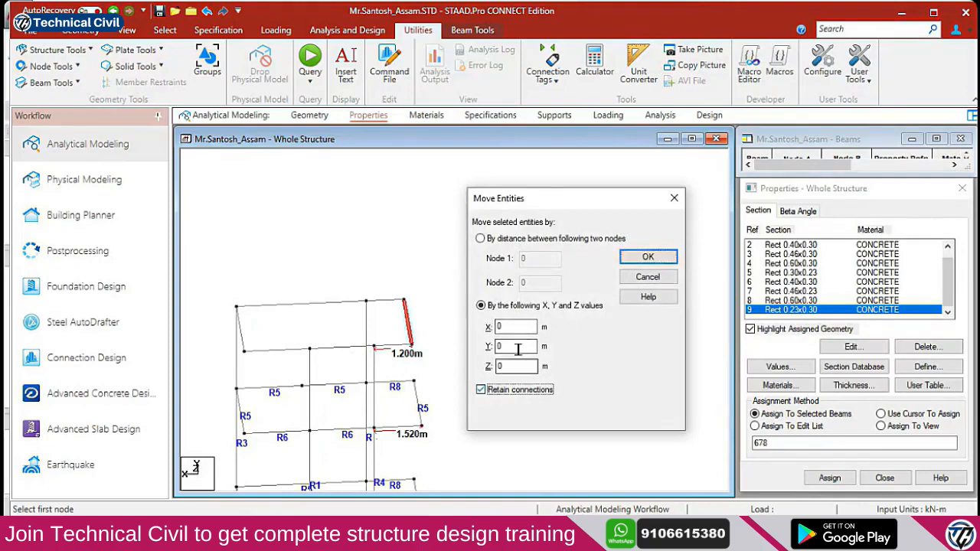
{"action": "double_click", "coordinate": [508, 327]}
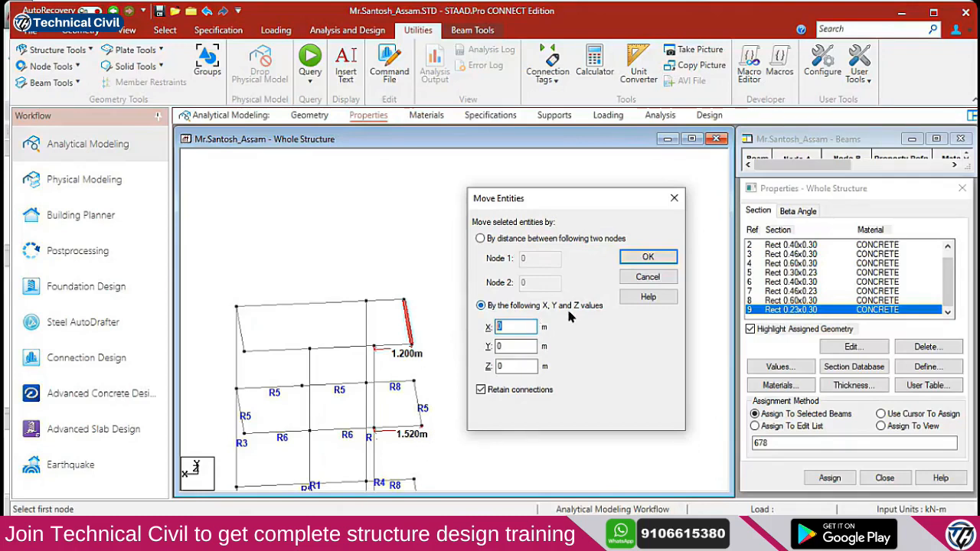
{"action": "type", "text": "-.32"}
{"action": "left_click", "coordinate": [648, 259]}
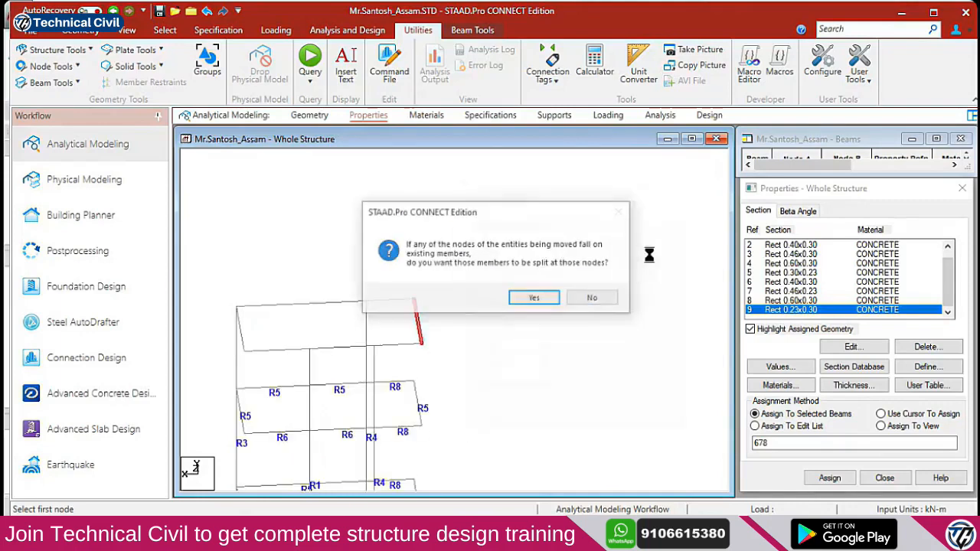
{"action": "left_click", "coordinate": [534, 299]}
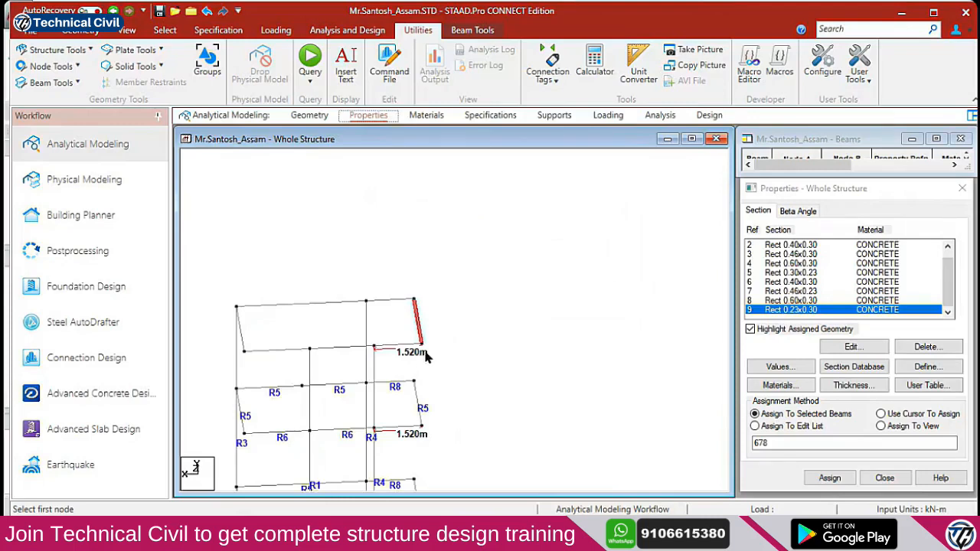
{"action": "scroll", "coordinate": [414, 347], "scroll_direction": "up", "scroll_amount": 2}
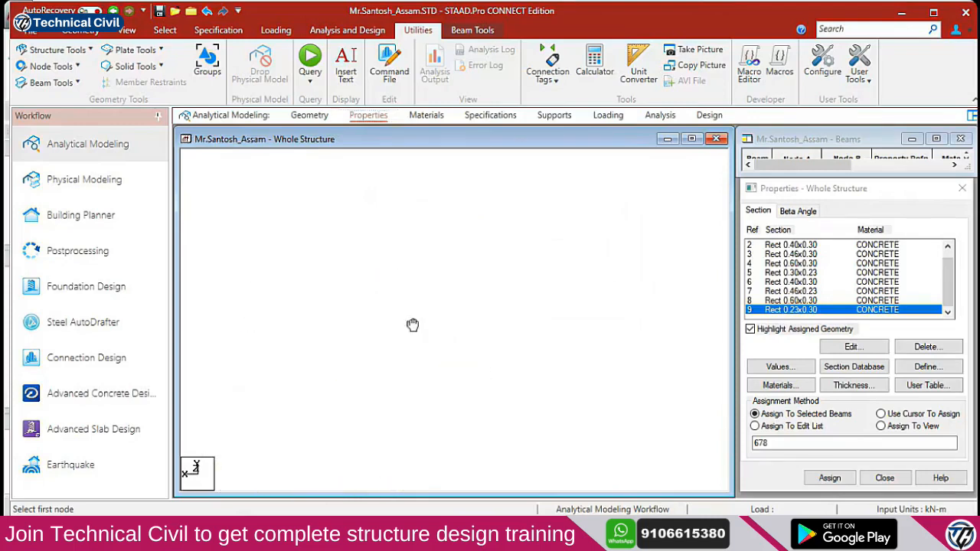
{"action": "left_click", "coordinate": [50, 66]}
{"action": "left_click", "coordinate": [75, 161]}
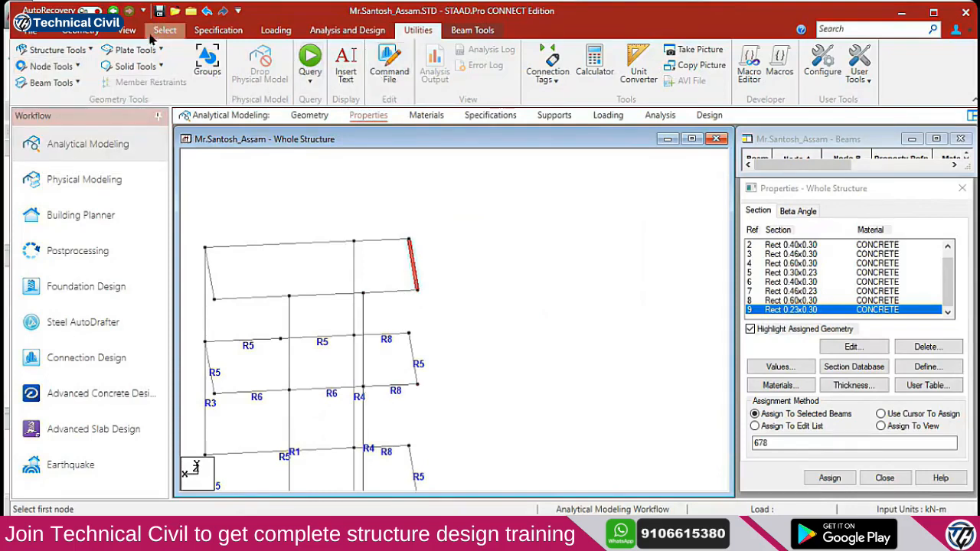
{"action": "left_click", "coordinate": [126, 30]}
{"action": "left_click", "coordinate": [191, 65]}
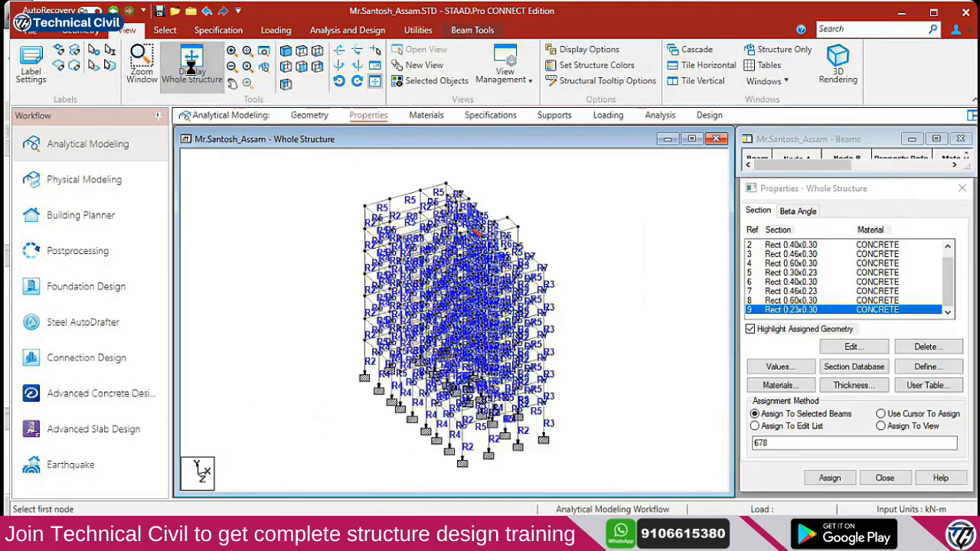
{"action": "left_click", "coordinate": [302, 52]}
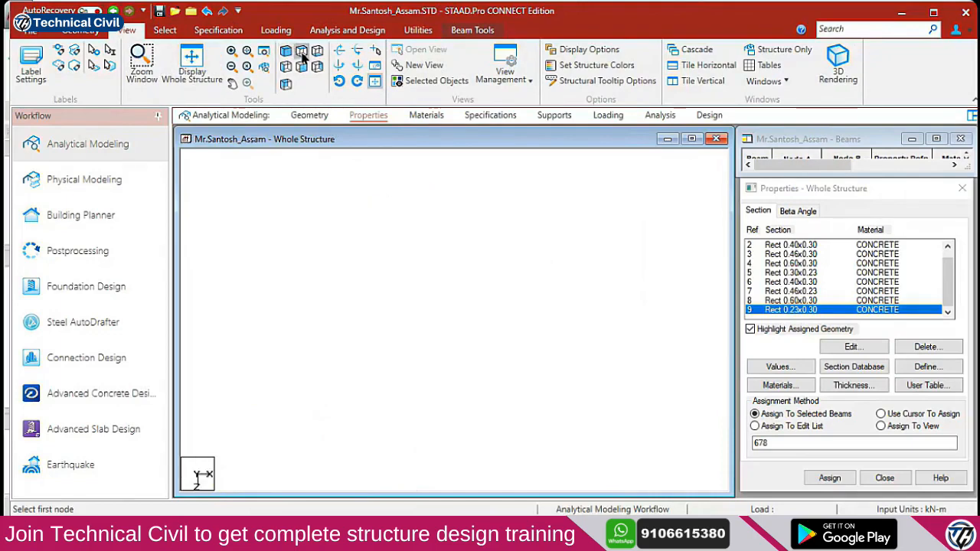
{"action": "left_click", "coordinate": [488, 370]}
{"action": "scroll", "coordinate": [489, 375], "scroll_direction": "up", "scroll_amount": 7}
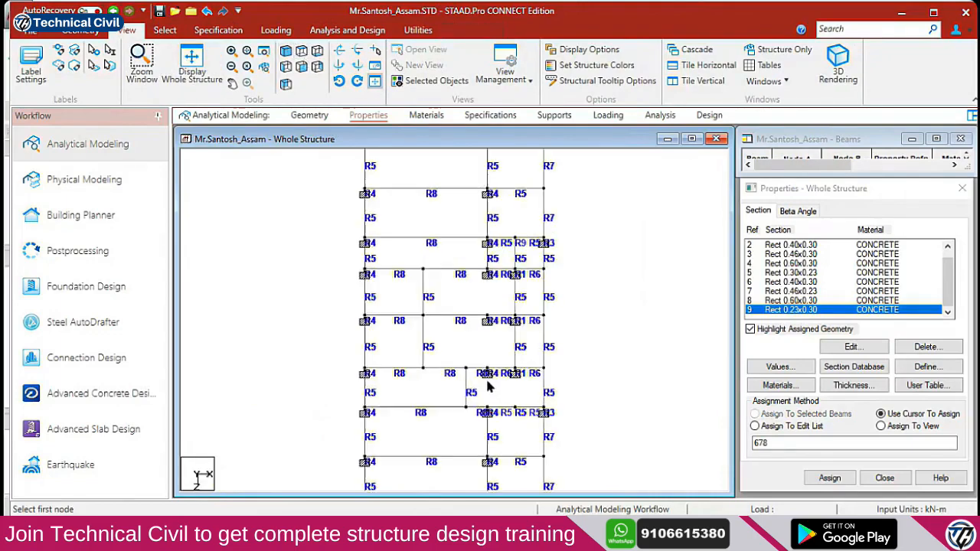
{"action": "middle_click_drag", "start_coordinate": [500, 423], "coordinate": [479, 427]}
{"action": "scroll", "coordinate": [480, 428], "scroll_direction": "up", "scroll_amount": 4}
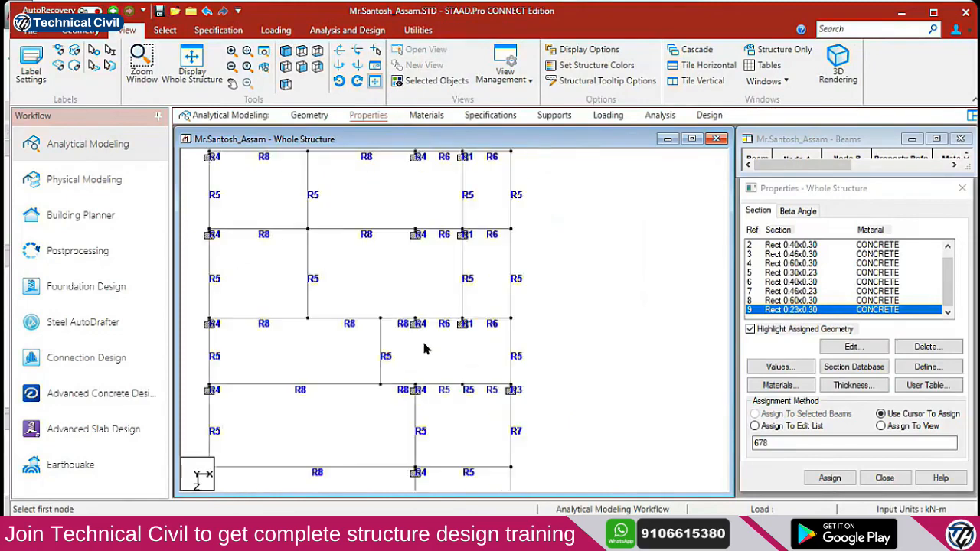
{"action": "scroll", "coordinate": [475, 391], "scroll_direction": "up", "scroll_amount": 4}
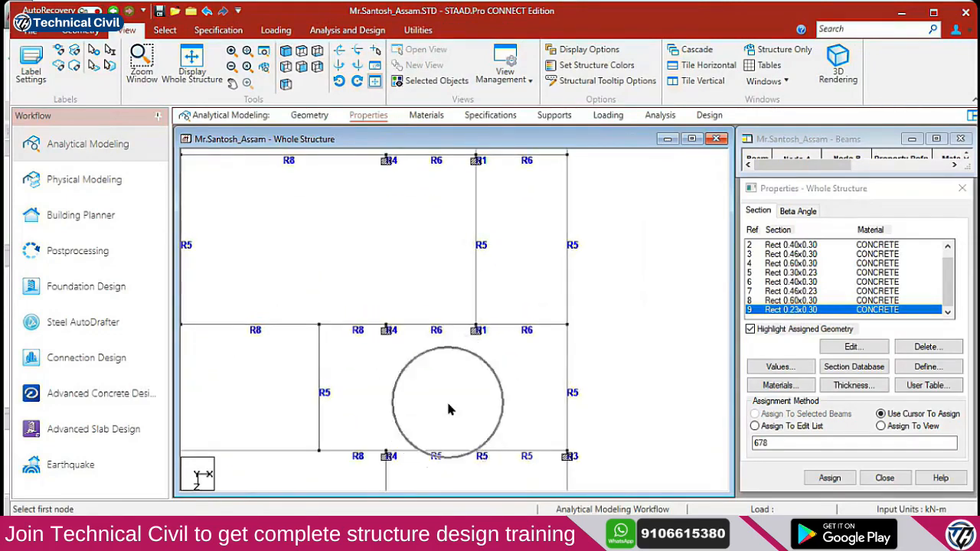
{"action": "scroll", "coordinate": [433, 369], "scroll_direction": "down", "scroll_amount": 4}
{"action": "scroll", "coordinate": [431, 363], "scroll_direction": "down", "scroll_amount": 1}
{"action": "middle_click_drag", "start_coordinate": [443, 322], "coordinate": [426, 352]}
{"action": "mouse_move", "coordinate": [429, 237]}
{"action": "middle_mouse_down"}
{"action": "mouse_move", "coordinate": [442, 372]}
{"action": "mouse_move", "coordinate": [453, 378]}
{"action": "middle_mouse_up"}
{"action": "mouse_move", "coordinate": [446, 310]}
{"action": "middle_mouse_down"}
{"action": "mouse_move", "coordinate": [447, 375]}
{"action": "mouse_move", "coordinate": [431, 300]}
{"action": "middle_mouse_up"}
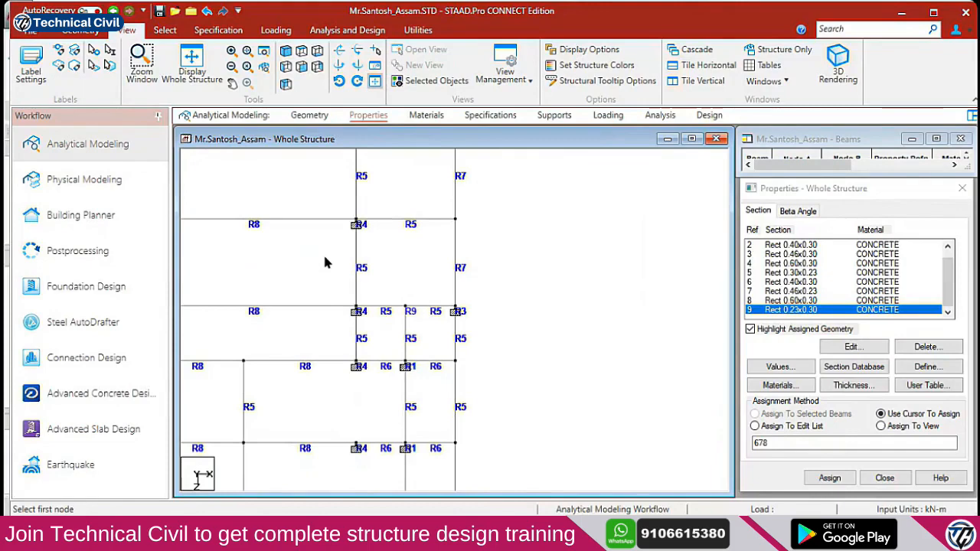
{"action": "key", "text": "alt+Tab"}
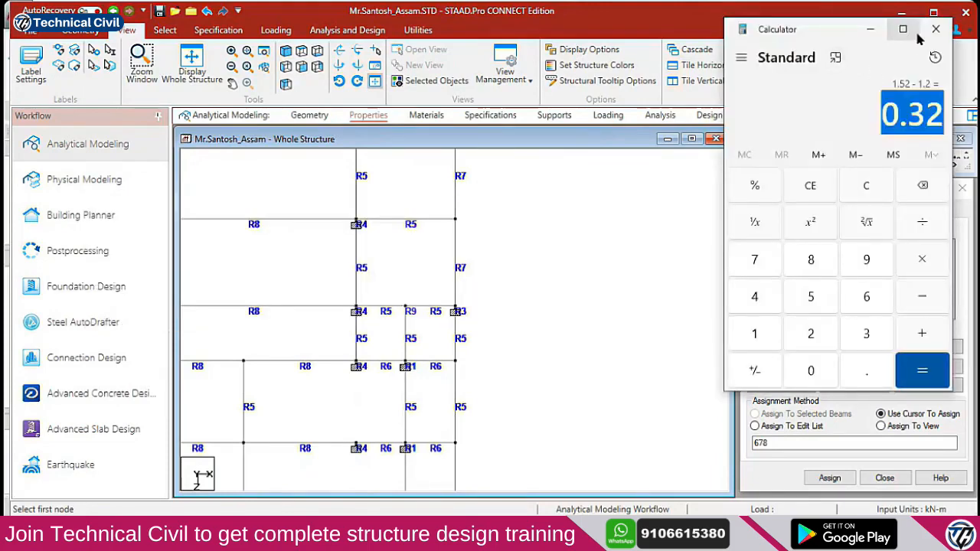
{"action": "left_click", "coordinate": [953, 26]}
{"action": "key", "text": "alt+Tab"}
{"action": "scroll", "coordinate": [460, 323], "scroll_direction": "down", "scroll_amount": 2}
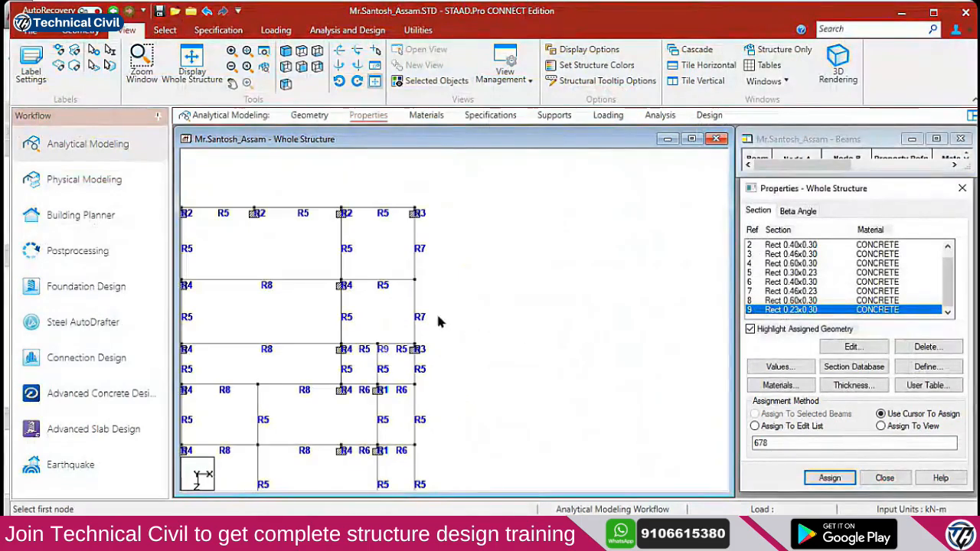
{"action": "left_click", "coordinate": [289, 67]}
{"action": "scroll", "coordinate": [455, 310], "scroll_direction": "down", "scroll_amount": 1}
{"action": "middle_click_drag", "start_coordinate": [357, 311], "coordinate": [511, 300]}
{"action": "left_click_drag", "start_coordinate": [553, 291], "coordinate": [313, 219]}
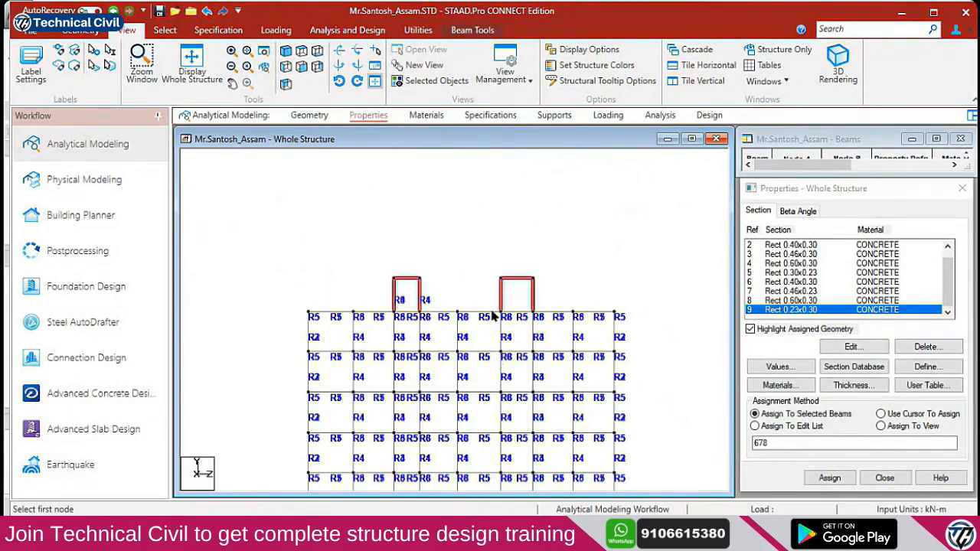
{"action": "left_click", "coordinate": [301, 50]}
{"action": "scroll", "coordinate": [525, 389], "scroll_direction": "up", "scroll_amount": 3}
{"action": "middle_click_drag", "start_coordinate": [553, 344], "coordinate": [493, 153]}
{"action": "middle_click_drag", "start_coordinate": [492, 412], "coordinate": [395, 279]}
{"action": "left_click", "coordinate": [467, 307]}
{"action": "scroll", "coordinate": [506, 318], "scroll_direction": "up", "scroll_amount": 2}
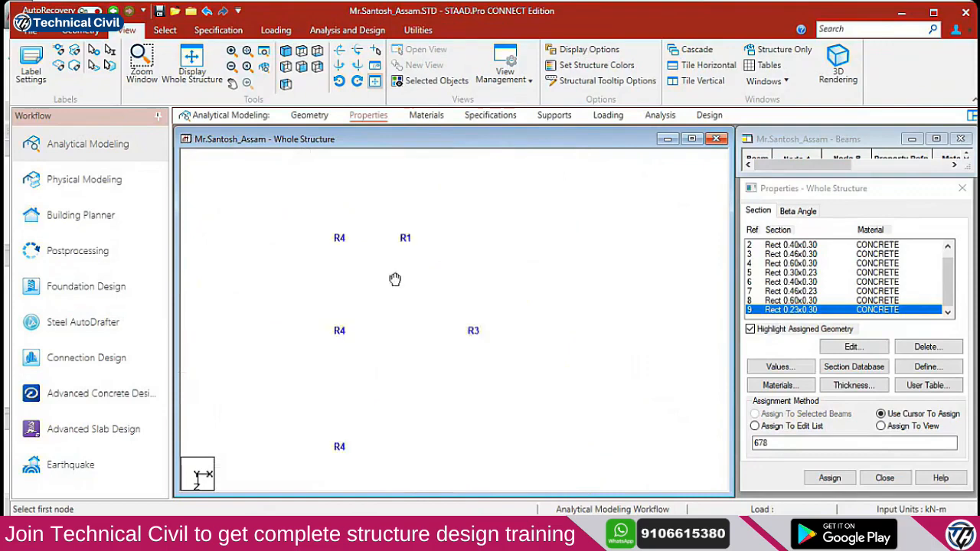
{"action": "key", "text": "ctrl"}
{"action": "key", "text": "ctrl"}
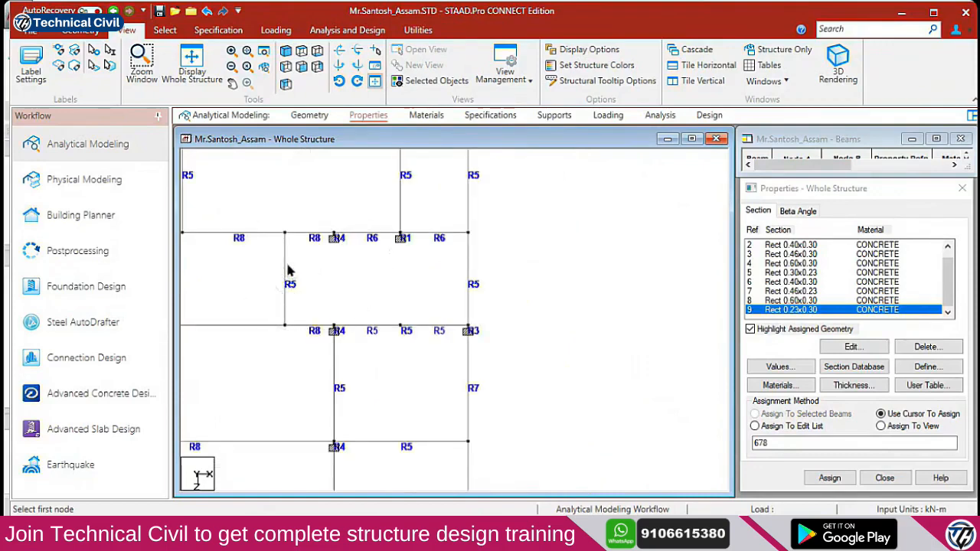
Assign the Rect 0.60x0.30 section to its listed beams
{"action": "left_click", "coordinate": [345, 246]}
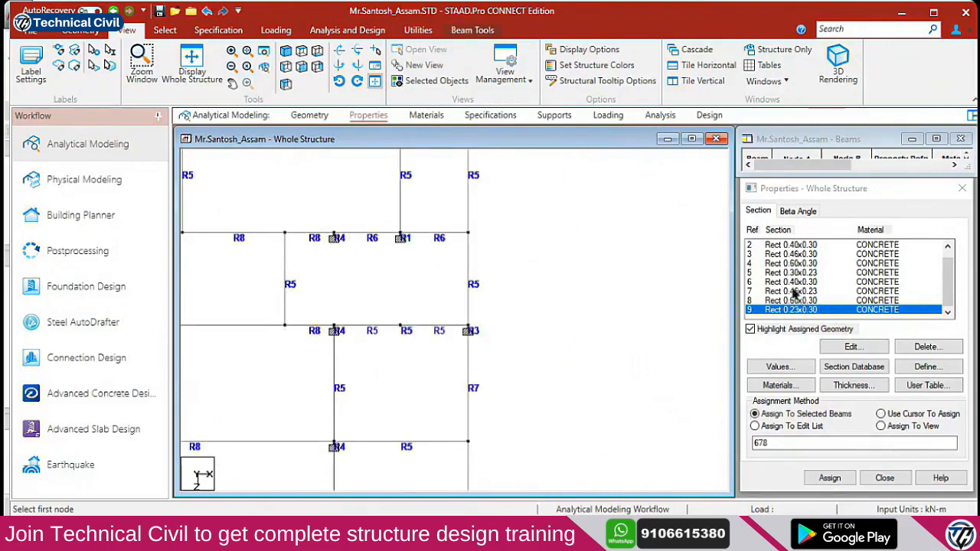
{"action": "left_click", "coordinate": [783, 262]}
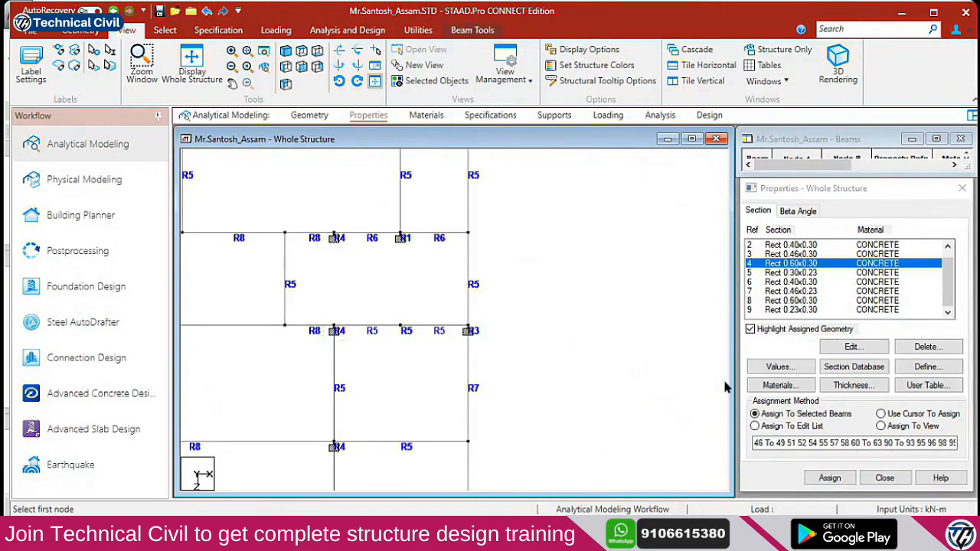
{"action": "left_click", "coordinate": [828, 477]}
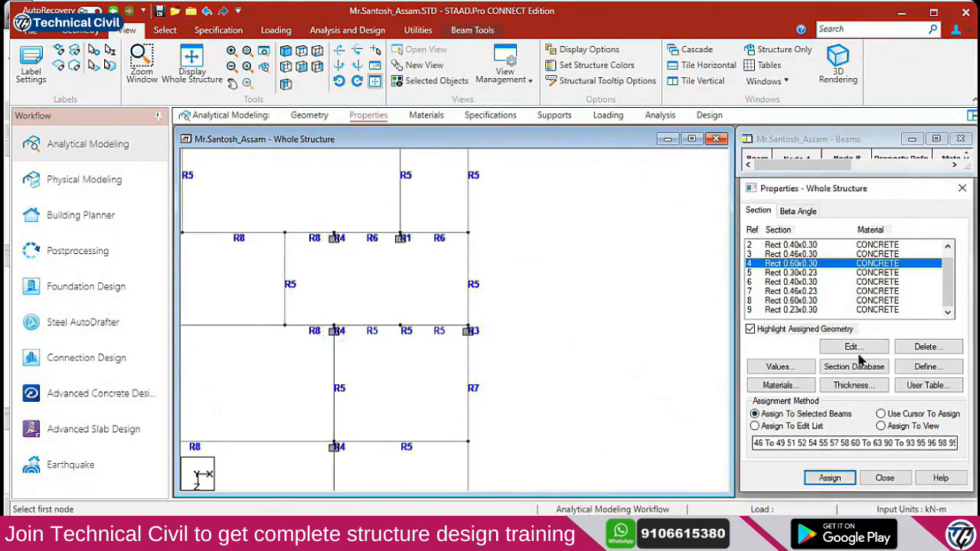
{"action": "left_click", "coordinate": [830, 477]}
{"action": "left_click", "coordinate": [871, 375]}
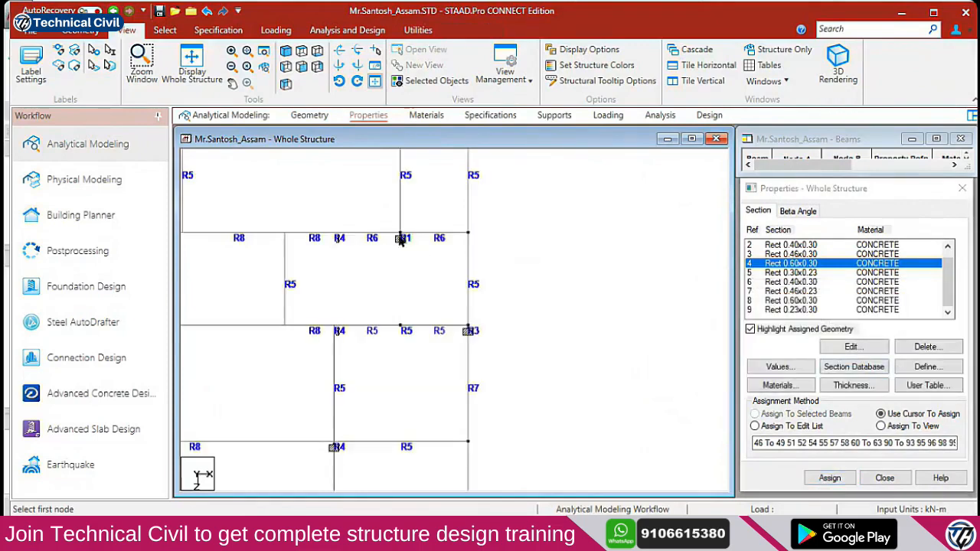
Assign Rect 0.30x0.30 to the members around the R1 column
{"action": "scroll", "coordinate": [773, 257], "scroll_direction": "up", "scroll_amount": 1}
{"action": "double_click", "coordinate": [789, 245]}
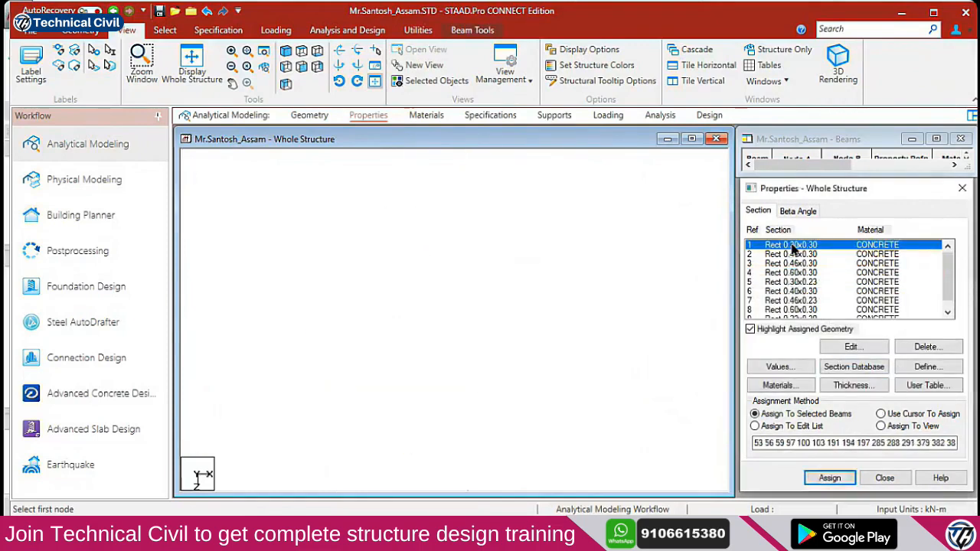
{"action": "left_click", "coordinate": [630, 438]}
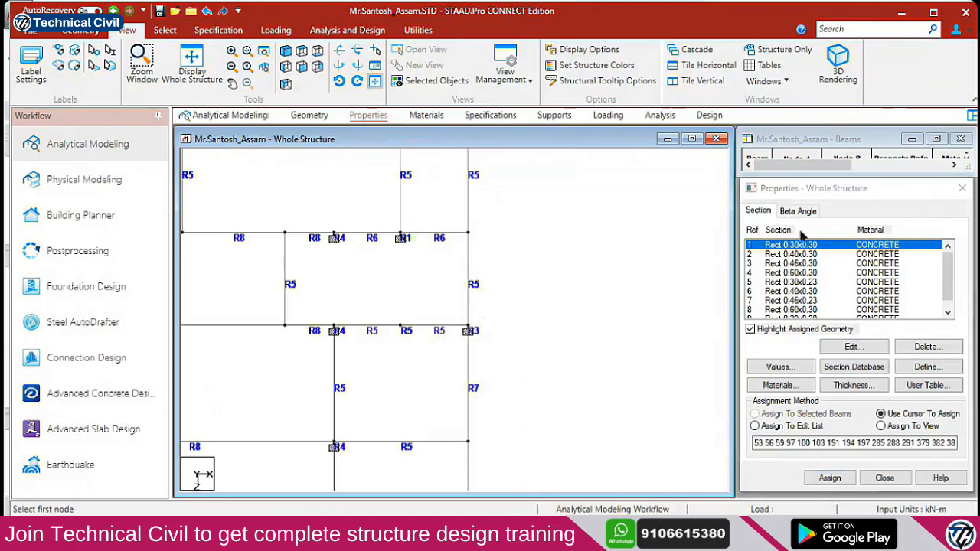
{"action": "left_click", "coordinate": [598, 296]}
{"action": "left_click", "coordinate": [804, 246]}
{"action": "left_click_drag", "start_coordinate": [385, 219], "coordinate": [414, 254]}
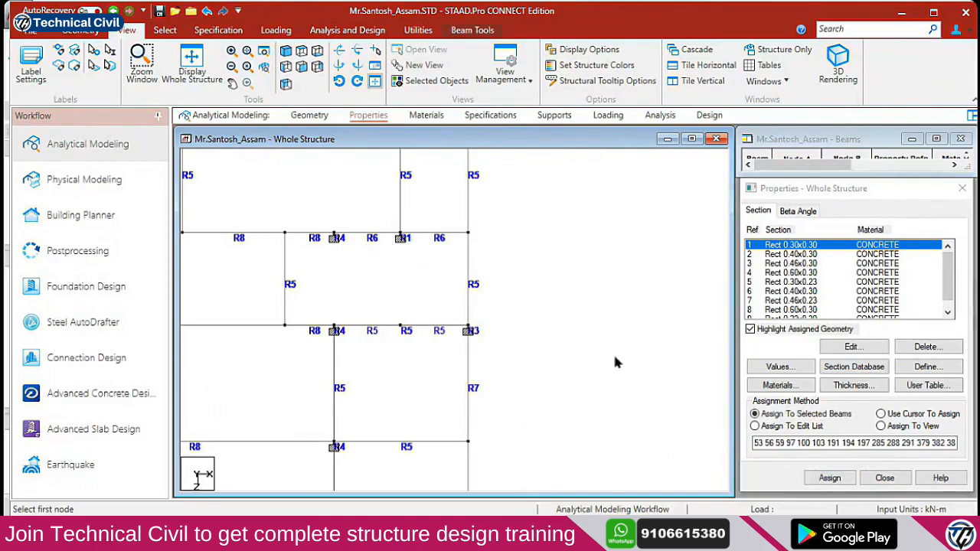
{"action": "left_click", "coordinate": [830, 478]}
{"action": "left_click", "coordinate": [864, 375]}
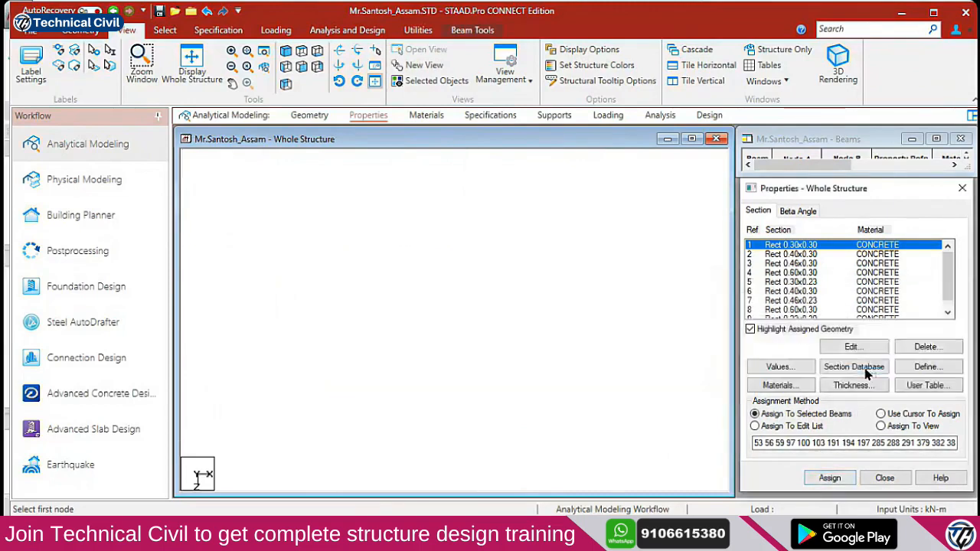
Assign the Rect 0.46x0.30 section to its listed beams
{"action": "left_click", "coordinate": [608, 307]}
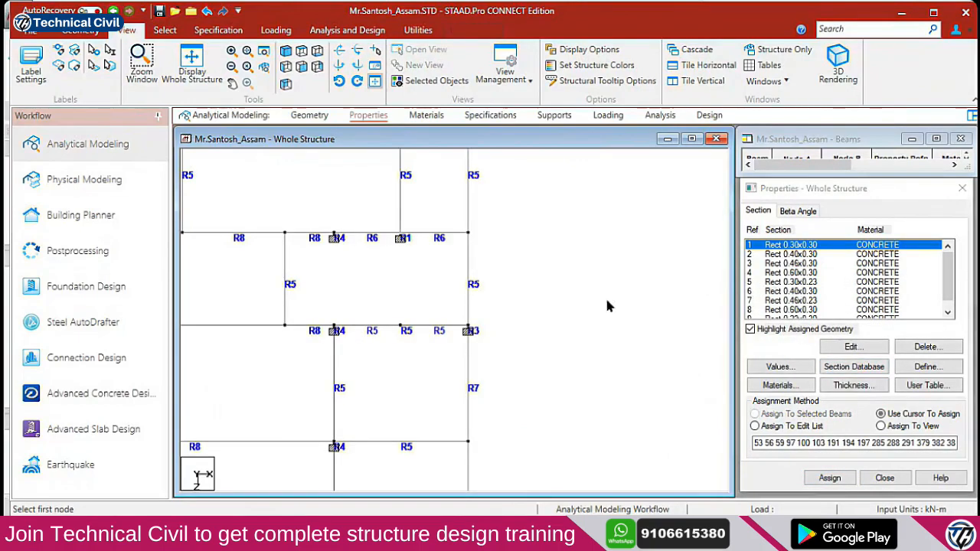
{"action": "left_click", "coordinate": [777, 264]}
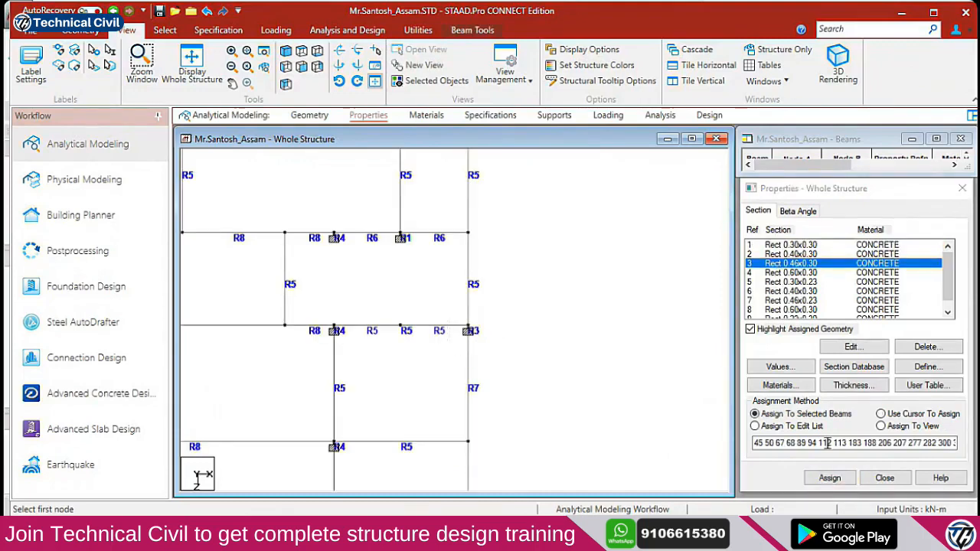
{"action": "left_click", "coordinate": [830, 478]}
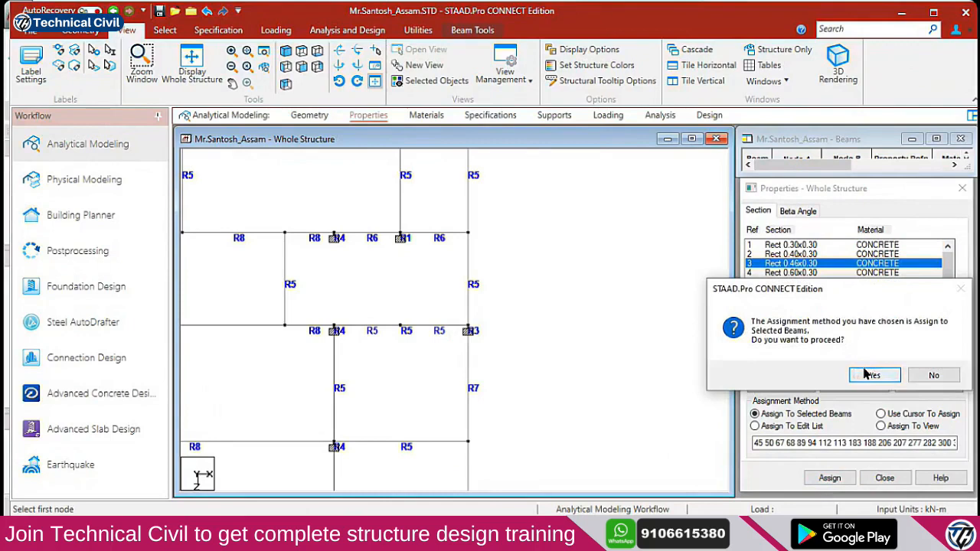
{"action": "left_click", "coordinate": [872, 376]}
Isolate the two small top-storey frames from the side elevation and view them in plan
{"action": "middle_click_drag", "start_coordinate": [495, 249], "coordinate": [545, 429]}
{"action": "middle_click_drag", "start_coordinate": [545, 336], "coordinate": [531, 275]}
{"action": "scroll", "coordinate": [510, 300], "scroll_direction": "down", "scroll_amount": 5}
{"action": "left_click", "coordinate": [288, 68]}
{"action": "scroll", "coordinate": [493, 306], "scroll_direction": "down", "scroll_amount": 2}
{"action": "middle_click_drag", "start_coordinate": [360, 306], "coordinate": [470, 376]}
{"action": "middle_click_drag", "start_coordinate": [434, 348], "coordinate": [502, 335]}
{"action": "left_click", "coordinate": [488, 322]}
{"action": "left_click_drag", "start_coordinate": [521, 339], "coordinate": [291, 279]}
{"action": "left_click", "coordinate": [431, 80]}
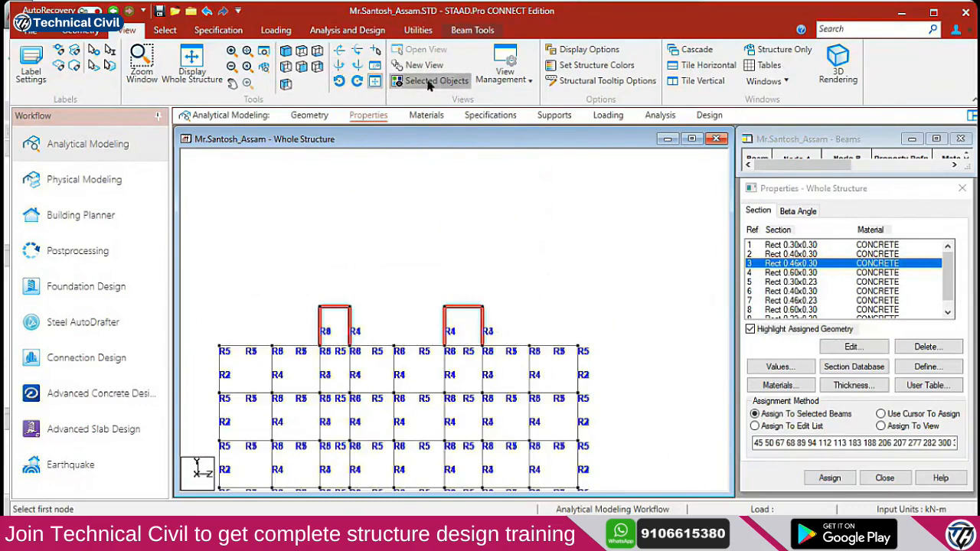
{"action": "left_click", "coordinate": [301, 50]}
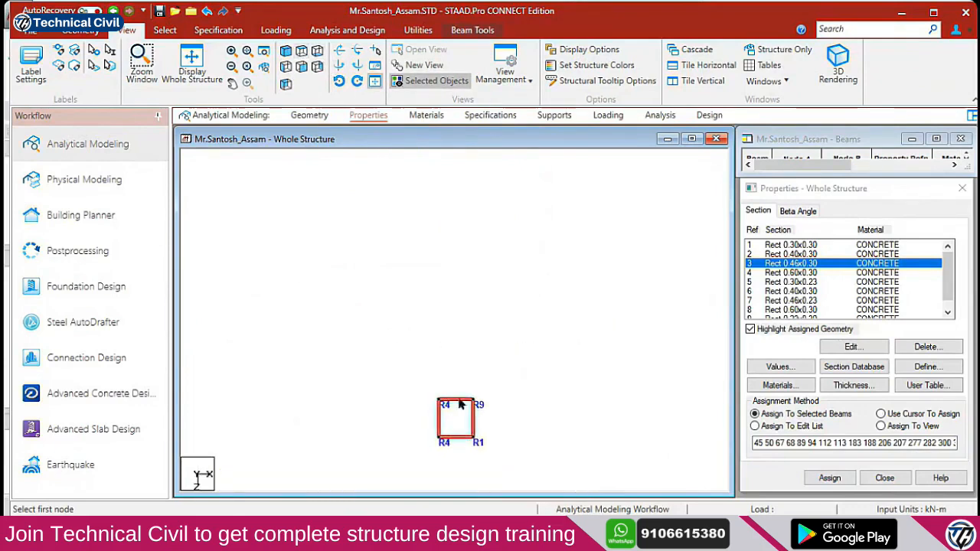
Assign Rect 0.30x0.23 to the upper square's four beams and the lower frame's top beam
{"action": "left_click", "coordinate": [810, 283]}
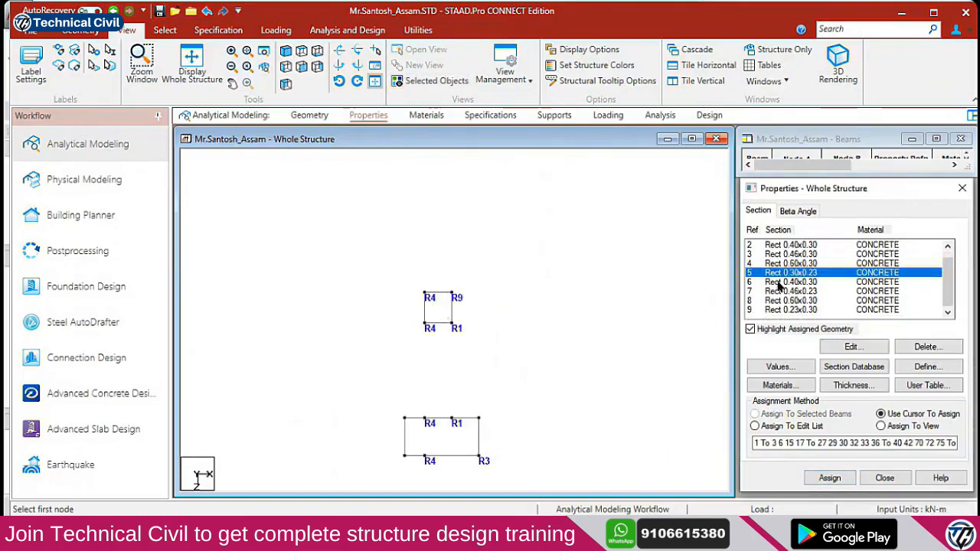
{"action": "left_click", "coordinate": [438, 293]}
{"action": "left_click", "coordinate": [425, 302], "text": "ctrl"}
{"action": "left_click", "coordinate": [437, 323], "text": "ctrl"}
{"action": "left_click", "coordinate": [452, 310], "text": "ctrl"}
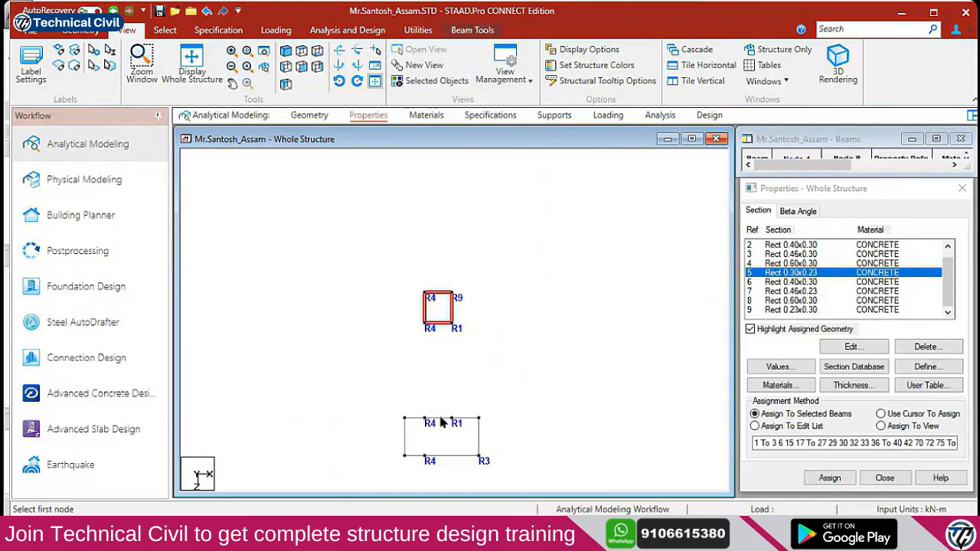
{"action": "left_click", "coordinate": [441, 419]}
{"action": "left_click_drag", "start_coordinate": [431, 309], "coordinate": [410, 307], "text": "ctrl"}
{"action": "left_click", "coordinate": [440, 293], "text": "ctrl"}
{"action": "left_click", "coordinate": [440, 322], "text": "ctrl"}
{"action": "left_click", "coordinate": [816, 477]}
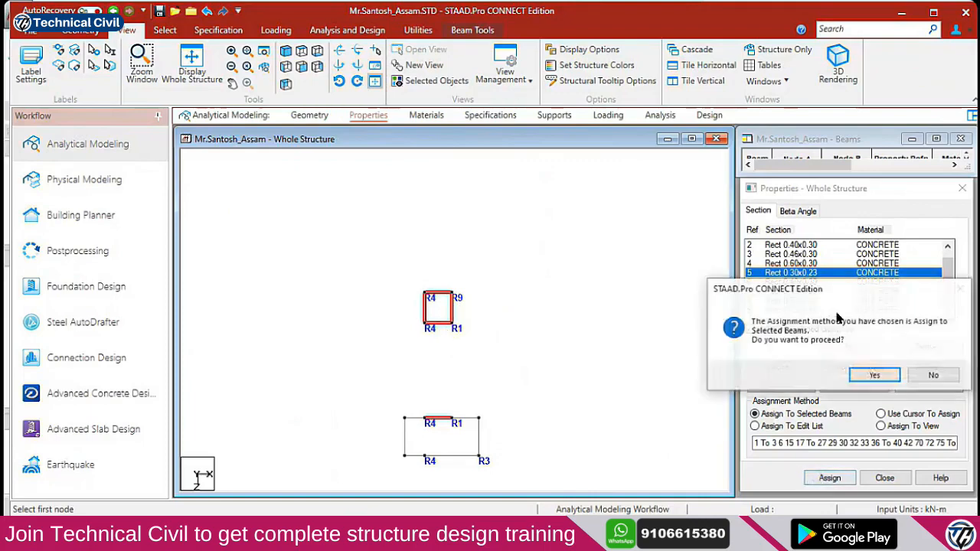
{"action": "left_click", "coordinate": [871, 374]}
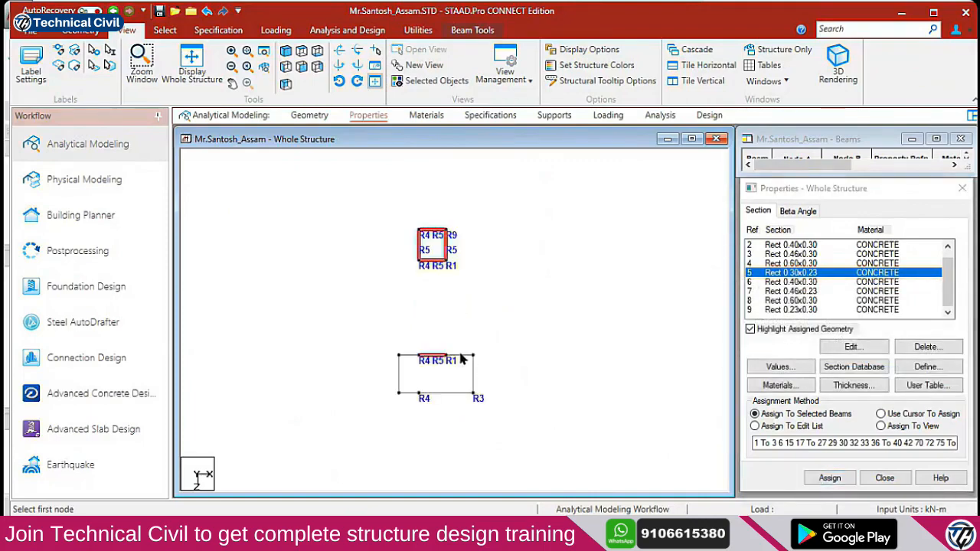
{"action": "key", "text": "alt+Tab"}
{"action": "key", "text": "alt+Tab"}
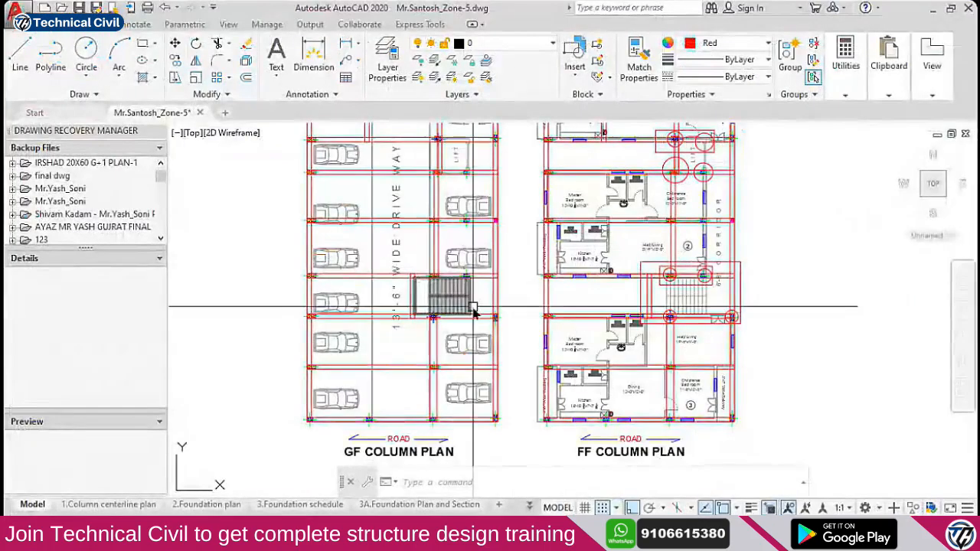
Measure the span between the two FF staircase columns with DIMLINEAR, then cancel it
{"action": "scroll", "coordinate": [605, 367], "scroll_direction": "up", "scroll_amount": 6}
{"action": "mouse_move", "coordinate": [584, 317]}
{"action": "middle_mouse_down"}
{"action": "mouse_move", "coordinate": [602, 326]}
{"action": "mouse_move", "coordinate": [545, 350]}
{"action": "middle_mouse_up"}
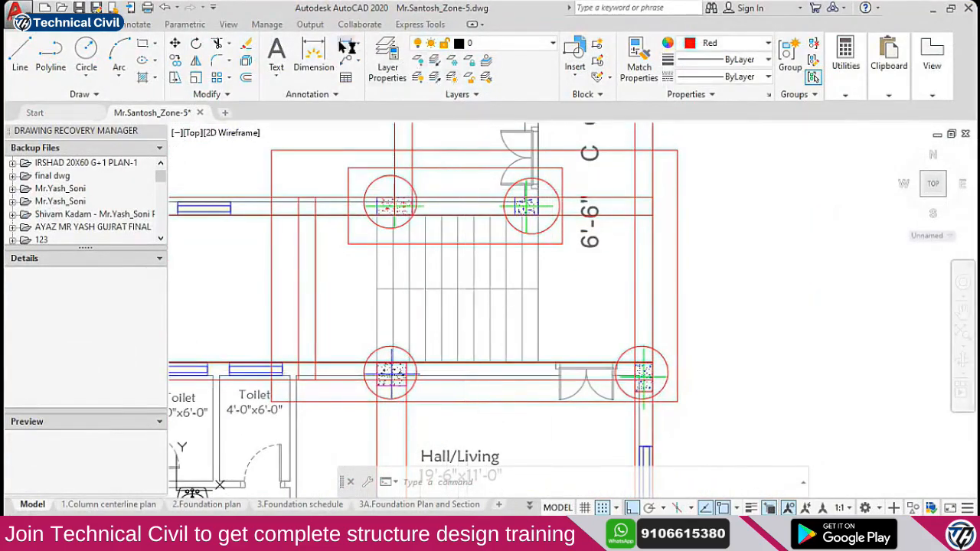
{"action": "left_click", "coordinate": [347, 43]}
{"action": "left_click", "coordinate": [391, 373]}
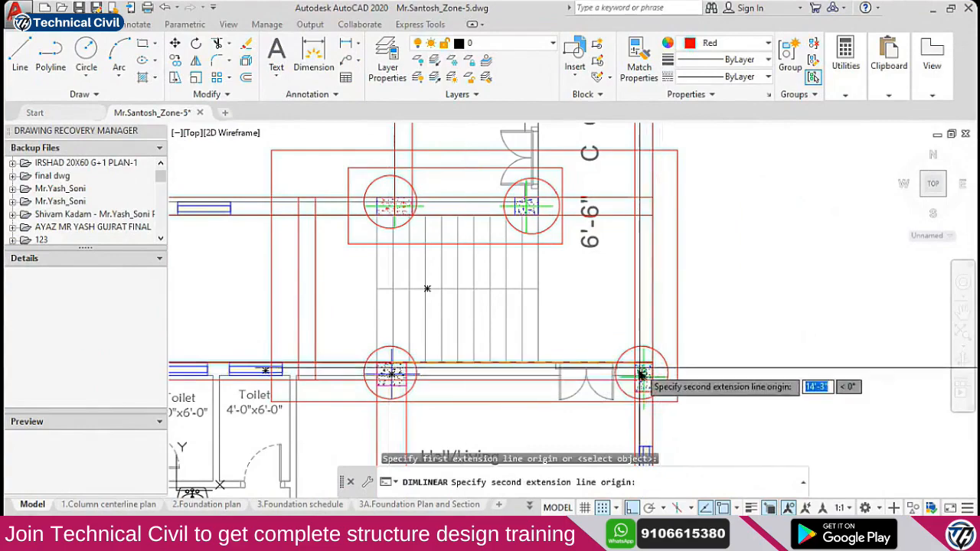
{"action": "left_click", "coordinate": [643, 374]}
{"action": "scroll", "coordinate": [627, 345], "scroll_direction": "down", "scroll_amount": 3}
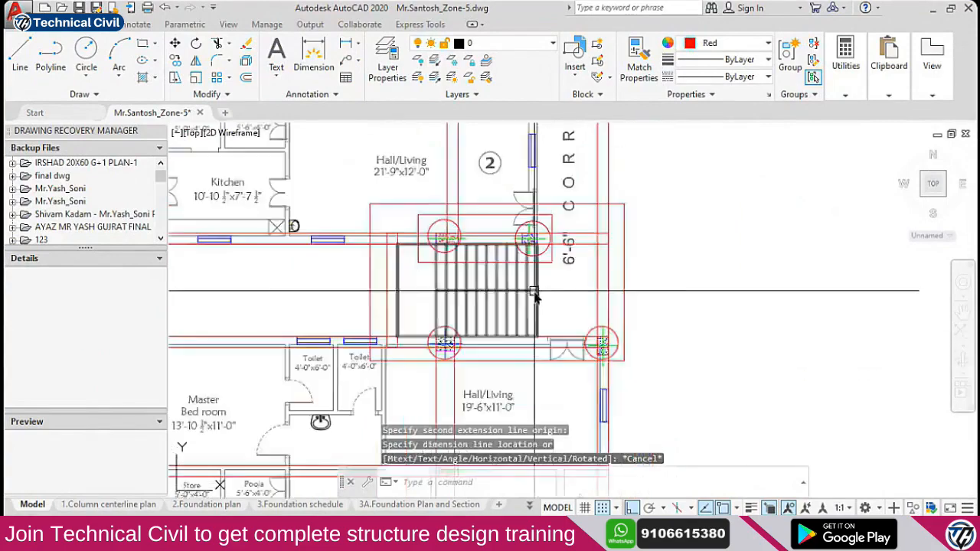
{"action": "key", "text": "alt+Tab"}
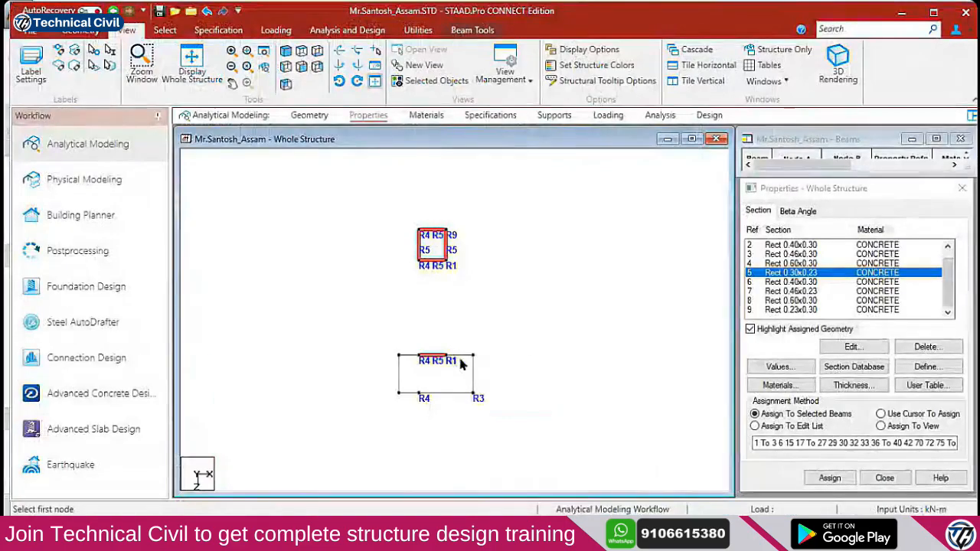
Assign Rect 0.30x0.23 to the lower bay's four beams
{"action": "left_click", "coordinate": [407, 356], "text": "ctrl"}
{"action": "left_click", "coordinate": [445, 394], "text": "ctrl"}
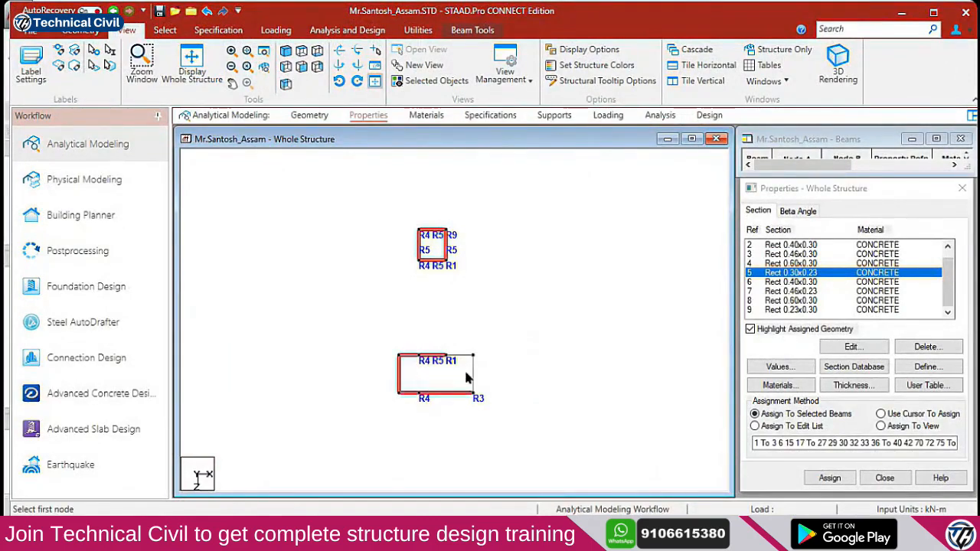
{"action": "left_click", "coordinate": [473, 376], "text": "ctrl"}
{"action": "left_click", "coordinate": [461, 355], "text": "ctrl"}
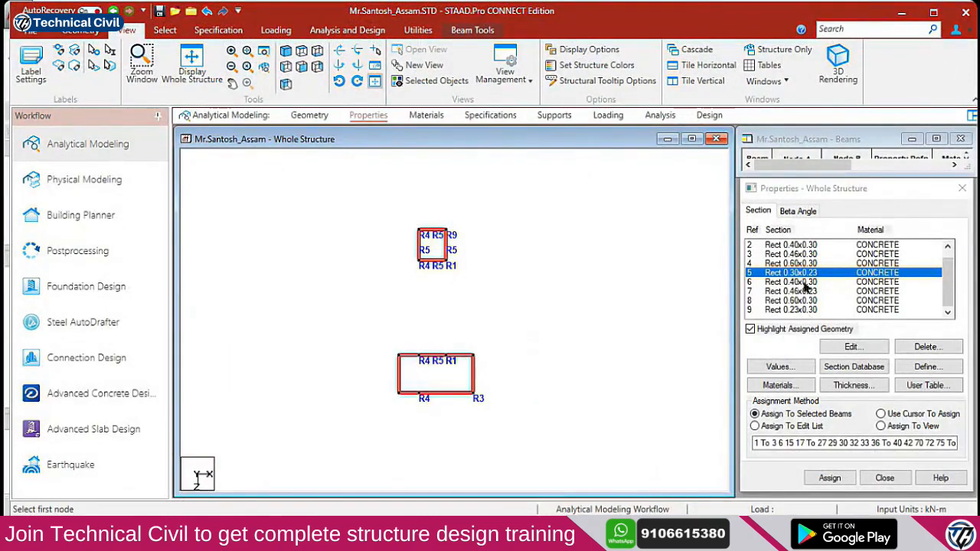
{"action": "left_click", "coordinate": [830, 478]}
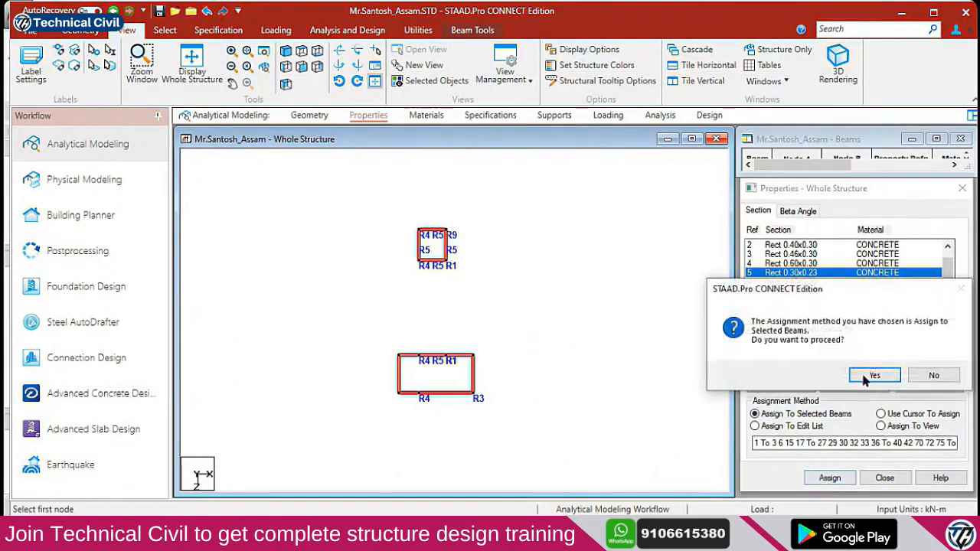
{"action": "left_click", "coordinate": [874, 375]}
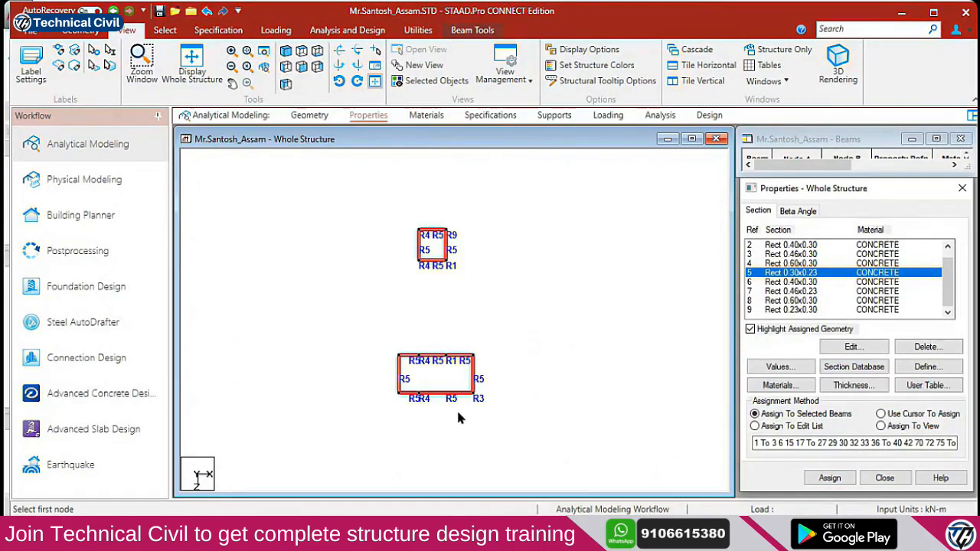
Switch to Use Cursor To Assign and show the whole structure in plan
{"action": "left_click", "coordinate": [458, 337]}
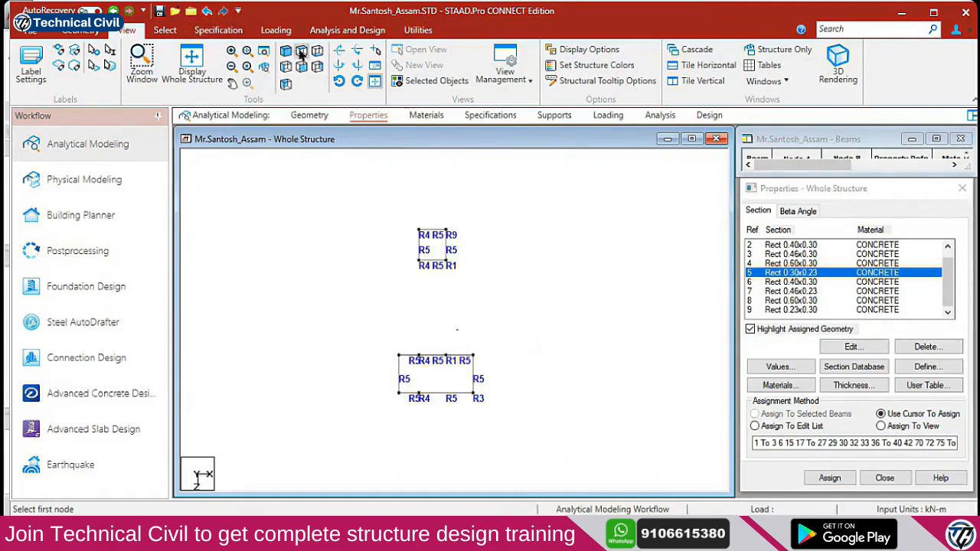
{"action": "left_click", "coordinate": [258, 82]}
{"action": "left_click", "coordinate": [287, 50]}
{"action": "left_click", "coordinate": [301, 51]}
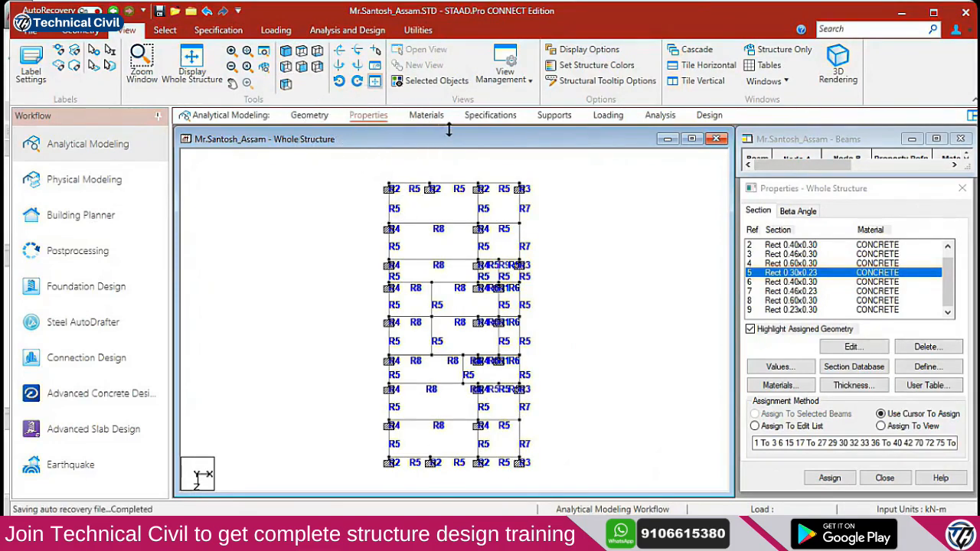
Add a Perform Analysis command to the analysis definitions
{"action": "left_click", "coordinate": [658, 116]}
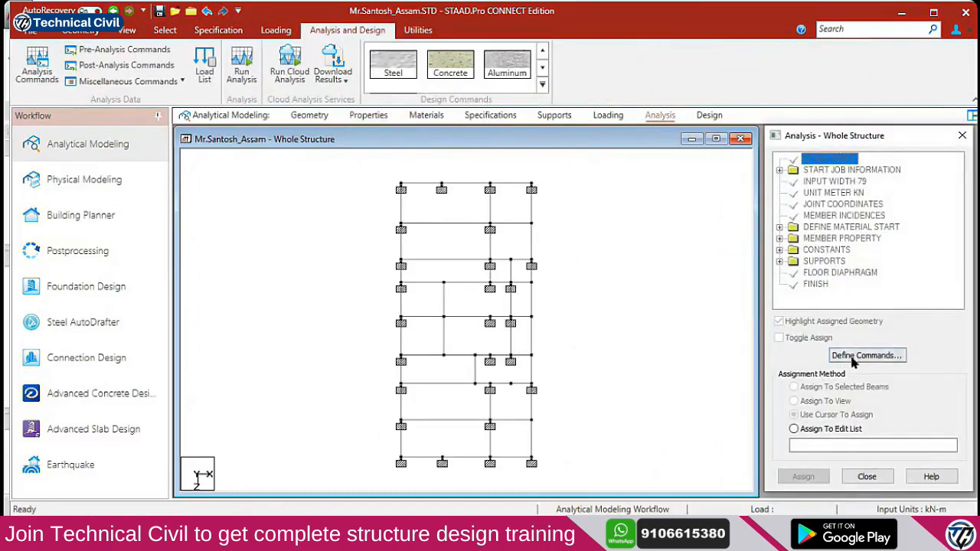
{"action": "left_click", "coordinate": [853, 357]}
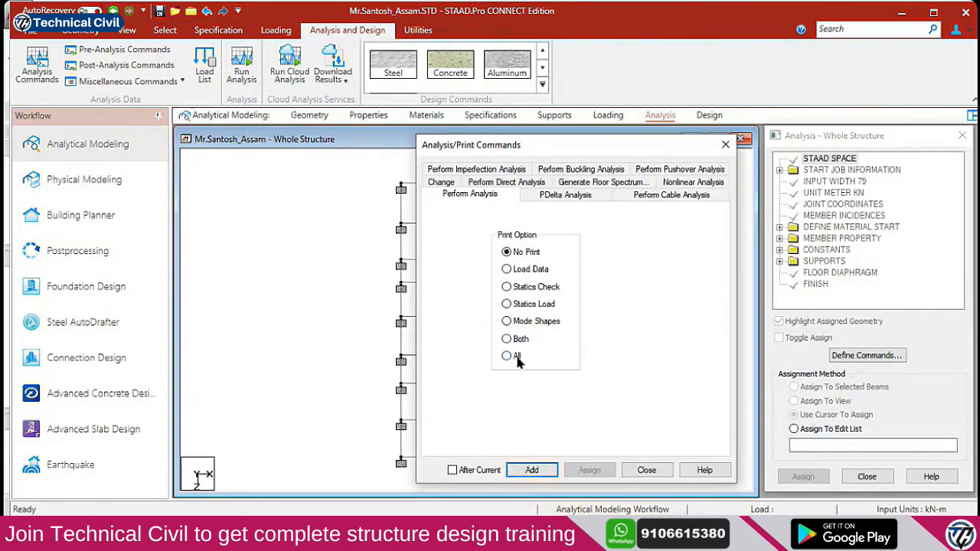
{"action": "left_click", "coordinate": [534, 470]}
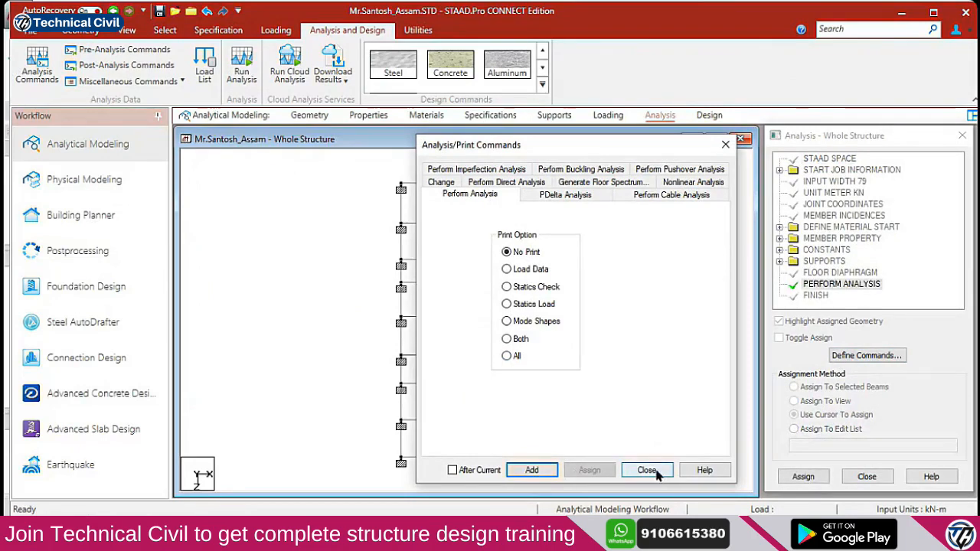
{"action": "left_click", "coordinate": [649, 471]}
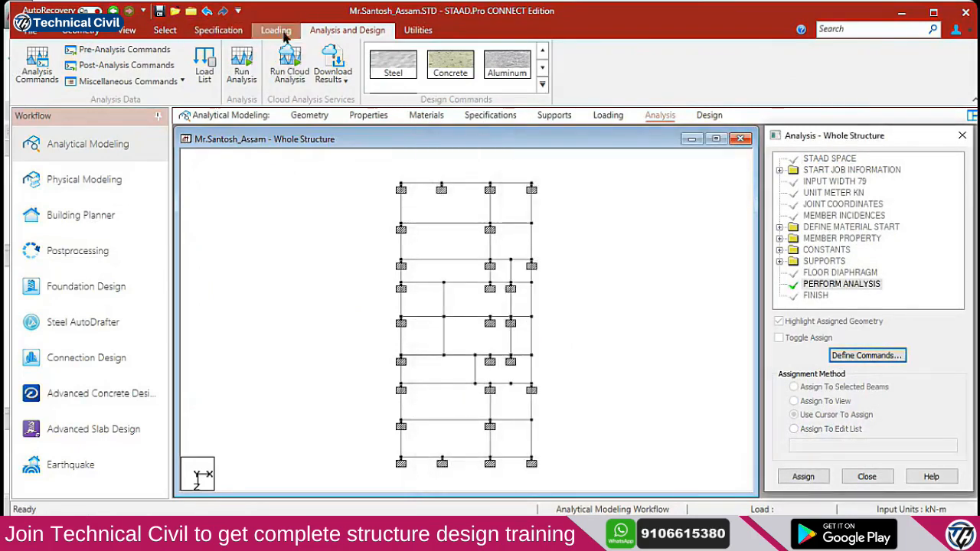
Save and run the analysis, then read the 'no load cases specified' error in the output
{"action": "left_click", "coordinate": [240, 76]}
{"action": "left_click", "coordinate": [495, 339]}
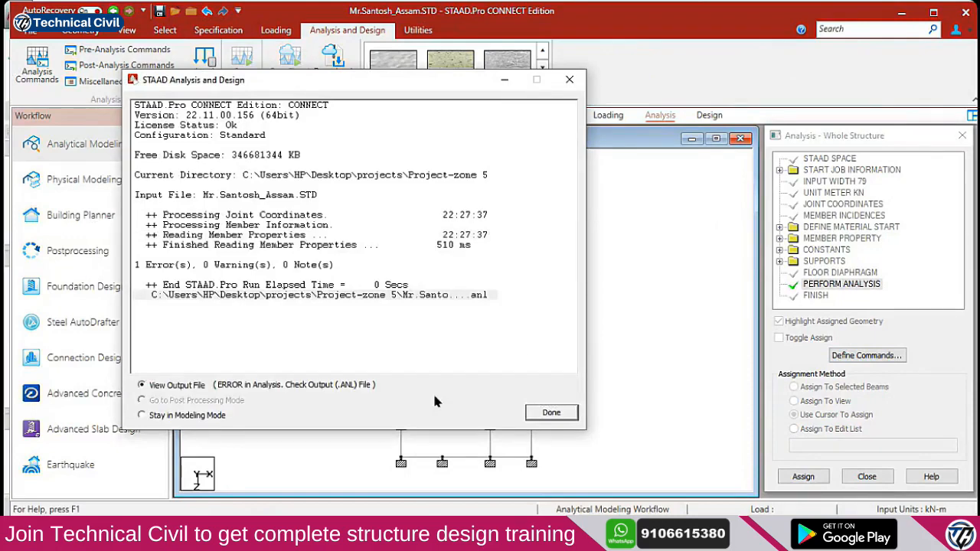
{"action": "left_click", "coordinate": [545, 415]}
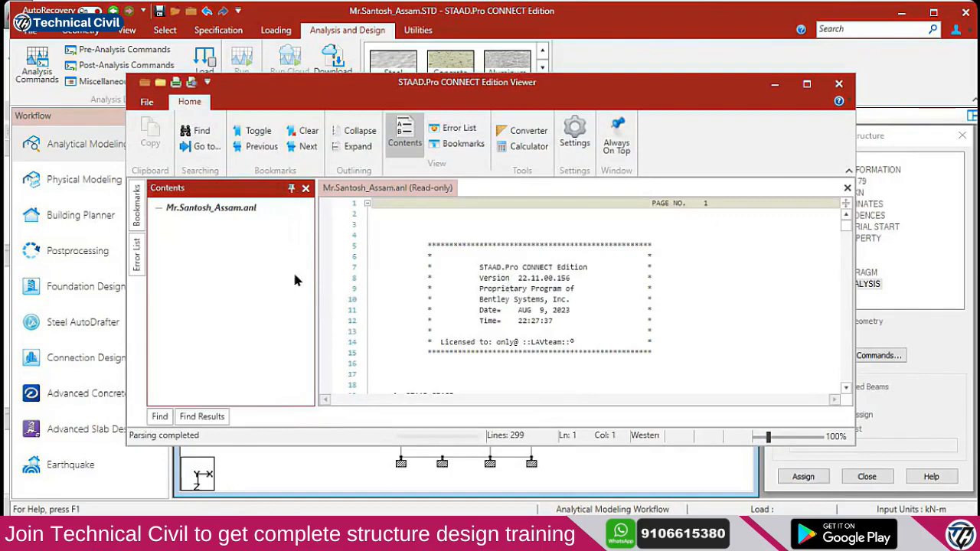
{"action": "double_click", "coordinate": [258, 245]}
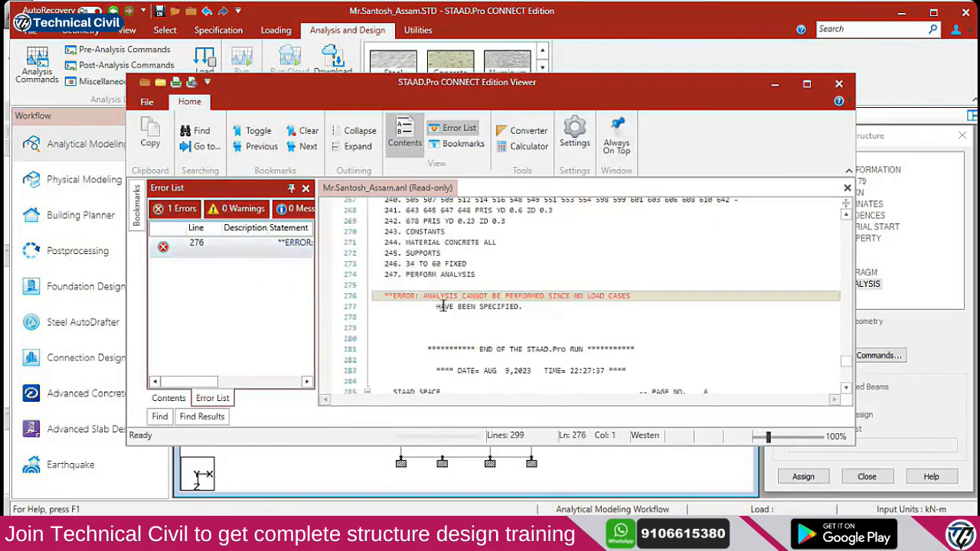
{"action": "left_click", "coordinate": [556, 297]}
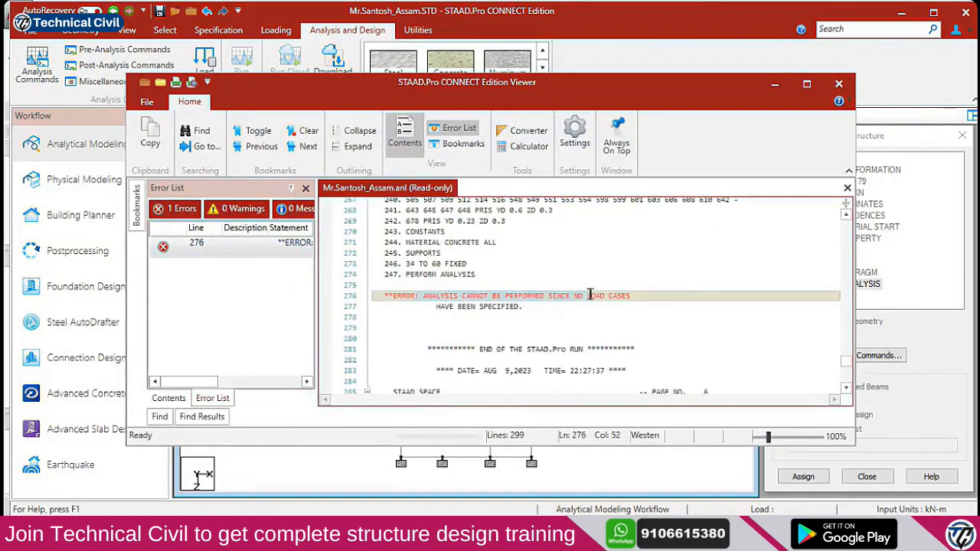
{"action": "left_click", "coordinate": [839, 83]}
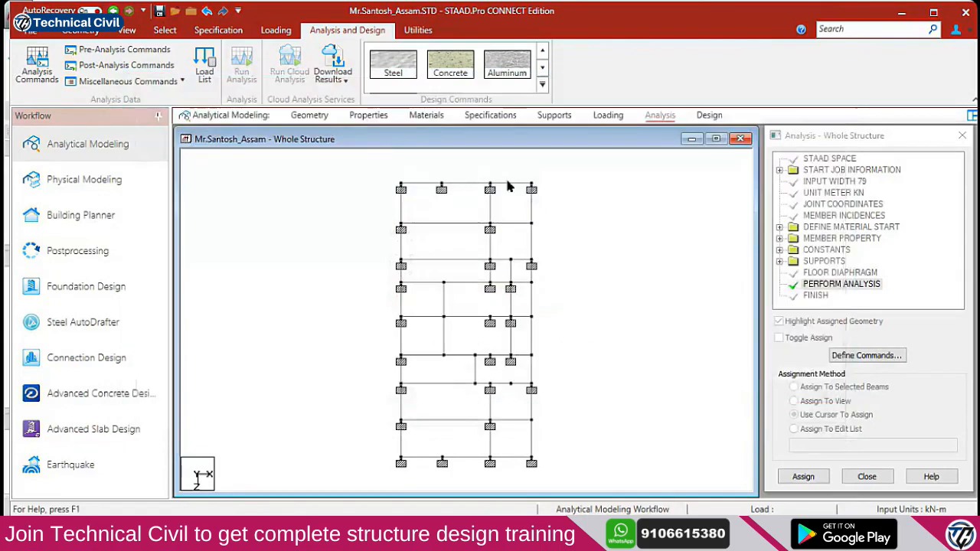
Create a Dead load case titled DL
{"action": "left_click", "coordinate": [608, 115]}
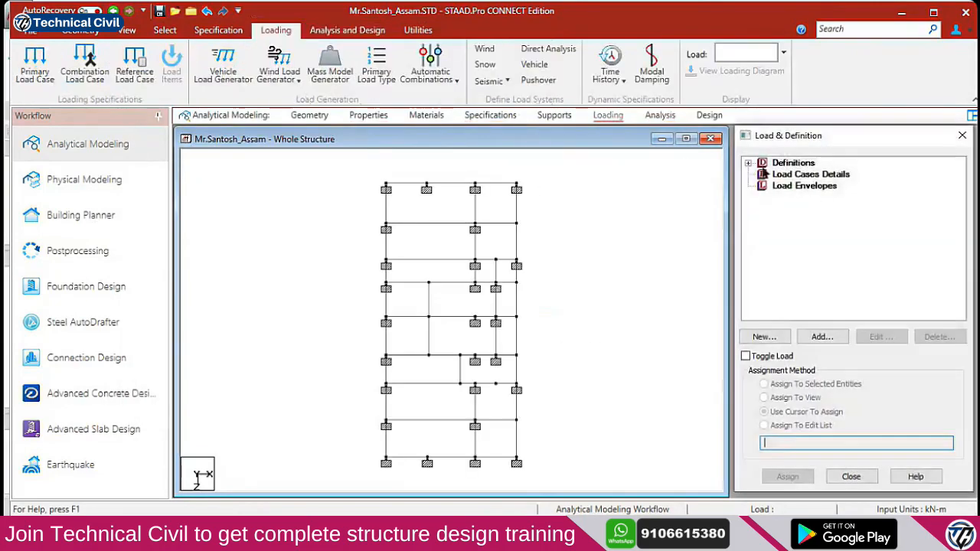
{"action": "left_click", "coordinate": [811, 175]}
{"action": "left_click", "coordinate": [822, 337]}
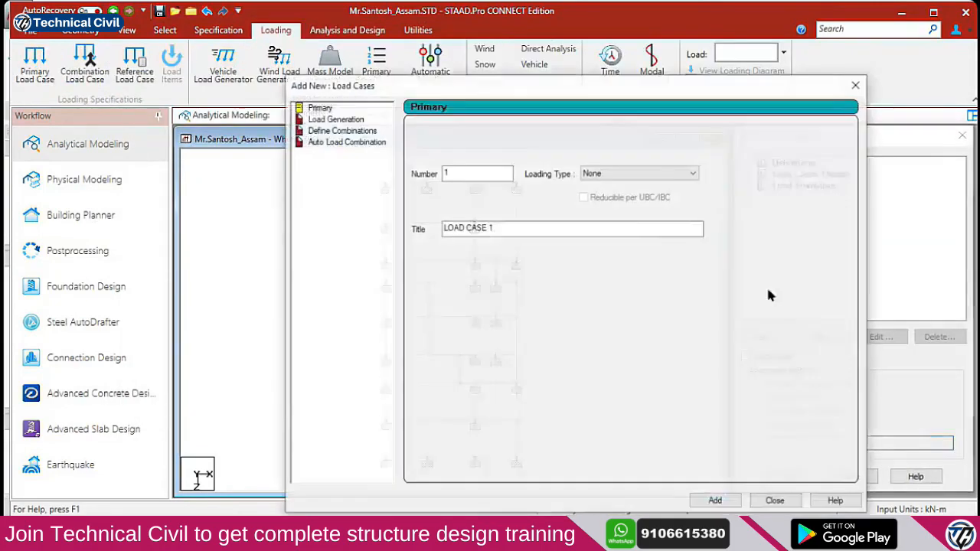
{"action": "left_click", "coordinate": [612, 174]}
{"action": "left_click", "coordinate": [597, 193]}
{"action": "left_click", "coordinate": [613, 174]}
{"action": "left_click", "coordinate": [589, 193]}
{"action": "key", "text": "Tab"}
{"action": "type", "text": "DL"}
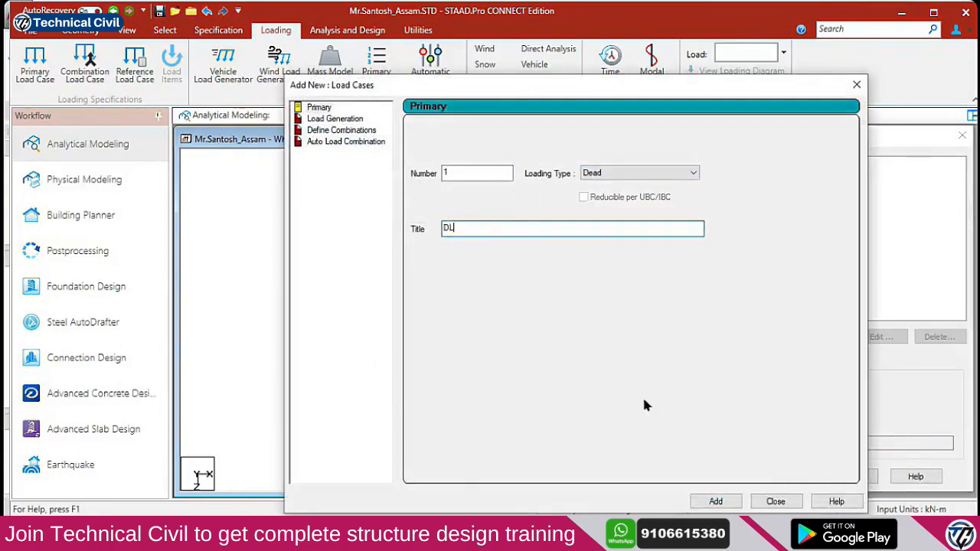
{"action": "left_click", "coordinate": [715, 501]}
{"action": "left_click", "coordinate": [775, 502]}
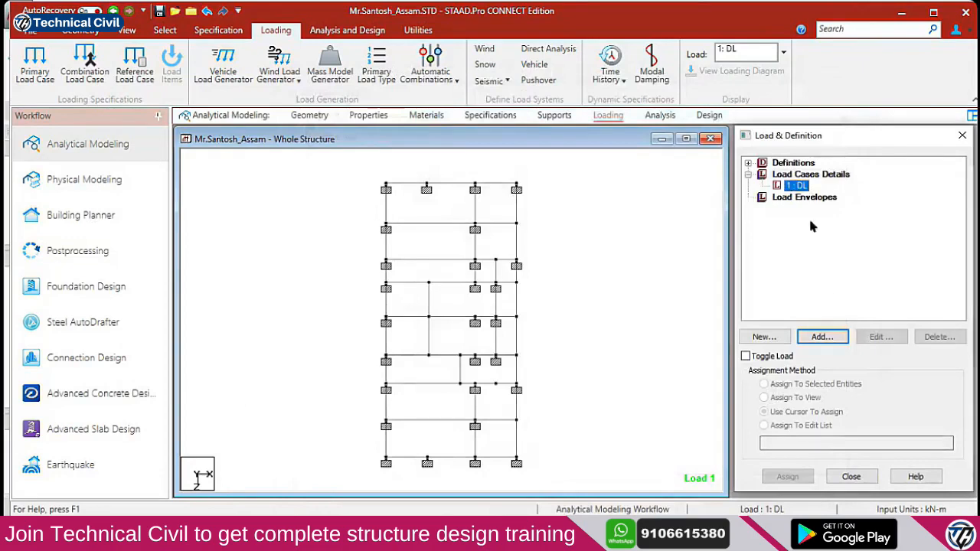
Add selfweight Y −1 to DL, apply it to all members in view, and rerun the analysis
{"action": "left_click", "coordinate": [822, 338]}
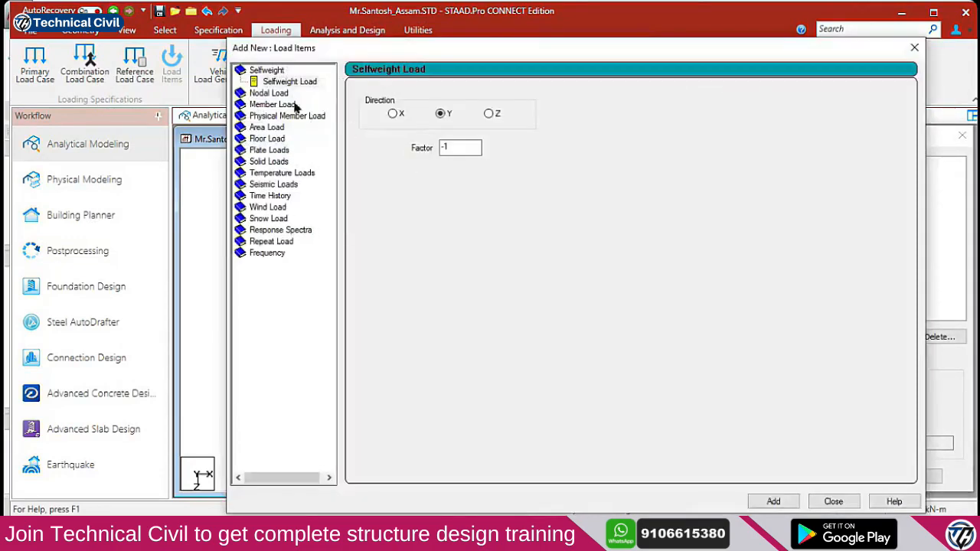
{"action": "left_click", "coordinate": [772, 501]}
{"action": "left_click", "coordinate": [834, 502]}
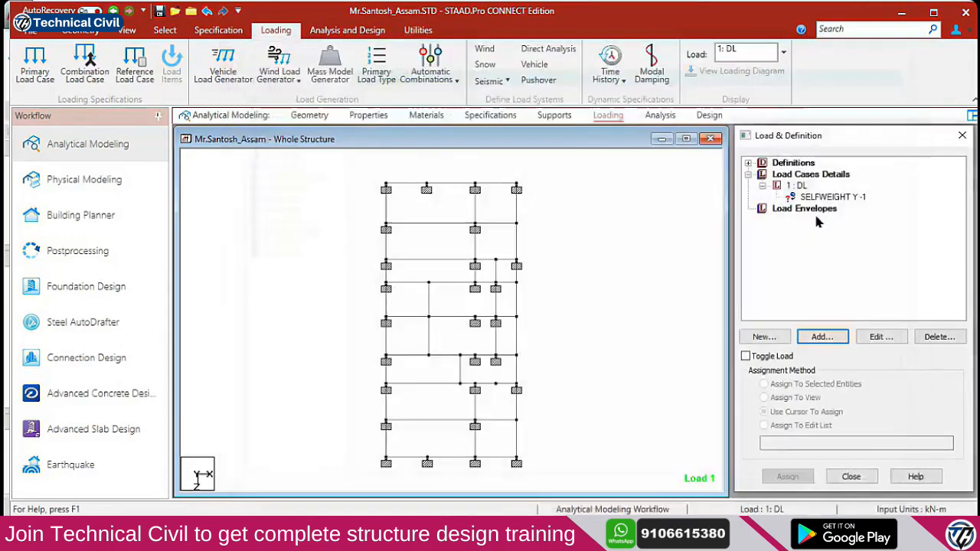
{"action": "left_click", "coordinate": [815, 197]}
{"action": "left_click", "coordinate": [763, 397]}
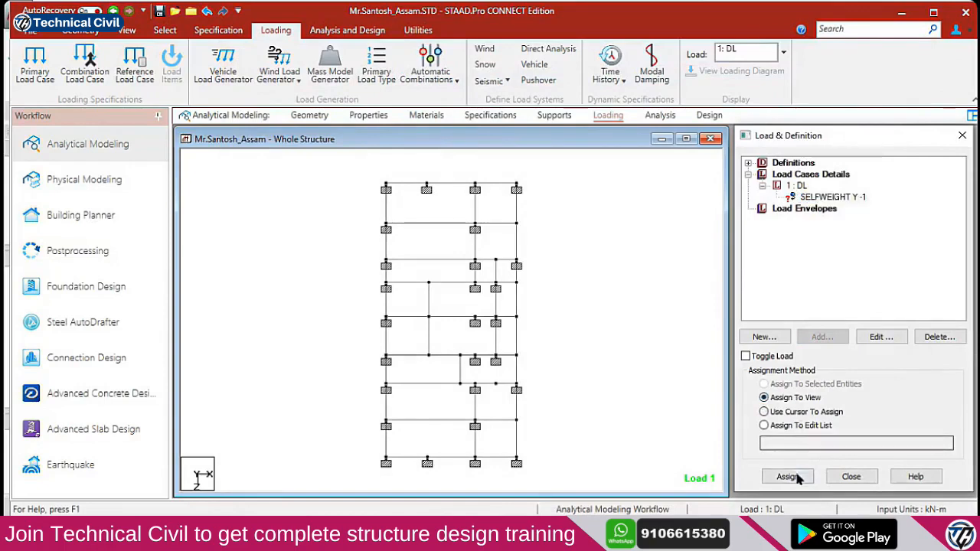
{"action": "left_click", "coordinate": [786, 474]}
{"action": "left_click", "coordinate": [873, 349]}
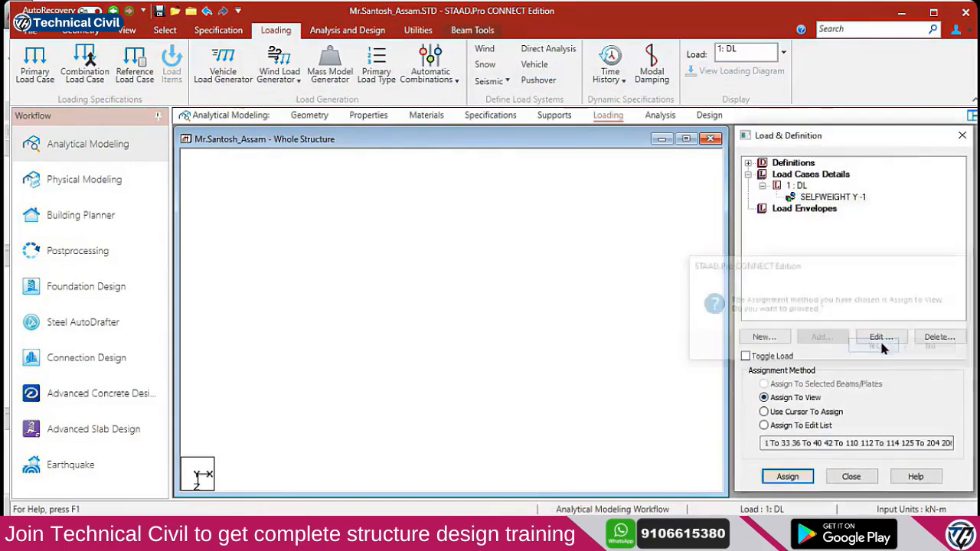
{"action": "left_click", "coordinate": [347, 30]}
{"action": "left_click", "coordinate": [241, 73]}
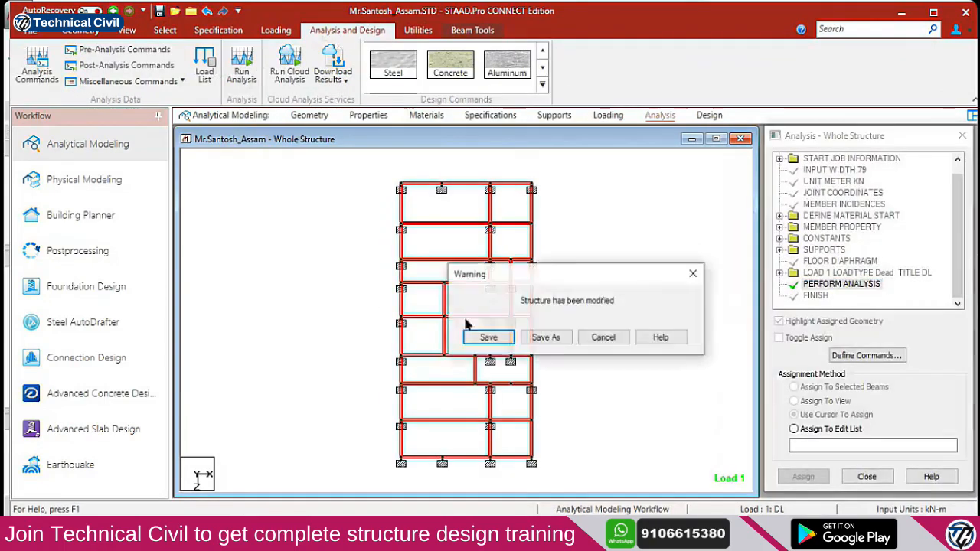
Save the model, let the analysis finish with 0 errors, and bring up the live-session browser
{"action": "left_click", "coordinate": [491, 338]}
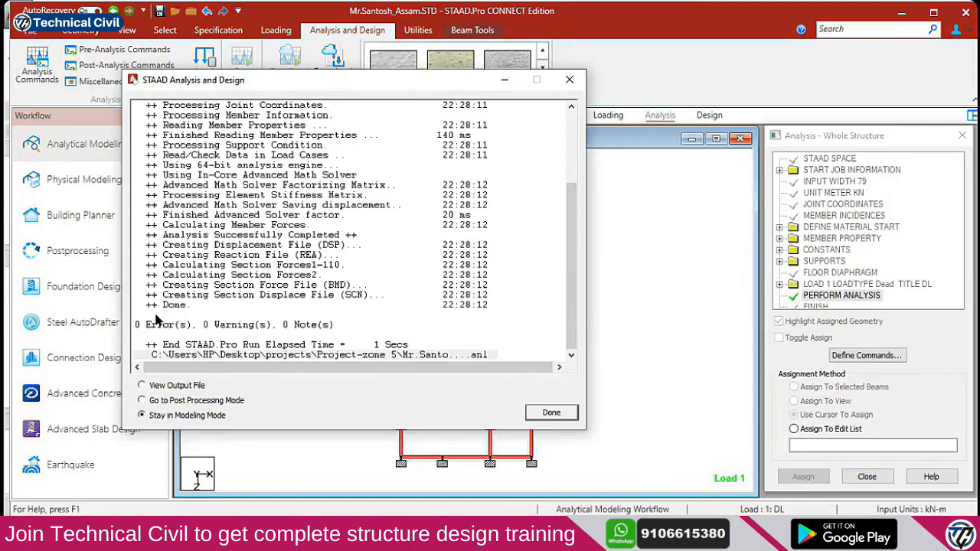
{"action": "mouse_move", "coordinate": [369, 536]}
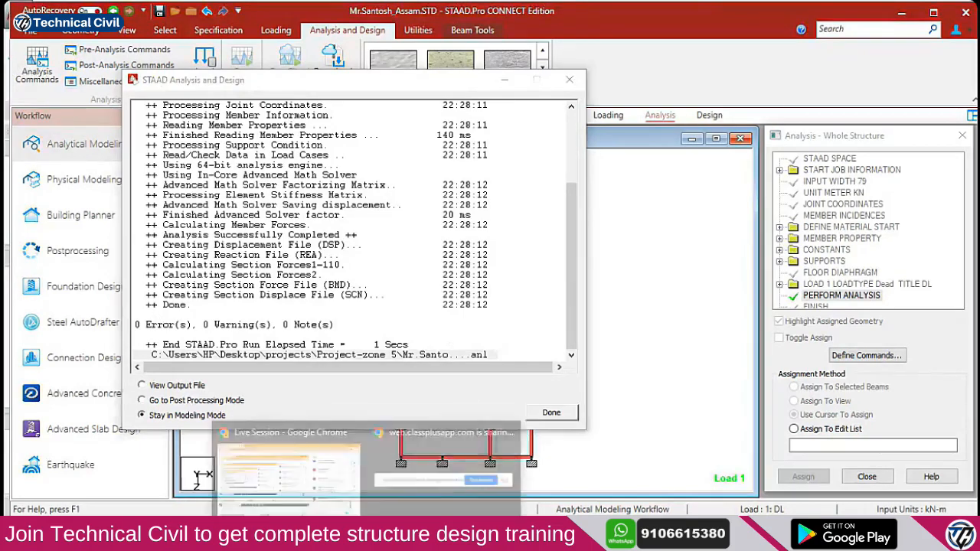
{"action": "left_click", "coordinate": [307, 493]}
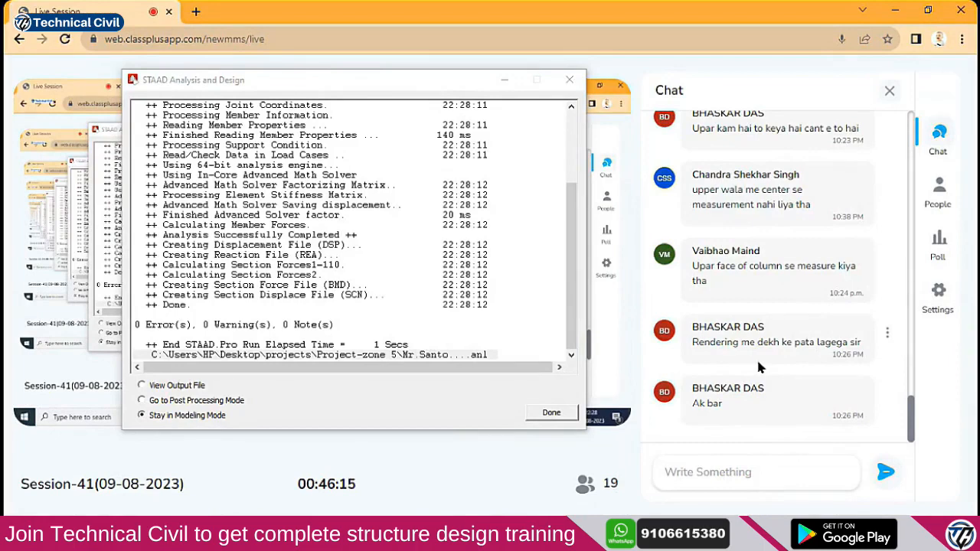
Close the STAAD Analysis and Design window and minimise Chrome
{"action": "left_click", "coordinate": [574, 84]}
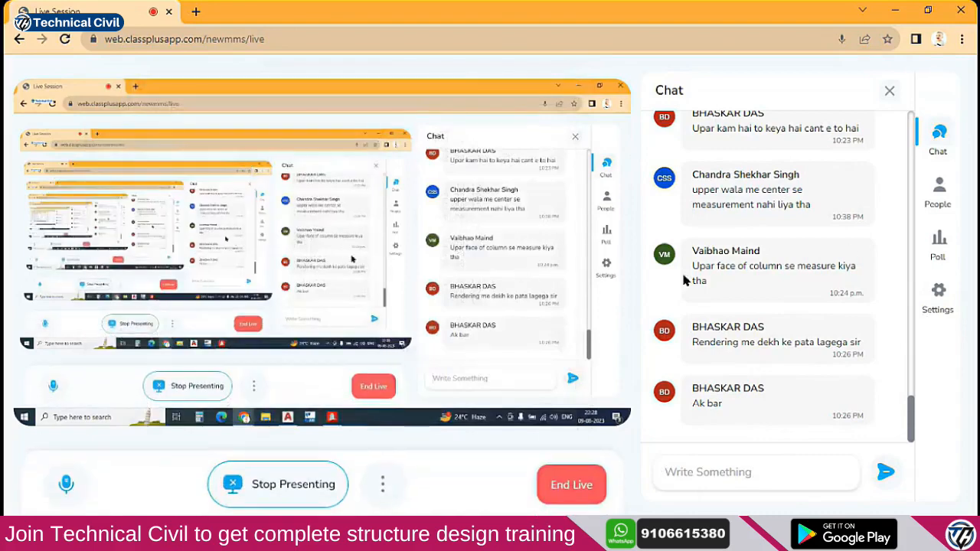
{"action": "left_click", "coordinate": [895, 10]}
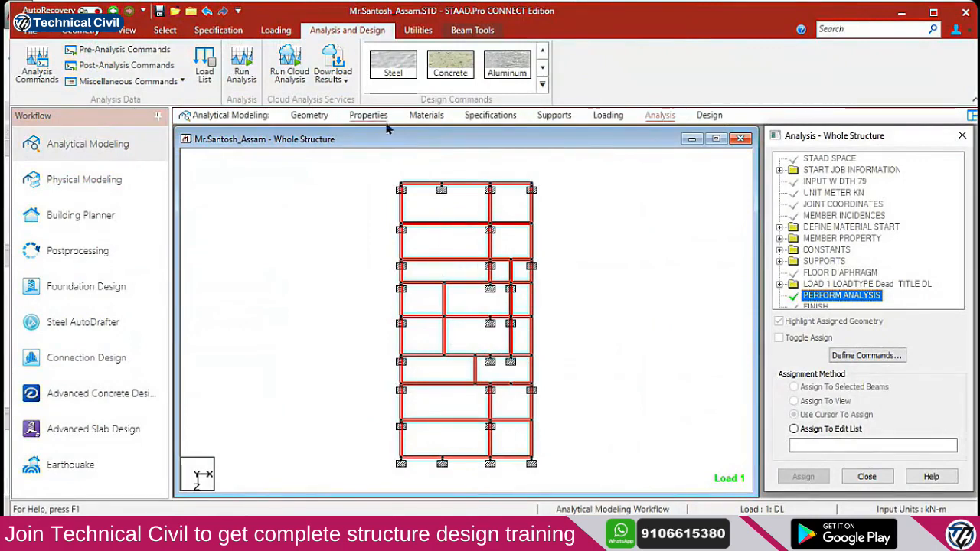
Open the Specifications page, clear the beam selection and show the frame in isometric view
{"action": "left_click", "coordinate": [490, 116]}
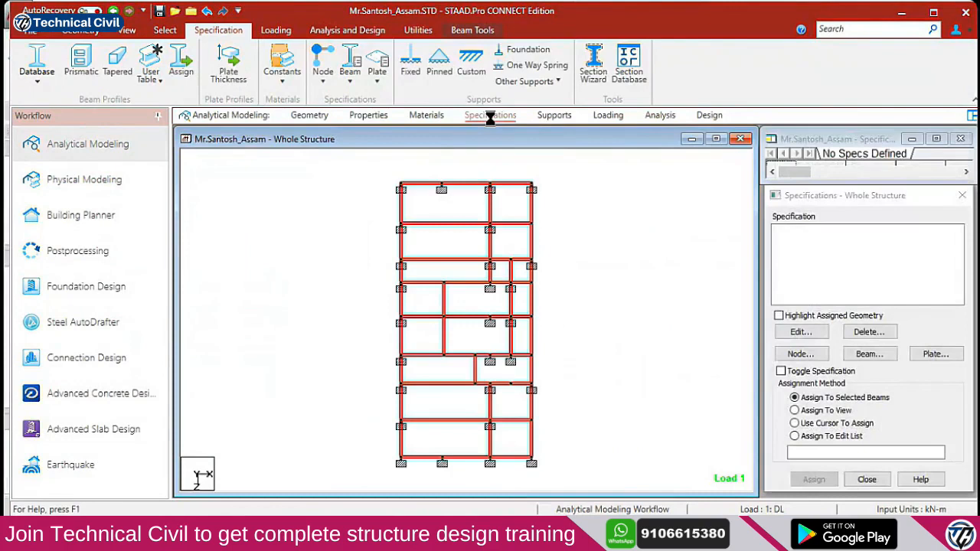
{"action": "left_click", "coordinate": [575, 203]}
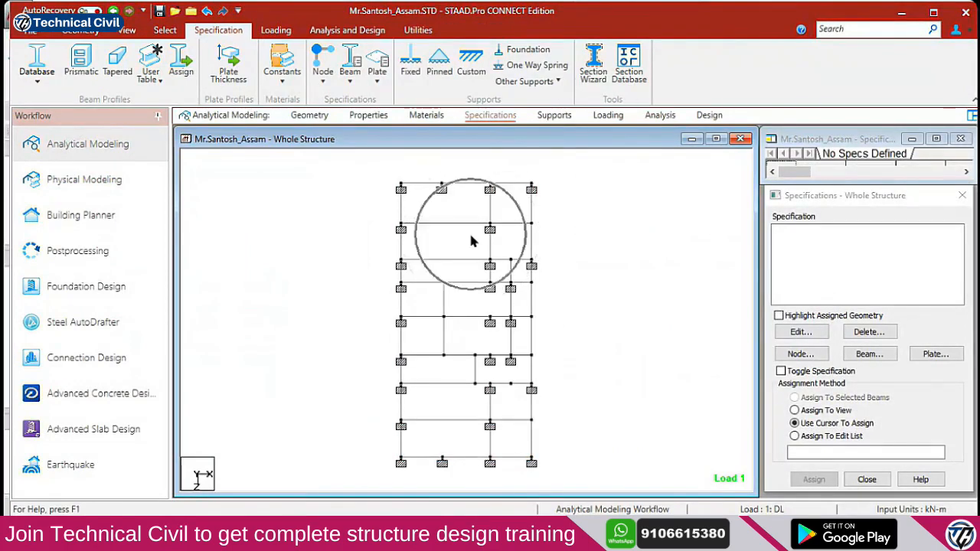
{"action": "left_click", "coordinate": [164, 30]}
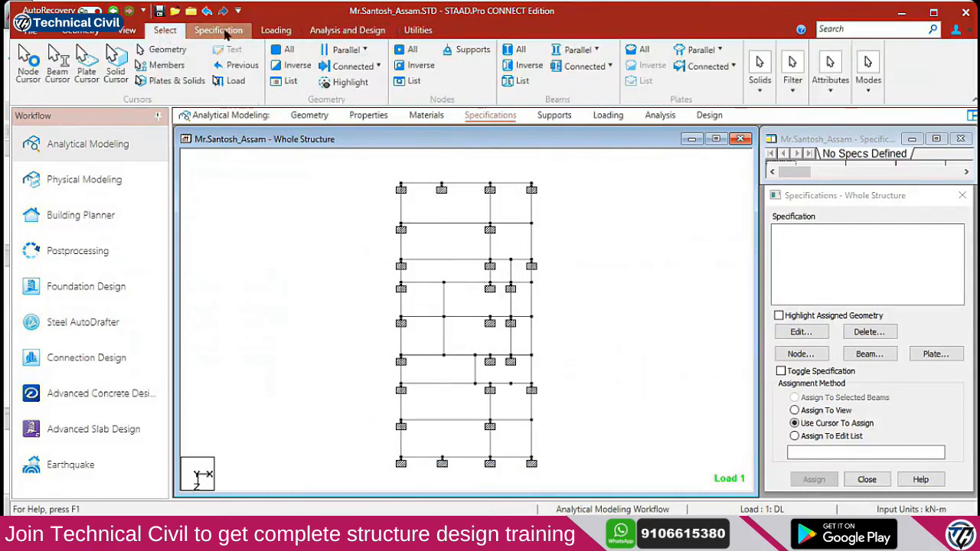
{"action": "left_click", "coordinate": [127, 29]}
{"action": "left_click", "coordinate": [287, 52]}
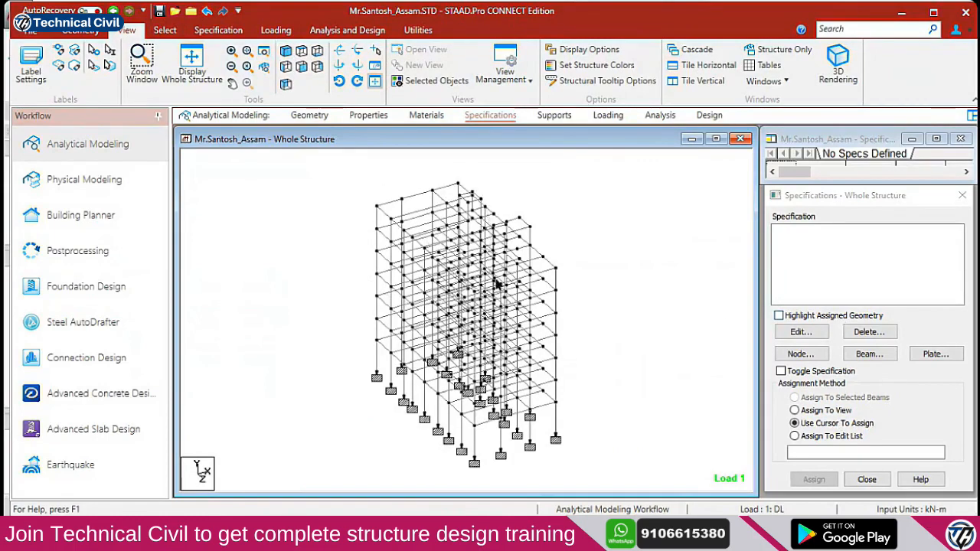
Measure node-to-node heights up one column, from 3.5 m to the full 21.5 m
{"action": "left_click", "coordinate": [367, 34]}
{"action": "left_click", "coordinate": [418, 30]}
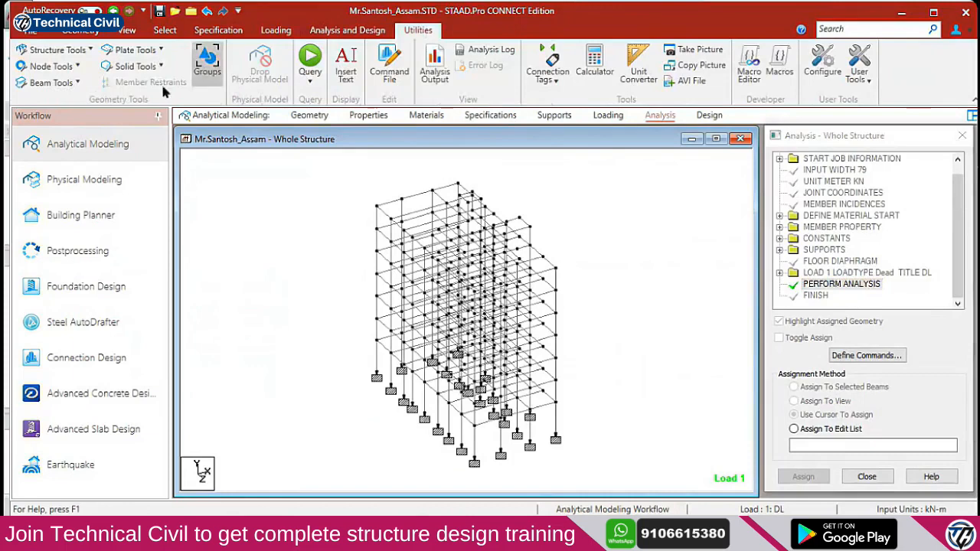
{"action": "left_click", "coordinate": [58, 67]}
{"action": "left_click", "coordinate": [47, 140]}
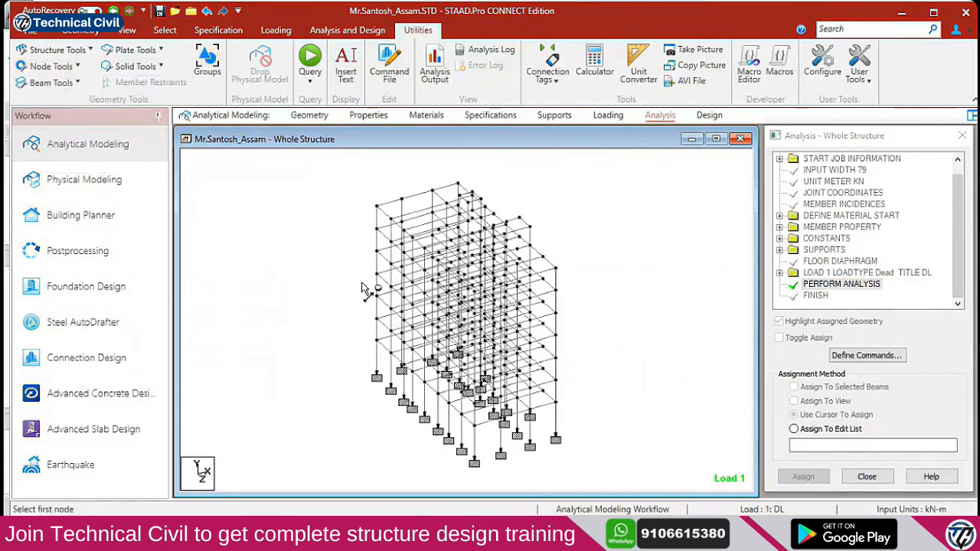
{"action": "left_click", "coordinate": [378, 339]}
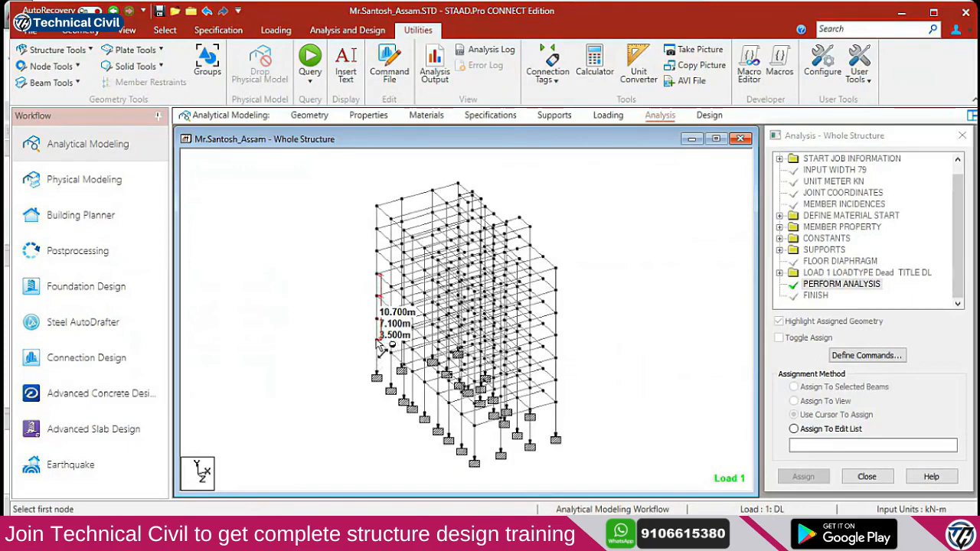
{"action": "left_click", "coordinate": [378, 251]}
{"action": "left_click", "coordinate": [378, 340]}
{"action": "left_click", "coordinate": [378, 229]}
{"action": "left_click", "coordinate": [378, 340]}
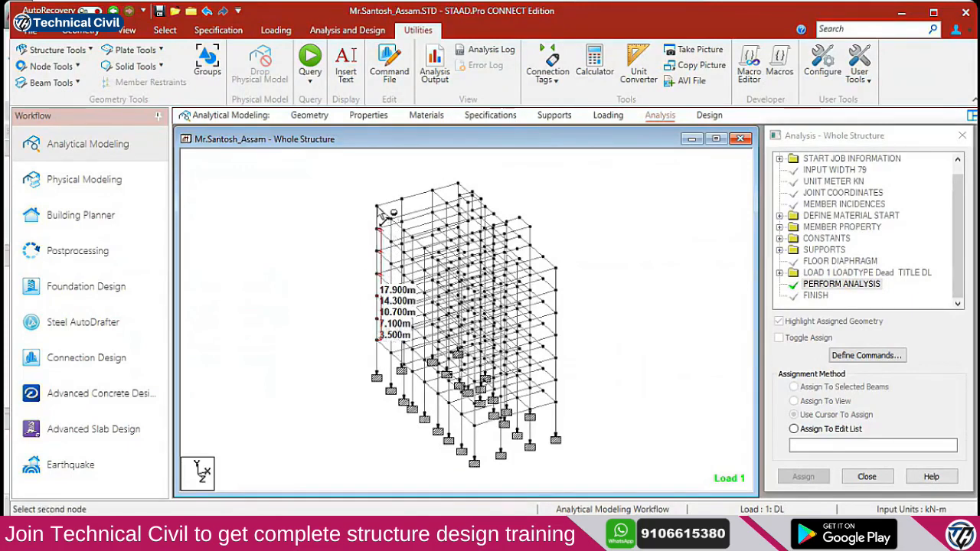
{"action": "left_click", "coordinate": [378, 207]}
{"action": "scroll", "coordinate": [414, 330], "scroll_direction": "up", "scroll_amount": 3}
{"action": "scroll", "coordinate": [416, 332], "scroll_direction": "up", "scroll_amount": 3}
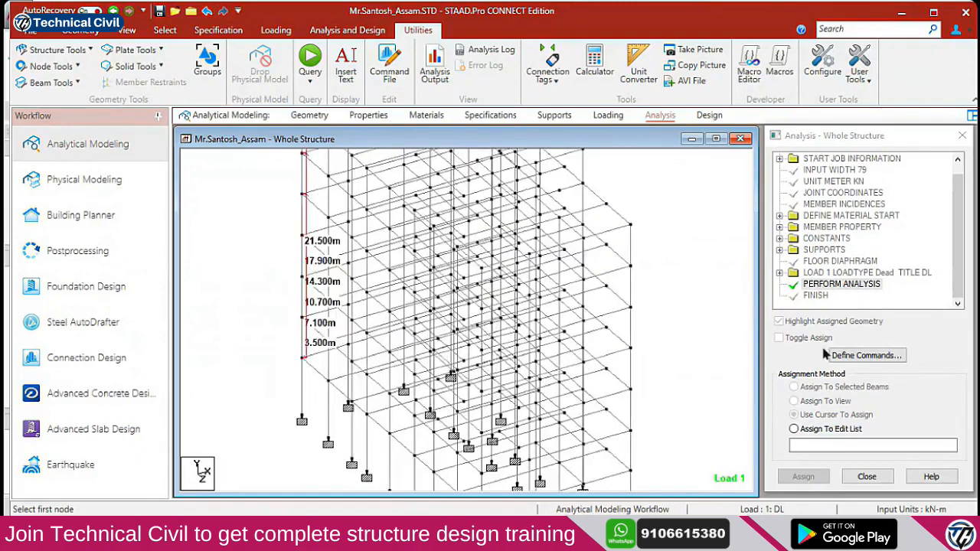
{"action": "left_click", "coordinate": [489, 115]}
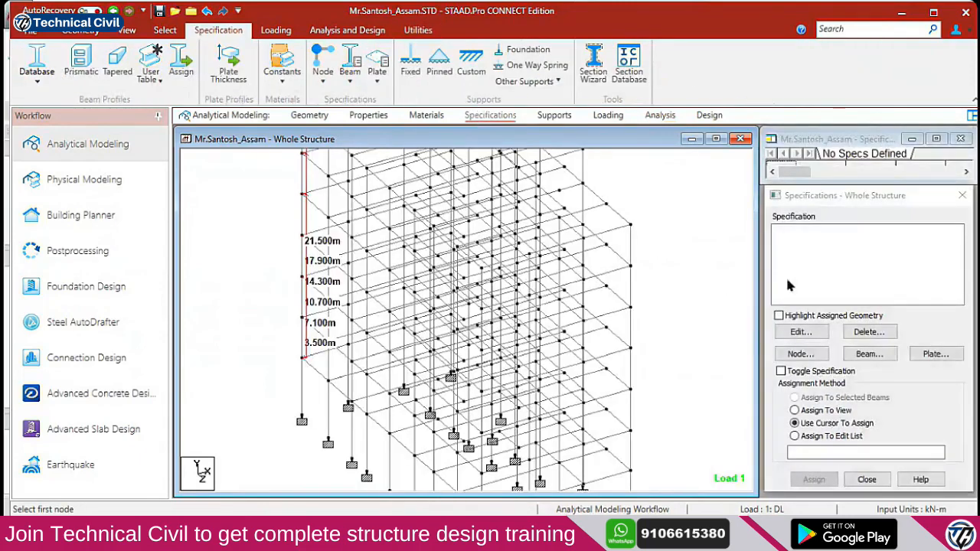
Add rigid floor diaphragms 1 and 2 at heights 0 and 3.5 m
{"action": "left_click", "coordinate": [811, 355]}
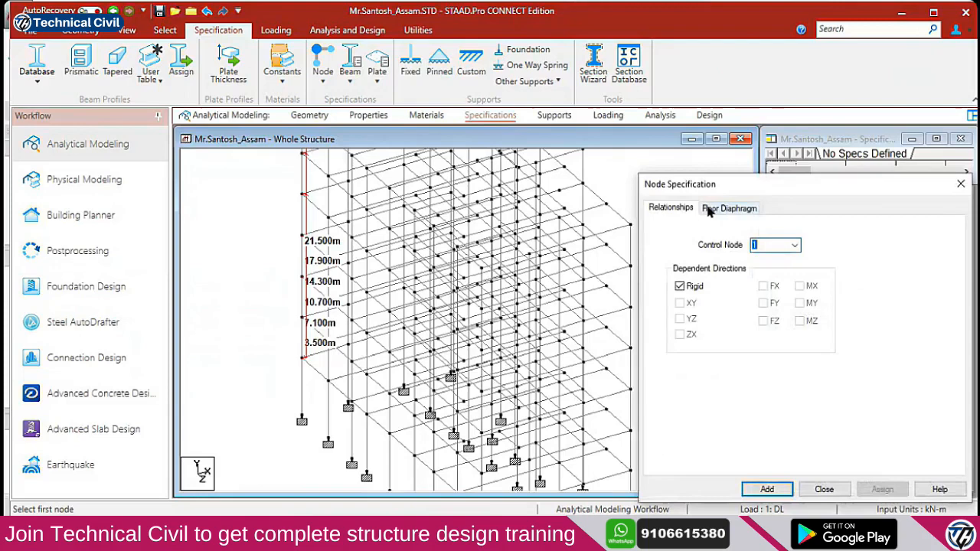
{"action": "left_click", "coordinate": [729, 207]}
{"action": "key", "text": "Tab"}
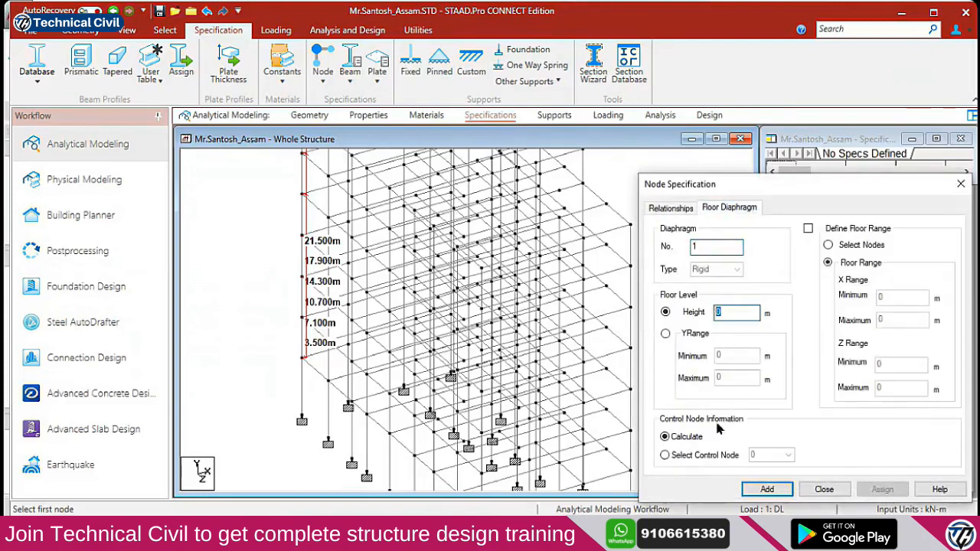
{"action": "left_click", "coordinate": [809, 229]}
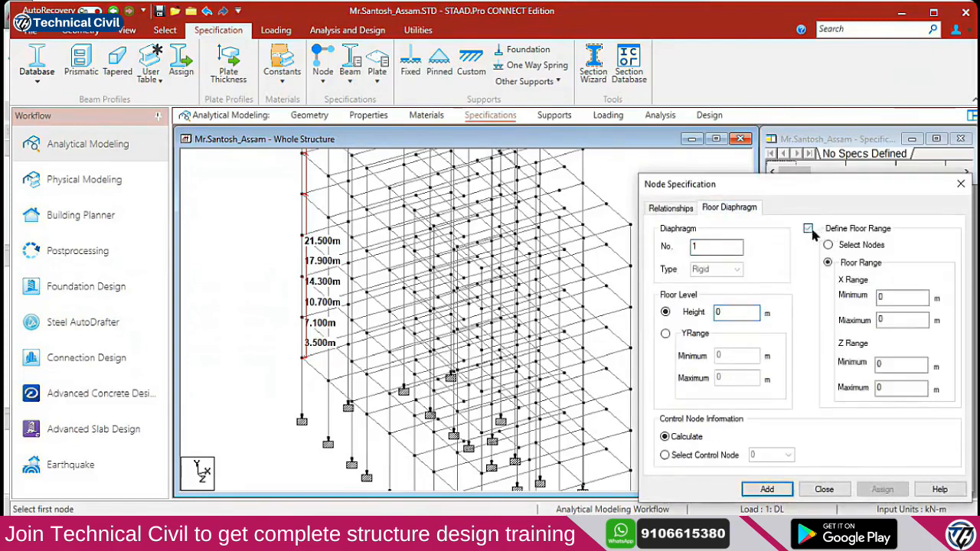
{"action": "left_click", "coordinate": [808, 230]}
{"action": "left_click", "coordinate": [767, 489]}
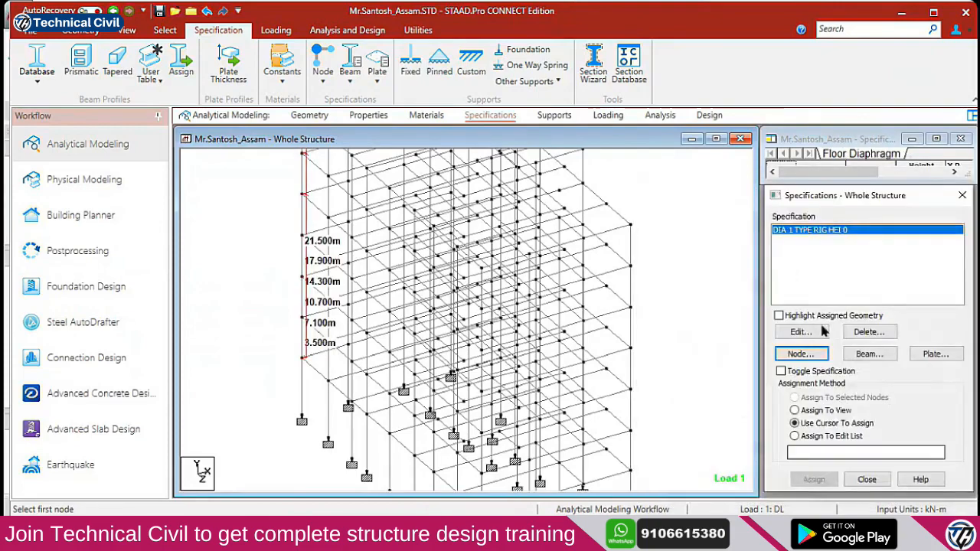
{"action": "left_click", "coordinate": [797, 317]}
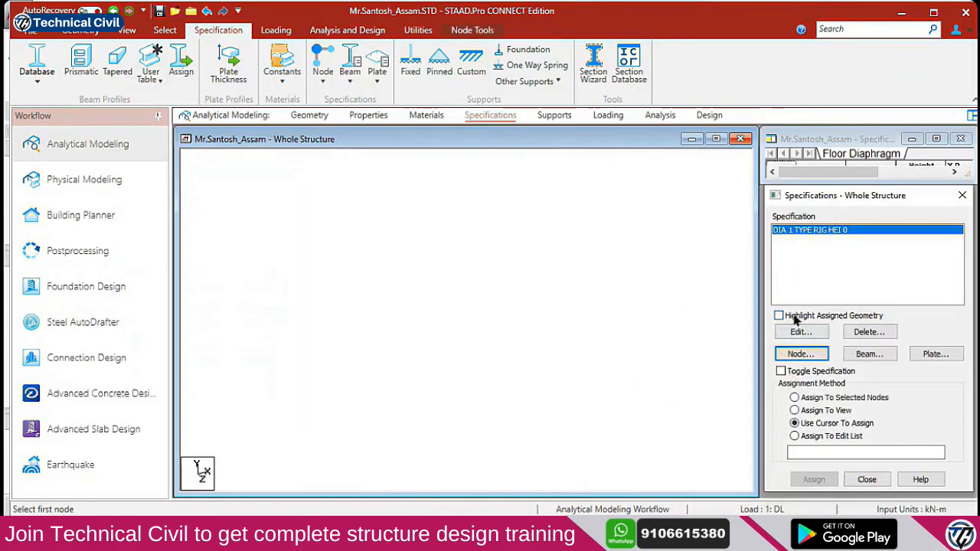
{"action": "left_click", "coordinate": [815, 357]}
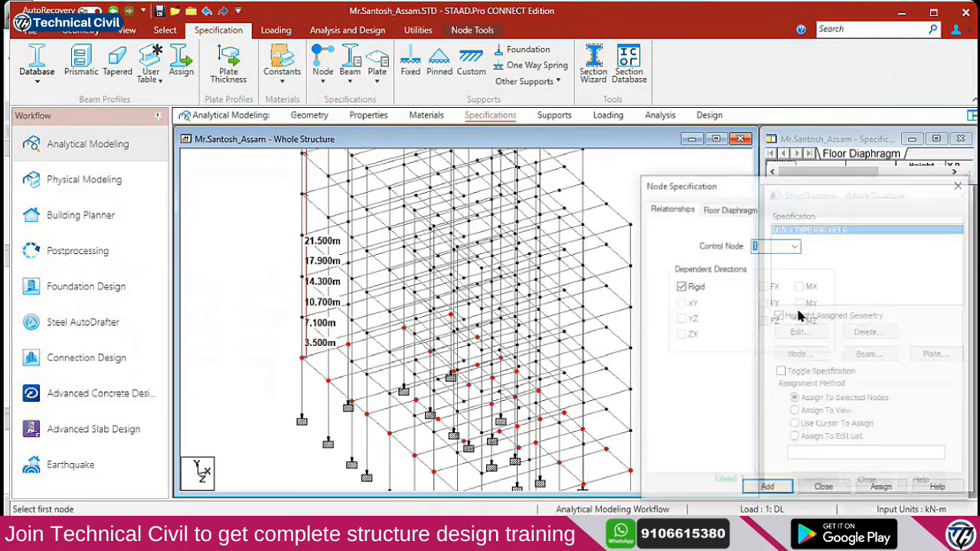
{"action": "left_click", "coordinate": [729, 208]}
{"action": "left_click", "coordinate": [723, 313]}
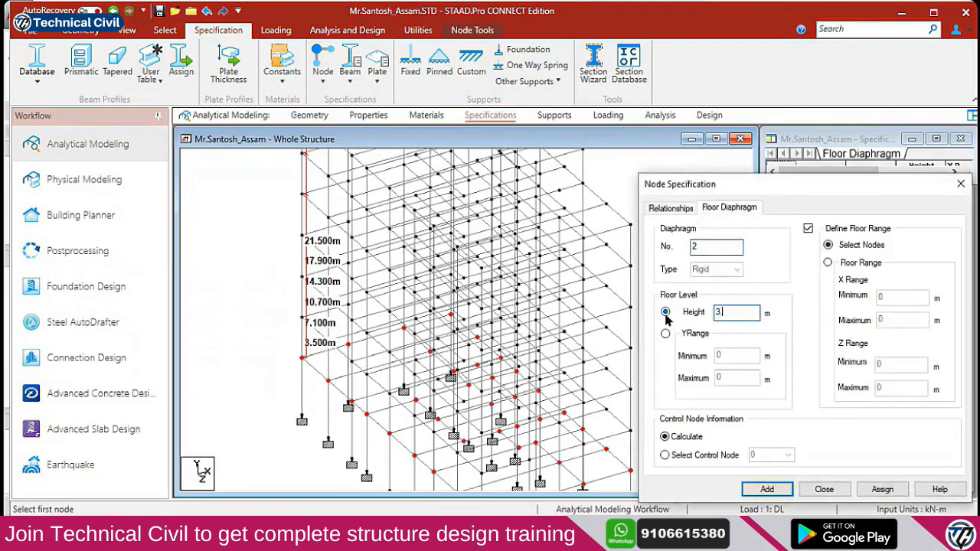
{"action": "left_click", "coordinate": [828, 262]}
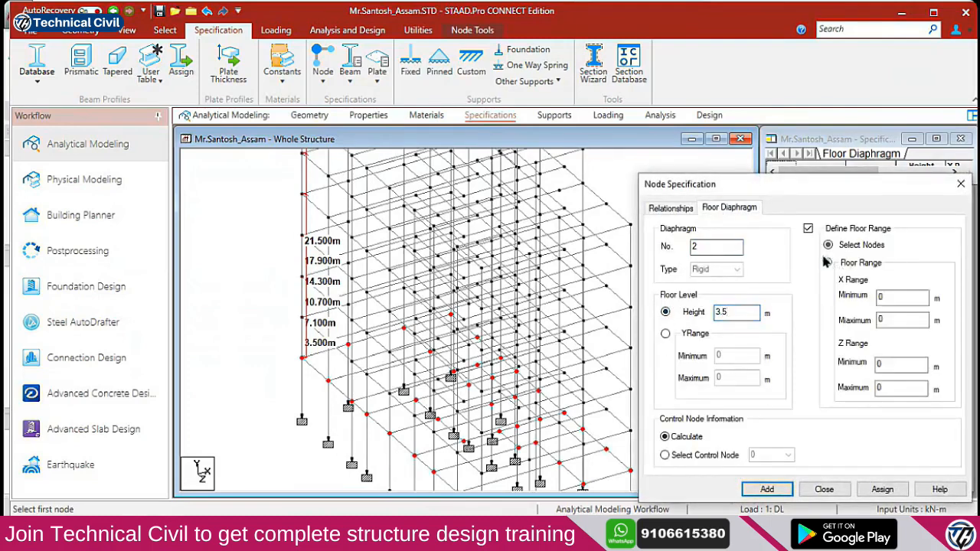
{"action": "left_click", "coordinate": [770, 490]}
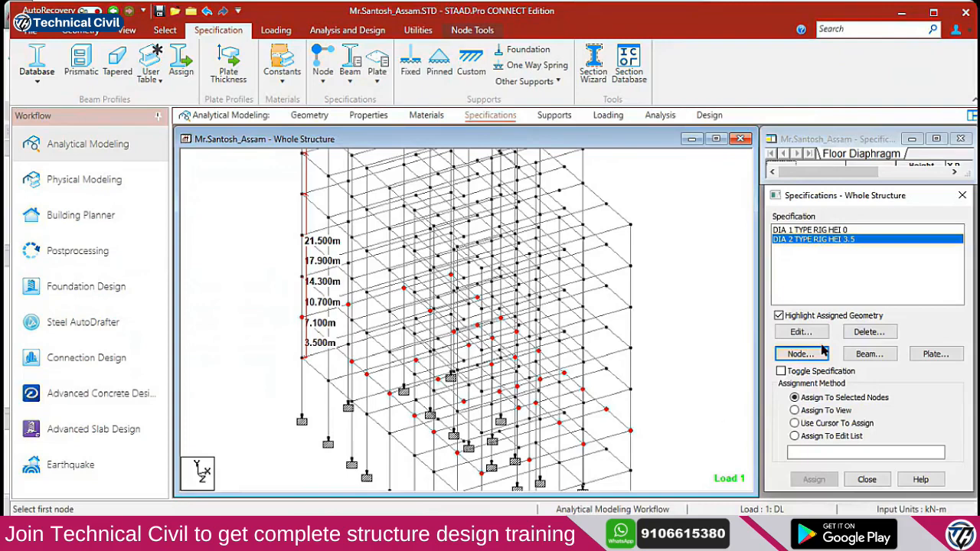
Add rigid floor diaphragms 3 and 4 at heights 7.1 and 10.7 m, each using a floor range
{"action": "left_click", "coordinate": [821, 352]}
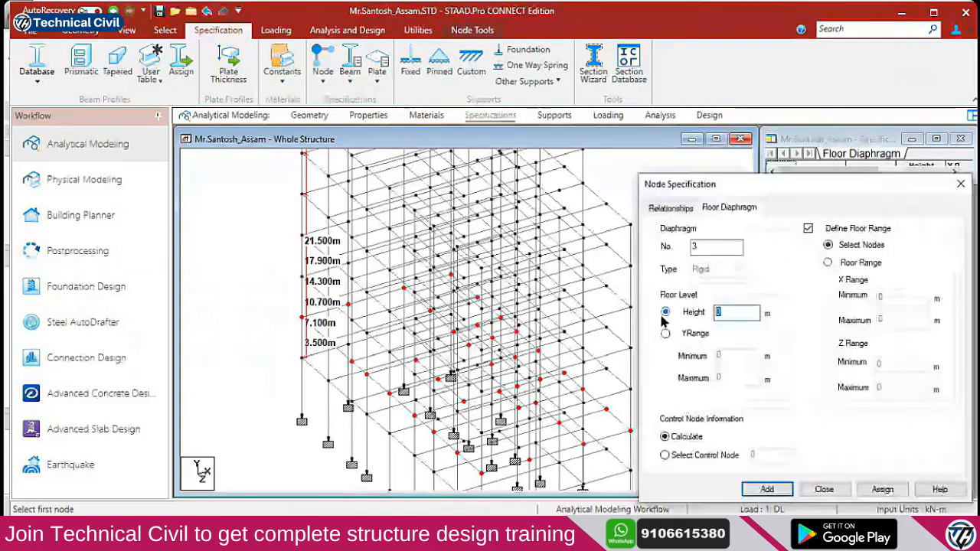
{"action": "type", "text": "7.1"}
{"action": "left_click", "coordinate": [827, 263]}
{"action": "key", "text": "Return"}
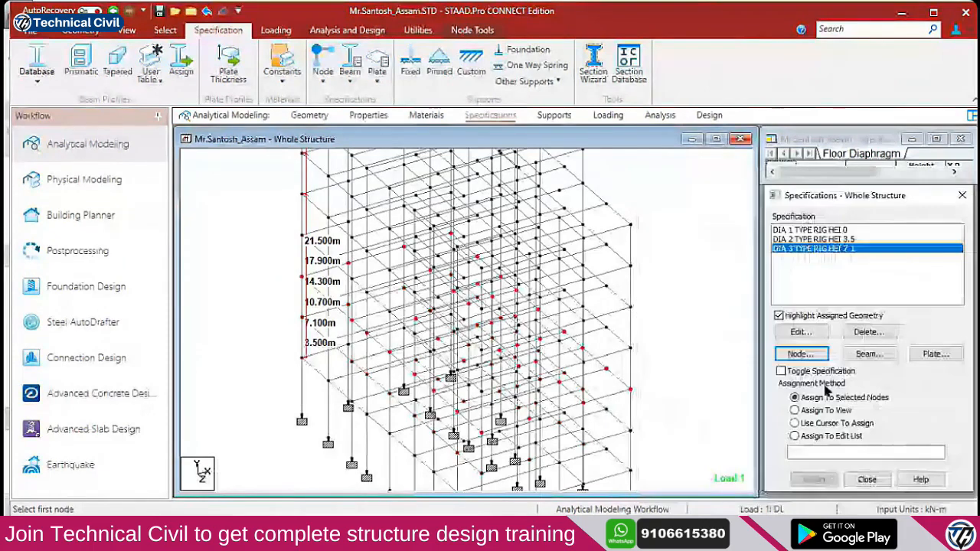
{"action": "left_click", "coordinate": [802, 354]}
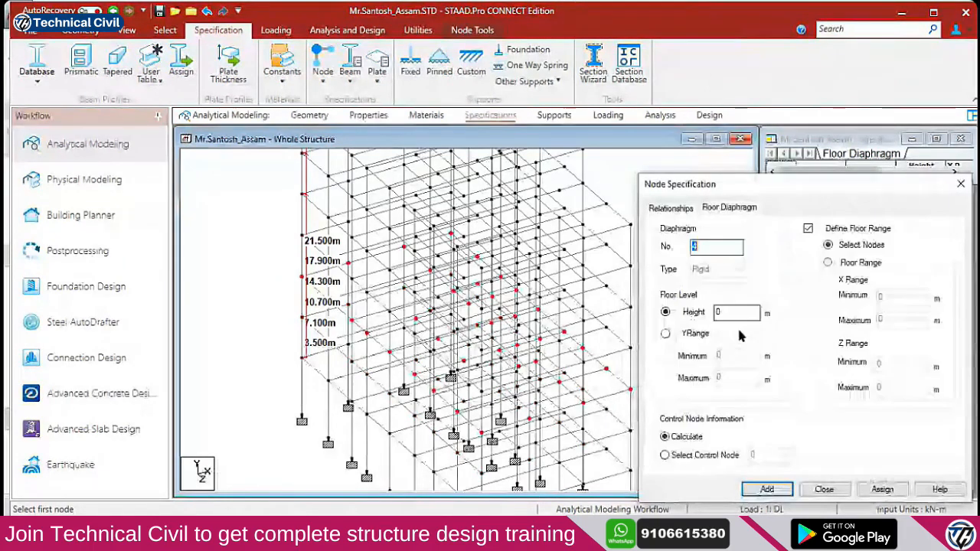
{"action": "key", "text": "Tab"}
{"action": "left_click_drag", "start_coordinate": [804, 197], "coordinate": [745, 198]}
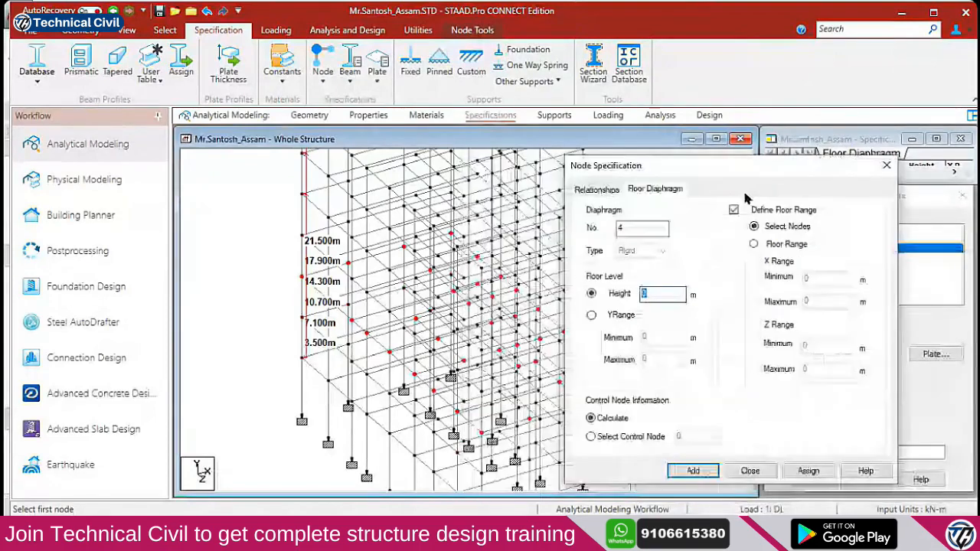
{"action": "type", "text": "10.7"}
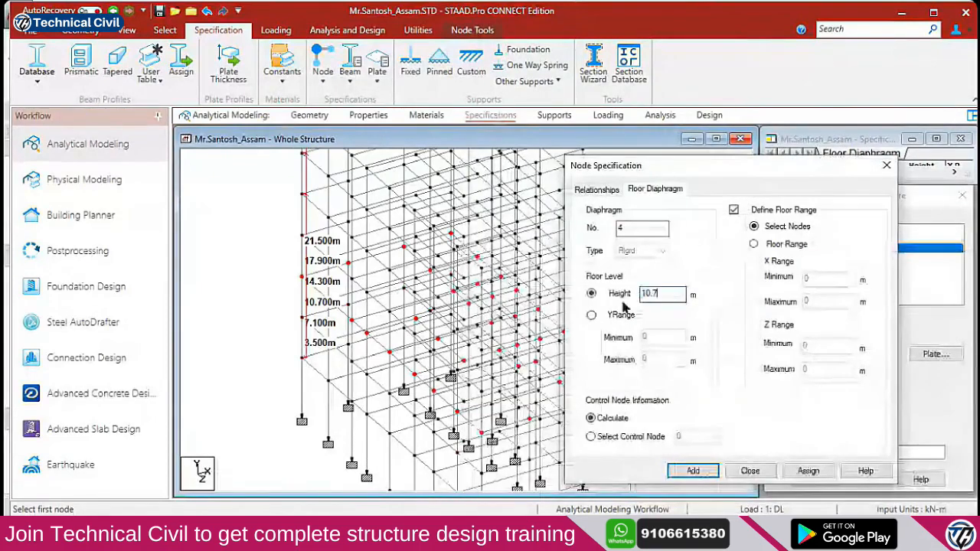
{"action": "left_click", "coordinate": [754, 245]}
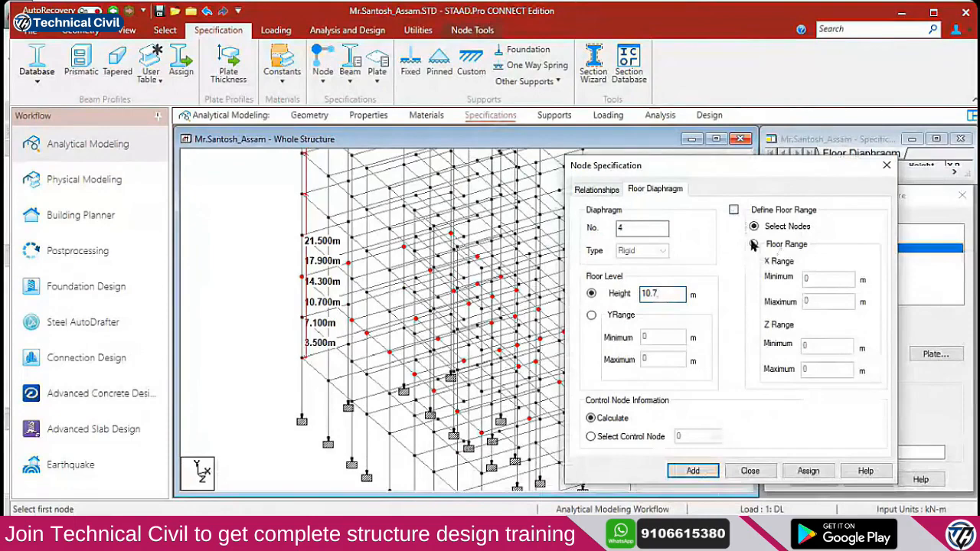
{"action": "left_click", "coordinate": [692, 470]}
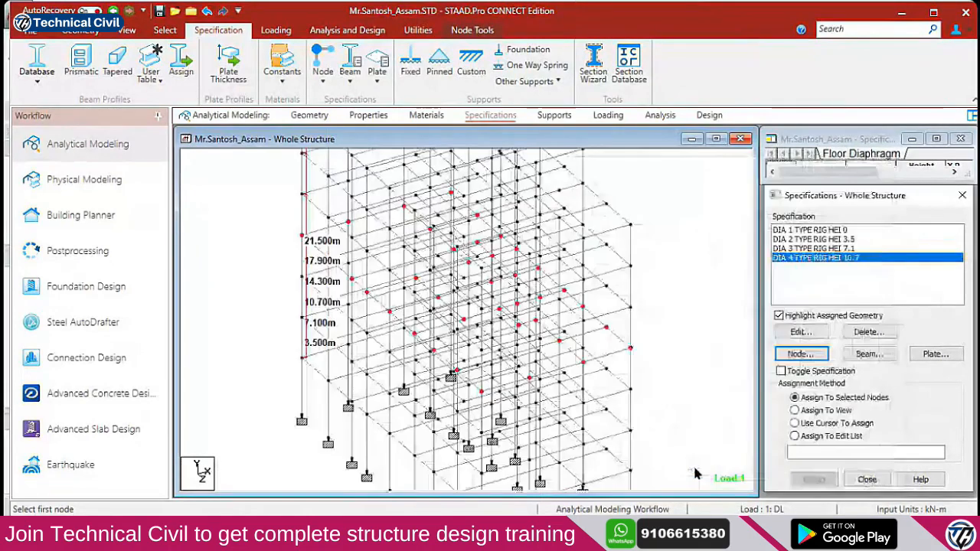
Add rigid floor diaphragm 5 at height 14.3 m without an explicit floor range
{"action": "left_click", "coordinate": [800, 354]}
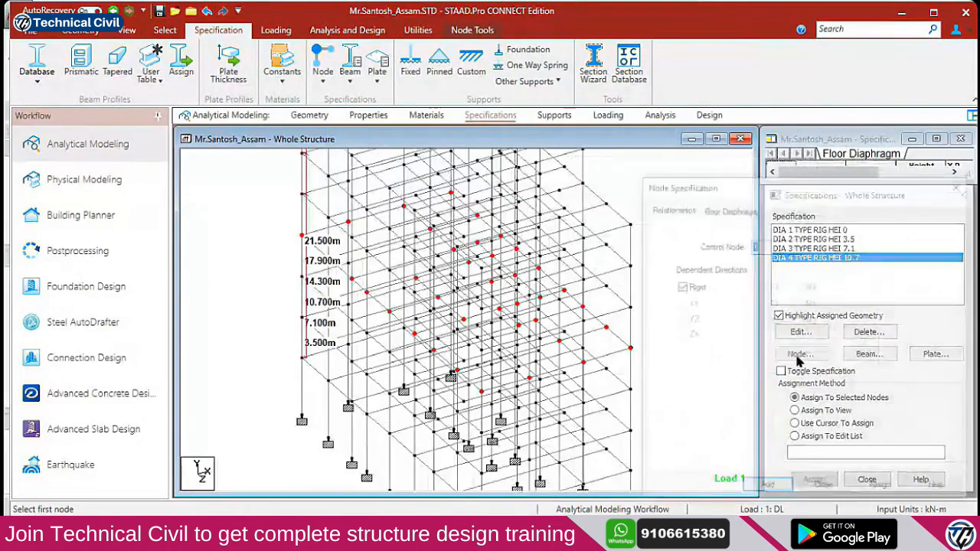
{"action": "left_click", "coordinate": [731, 208]}
{"action": "double_click", "coordinate": [734, 311]}
{"action": "type", "text": "14.3"}
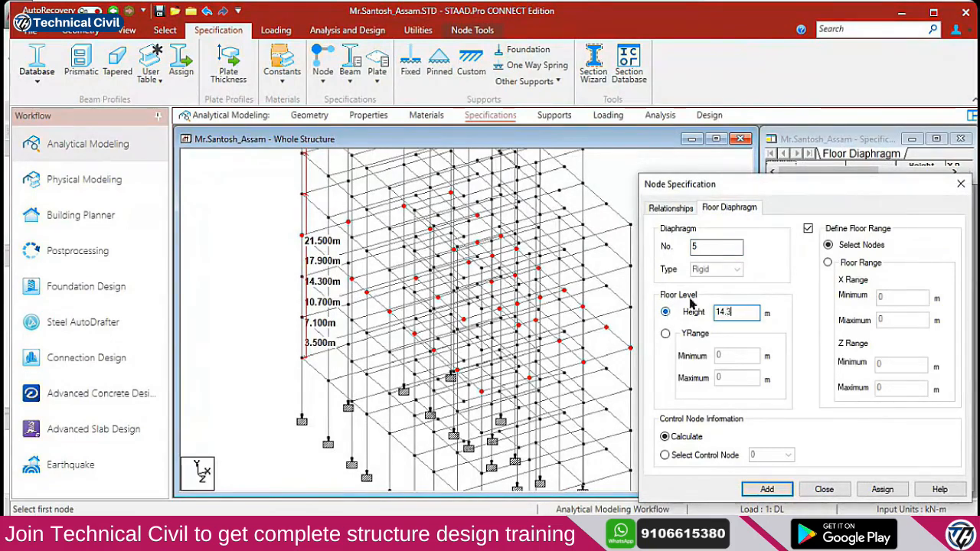
{"action": "left_click", "coordinate": [808, 228]}
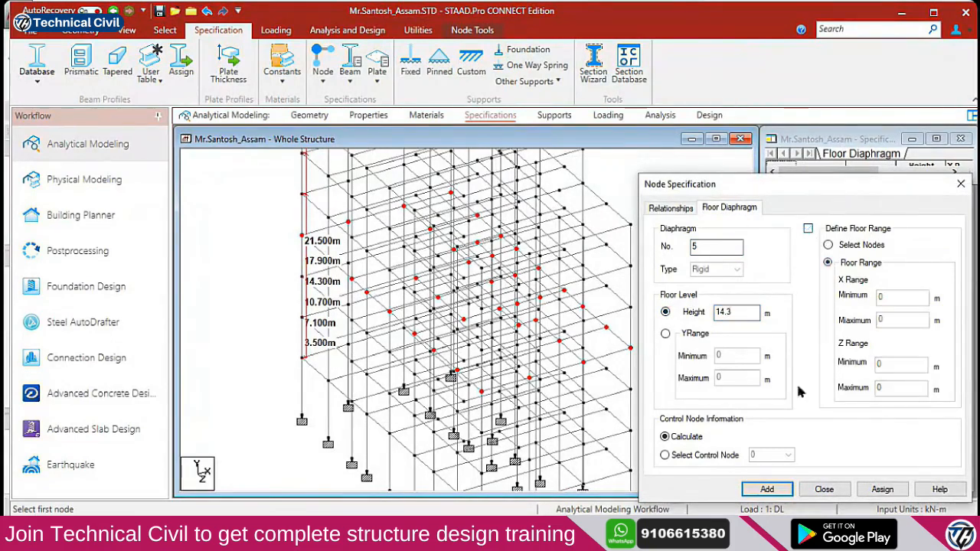
{"action": "left_click", "coordinate": [768, 488]}
Add rigid floor diaphragm 6 at height 17.9 m based on the floor range
{"action": "left_click", "coordinate": [804, 354]}
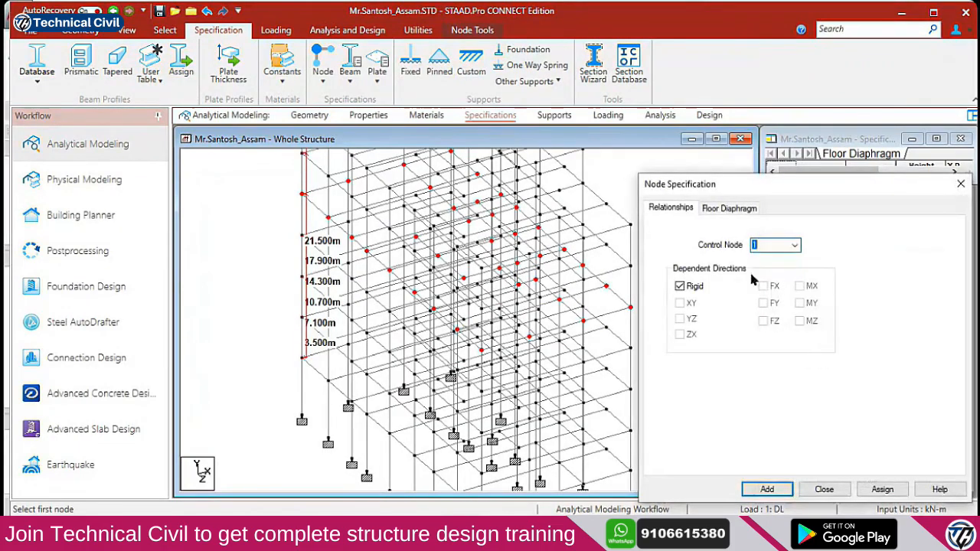
{"action": "left_click", "coordinate": [739, 214]}
{"action": "type", "text": "17.9"}
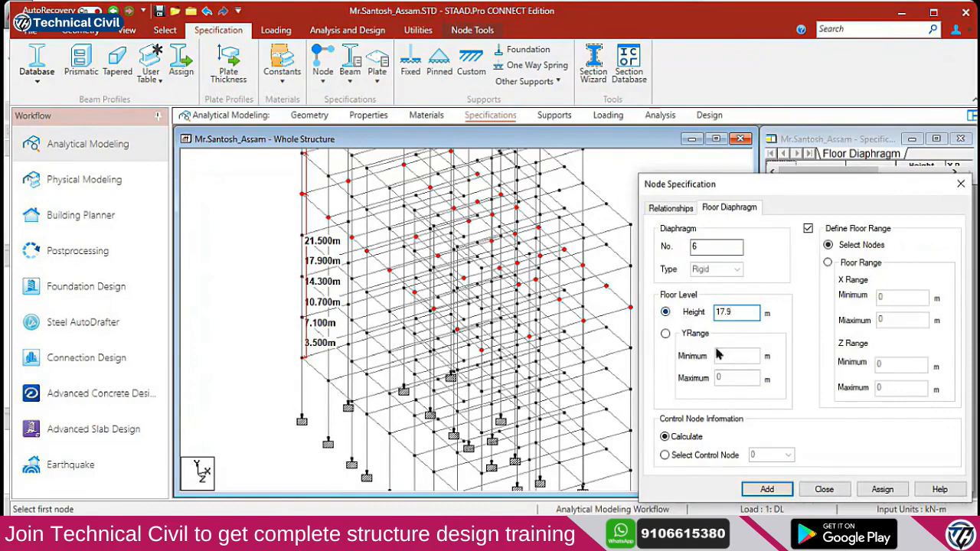
{"action": "left_click", "coordinate": [828, 263]}
{"action": "left_click", "coordinate": [808, 228]}
{"action": "left_click", "coordinate": [758, 488]}
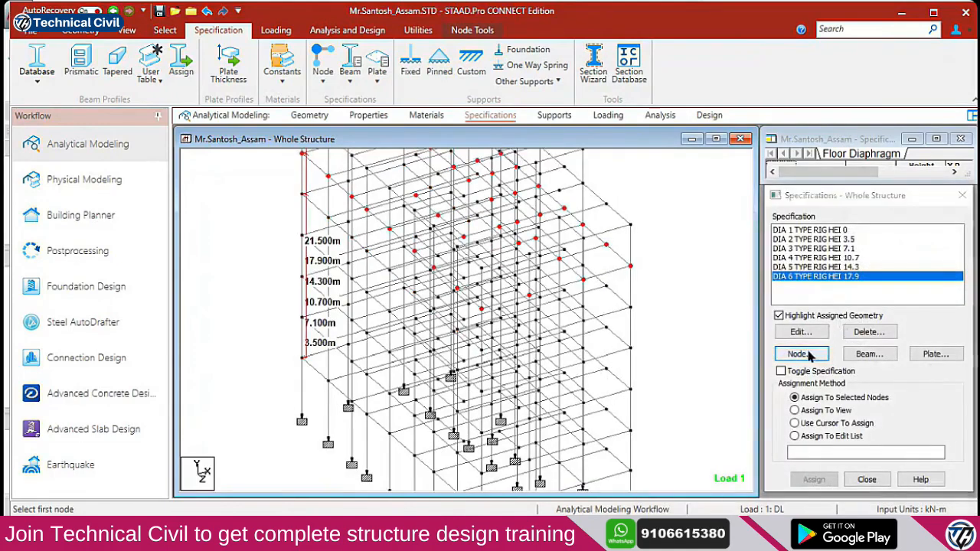
Add rigid floor diaphragm 7 at height 21.5 m based on the floor range
{"action": "left_click", "coordinate": [810, 353]}
{"action": "left_click", "coordinate": [729, 208]}
{"action": "left_click", "coordinate": [728, 312]}
{"action": "type", "text": "2"}
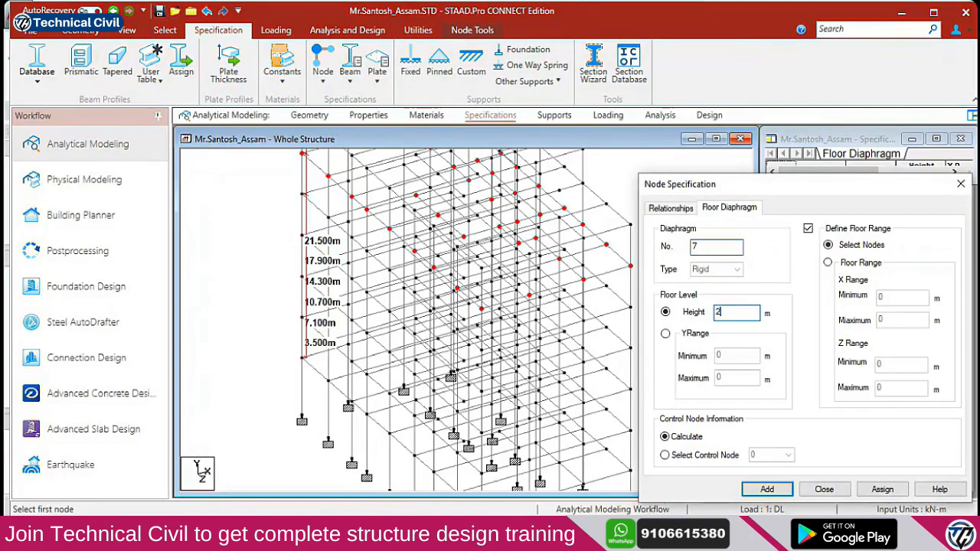
{"action": "type", "text": "1.5"}
{"action": "left_click", "coordinate": [833, 263]}
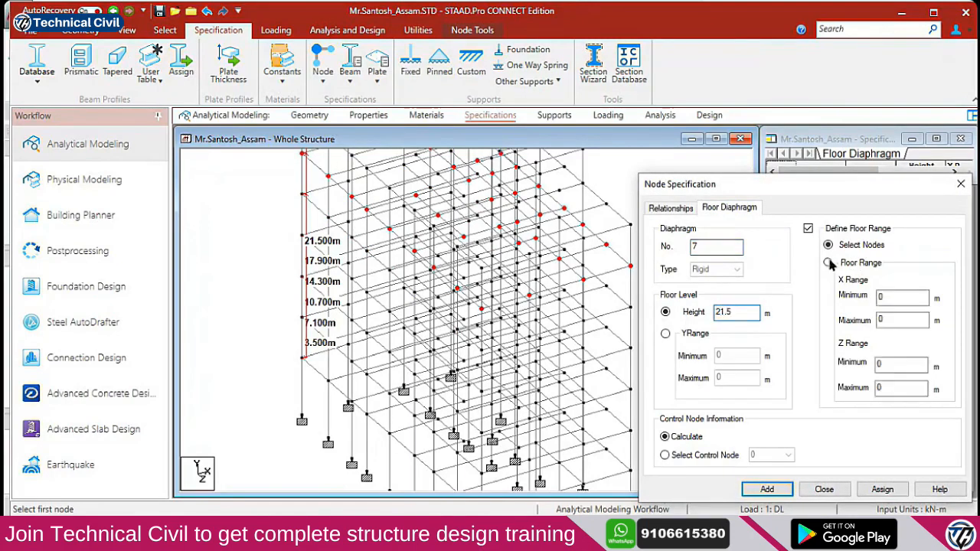
{"action": "left_click", "coordinate": [808, 228]}
{"action": "left_click", "coordinate": [767, 488]}
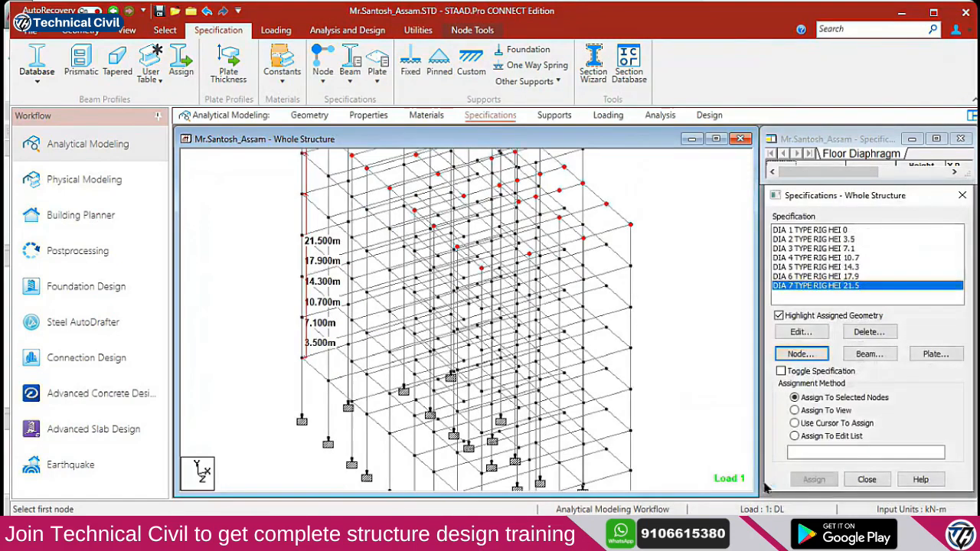
{"action": "scroll", "coordinate": [530, 337], "scroll_direction": "down", "scroll_amount": 3}
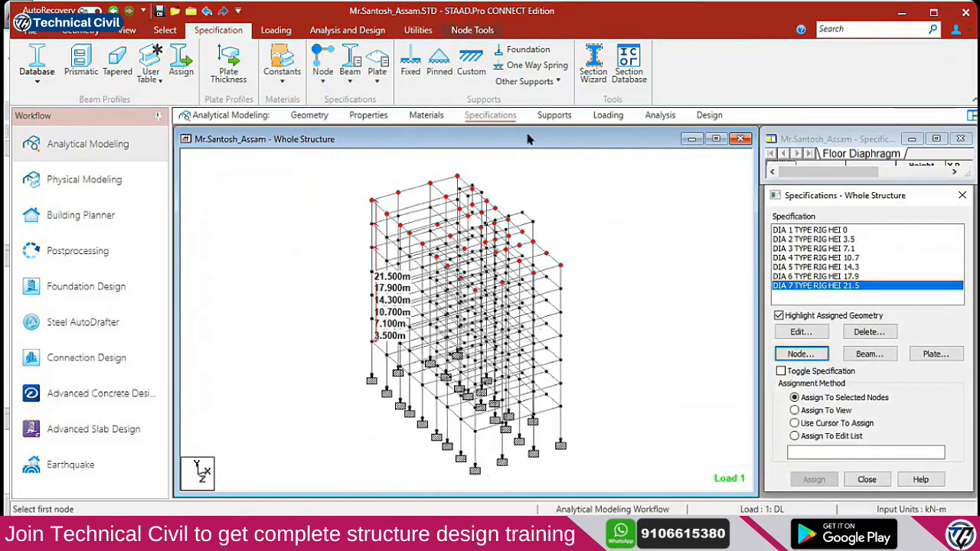
Switch the model to a front elevation view
{"action": "left_click", "coordinate": [418, 31]}
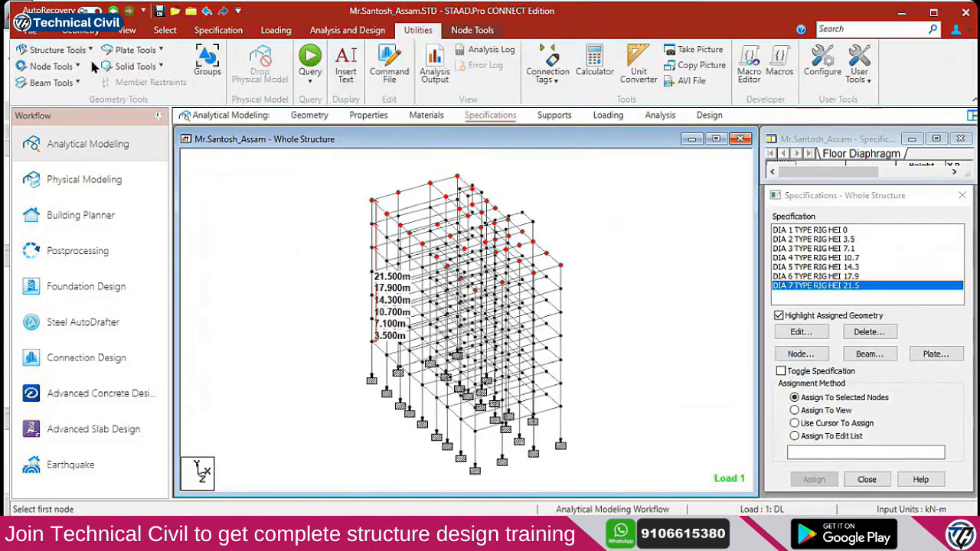
{"action": "left_click", "coordinate": [76, 66]}
{"action": "left_click", "coordinate": [613, 243]}
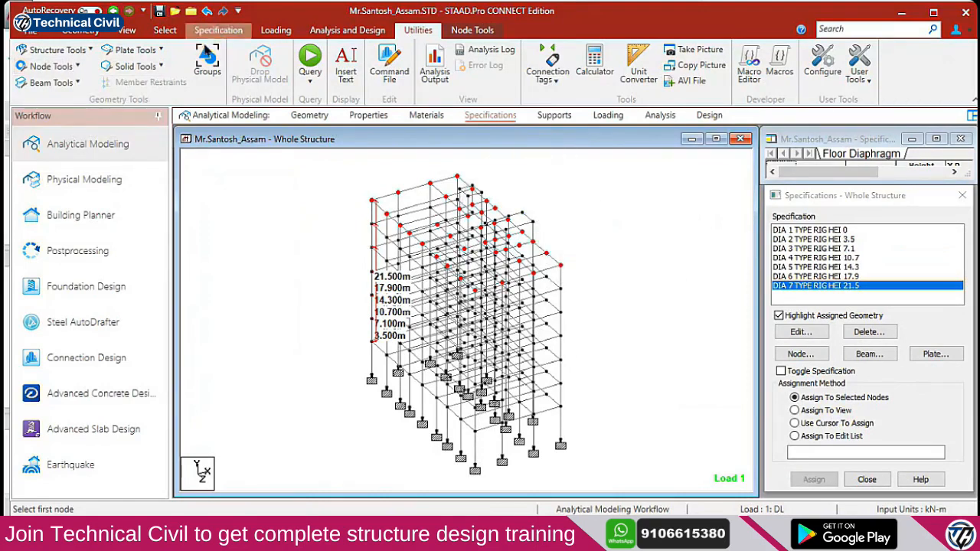
{"action": "left_click", "coordinate": [127, 30]}
{"action": "left_click", "coordinate": [286, 51]}
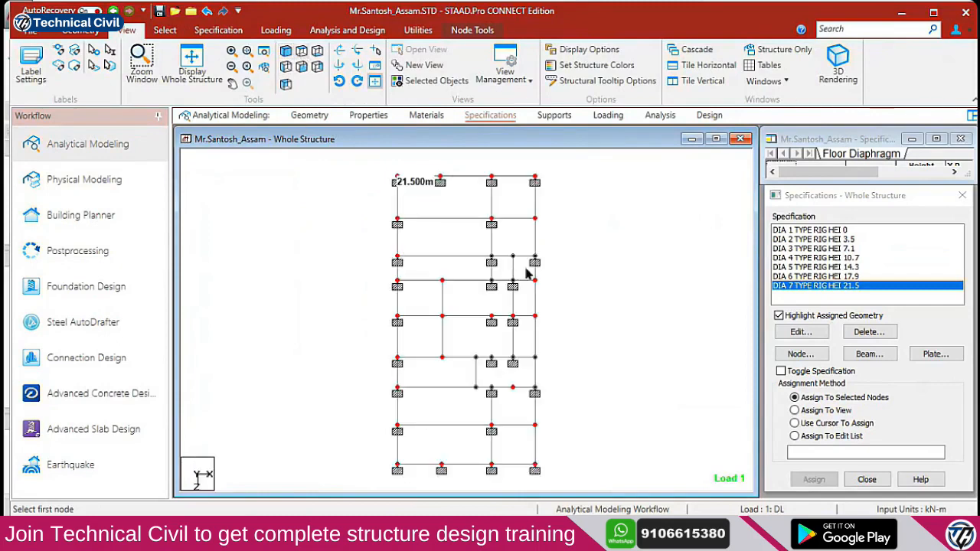
{"action": "right_click", "coordinate": [561, 278]}
Remove the node-to-node distance labels and zoom in to centre the frame
{"action": "left_click", "coordinate": [418, 30]}
{"action": "left_click", "coordinate": [54, 67]}
{"action": "left_click", "coordinate": [84, 160]}
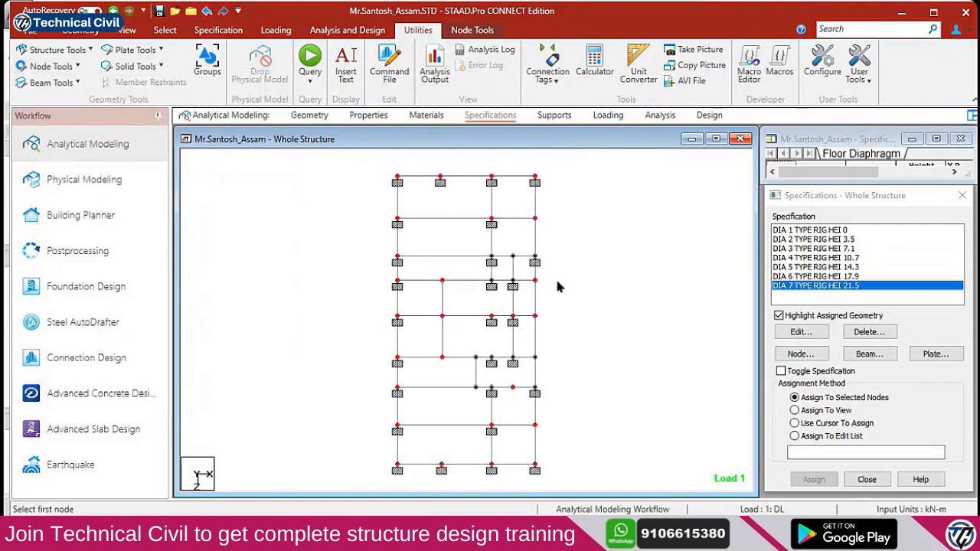
{"action": "scroll", "coordinate": [517, 282], "scroll_direction": "up", "scroll_amount": 5}
{"action": "middle_click_drag", "start_coordinate": [541, 250], "coordinate": [525, 342]}
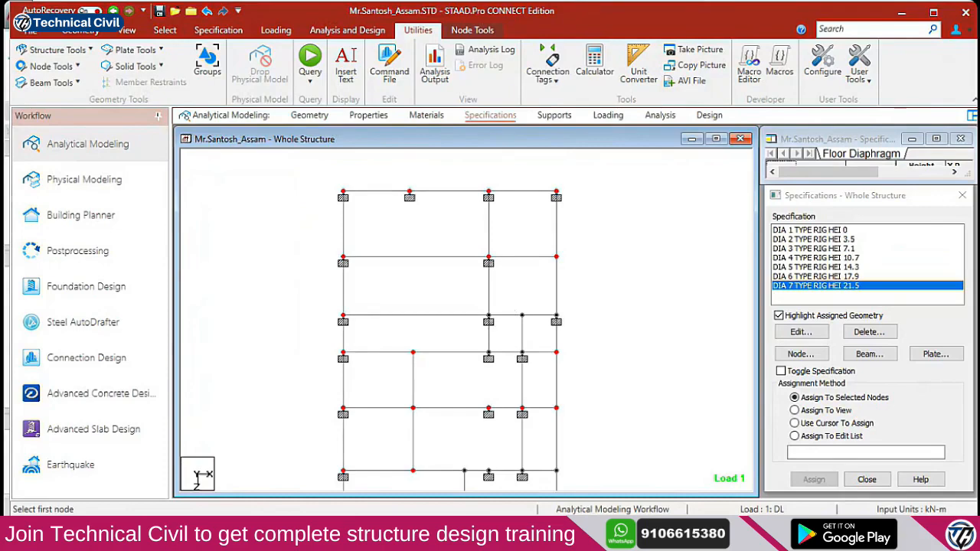
Check the class chat, then open and close the node specification settings
{"action": "left_click", "coordinate": [350, 449]}
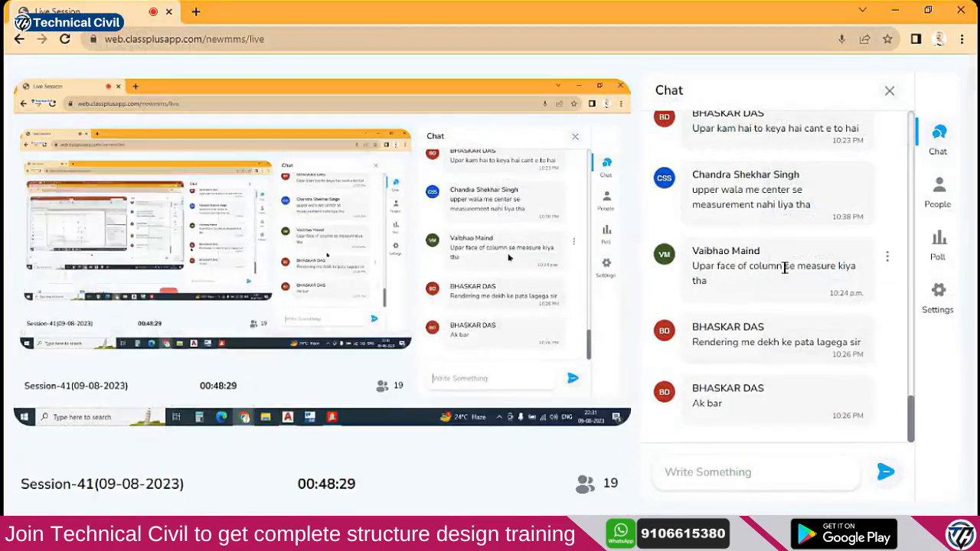
{"action": "left_click", "coordinate": [896, 10]}
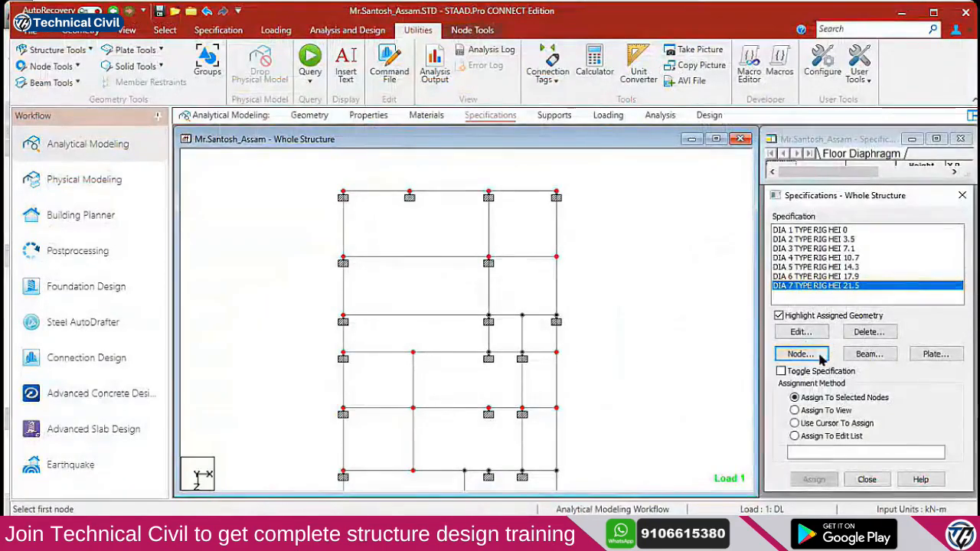
{"action": "left_click", "coordinate": [816, 357]}
{"action": "left_click", "coordinate": [960, 185]}
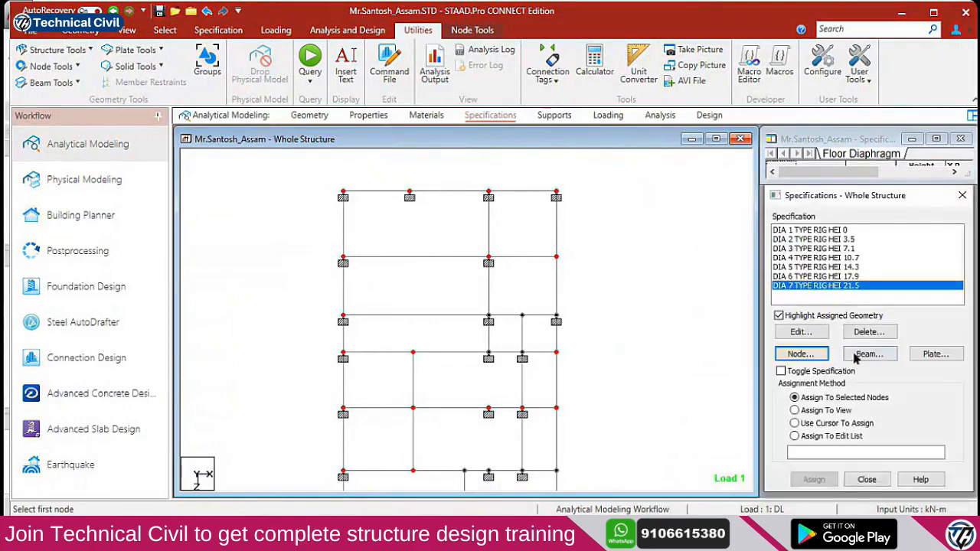
Add a START partial moment release with MPY and MPZ of 0.5
{"action": "left_click", "coordinate": [866, 354]}
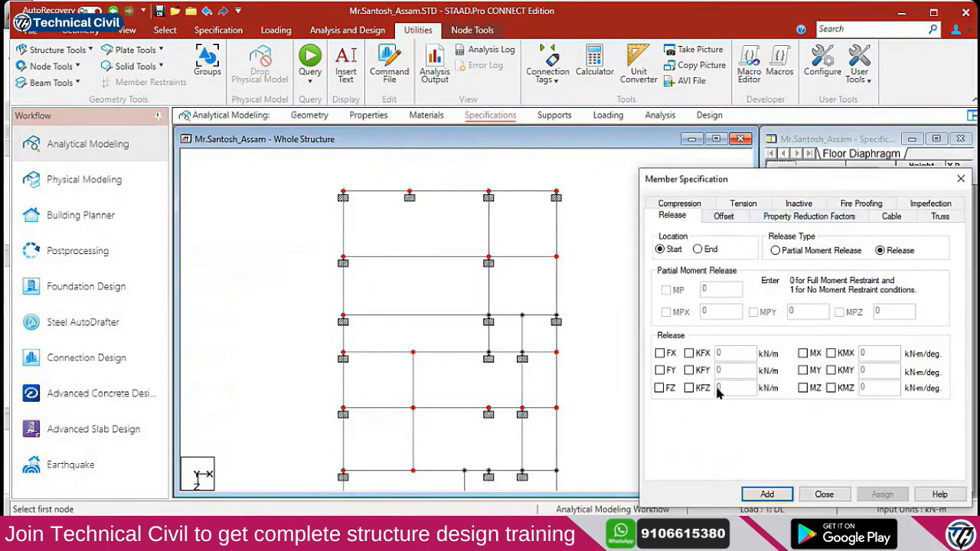
{"action": "left_click", "coordinate": [800, 250]}
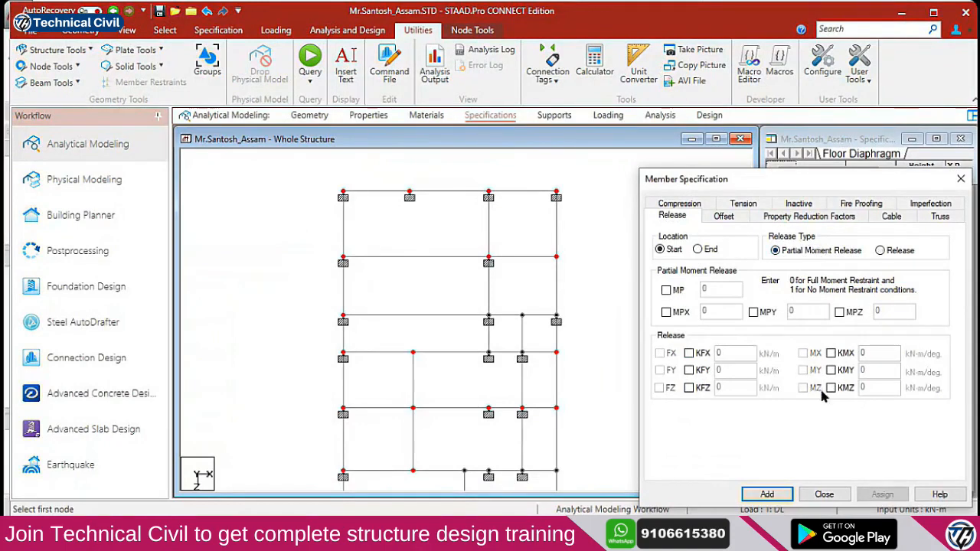
{"action": "left_click", "coordinate": [754, 312]}
{"action": "left_click", "coordinate": [839, 311]}
{"action": "key", "text": "BackSpace"}
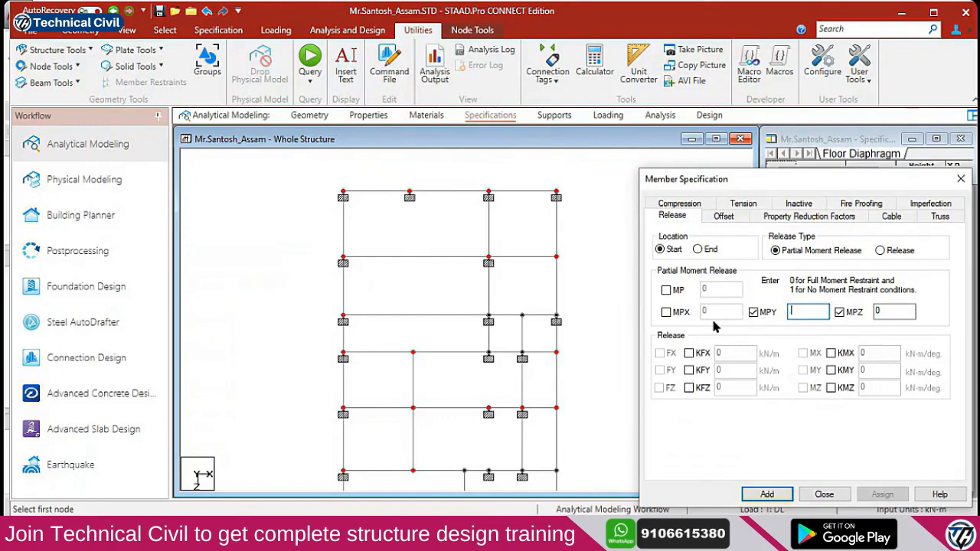
{"action": "type", "text": "5"}
{"action": "left_click", "coordinate": [881, 310]}
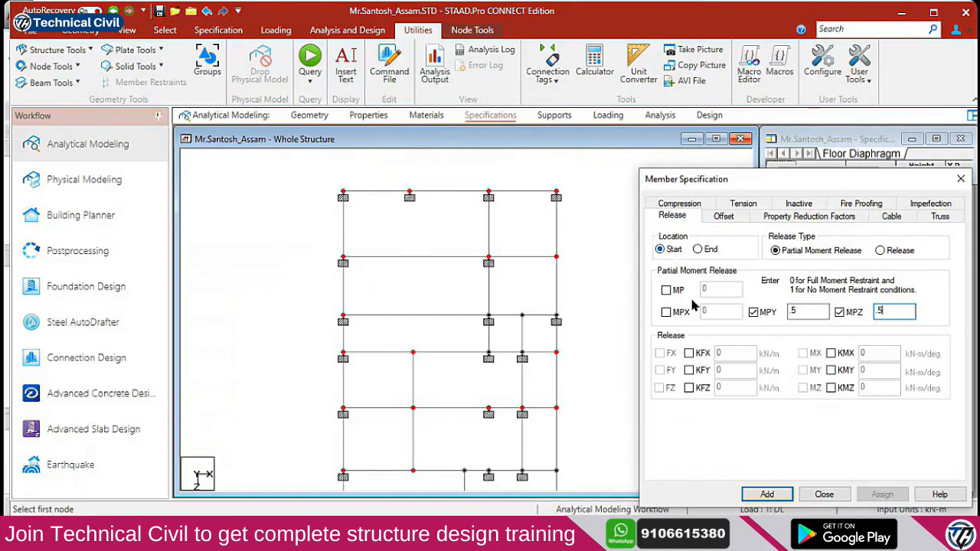
{"action": "left_click", "coordinate": [768, 494]}
Add an END partial moment release with MPY and MPZ 0.5, then assign START to beam 680
{"action": "left_click", "coordinate": [870, 355]}
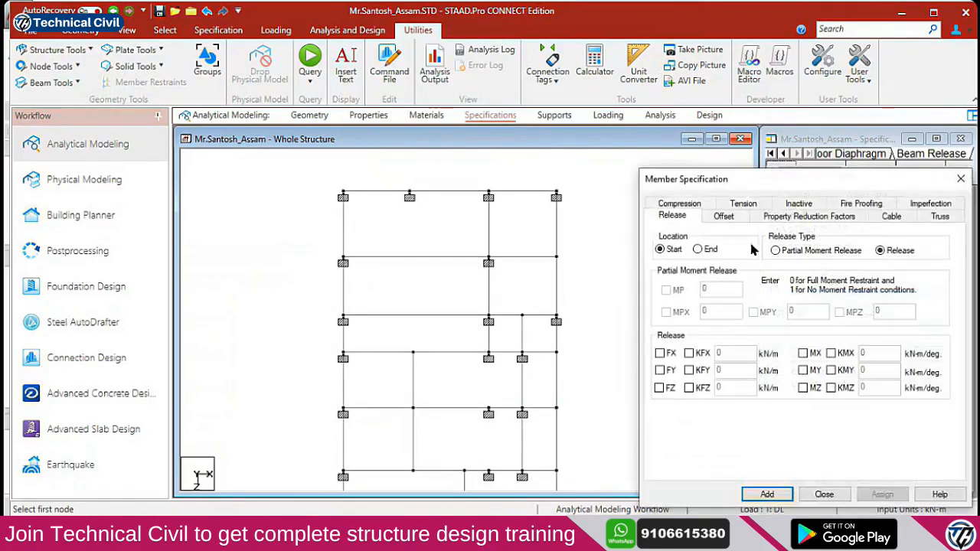
{"action": "left_click", "coordinate": [800, 218]}
{"action": "left_click", "coordinate": [671, 217]}
{"action": "left_click", "coordinate": [804, 252]}
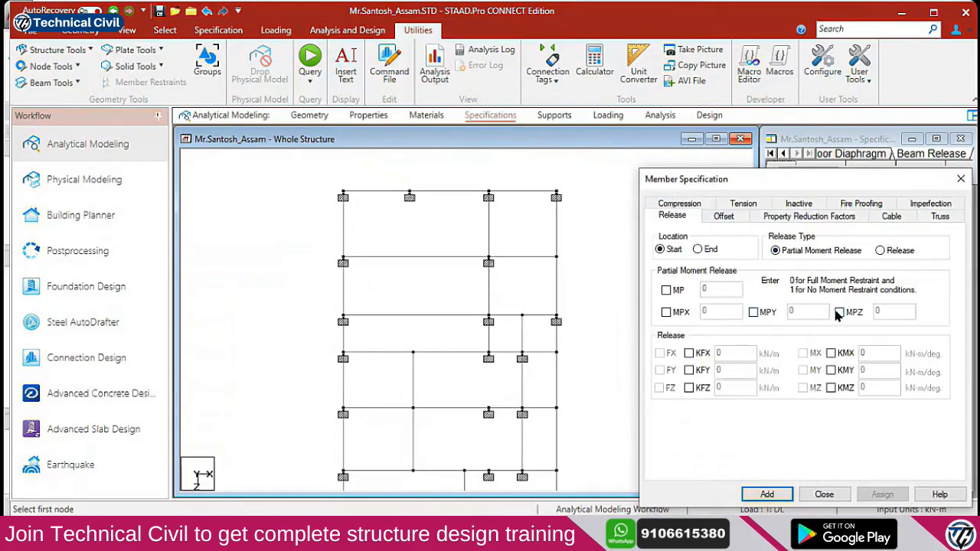
{"action": "left_click", "coordinate": [839, 312]}
{"action": "left_click", "coordinate": [754, 313]}
{"action": "double_click", "coordinate": [795, 313]}
{"action": "type", "text": ".5"}
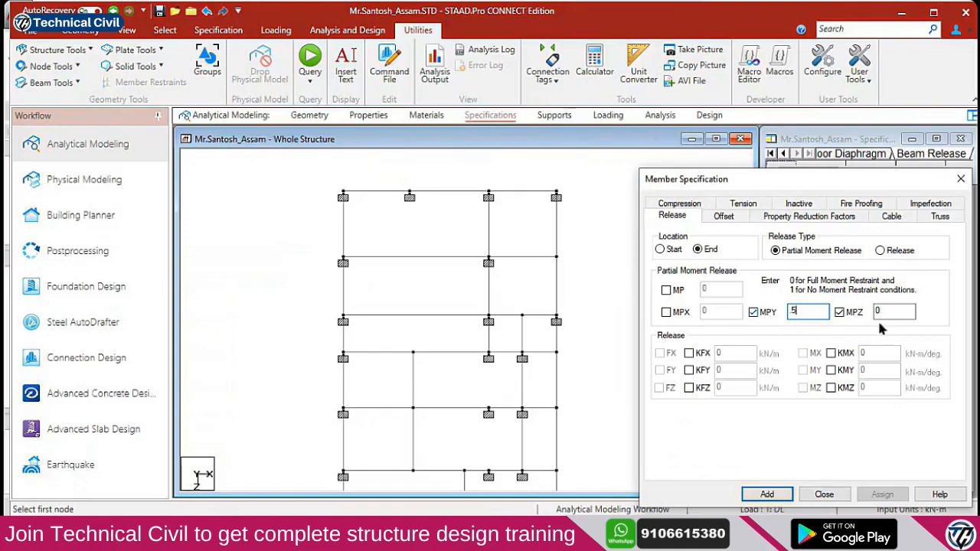
{"action": "left_click_drag", "start_coordinate": [889, 313], "coordinate": [815, 314]}
{"action": "type", "text": ".5"}
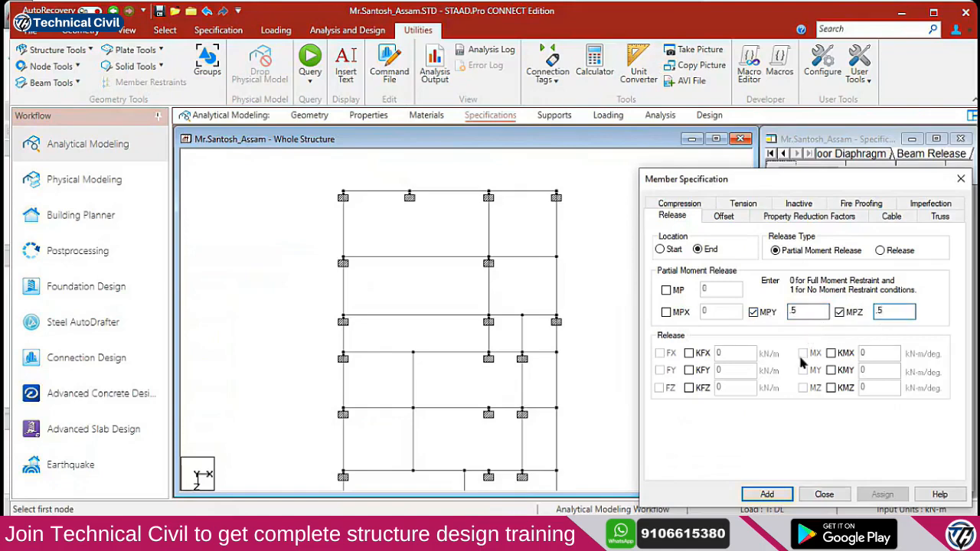
{"action": "left_click", "coordinate": [766, 494]}
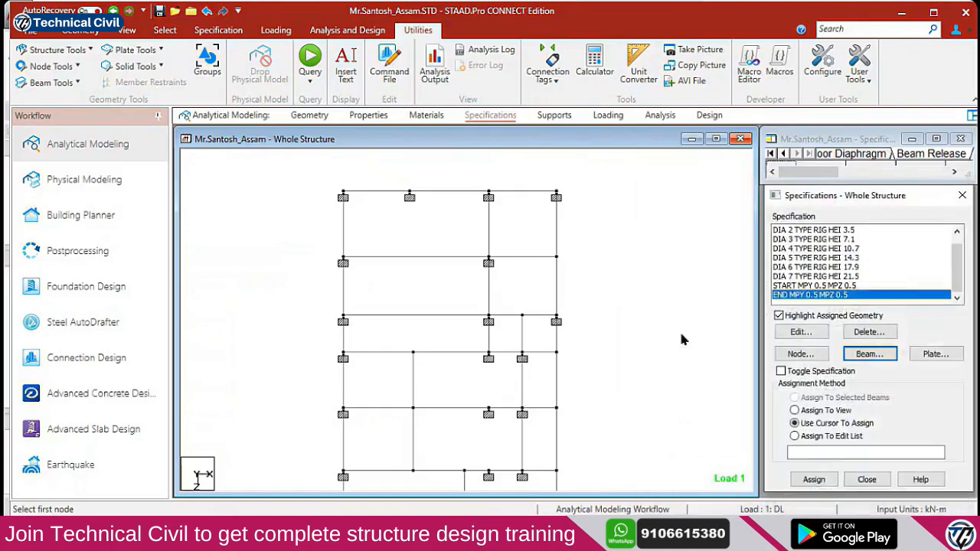
{"action": "left_click", "coordinate": [818, 285]}
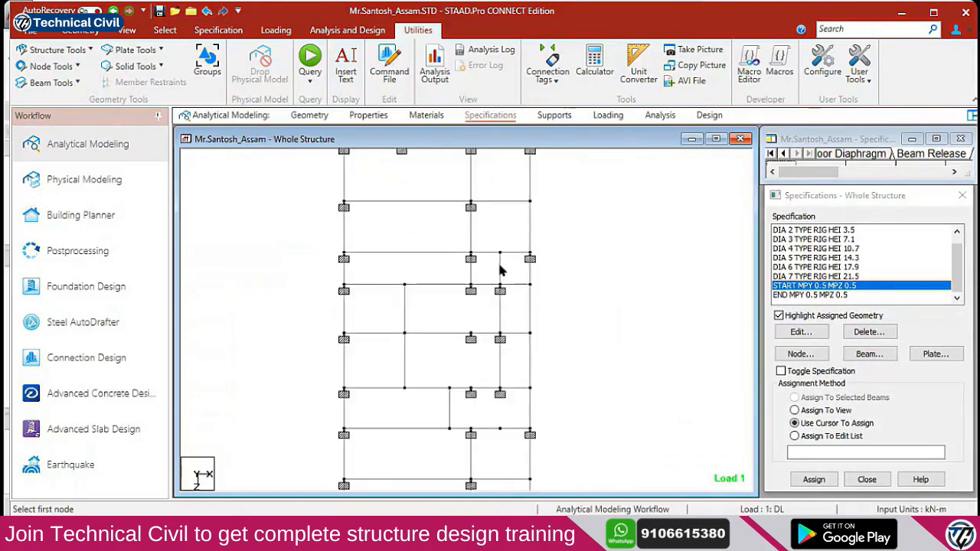
{"action": "left_click", "coordinate": [499, 268]}
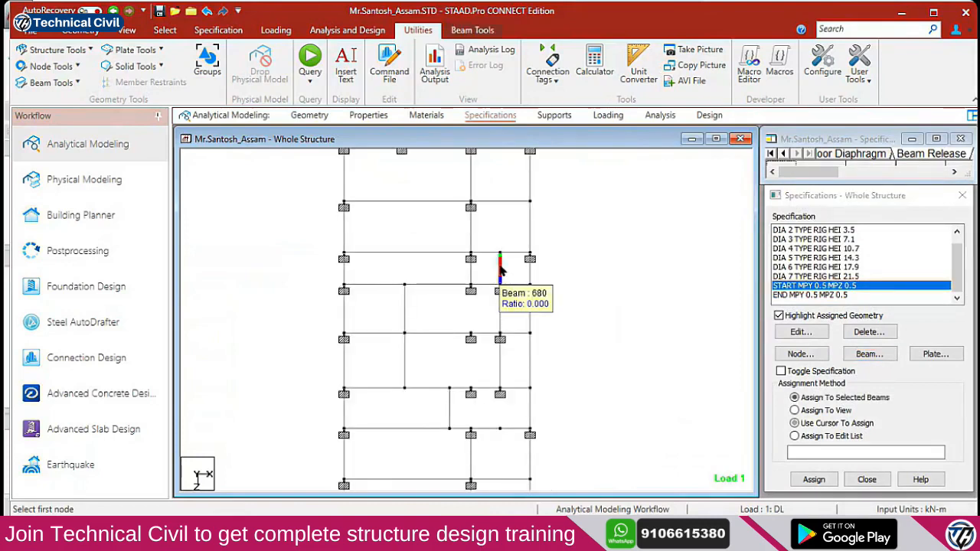
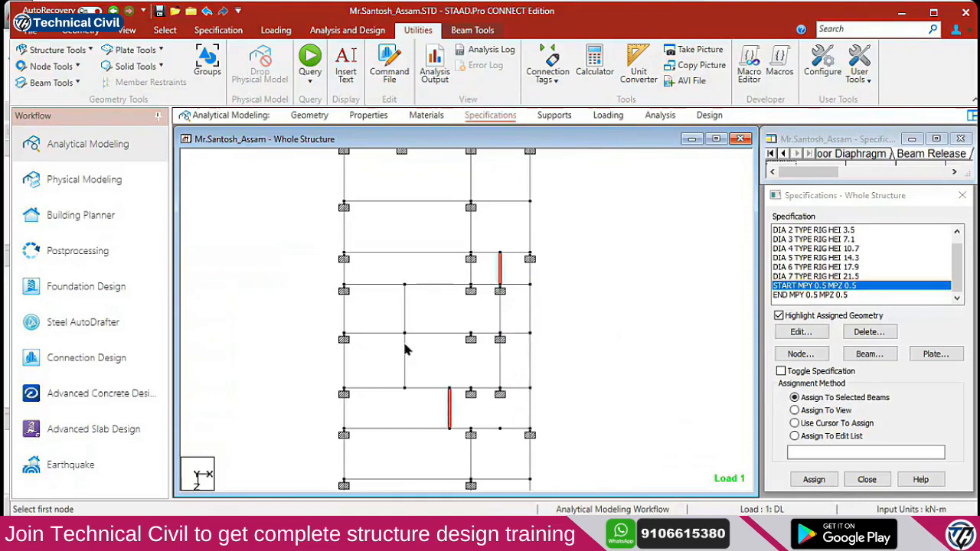
Add one more beam and assign the START MPY 0.5 MPZ 0.5 release, confirming result deletion
{"action": "left_click", "coordinate": [406, 317]}
{"action": "middle_click_drag", "start_coordinate": [531, 442], "coordinate": [494, 377]}
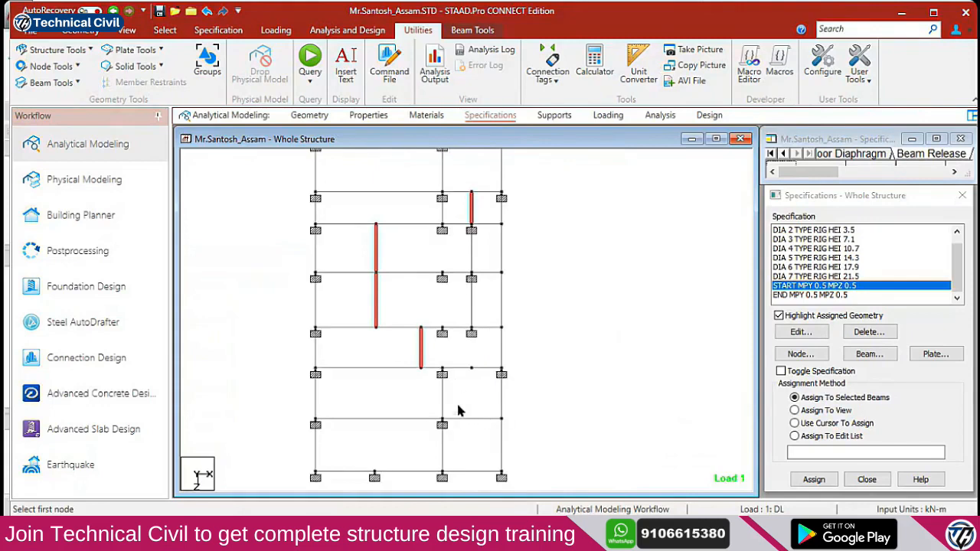
{"action": "scroll", "coordinate": [455, 366], "scroll_direction": "down", "scroll_amount": 5}
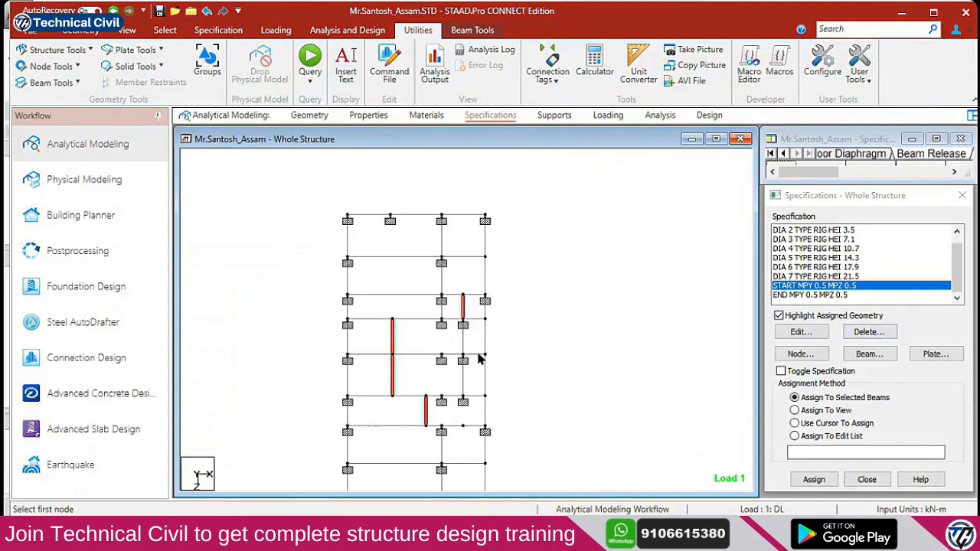
{"action": "left_click", "coordinate": [812, 479]}
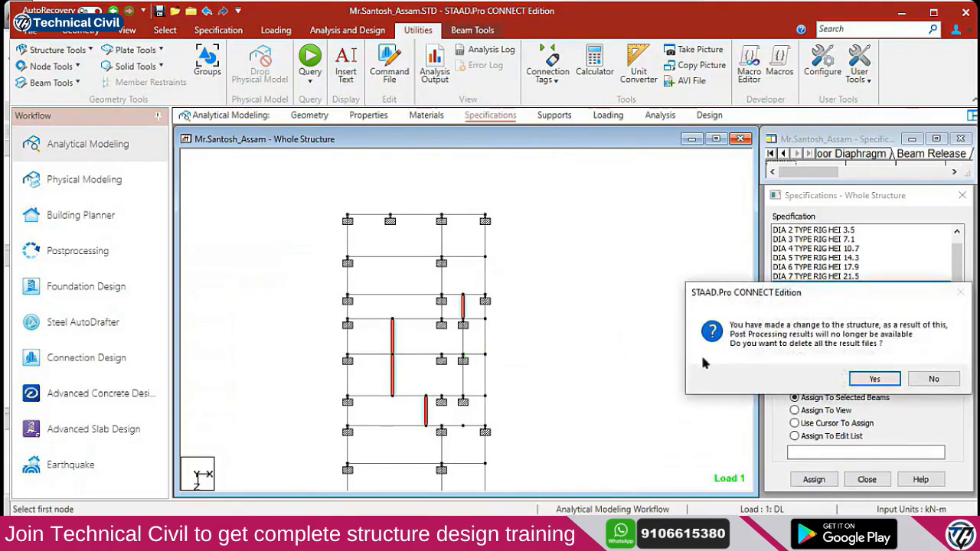
{"action": "left_click", "coordinate": [873, 378]}
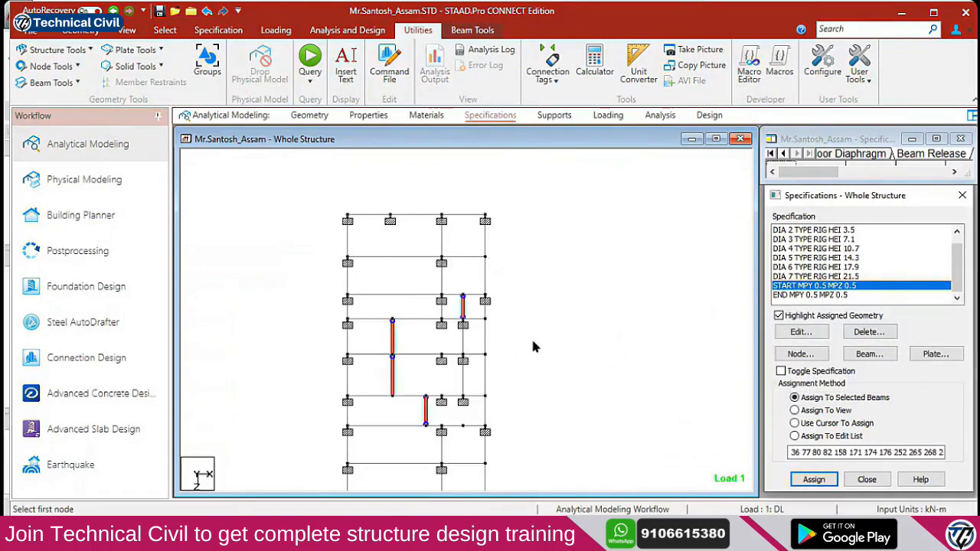
Reselect two stacked vertical beams and choose the END MPY 0.5 MPZ 0.5 release
{"action": "middle_click_drag", "start_coordinate": [516, 372], "coordinate": [512, 324]}
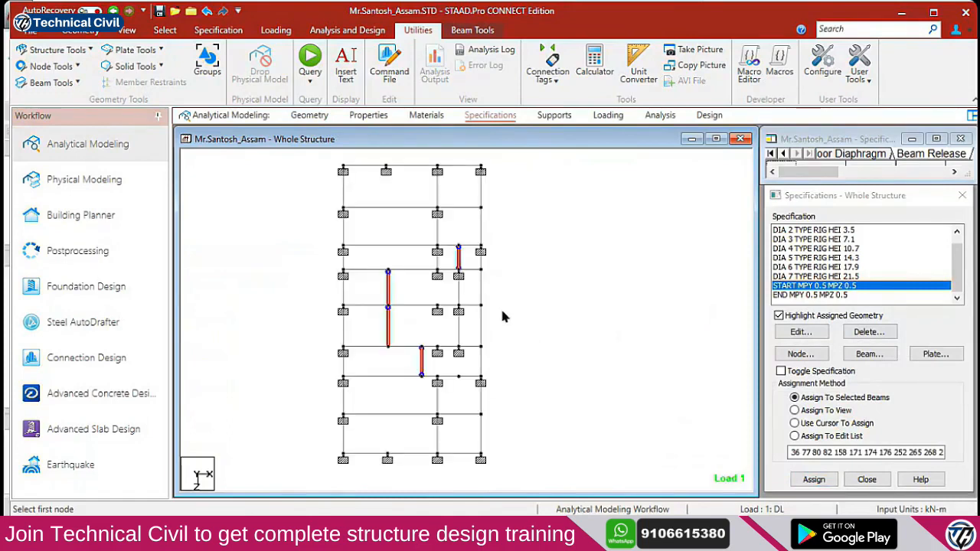
{"action": "left_click", "coordinate": [476, 367]}
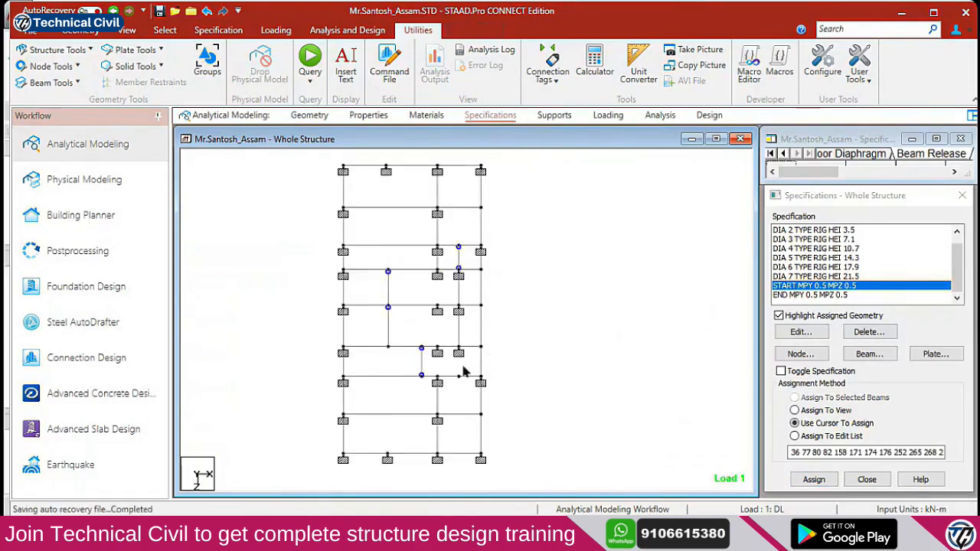
{"action": "left_click", "coordinate": [422, 365]}
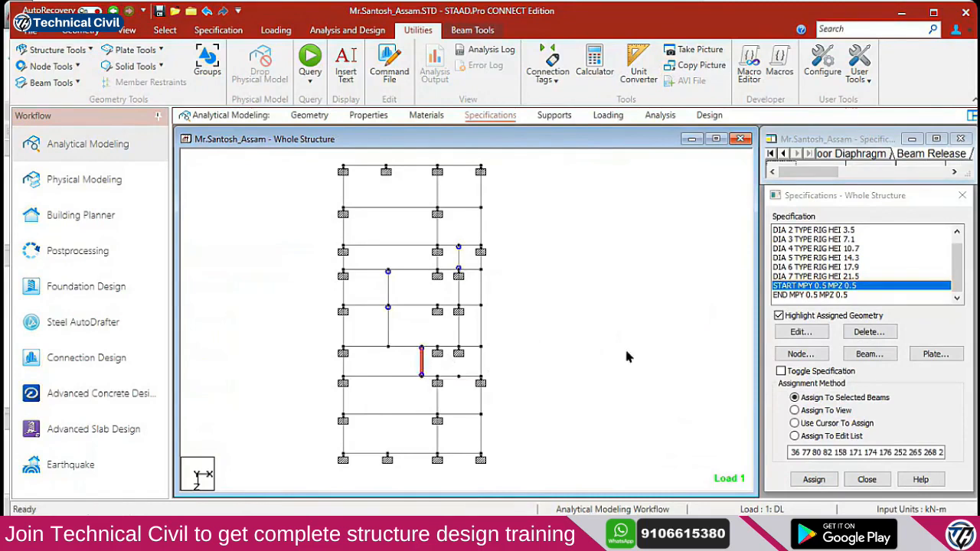
{"action": "left_click", "coordinate": [388, 297]}
{"action": "left_click", "coordinate": [388, 328], "text": "ctrl"}
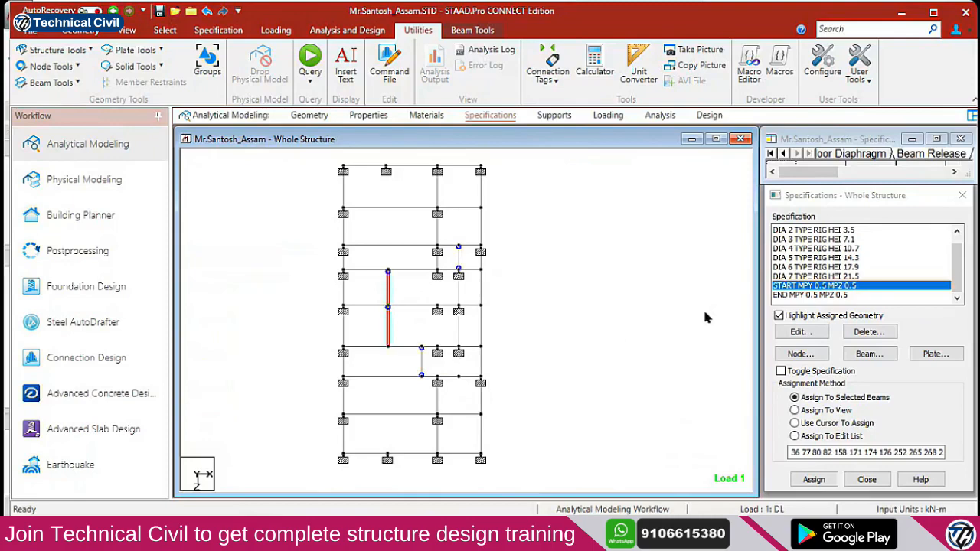
{"action": "left_click", "coordinate": [831, 297]}
{"action": "left_click", "coordinate": [794, 423]}
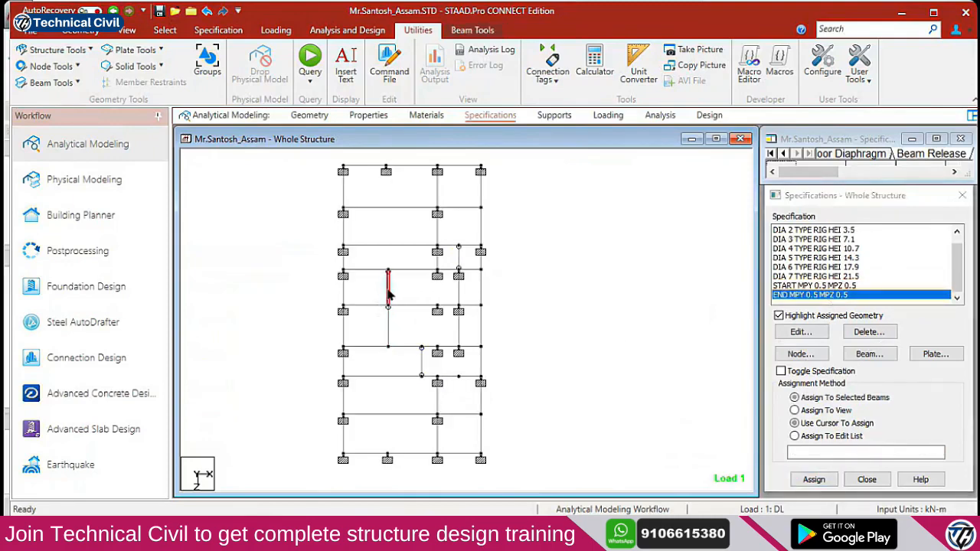
Assign END MPY 0.5 MPZ 0.5 to the lower vertical beam and three short beams
{"action": "left_click", "coordinate": [388, 328]}
{"action": "left_click", "coordinate": [469, 346]}
{"action": "left_click", "coordinate": [469, 305]}
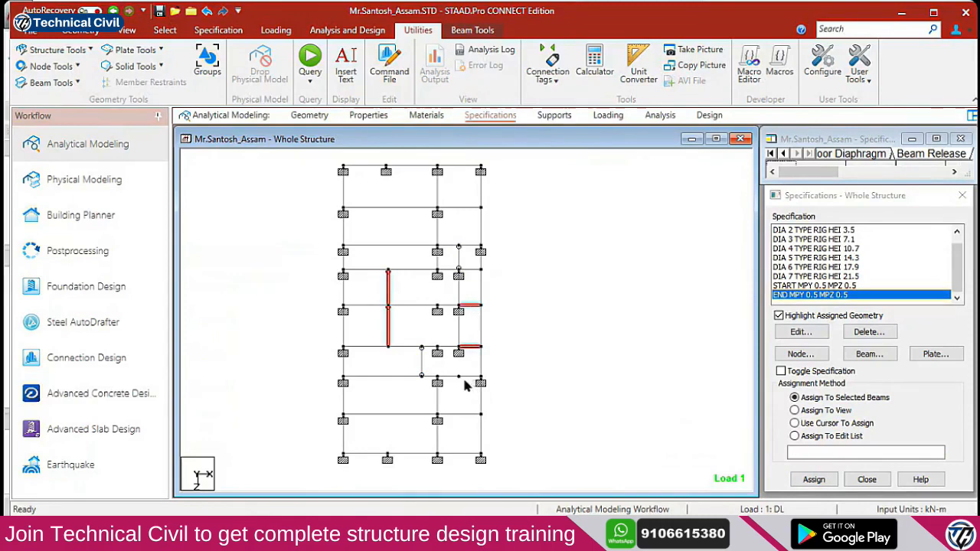
{"action": "left_click", "coordinate": [422, 361]}
{"action": "left_click", "coordinate": [813, 478]}
{"action": "left_click", "coordinate": [878, 378]}
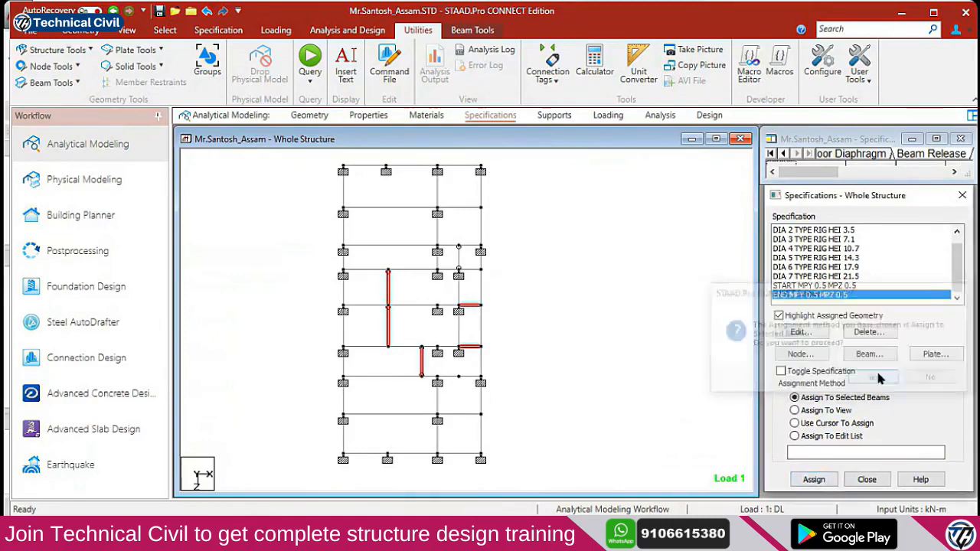
Switch to beam selection and select only the right-hand beam on the upper floor line
{"action": "left_click", "coordinate": [517, 362]}
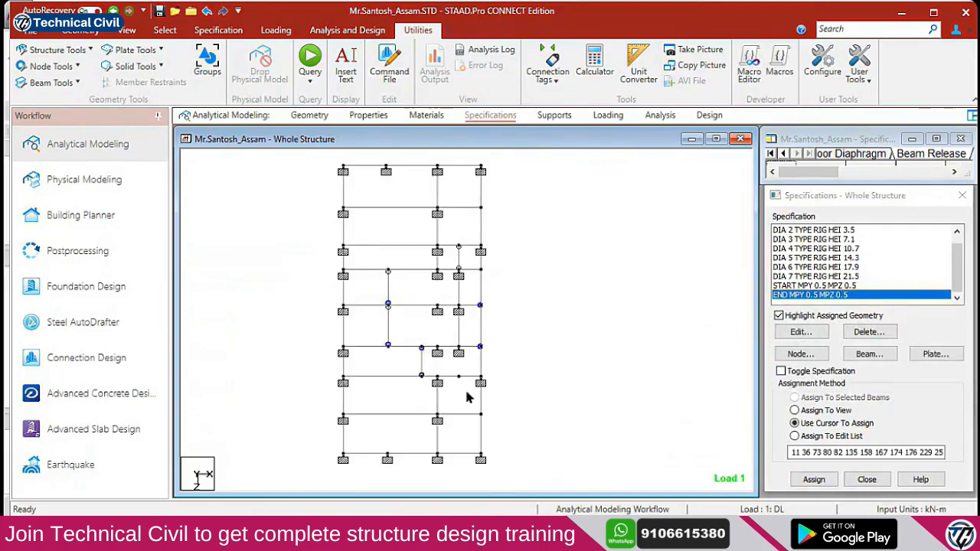
{"action": "scroll", "coordinate": [509, 427], "scroll_direction": "up", "scroll_amount": 3}
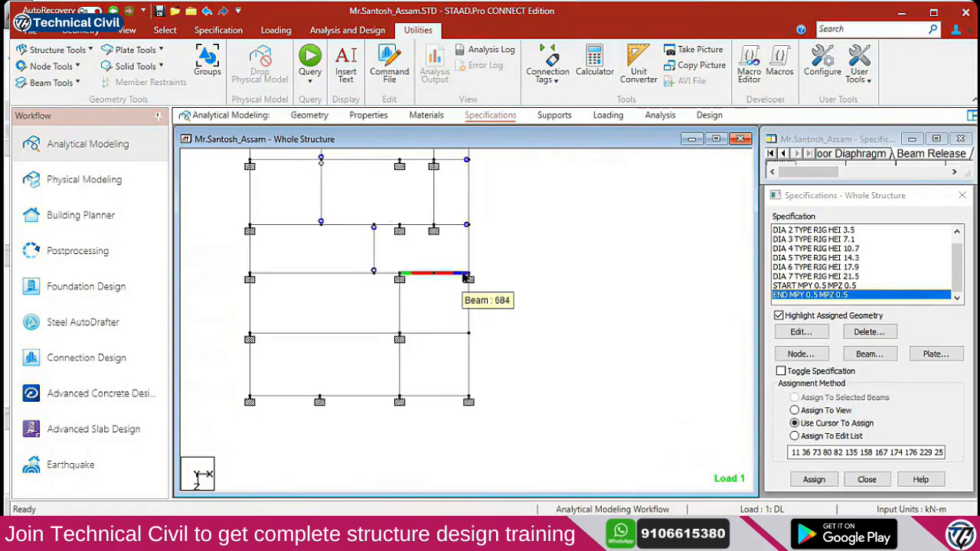
{"action": "right_click", "coordinate": [422, 303]}
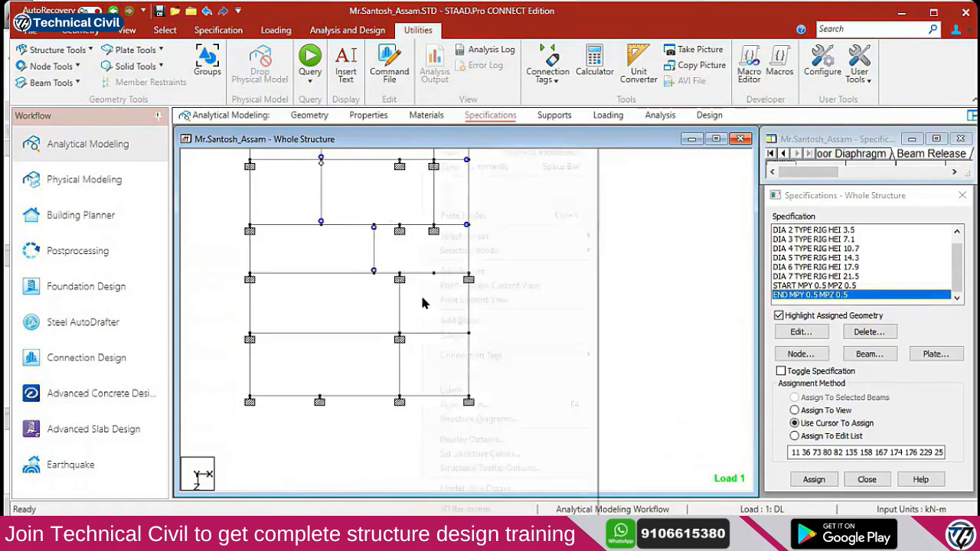
{"action": "mouse_move", "coordinate": [504, 242]}
{"action": "left_click", "coordinate": [675, 365]}
{"action": "left_click_drag", "start_coordinate": [423, 265], "coordinate": [452, 311]}
{"action": "left_click_drag", "start_coordinate": [372, 259], "coordinate": [520, 299]}
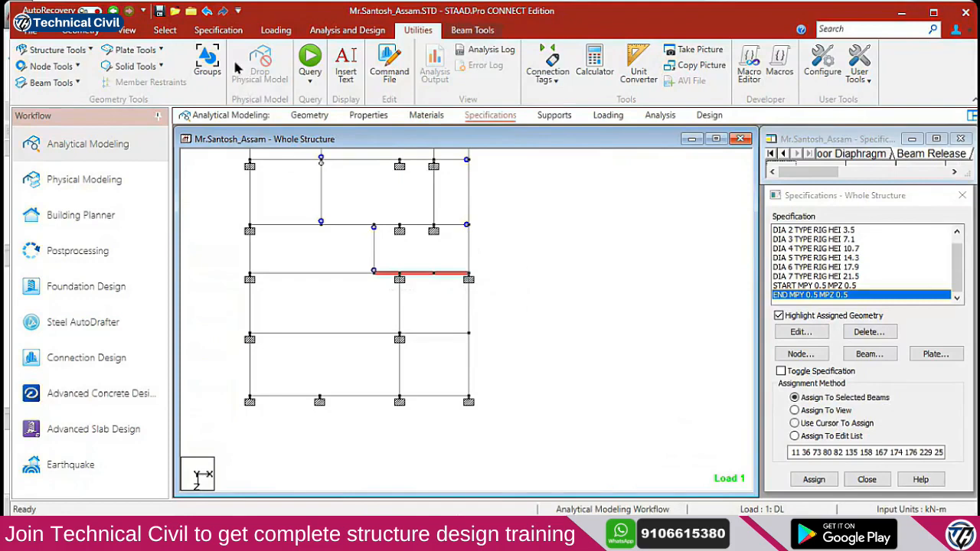
{"action": "left_click", "coordinate": [420, 289]}
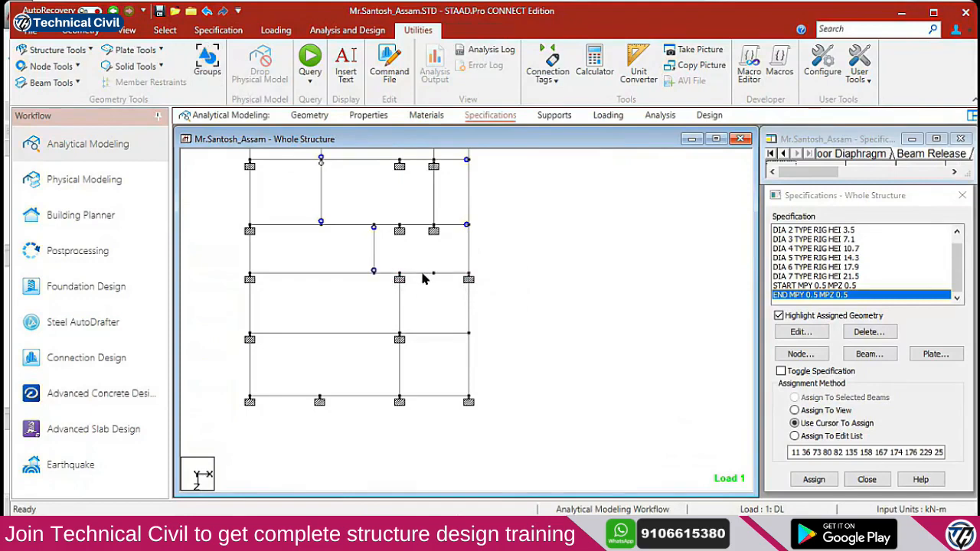
{"action": "left_click_drag", "start_coordinate": [414, 259], "coordinate": [449, 291]}
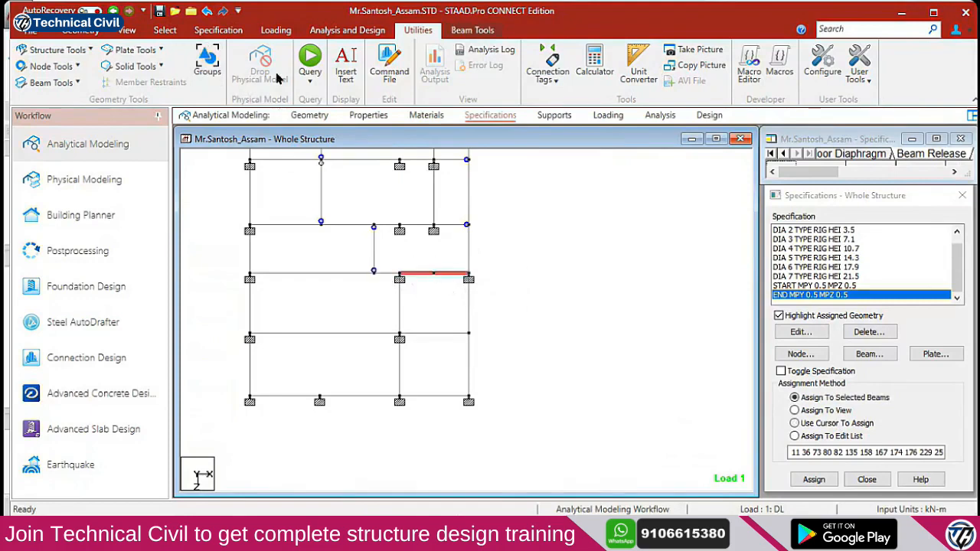
{"action": "left_click", "coordinate": [127, 30]}
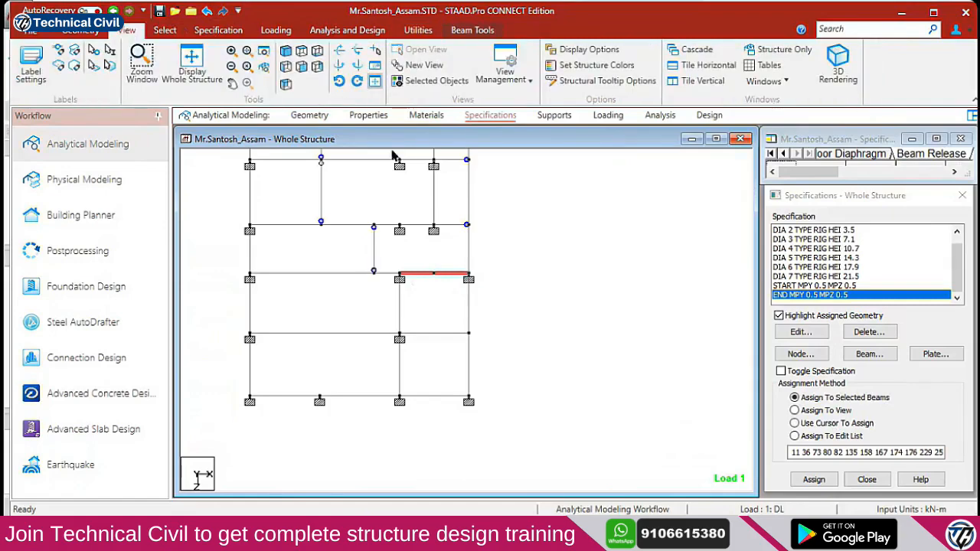
Switch to isometric view and zoom and pan to inspect the released beams
{"action": "left_click", "coordinate": [264, 51]}
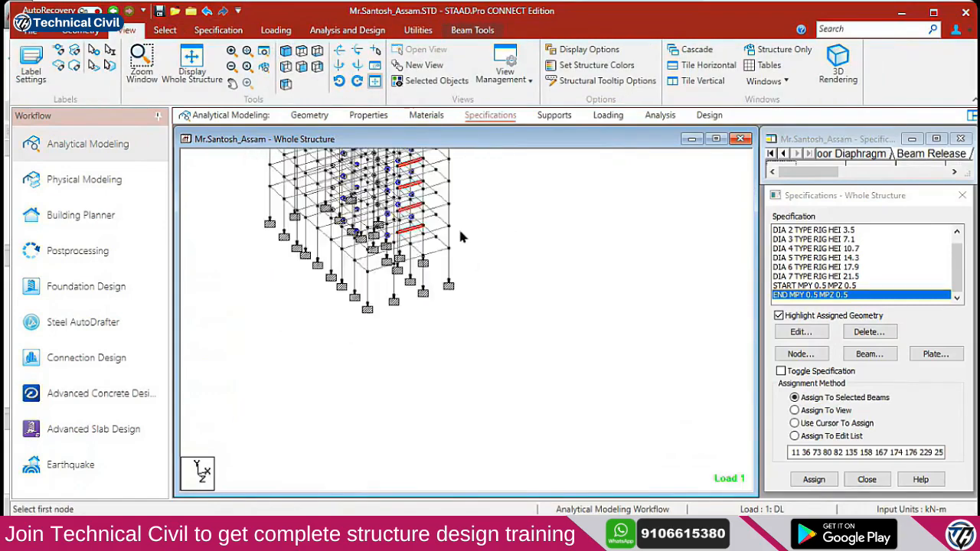
{"action": "middle_click_drag", "start_coordinate": [460, 233], "coordinate": [469, 375]}
{"action": "middle_click_drag", "start_coordinate": [428, 268], "coordinate": [434, 293]}
{"action": "scroll", "coordinate": [435, 270], "scroll_direction": "up", "scroll_amount": 3}
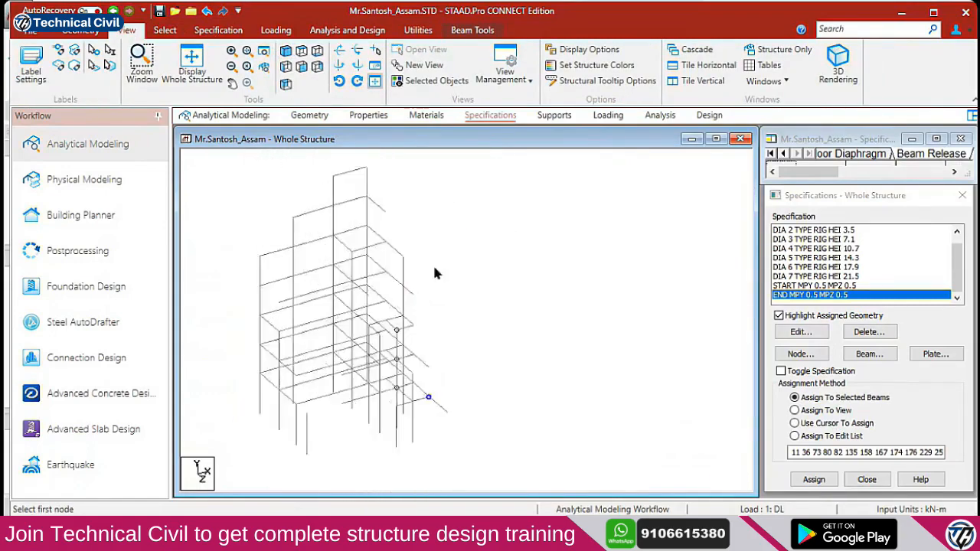
{"action": "scroll", "coordinate": [459, 261], "scroll_direction": "up", "scroll_amount": 4}
{"action": "middle_click_drag", "start_coordinate": [491, 274], "coordinate": [429, 393]}
{"action": "scroll", "coordinate": [506, 339], "scroll_direction": "up", "scroll_amount": 2}
{"action": "middle_click_drag", "start_coordinate": [509, 334], "coordinate": [522, 301]}
{"action": "scroll", "coordinate": [487, 347], "scroll_direction": "up", "scroll_amount": 1}
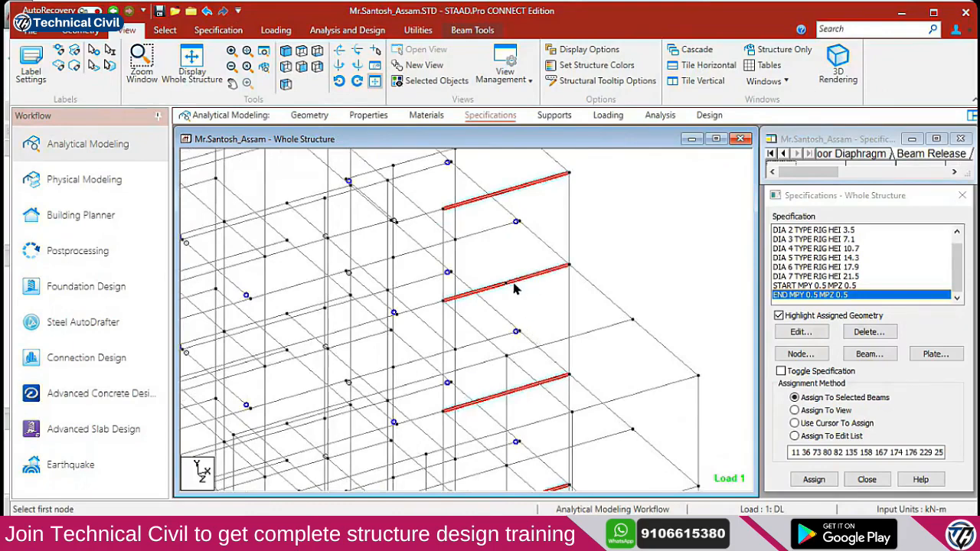
{"action": "left_click", "coordinate": [503, 287]}
{"action": "scroll", "coordinate": [506, 299], "scroll_direction": "down", "scroll_amount": 2}
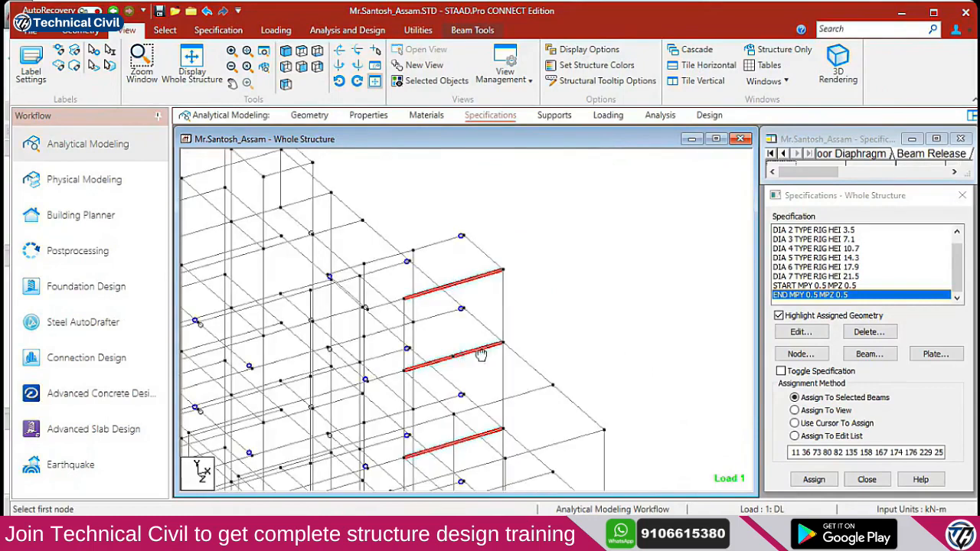
{"action": "middle_click_drag", "start_coordinate": [481, 354], "coordinate": [523, 282]}
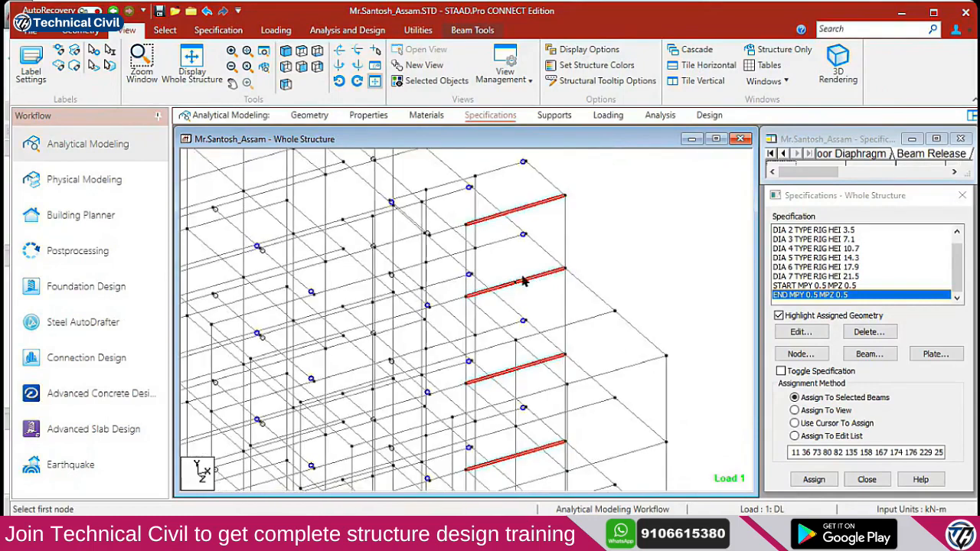
In top plan view, select the two beams on the lower bay line, then check the browser
{"action": "left_click", "coordinate": [300, 52]}
{"action": "scroll", "coordinate": [497, 306], "scroll_direction": "down", "scroll_amount": 2}
{"action": "scroll", "coordinate": [493, 341], "scroll_direction": "down", "scroll_amount": 2}
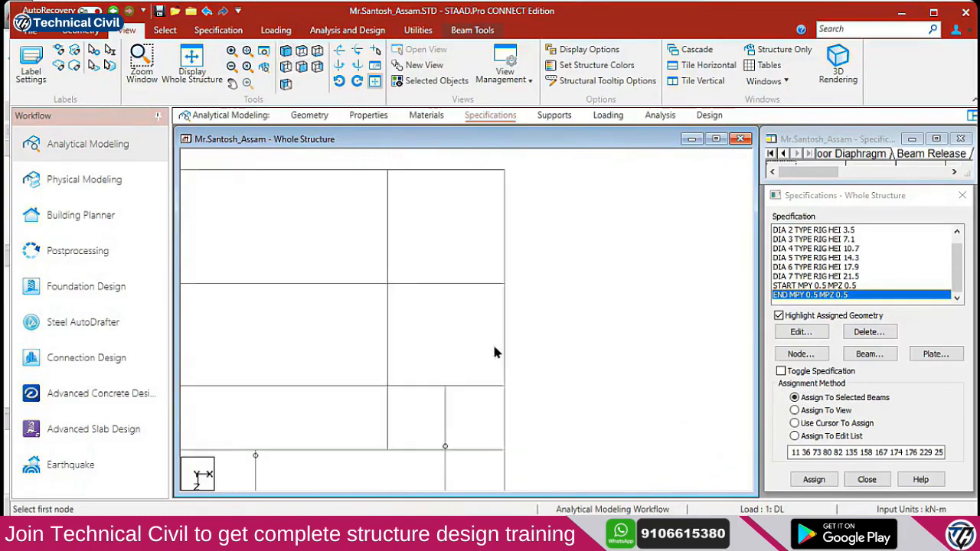
{"action": "middle_click_drag", "start_coordinate": [474, 401], "coordinate": [532, 192]}
{"action": "middle_click_drag", "start_coordinate": [510, 414], "coordinate": [506, 243]}
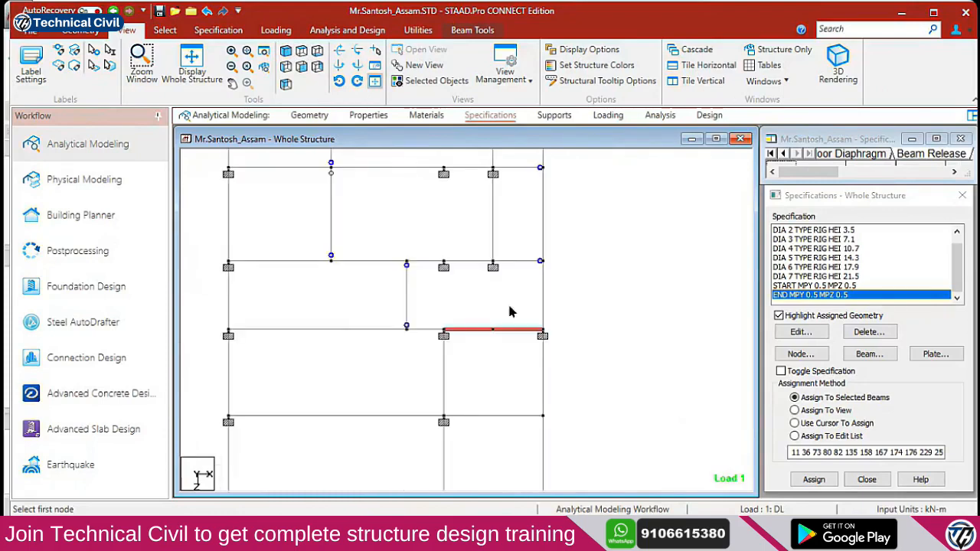
{"action": "left_click", "coordinate": [500, 346]}
{"action": "left_click_drag", "start_coordinate": [520, 291], "coordinate": [470, 366]}
{"action": "key", "text": "alt+Tab"}
{"action": "scroll", "coordinate": [749, 342], "scroll_direction": "up", "scroll_amount": 1}
{"action": "scroll", "coordinate": [799, 329], "scroll_direction": "down", "scroll_amount": 1}
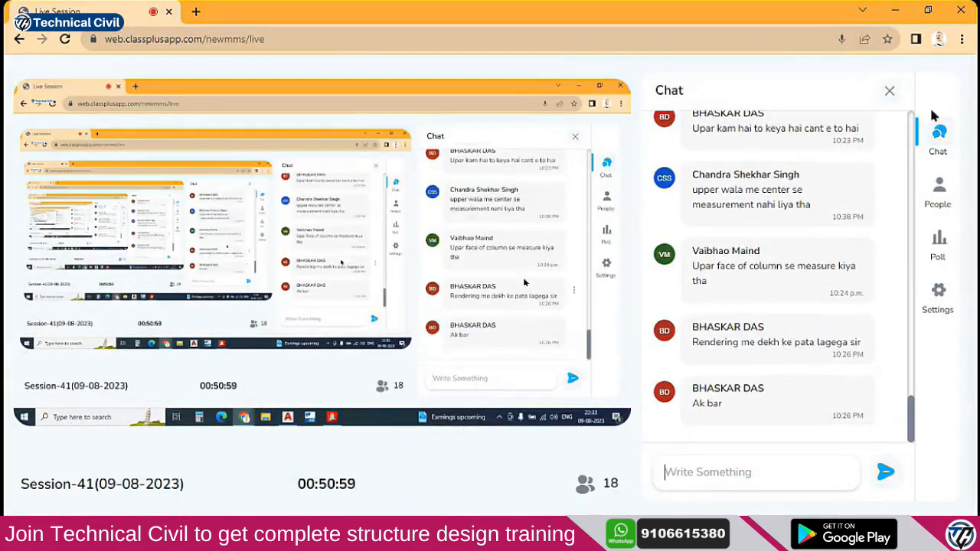
{"action": "left_click", "coordinate": [895, 14]}
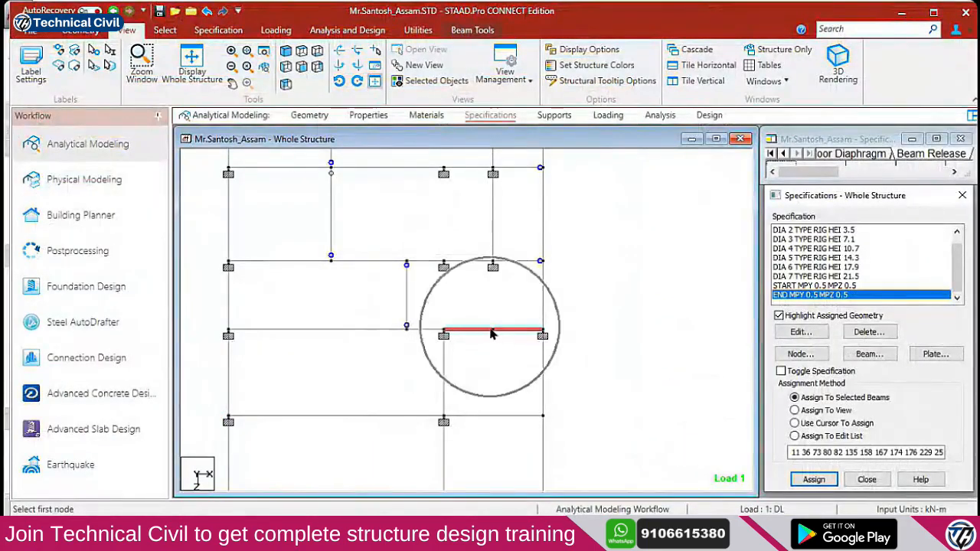
In isometric view, rotate the model and select the two collinear beam pieces at upper right
{"action": "left_click", "coordinate": [288, 52]}
{"action": "middle_click_drag", "start_coordinate": [601, 253], "coordinate": [561, 321]}
{"action": "scroll", "coordinate": [559, 321], "scroll_direction": "up", "scroll_amount": 2}
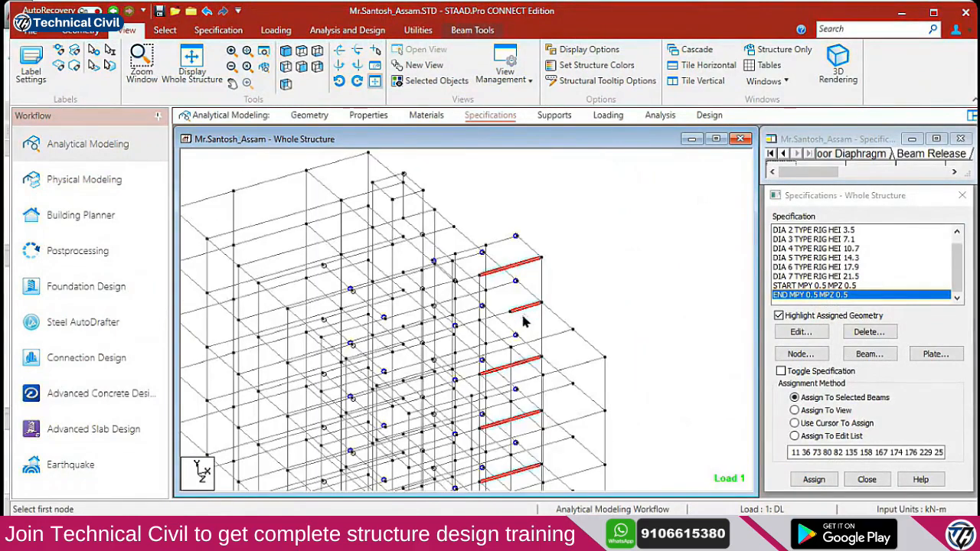
{"action": "scroll", "coordinate": [528, 322], "scroll_direction": "up", "scroll_amount": 3}
{"action": "middle_click_drag", "start_coordinate": [560, 271], "coordinate": [548, 349]}
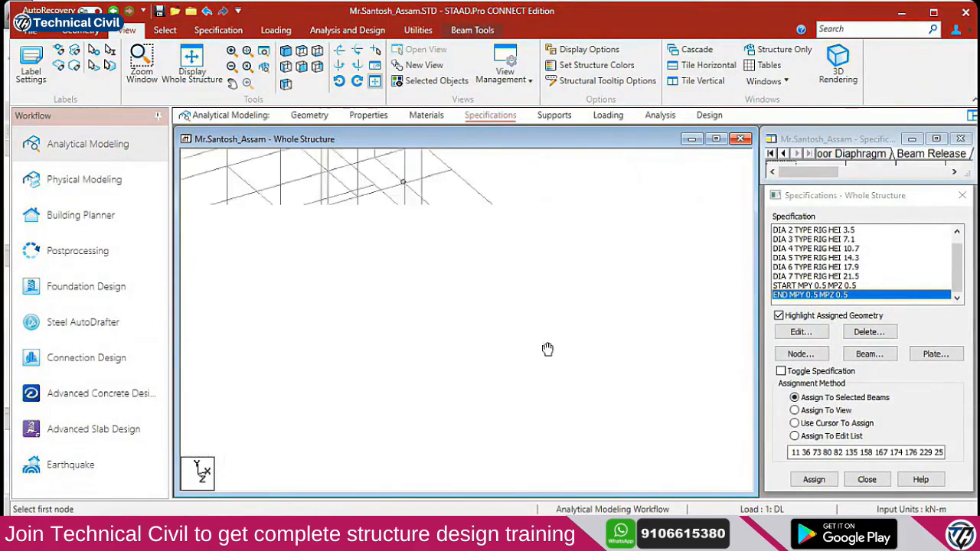
{"action": "key", "text": "Left"}
{"action": "key", "text": "Left"}
{"action": "key", "text": "Left"}
{"action": "key", "text": "Left"}
{"action": "key", "text": "Left"}
{"action": "key", "text": "Left"}
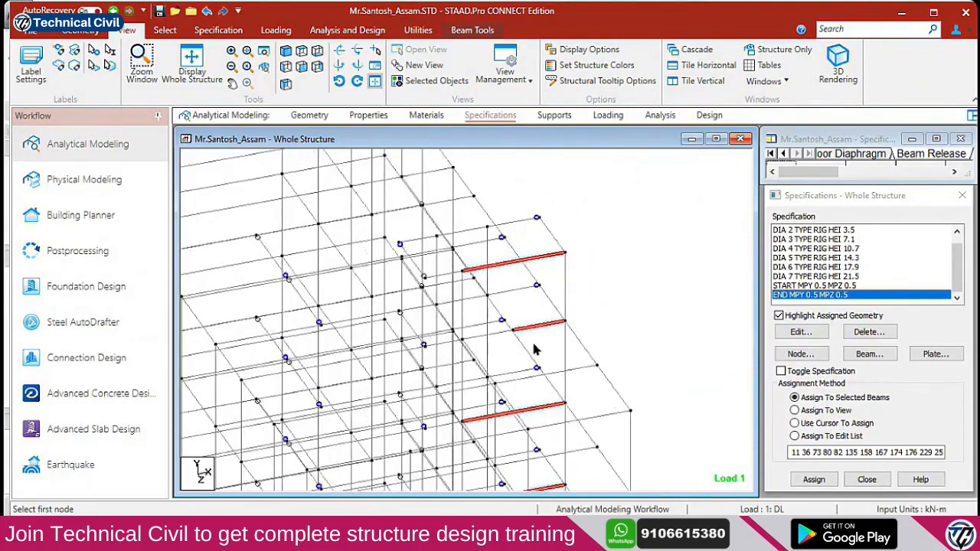
{"action": "key", "text": "Left"}
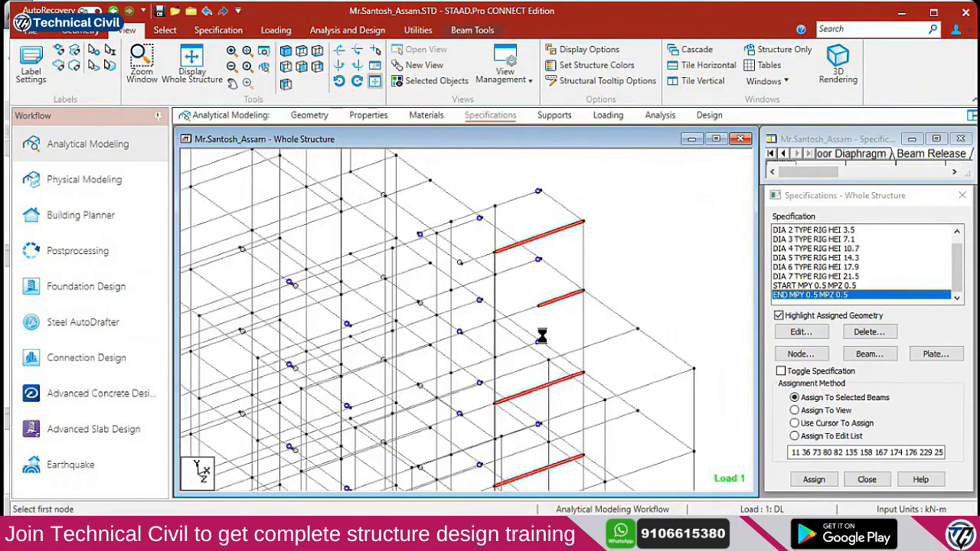
{"action": "left_click", "coordinate": [539, 310]}
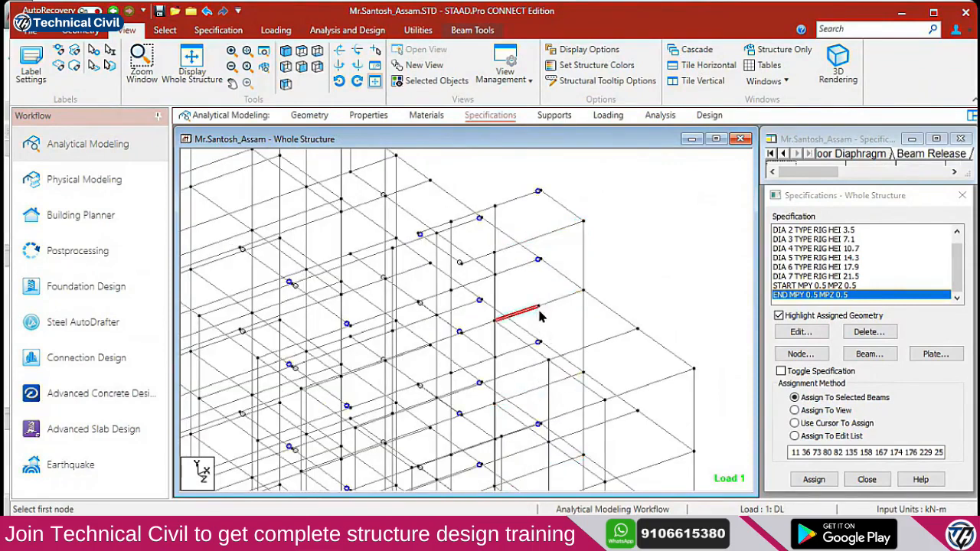
{"action": "left_click", "coordinate": [555, 303], "text": "ctrl"}
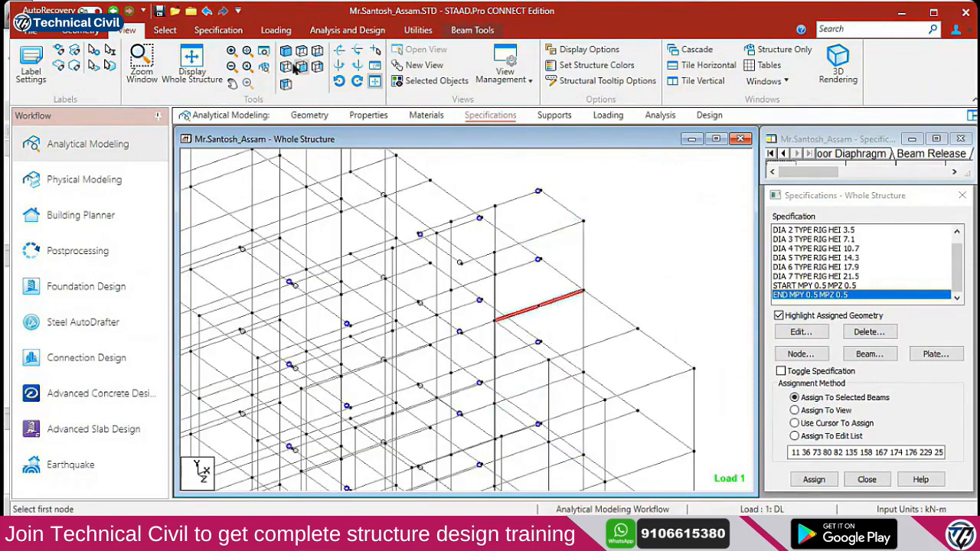
{"action": "left_click", "coordinate": [93, 31]}
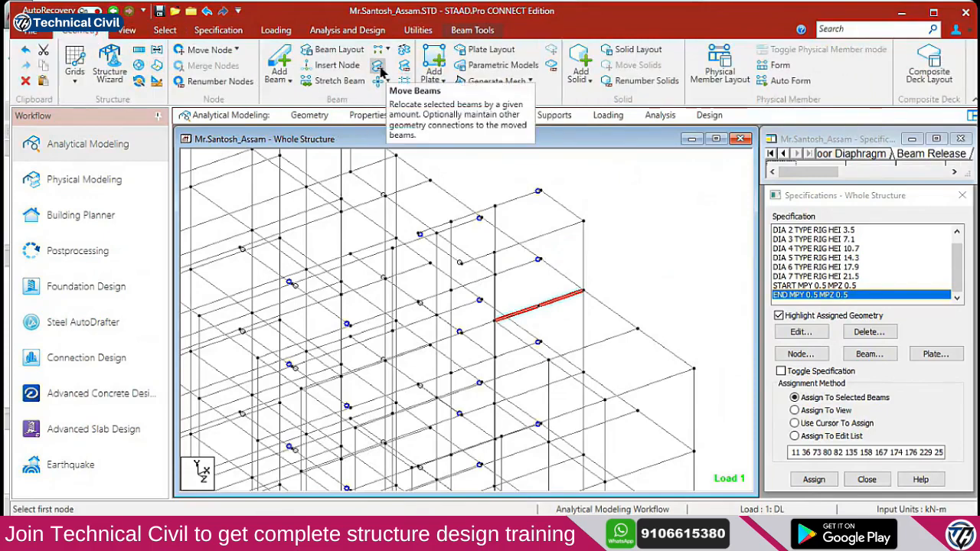
Close Merge Selected Beams without merging and redraw the whole structure
{"action": "left_click", "coordinate": [404, 50]}
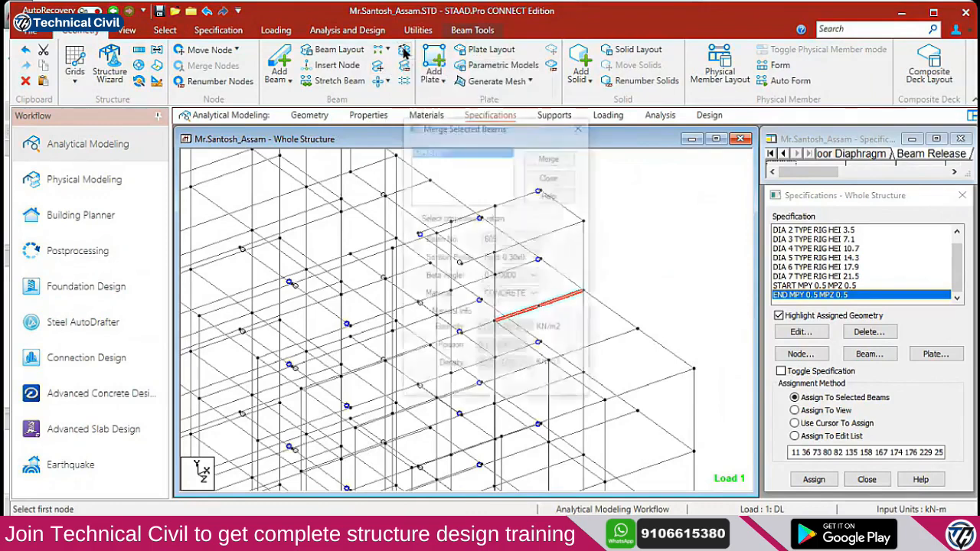
{"action": "left_click", "coordinate": [551, 176]}
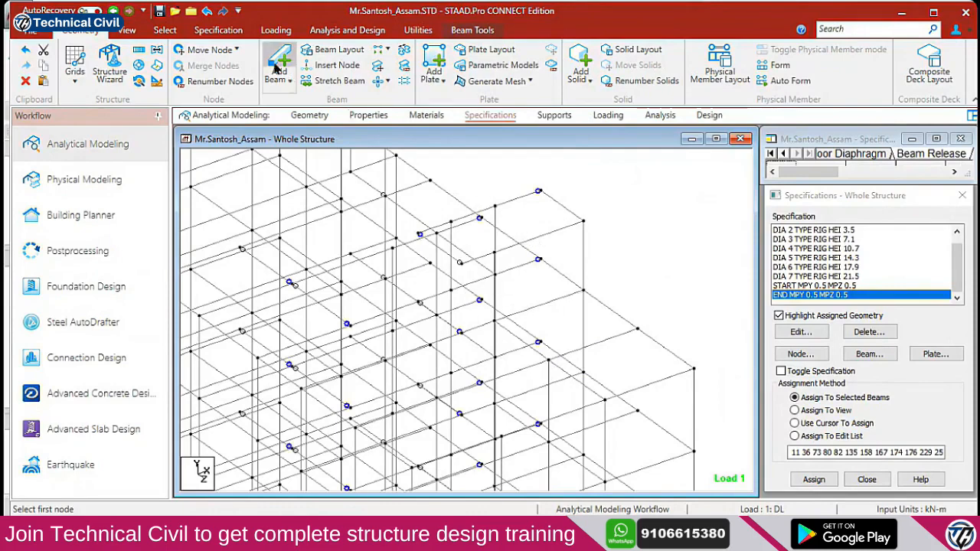
{"action": "left_click", "coordinate": [127, 30]}
{"action": "left_click", "coordinate": [301, 52]}
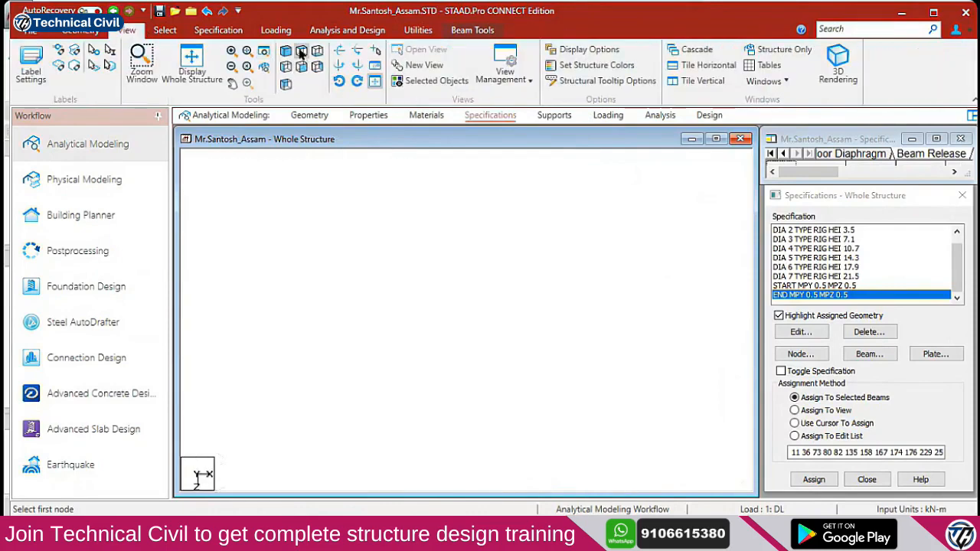
{"action": "left_click", "coordinate": [287, 52]}
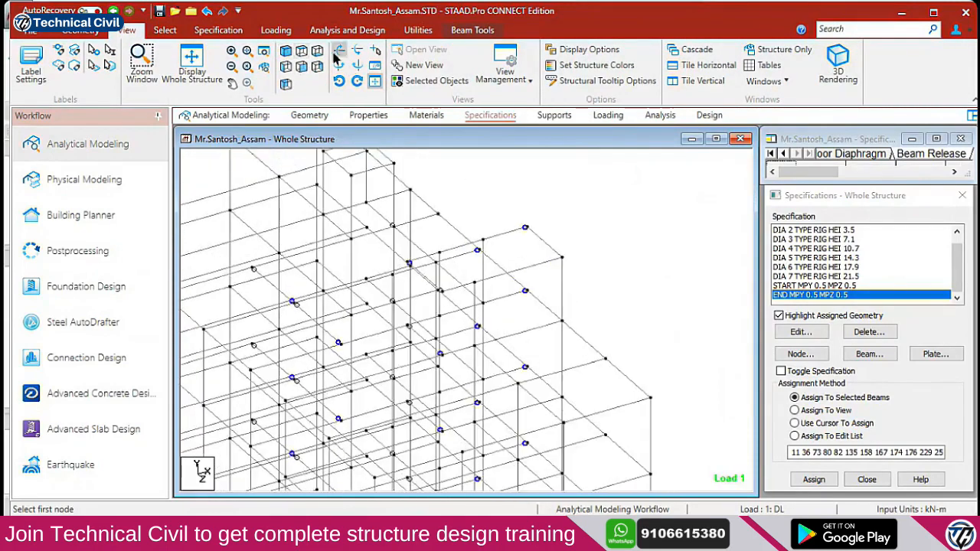
{"action": "left_click", "coordinate": [191, 65]}
Show the front elevation and open the beam Property Reduction Factors settings
{"action": "left_click", "coordinate": [302, 52]}
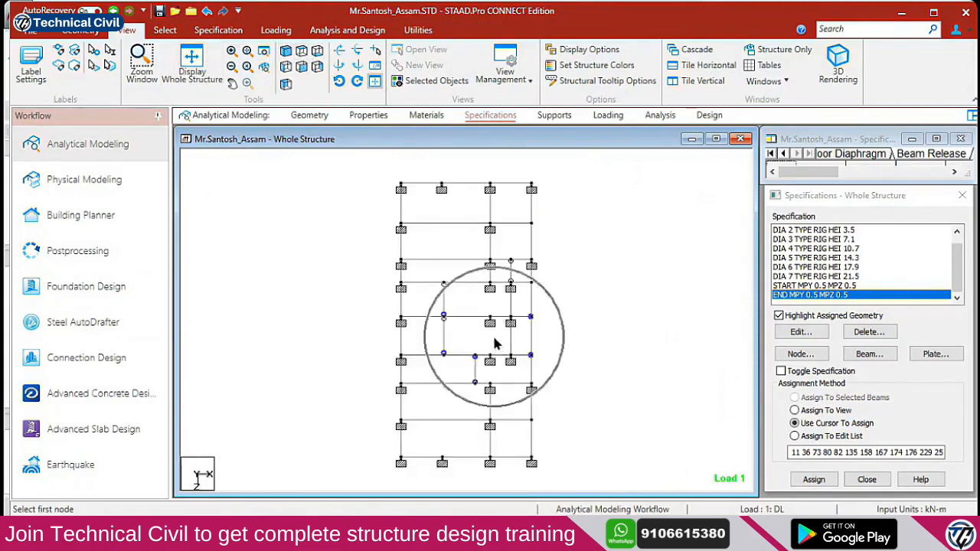
{"action": "left_click", "coordinate": [873, 350]}
{"action": "left_click", "coordinate": [775, 219]}
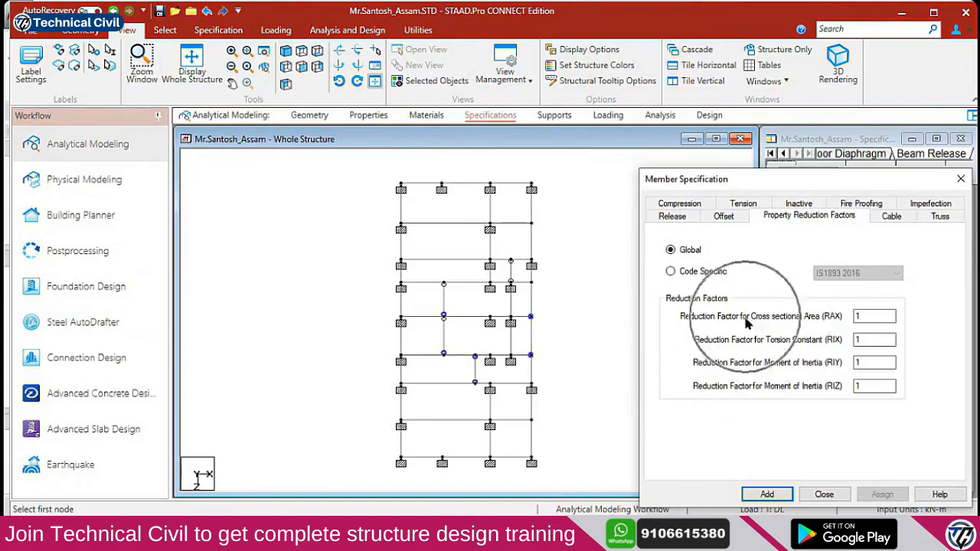
Compare Global and Code Specific IS1893 2016 reduction factors, leaving Code Specific chosen
{"action": "left_click", "coordinate": [699, 274]}
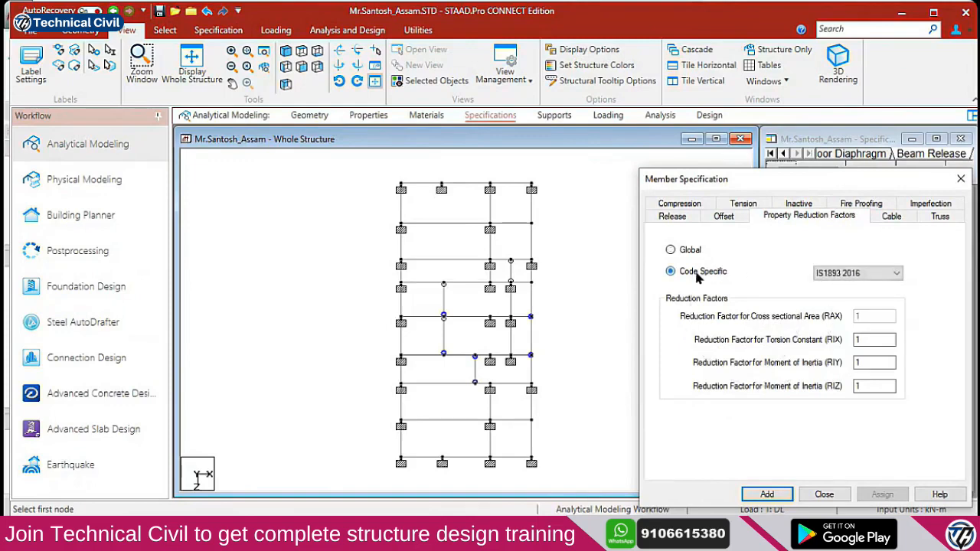
{"action": "left_click", "coordinate": [695, 253]}
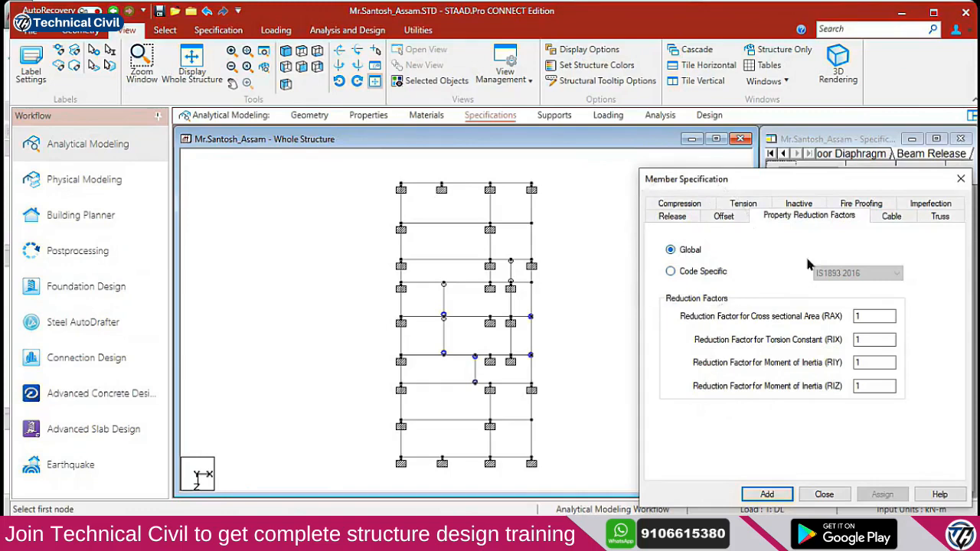
{"action": "left_click", "coordinate": [710, 280]}
{"action": "key", "text": "ctrl"}
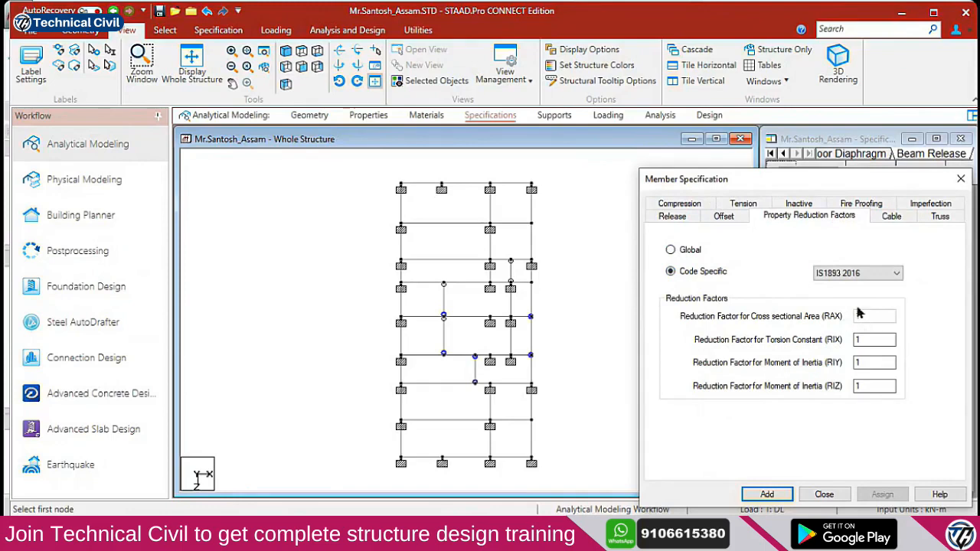
{"action": "left_click", "coordinate": [685, 249]}
{"action": "key", "text": "ctrl"}
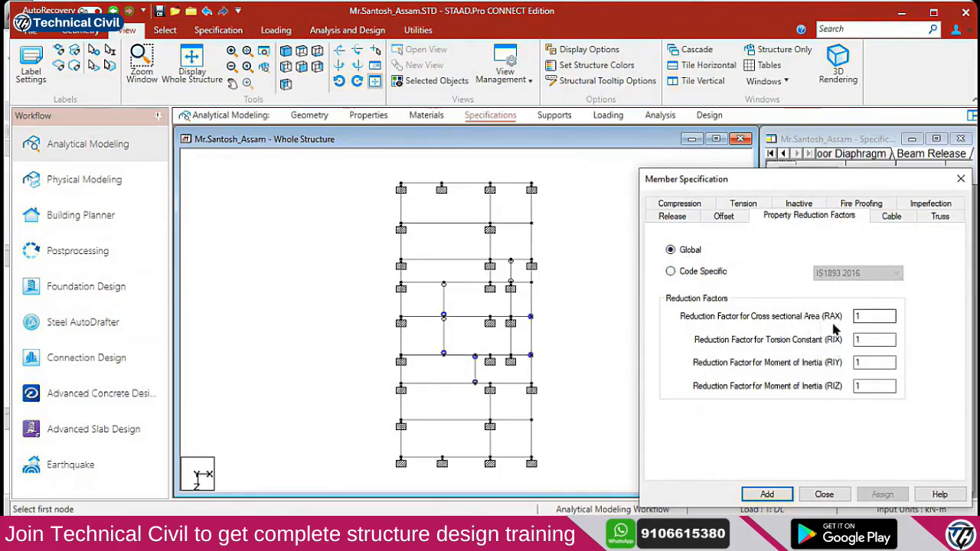
{"action": "left_click", "coordinate": [687, 274]}
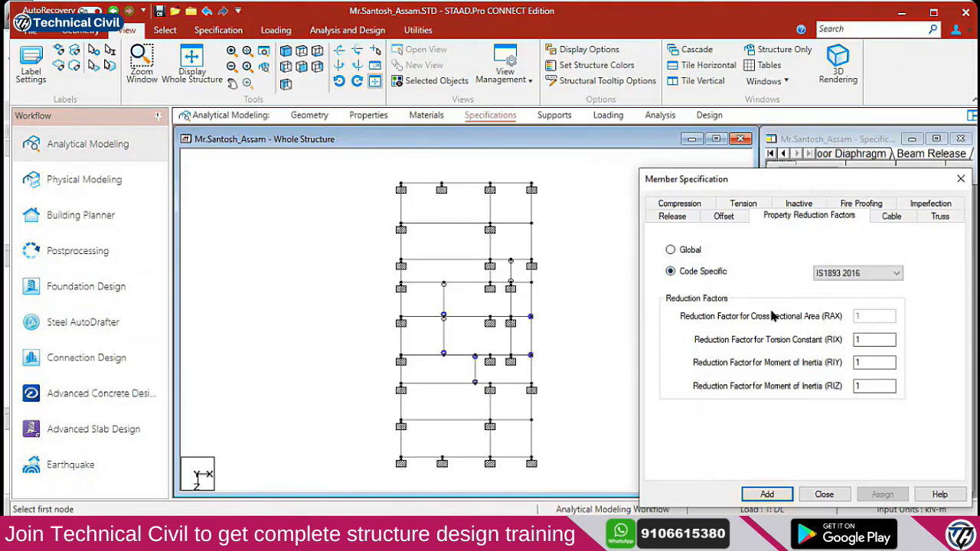
Check the live-session browser chat twice, returning to STAAD each time
{"action": "key", "text": "alt+Tab"}
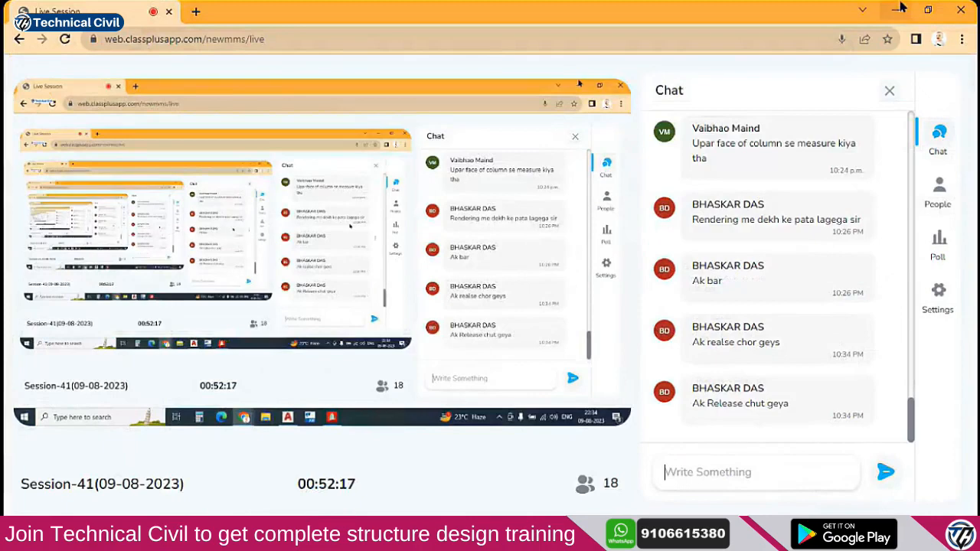
{"action": "left_click", "coordinate": [899, 9]}
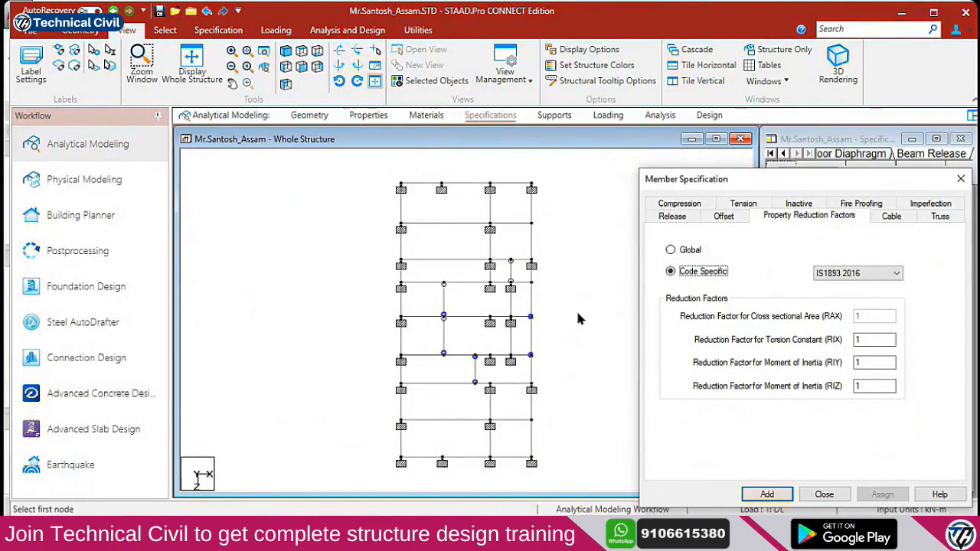
{"action": "key", "text": "alt+Tab"}
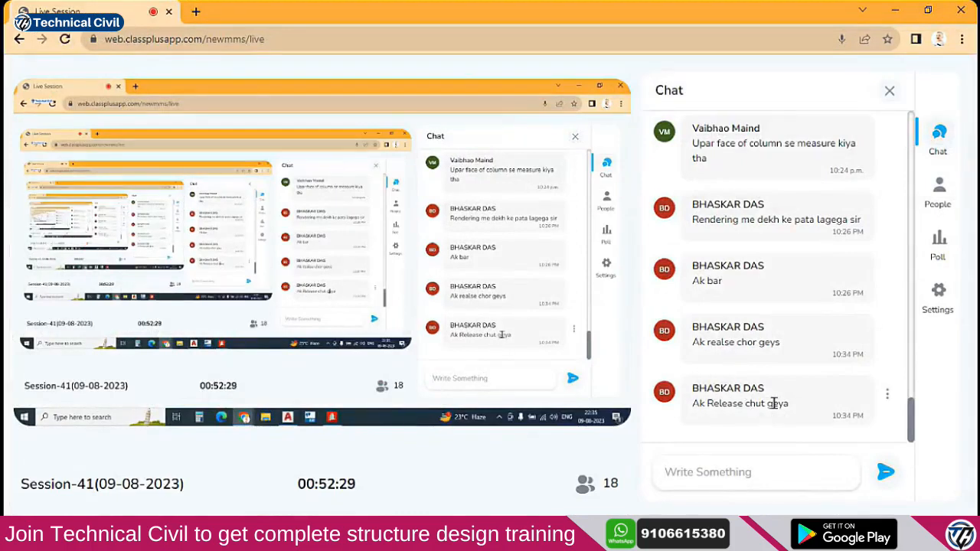
{"action": "left_click", "coordinate": [895, 10]}
Close Member Specification, then assign END MPY 0.5 MPZ 0.5 to a horizontal beam
{"action": "left_click", "coordinate": [834, 495]}
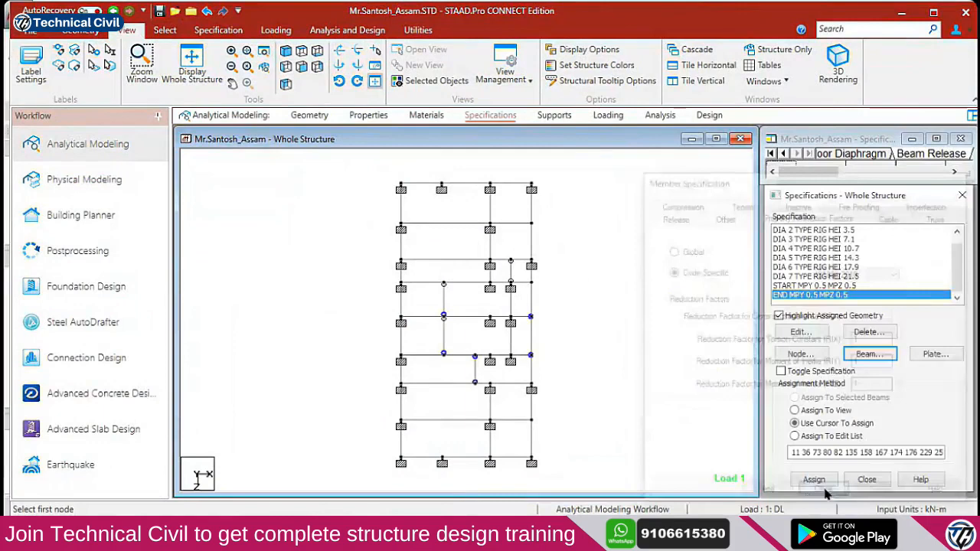
{"action": "scroll", "coordinate": [459, 327], "scroll_direction": "up", "scroll_amount": 5}
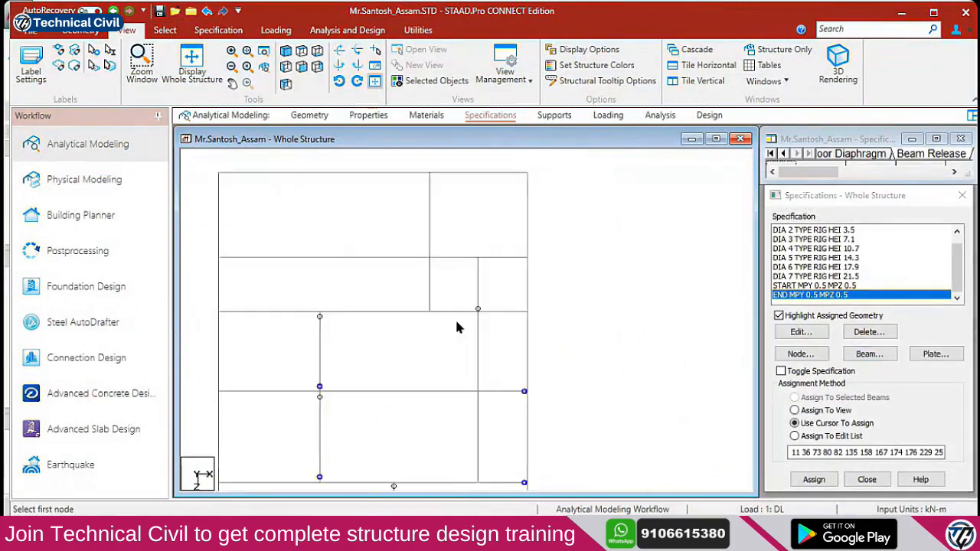
{"action": "scroll", "coordinate": [452, 314], "scroll_direction": "up", "scroll_amount": 2}
{"action": "middle_click_drag", "start_coordinate": [454, 301], "coordinate": [508, 411]}
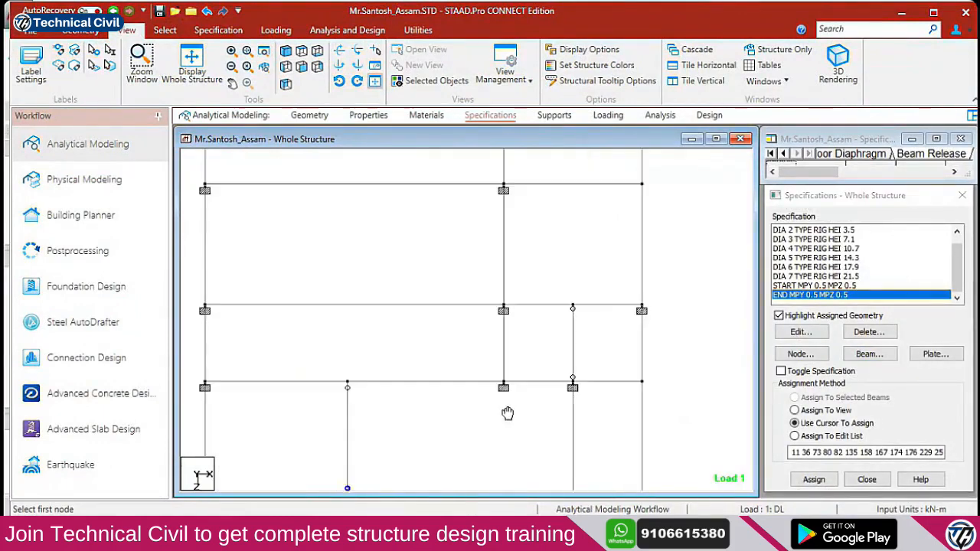
{"action": "middle_click_drag", "start_coordinate": [584, 246], "coordinate": [569, 278]}
{"action": "left_click", "coordinate": [570, 287]}
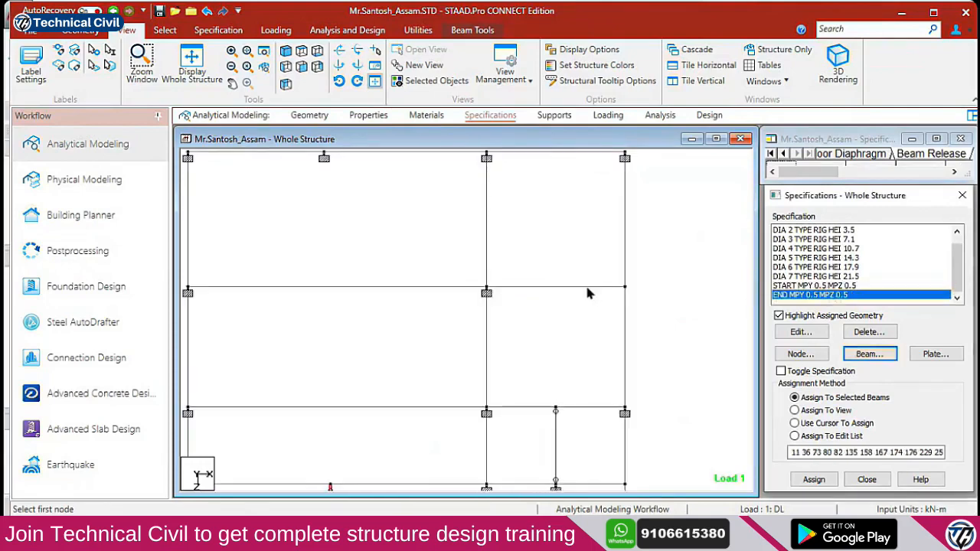
{"action": "left_click", "coordinate": [815, 478]}
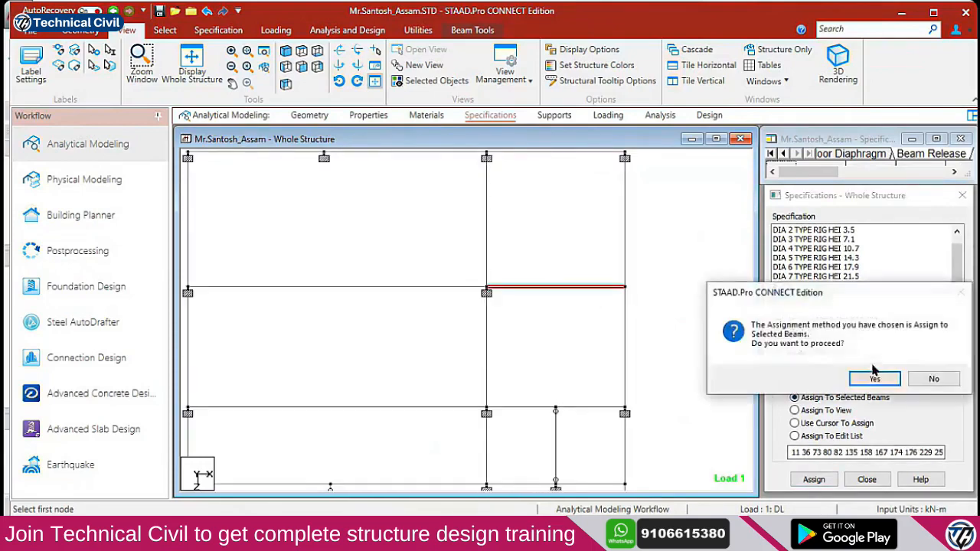
{"action": "left_click", "coordinate": [870, 376]}
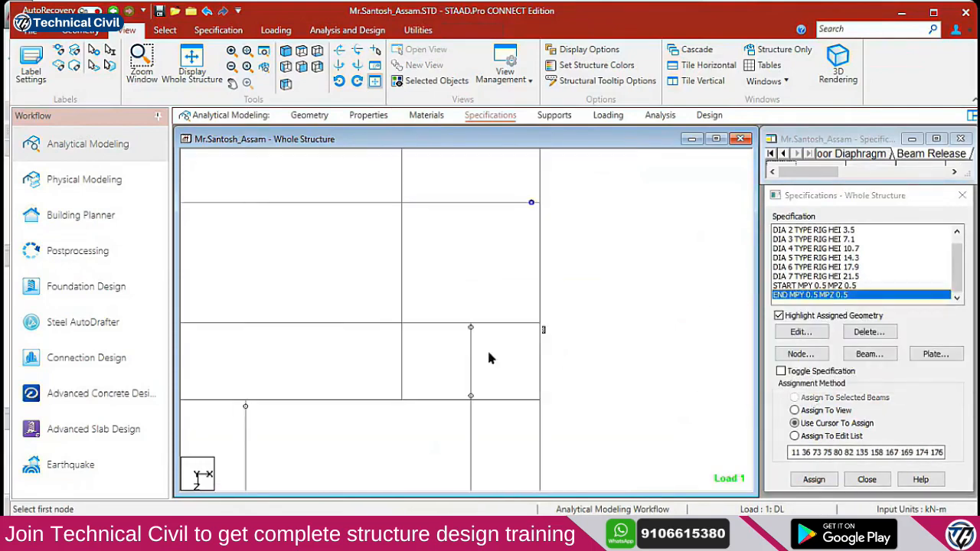
Assign the same END release to the adjacent horizontal beam
{"action": "left_click", "coordinate": [432, 330]}
{"action": "left_click", "coordinate": [472, 355]}
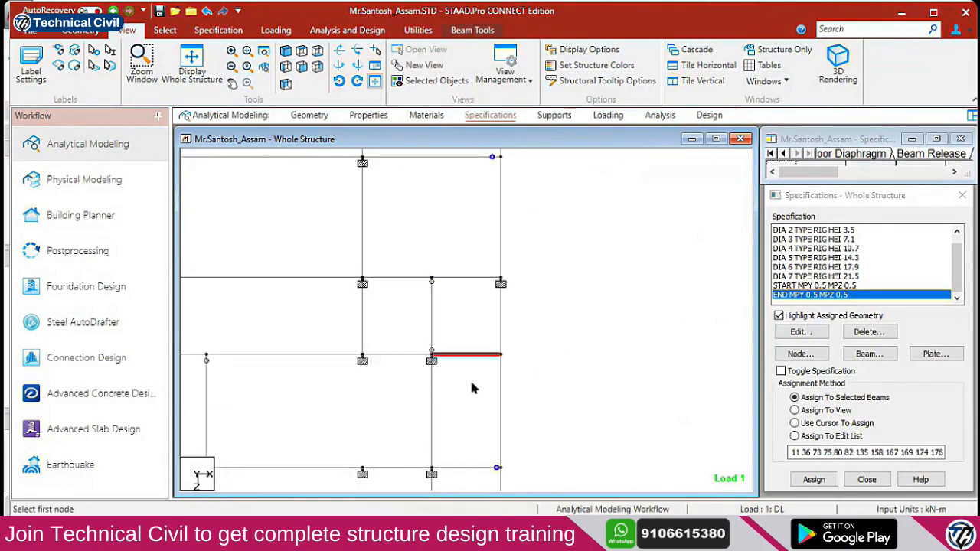
{"action": "left_click", "coordinate": [501, 356]}
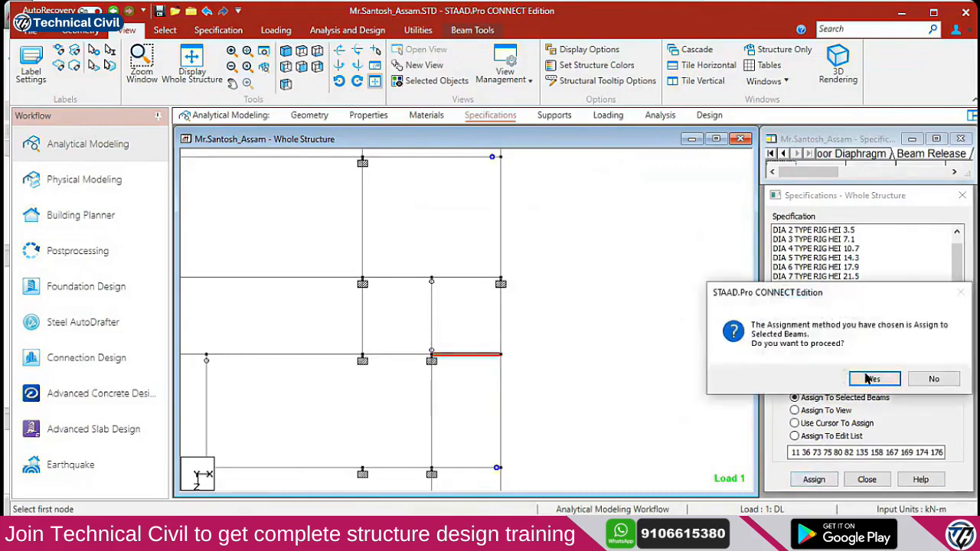
{"action": "left_click", "coordinate": [873, 379]}
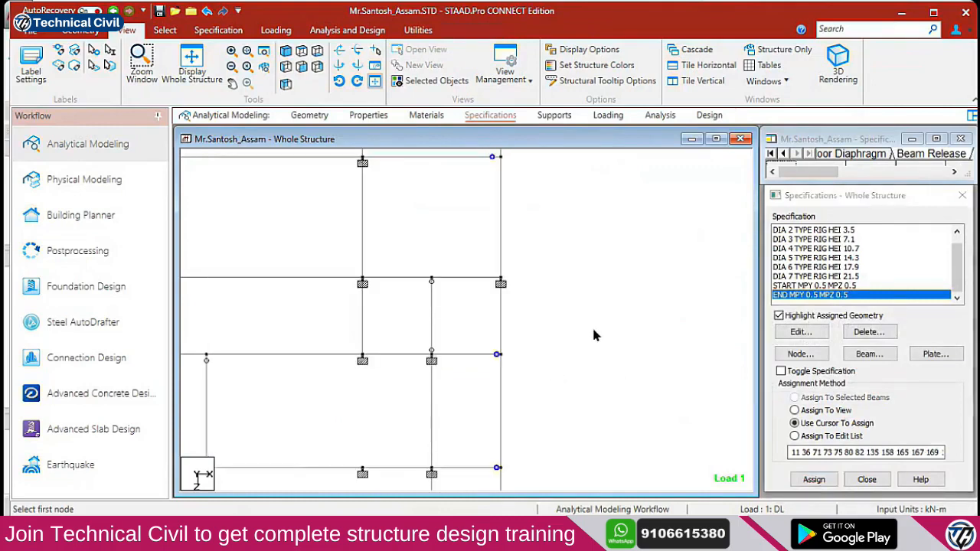
Pan to the lower part of the plan and give one more beam the END release
{"action": "scroll", "coordinate": [599, 332], "scroll_direction": "down", "scroll_amount": 5}
{"action": "middle_click_drag", "start_coordinate": [347, 410], "coordinate": [428, 310]}
{"action": "middle_click_drag", "start_coordinate": [427, 389], "coordinate": [490, 286]}
{"action": "middle_click_drag", "start_coordinate": [496, 381], "coordinate": [499, 297]}
{"action": "scroll", "coordinate": [499, 297], "scroll_direction": "down", "scroll_amount": 3}
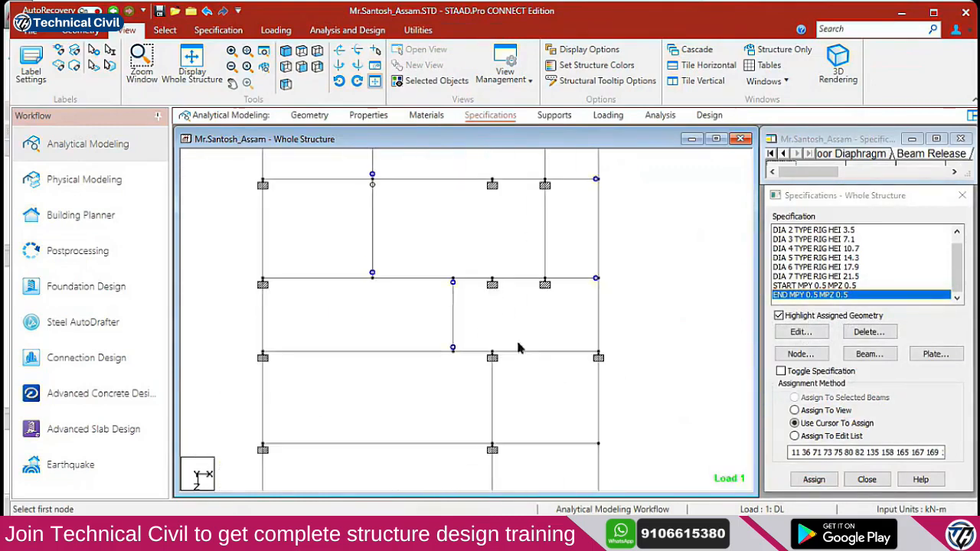
{"action": "scroll", "coordinate": [459, 322], "scroll_direction": "up", "scroll_amount": 3}
{"action": "left_click", "coordinate": [450, 323]}
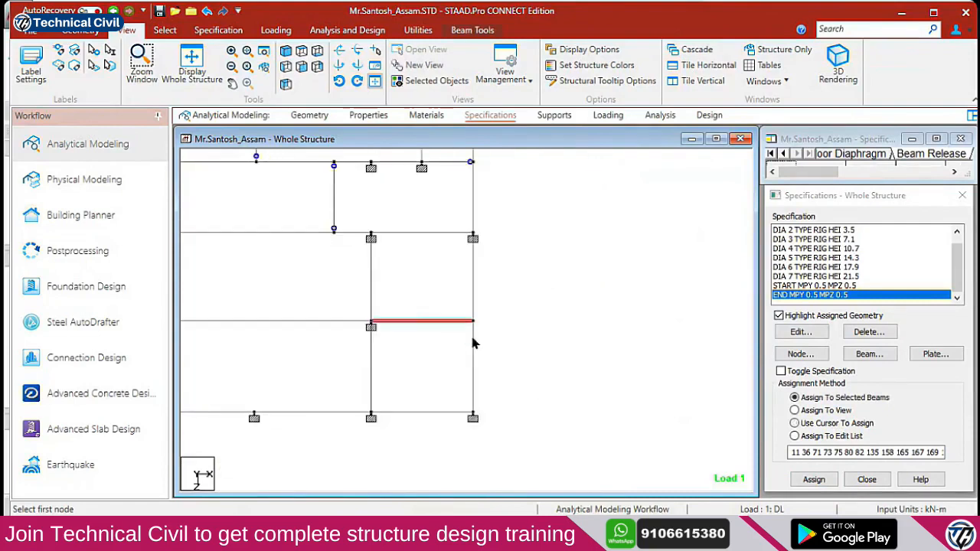
{"action": "left_click", "coordinate": [815, 480]}
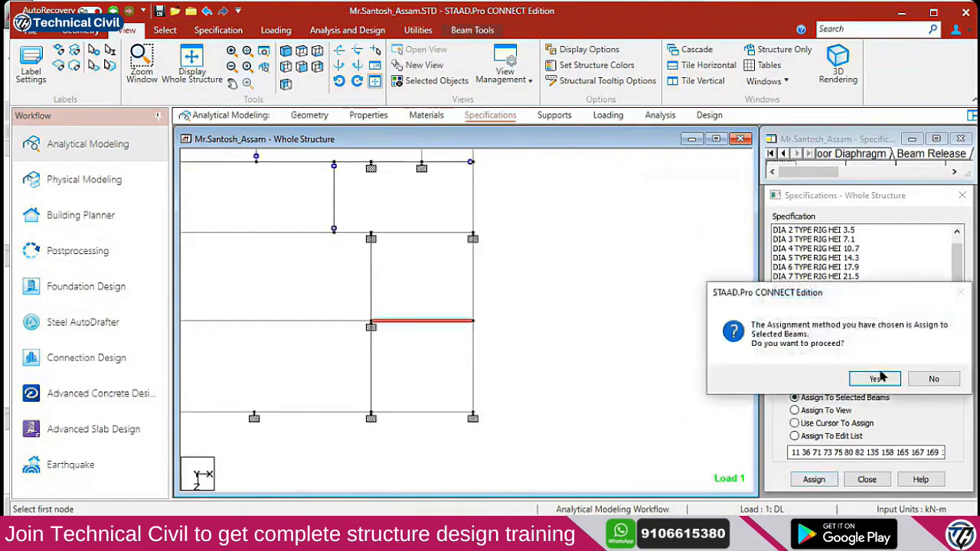
{"action": "left_click", "coordinate": [874, 378]}
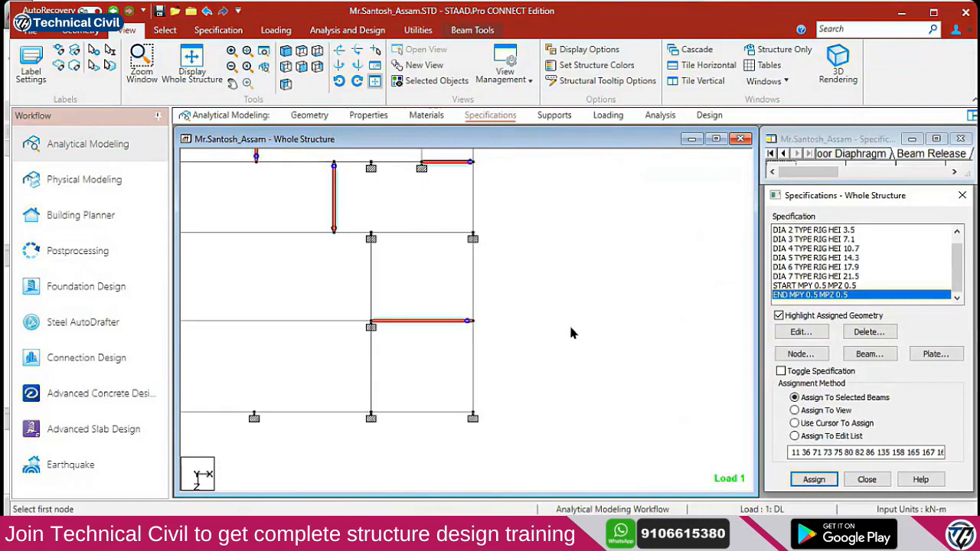
Pan the plan to another area, glancing briefly at the live-session browser
{"action": "scroll", "coordinate": [542, 338], "scroll_direction": "down", "scroll_amount": 1}
{"action": "middle_click_drag", "start_coordinate": [372, 241], "coordinate": [457, 406]}
{"action": "middle_click_drag", "start_coordinate": [421, 352], "coordinate": [463, 431]}
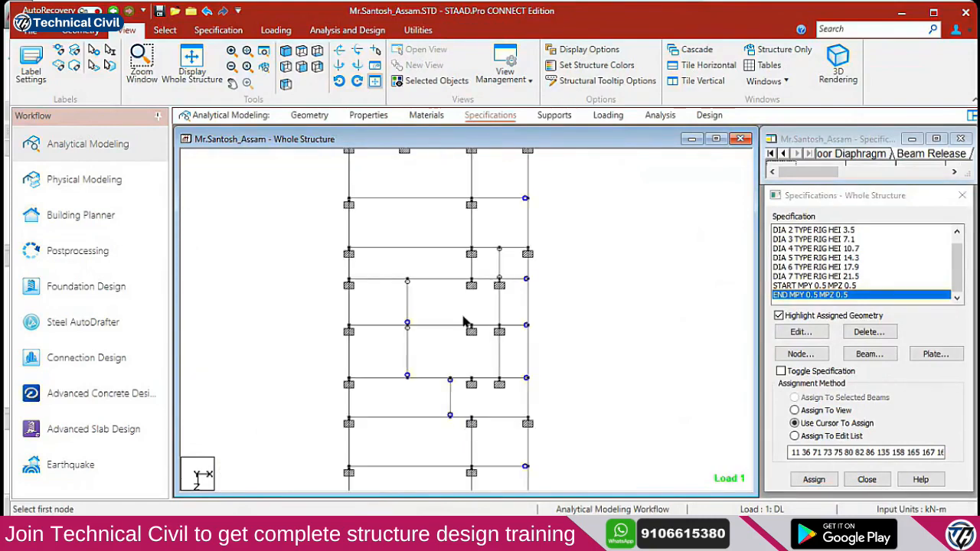
{"action": "scroll", "coordinate": [444, 360], "scroll_direction": "down", "scroll_amount": 1}
{"action": "key", "text": "alt+Tab"}
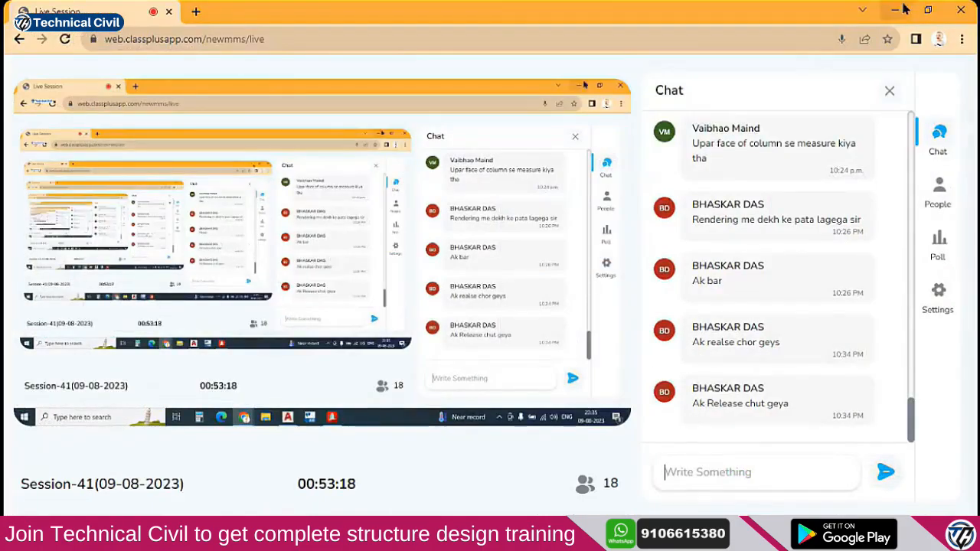
{"action": "key", "text": "alt+Tab"}
{"action": "scroll", "coordinate": [452, 335], "scroll_direction": "down", "scroll_amount": 1}
{"action": "middle_click_drag", "start_coordinate": [452, 336], "coordinate": [480, 331]}
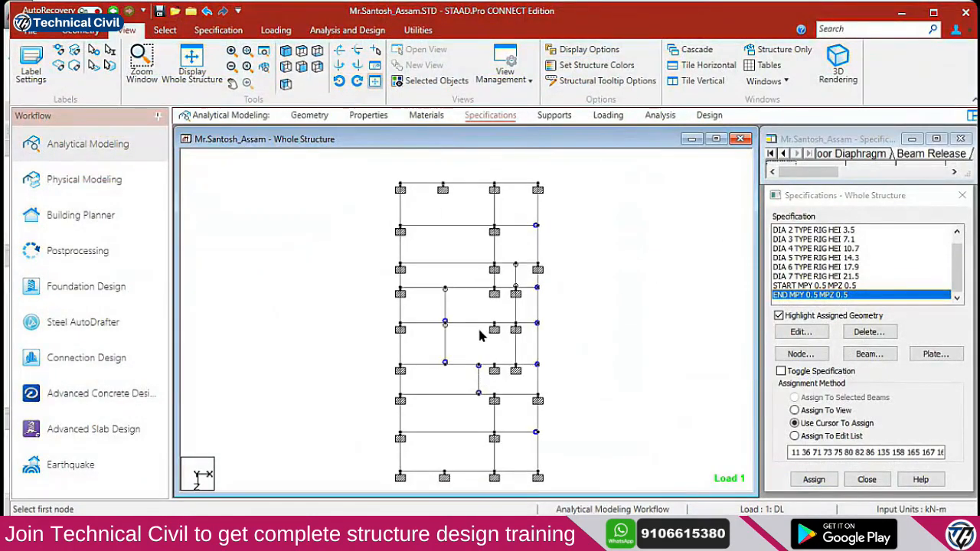
{"action": "left_click", "coordinate": [510, 342]}
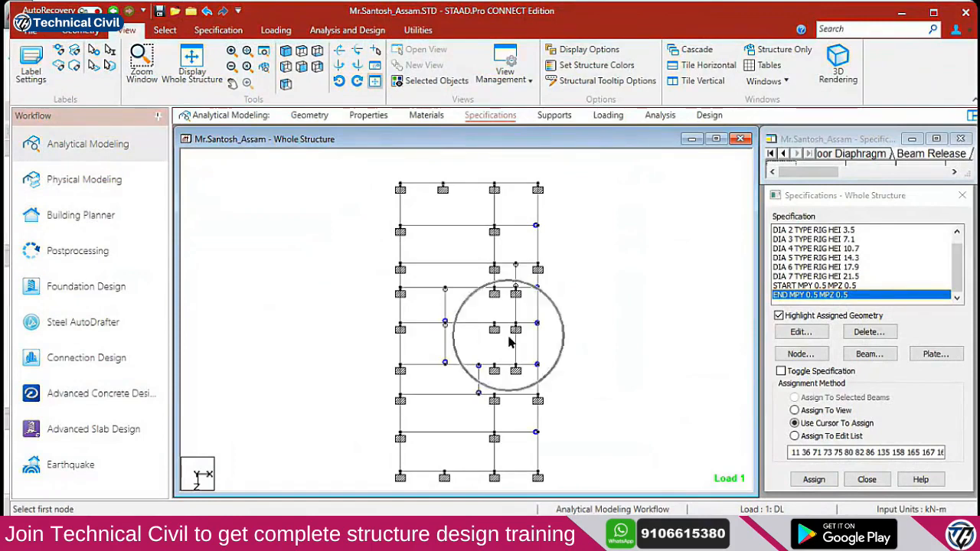
{"action": "key", "text": "ctrl"}
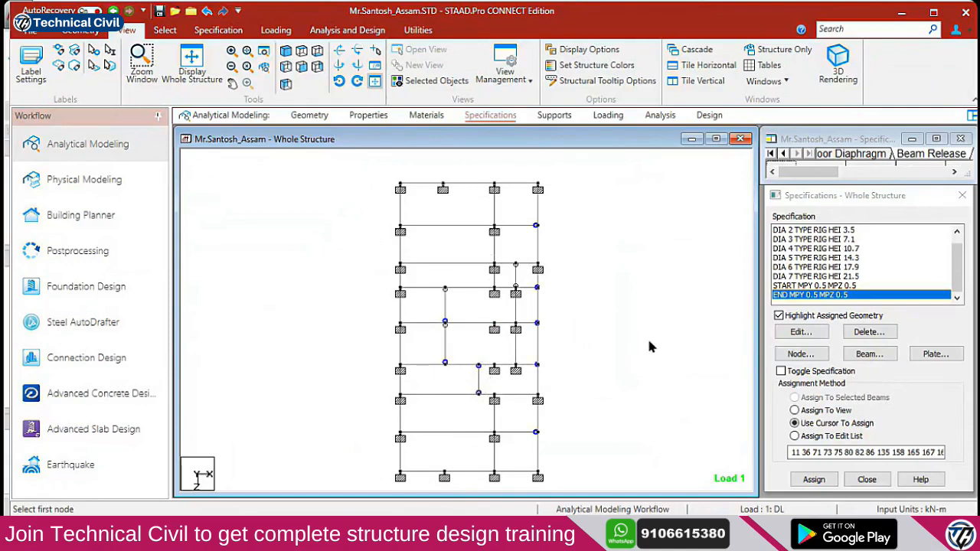
{"action": "left_click", "coordinate": [481, 374]}
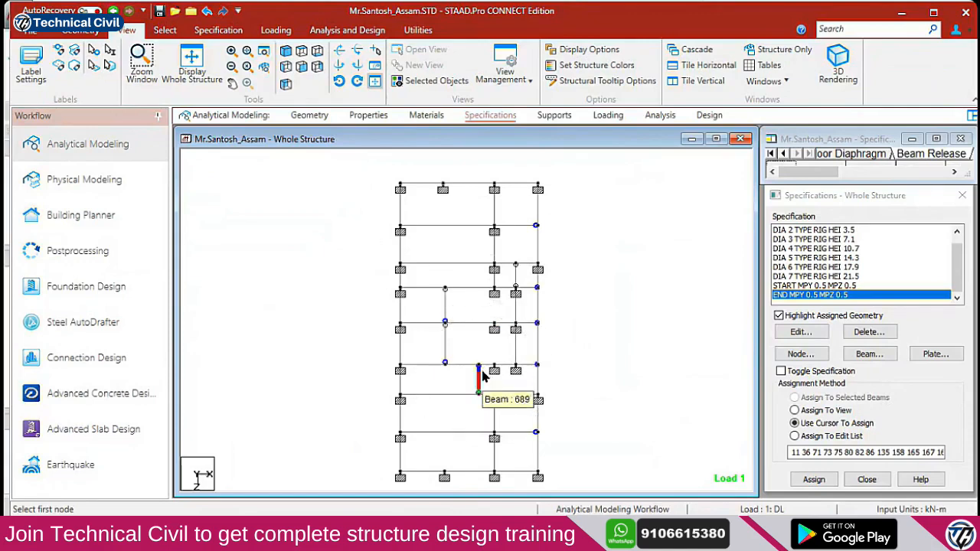
{"action": "left_click", "coordinate": [482, 372]}
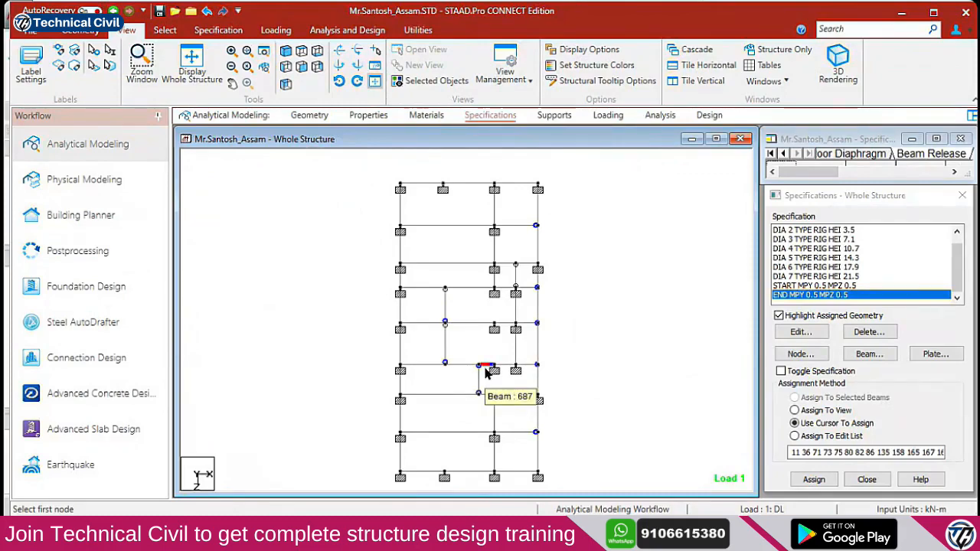
{"action": "key", "text": "alt+Tab"}
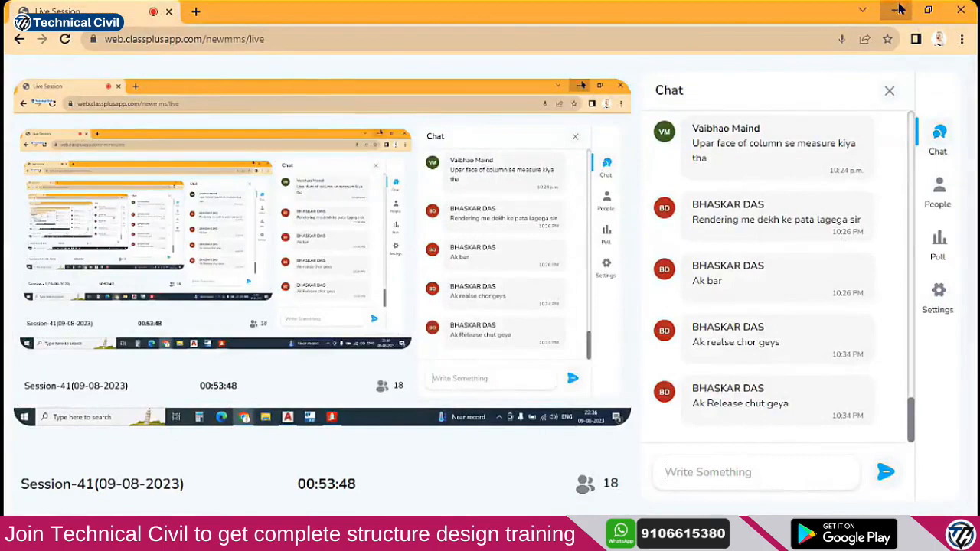
{"action": "left_click", "coordinate": [899, 9]}
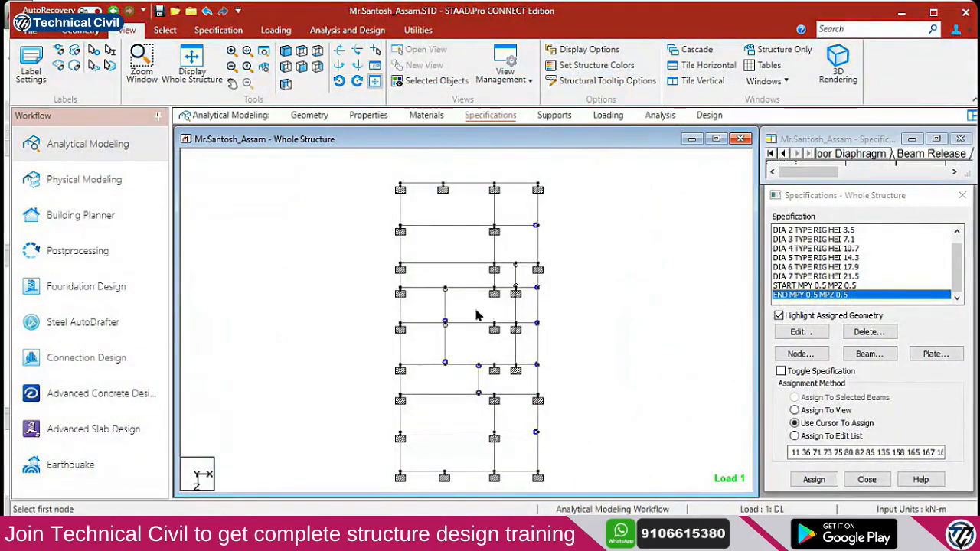
{"action": "left_click", "coordinate": [778, 316]}
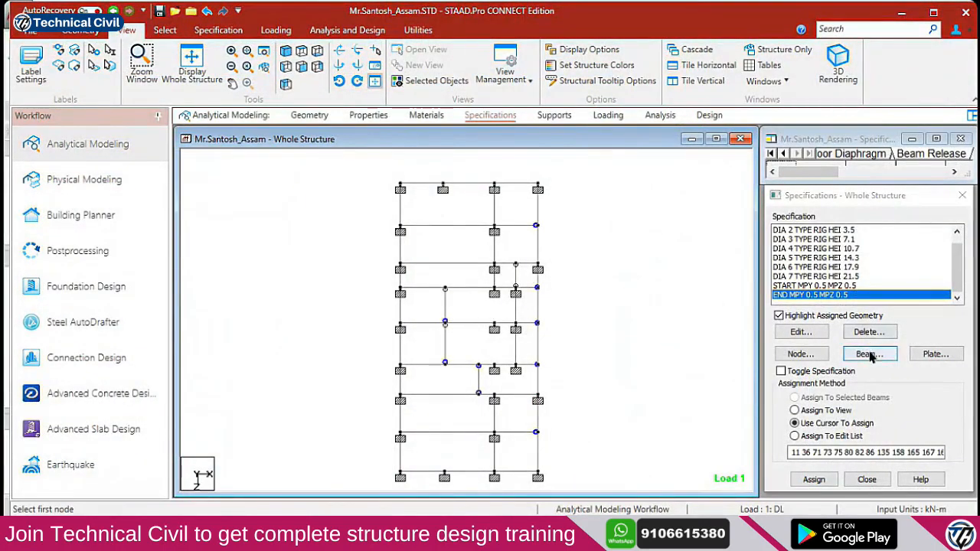
Add a code-based property reduction with RIY 0.35 and RIZ 0.35
{"action": "left_click", "coordinate": [868, 355]}
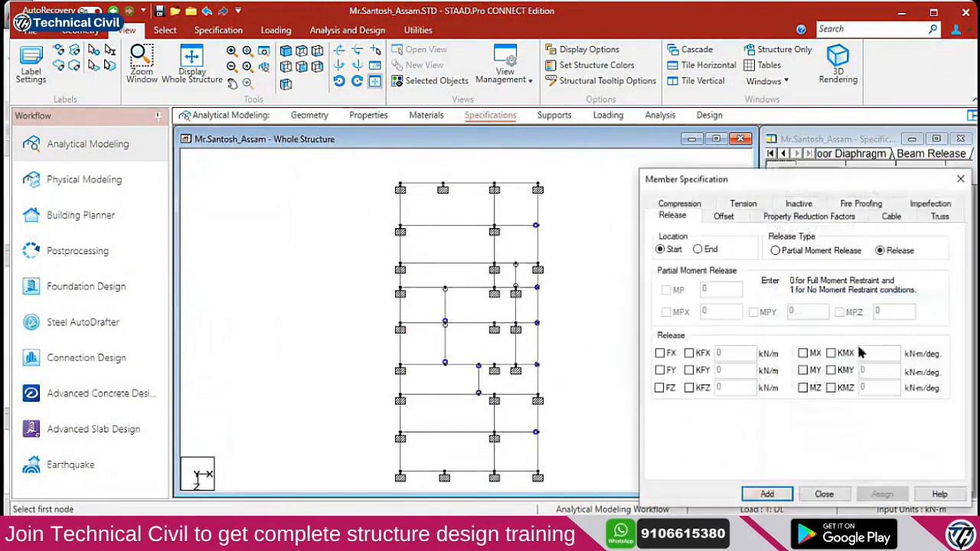
{"action": "left_click", "coordinate": [781, 217]}
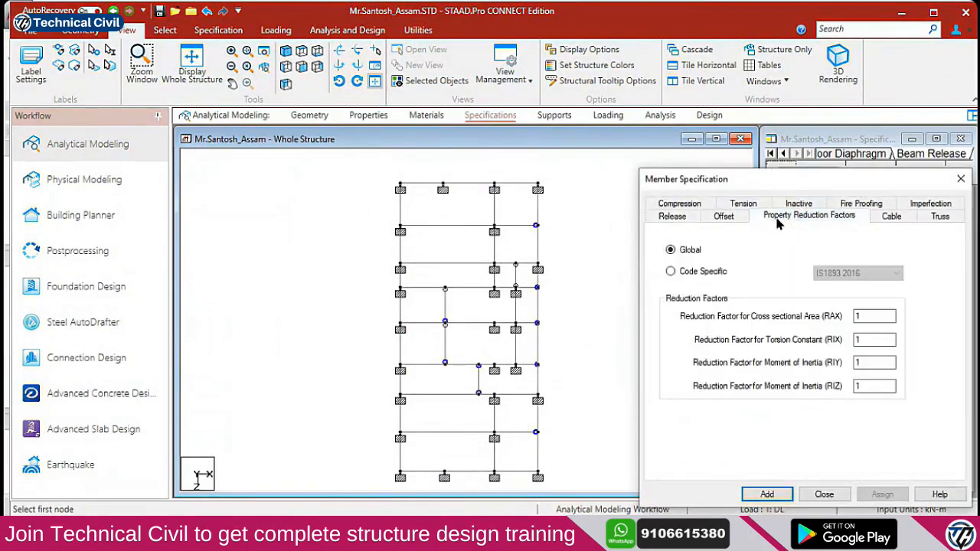
{"action": "left_click", "coordinate": [697, 271]}
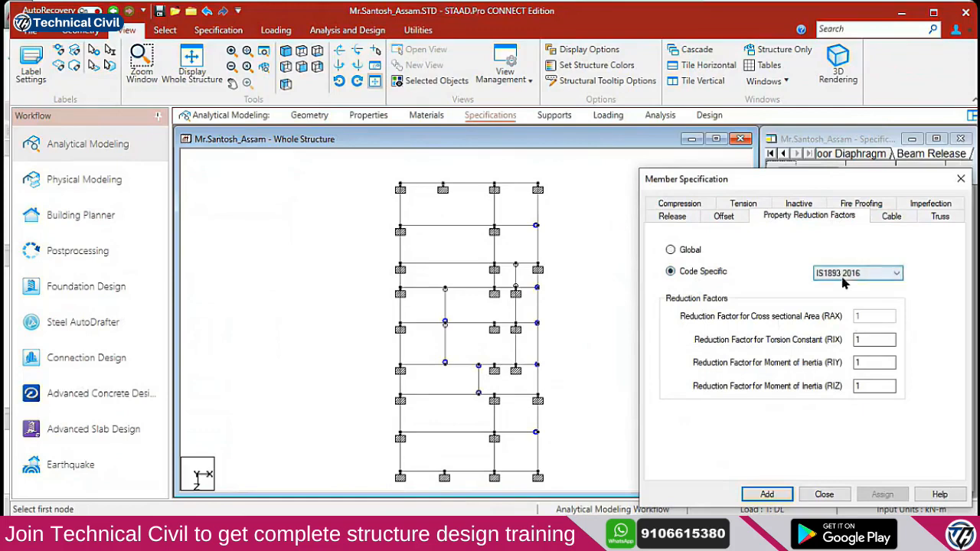
{"action": "double_click", "coordinate": [879, 363]}
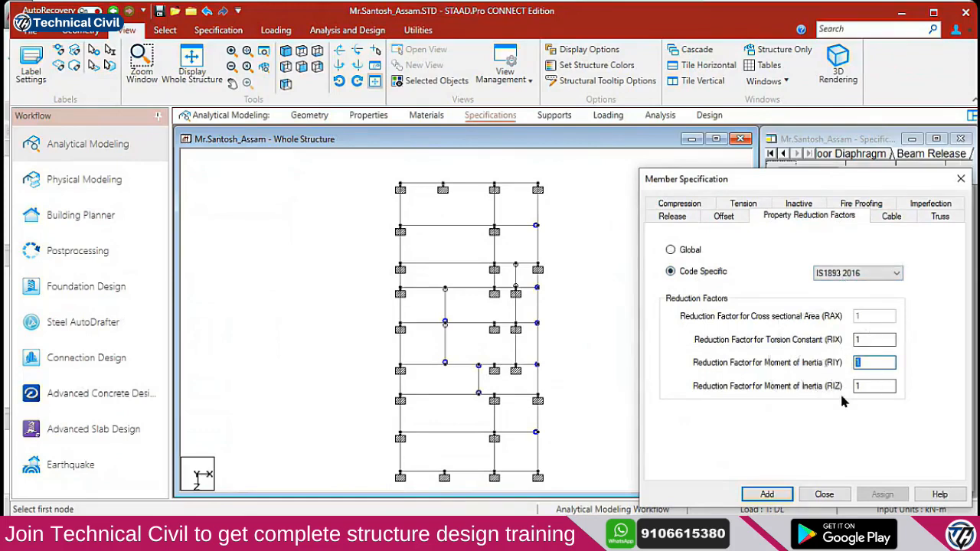
{"action": "left_click", "coordinate": [864, 363]}
{"action": "left_click_drag", "start_coordinate": [873, 361], "coordinate": [813, 373]}
{"action": "key", "text": "BackSpace"}
{"action": "type", "text": "35"}
{"action": "left_click_drag", "start_coordinate": [885, 387], "coordinate": [794, 387]}
{"action": "type", "text": ".35"}
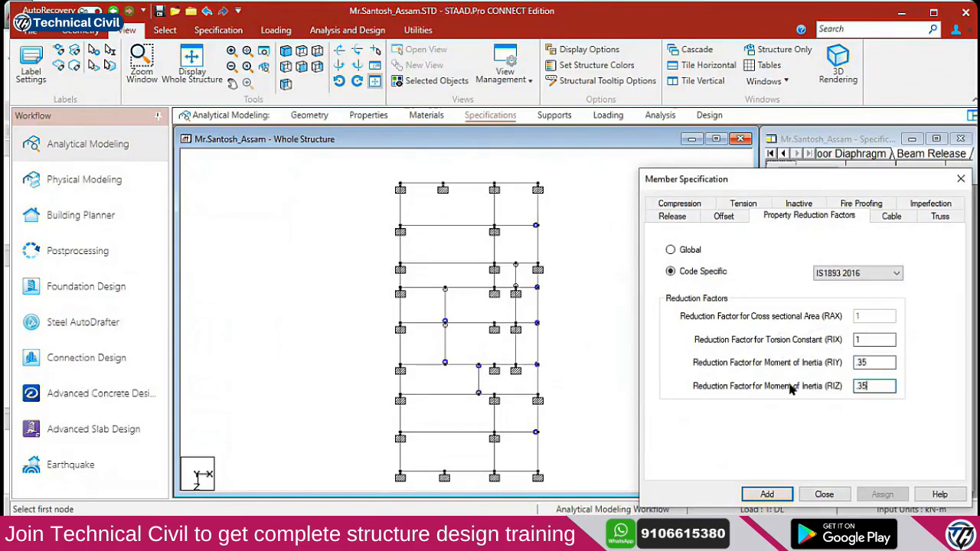
{"action": "left_click", "coordinate": [768, 494]}
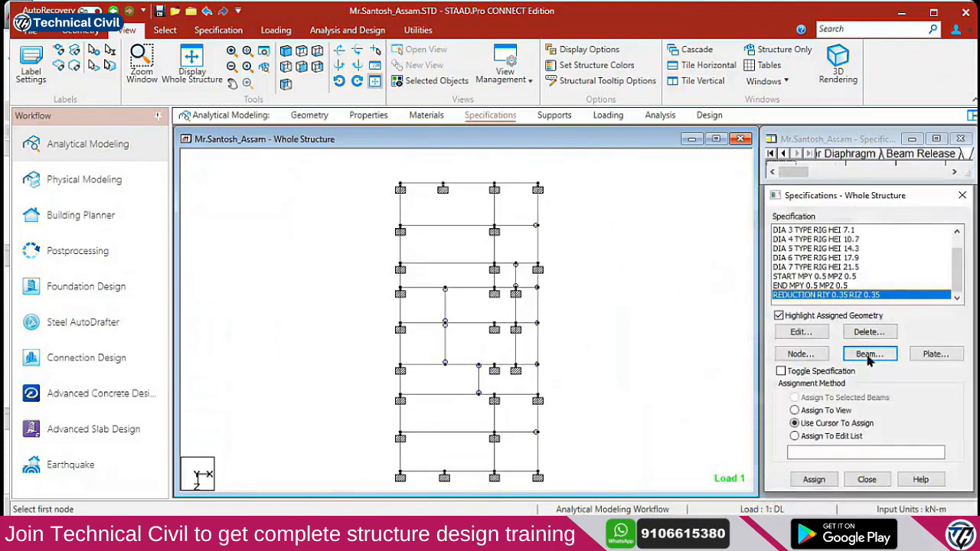
Add a second property reduction with RIY 0.7 and RIZ 0.7
{"action": "left_click", "coordinate": [865, 354]}
{"action": "left_click", "coordinate": [783, 219]}
{"action": "left_click_drag", "start_coordinate": [862, 363], "coordinate": [807, 369]}
{"action": "type", "text": ".7"}
{"action": "left_click_drag", "start_coordinate": [861, 386], "coordinate": [821, 396]}
{"action": "type", "text": ".7"}
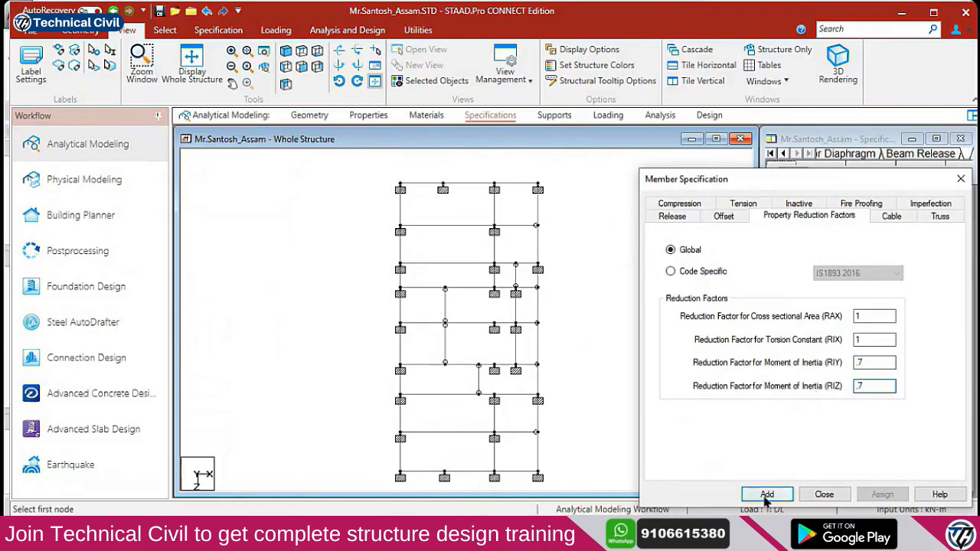
{"action": "left_click", "coordinate": [767, 495]}
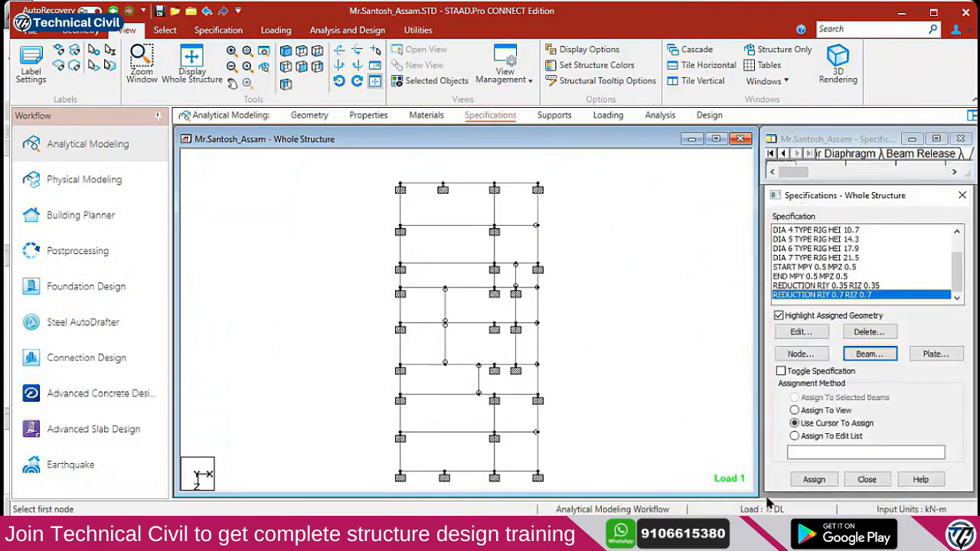
Review the REDUCTION RIY 0.7 RIZ 0.7 entry unchanged, then select the 0.35 entry
{"action": "double_click", "coordinate": [849, 302]}
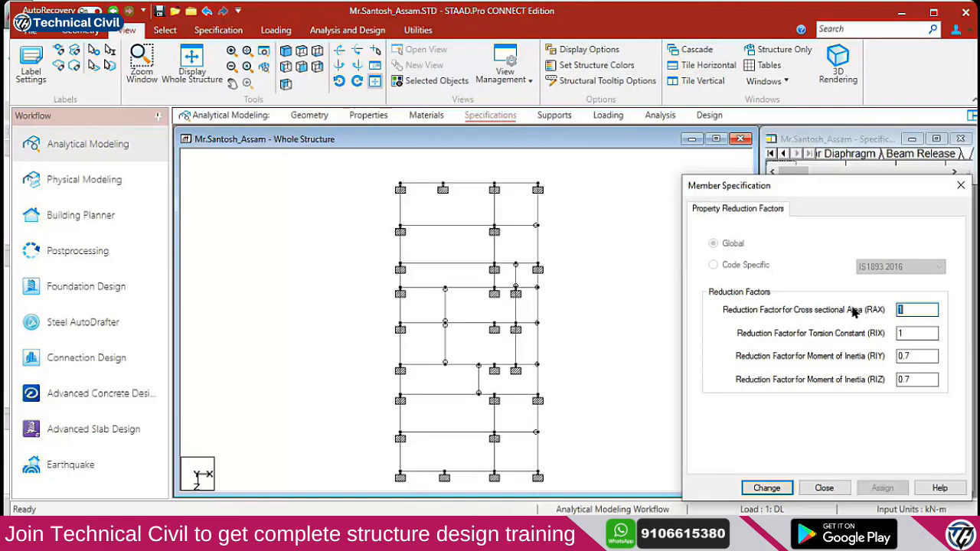
{"action": "key", "text": "Escape"}
{"action": "left_click", "coordinate": [865, 288]}
{"action": "scroll", "coordinate": [545, 296], "scroll_direction": "down", "scroll_amount": 2}
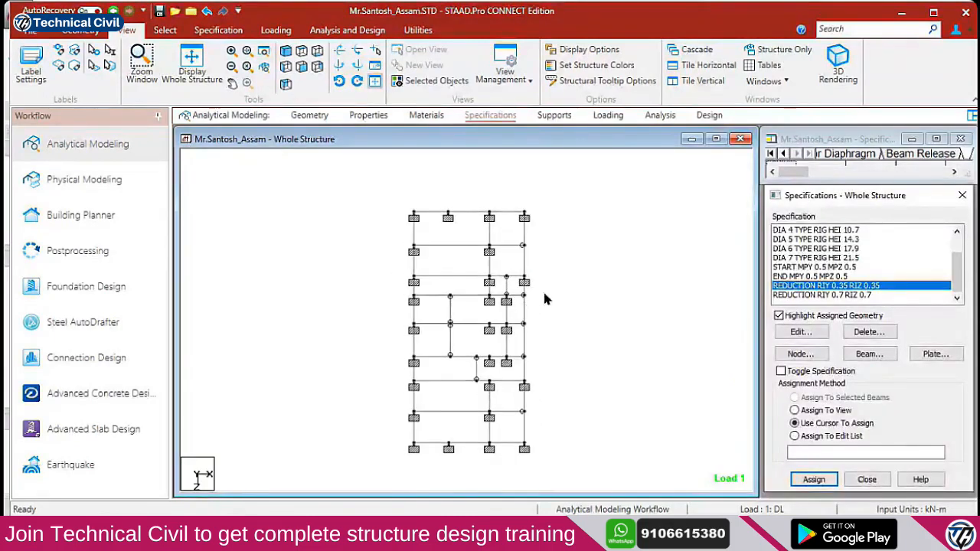
{"action": "left_click", "coordinate": [164, 30]}
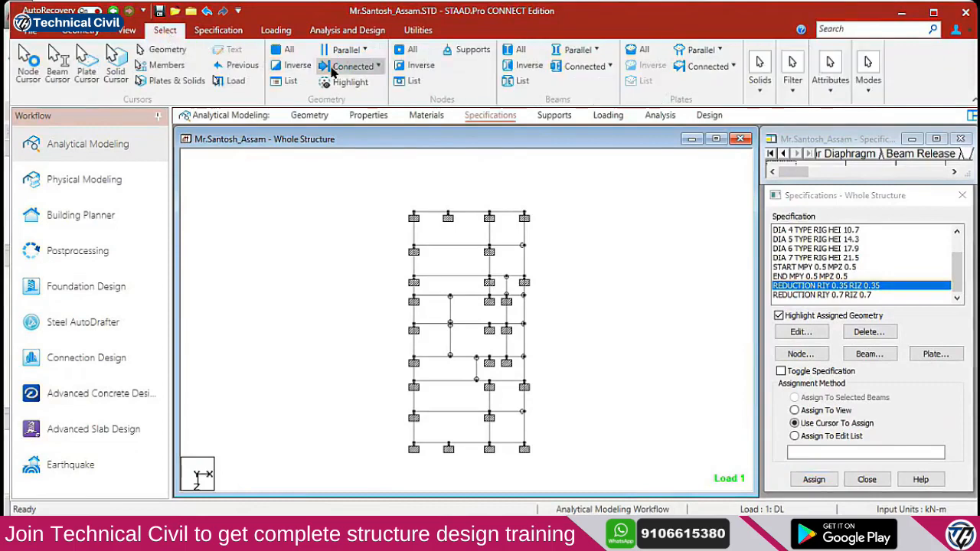
Search Windows for 1893 and open the IS 1893 Part 1 - 2016 PDF
{"action": "key", "text": "super"}
{"action": "type", "text": "1893"}
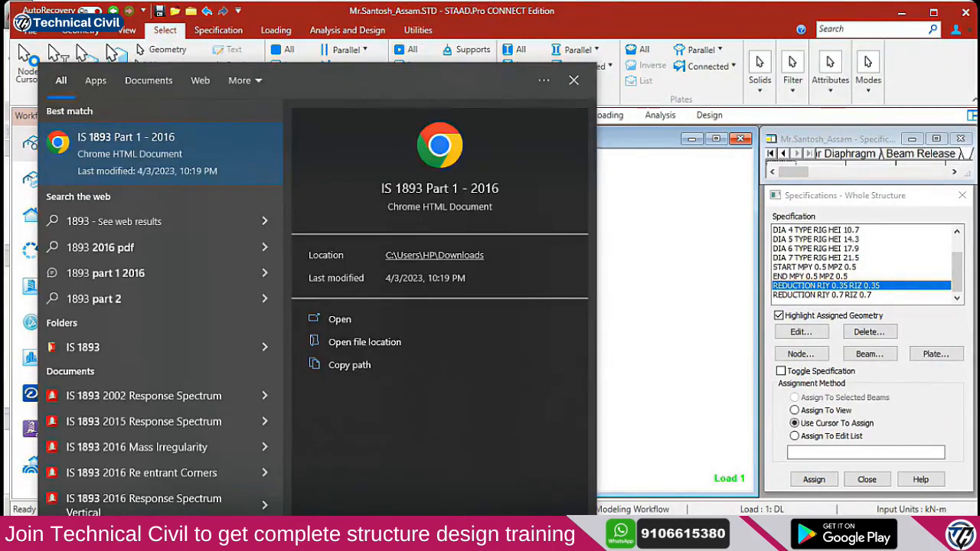
{"action": "key", "text": "Return"}
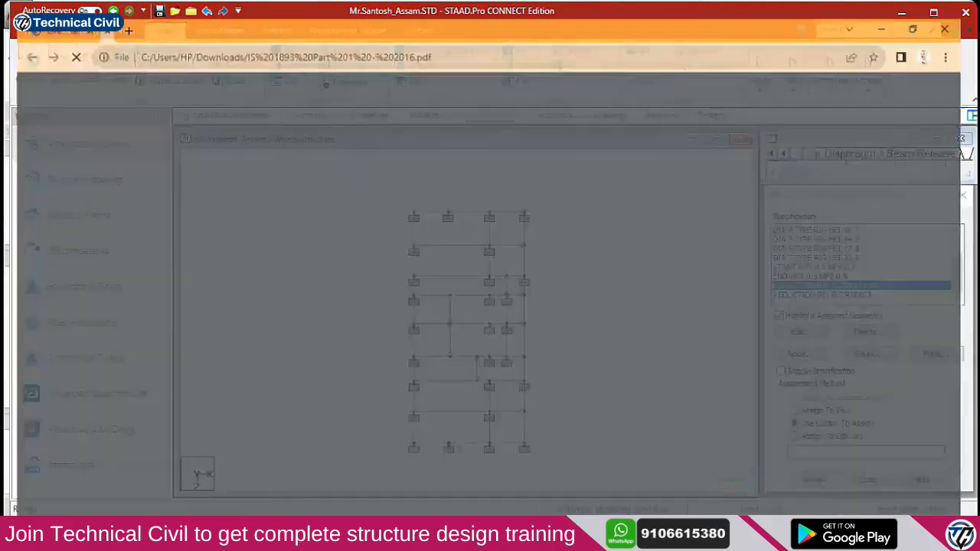
{"action": "scroll", "coordinate": [446, 345], "scroll_direction": "down", "scroll_amount": 15}
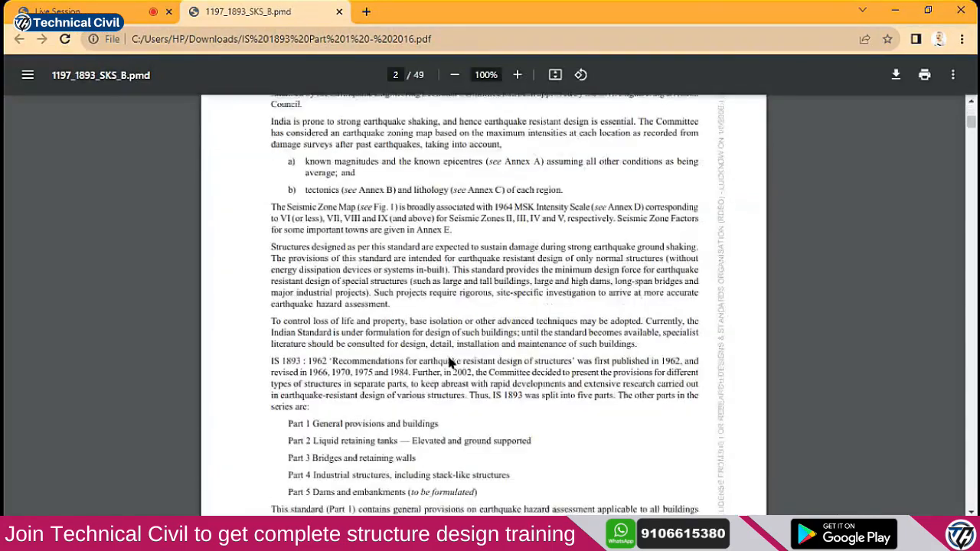